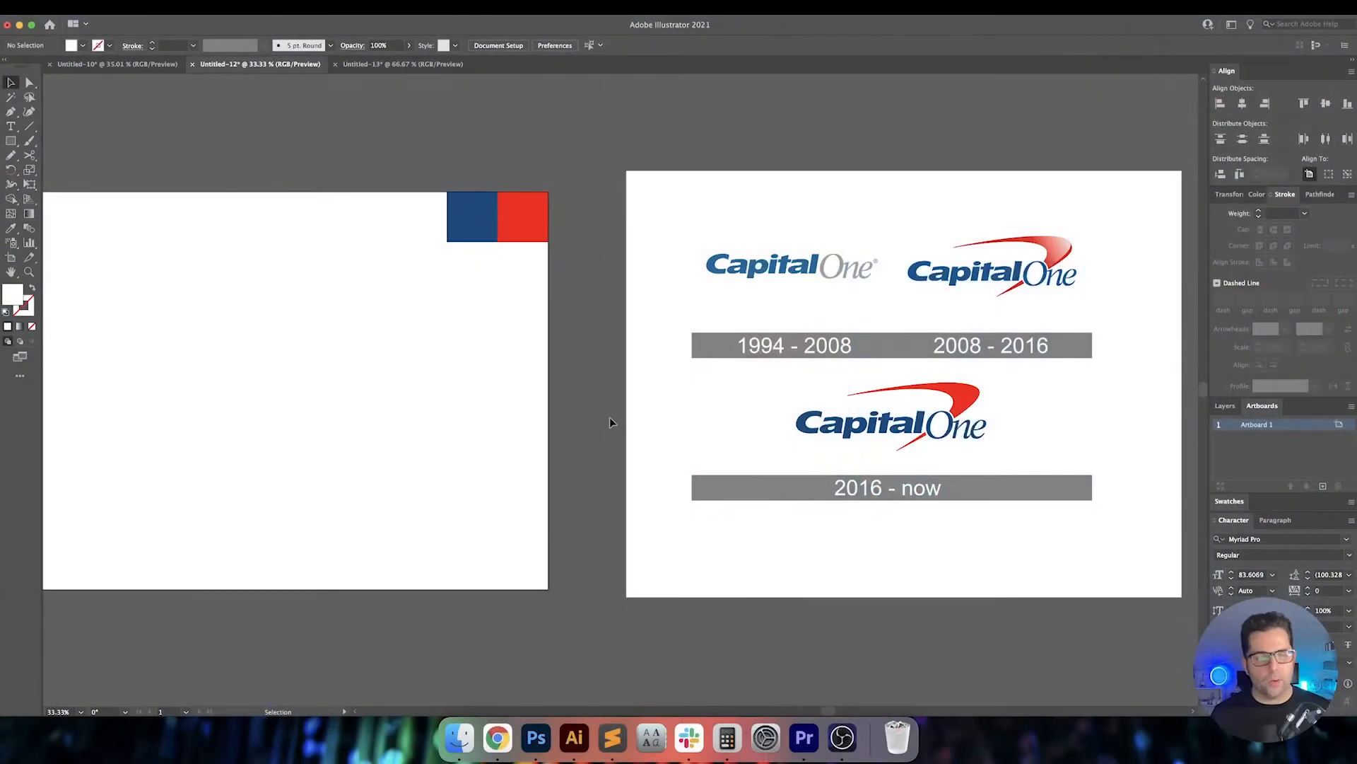
Examine the Capital One logo history from 1994 to now and the blue and red color squares on the neighboring artboard.
scroll(610, 419, "left", 2)
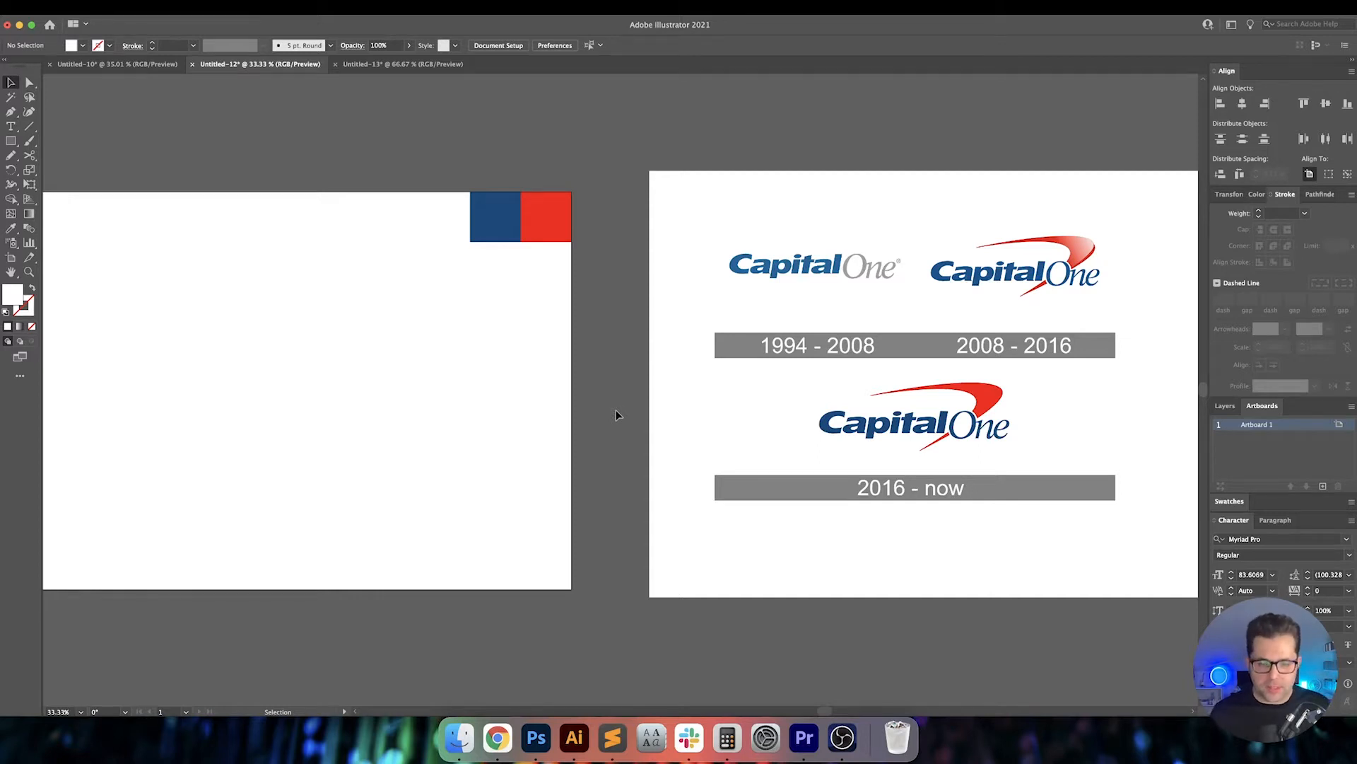
scroll(640, 396, "right", 3)
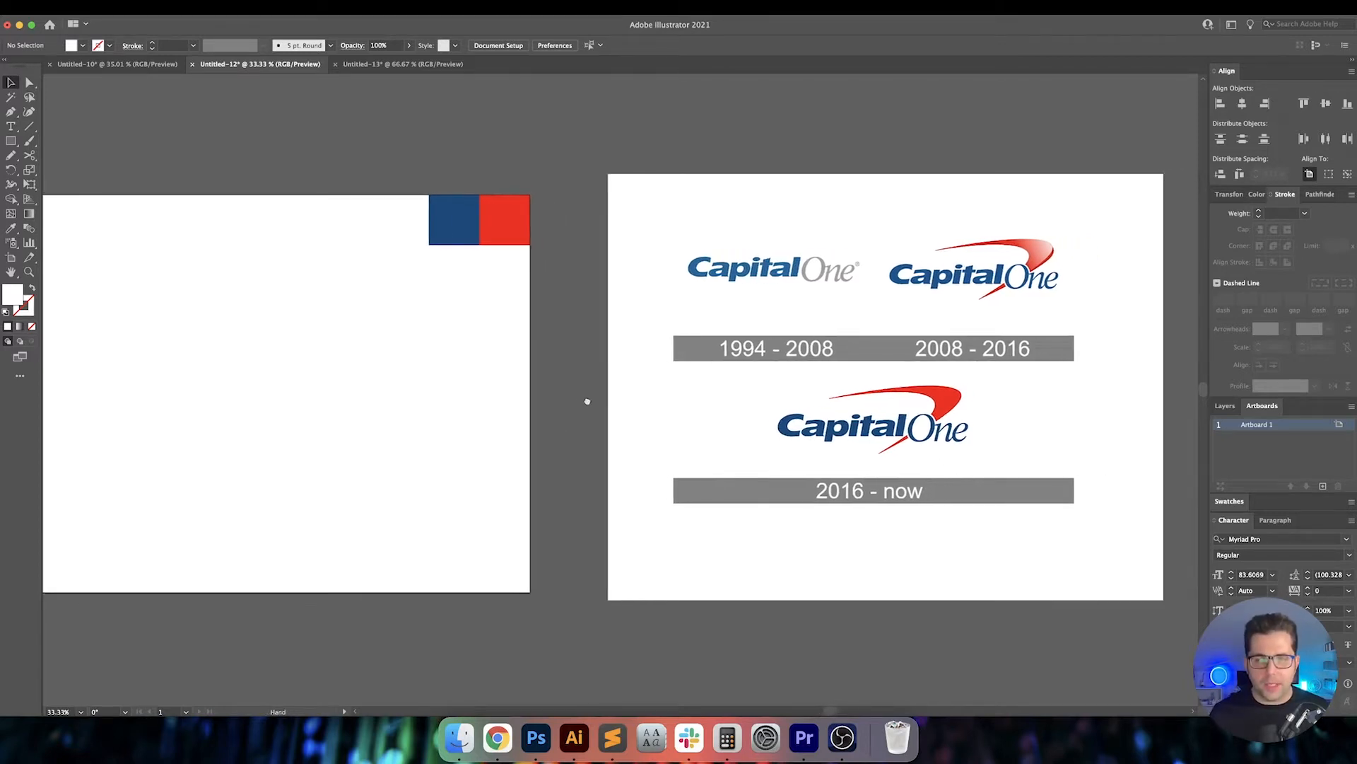
scroll(791, 384, "right", 3)
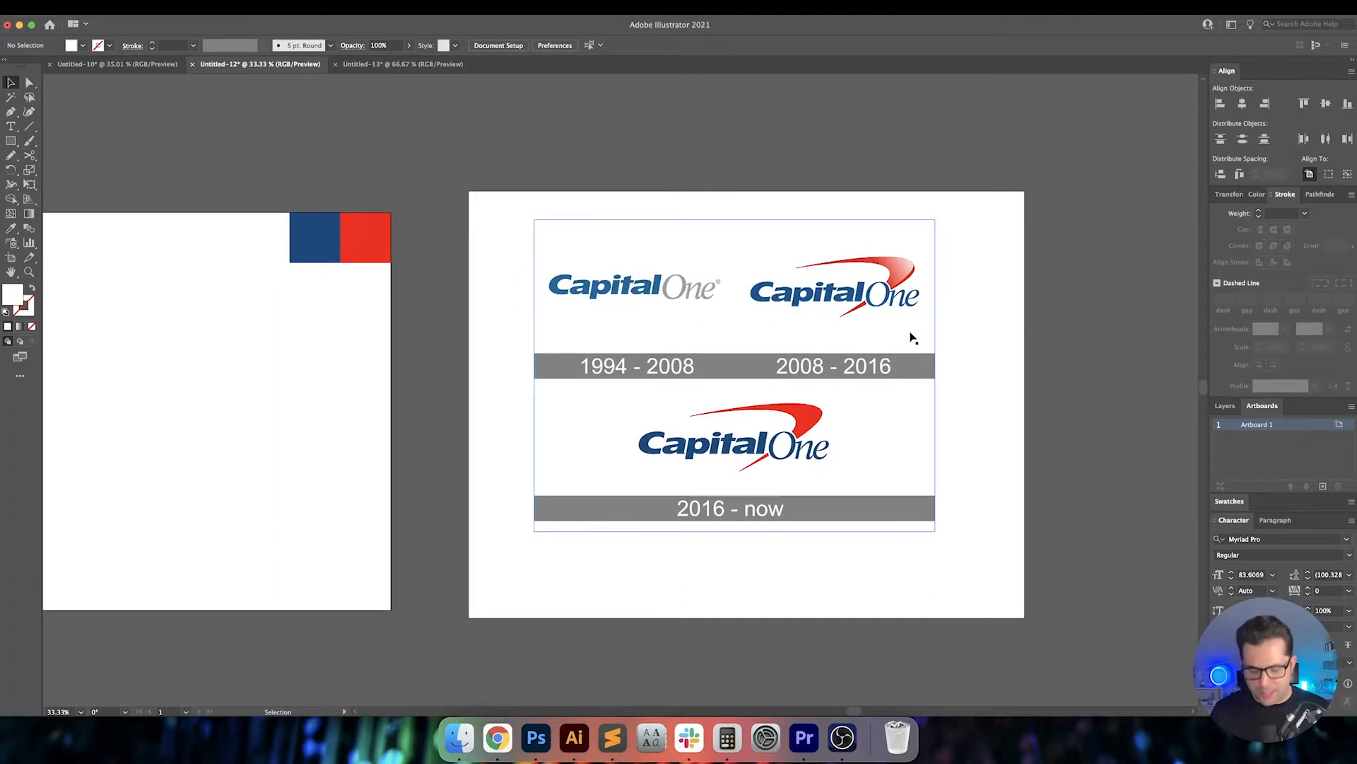
scroll(911, 337, "up", 1)
scroll(911, 337, "right", 3)
scroll(911, 337, "up", 1)
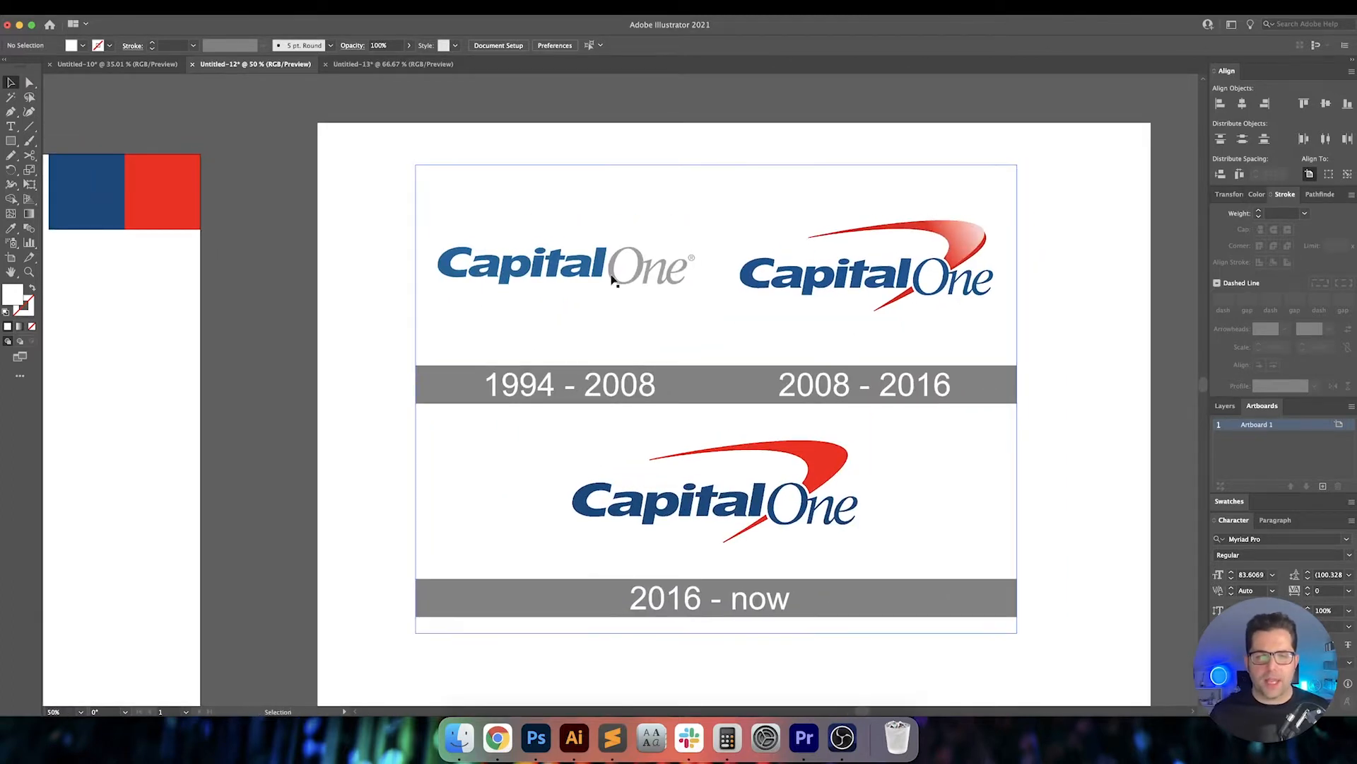
scroll(671, 285, "right", 3)
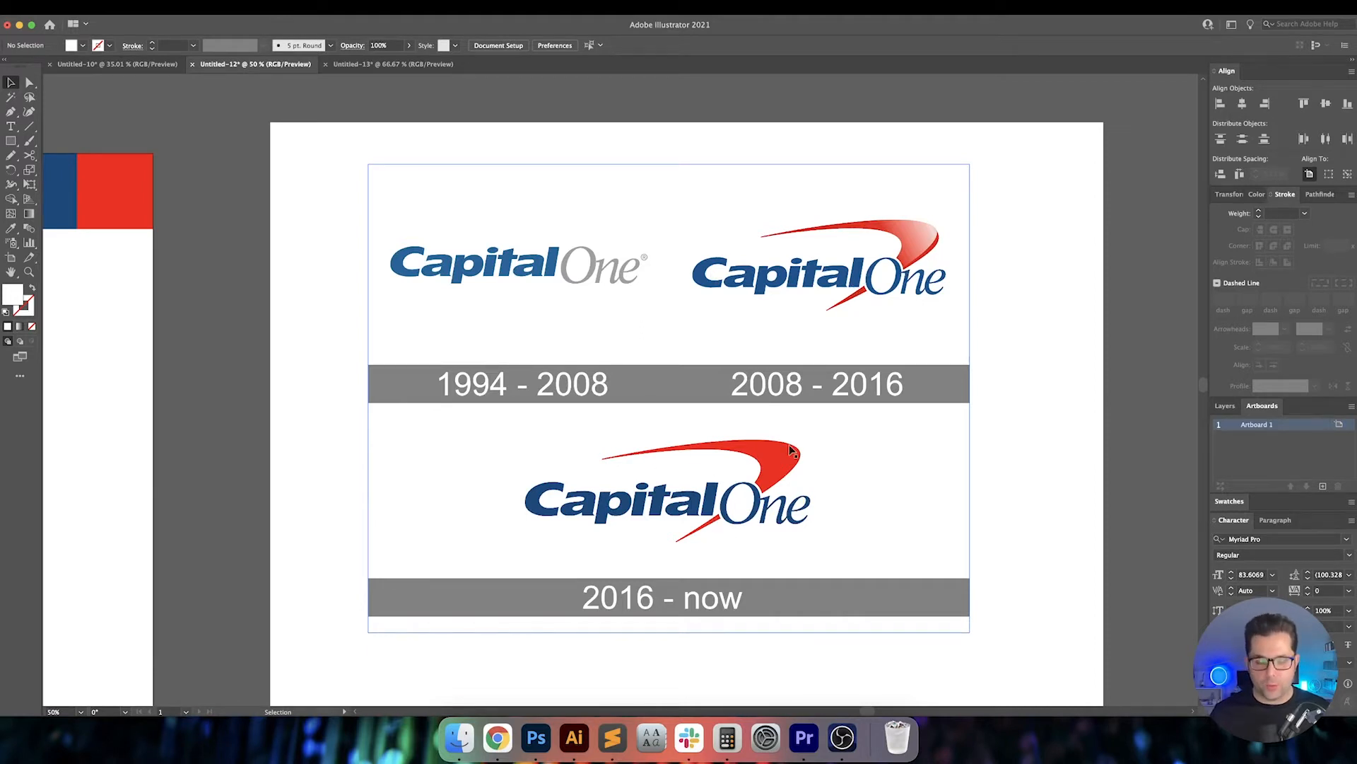
left_click_drag(826, 460, 805, 461)
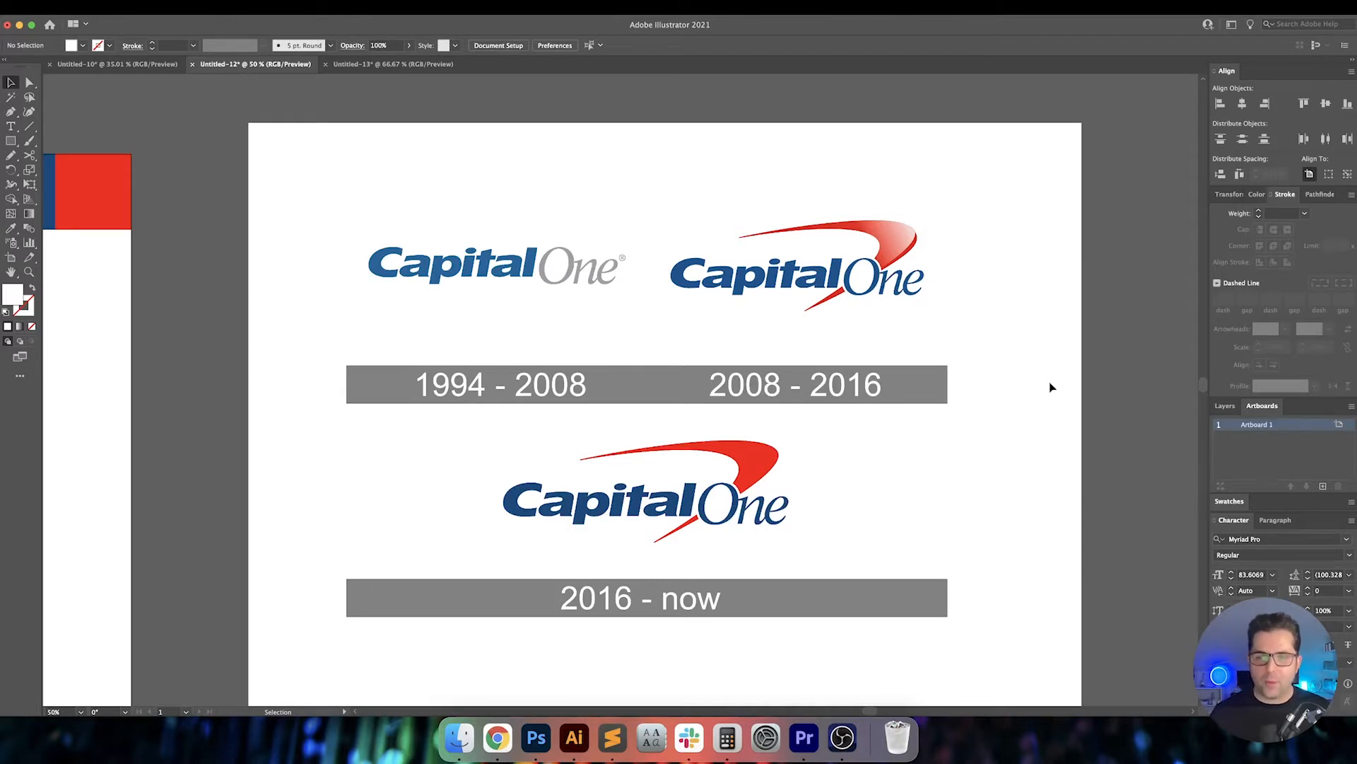
left_click(877, 398)
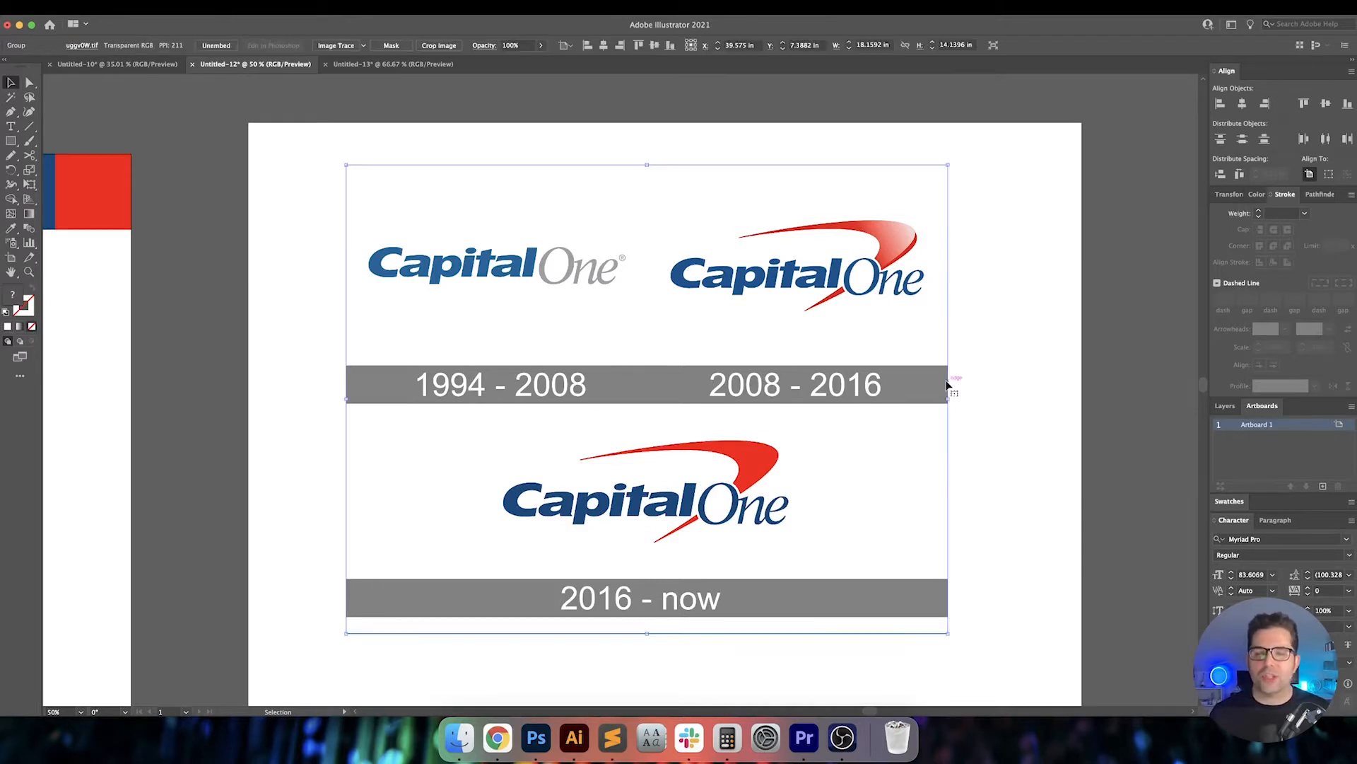
left_click(1018, 385)
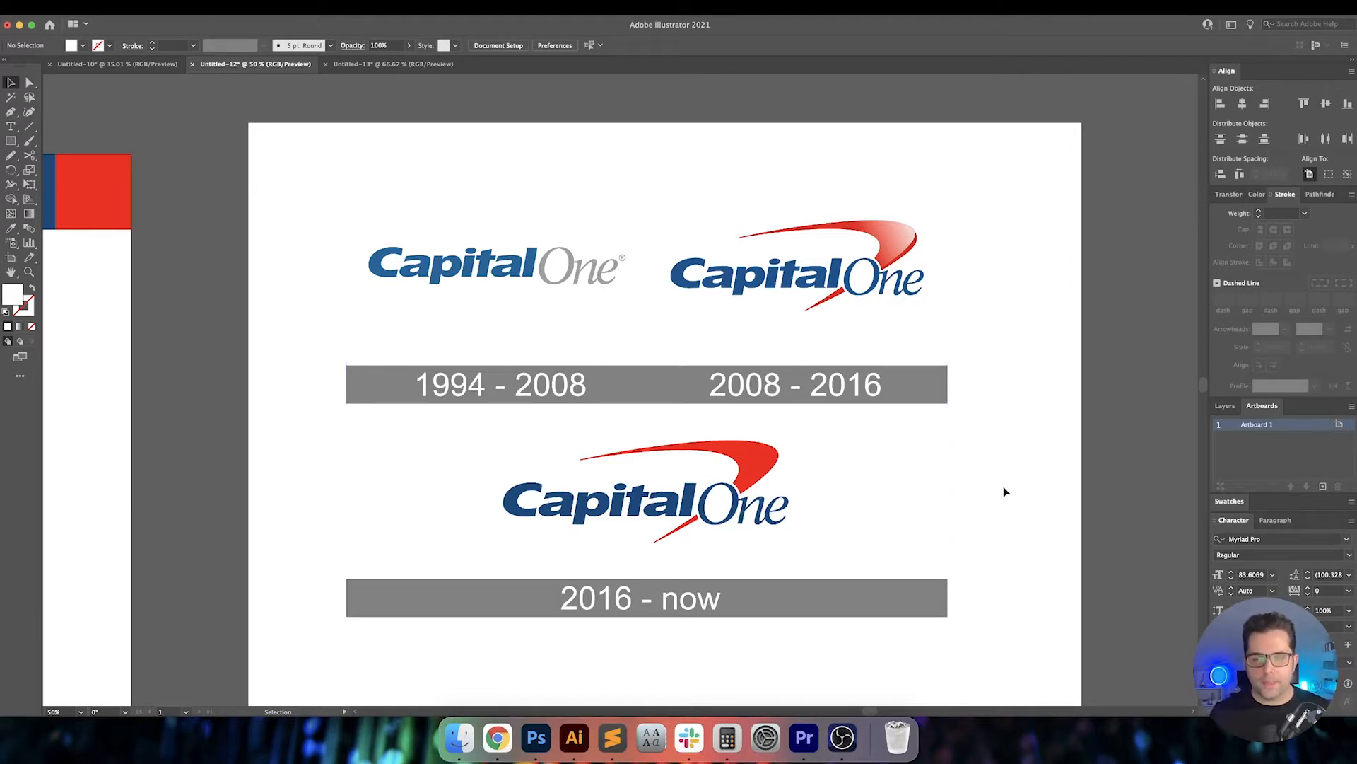
scroll(1015, 490, "left", 3)
scroll(1006, 476, "up", 2)
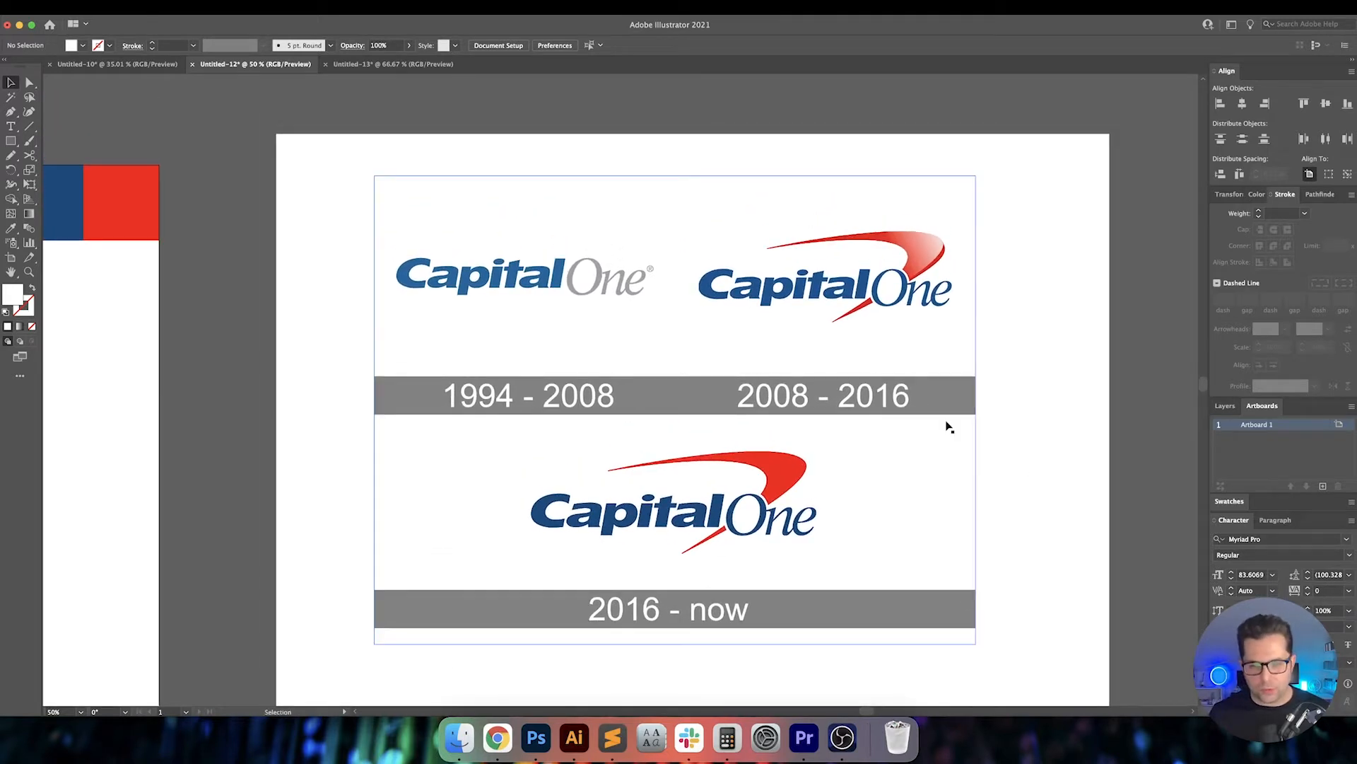
key("super+minus")
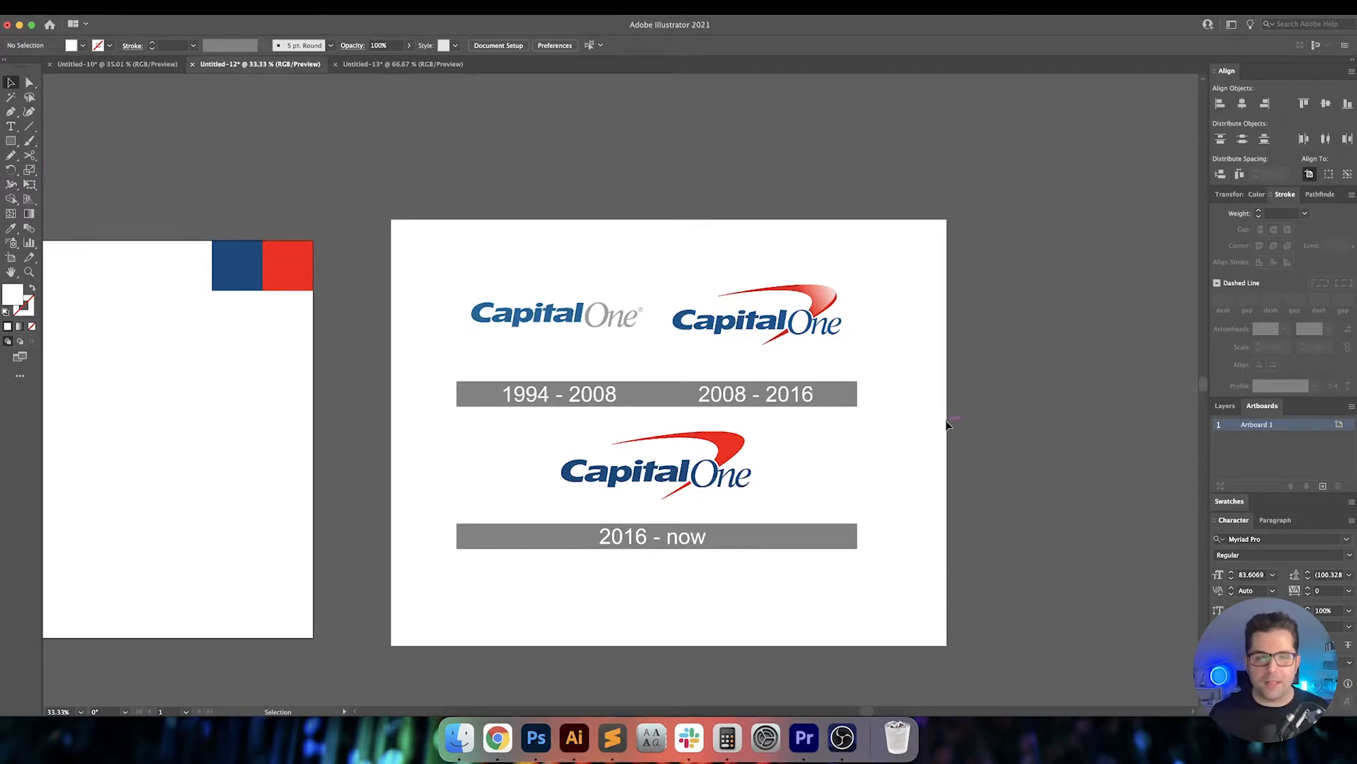
scroll(691, 403, "left", 5)
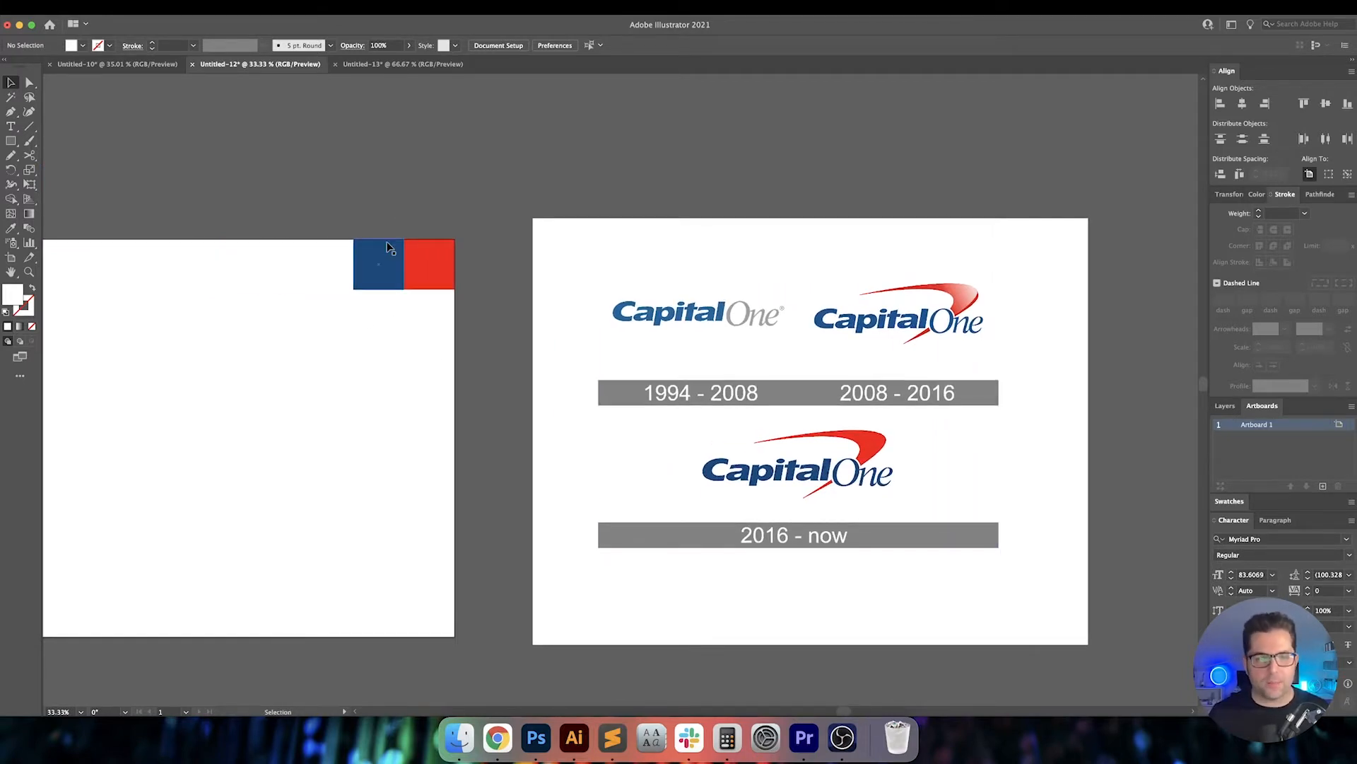
left_click_drag(795, 350, 719, 350)
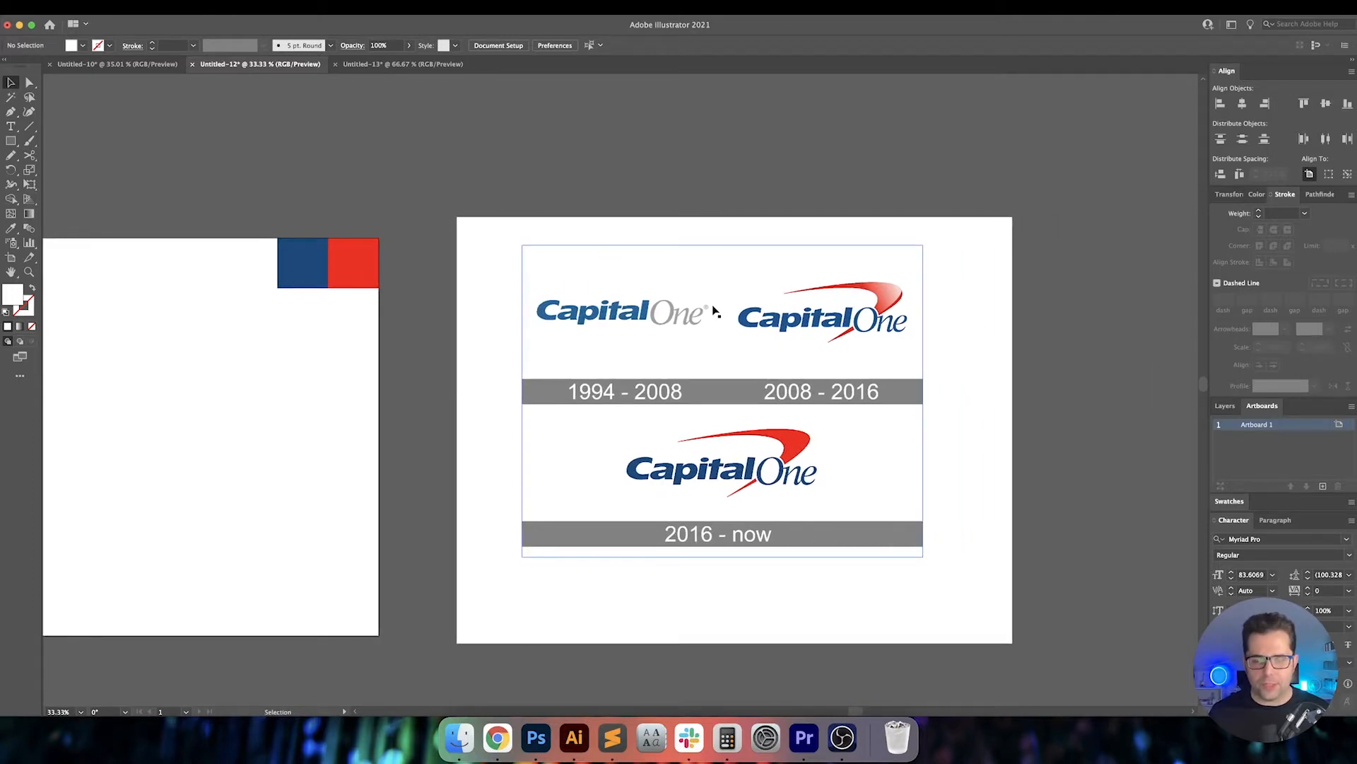
key("super+plus")
left_click_drag(1038, 401, 968, 400)
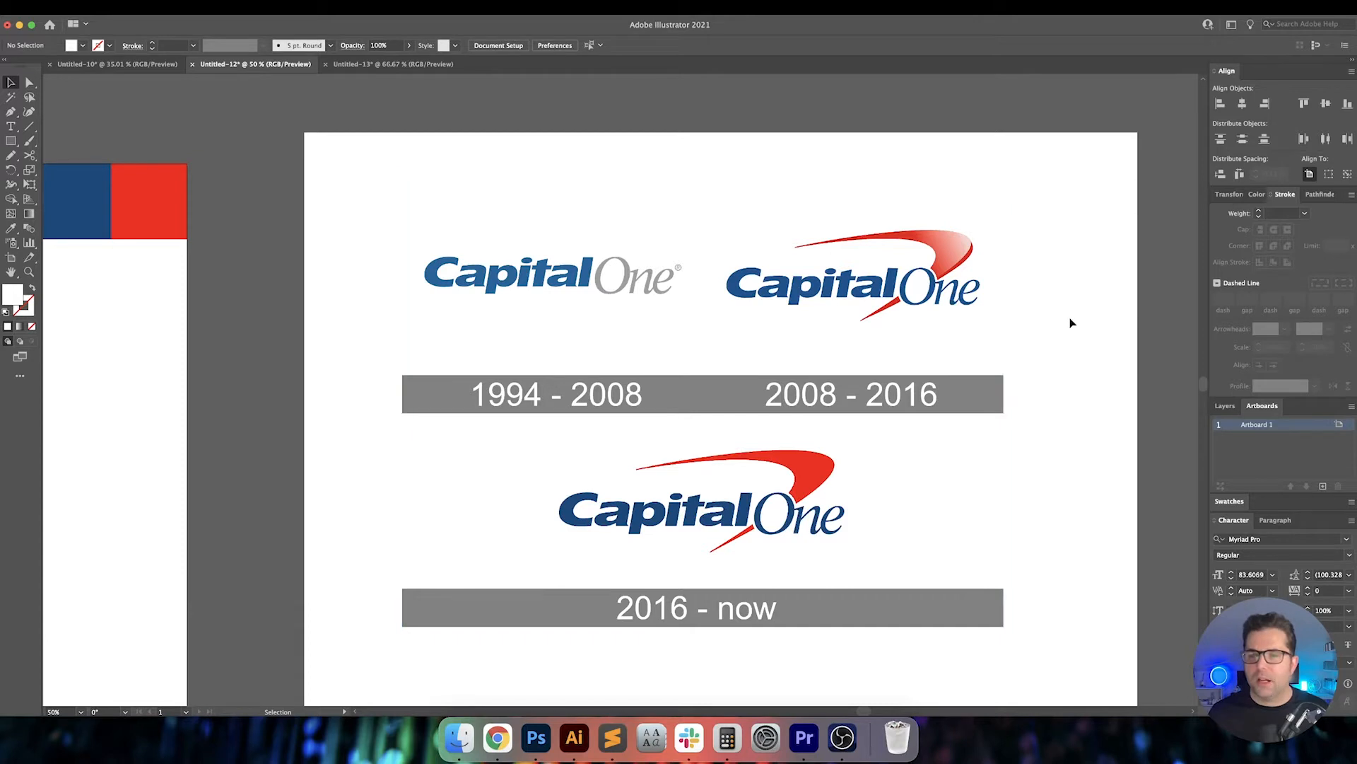
scroll(1070, 320, "left", 3)
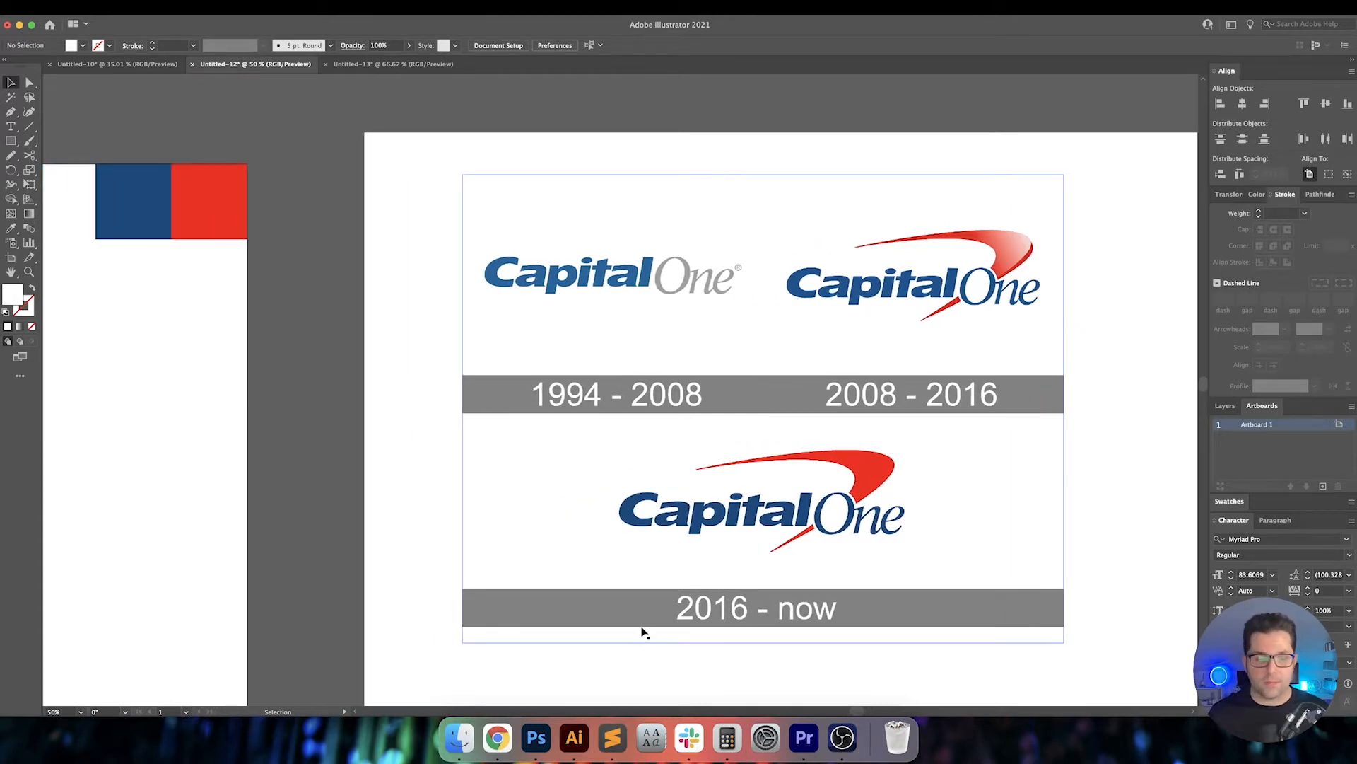
Switch to Chrome, search Google for "timer" in a new tab and start a 20-minute countdown.
left_click(497, 737)
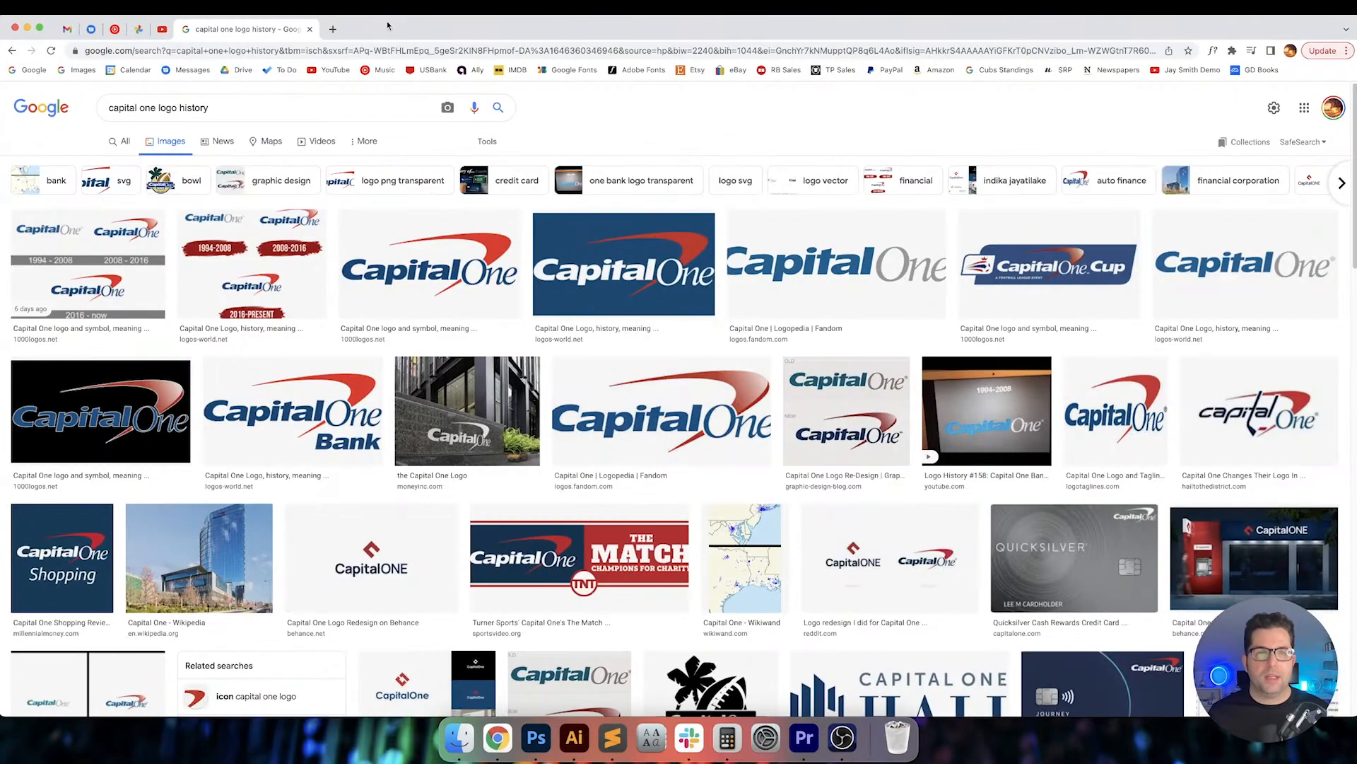
left_click(332, 29)
left_click(41, 71)
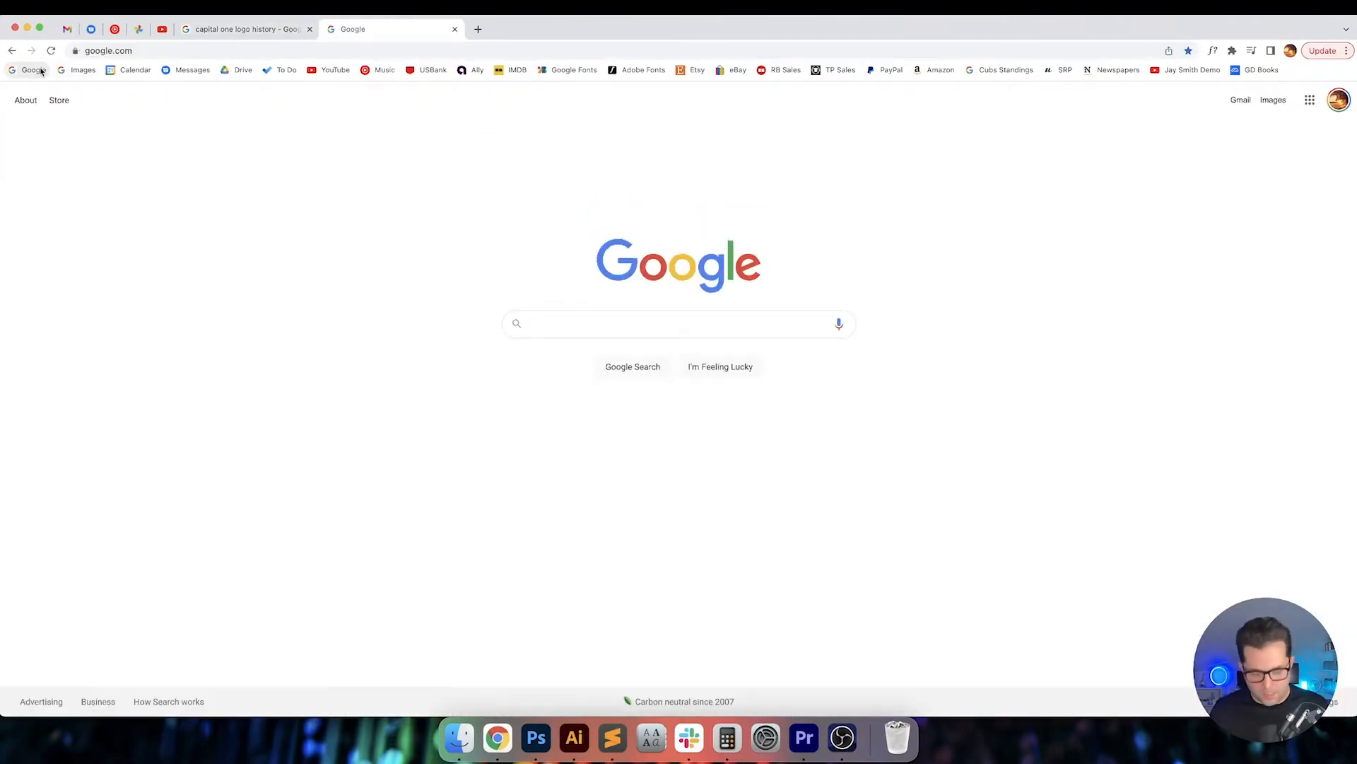
type("timer")
key("Return")
left_click(206, 269)
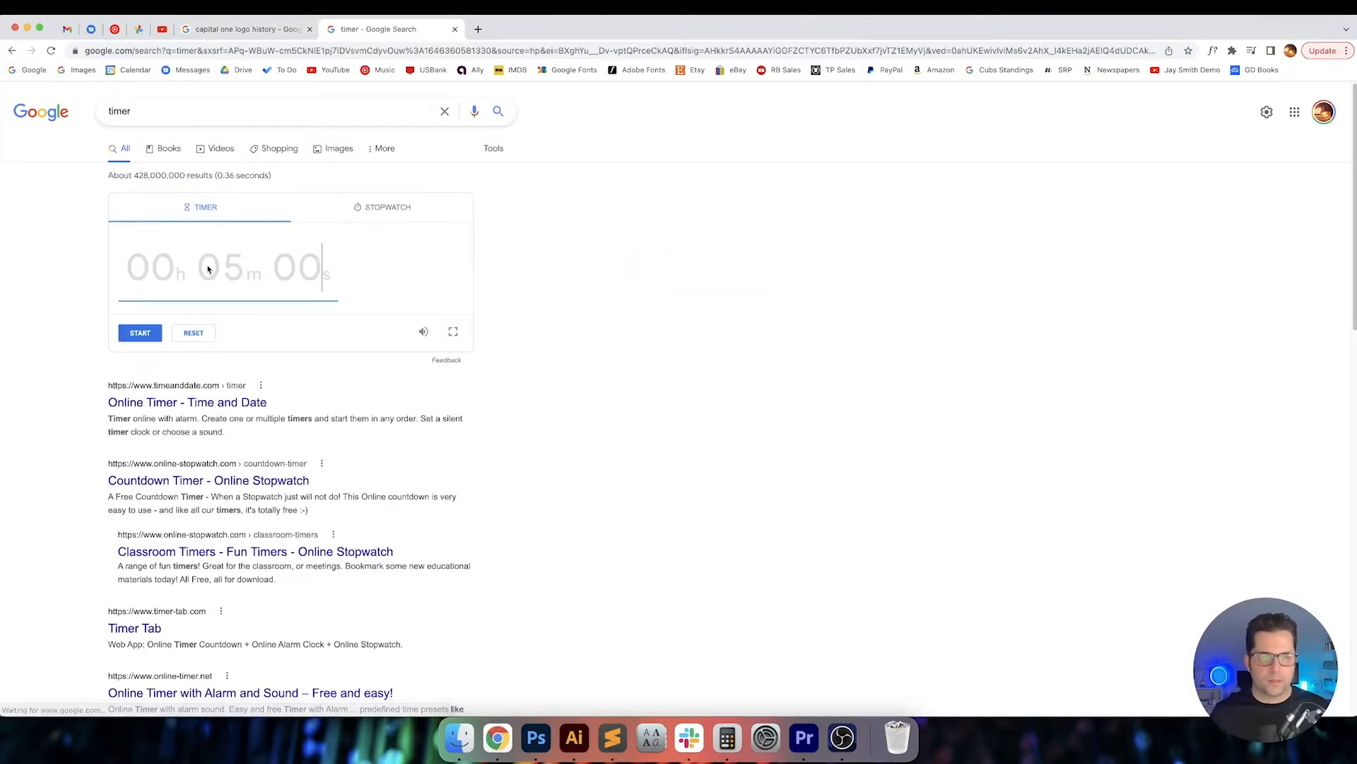
type("2000")
key("Return")
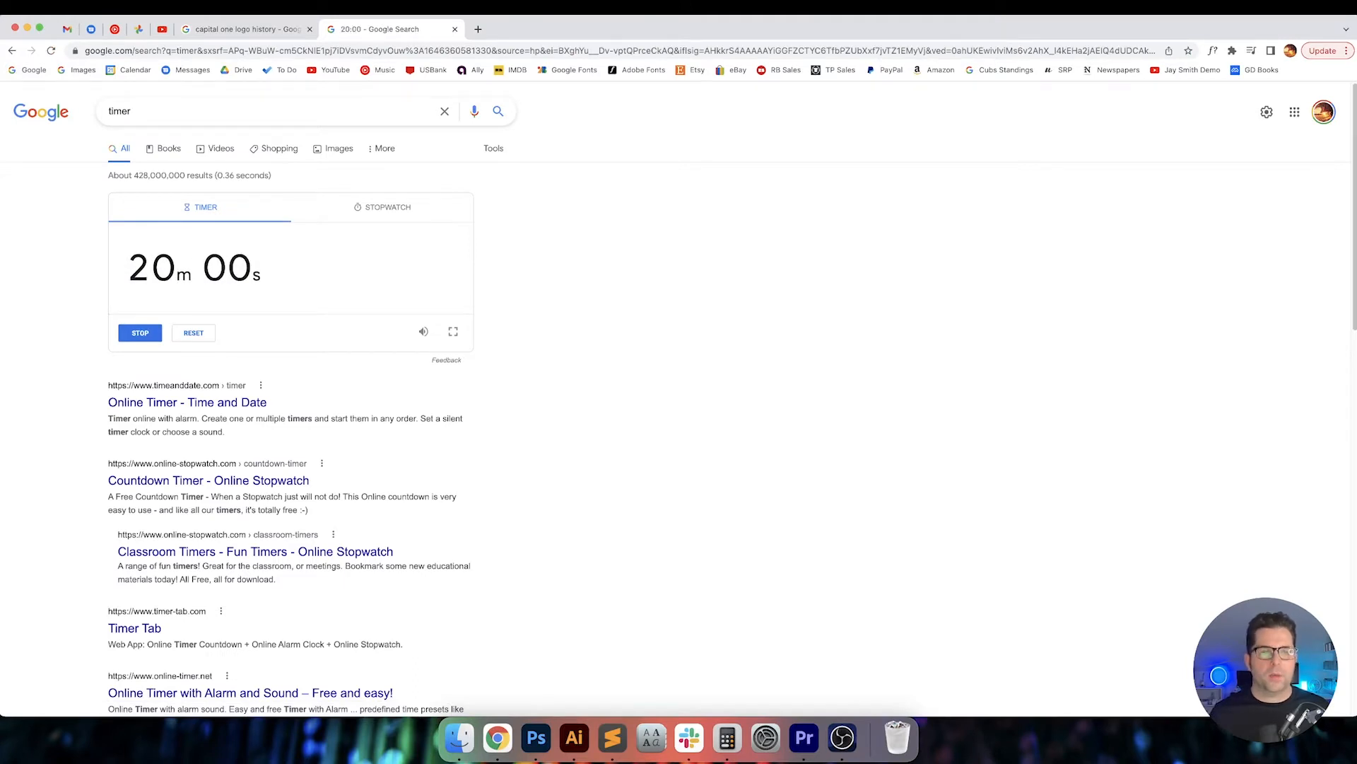
Open Adobe Fonts in a new browser tab and set the sample text to "Capital One".
left_click(478, 29)
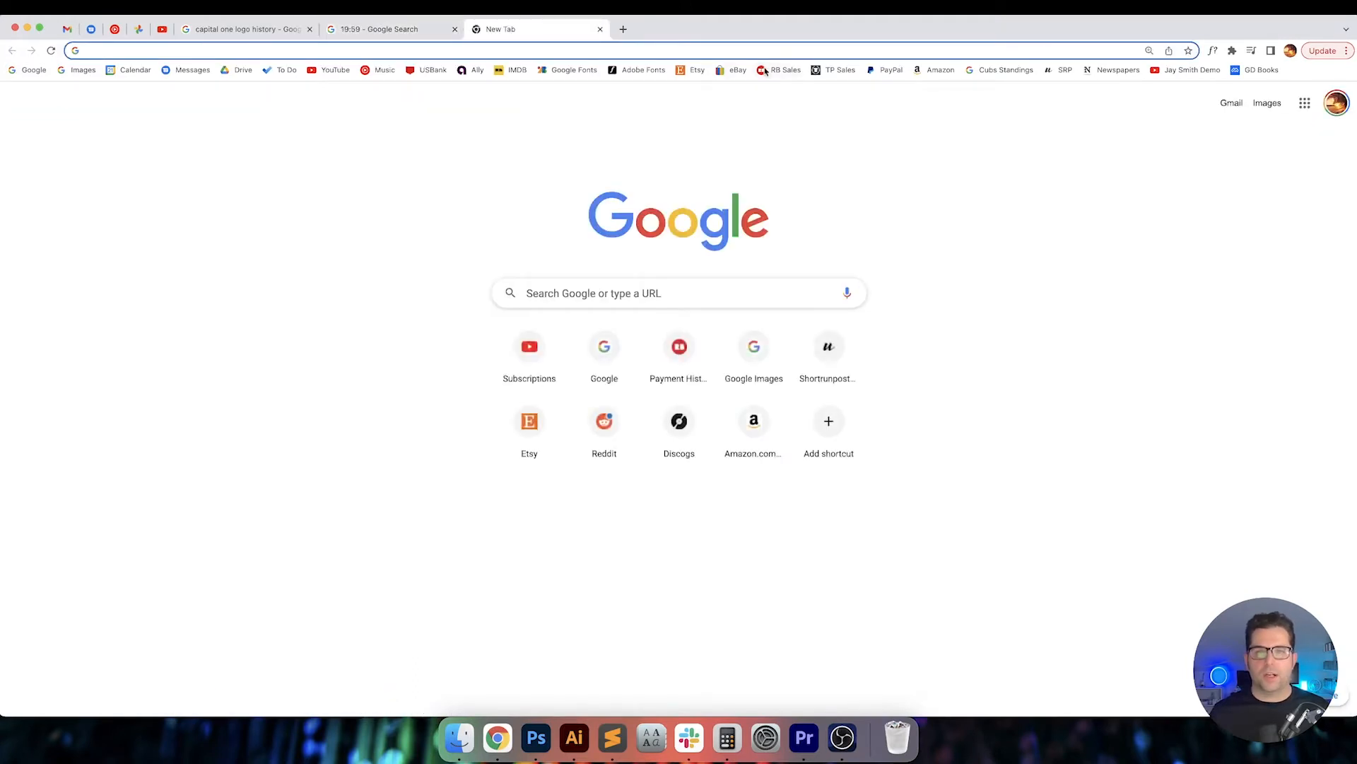
left_click(639, 69)
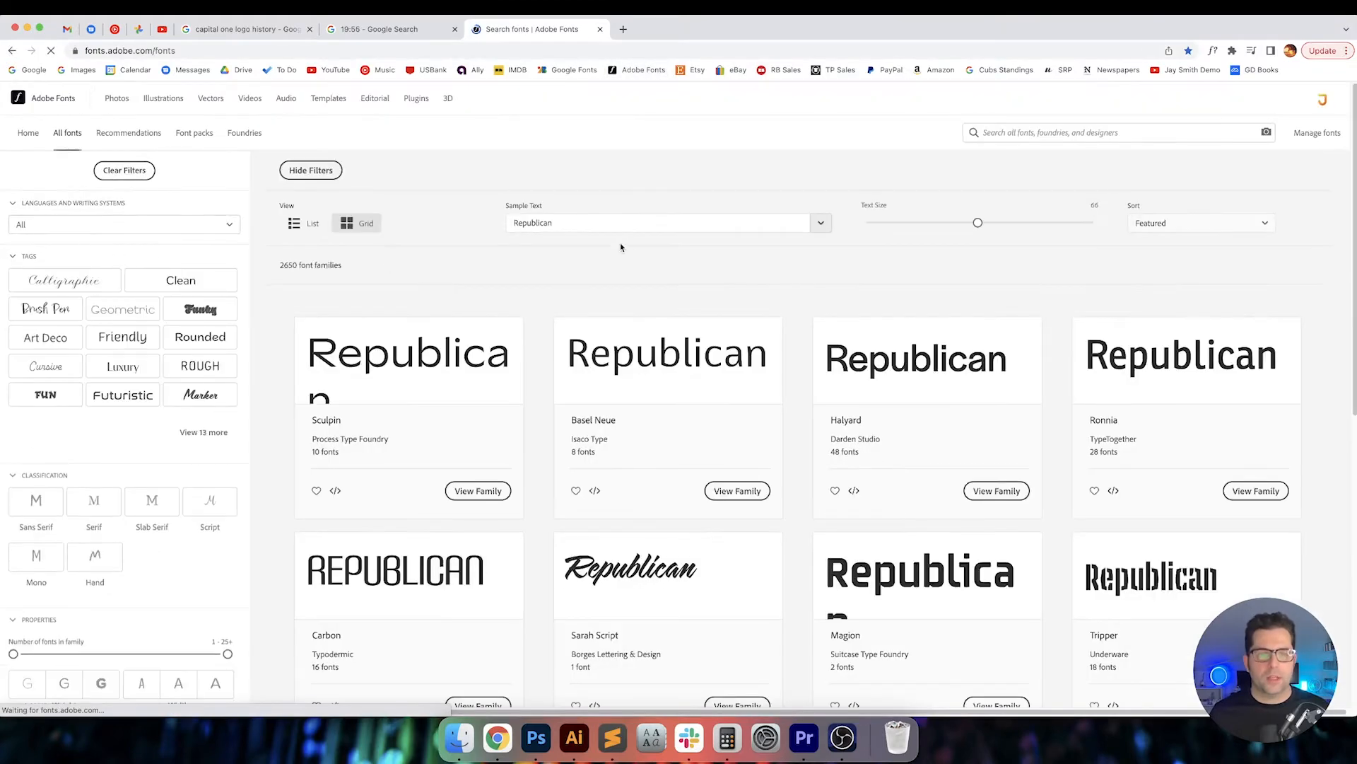
left_click(634, 225)
key("BackSpace")
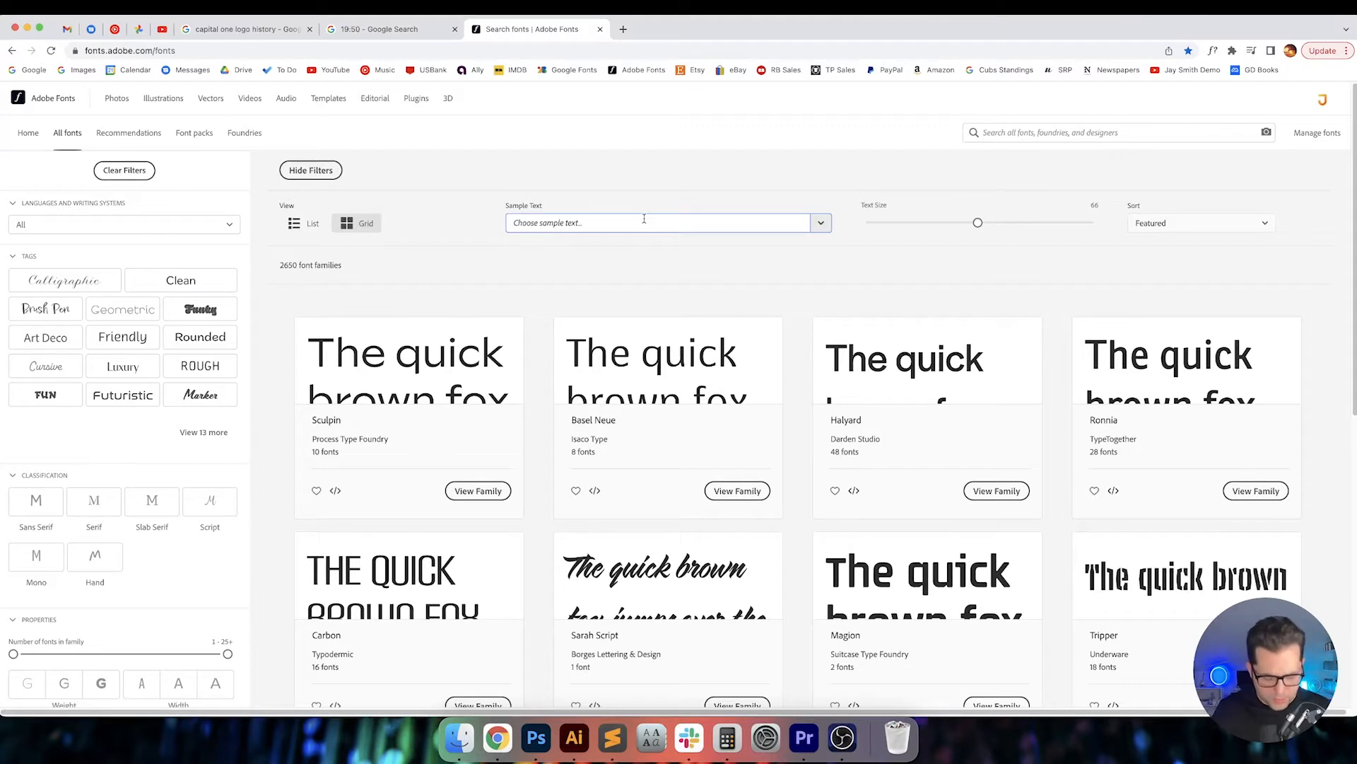
type("Capital ")
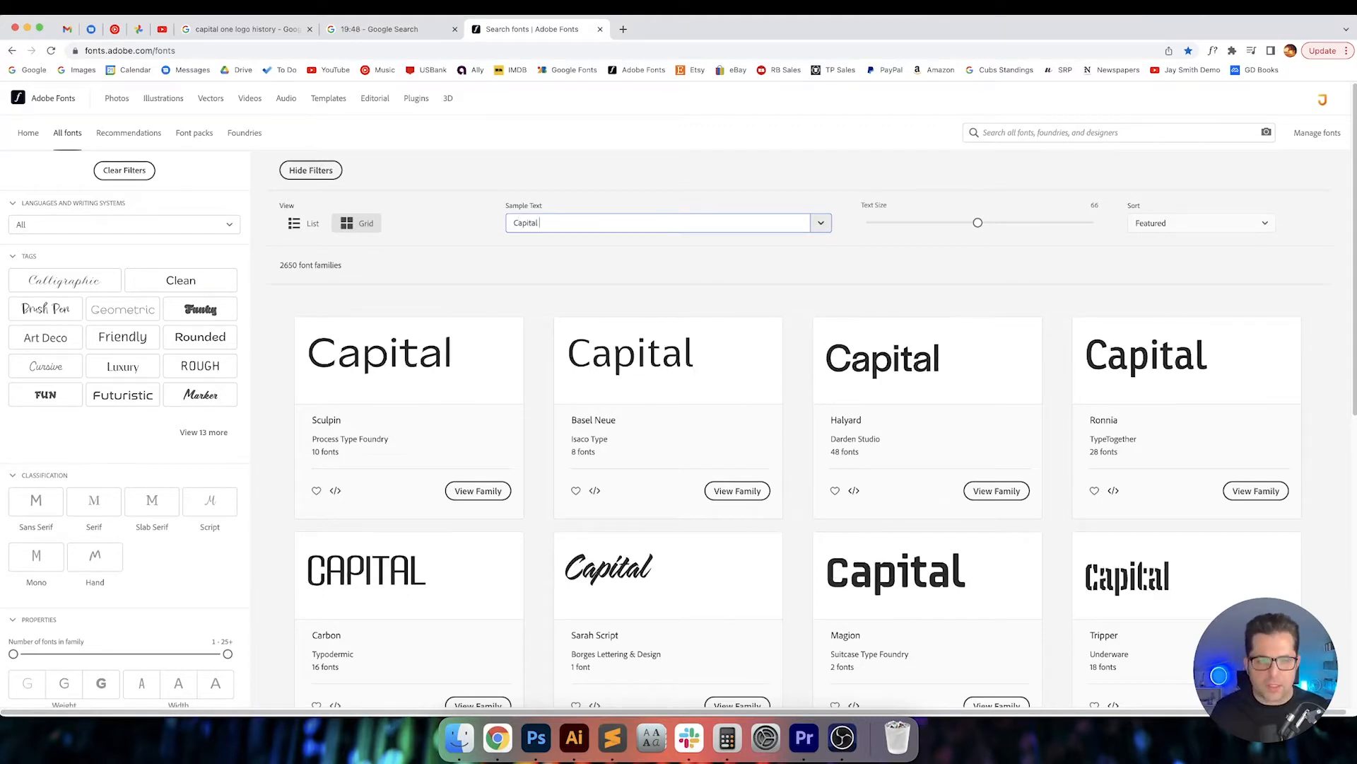
type("One")
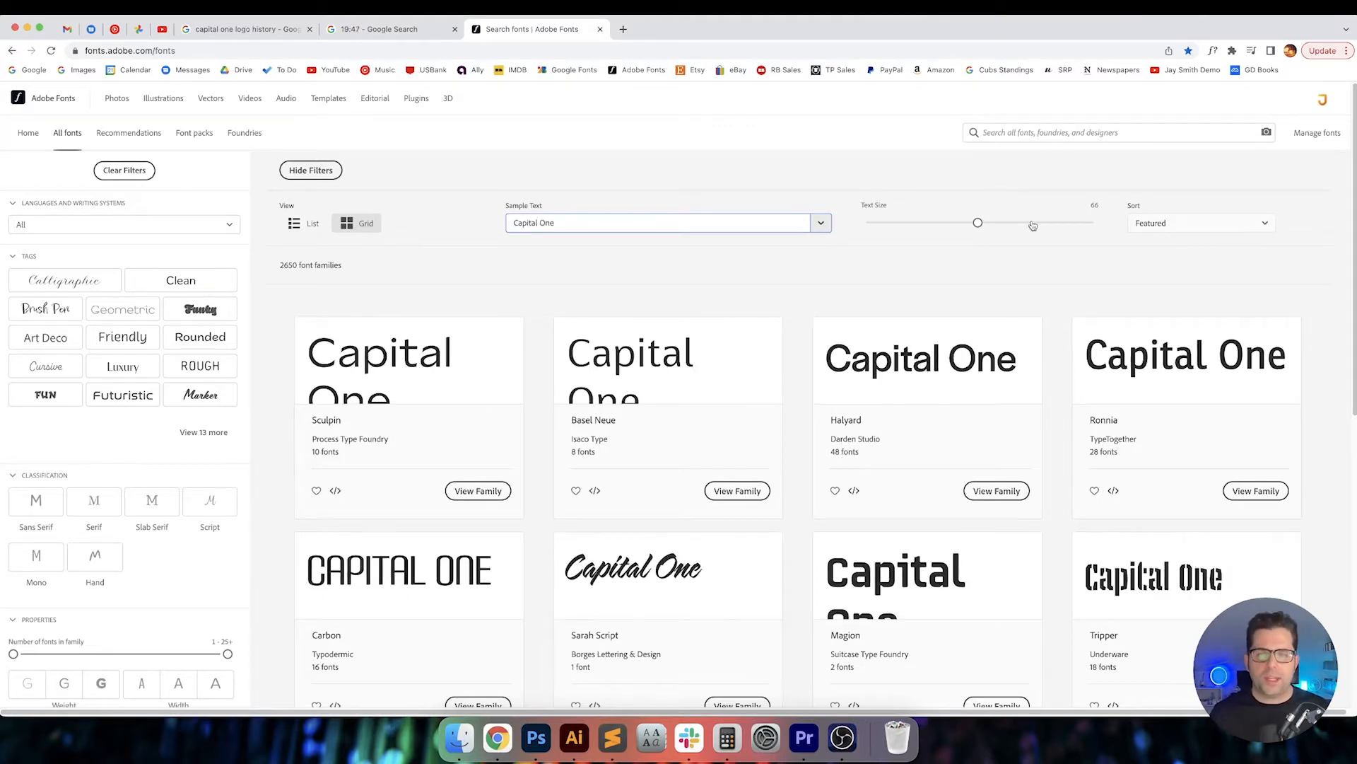
Reduce the preview text size to 48 and filter for sans serif families with at least 6 fonts.
left_click_drag(976, 224, 960, 224)
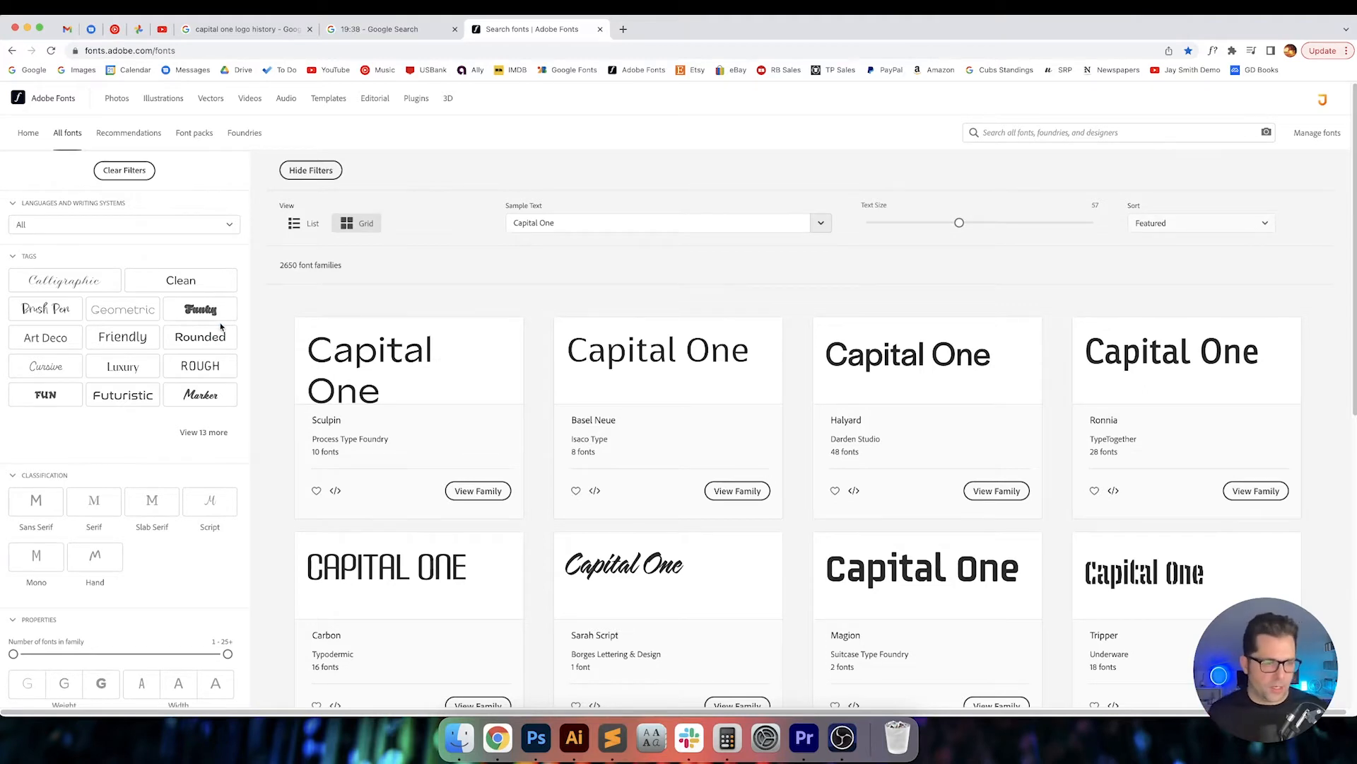
left_click(36, 506)
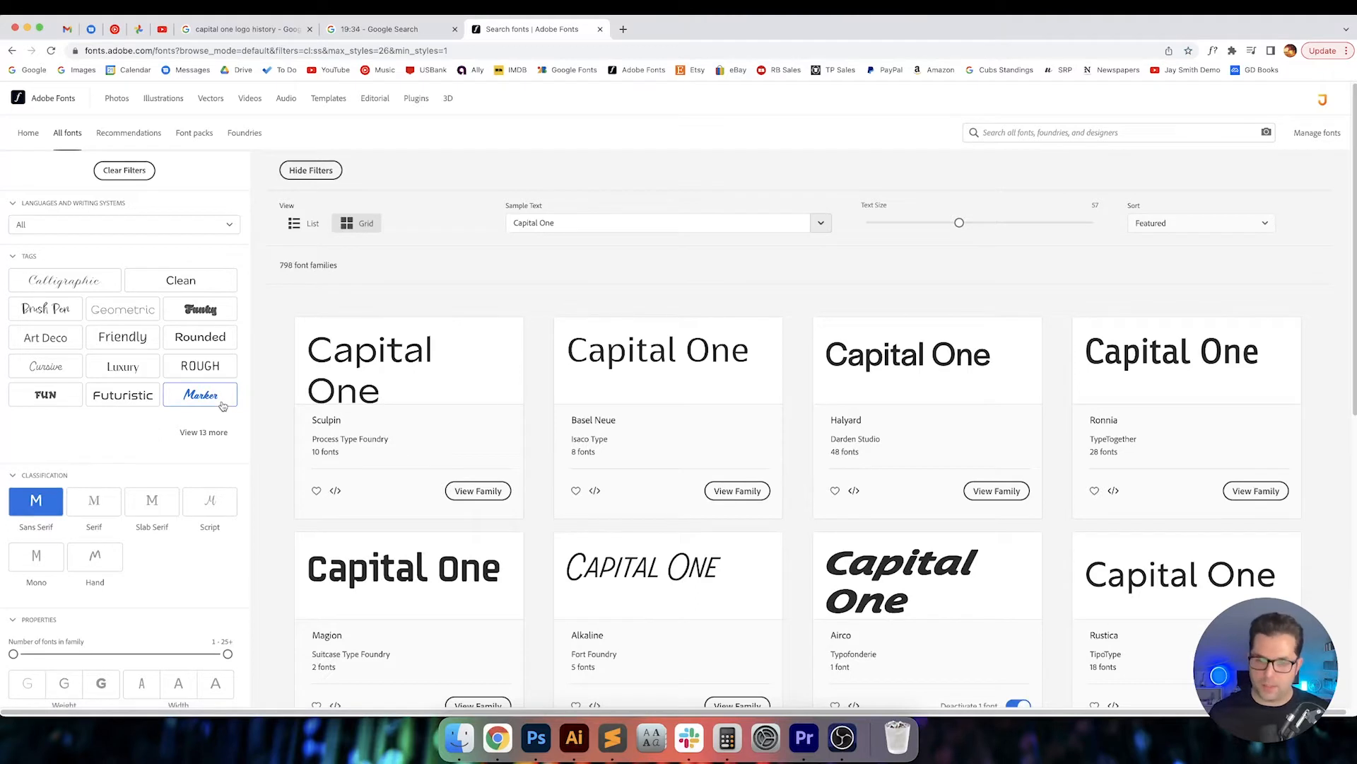
left_click_drag(959, 223, 941, 224)
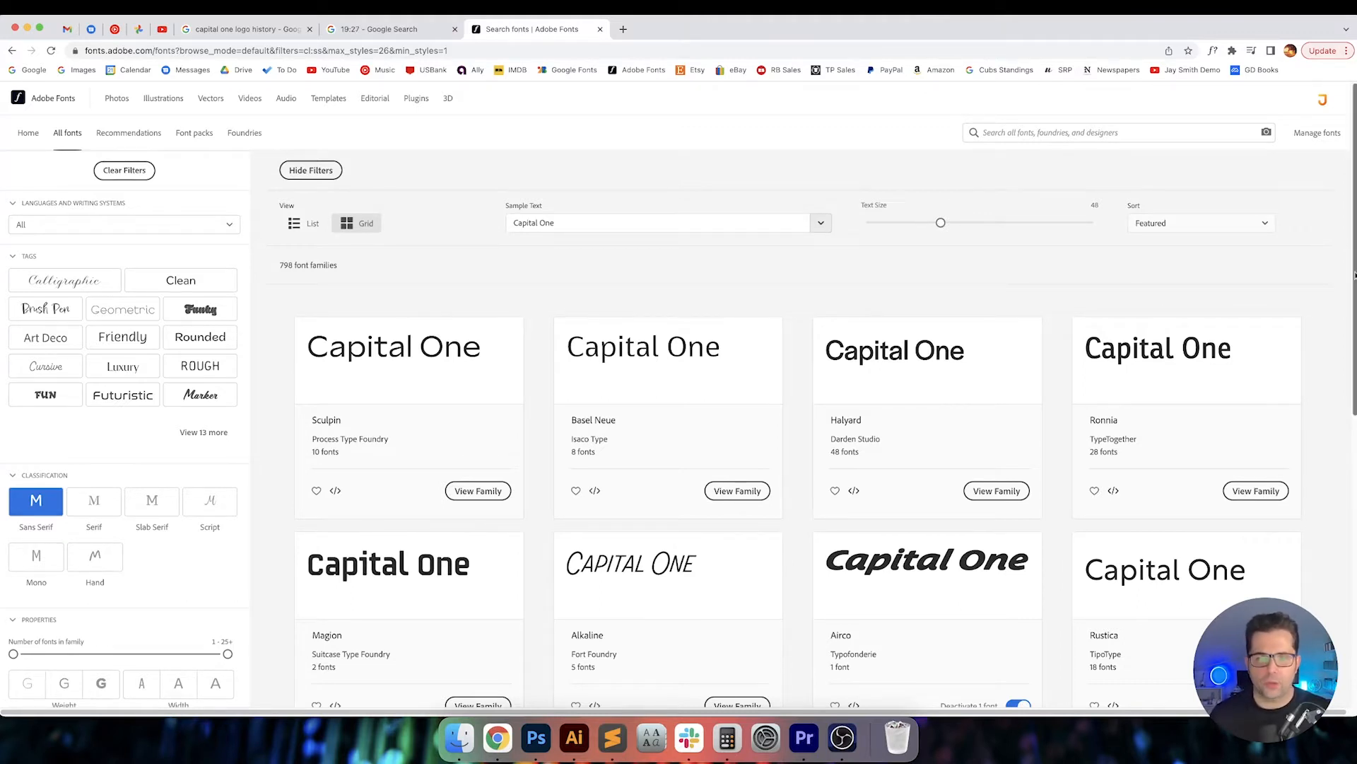
left_click_drag(1354, 275, 1354, 326)
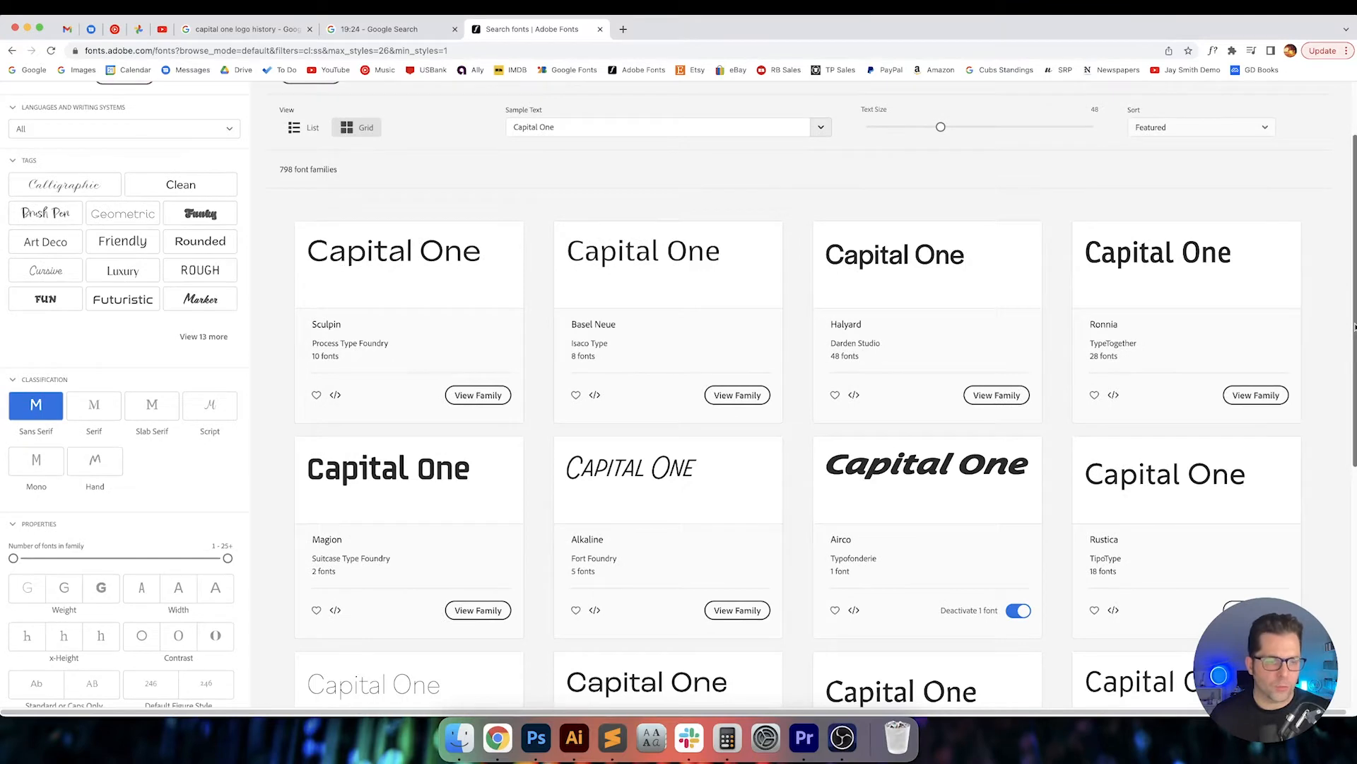
left_click_drag(12, 558, 56, 558)
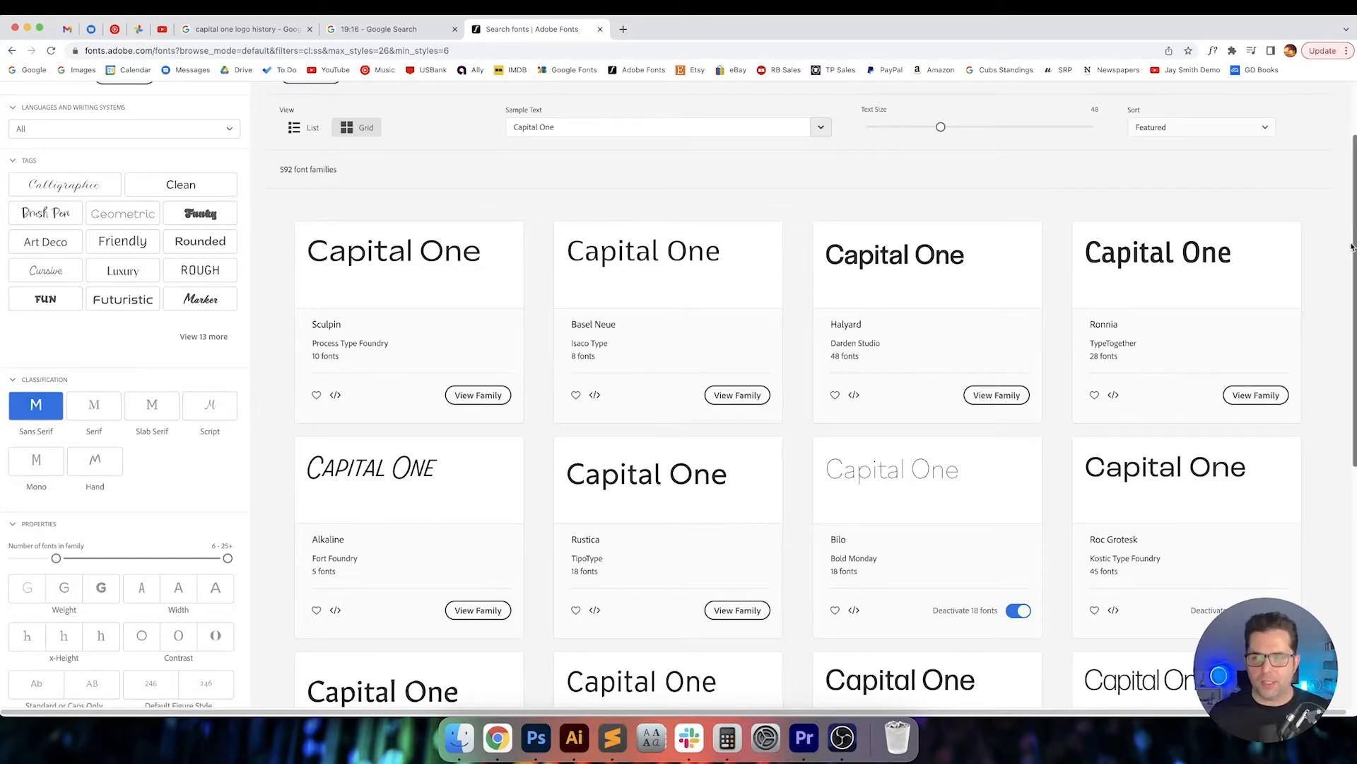
Find the Rustica family in the filtered results, activate all 18 of its fonts and look through its styles.
left_click_drag(1351, 246, 1353, 273)
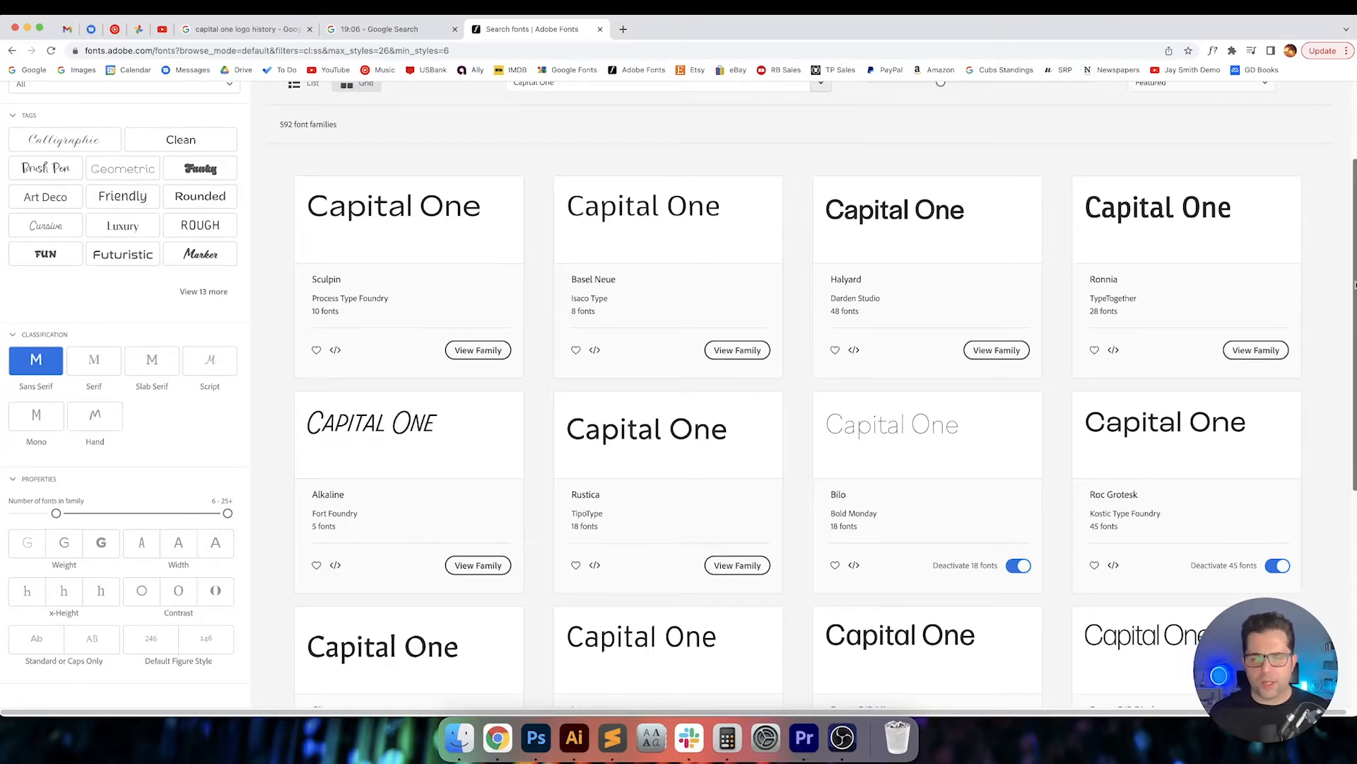
left_click_drag(1355, 285, 1355, 391)
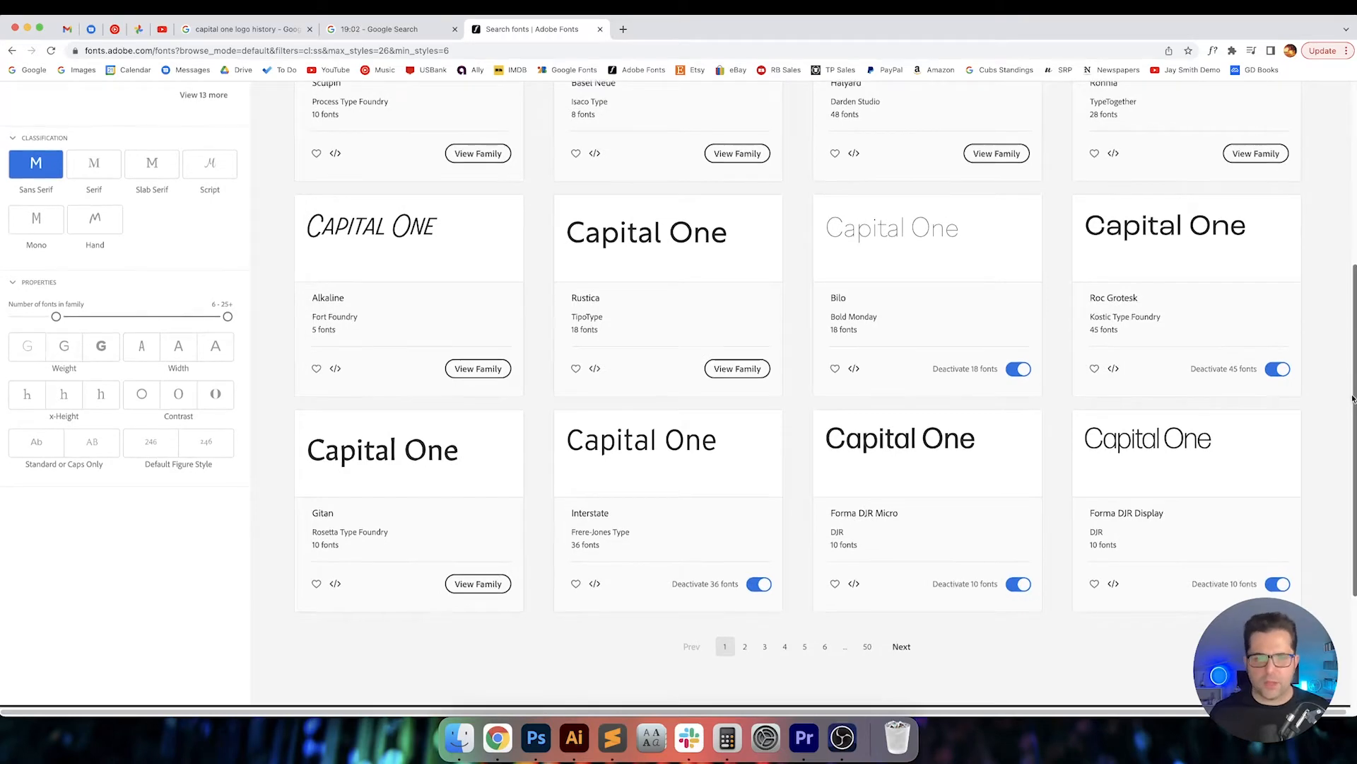
scroll(481, 163, "up", 3)
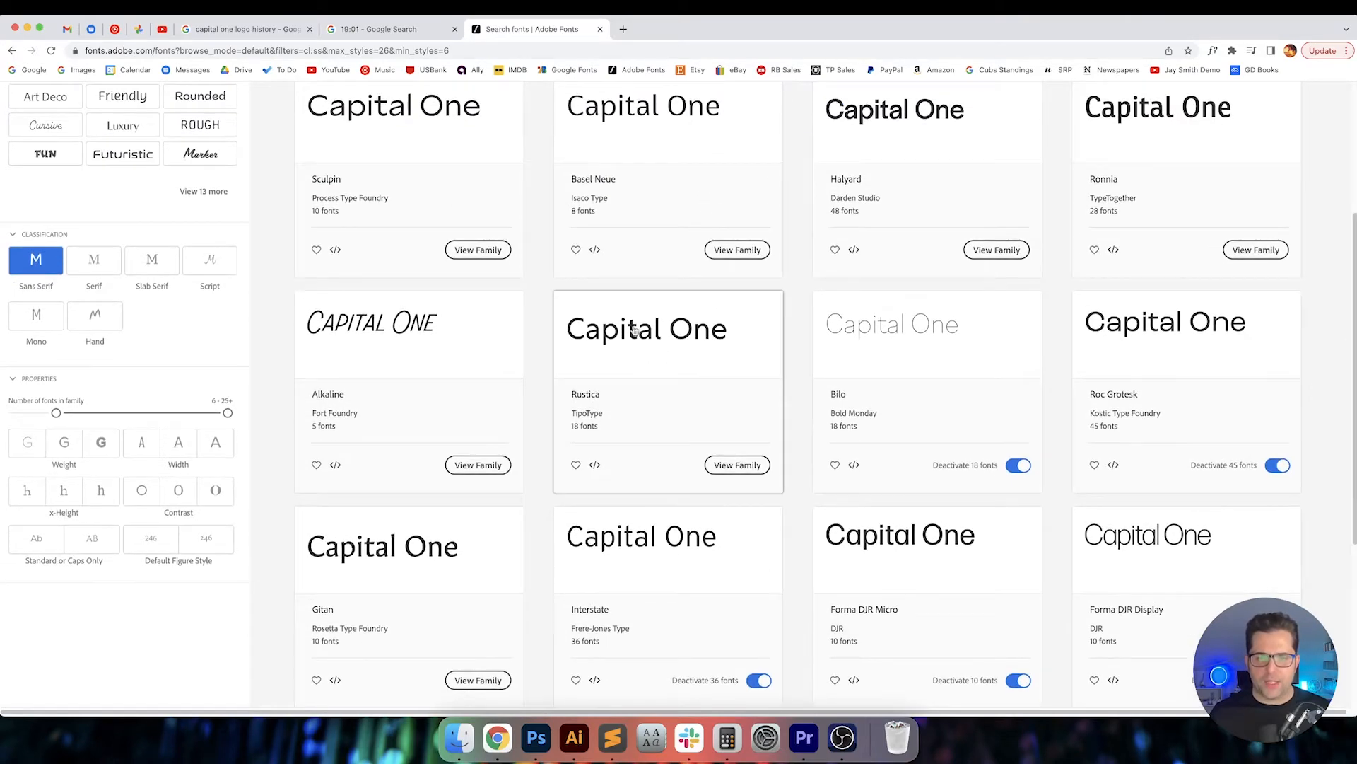
left_click(674, 348)
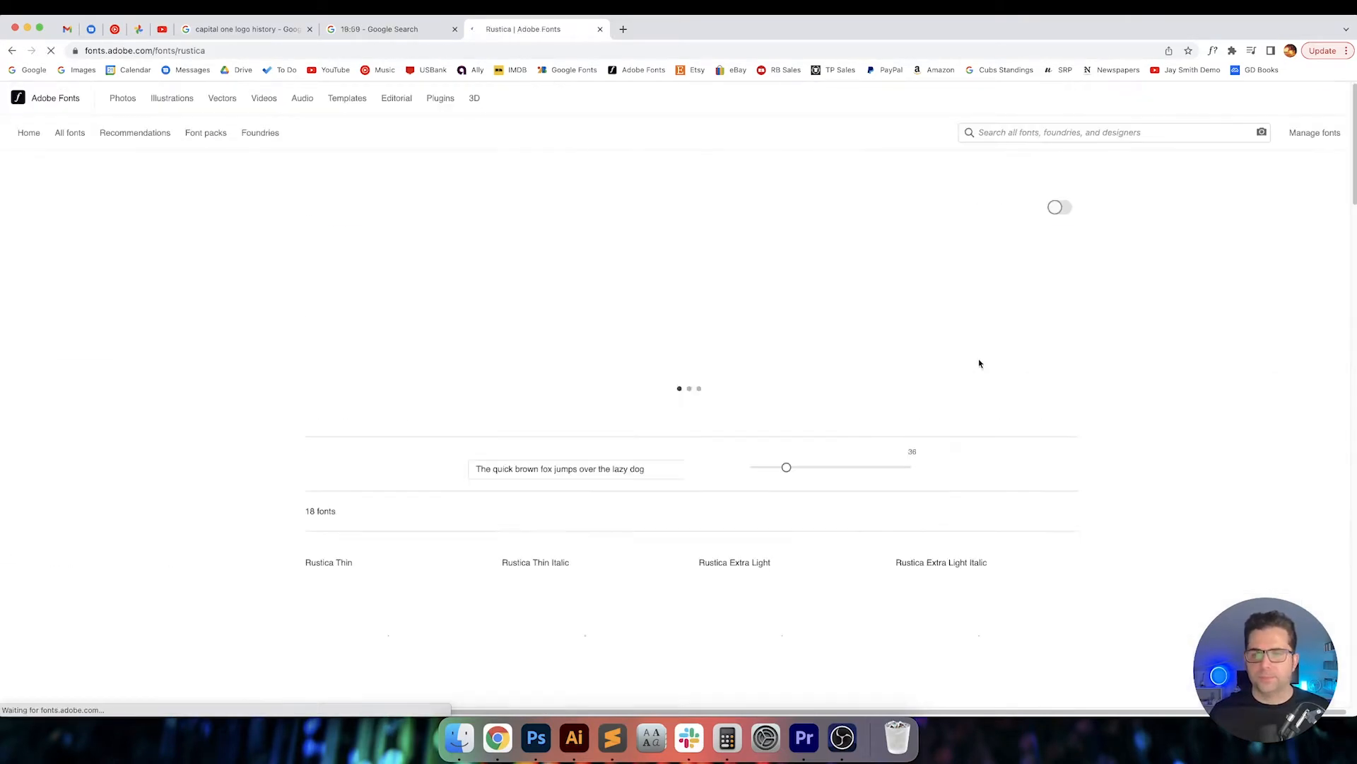
left_click(1061, 207)
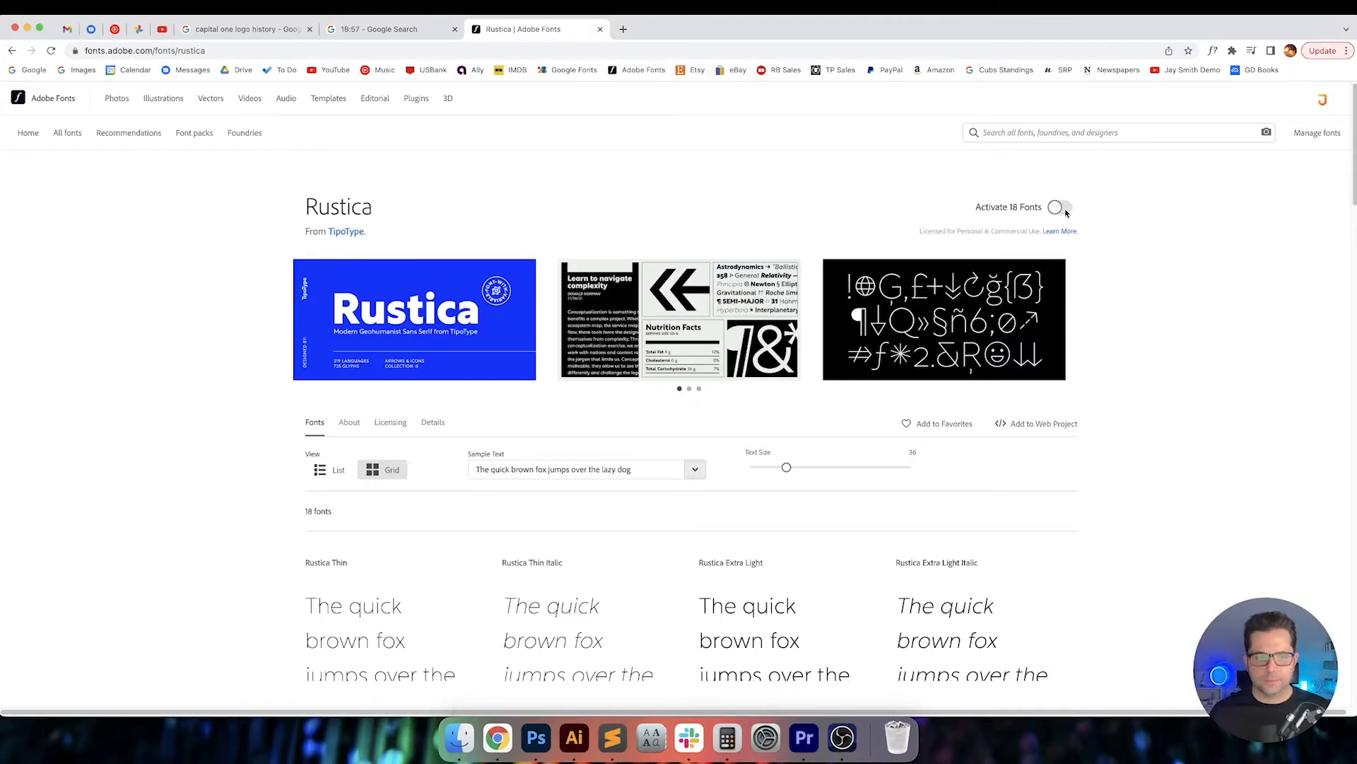
scroll(1138, 276, "down", 10)
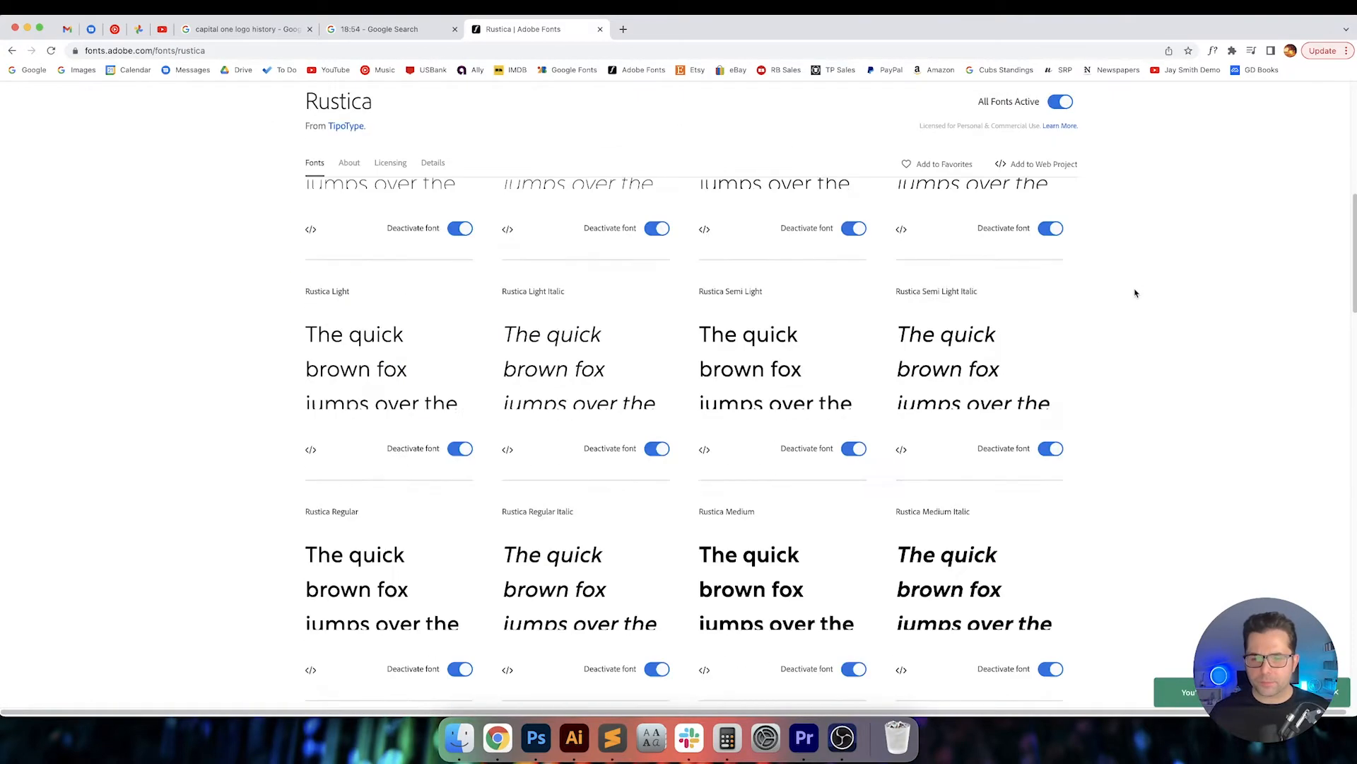
scroll(1121, 294, "up", 10)
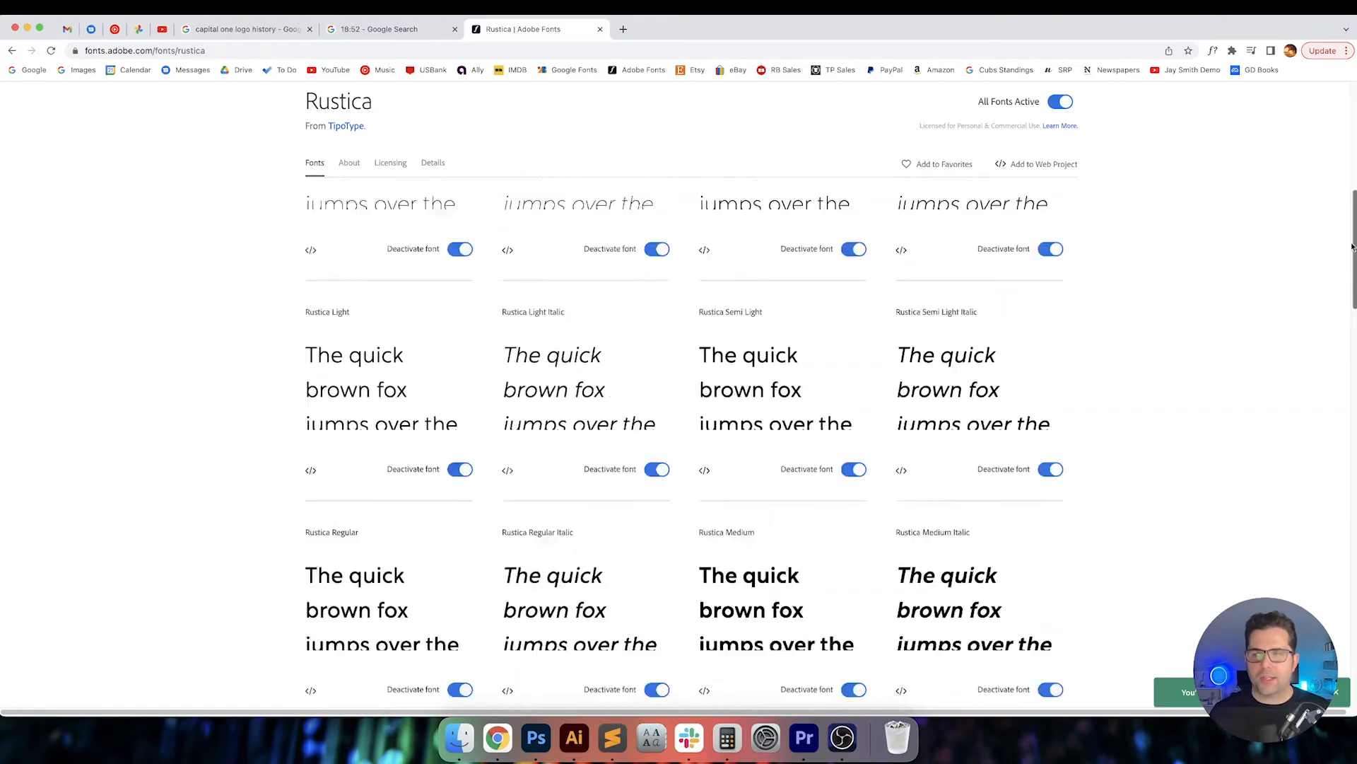
Pause the countdown in the browser's timer tab and switch to Illustrator.
left_click(379, 30)
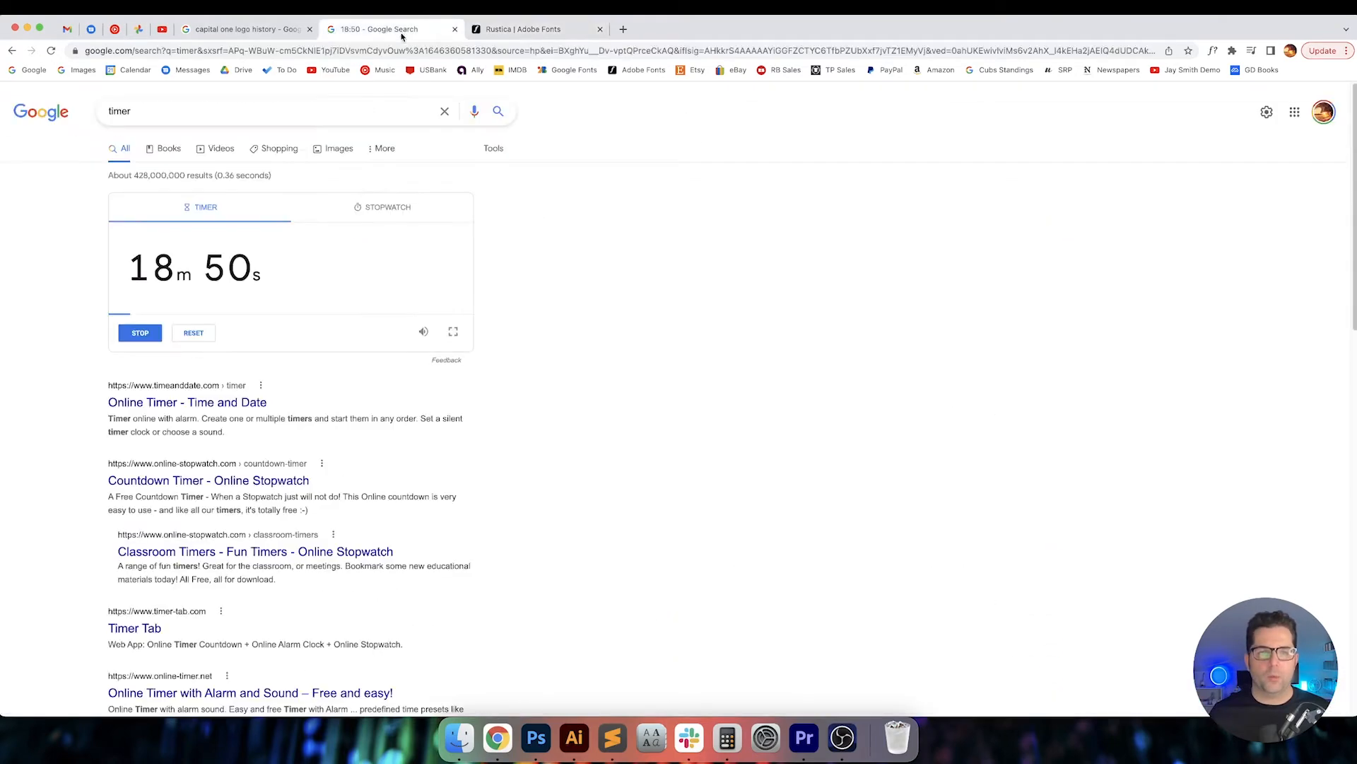
left_click(157, 335)
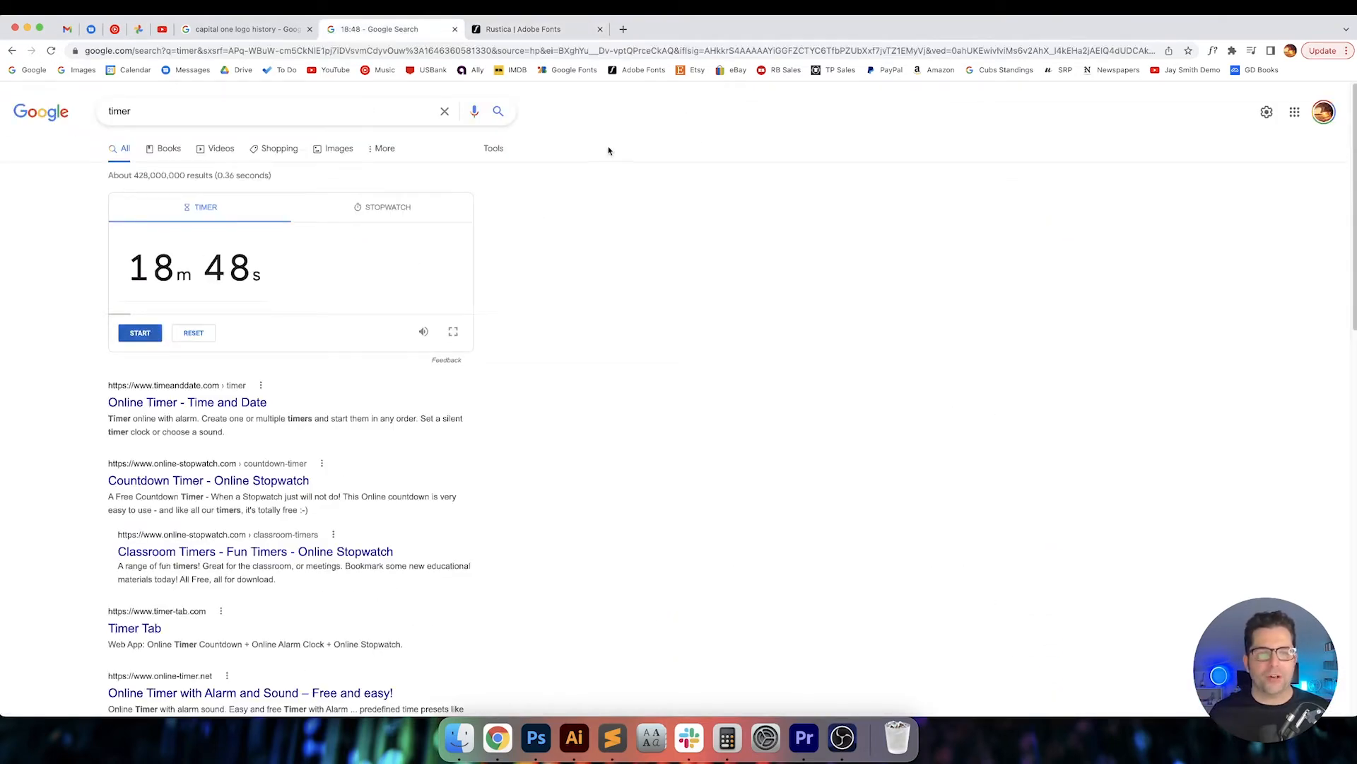
left_click(576, 747)
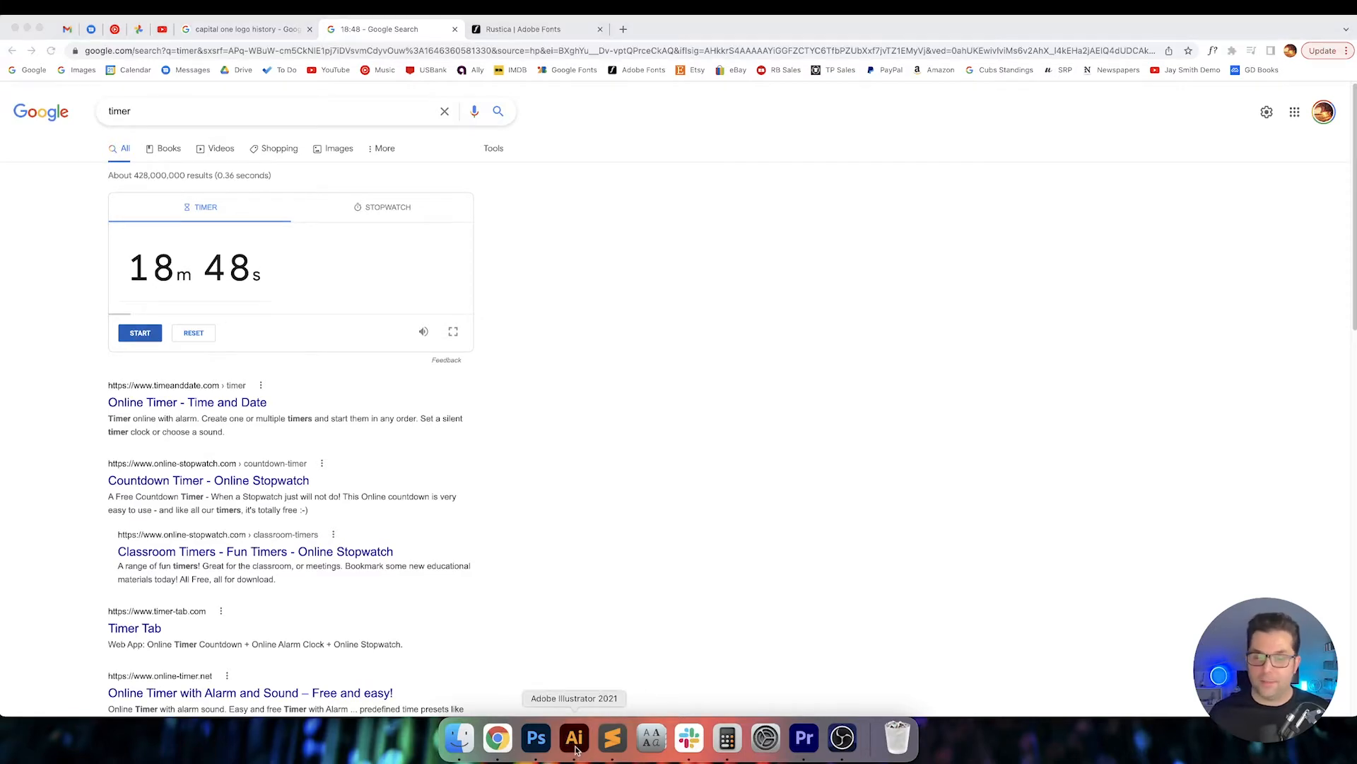
Add point text reading "CapitalONE" near the middle of the blank artboard with the colour squares.
left_click_drag(393, 452, 723, 434)
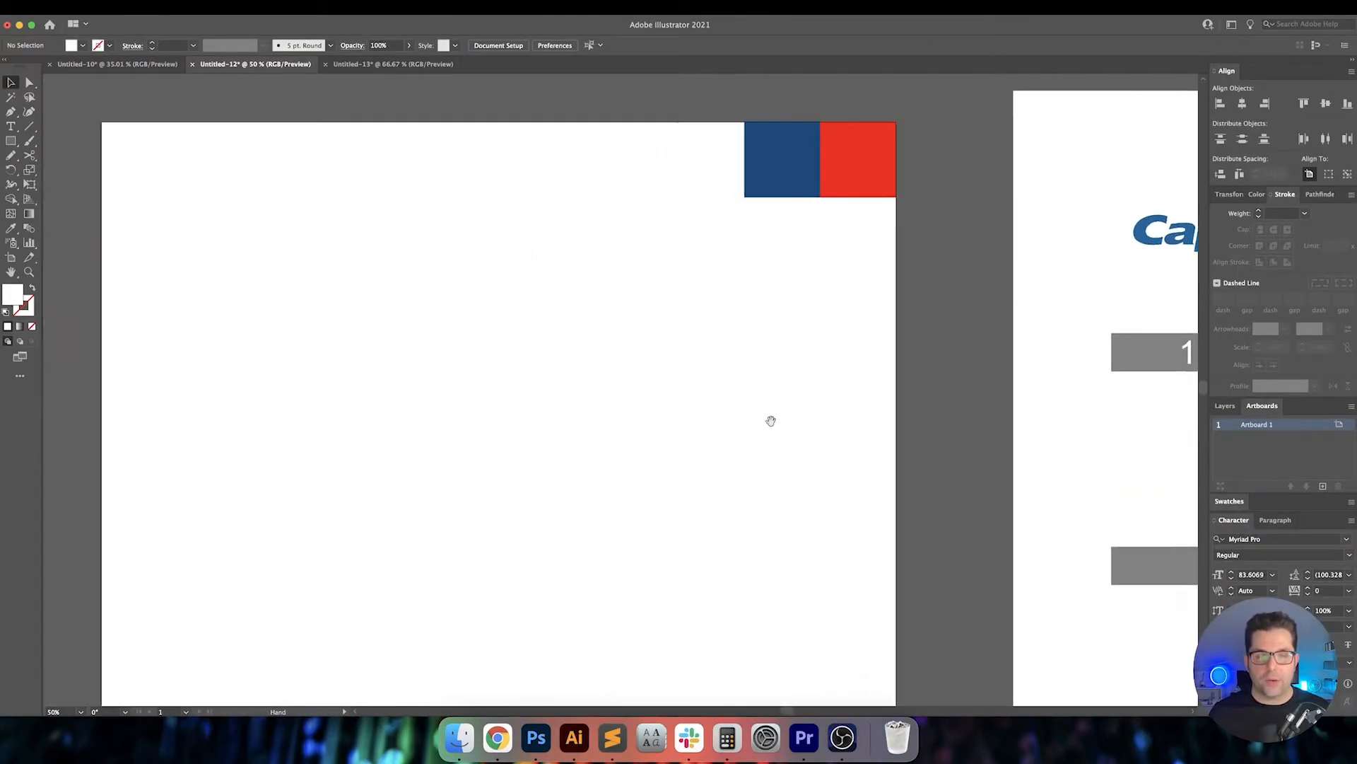
key("t")
left_click(480, 424)
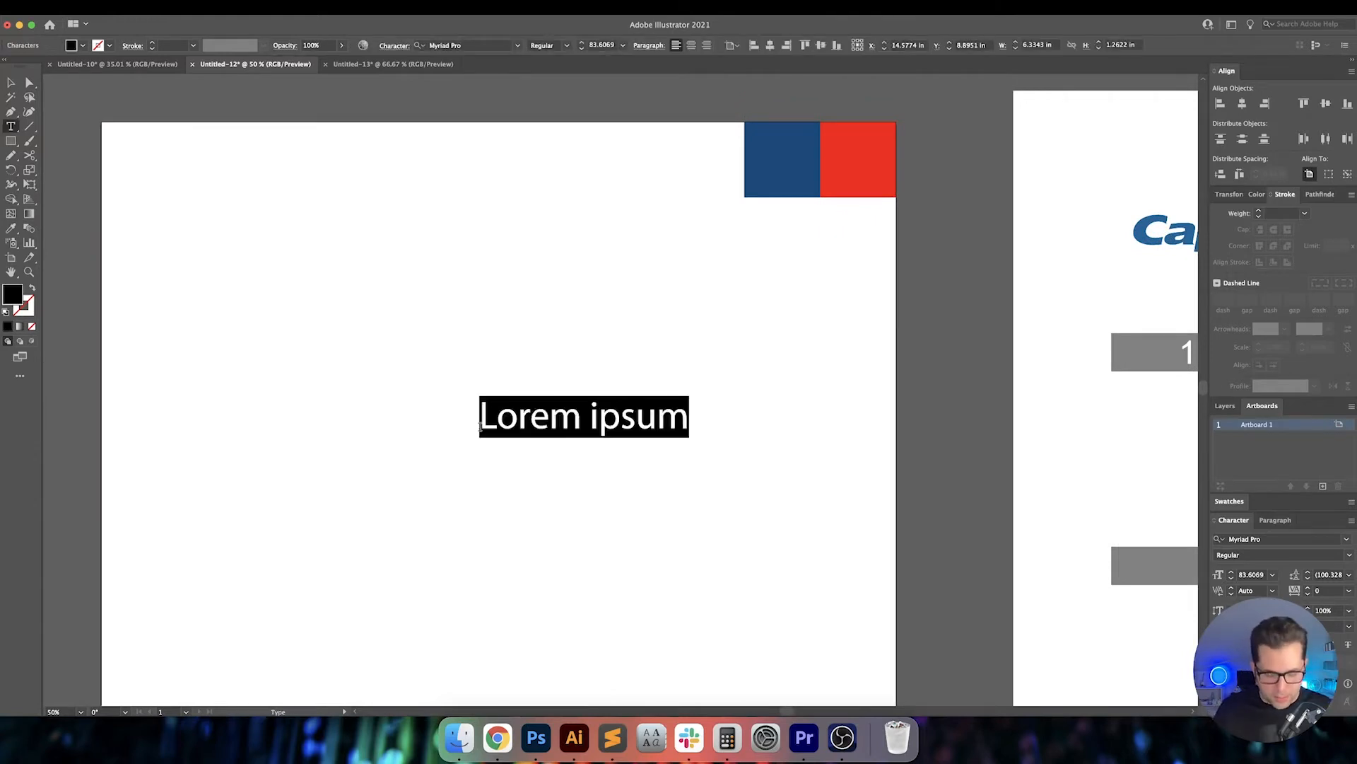
type("Capital")
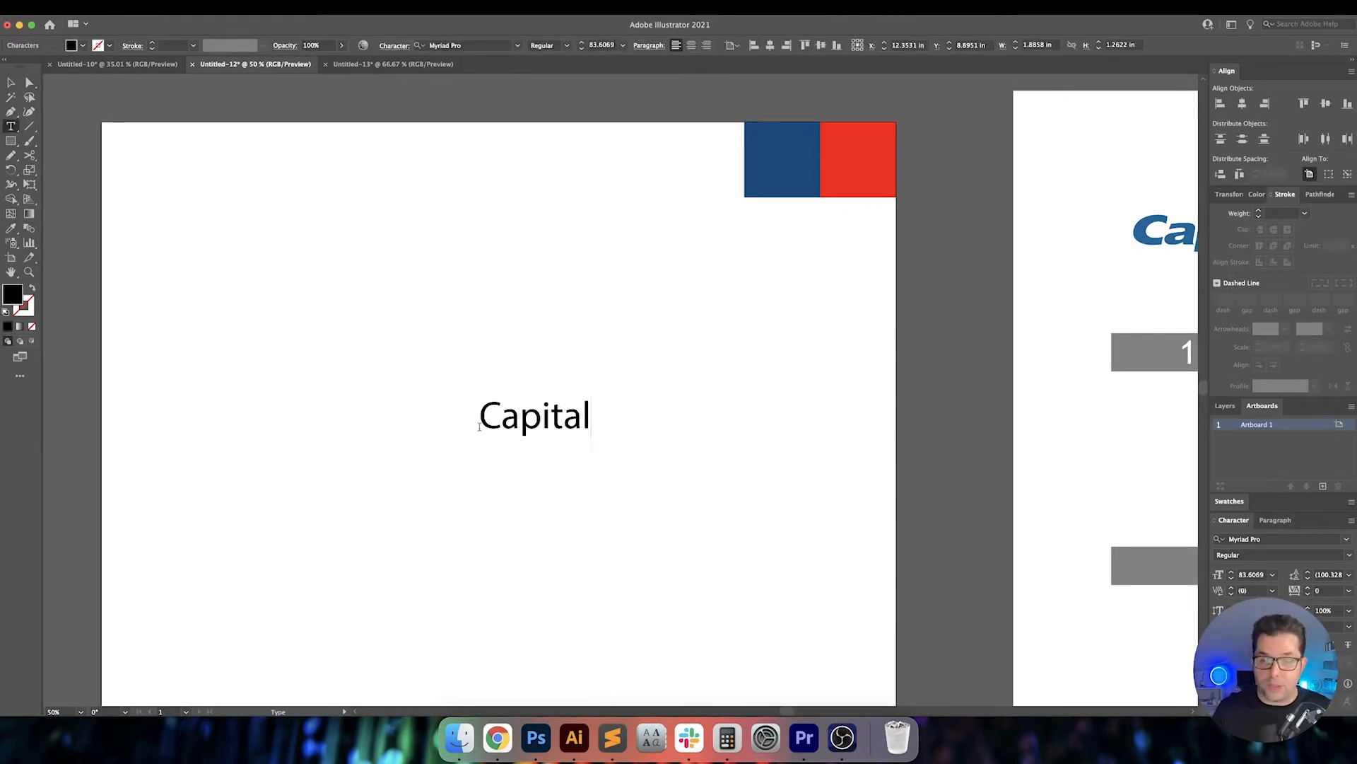
type("ONE")
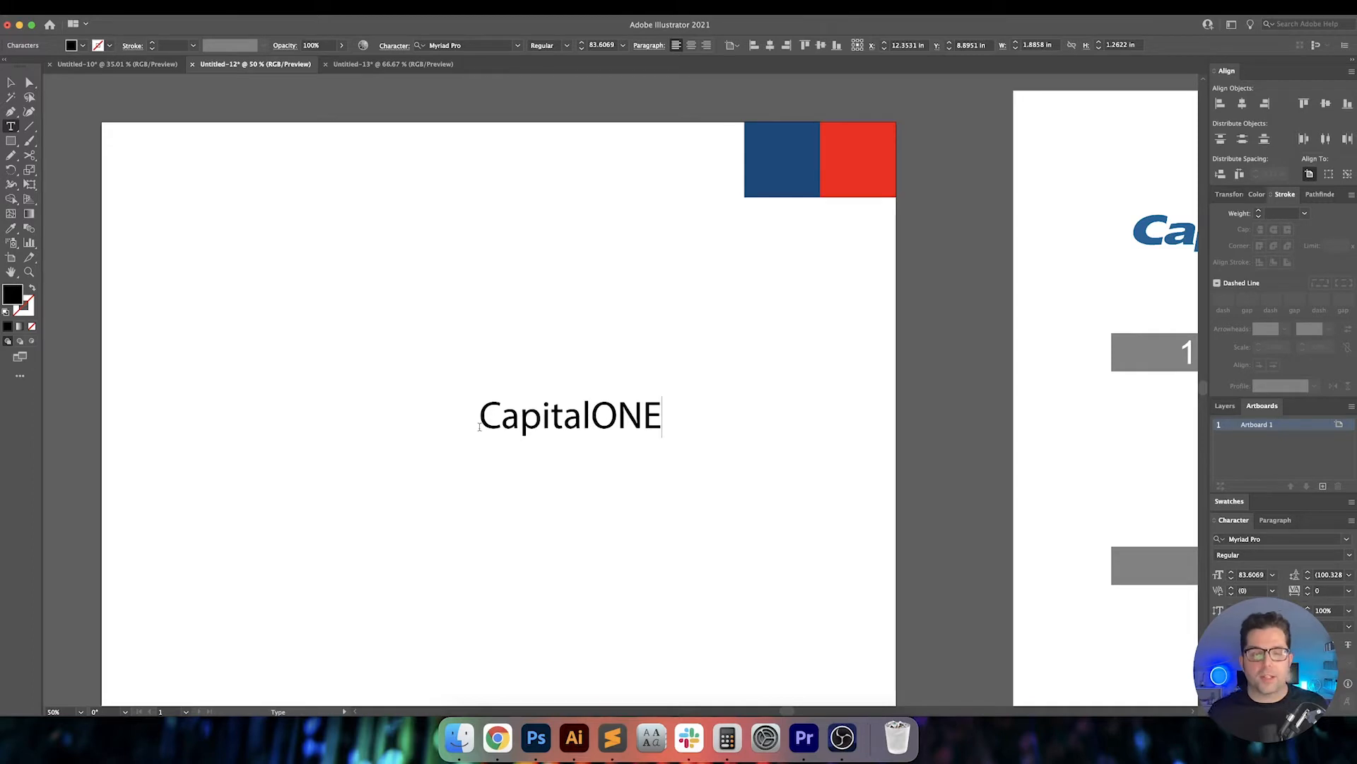
Search the fonts for "rust" to preview the Rustica styles on the CapitalONE text.
key("Escape")
left_click(495, 46)
type("rust")
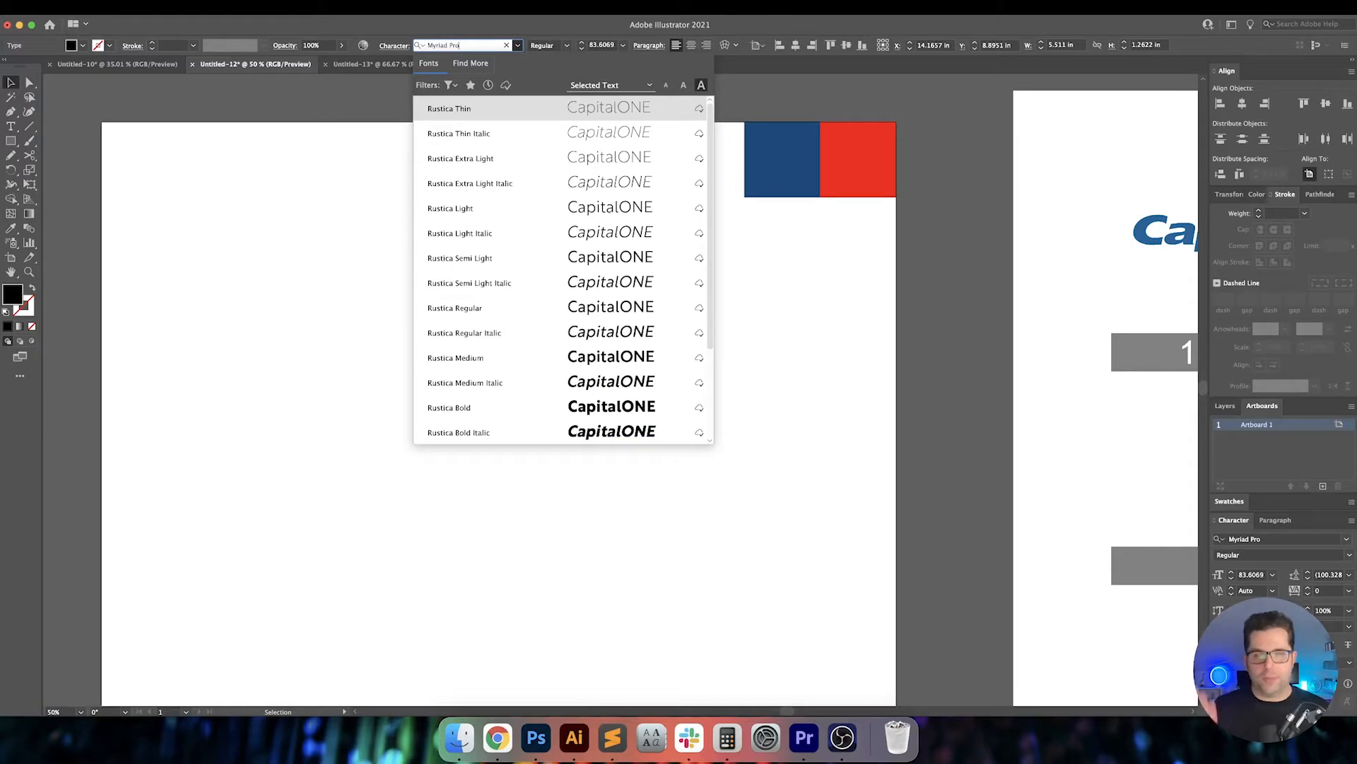
Switch to Chrome, resume the paused countdown and return to Illustrator.
left_click(497, 737)
left_click(139, 332)
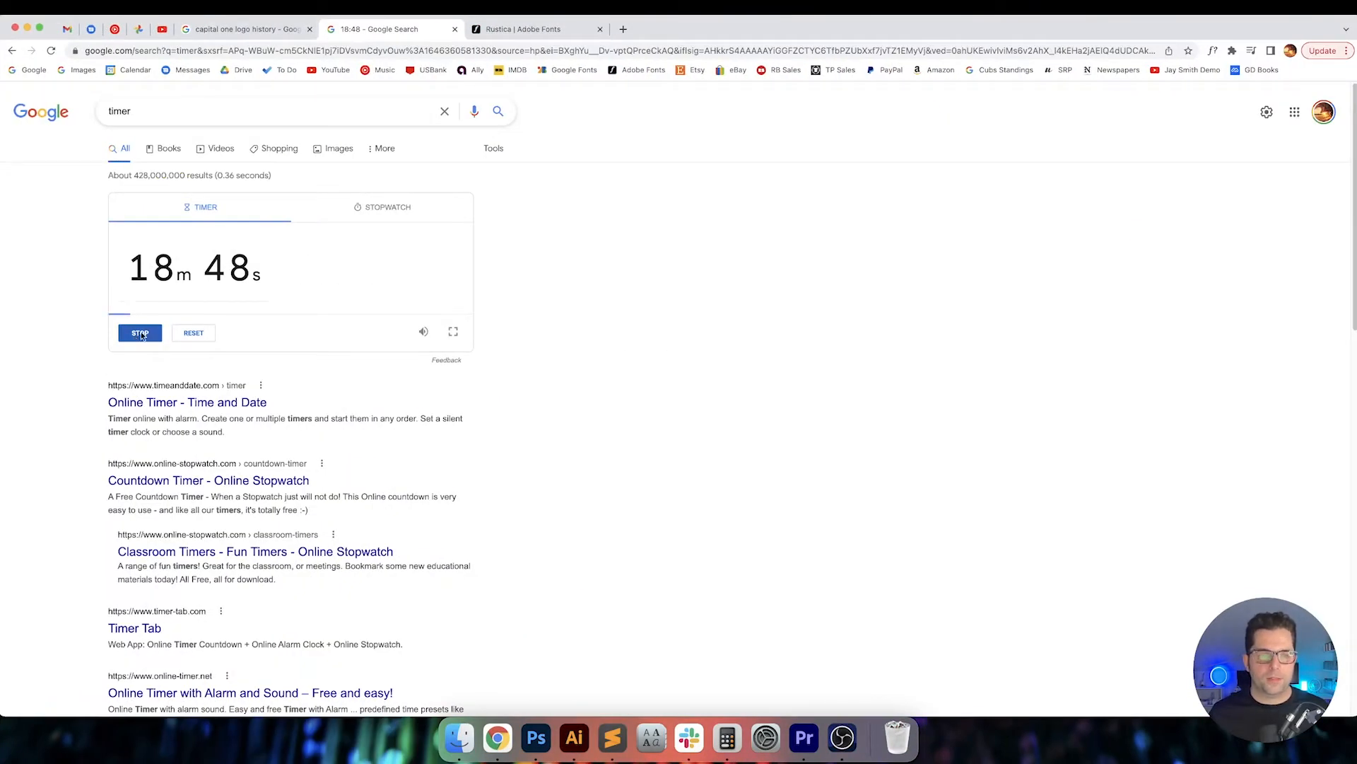
left_click(574, 738)
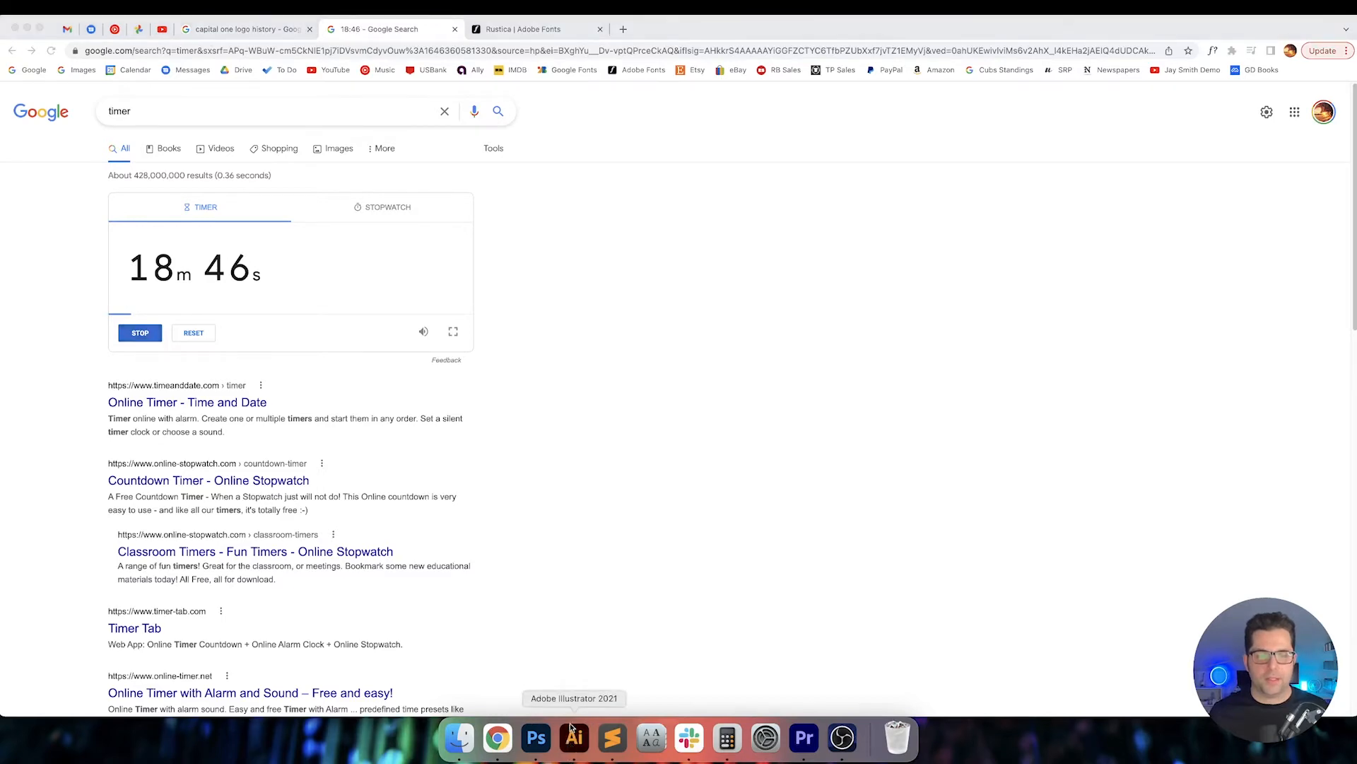
Find the Rustica family for the CapitalONE text, compare its styles and apply Rustica Light.
left_click_drag(650, 342, 663, 298)
left_click(588, 376)
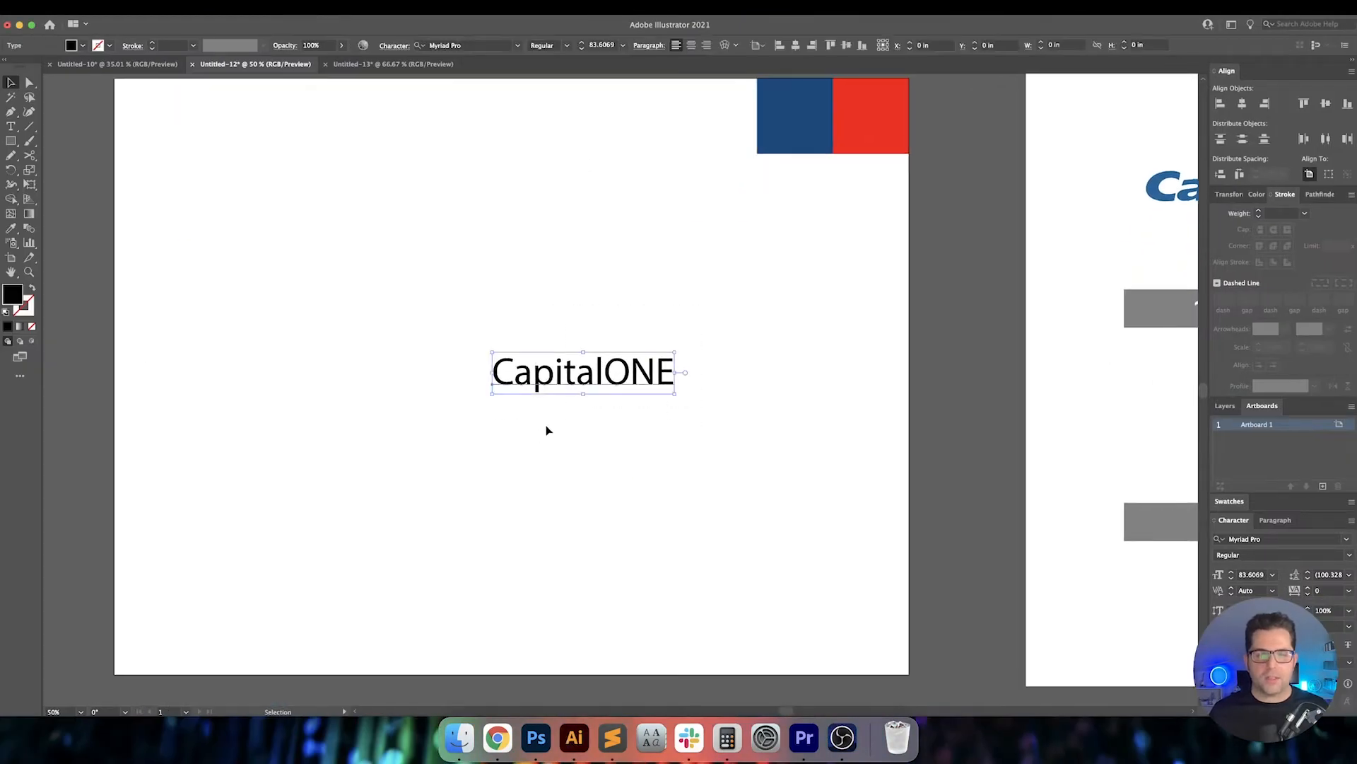
left_click(463, 45)
type("rustica")
key("Down")
key("Down")
key("Down")
key("Down")
key("Down")
key("Down")
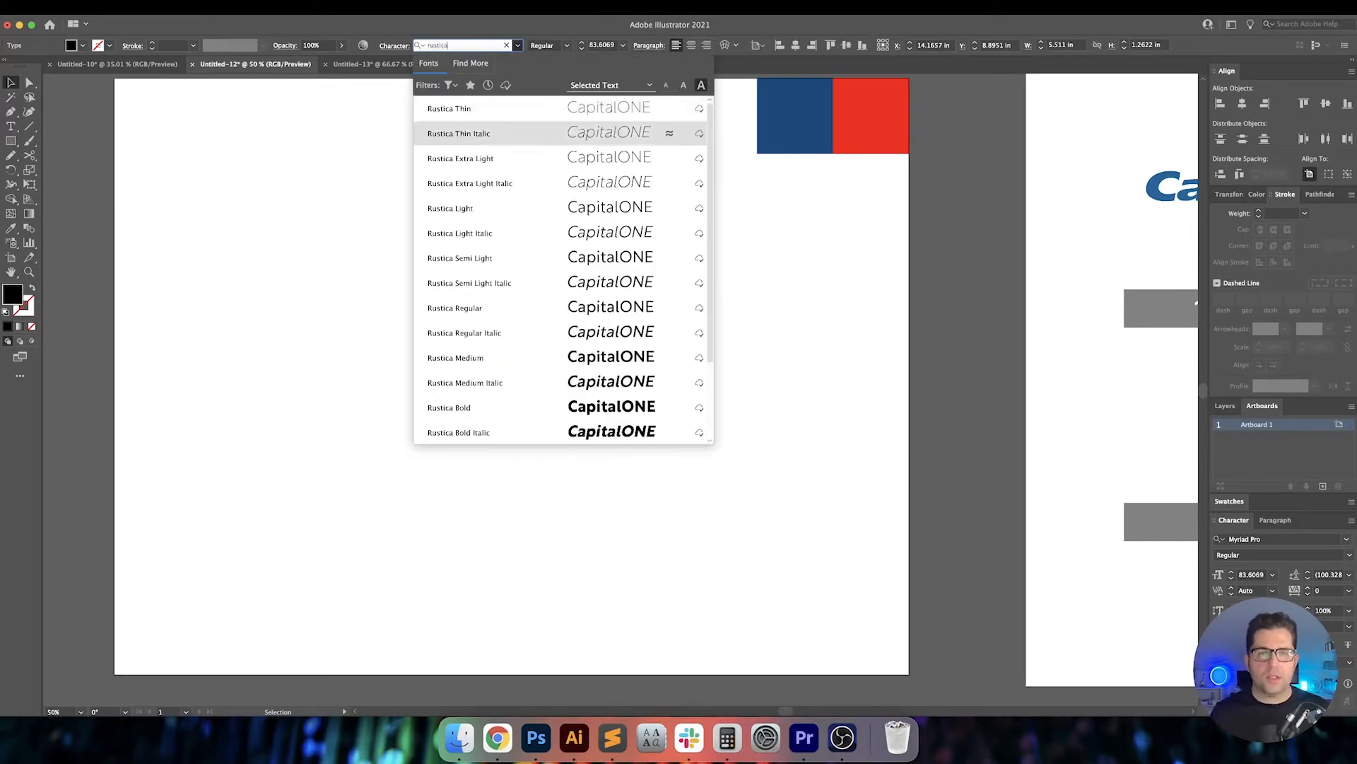
key("Down")
key("Down")
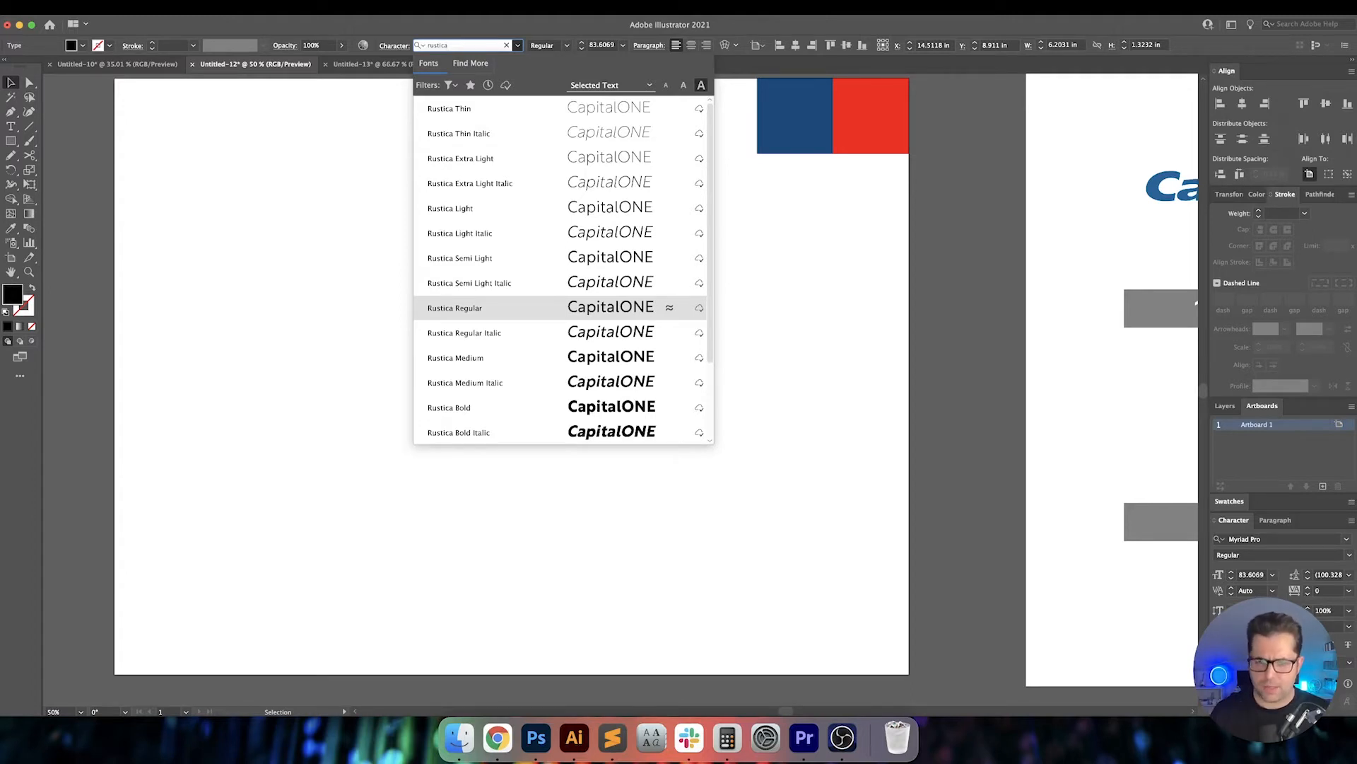
key("Up")
key("Up")
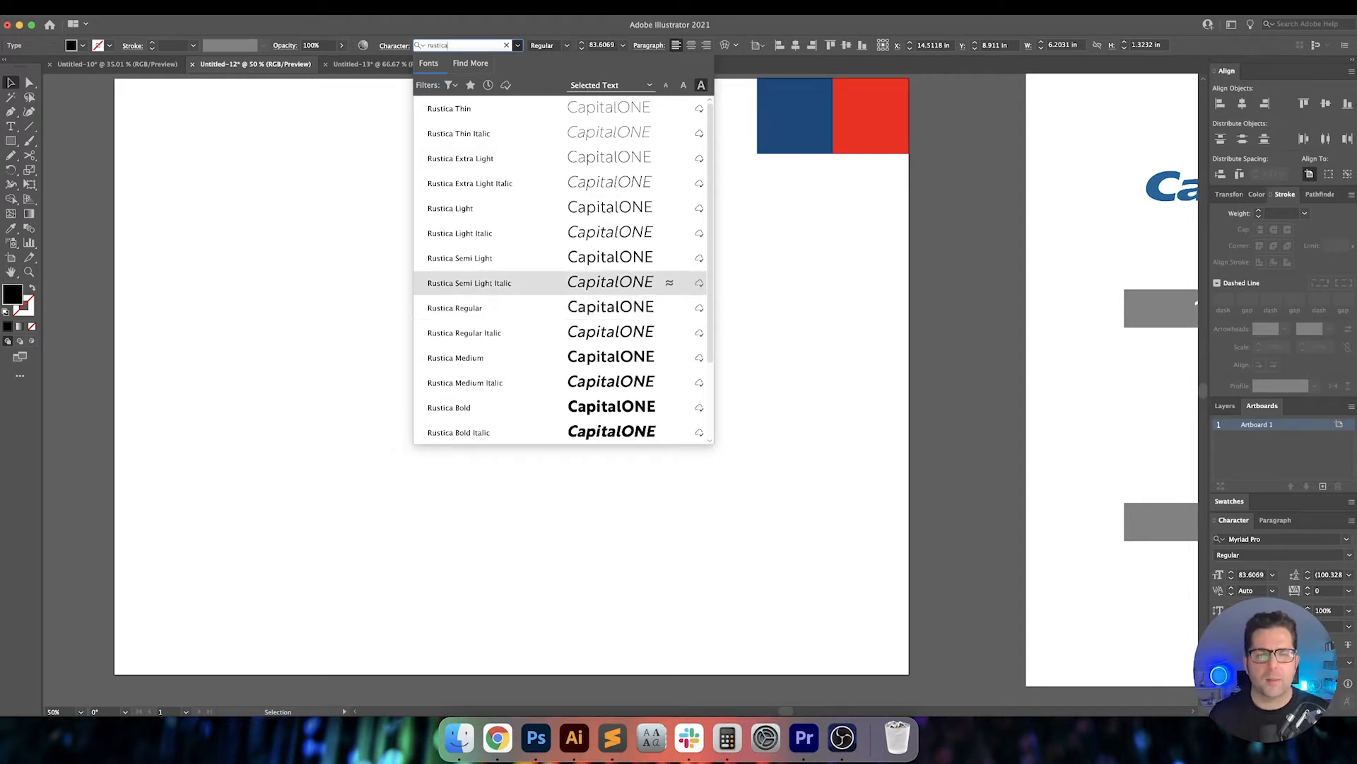
key("Up")
key("Up")
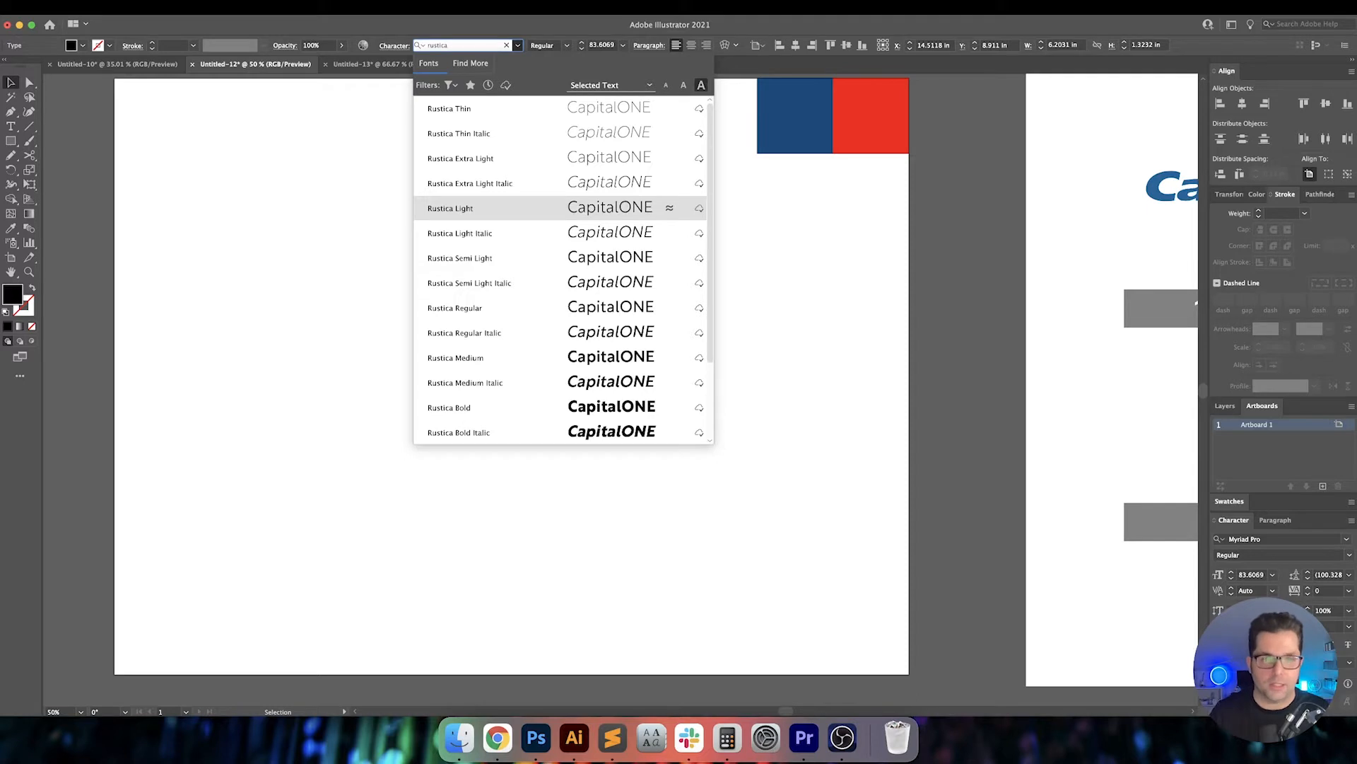
key("Return")
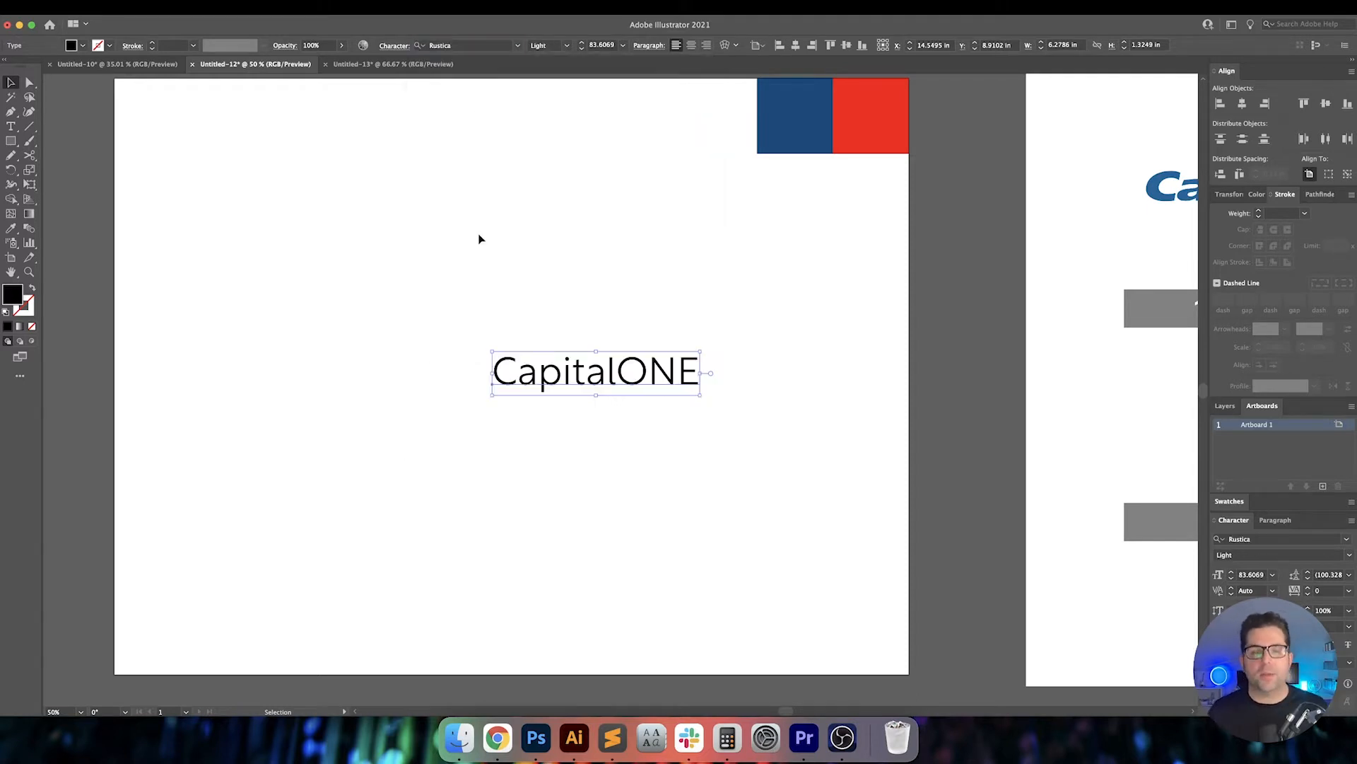
left_click(478, 239)
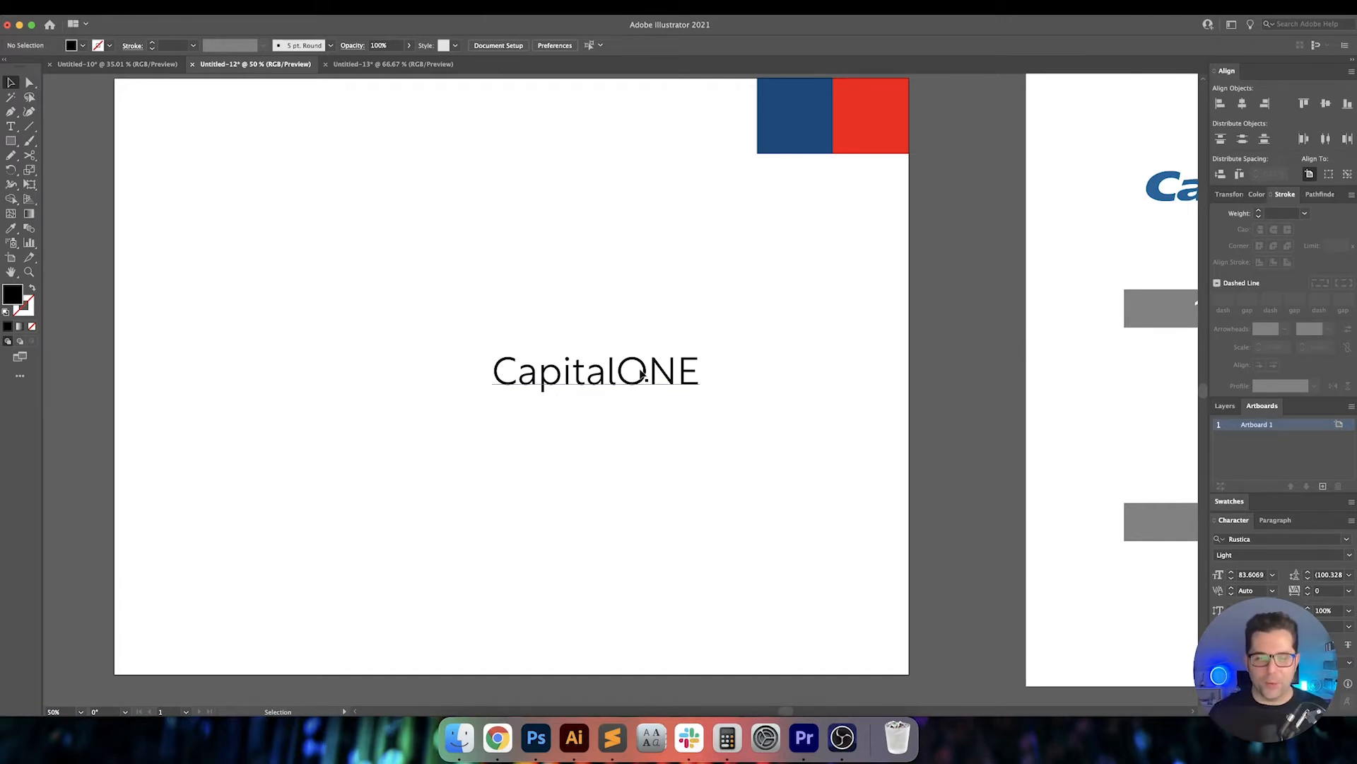
Move the CapitalONE text horizontally to about the middle of its artboard.
left_click_drag(643, 370, 558, 365)
left_click(564, 304)
left_click_drag(561, 302, 672, 332)
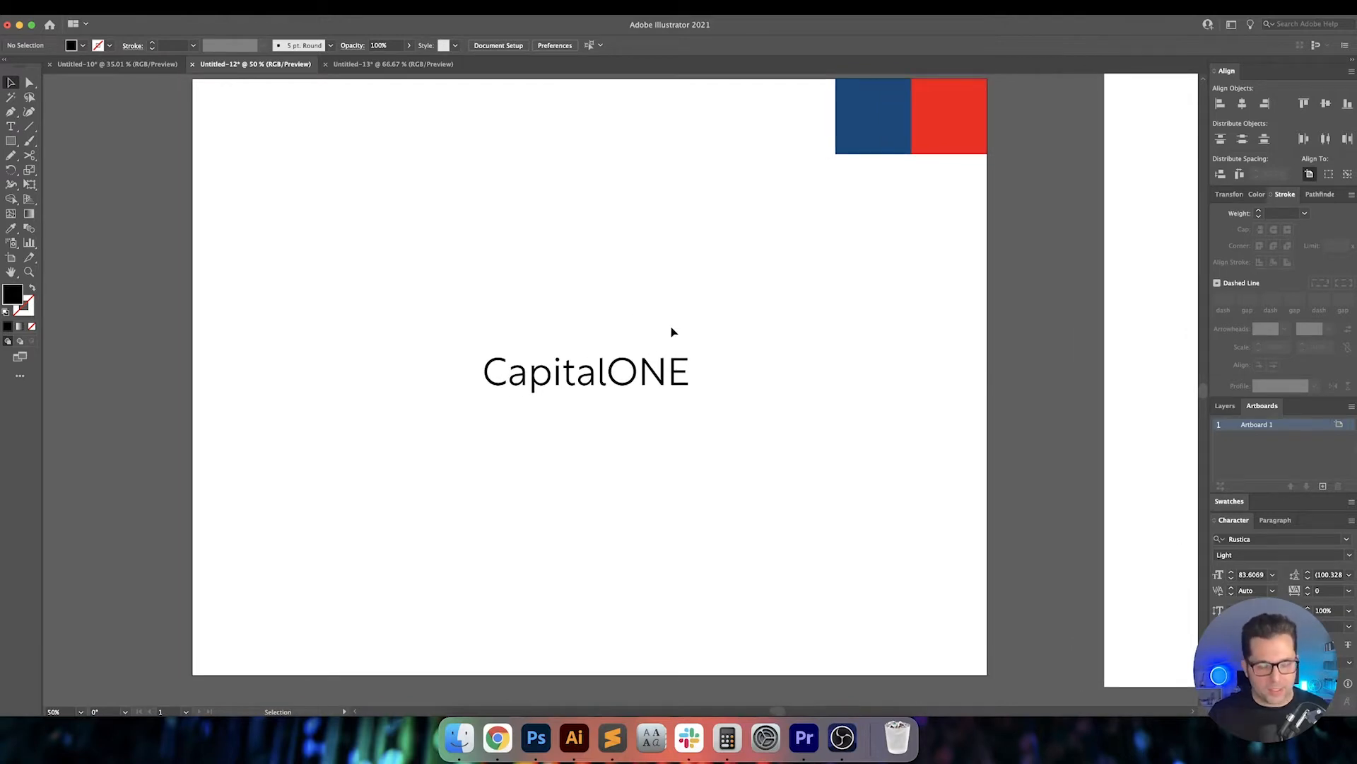
Check the CapitalONE lettering up close and move the logo history image nearer to the wordmark's artboard.
left_click(615, 379)
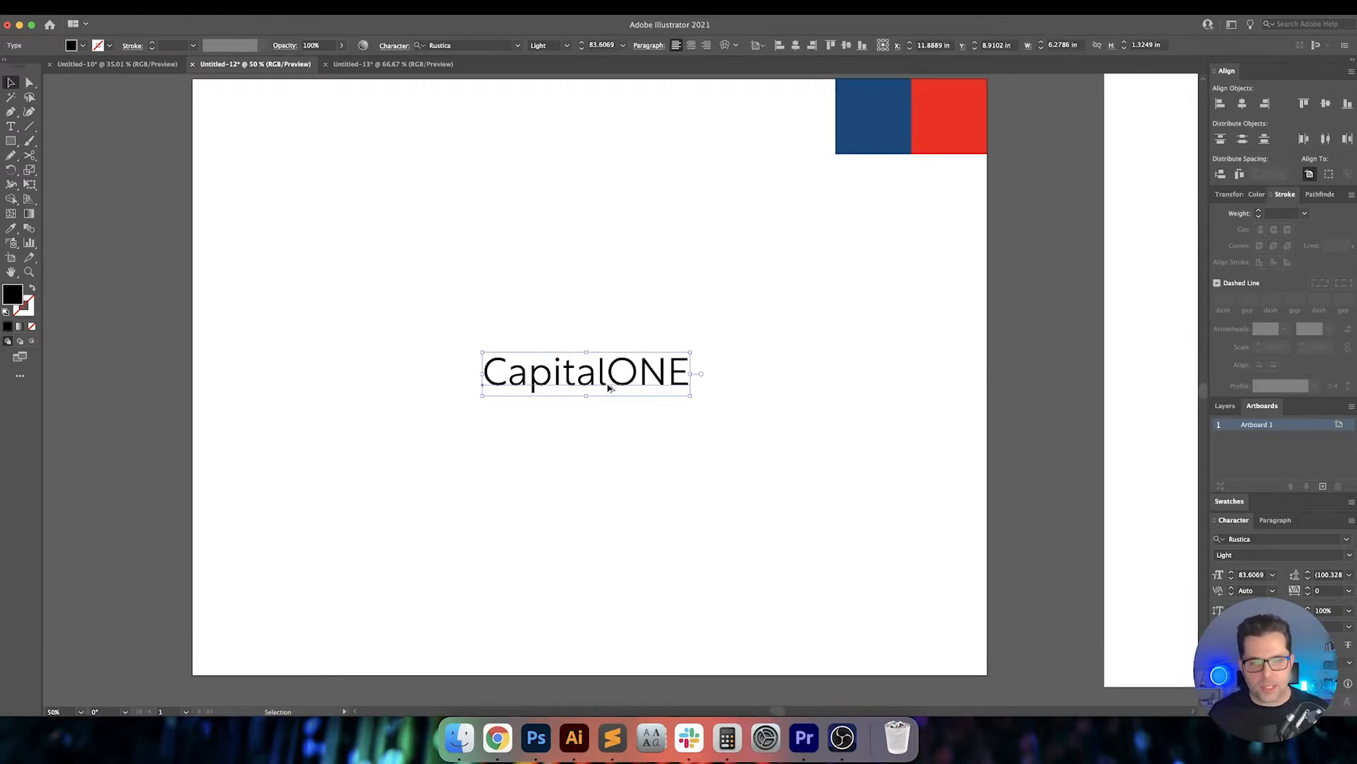
scroll(615, 379, "up", 1)
left_click(652, 315)
scroll(597, 381, "up", 1)
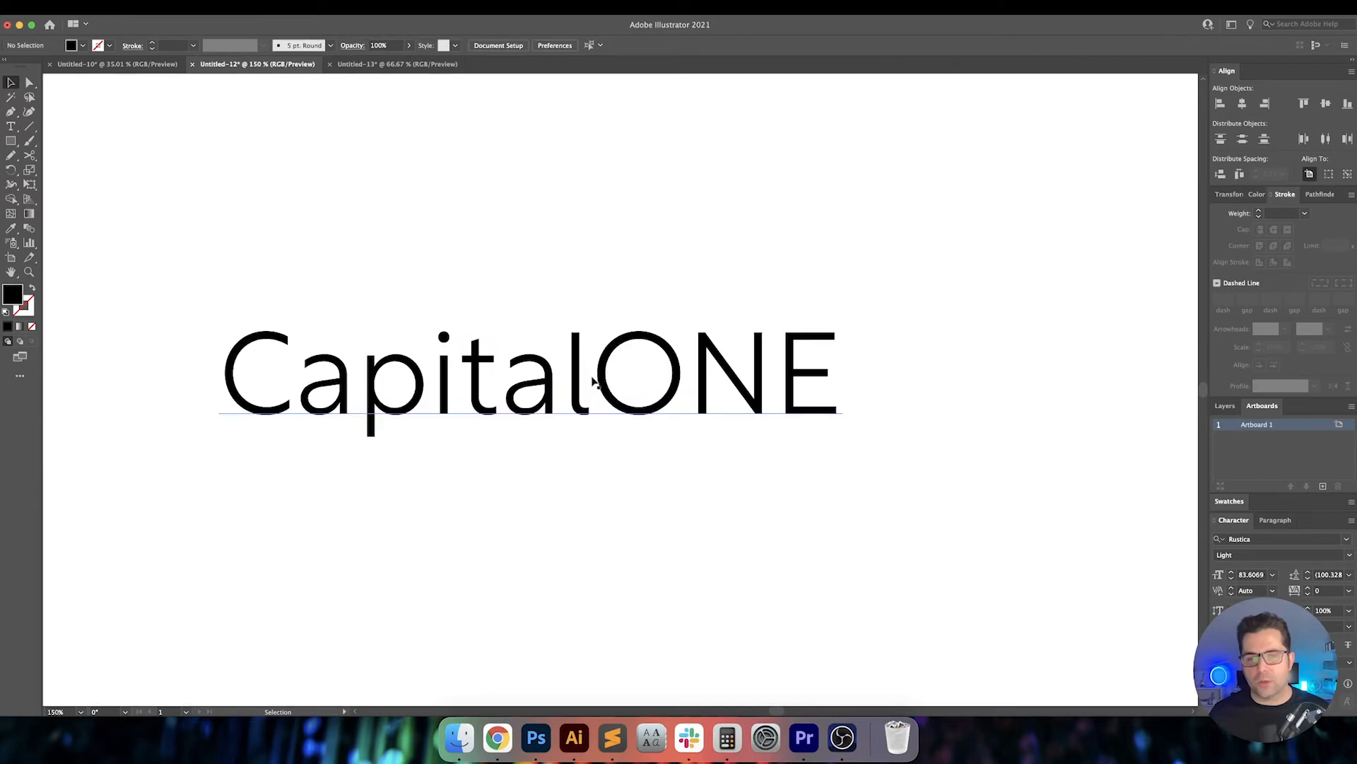
left_click_drag(586, 380, 645, 395)
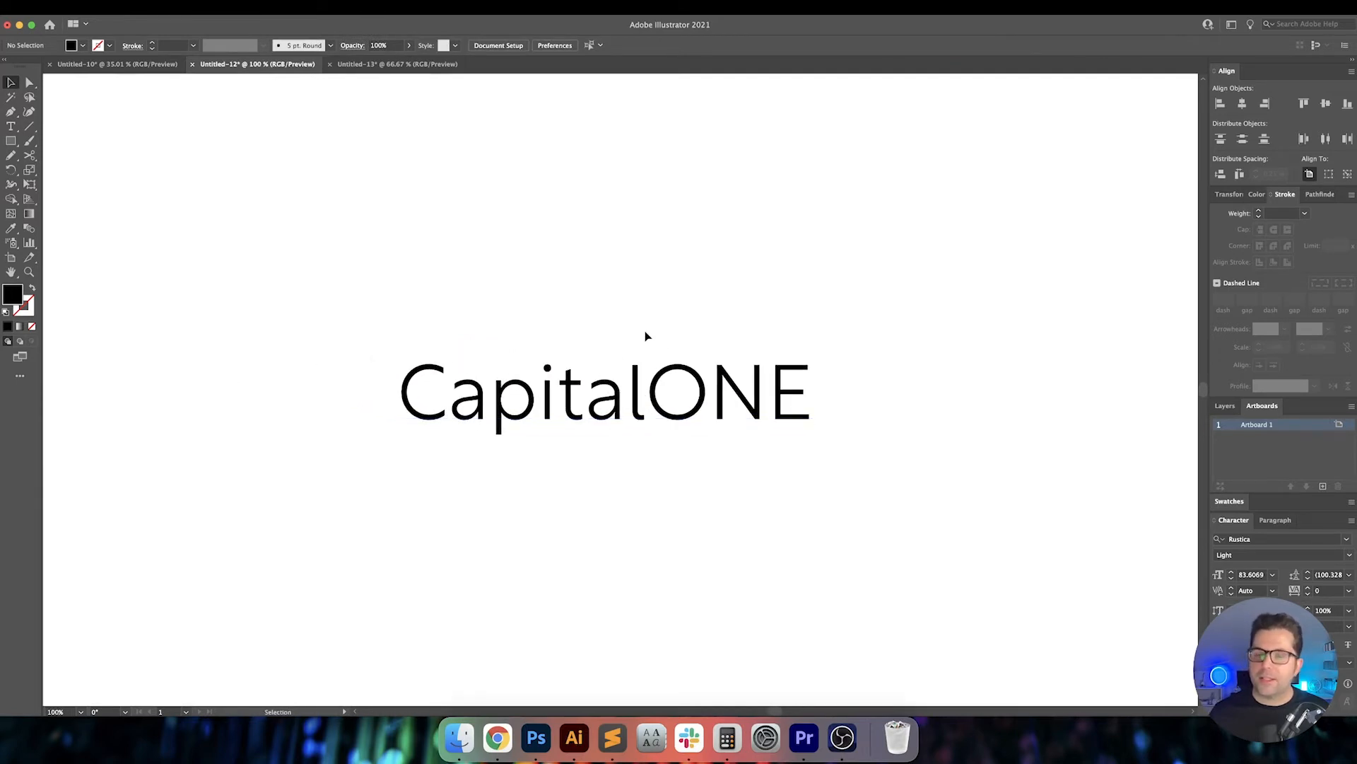
scroll(644, 336, "down", 2)
scroll(733, 352, "right", 3)
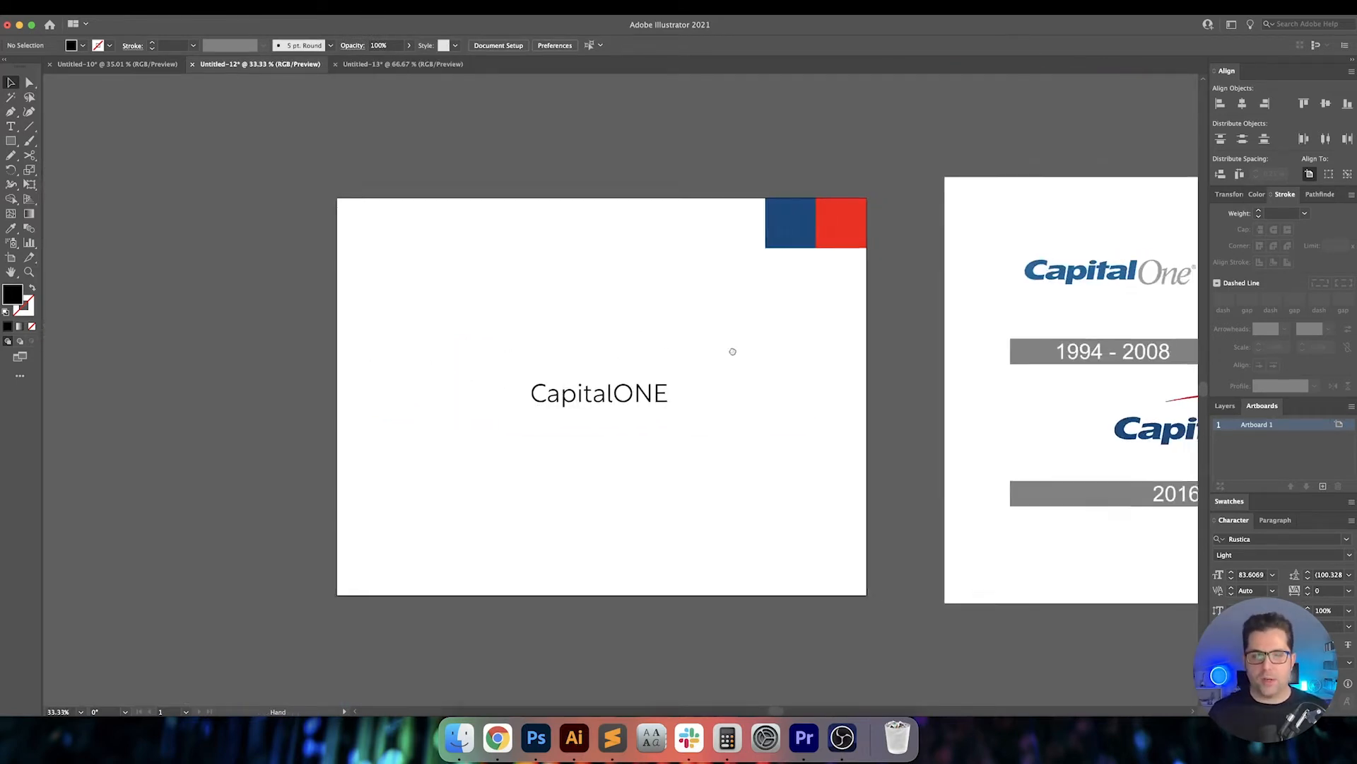
left_click_drag(1107, 436, 999, 476)
scroll(774, 376, "right", 2)
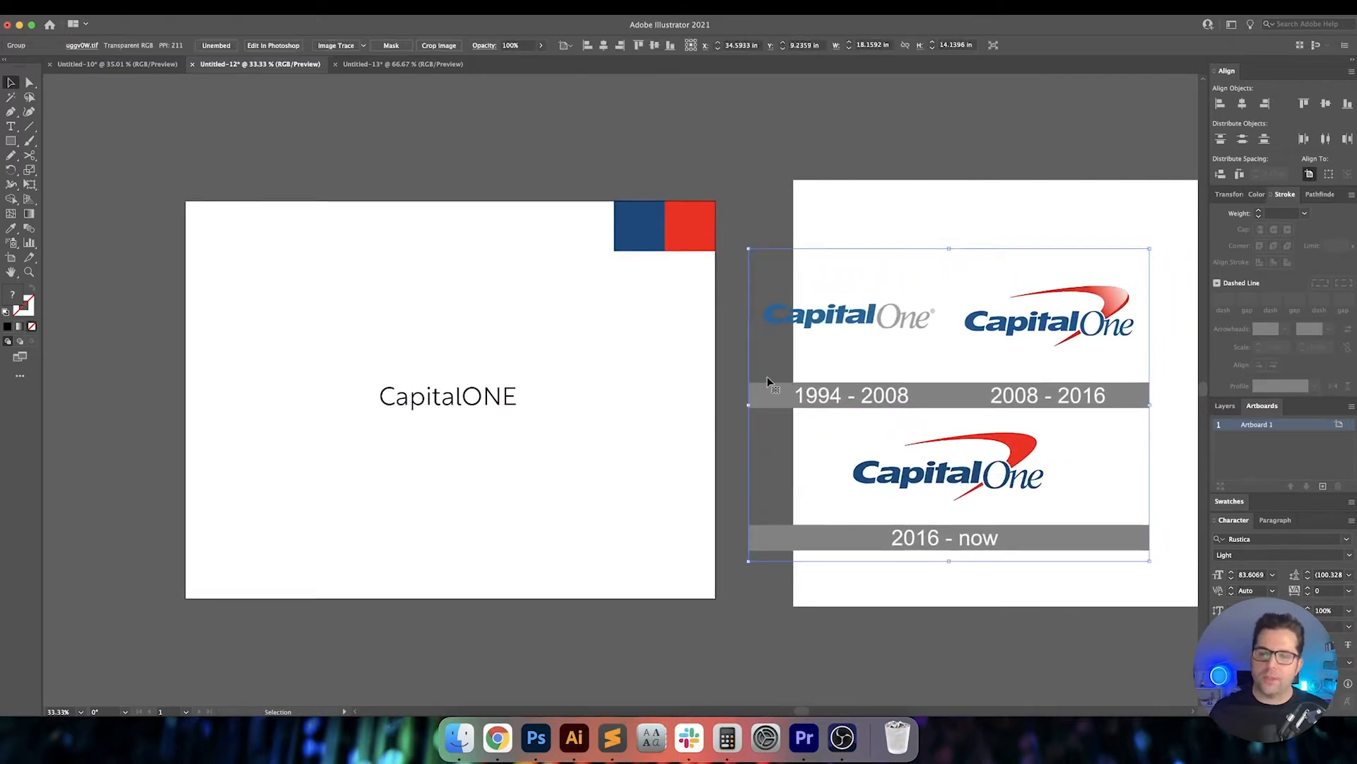
left_click(639, 393)
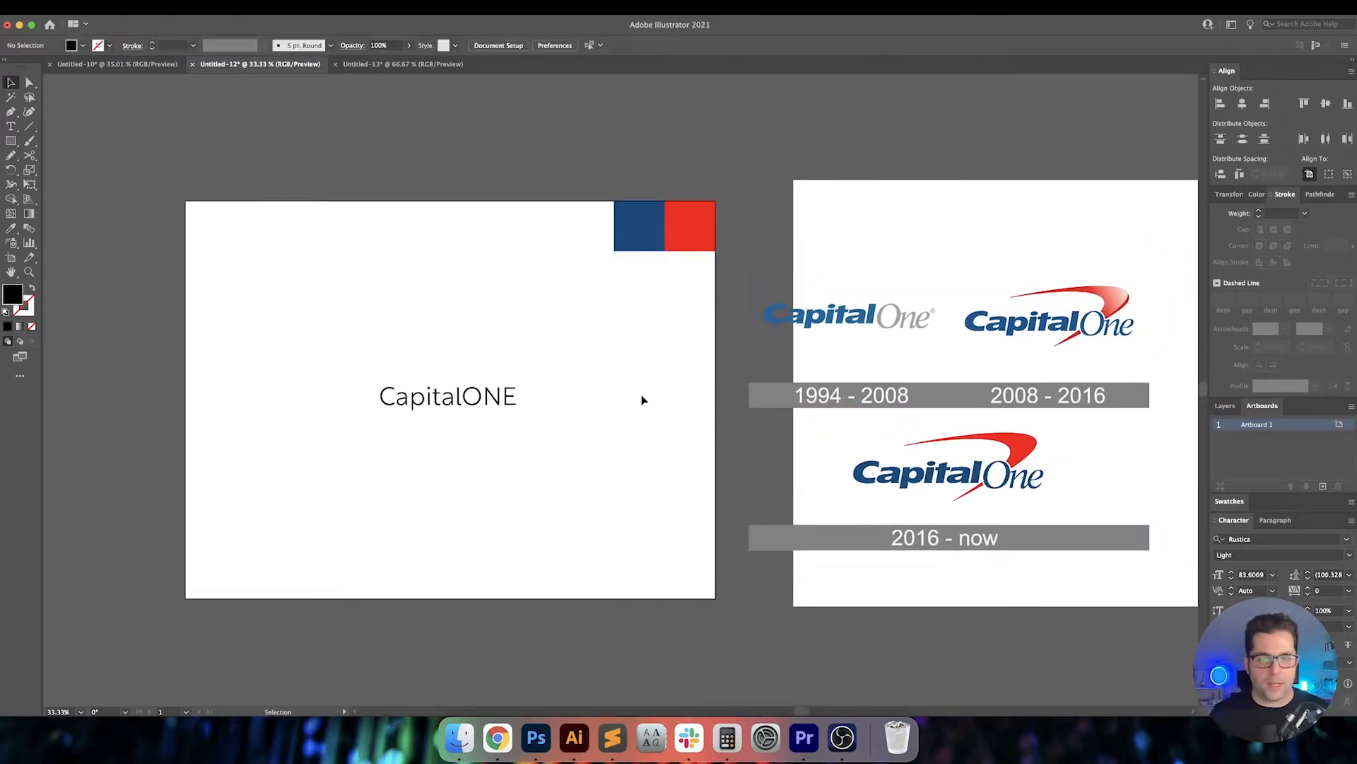
scroll(668, 396, "left", 1)
scroll(563, 396, "up", 1)
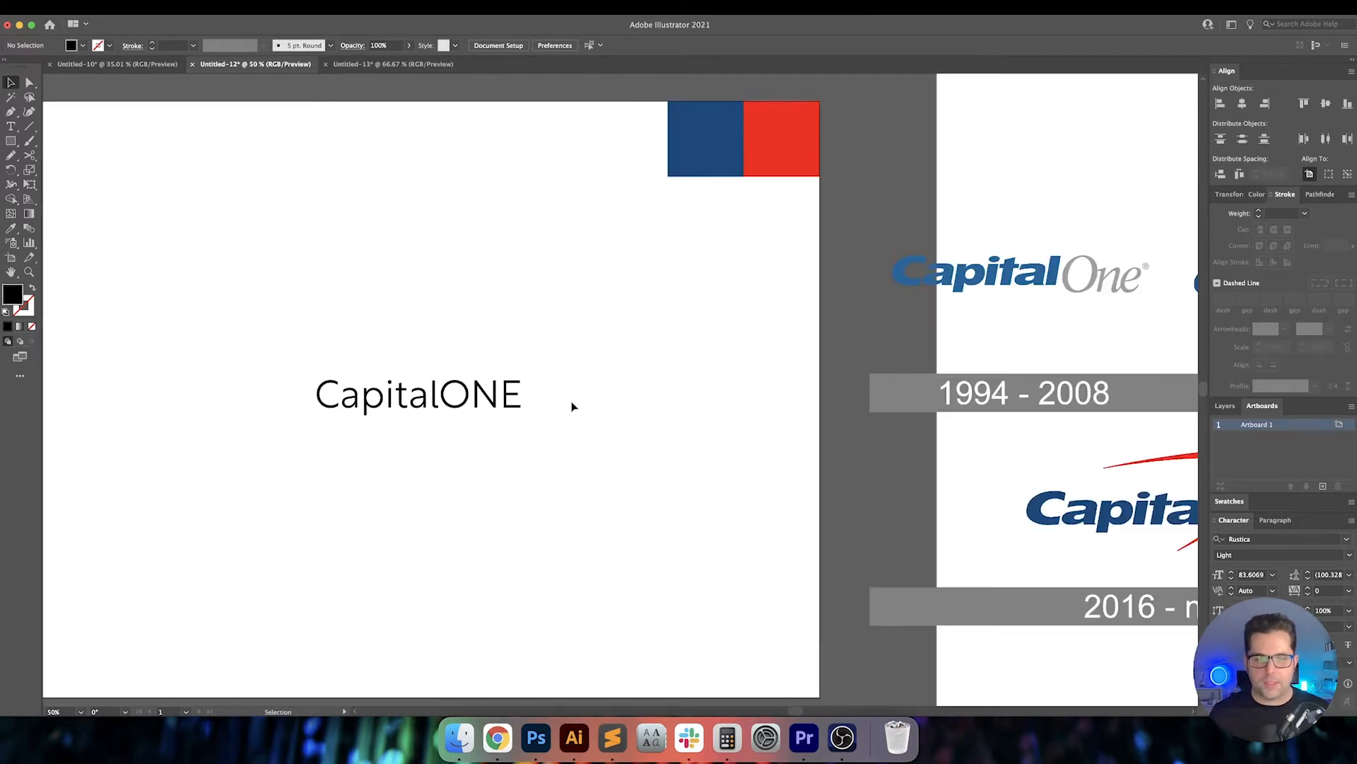
scroll(572, 400, "left", 3)
left_click_drag(627, 353, 432, 463)
left_click_drag(477, 416, 521, 445)
scroll(512, 418, "up", 2)
key("t")
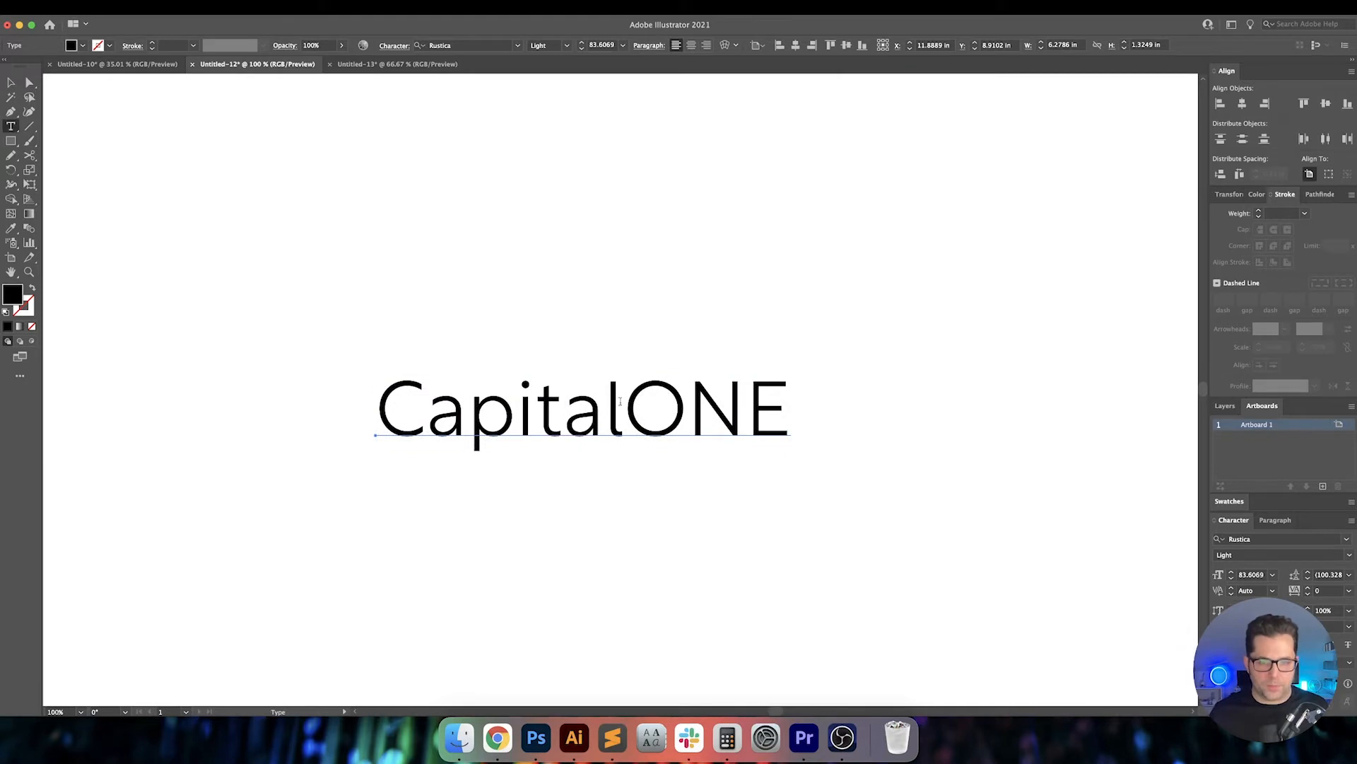
left_click(458, 411)
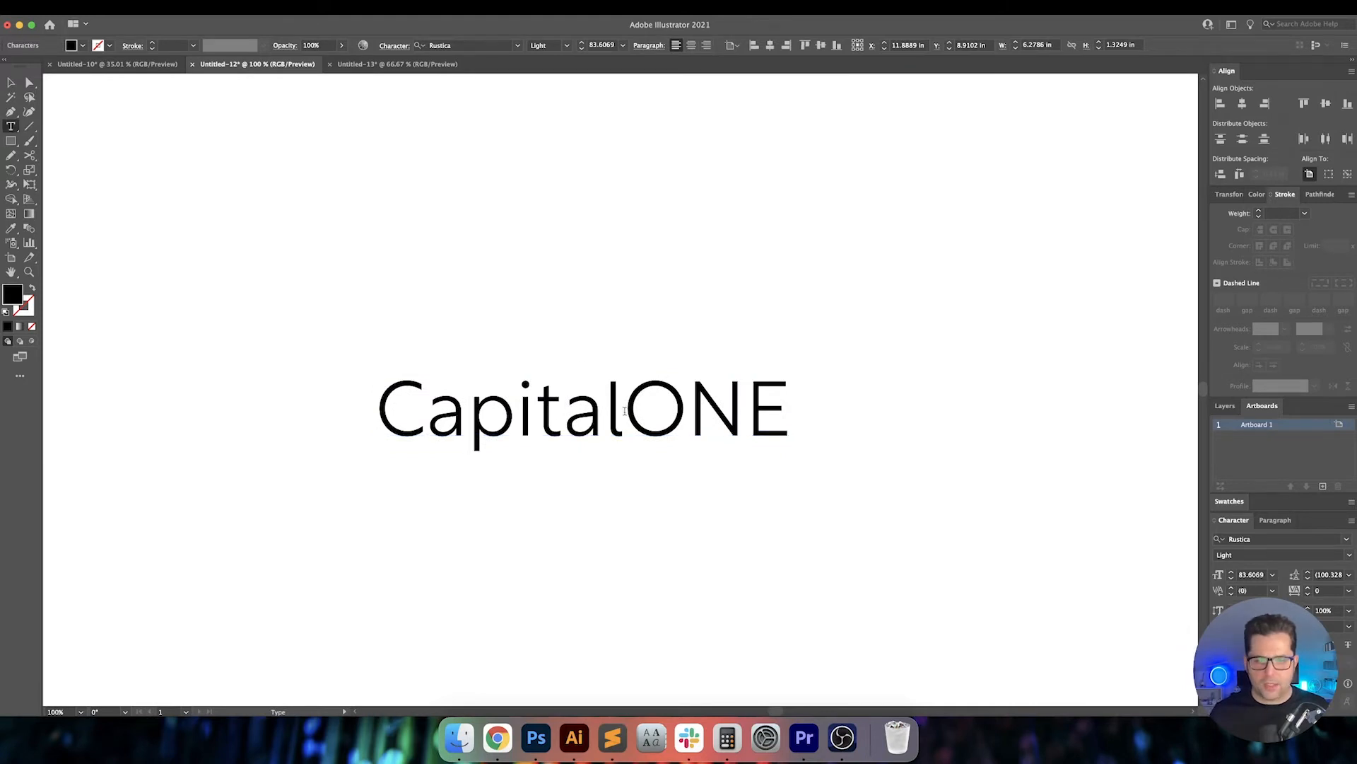
left_click_drag(623, 412, 792, 412)
left_click(631, 412)
key("Escape")
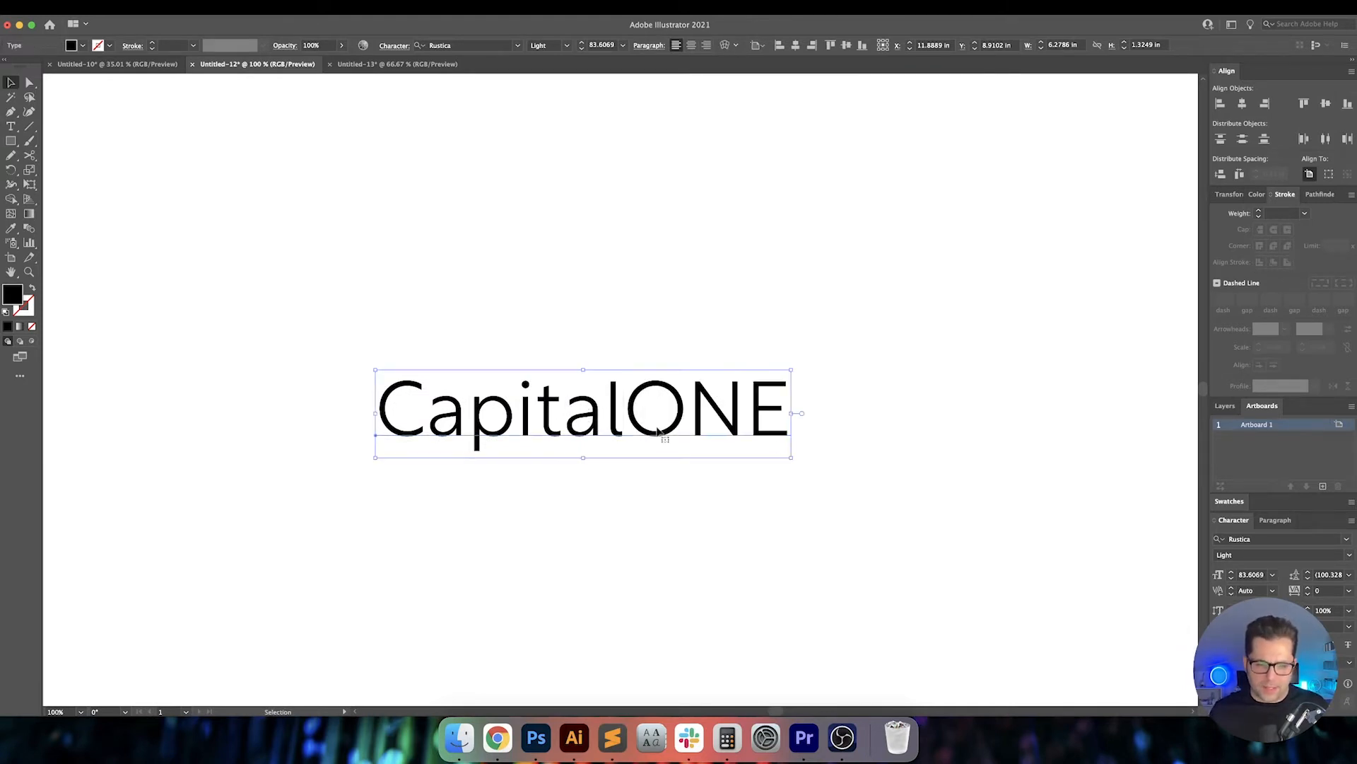
Set the CapitalONE text's kerning to Optical and its font size to 80 pt.
left_click(1276, 591)
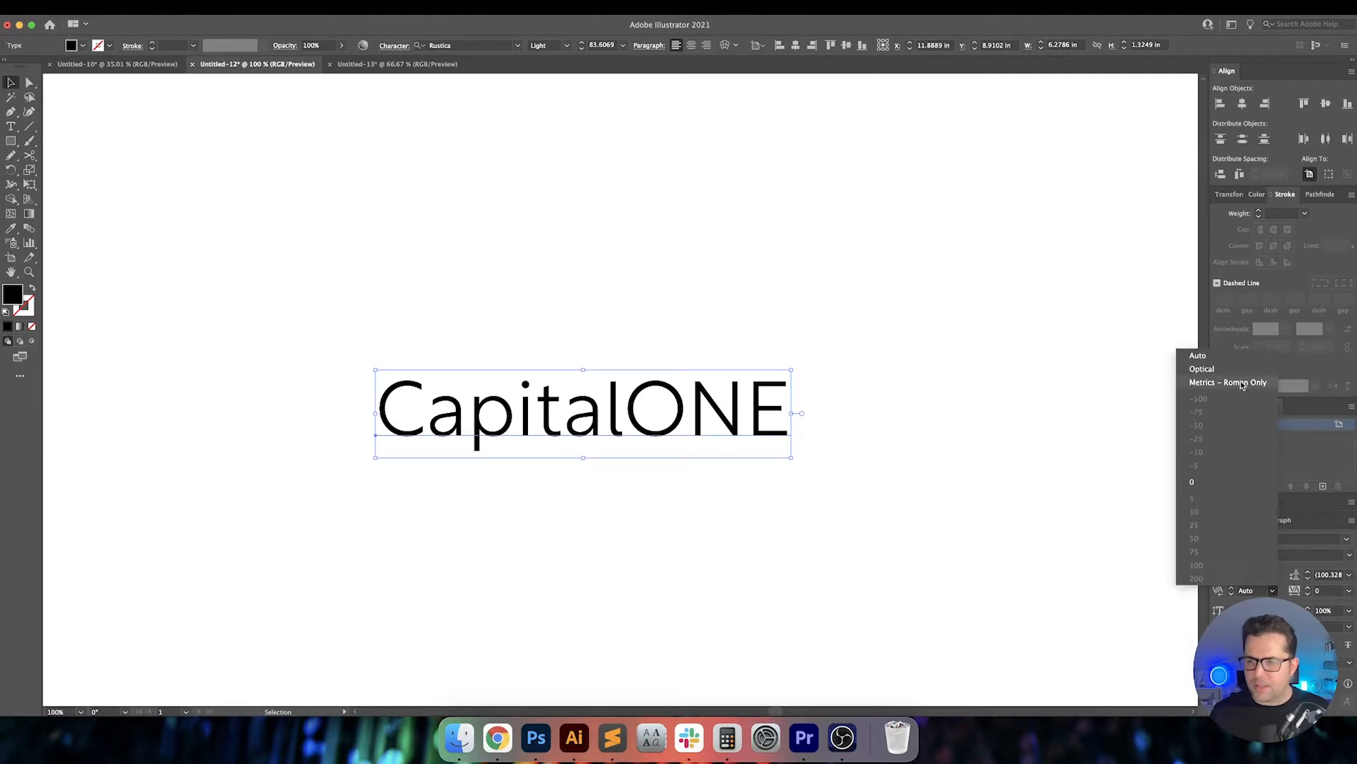
left_click(1245, 369)
left_click(1260, 572)
type("80")
key("Return")
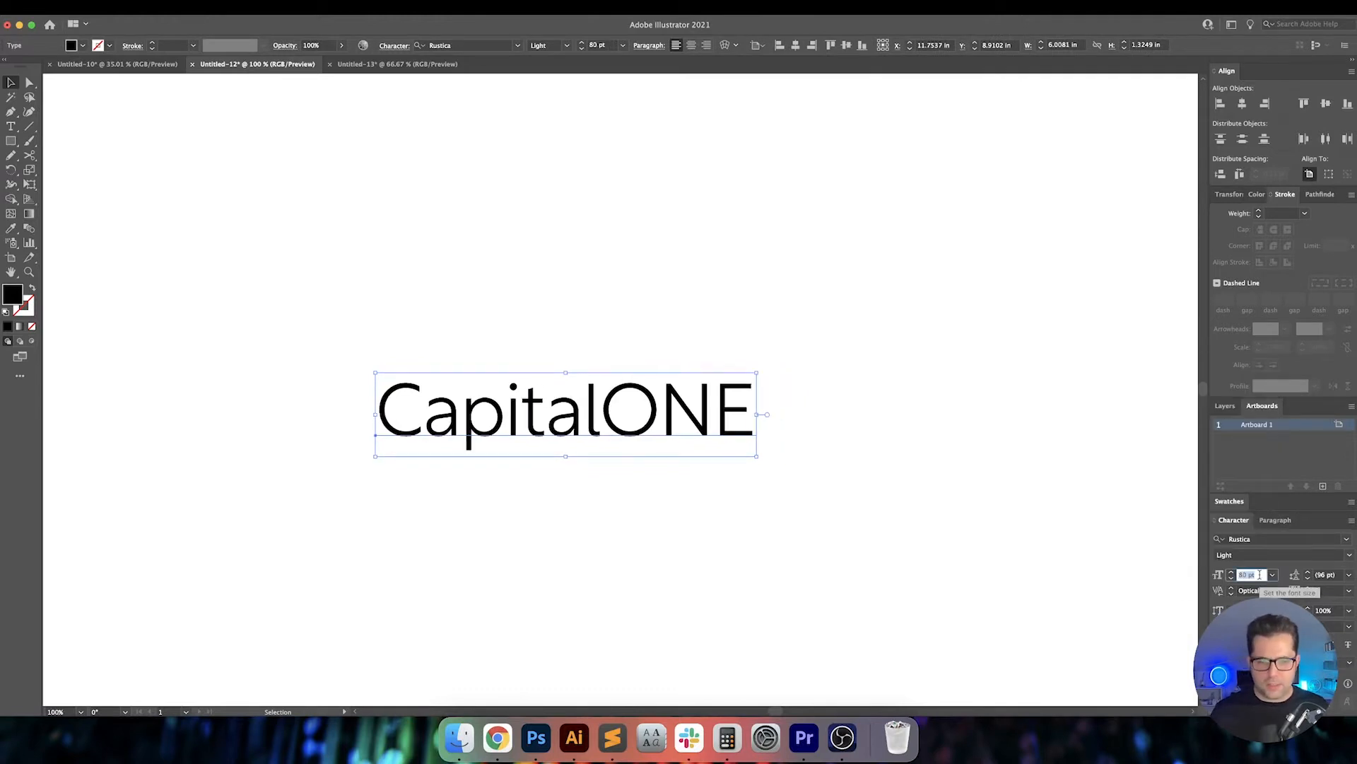
Slightly tighten the kerning between the "C" and the first "a" of the CapitalONE text.
scroll(490, 384, "up", 3)
key("t")
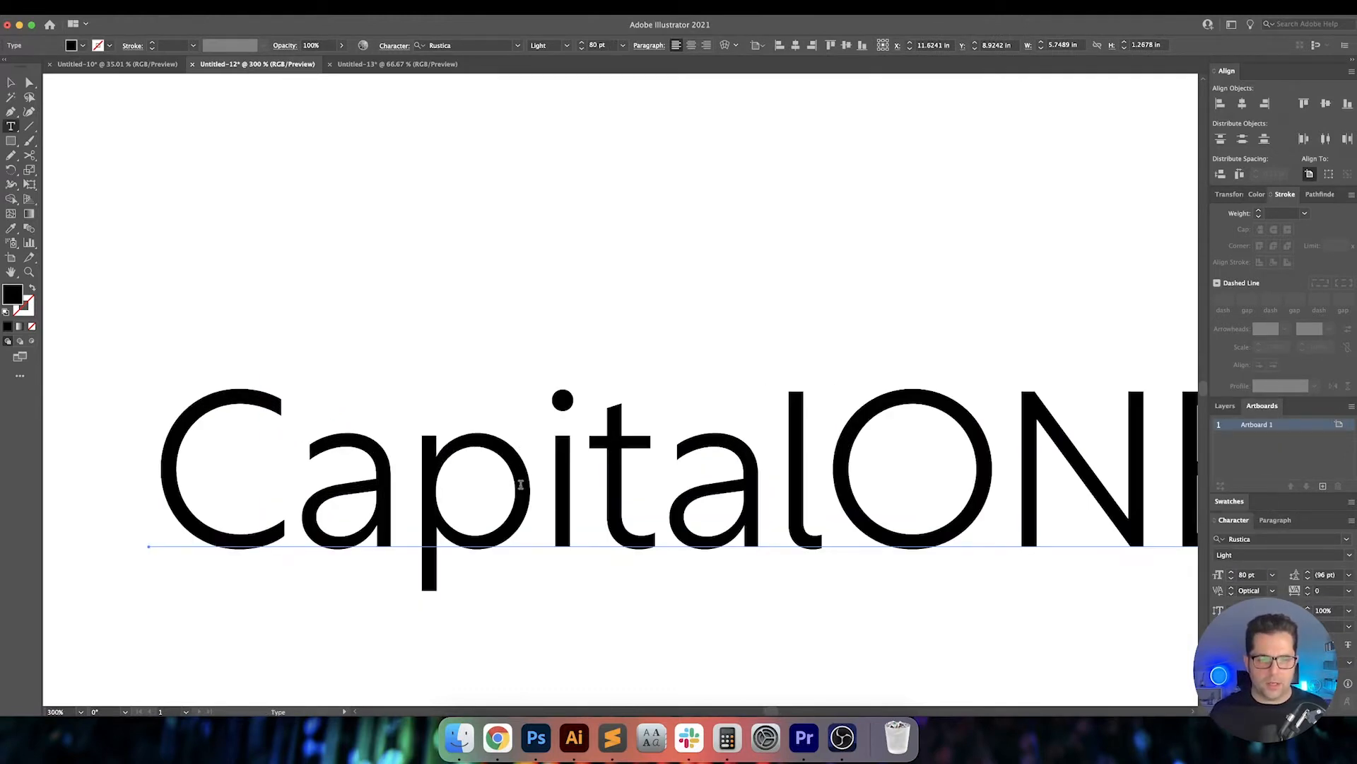
left_click_drag(521, 485, 504, 360)
left_click(261, 348)
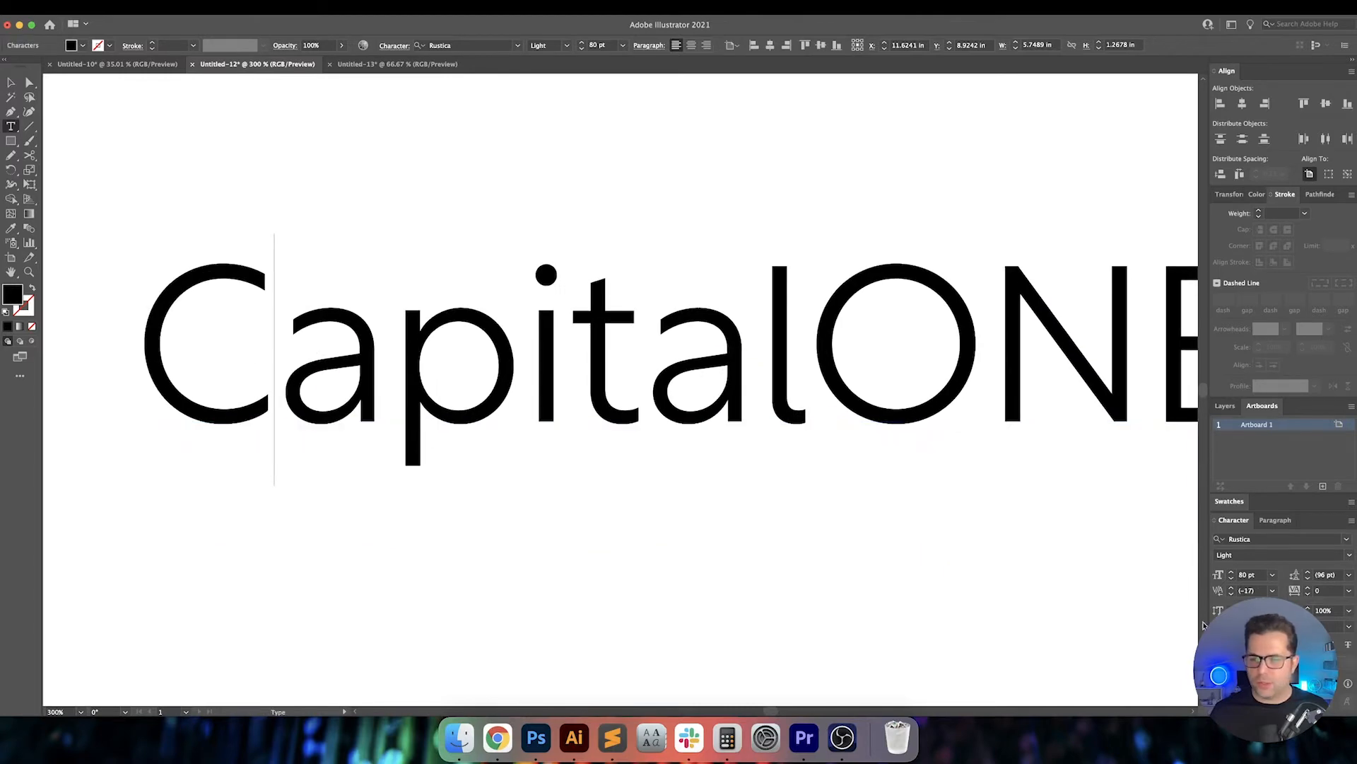
left_click(1249, 590)
type("-40")
key("Return")
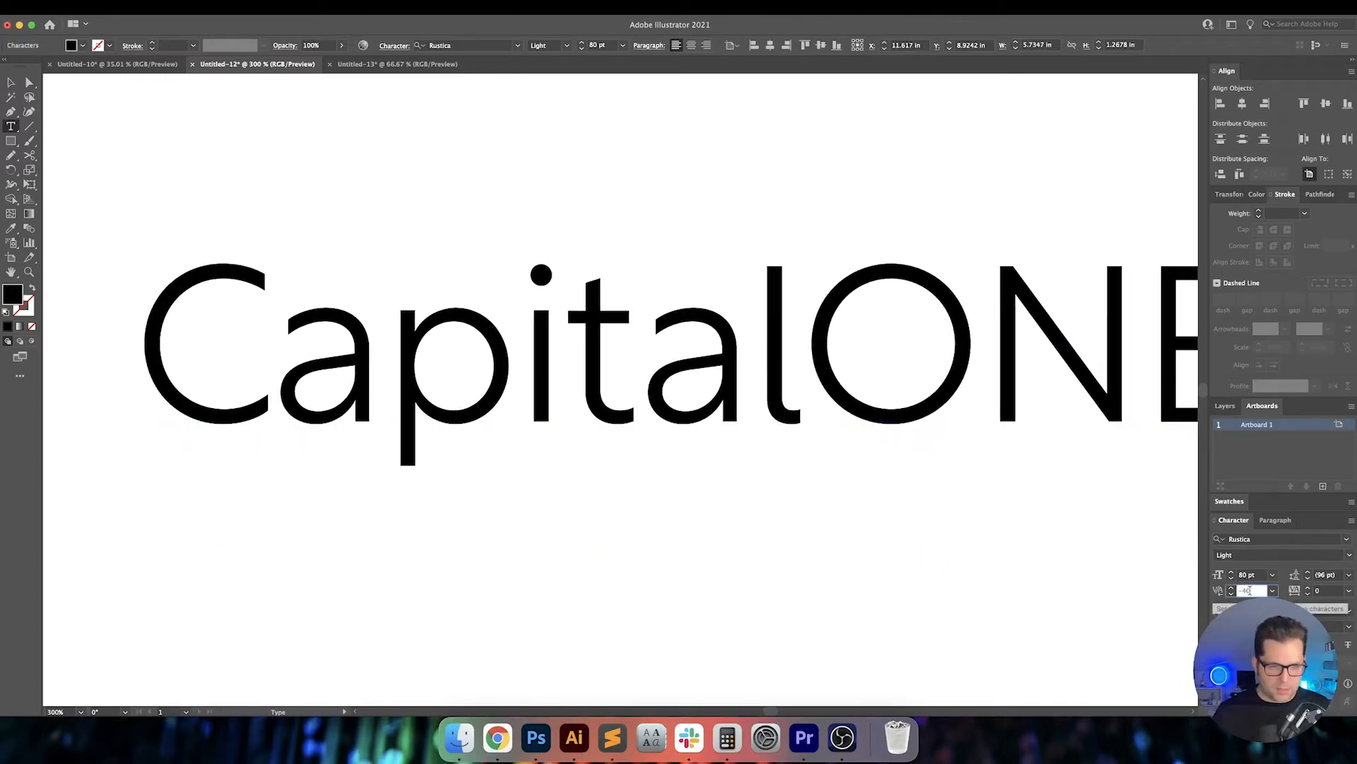
Tighten the kerning between the first "a" and the "p" of the CapitalONE text.
key("Right")
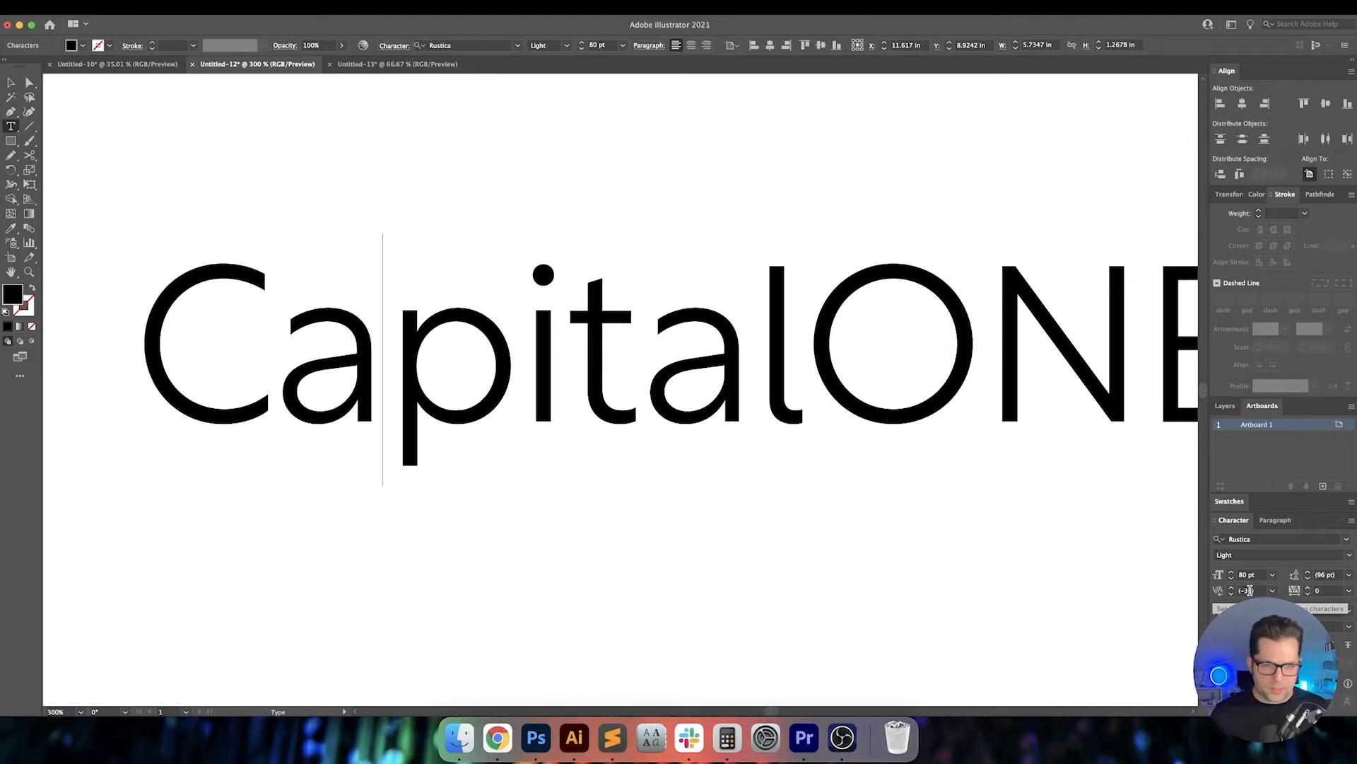
left_click(1250, 590)
key("shift+Down")
key("shift+Down")
key("shift+Down")
key("shift+Down")
key("shift+Down")
key("shift+Down")
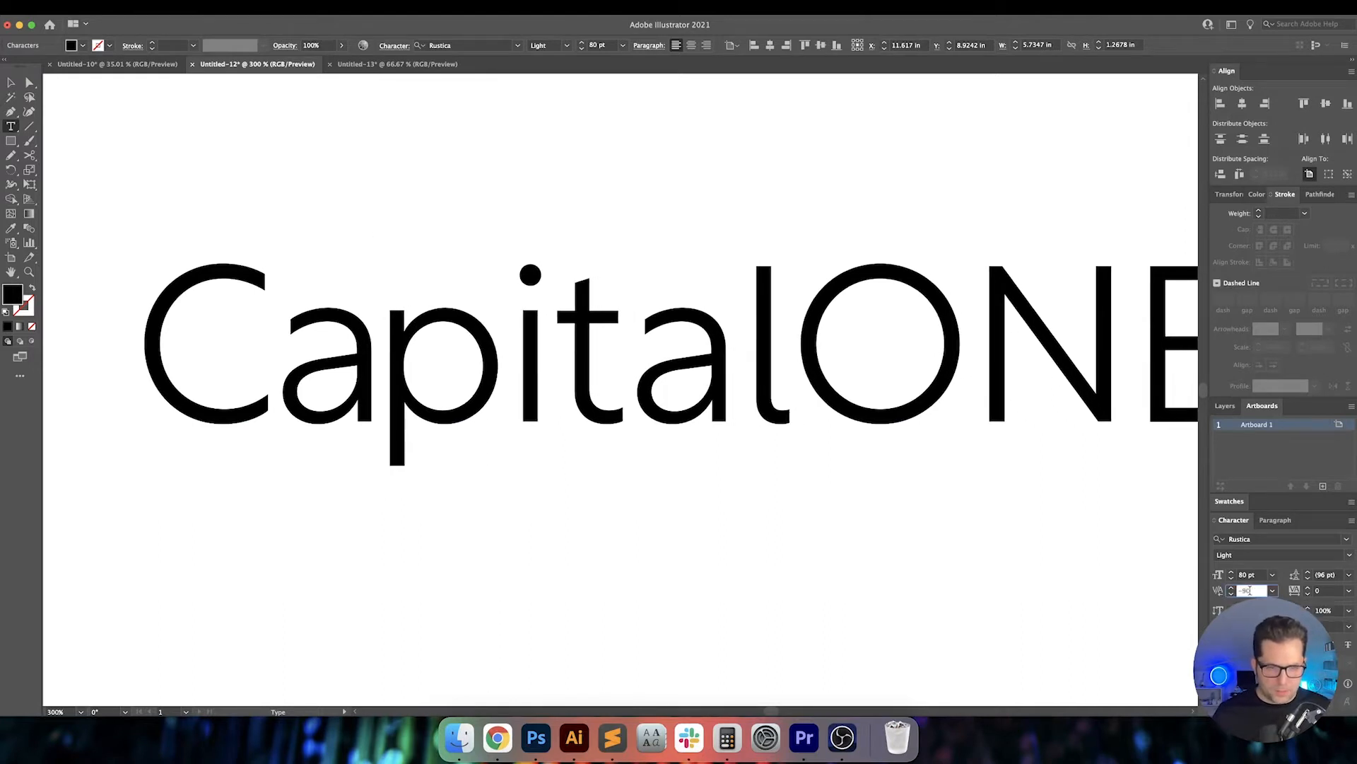
key("Return")
Tighten the kerning between the "p" and the "i" of the CapitalONE text.
key("Right")
left_click(1250, 590)
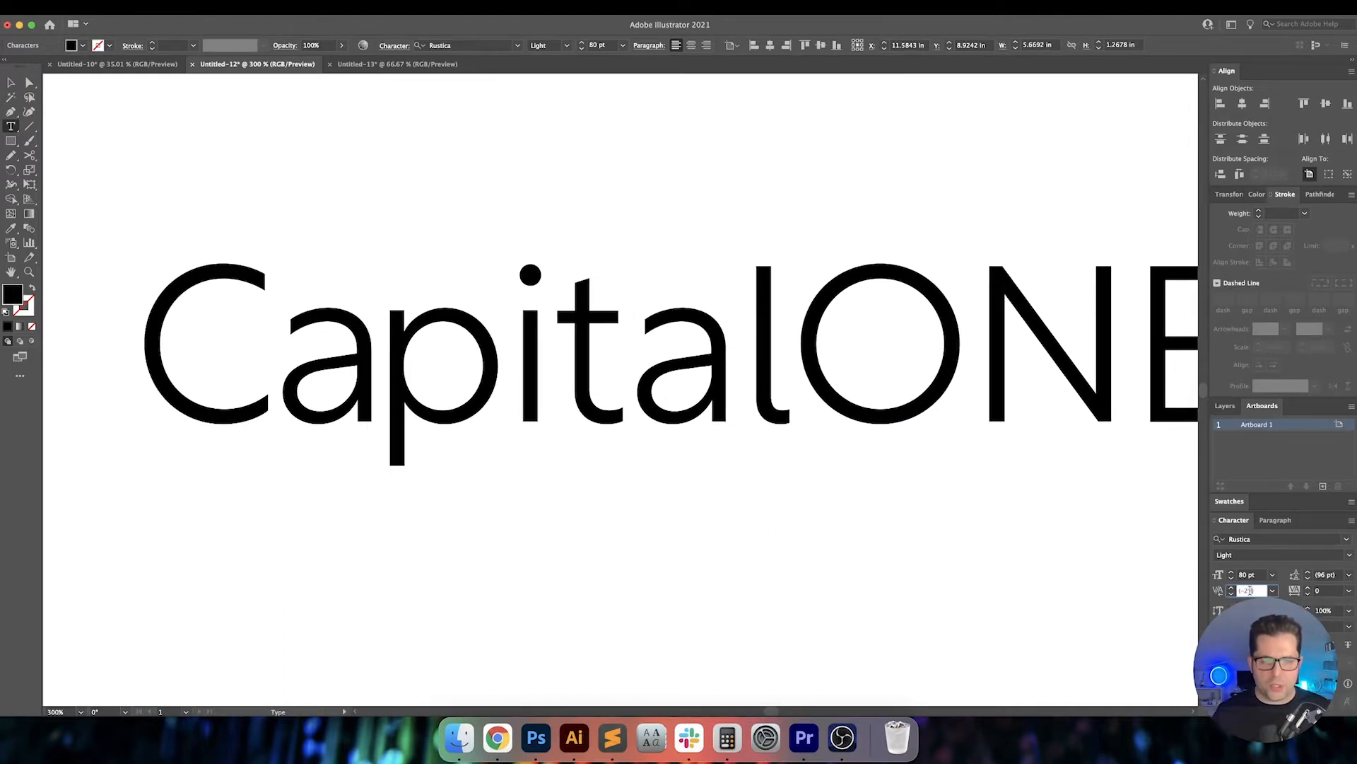
key("shift+Down")
key("shift+Down")
key("shift+Down")
key("shift+Down")
key("shift+Down")
key("shift+Down")
key("Return")
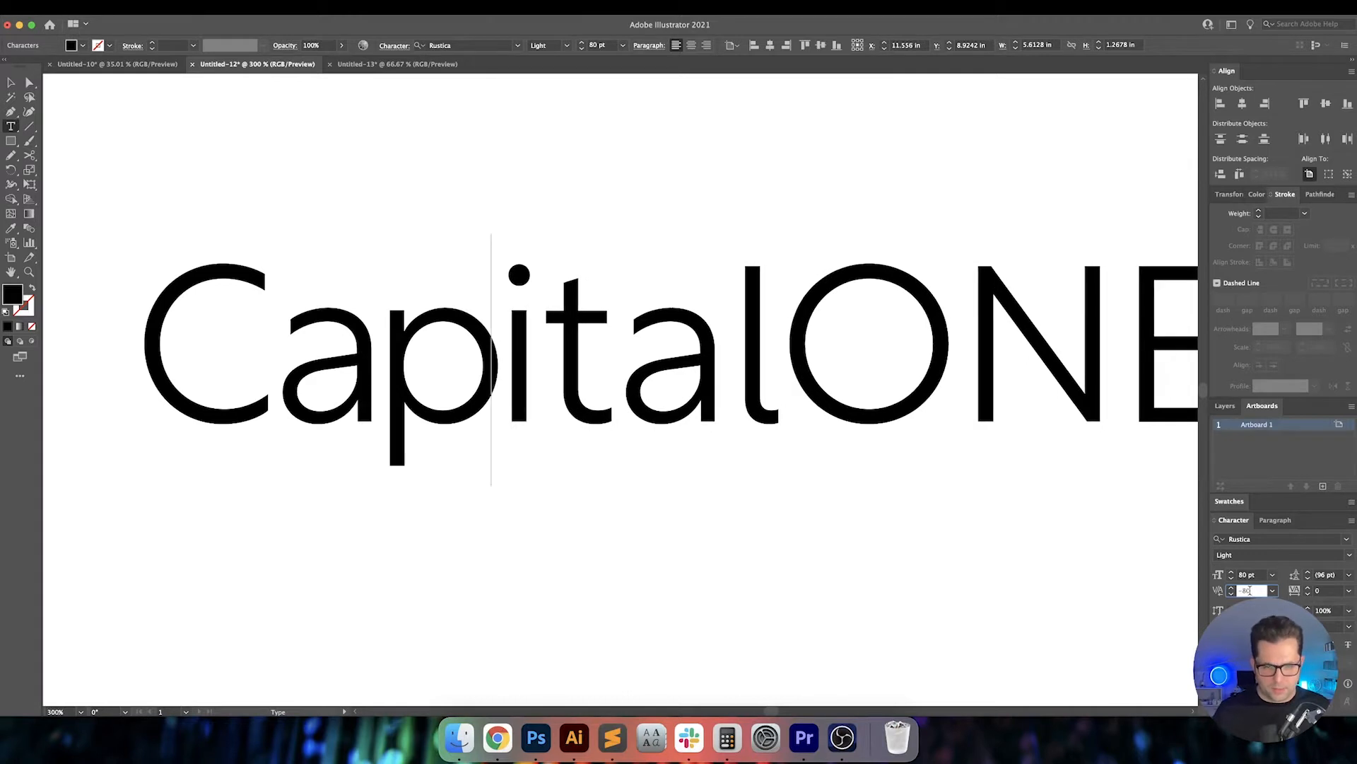
Slightly tighten the kerning between the "i" and "t" and between the "t" and second "a" of CapitalONE.
key("Right")
left_click(1250, 591)
key("Down")
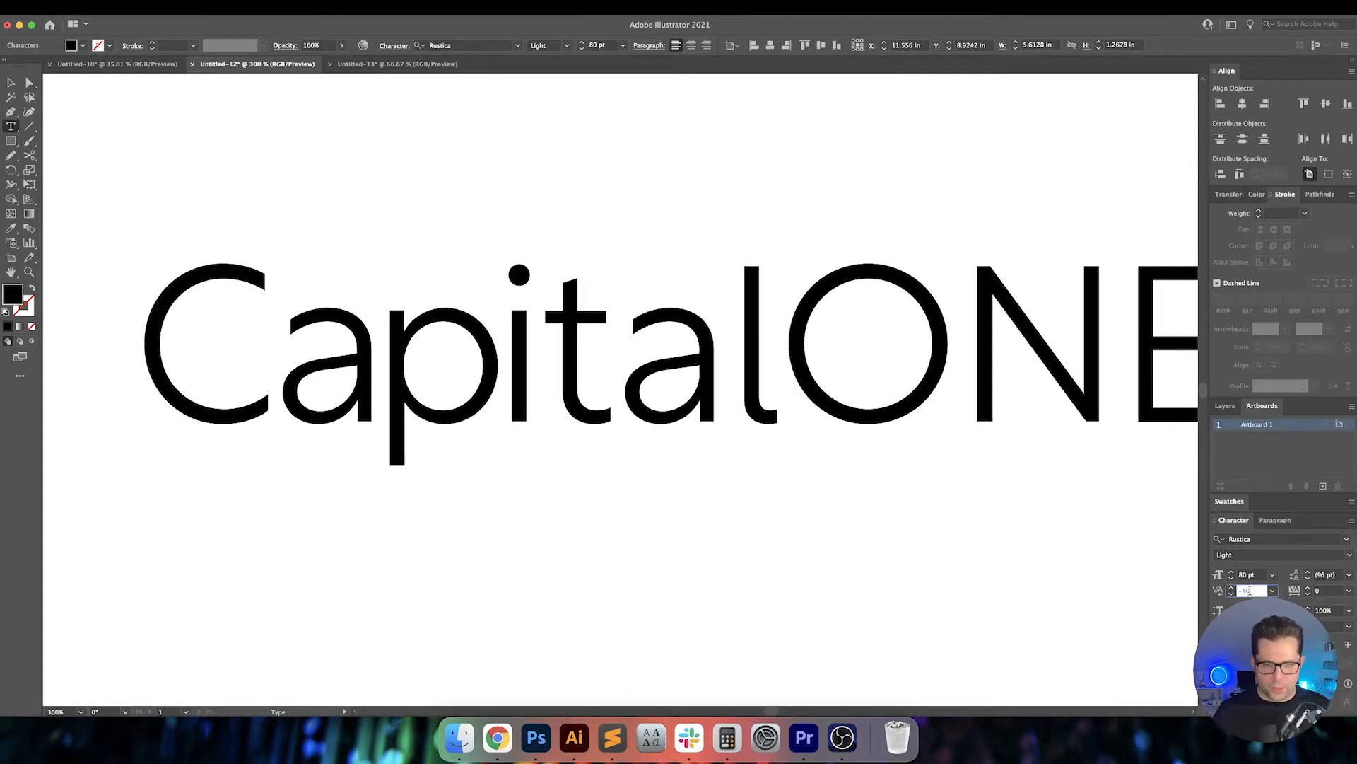
key("Return")
key("Right")
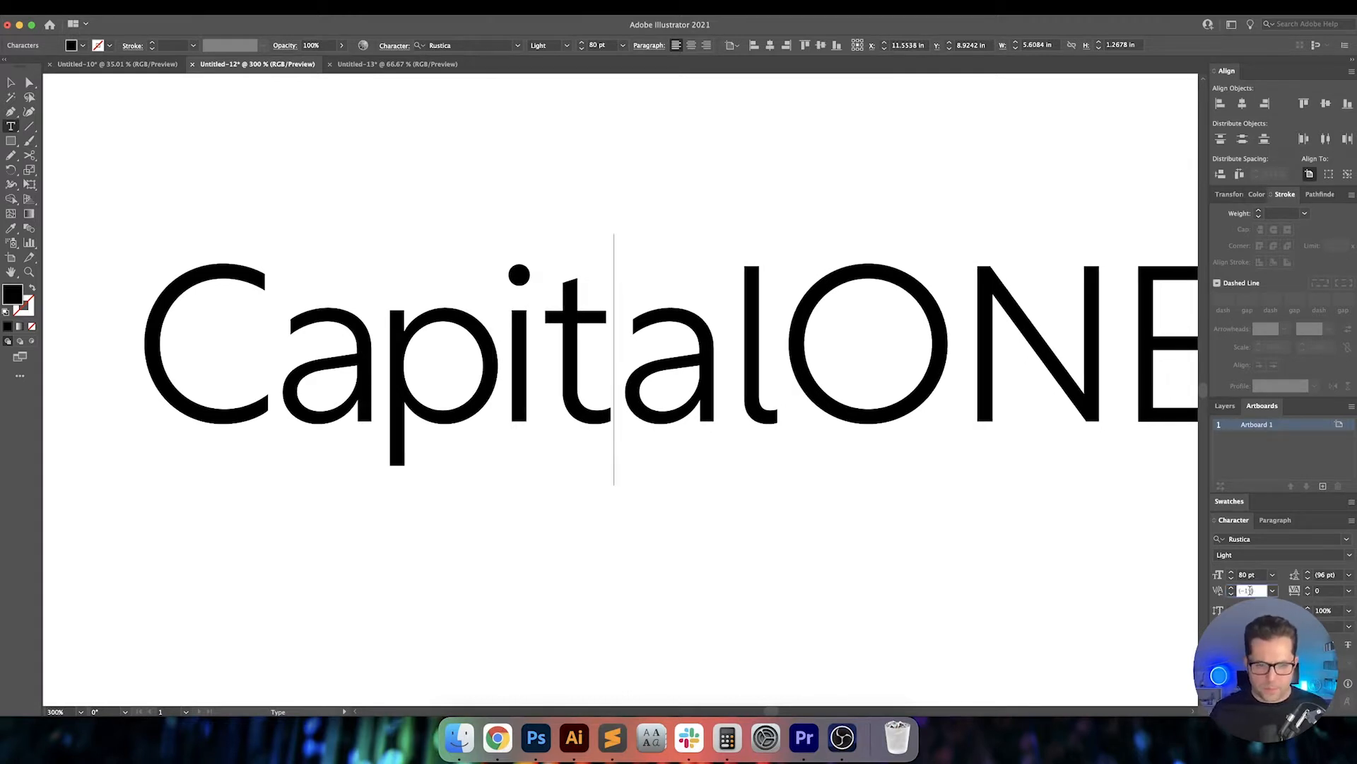
key("Down")
key("Down")
key("Down")
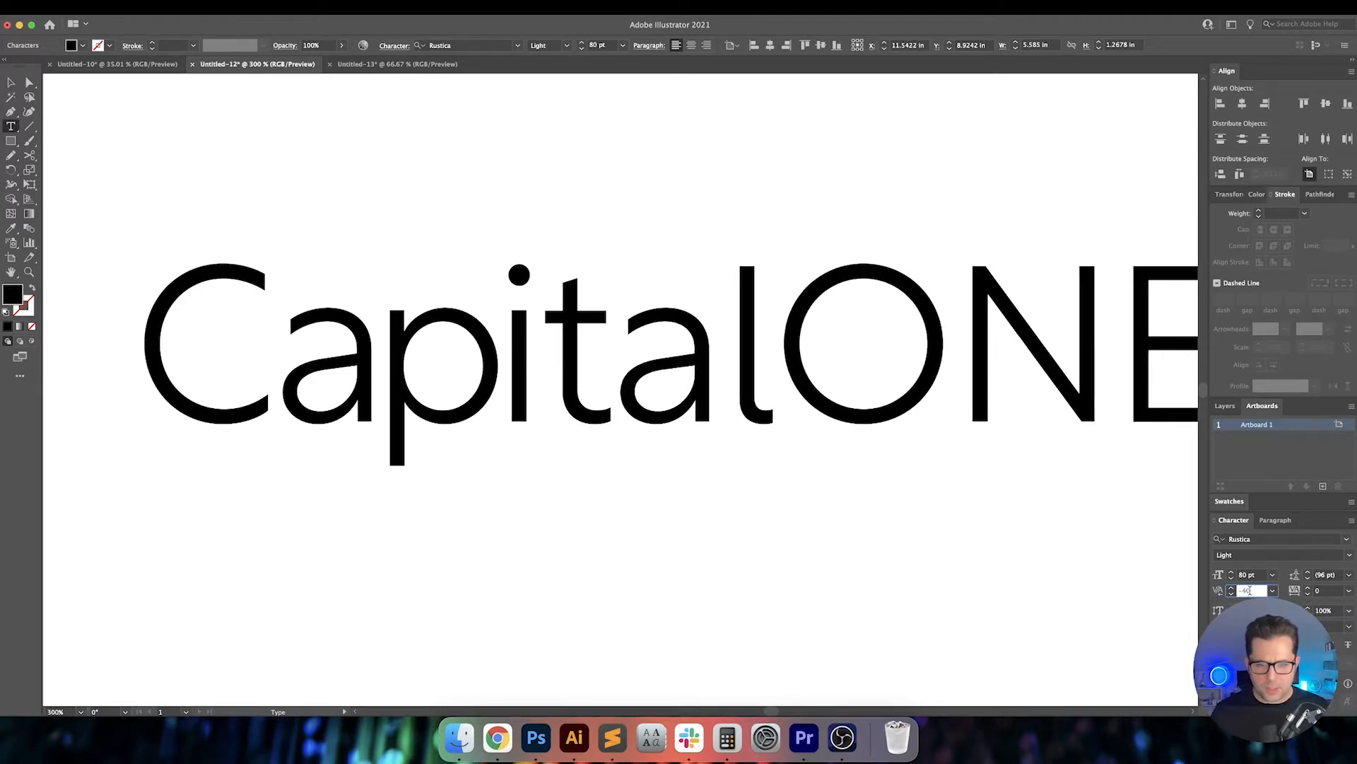
Tighten the kerning between the second "a" and the "l" of CapitalONE, and deselect the text.
key("Down")
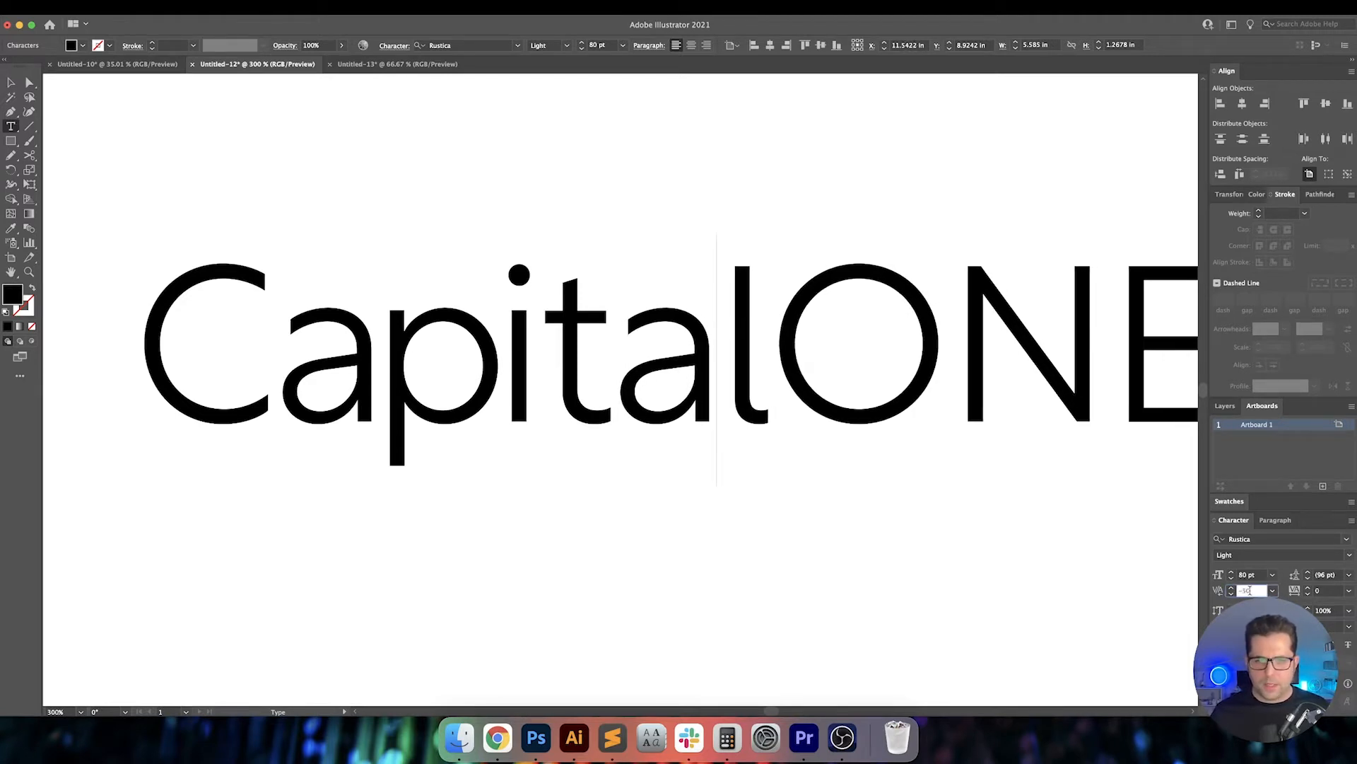
key("Down")
key("Down")
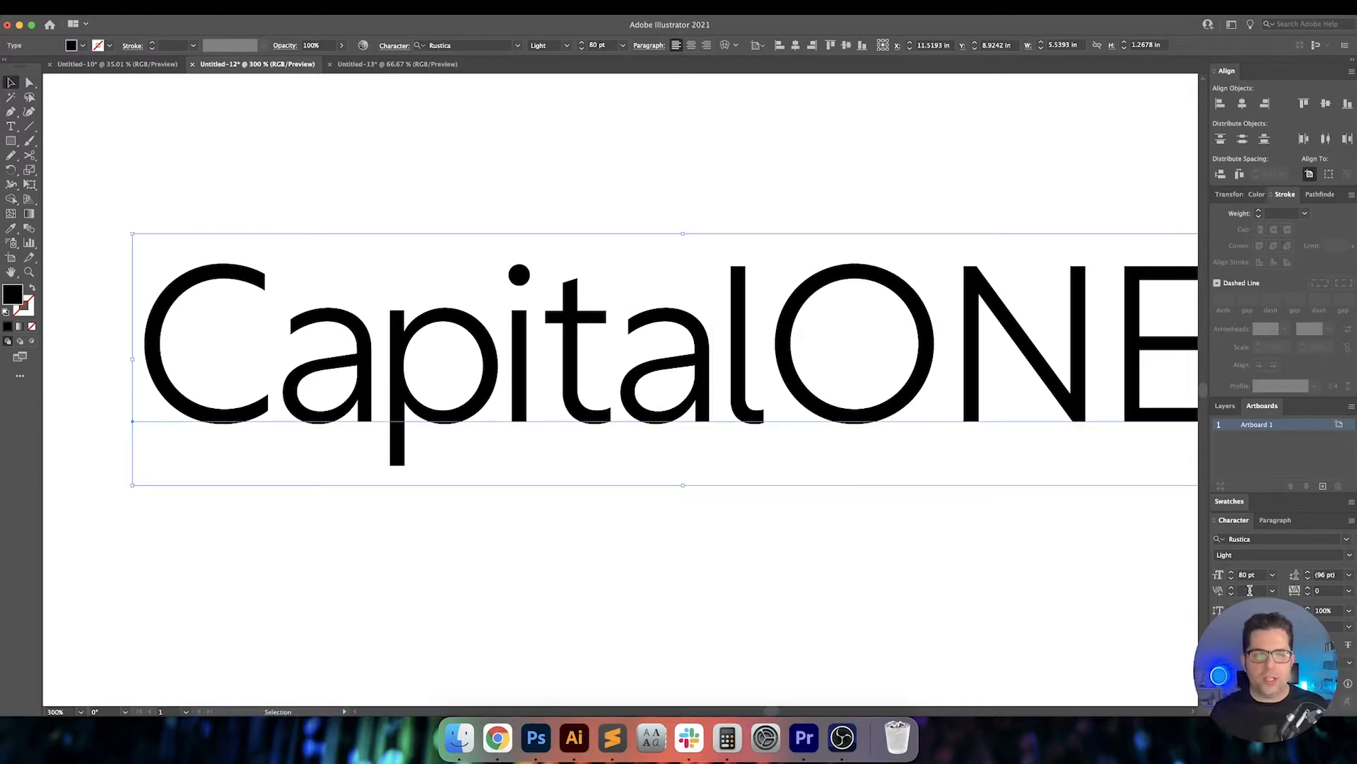
key("Escape")
left_click_drag(1007, 514, 904, 512)
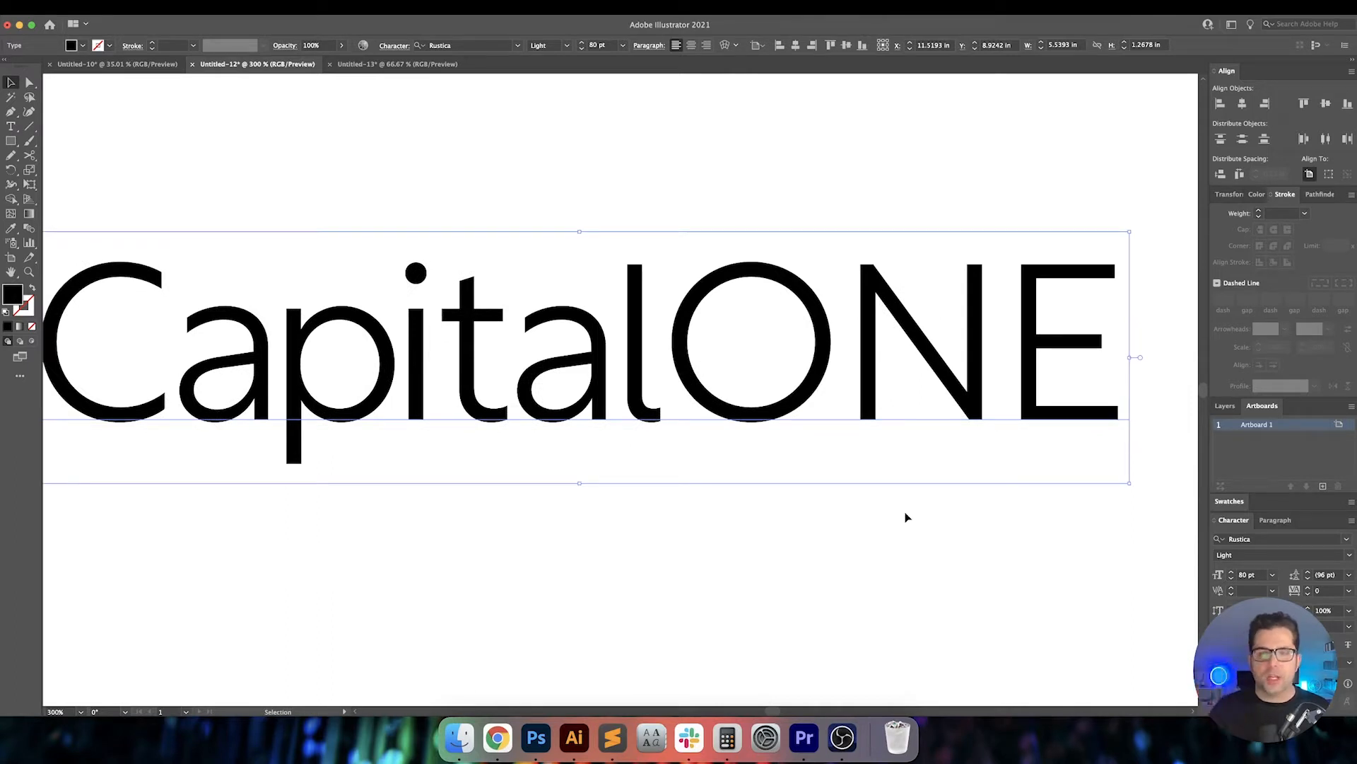
left_click(898, 506)
left_click_drag(894, 500, 918, 521)
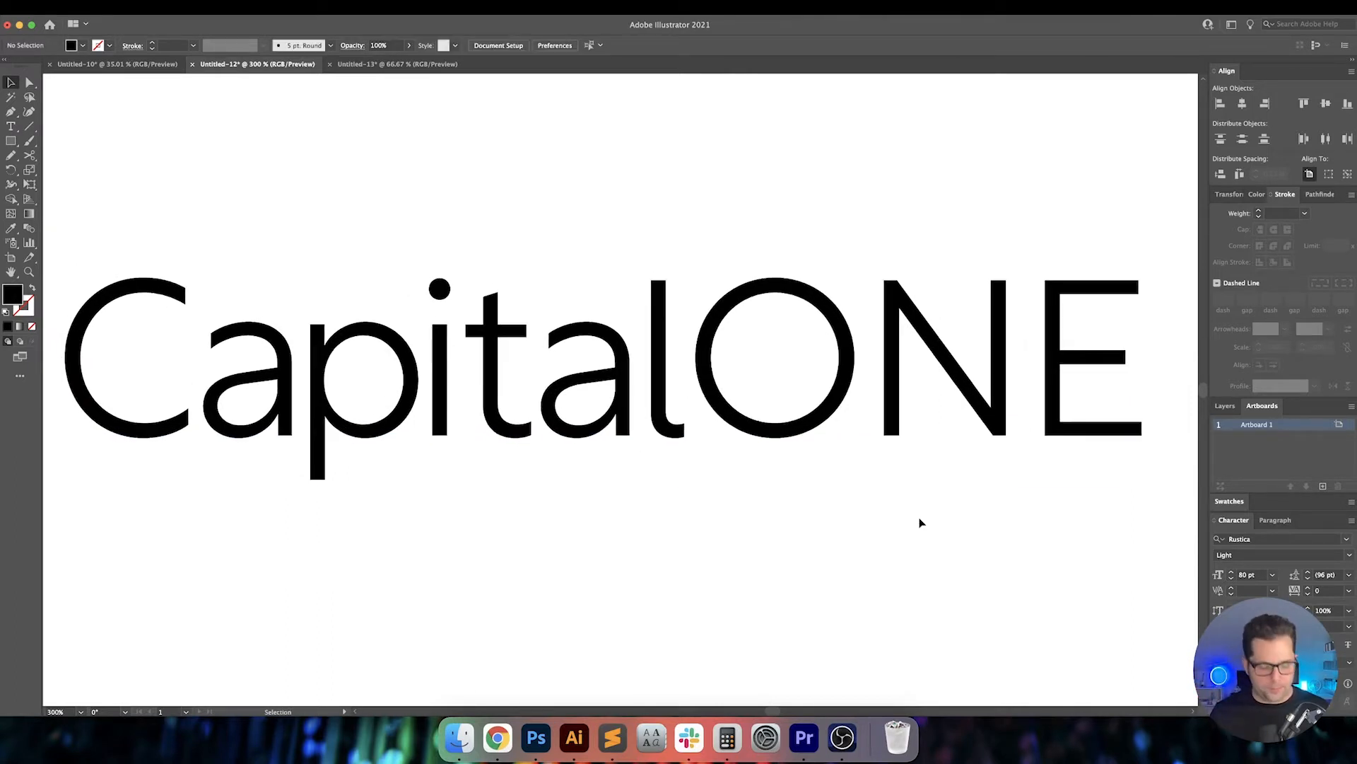
Change the "ONE" part of the CapitalONE text to the Medium font weight and deselect the text.
key("t")
left_click(681, 321)
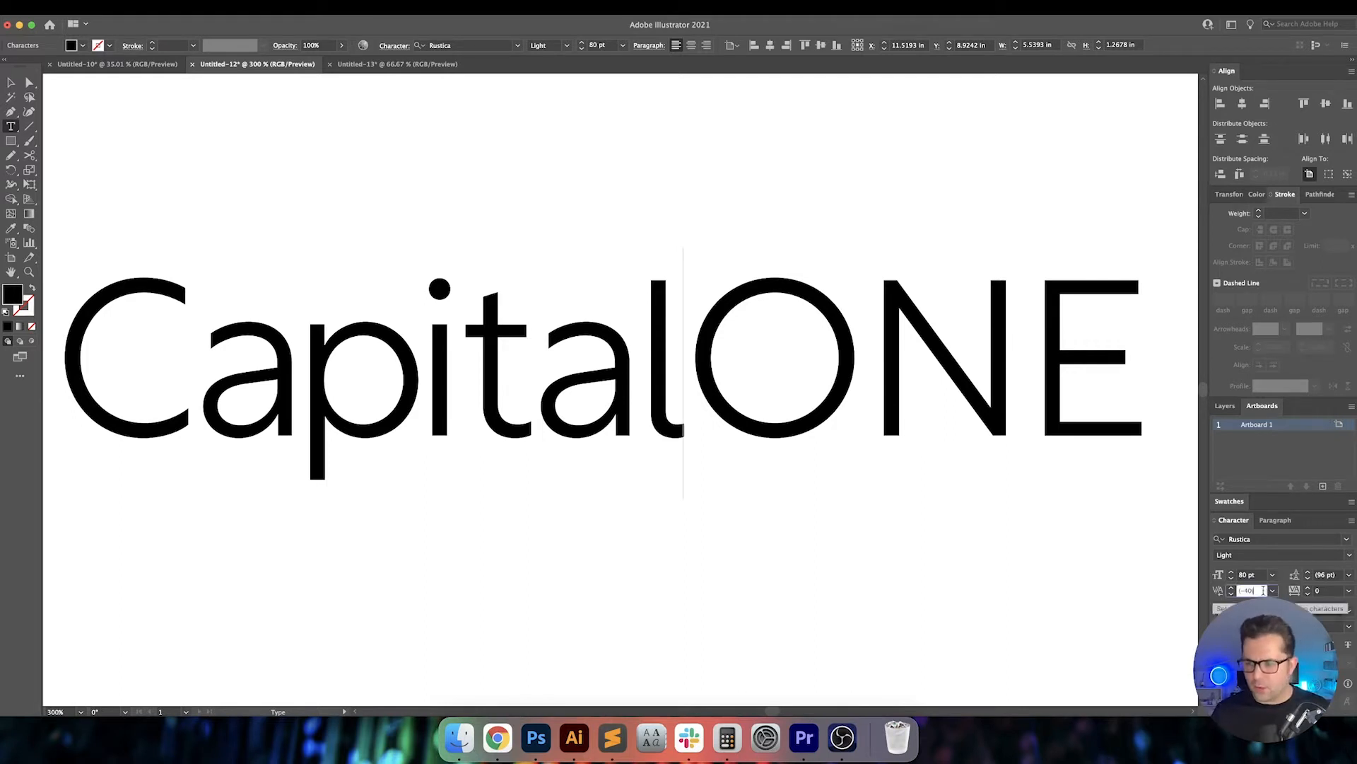
key("super+minus")
key("super+minus")
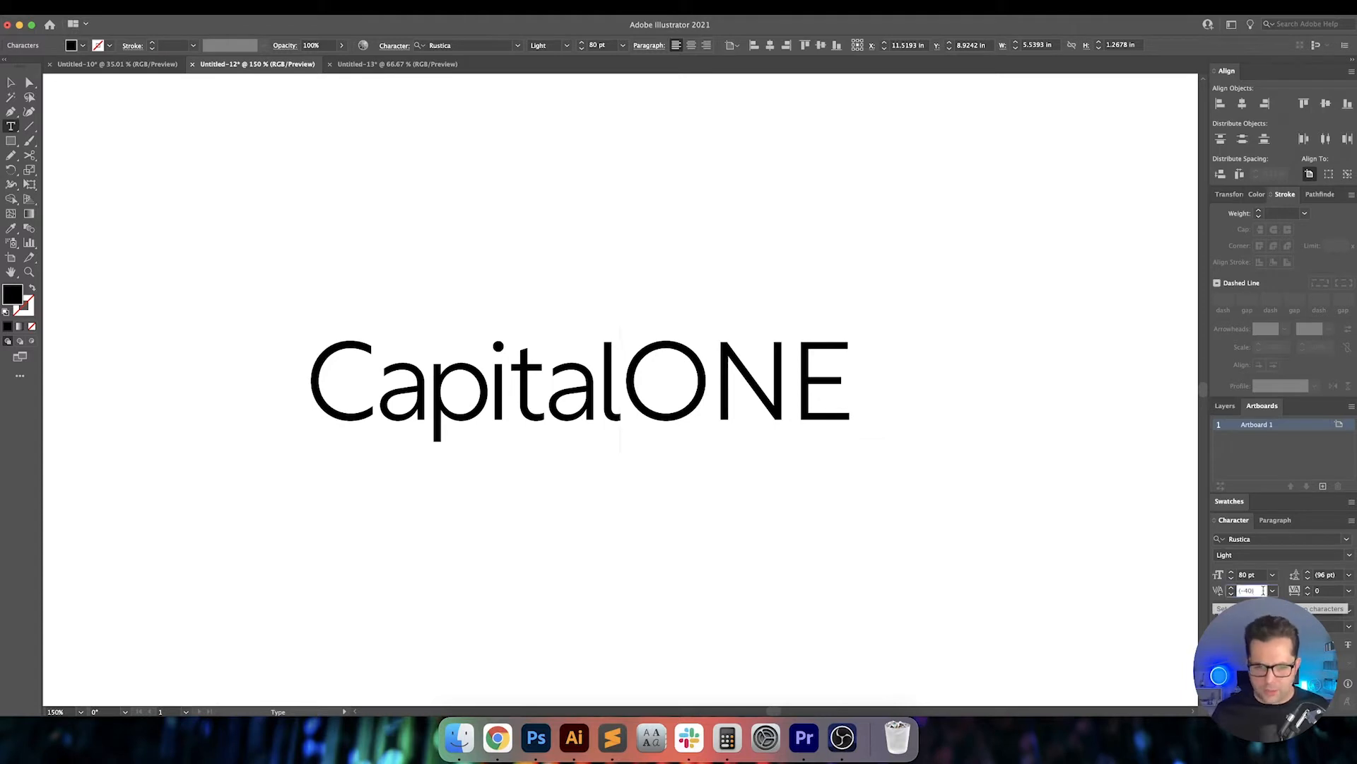
key("shift+End")
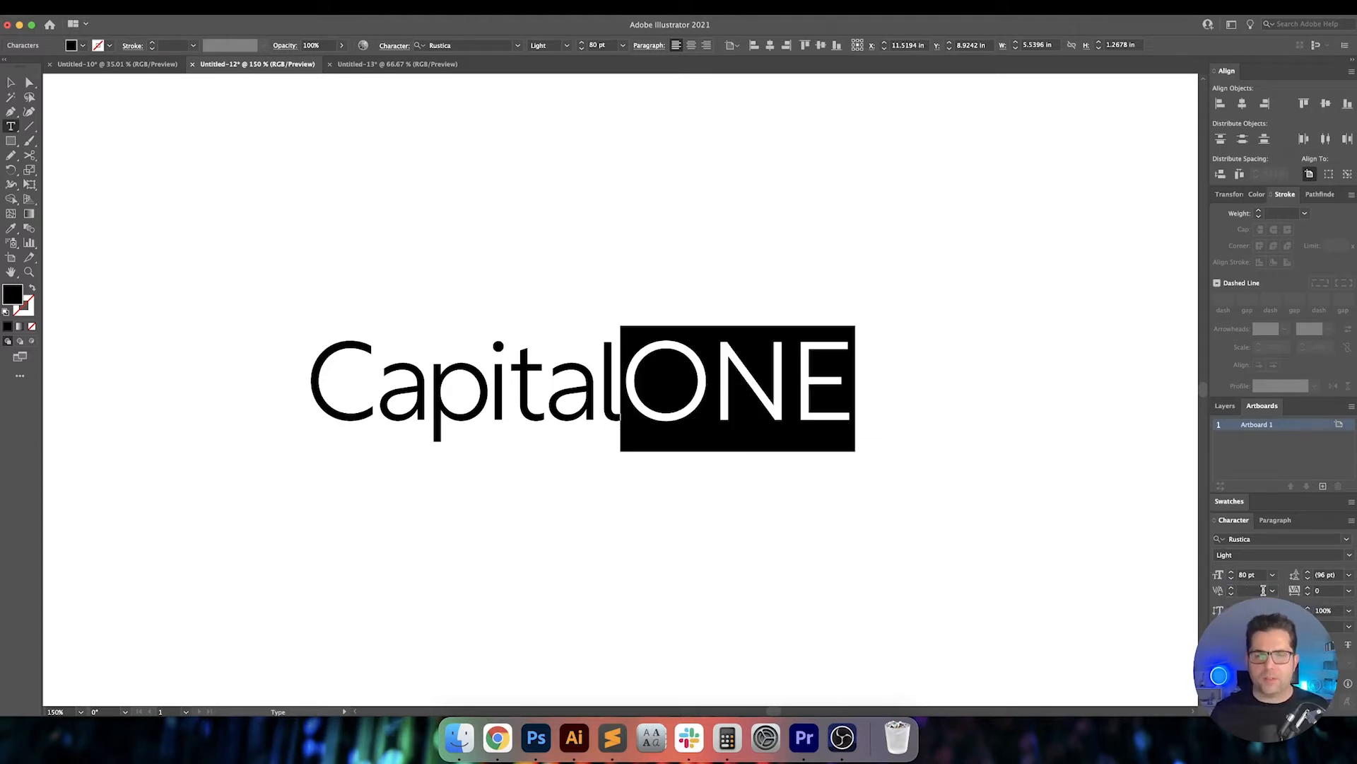
left_click(566, 45)
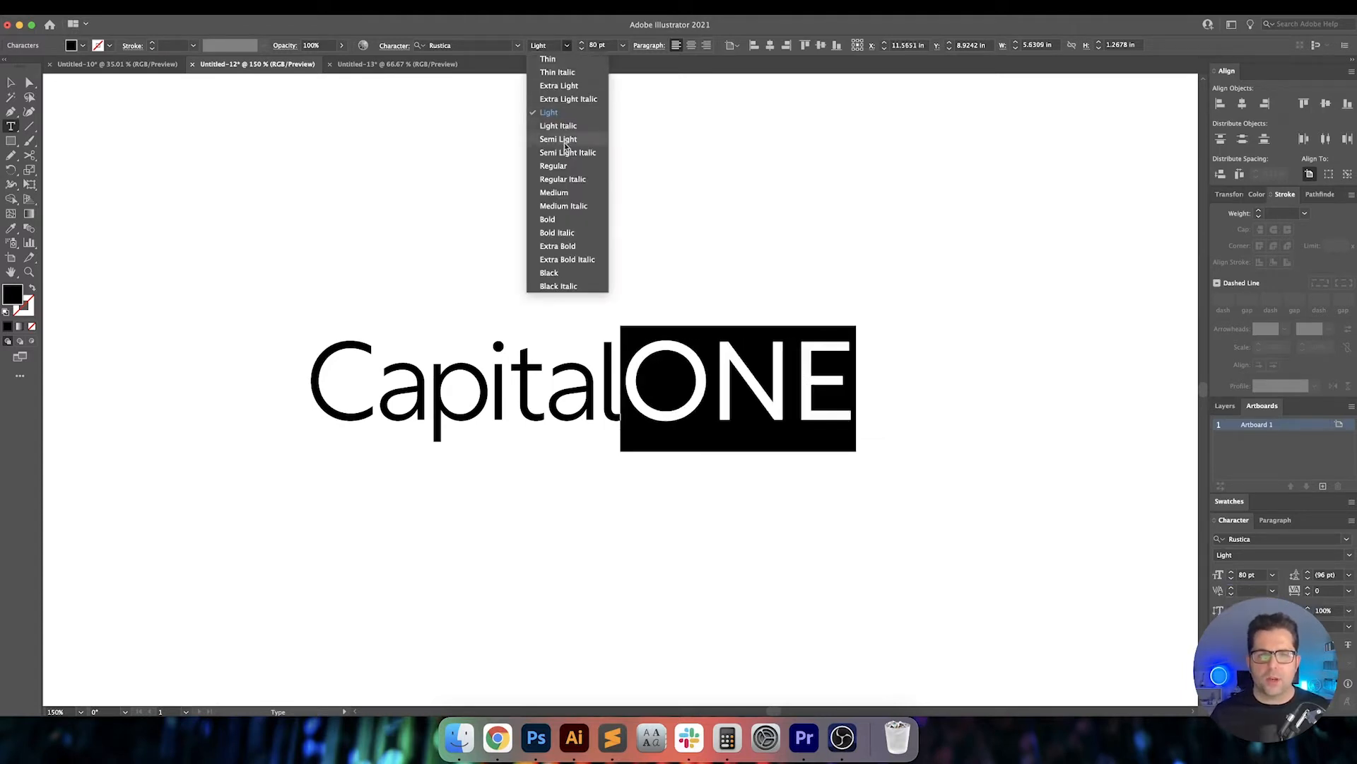
left_click(559, 192)
key("Escape")
left_click(887, 362)
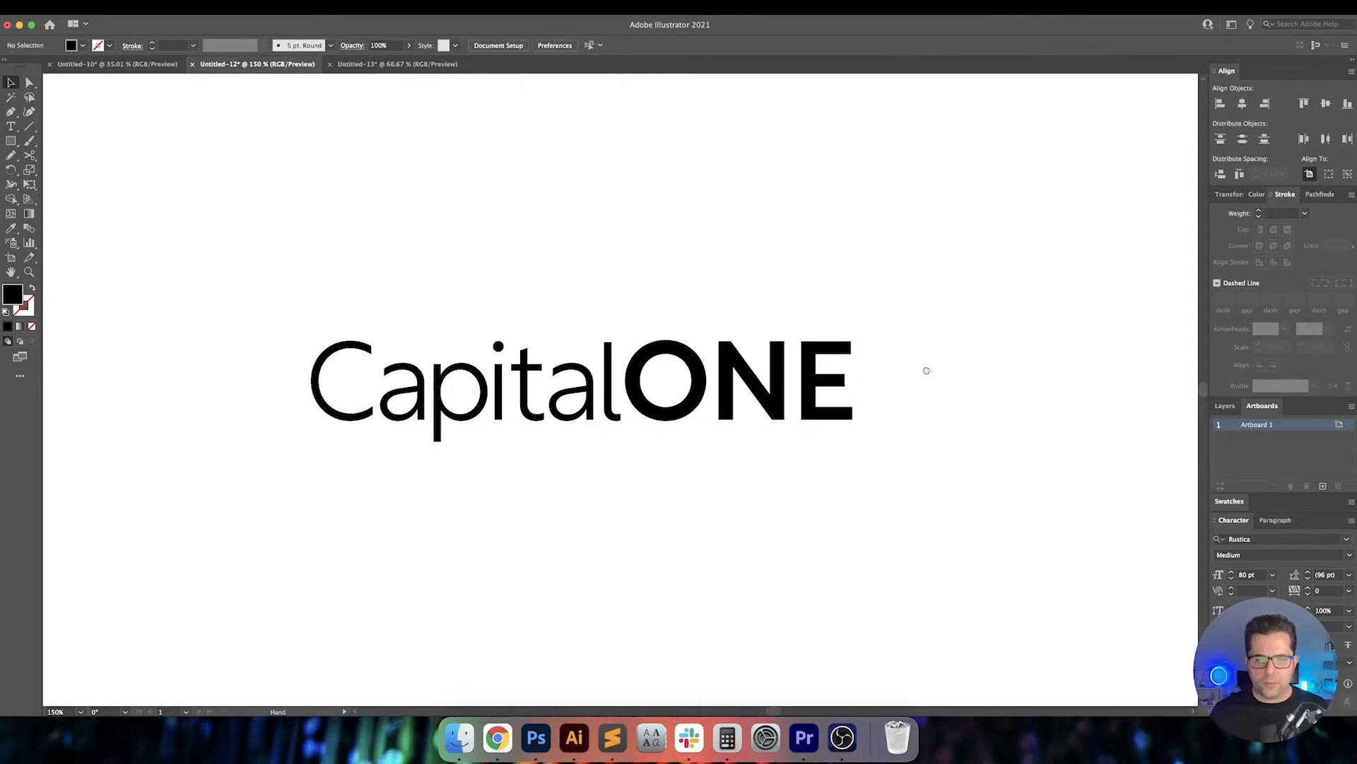
Set the kerning between the "l" and the "O" to 50 to separate Capital from ONE.
key("super+1")
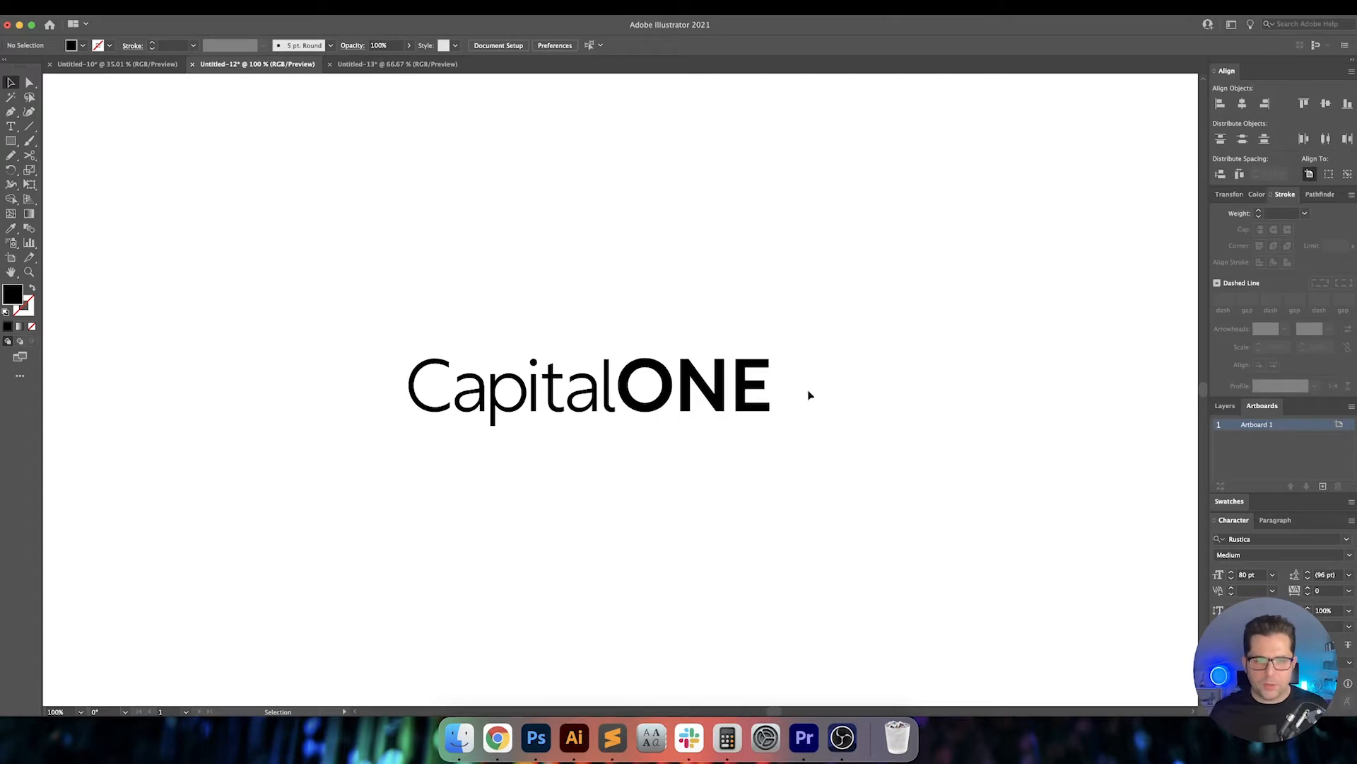
key("t")
left_click(616, 386)
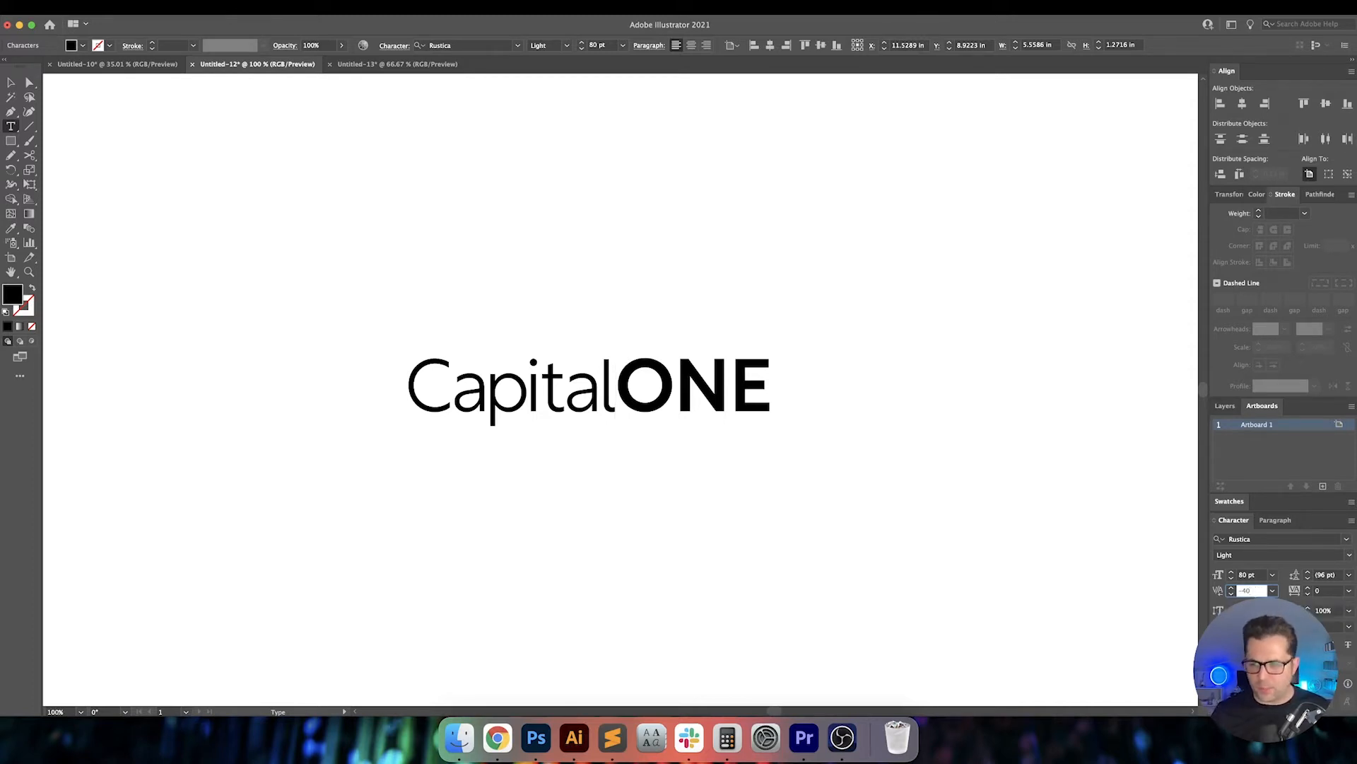
key("shift+Up")
key("shift+Up")
key("shift+Up")
key("shift+Up")
key("shift+Up")
key("shift+Up")
key("shift+Up")
key("shift+Up")
key("shift+Up")
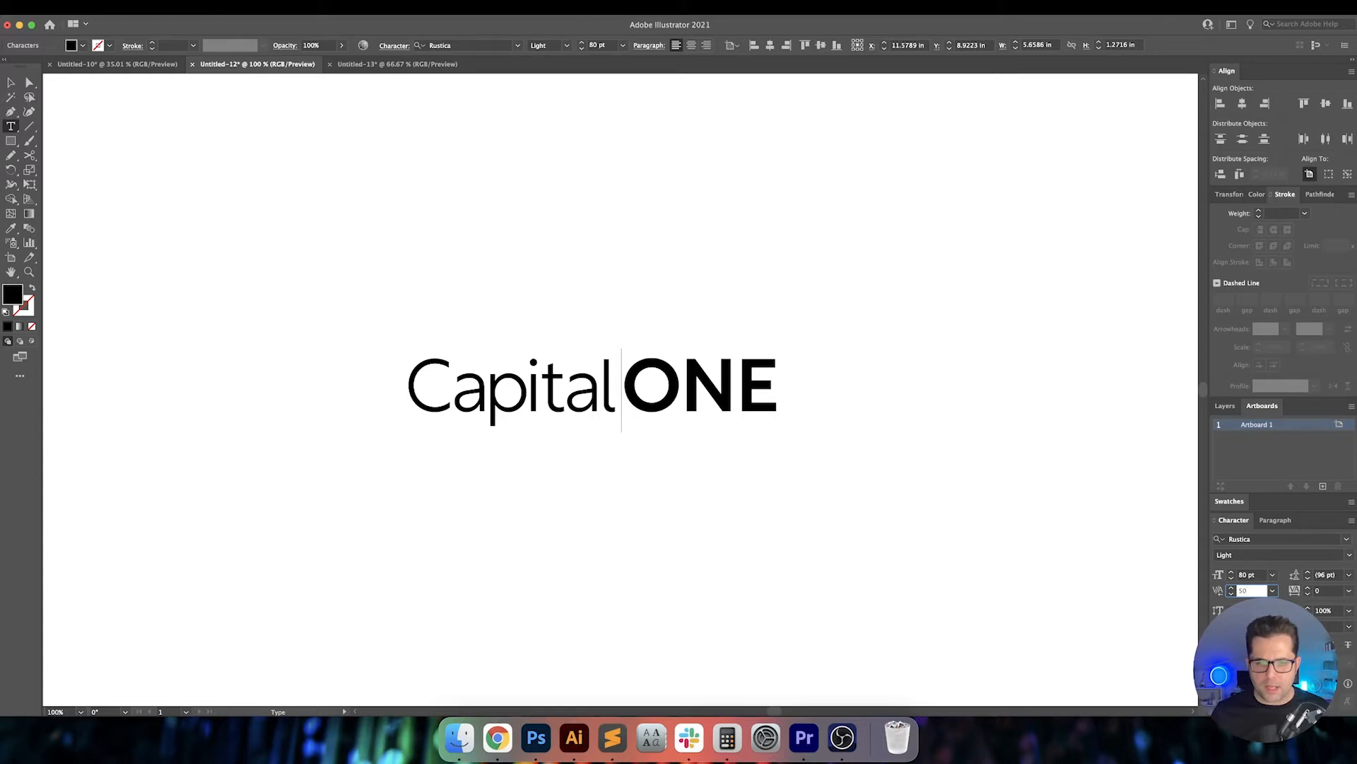
Set the kerning between the "O" and the "N" of ONE to -70.
key("Right")
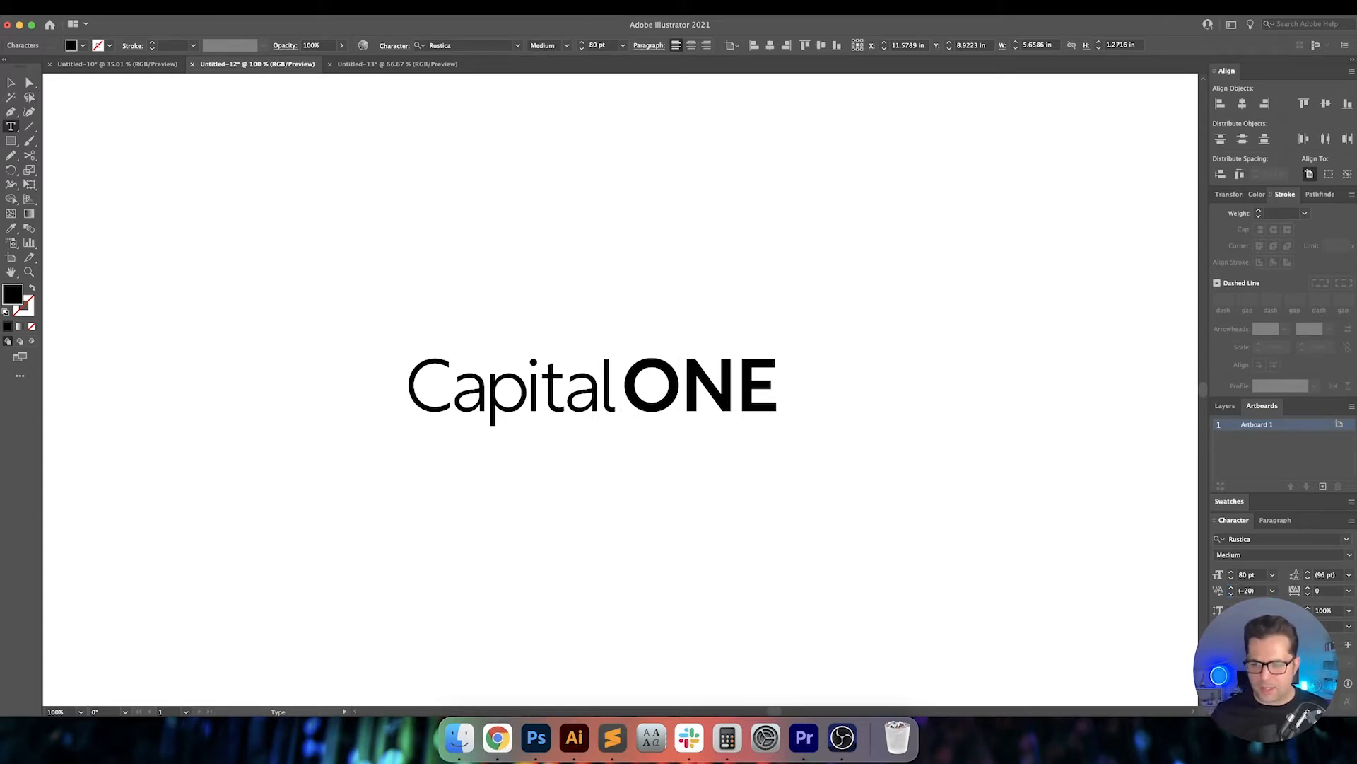
key("shift+Down")
key("shift+Down")
key("shift+Down")
key("shift+Down")
key("shift+Down")
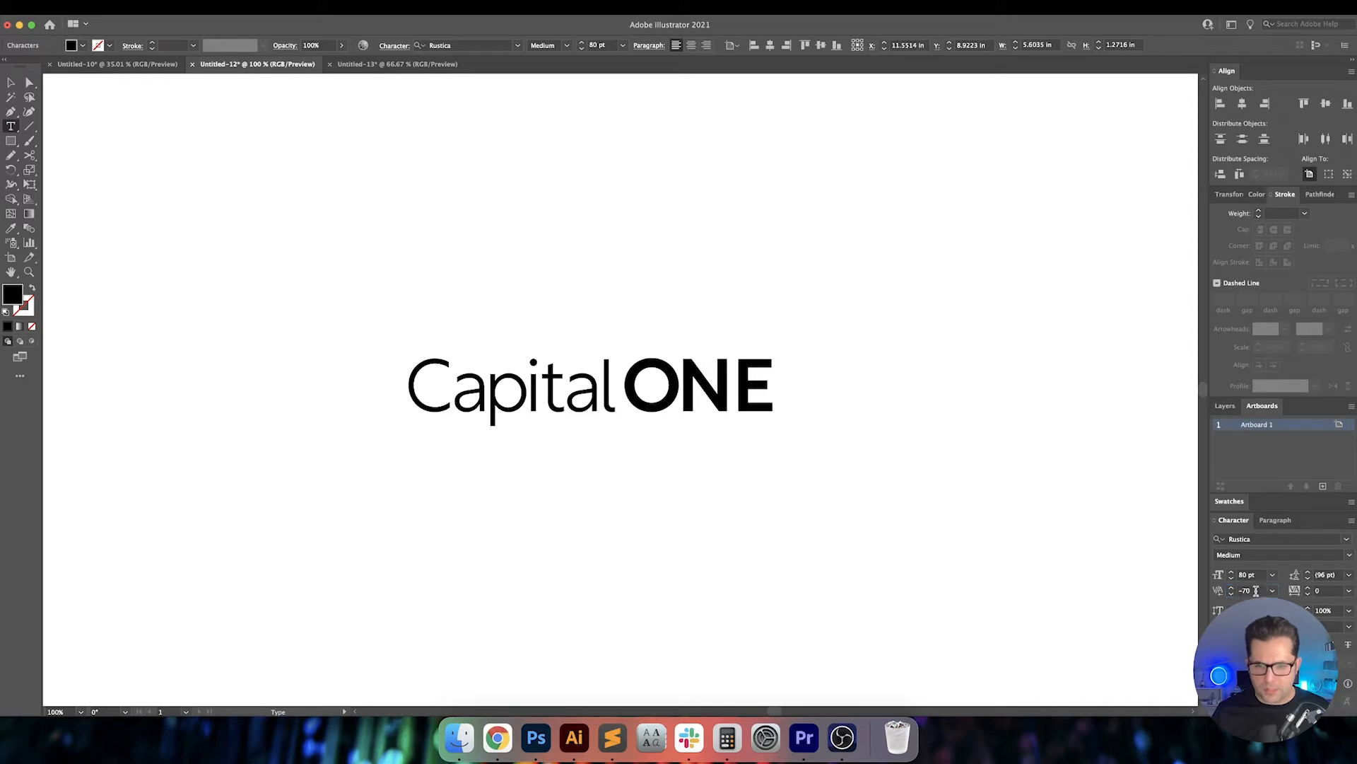
Set the kerning between the "N" and the "E" of ONE to -90 and deselect the text.
key("Right")
key("shift+Down")
key("shift+Down")
key("shift+Down")
key("shift+Down")
key("shift+Down")
key("shift+Down")
key("shift+Down")
key("shift+Down")
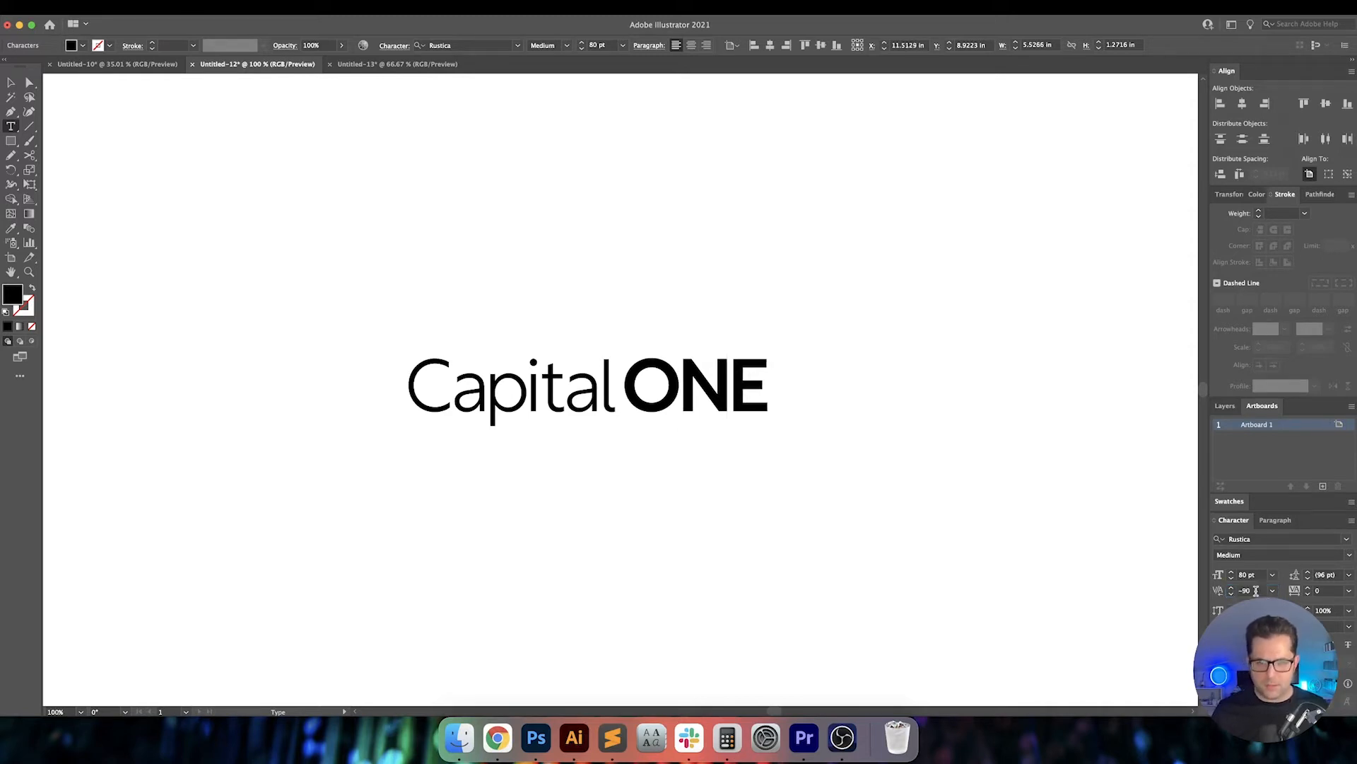
key("Escape")
left_click(1006, 415)
left_click_drag(1006, 415, 1006, 427)
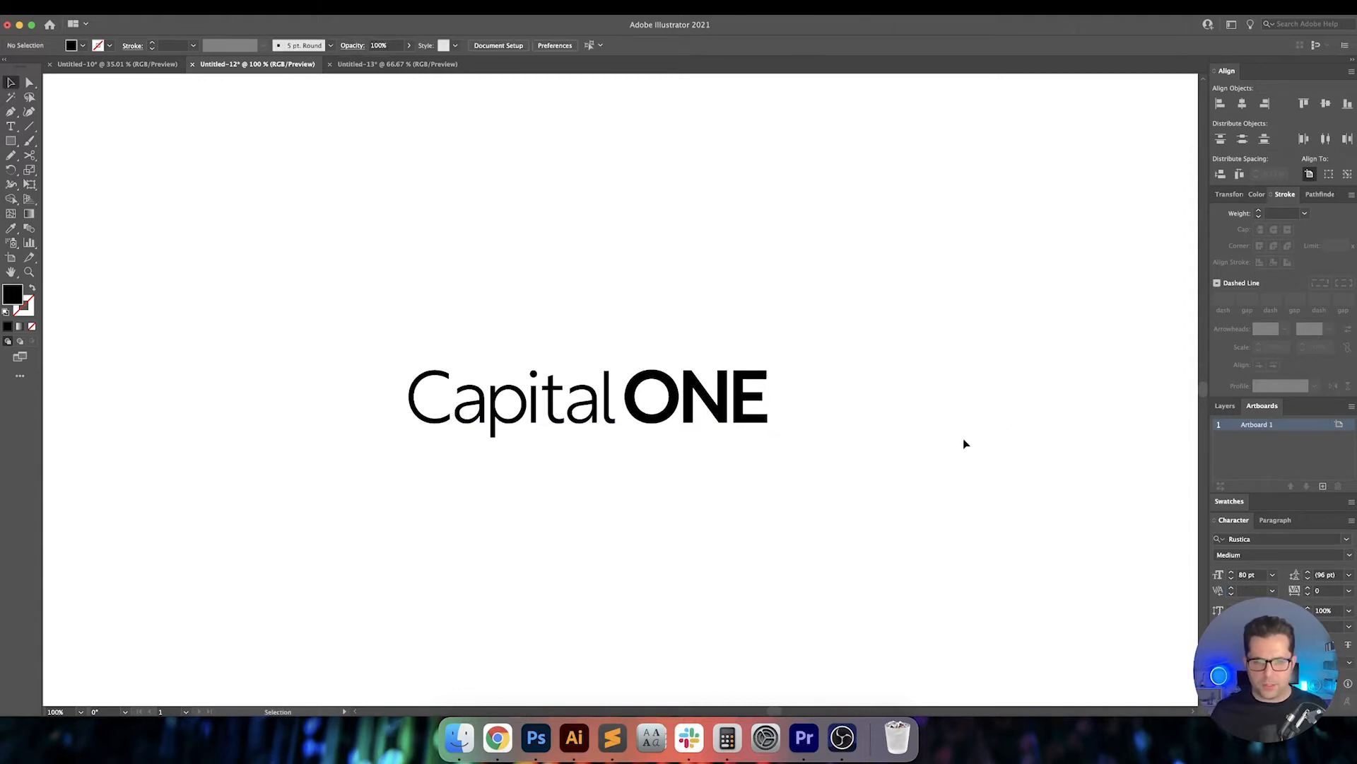
Recolor the entire CapitalONE wordmark with the blue sampled from the artboard's blue swatch, and deselect it.
scroll(956, 438, "up", 1)
scroll(955, 438, "down", 1)
left_click_drag(909, 462, 951, 451)
left_click_drag(856, 440, 859, 473)
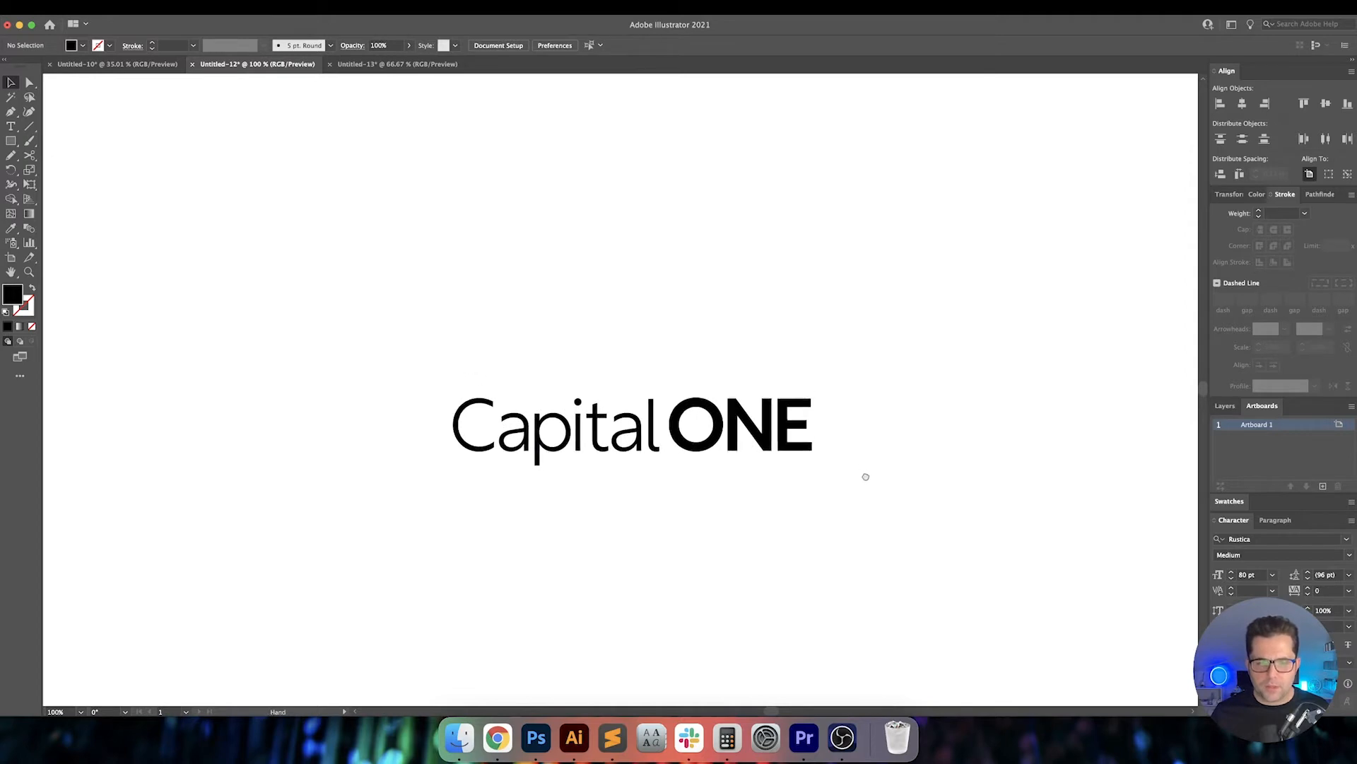
scroll(681, 369, "down", 1)
scroll(681, 369, "down", 2)
left_click_drag(751, 372, 420, 369)
scroll(427, 394, "up", 1)
left_click_drag(210, 366, 457, 490)
key("i")
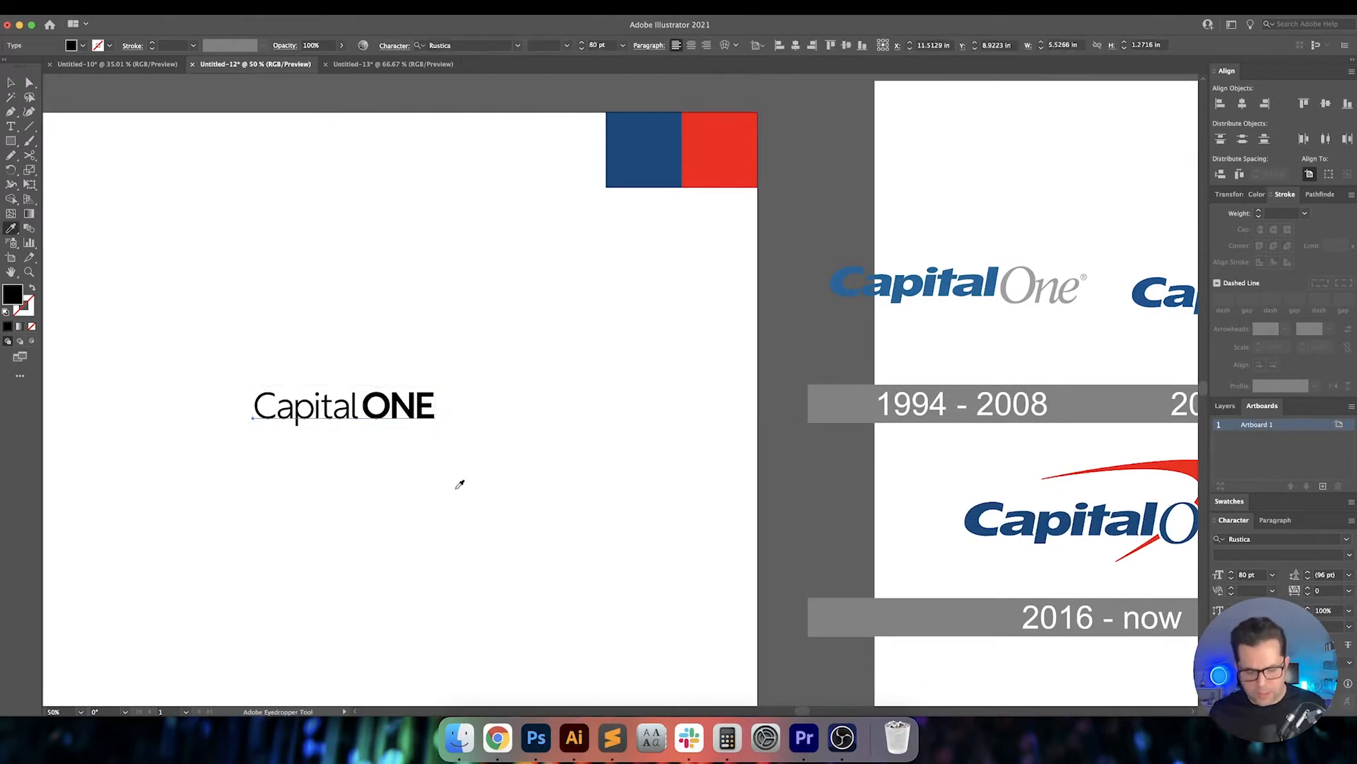
left_click(649, 135)
key("v")
left_click(491, 315)
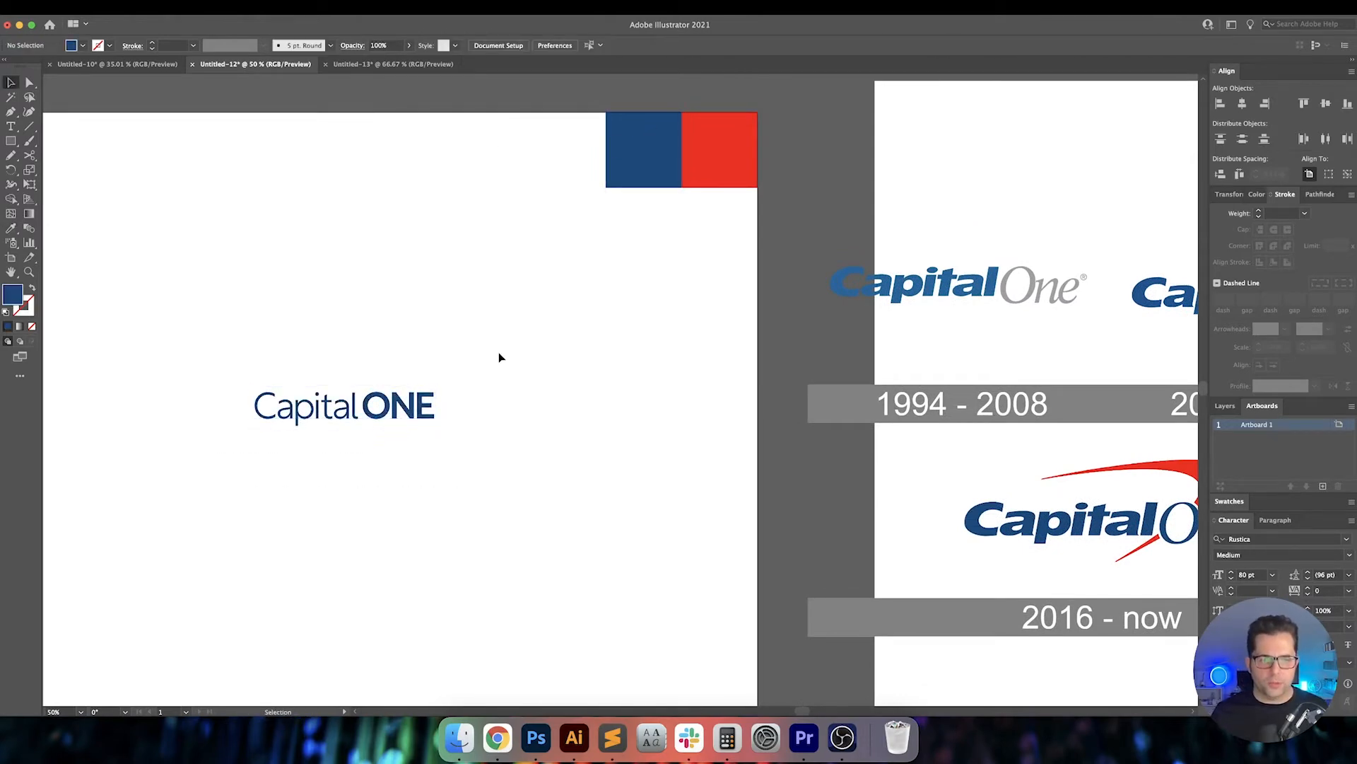
Examine the spacing and weight of the blue CapitalONE wordmark at several zoom levels.
left_click_drag(498, 353, 681, 361)
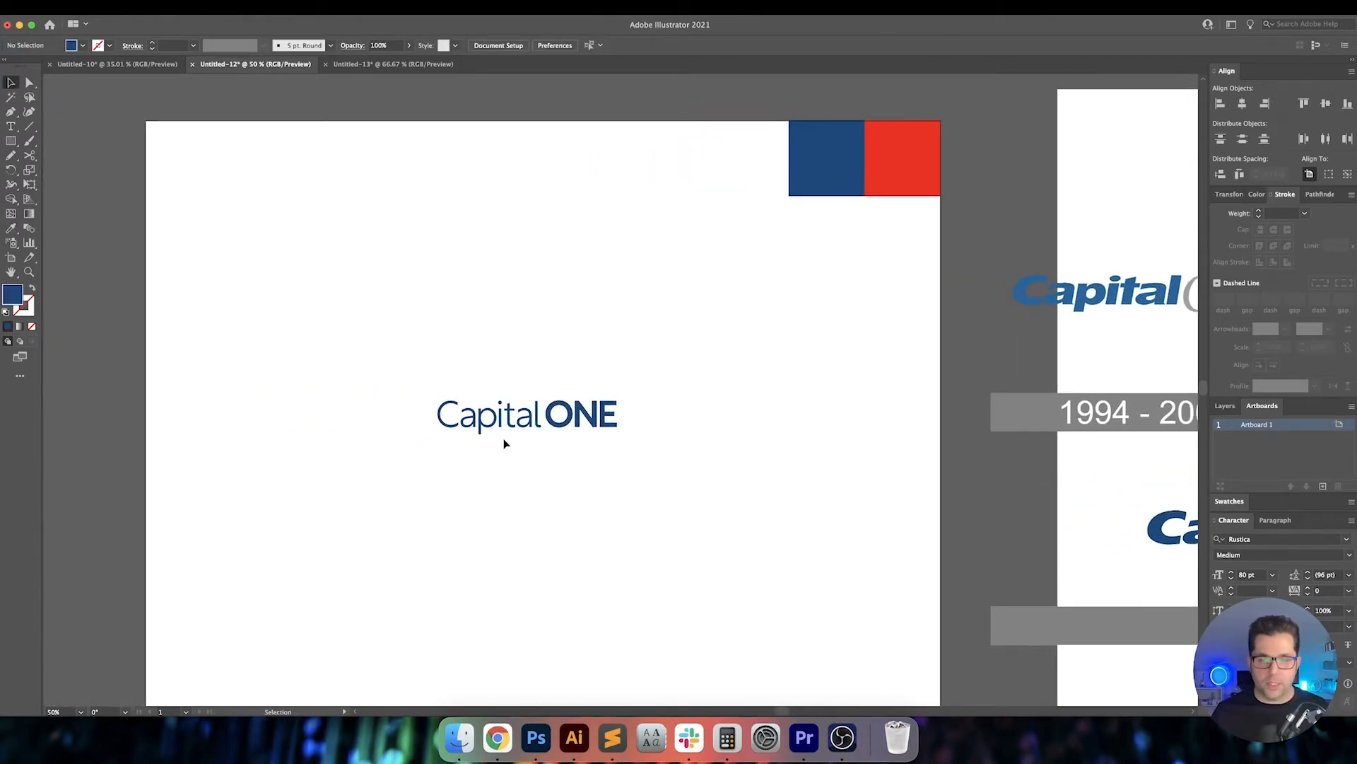
left_click_drag(615, 427, 509, 446)
scroll(388, 440, "up", 1)
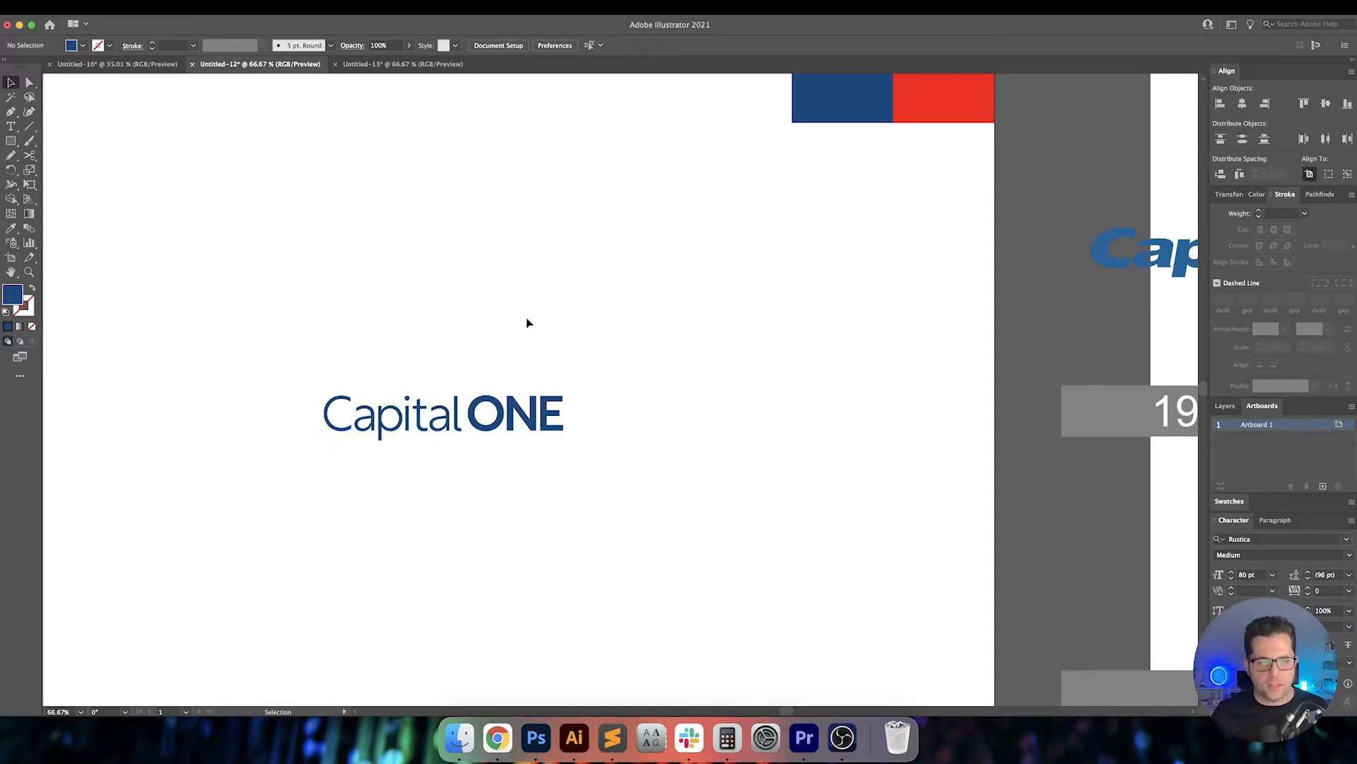
scroll(547, 323, "left", 1)
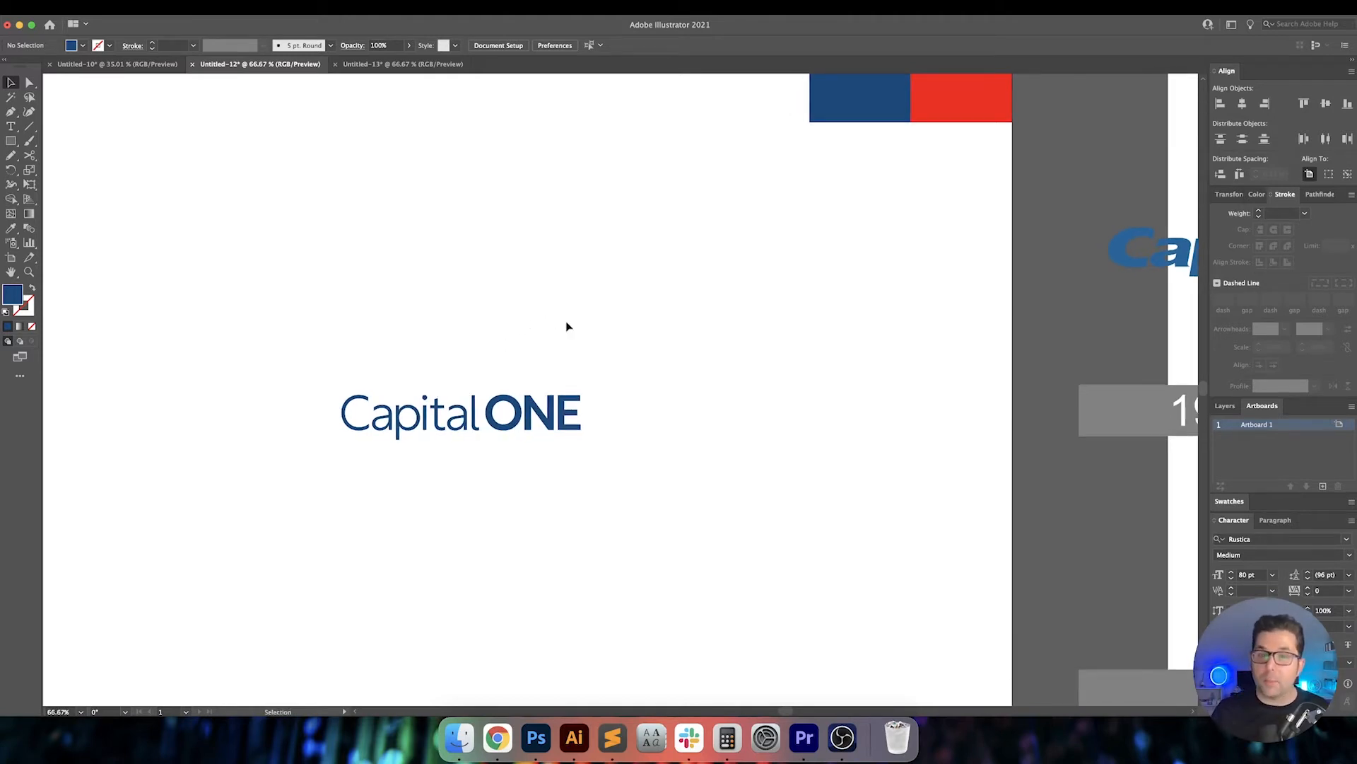
left_click_drag(566, 326, 552, 438)
left_click_drag(629, 387, 693, 379)
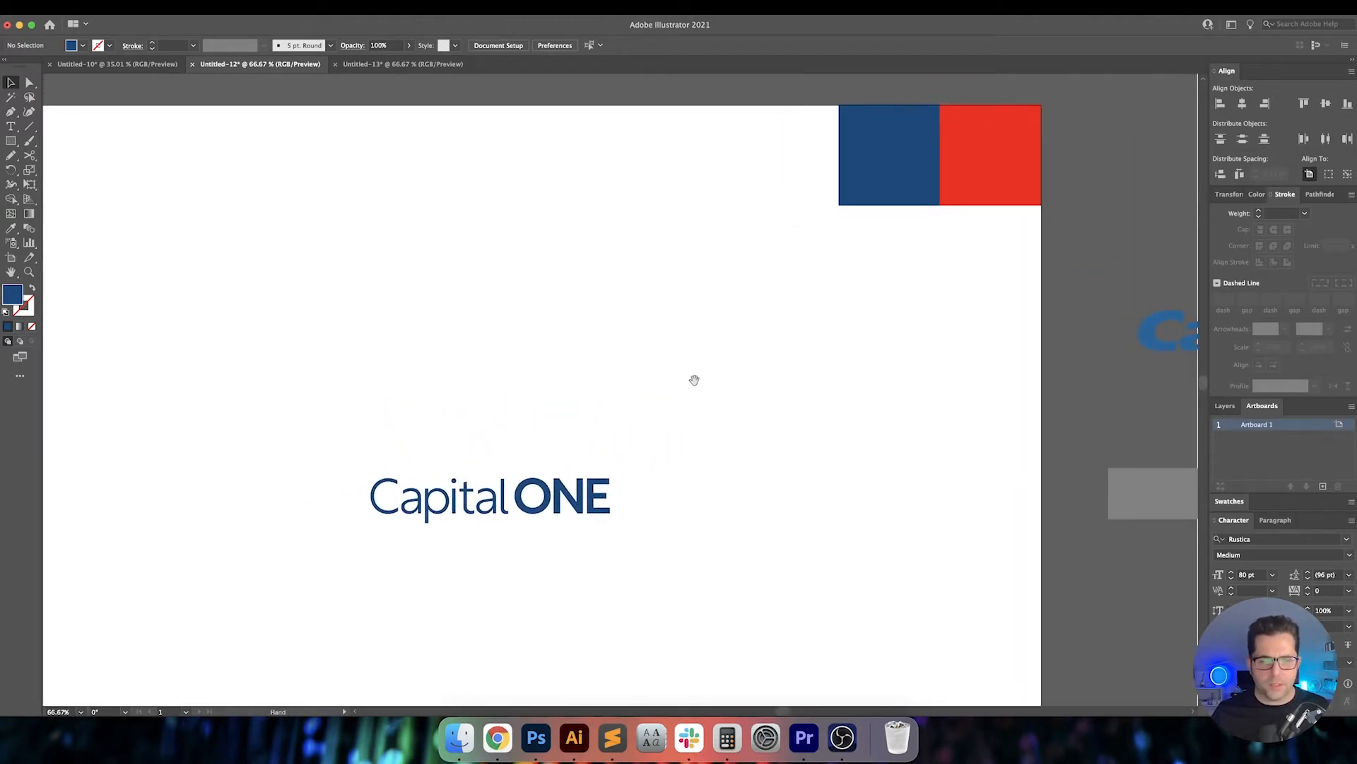
left_click_drag(649, 454, 711, 412)
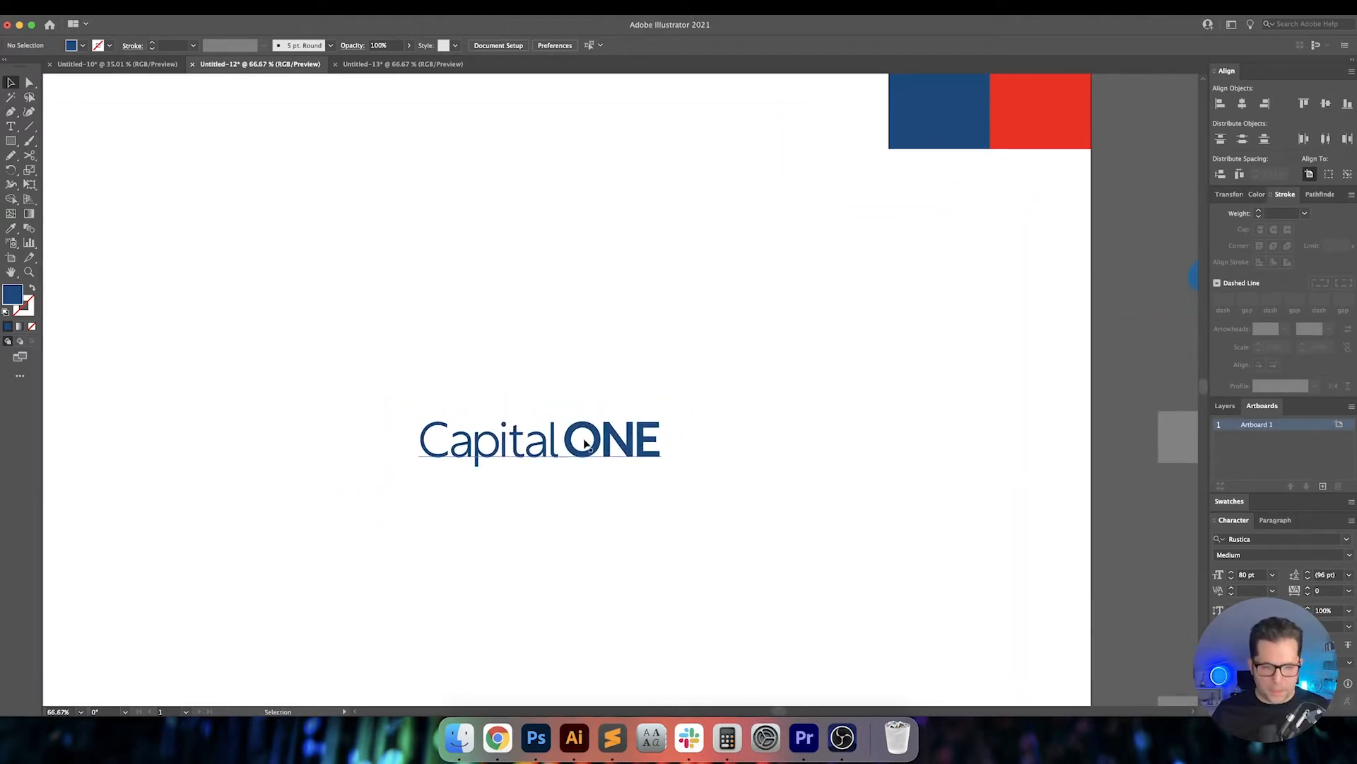
key("super+1")
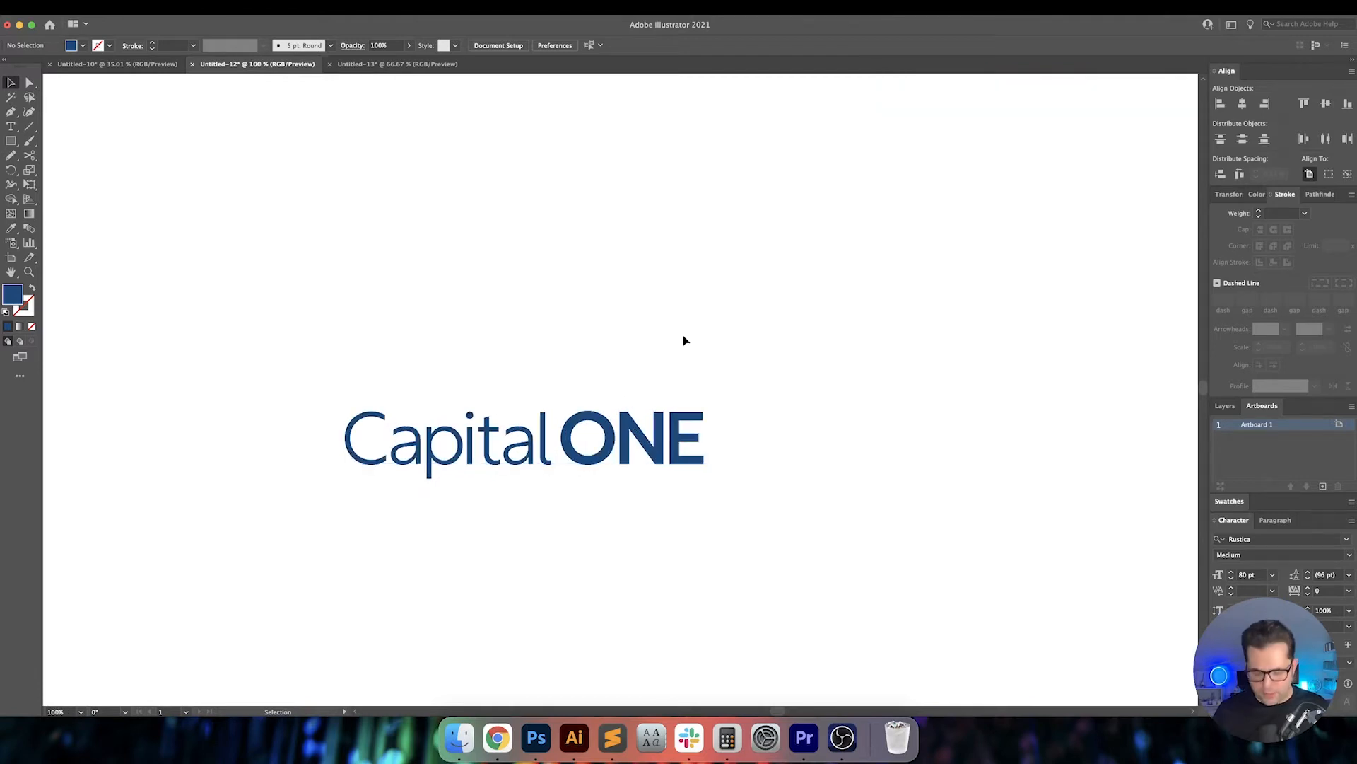
key("super+minus")
key("super+minus")
key("super+minus")
key("super+equal")
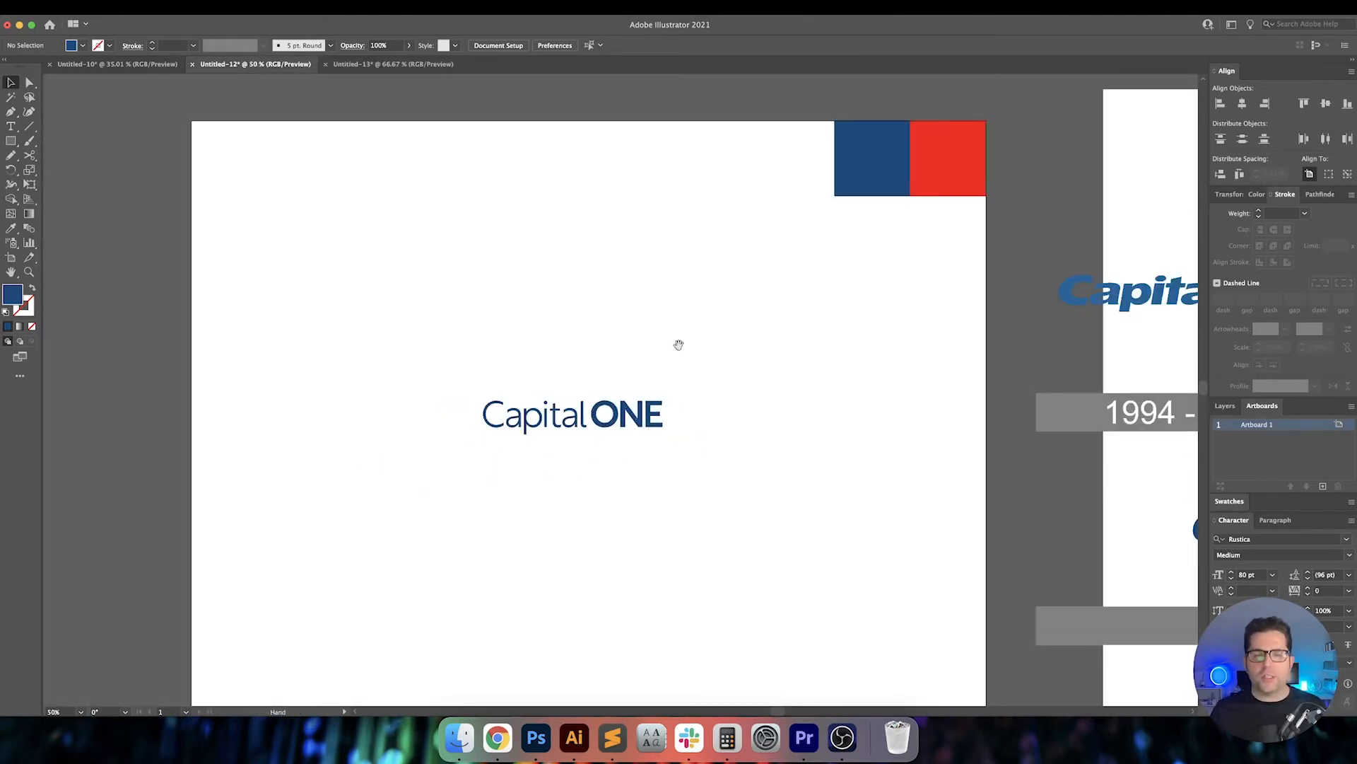
Tighten the kerning slightly between the "l" of Capital and the "O" of ONE, and deselect the text.
left_click_drag(680, 344, 675, 345)
left_click(585, 414)
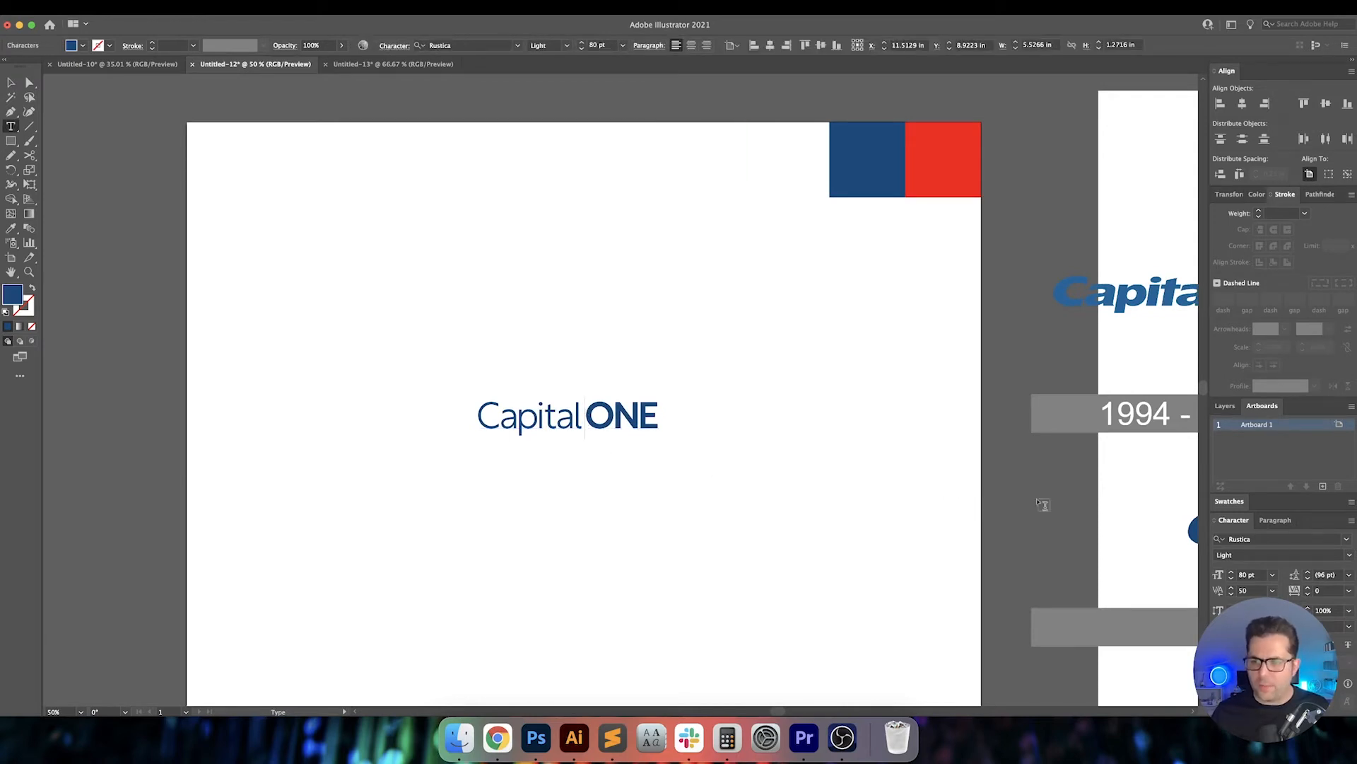
key("Down")
key("Down")
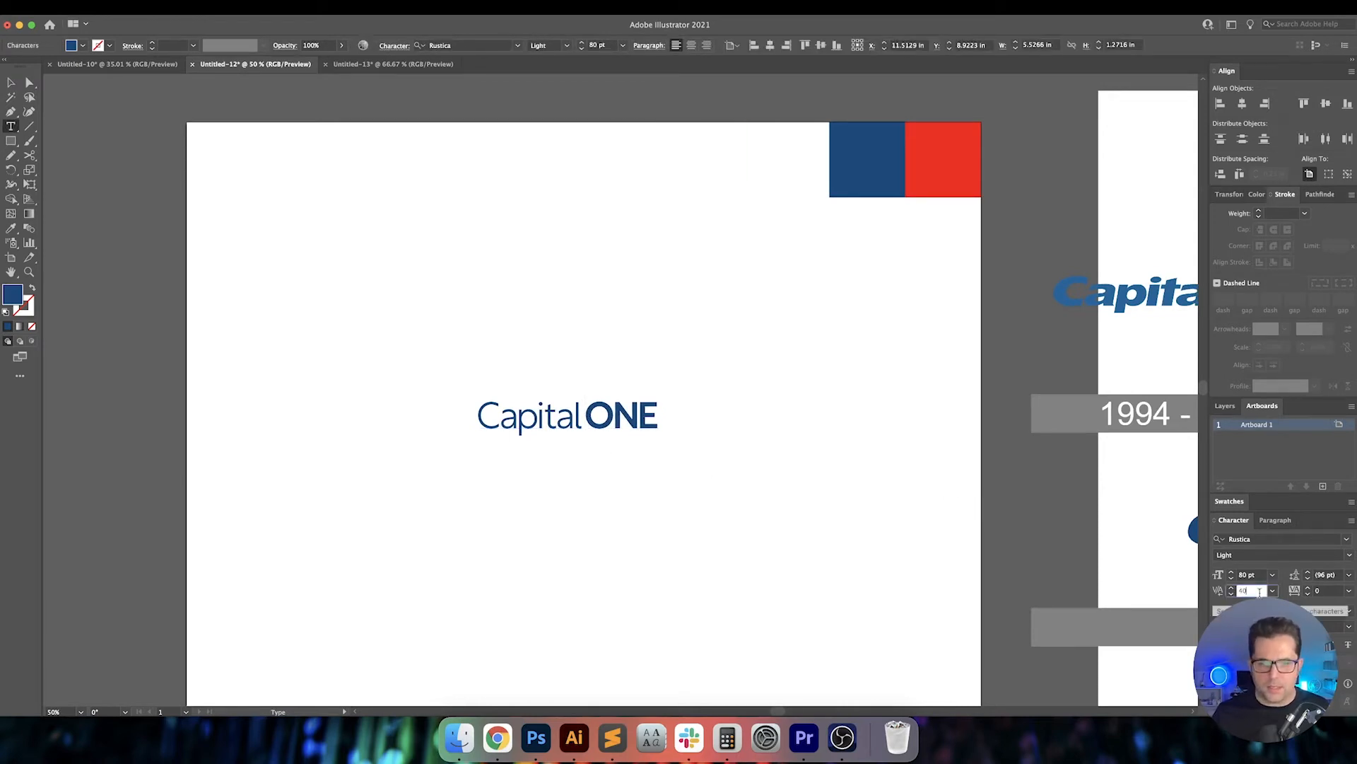
key("Escape")
left_click(742, 500)
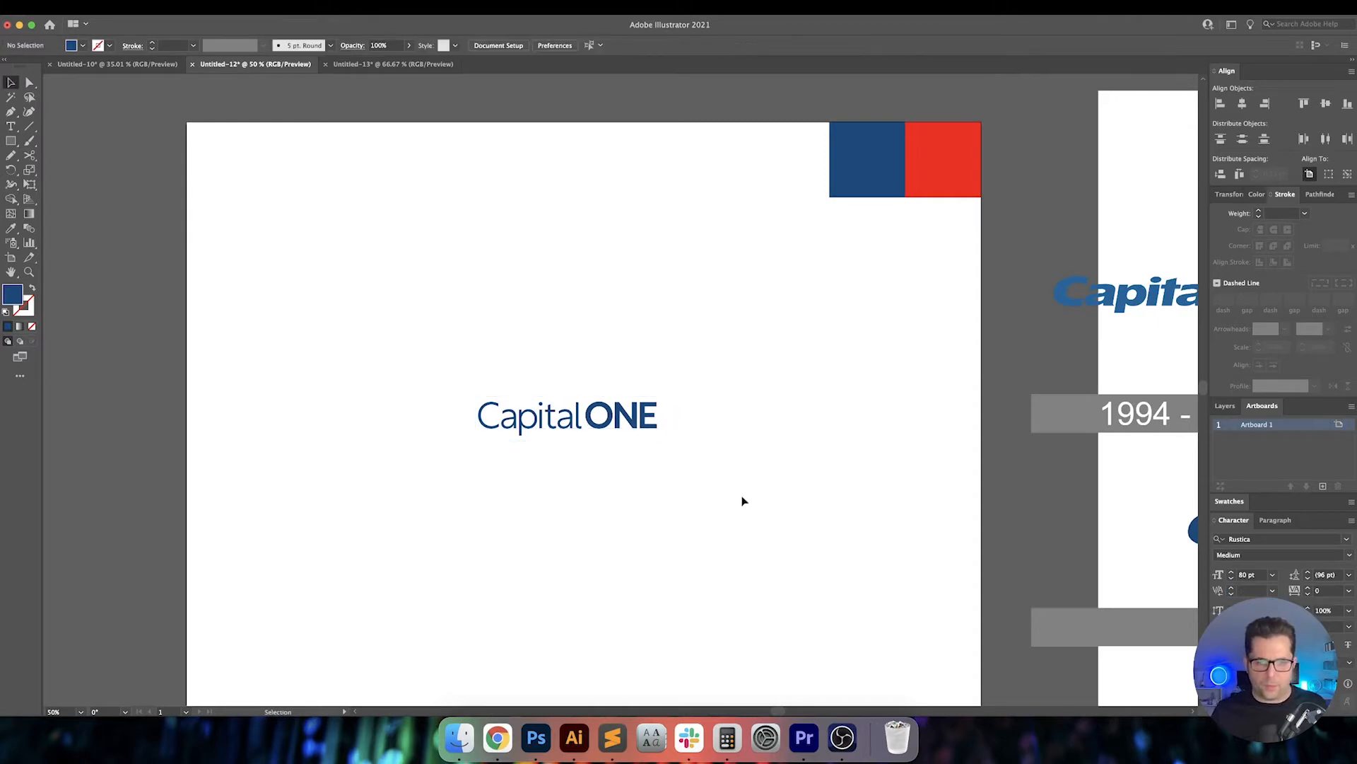
left_click_drag(799, 475, 718, 492)
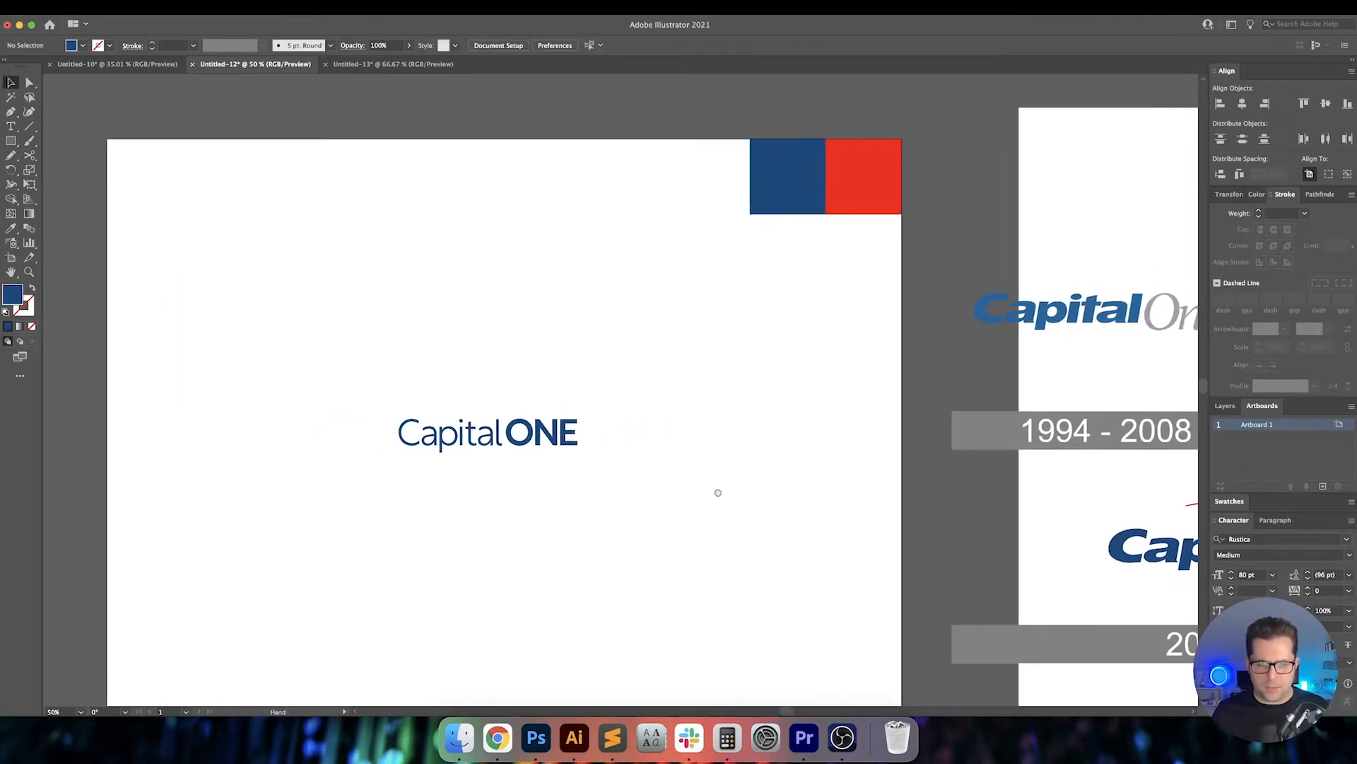
Check the kerning inside ONE and compare the wordmark with the historical Capital One reference logos.
double_click(556, 440)
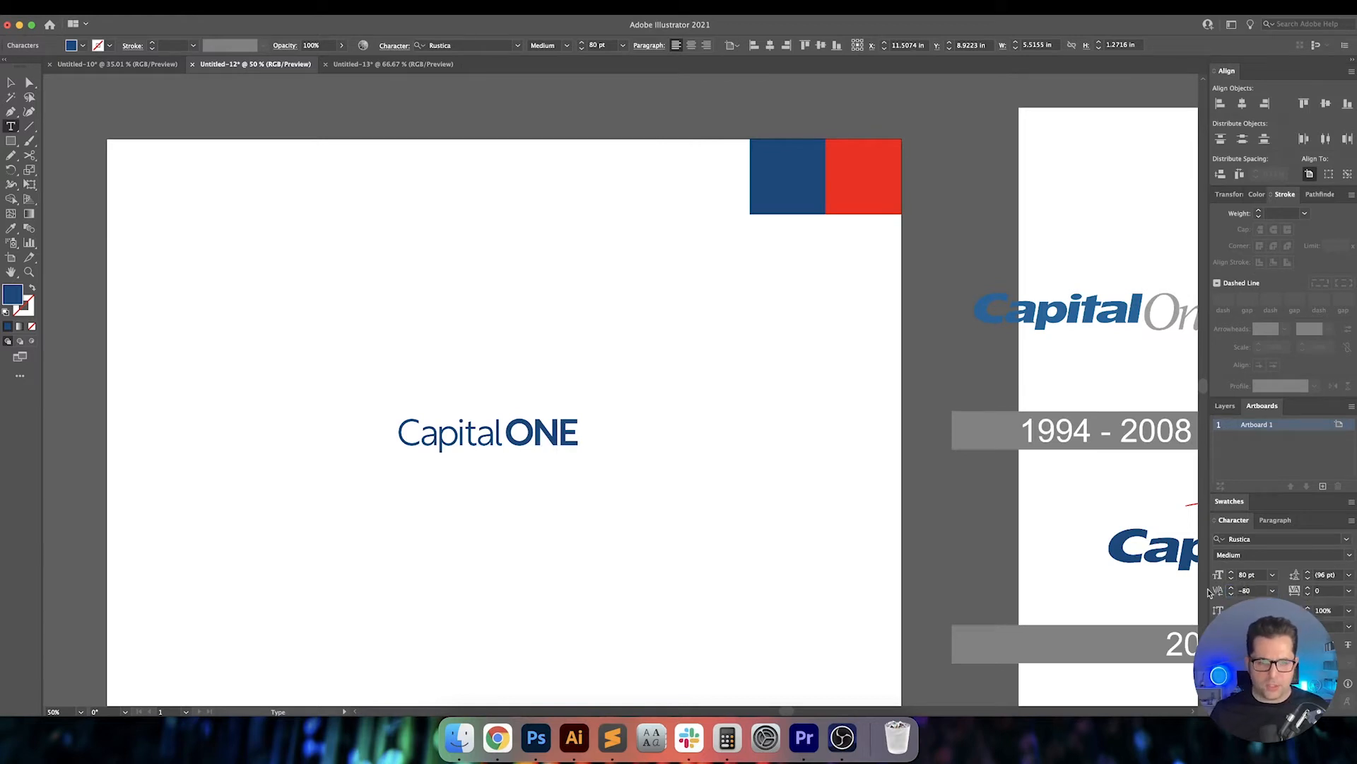
key("Escape")
left_click(842, 545)
left_click_drag(719, 516, 566, 489)
left_click_drag(763, 476, 614, 417)
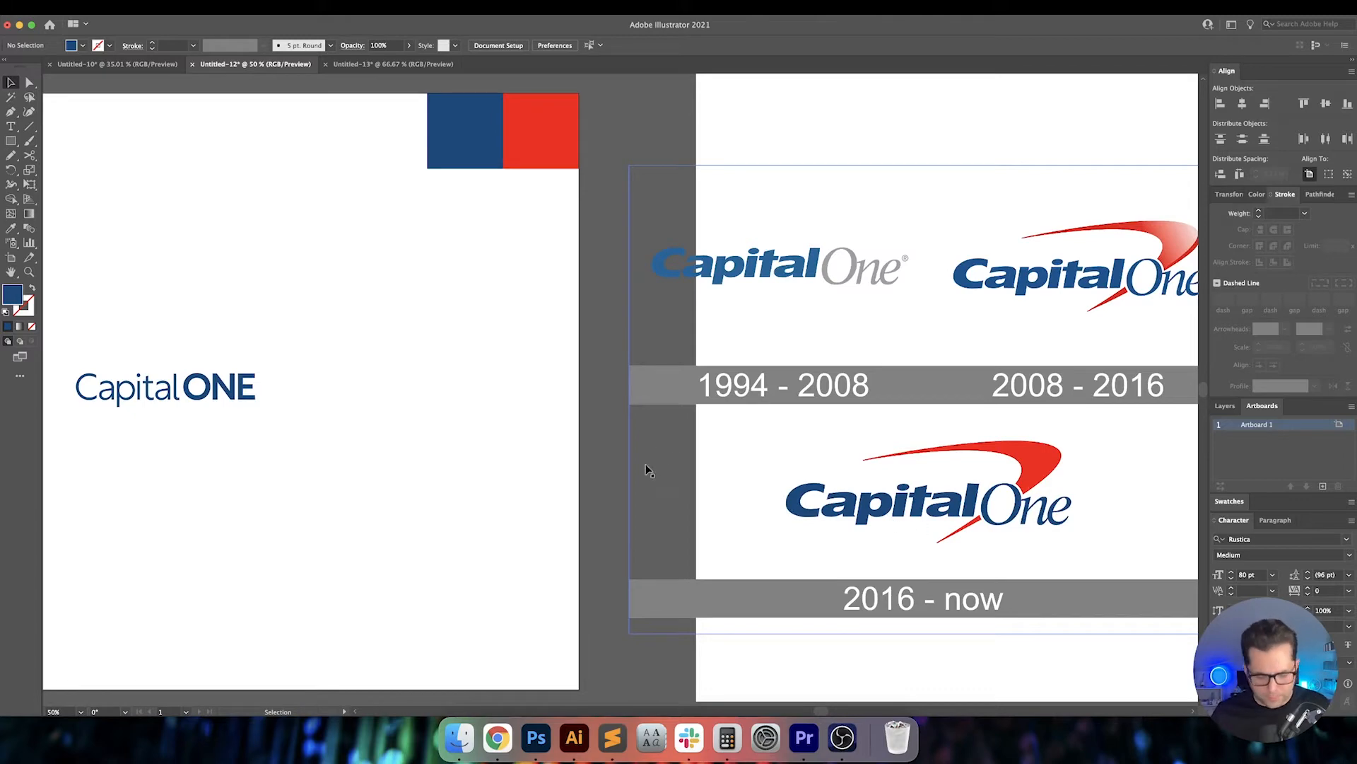
key("p")
key("shift+x")
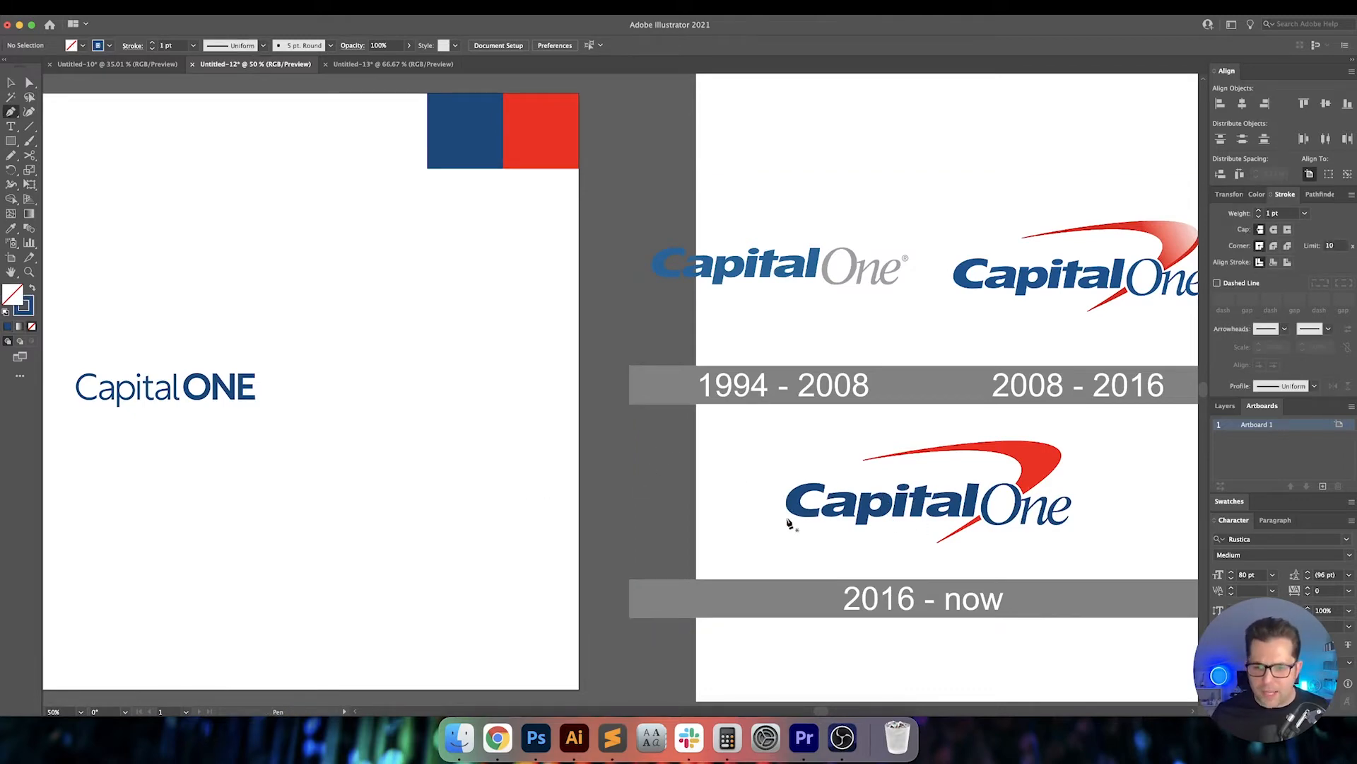
left_click_drag(796, 521, 1062, 533)
key("v")
left_click(704, 537)
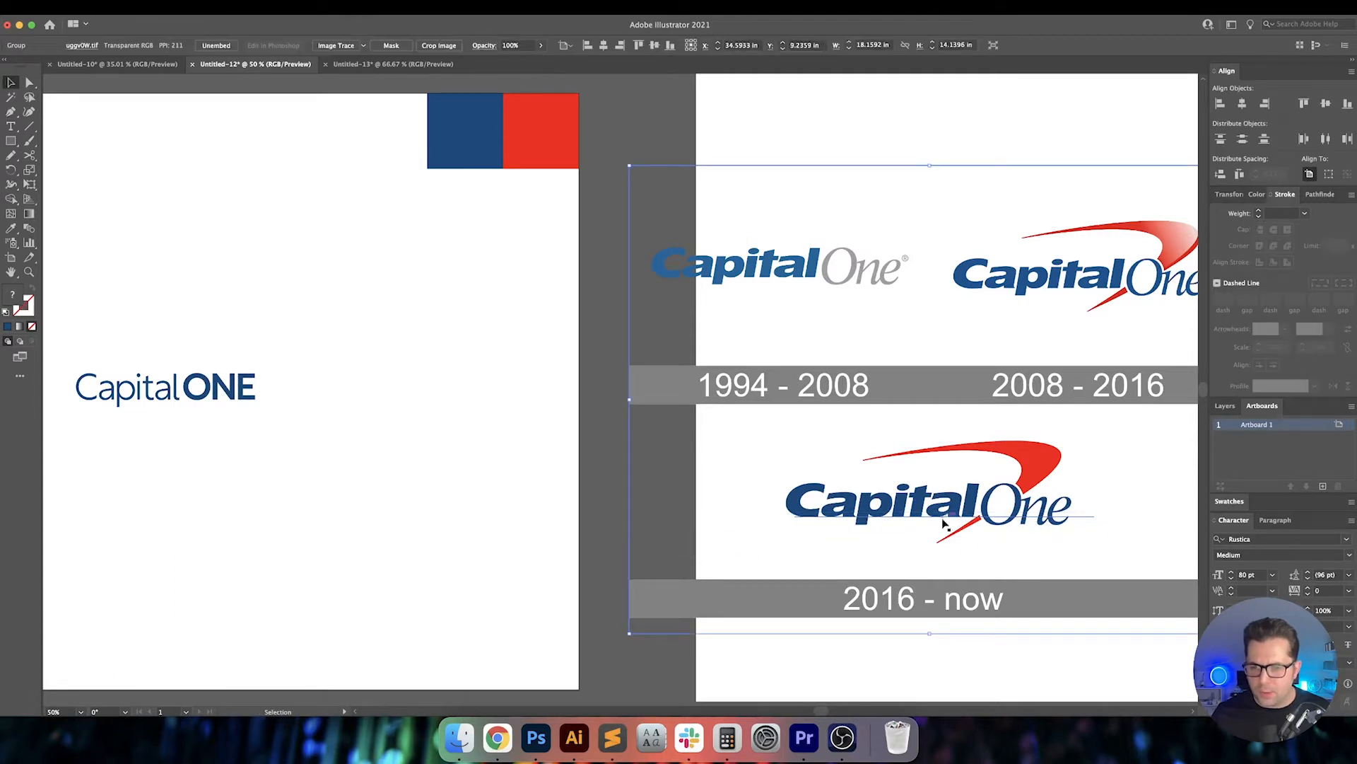
key("super+shift+a")
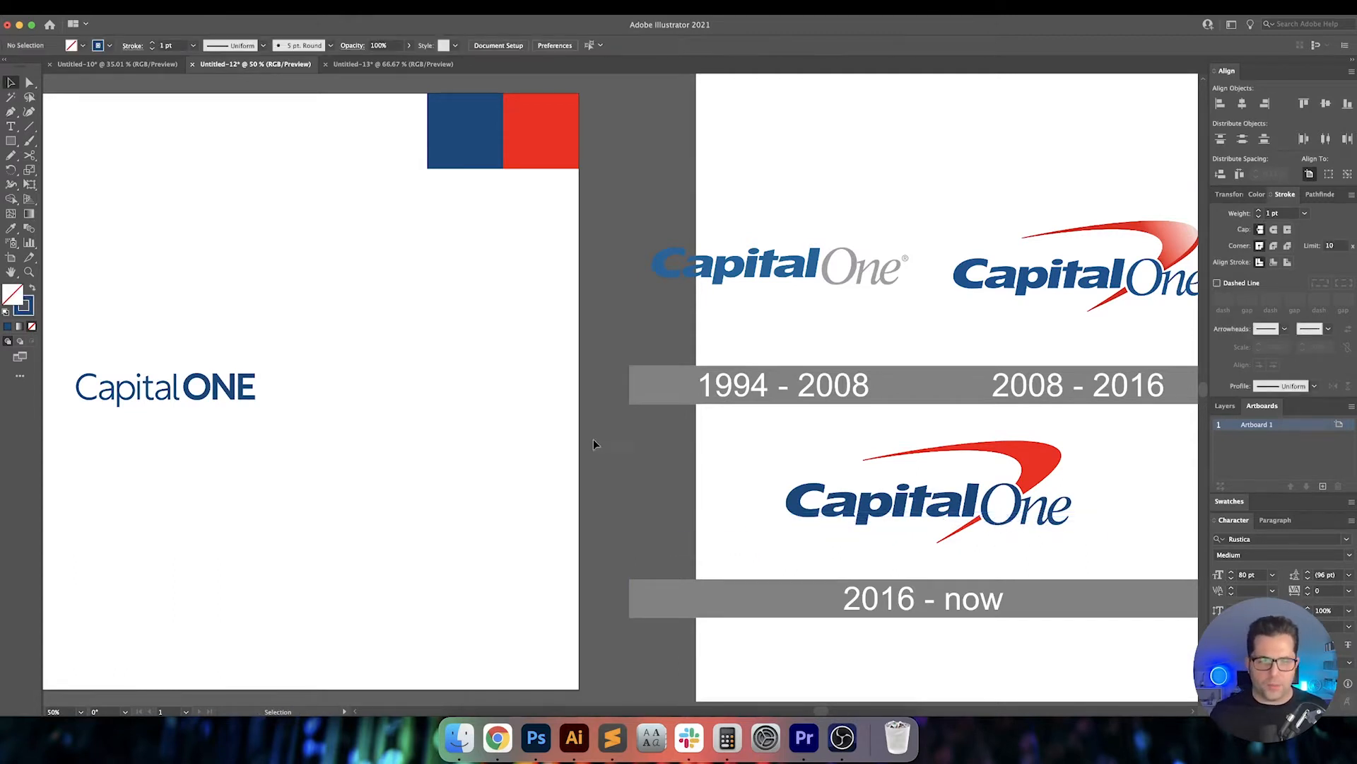
Try raising the word ONE above the baseline of Capital with a baseline shift, and deselect the text.
scroll(594, 444, "left", 10)
key("t")
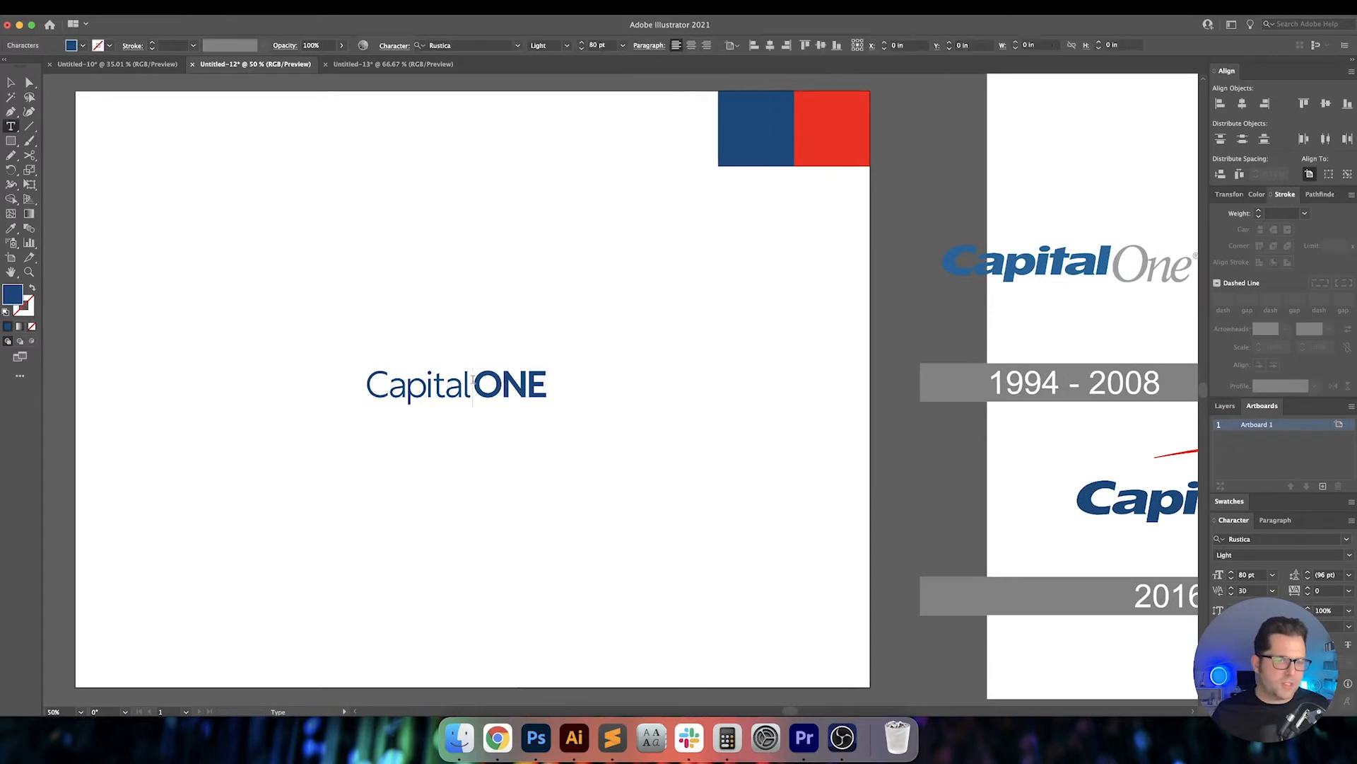
key("super+shift+Right")
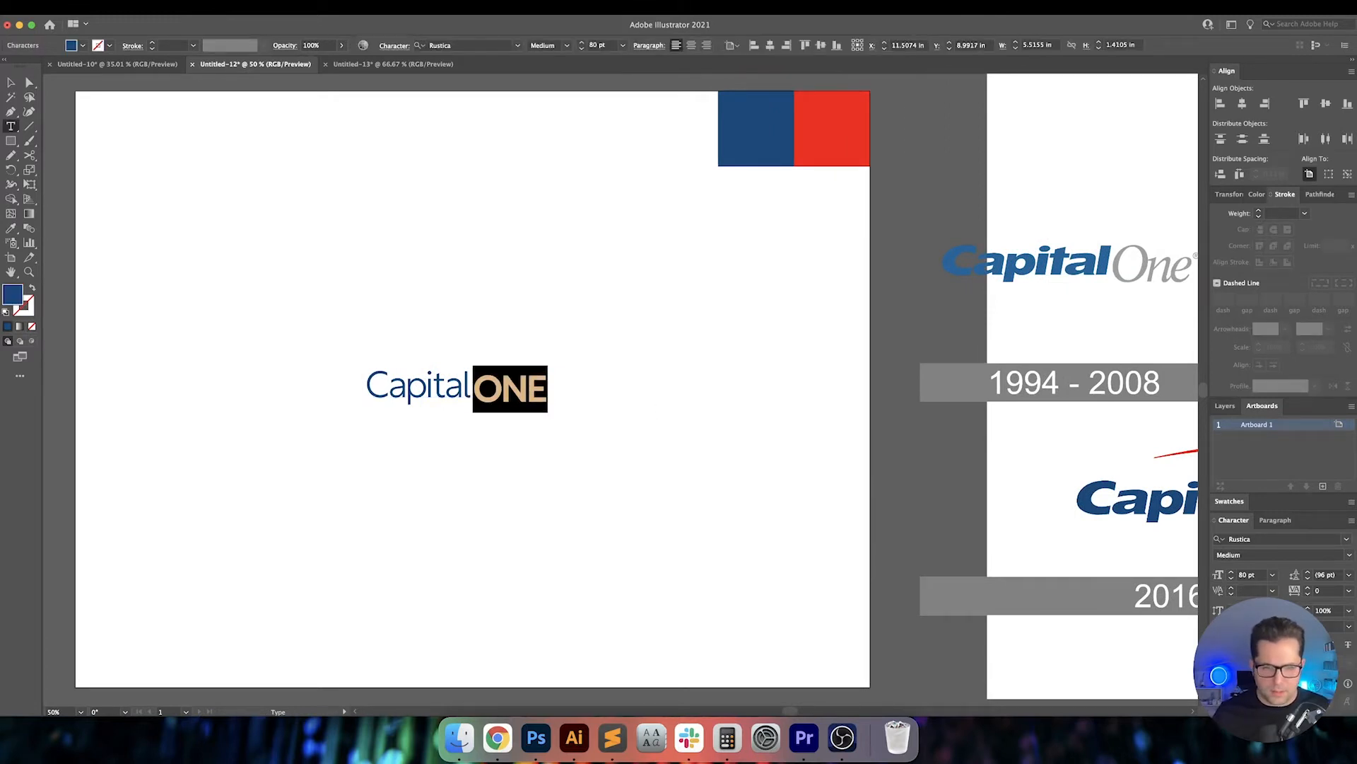
key("alt+shift+Up")
key("alt+shift+Up")
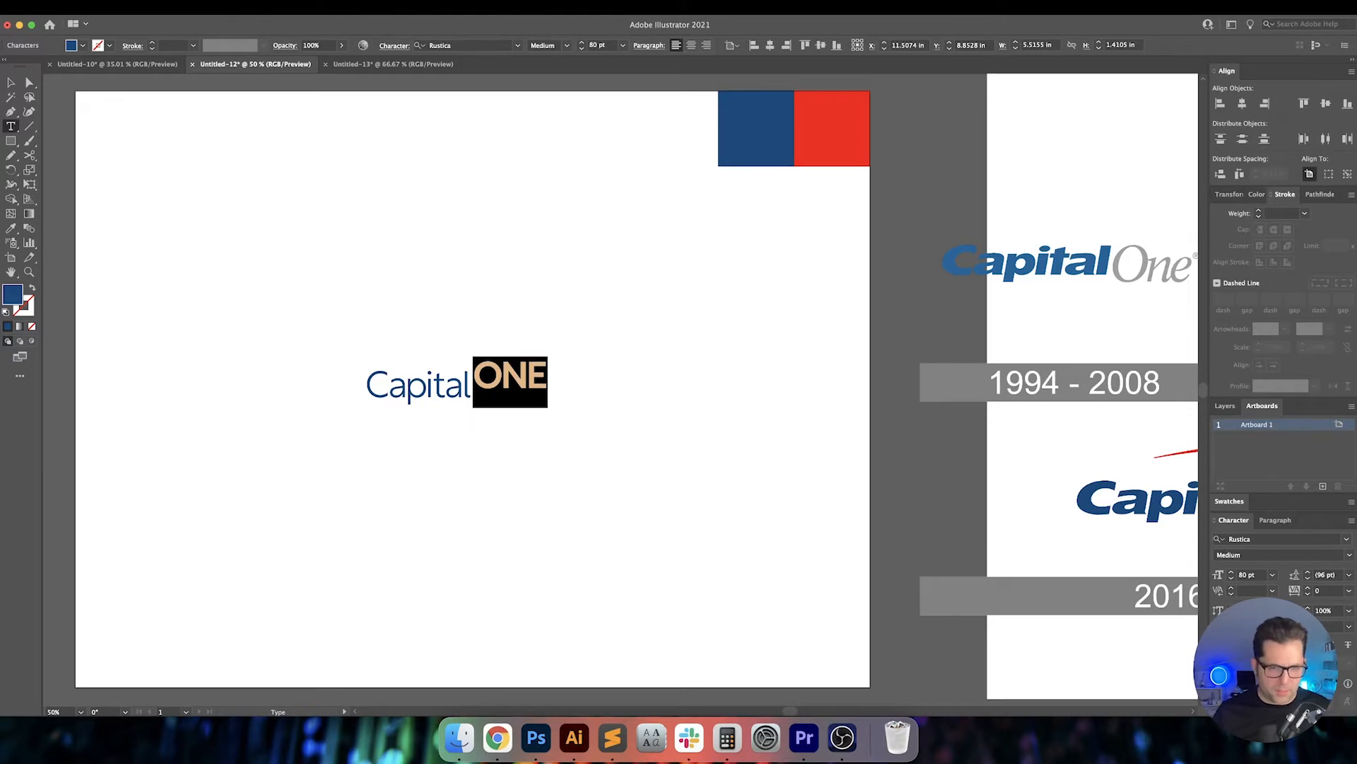
key("Escape")
left_click(681, 582)
left_click_drag(621, 514, 736, 515)
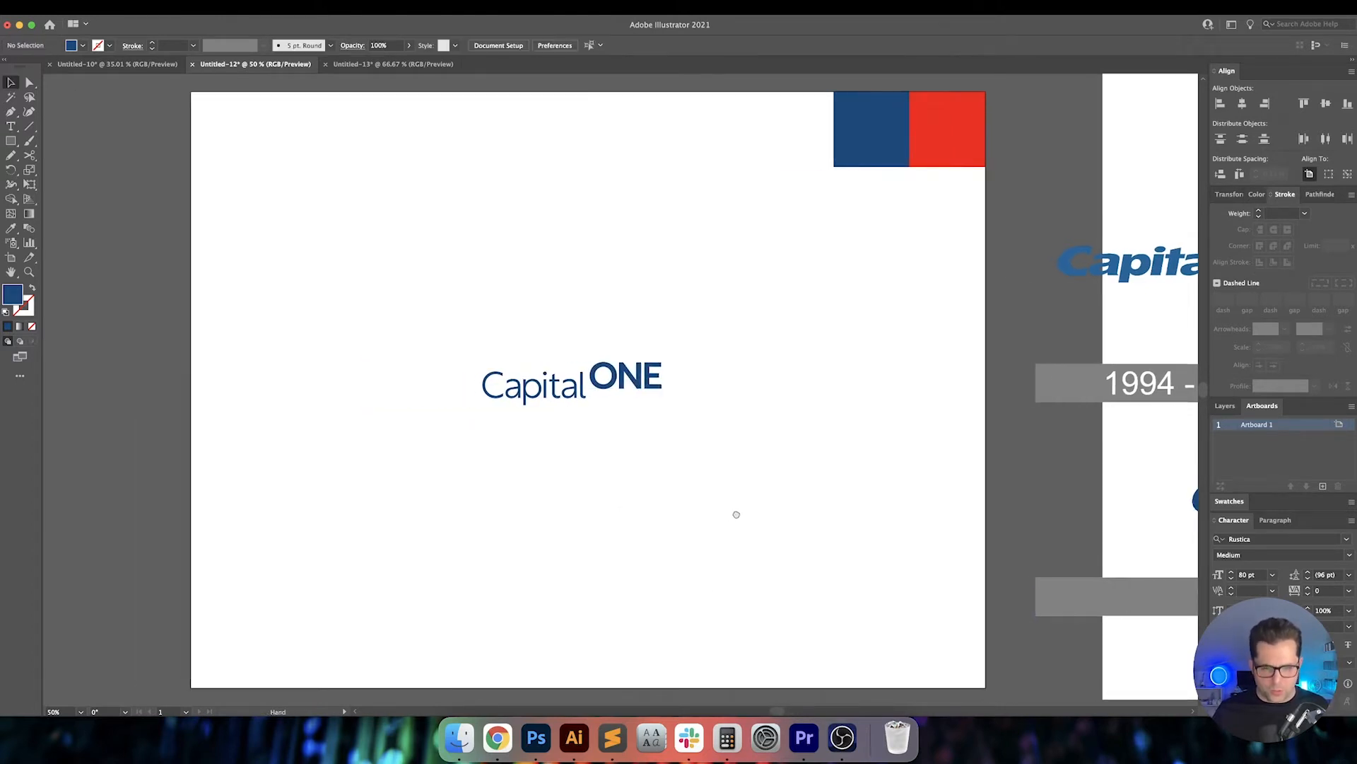
Undo the baseline shift on ONE and deselect the wordmark.
key("super+z")
key("super+z")
key("super+z")
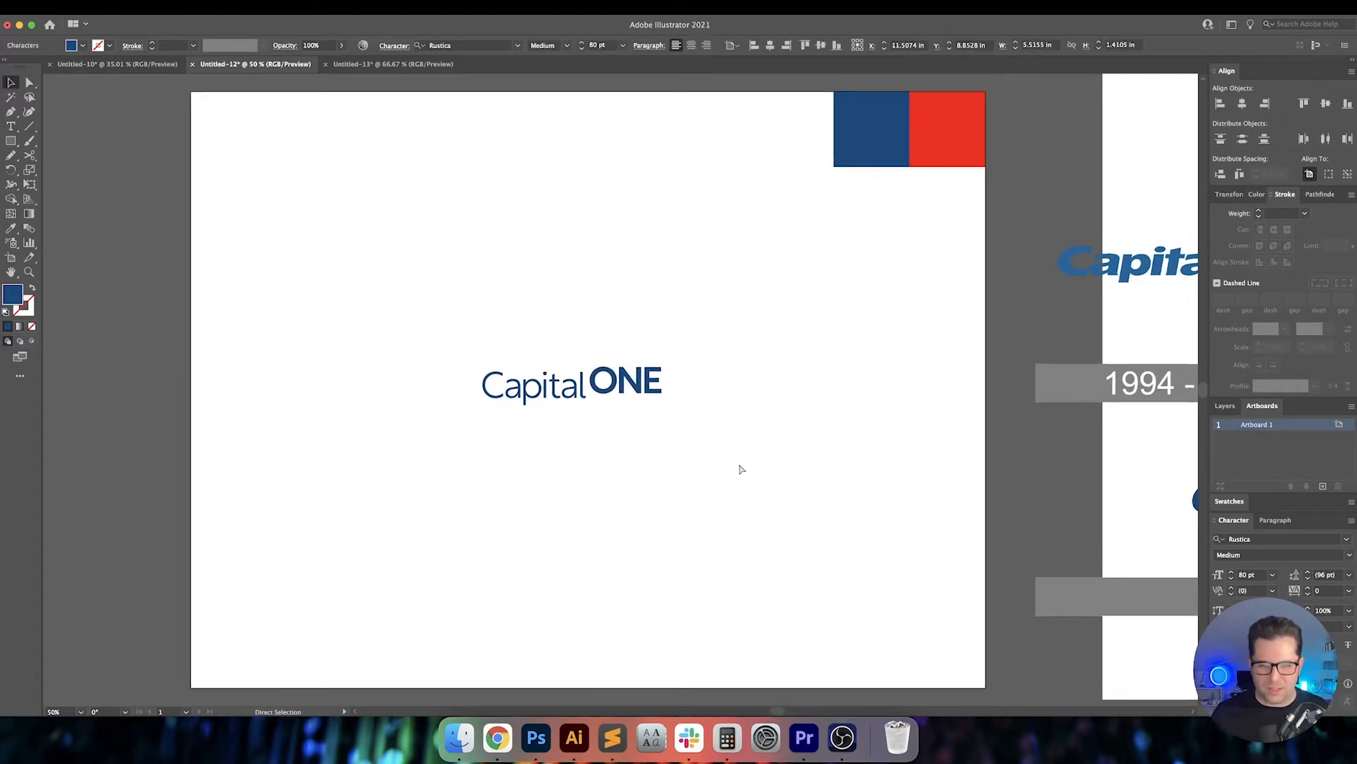
left_click(739, 465)
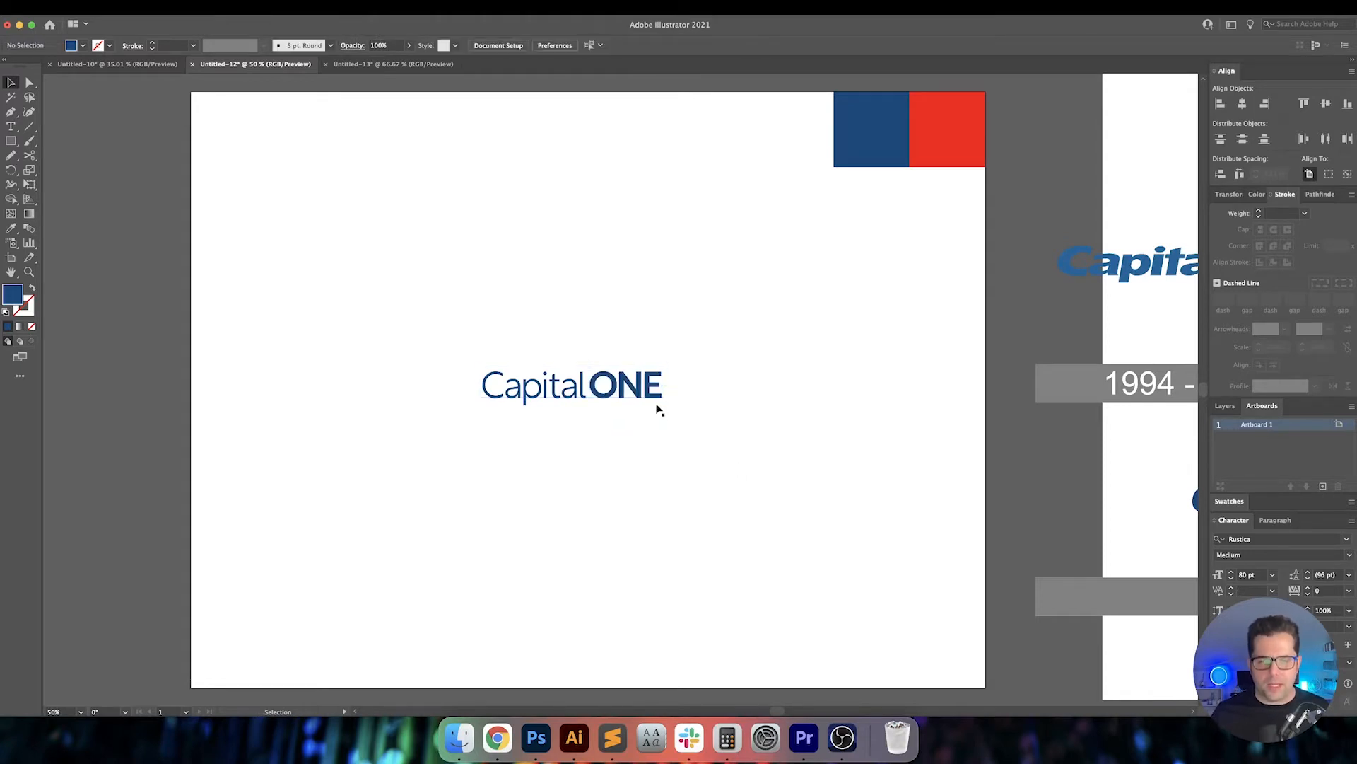
Draw a blue rectangle about 2.15 in wide and 0.13 in high beneath ONE as an underline.
left_click(657, 405, "super")
left_click(657, 405, "super")
left_click_drag(641, 429, 765, 452)
key("r")
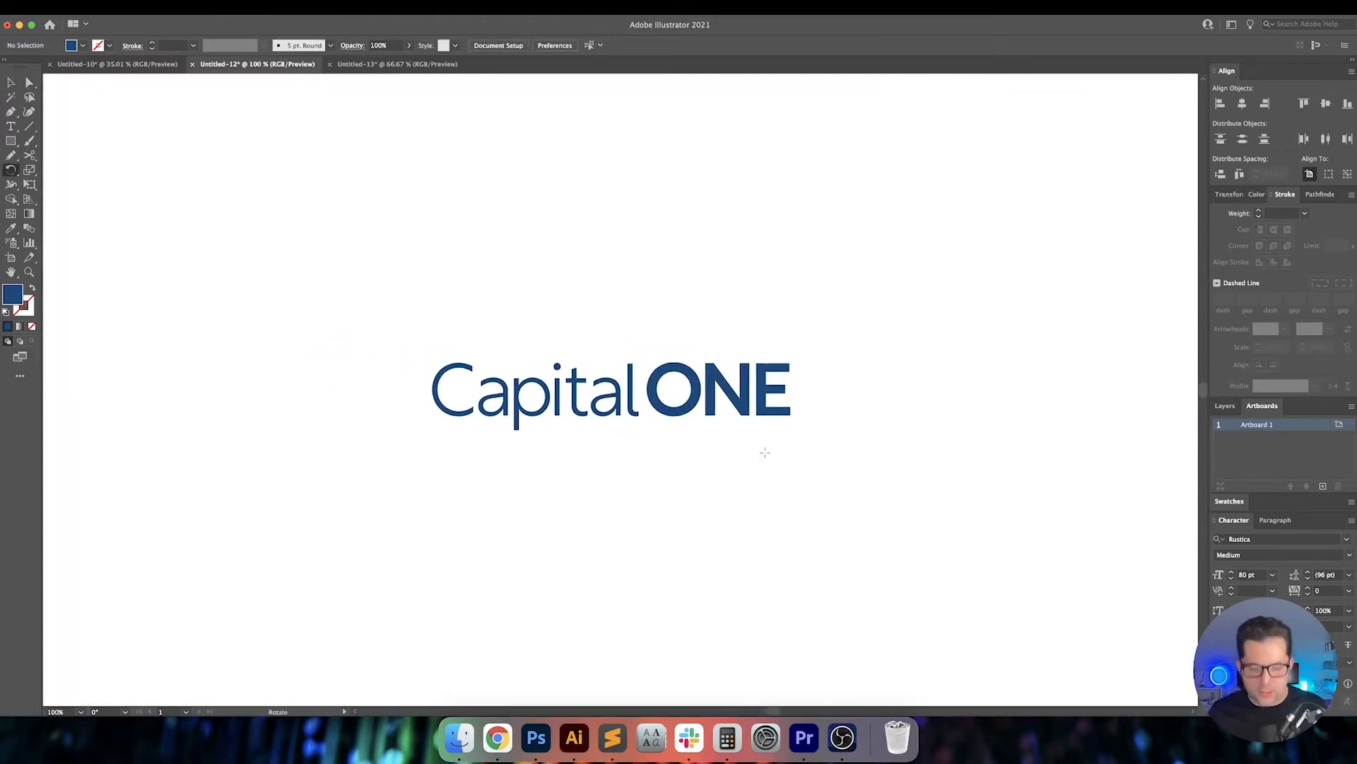
key("m")
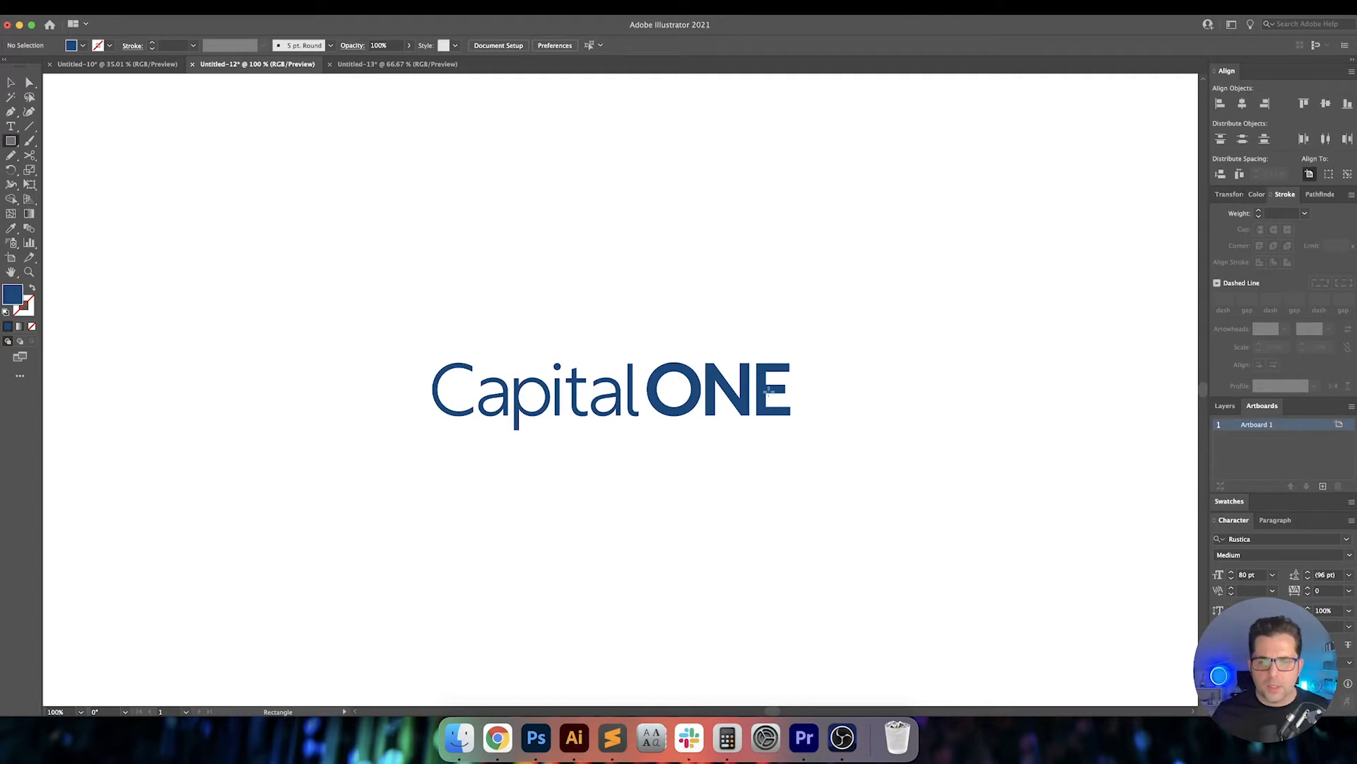
left_click_drag(791, 423, 648, 432)
key("v")
left_click(818, 442)
left_click_drag(830, 439, 637, 418)
scroll(725, 409, "down", 5)
scroll(637, 419, "up", 5)
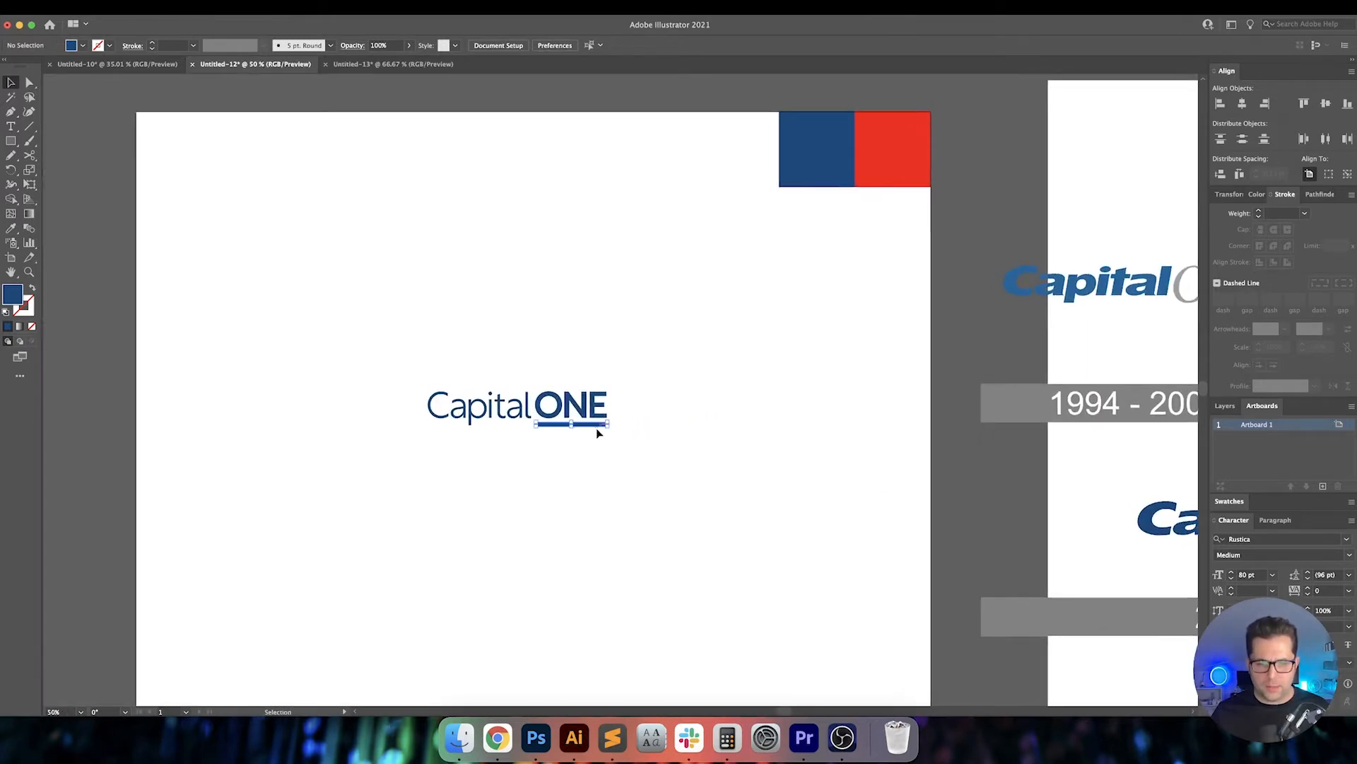
Recolor the underline bar beneath ONE with the red sampled from the artboard's red swatch, and deselect it.
left_click(596, 427)
key("i")
left_click(866, 146)
key("v")
left_click(718, 418)
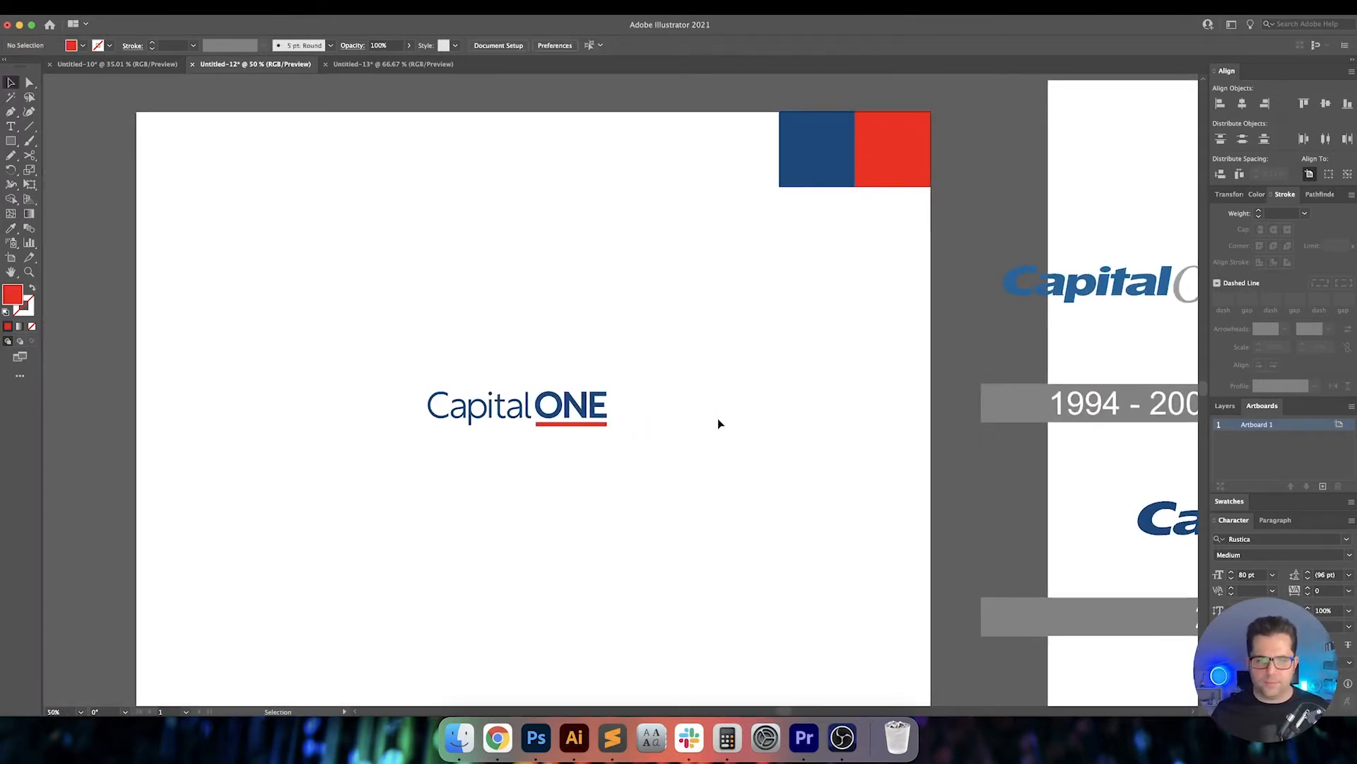
Rotate the red bar 90 degrees and place it directly below the N's first stem to compare thicknesses.
scroll(617, 428, "up", 6)
left_click(735, 423)
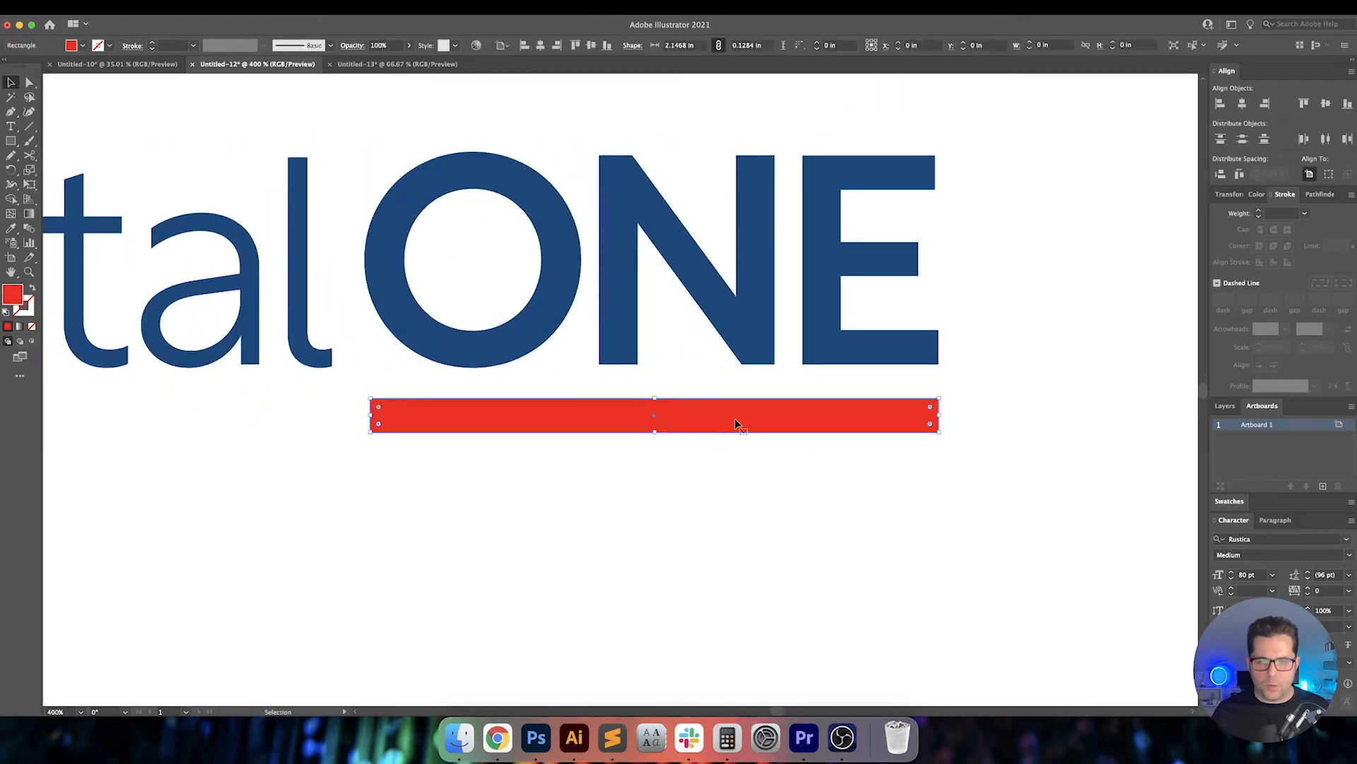
left_click_drag(687, 413, 639, 486)
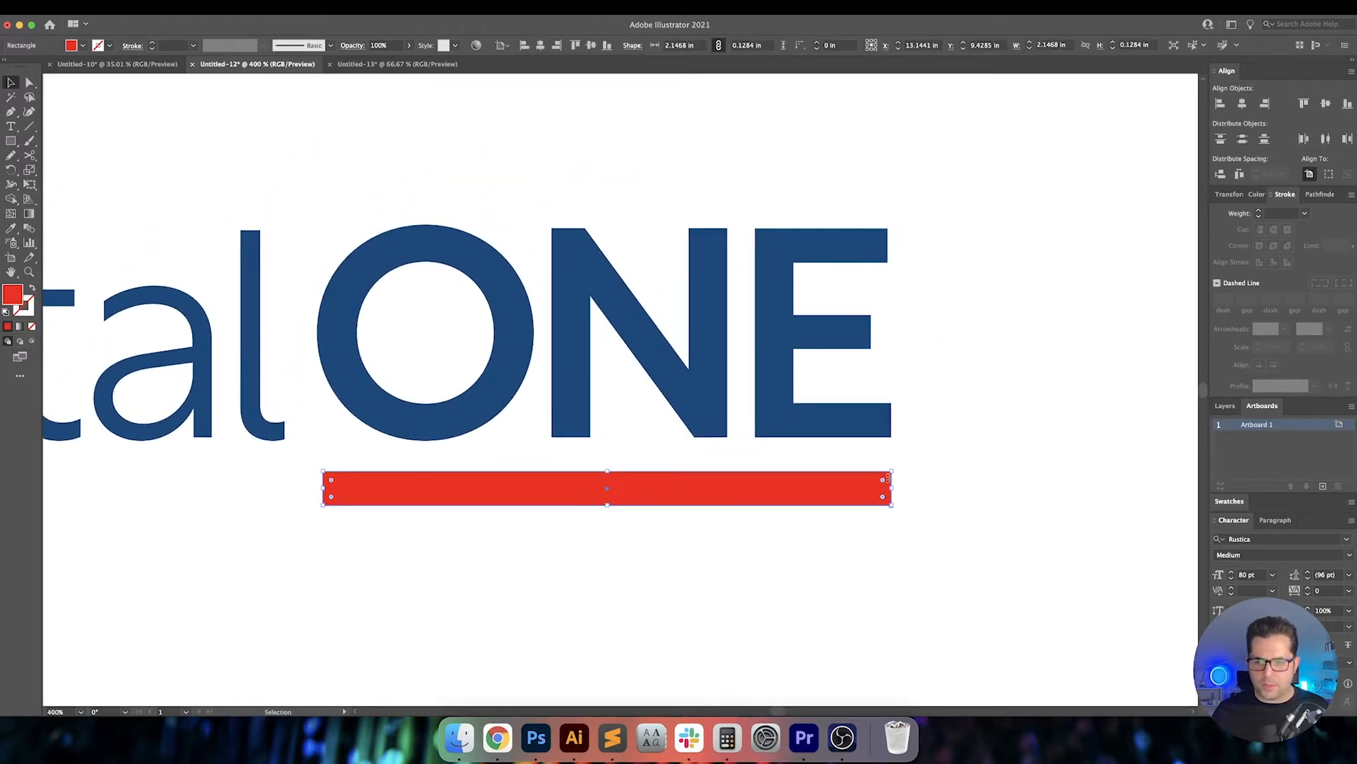
left_click_drag(896, 463, 615, 636)
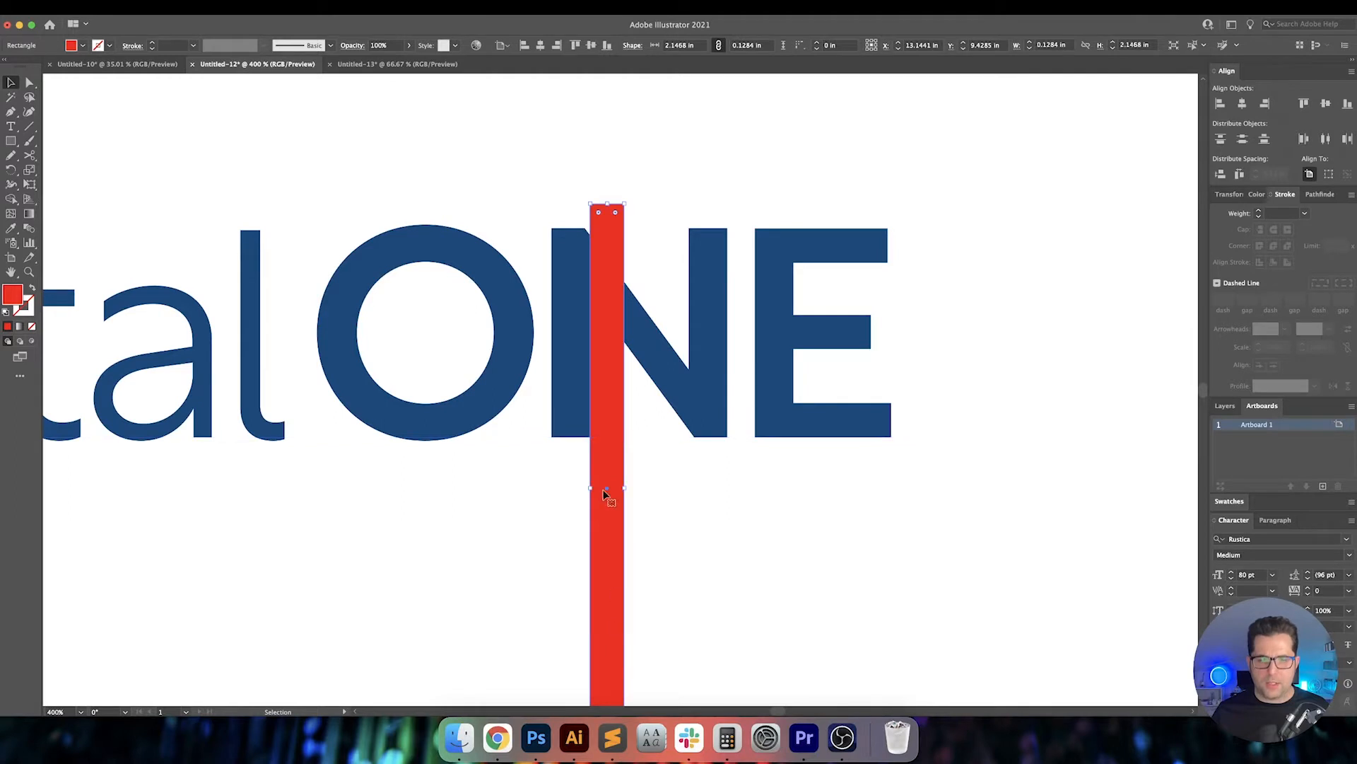
left_click_drag(604, 493, 562, 373)
scroll(559, 251, "up", 7)
left_click_drag(558, 238, 565, 396)
scroll(555, 510, "down", 7)
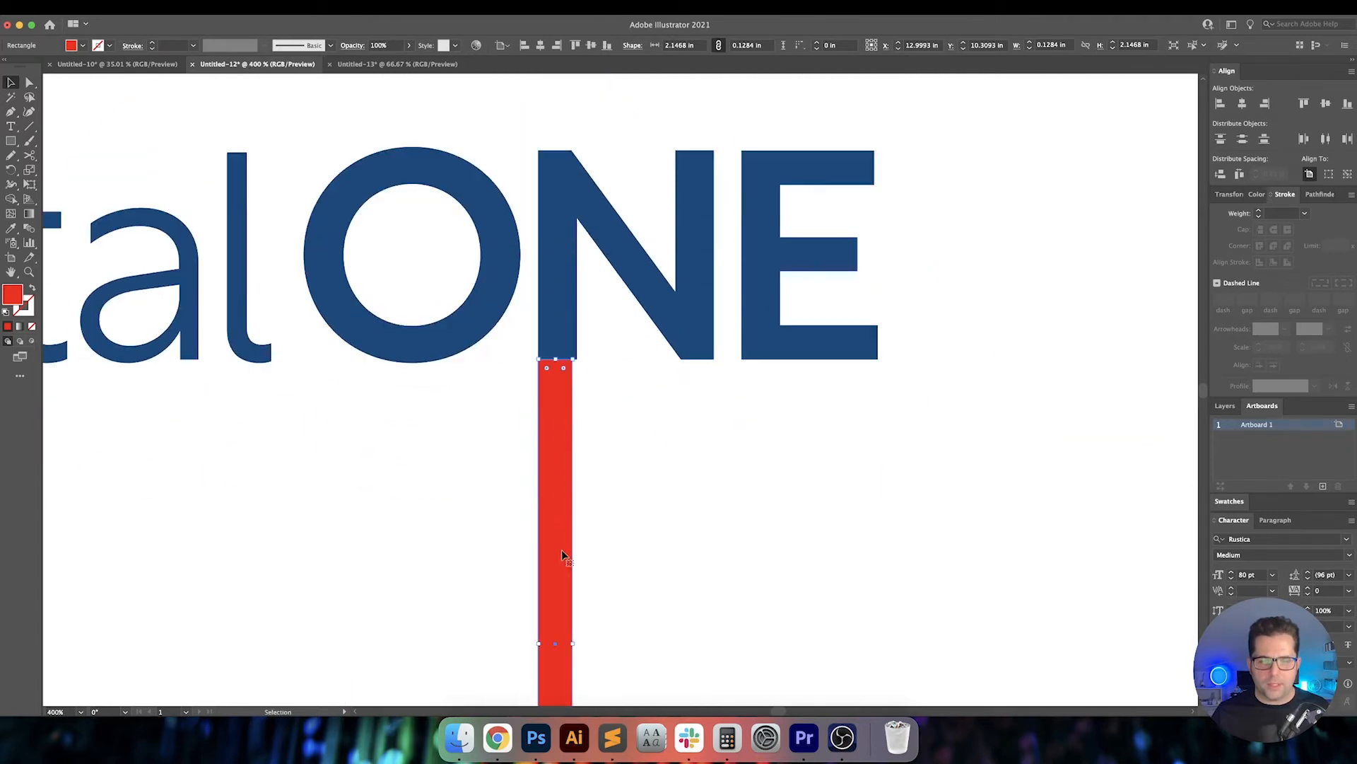
Widen the upright red bar to about 0.147 in to match the thickness of the N's stem.
left_click_drag(571, 643, 615, 433)
left_click(597, 618)
left_click(575, 255)
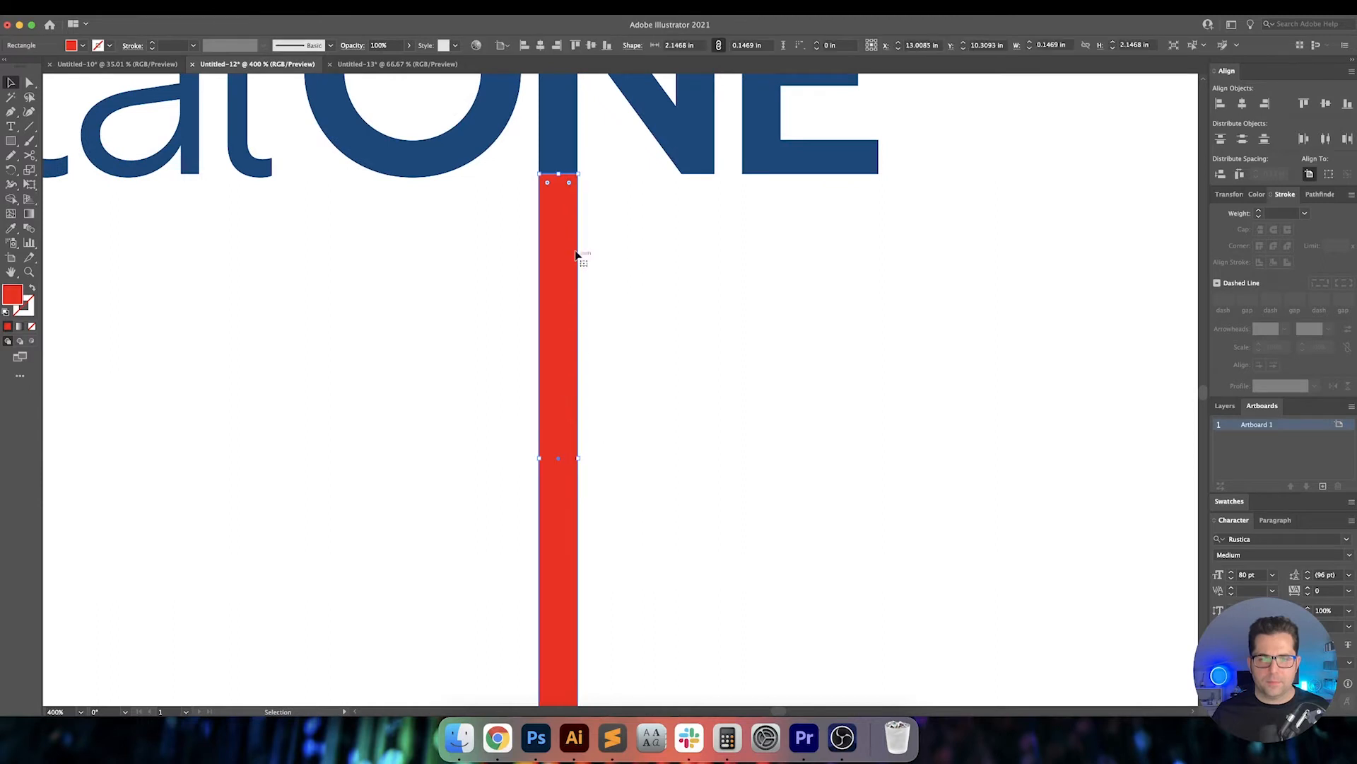
Rotate the red bar back to horizontal and place it beneath ONE with its end aligned to the E's outer edge.
left_click_drag(586, 167, 290, 444)
left_click(764, 418)
left_click(677, 337)
left_click_drag(552, 582, 592, 338)
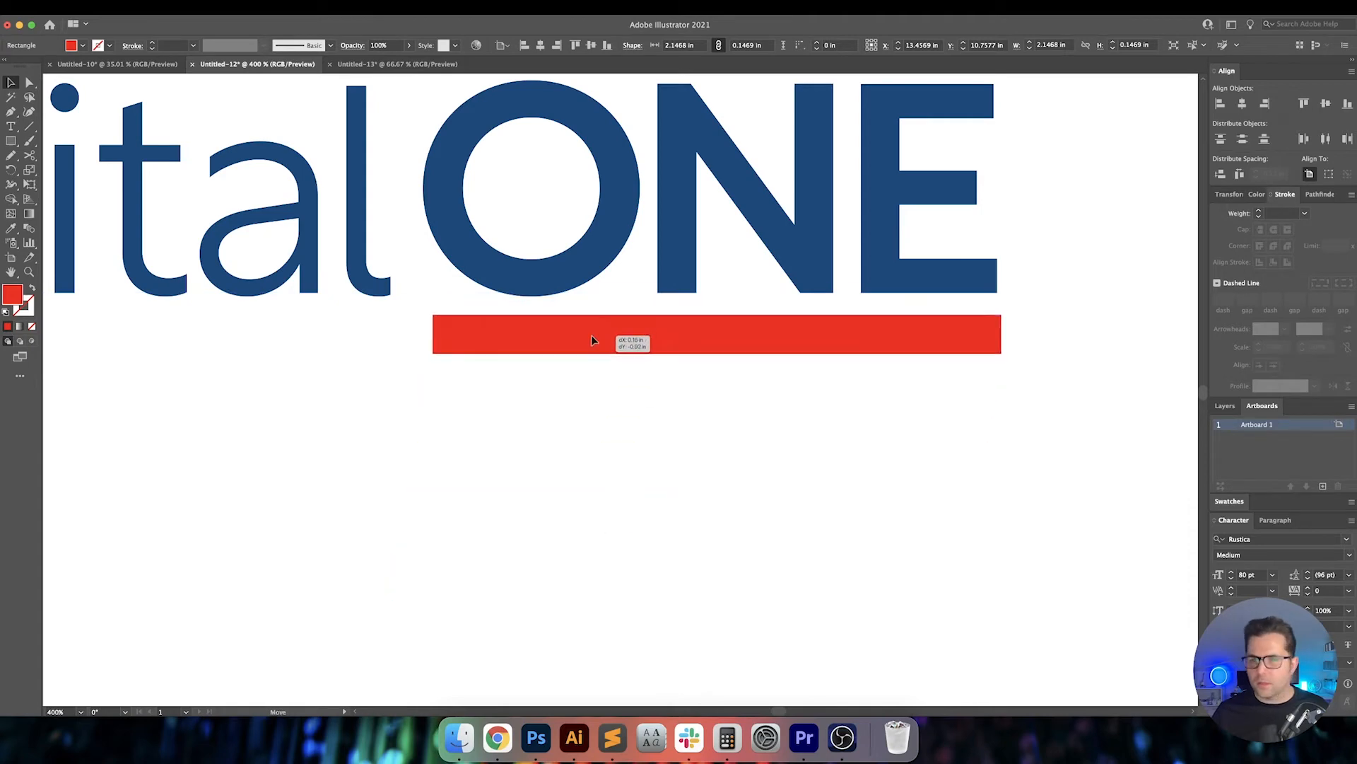
left_click(807, 225, "shift")
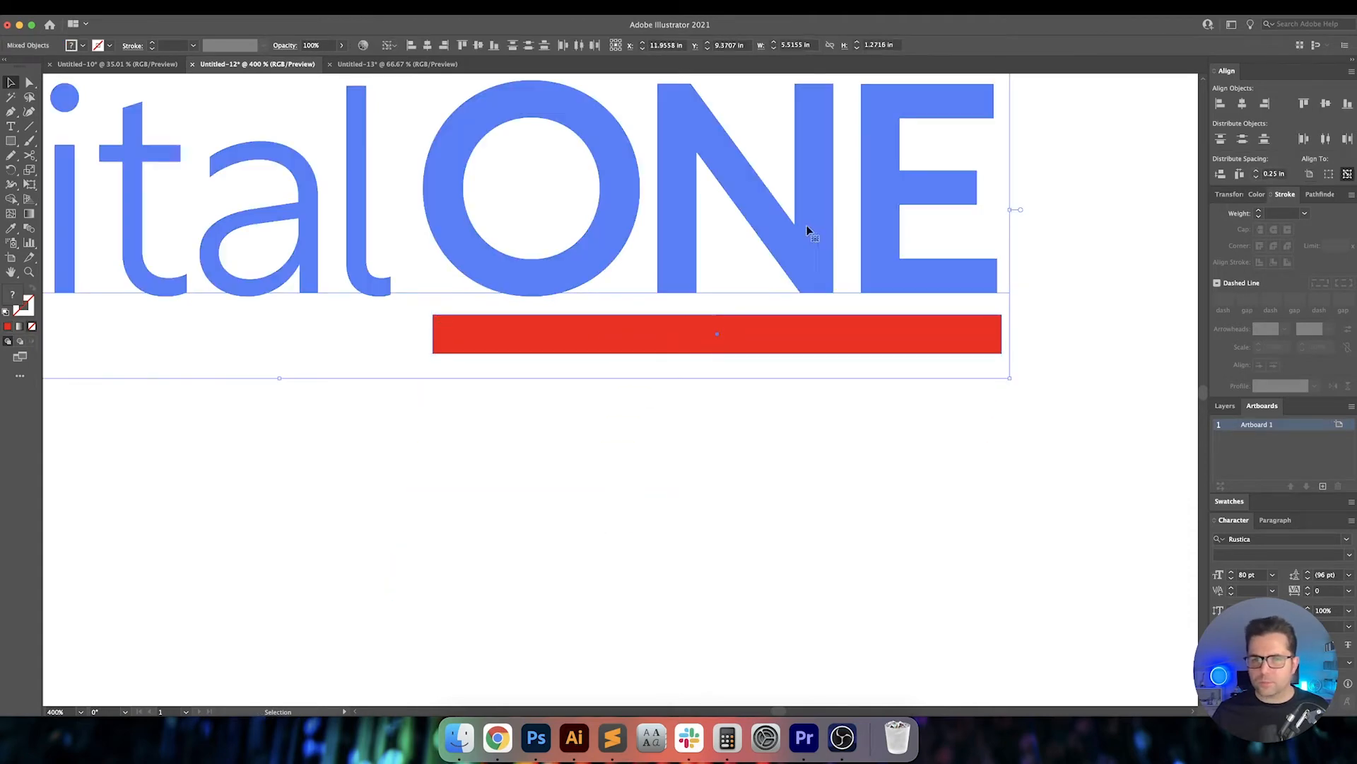
left_click(446, 46)
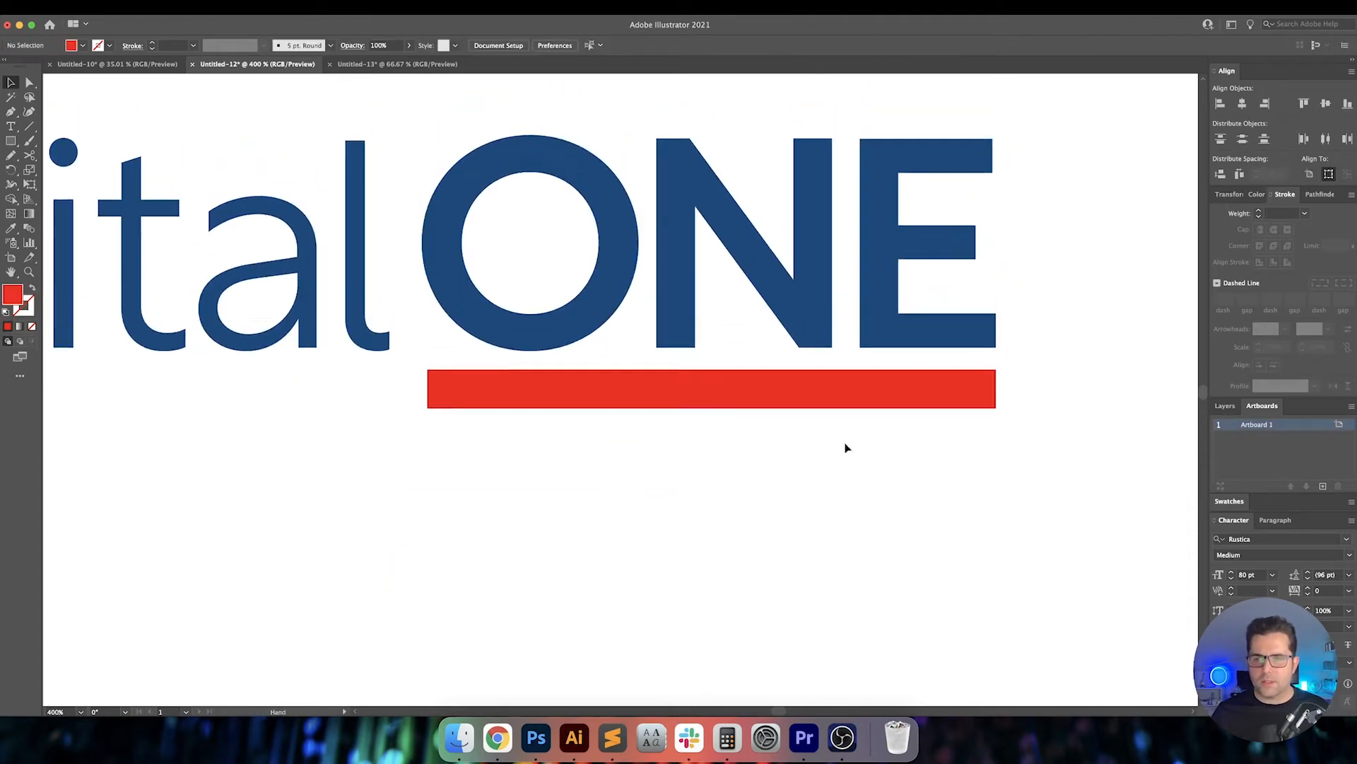
Distribute the red bar vertically below the wordmark as key object, with a spacing of 0.0625 in.
left_click(794, 387)
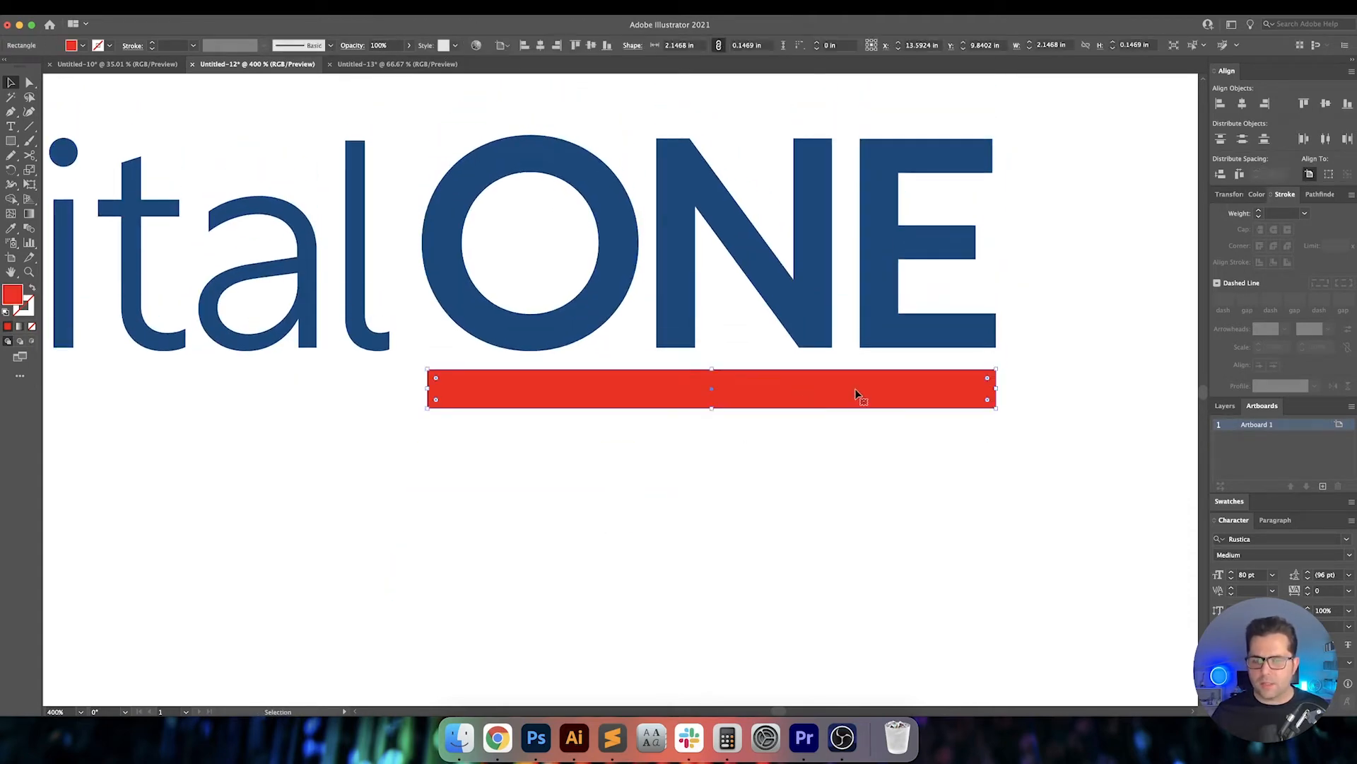
left_click(944, 322, "shift")
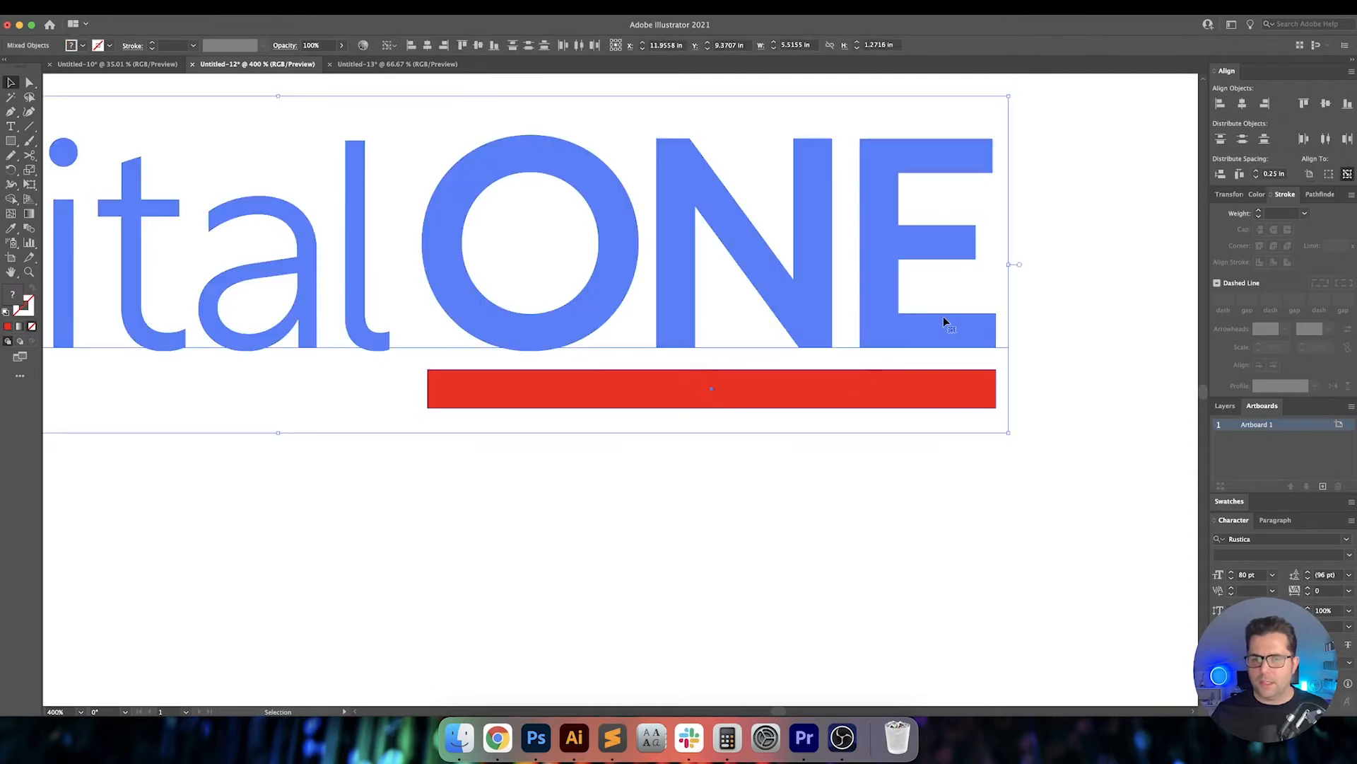
left_click(1240, 174)
left_click(1275, 173)
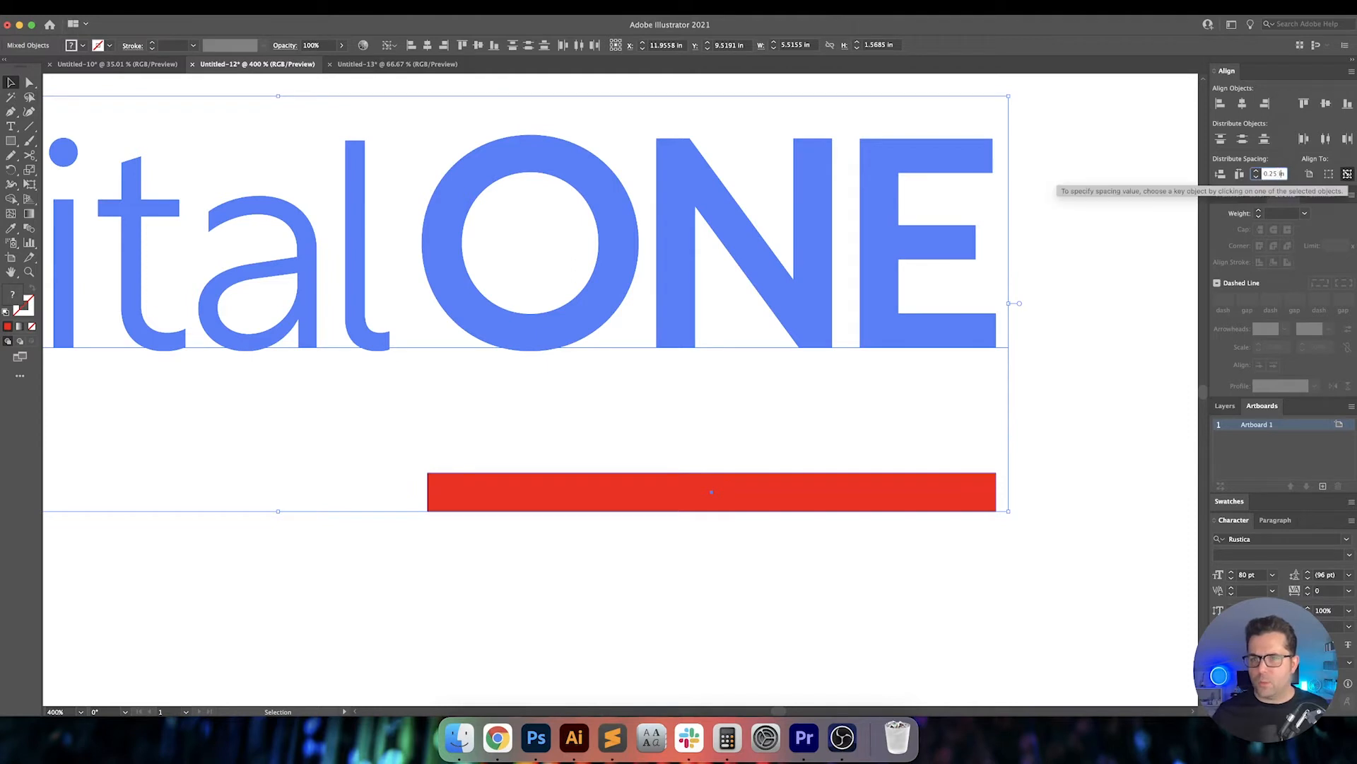
type("0.0625")
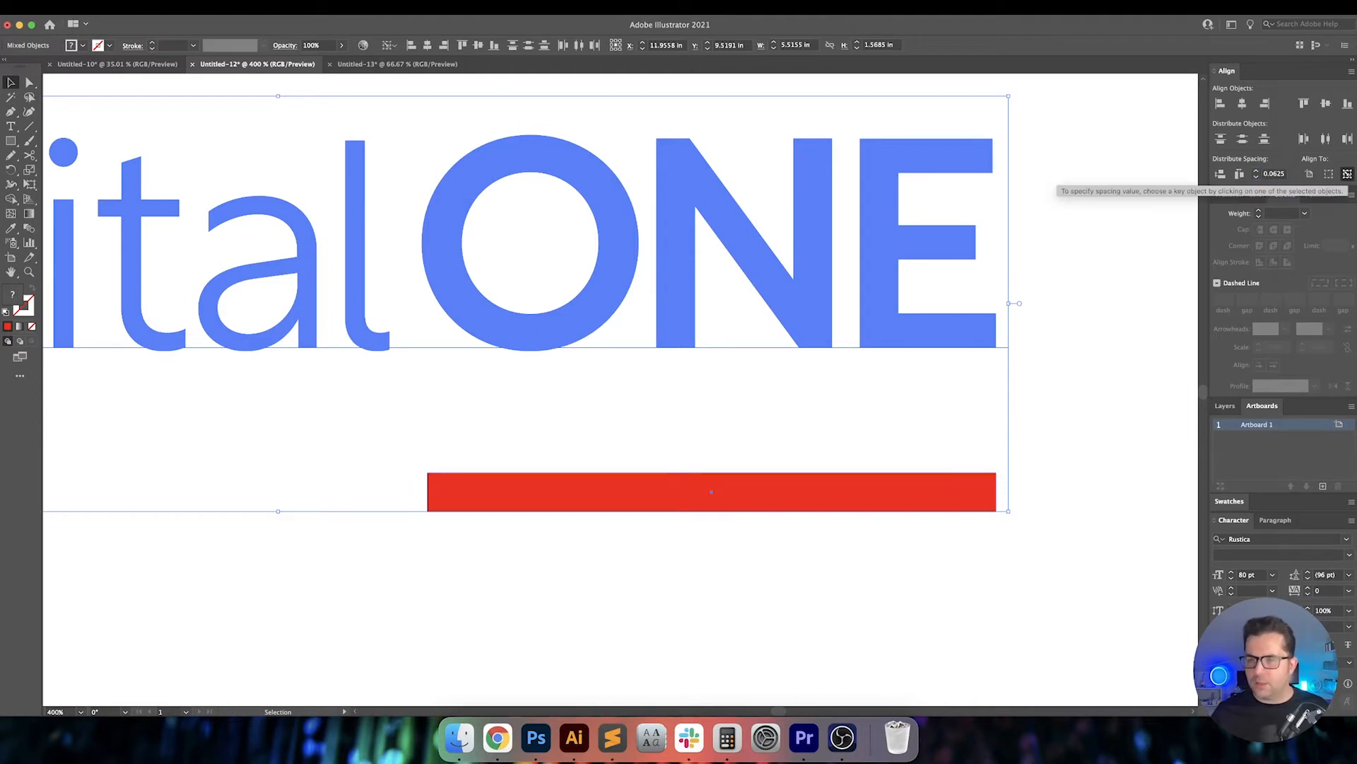
left_click(1222, 176)
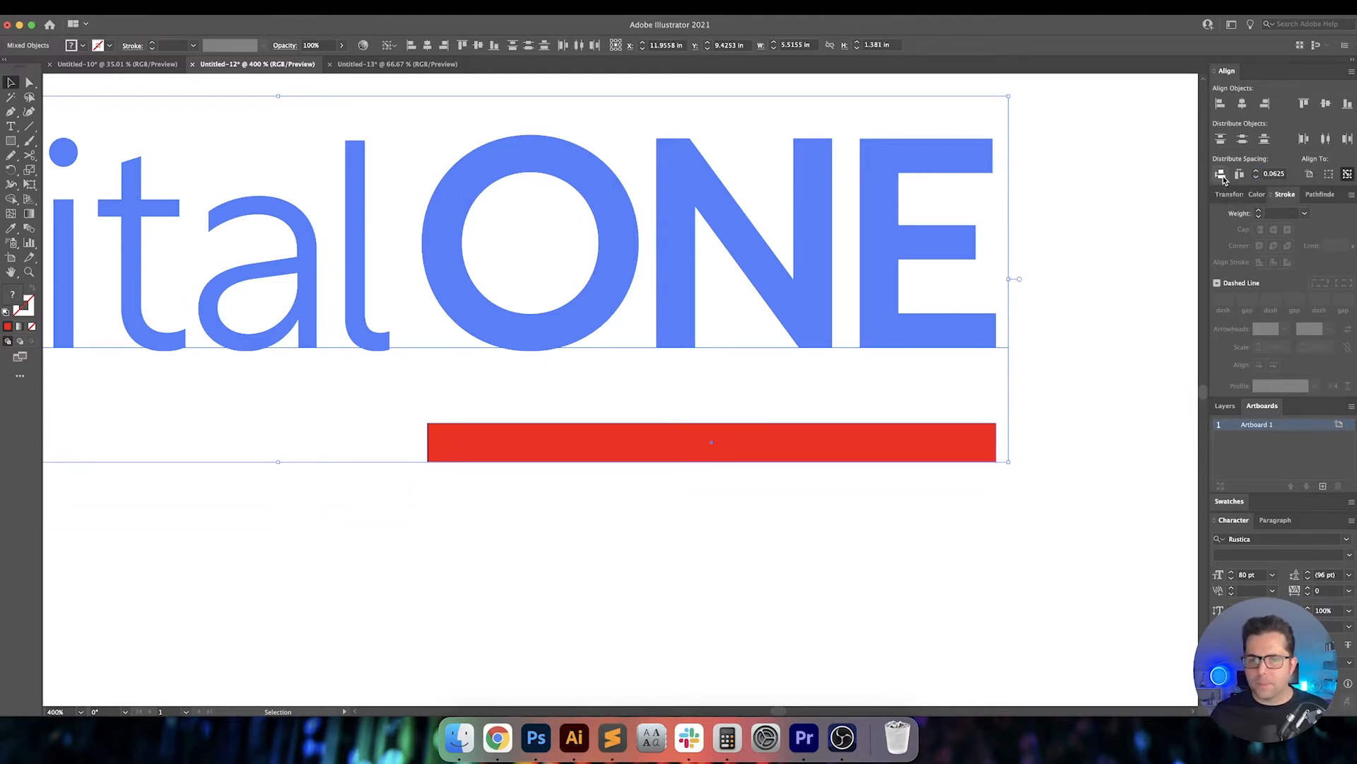
Move the red bar up closer beneath ONE by eye, and deselect it.
left_click(1110, 345)
left_click_drag(912, 456, 920, 412)
scroll(637, 410, "up", 1)
scroll(637, 410, "left", 1)
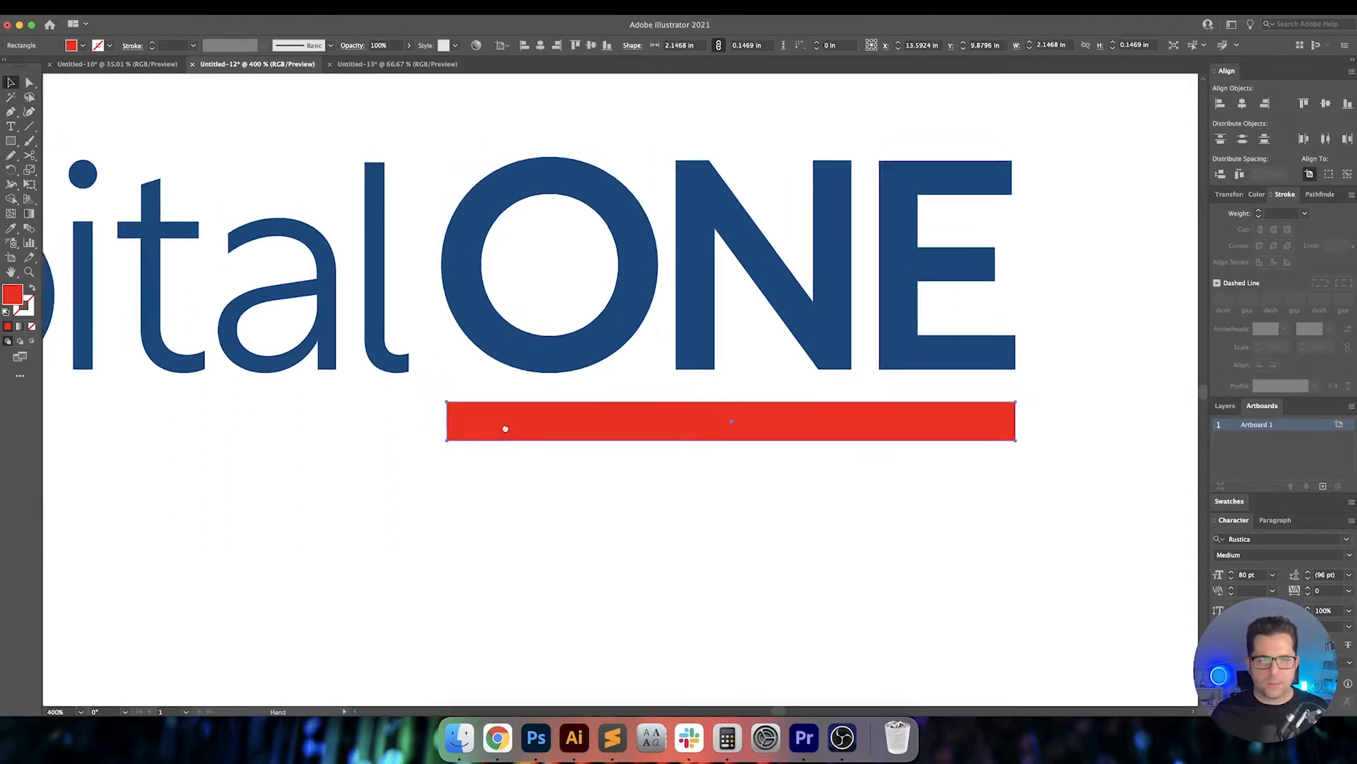
left_click(419, 347)
left_click(389, 524)
scroll(506, 552, "left", 2)
scroll(507, 551, "up", 1)
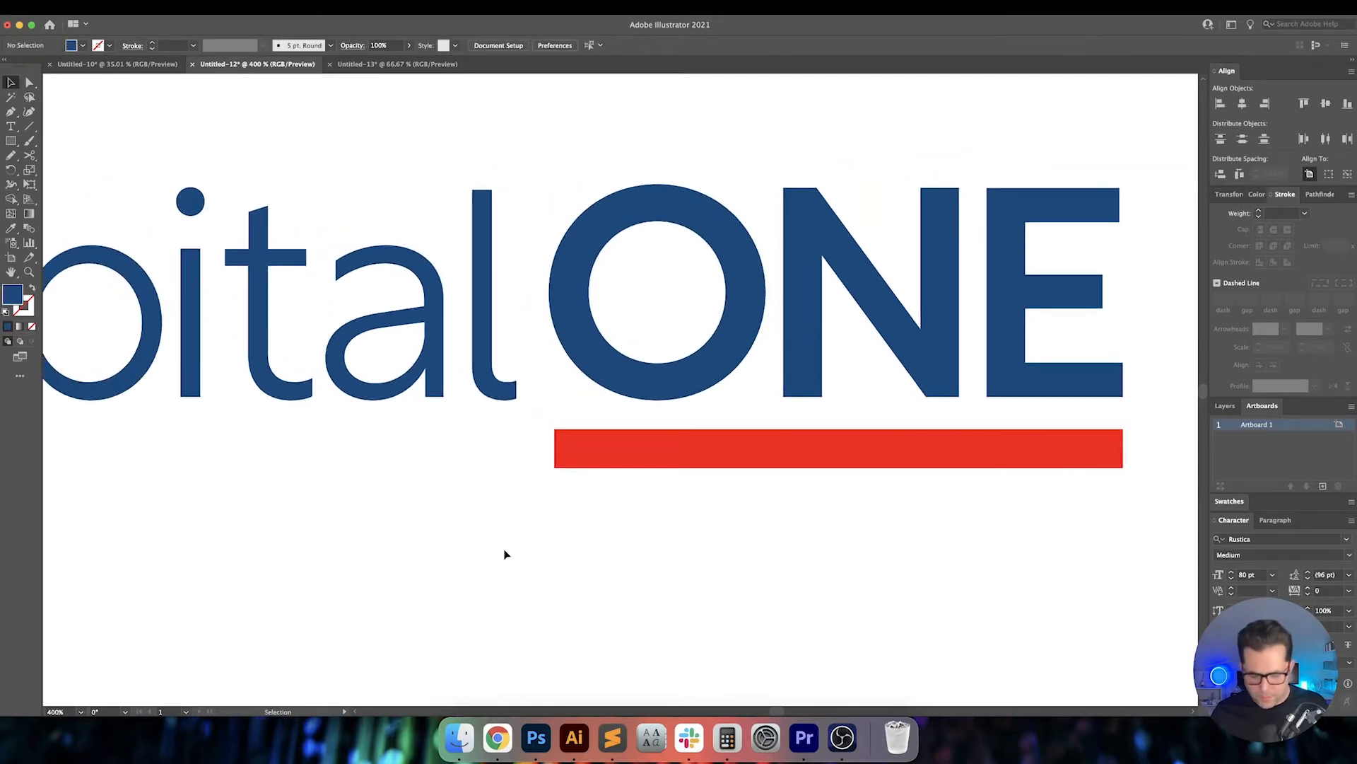
Draw a vertical stroke about 0.35 in long touching the O's outer curve as an alignment guide.
key("p")
key("shift+x")
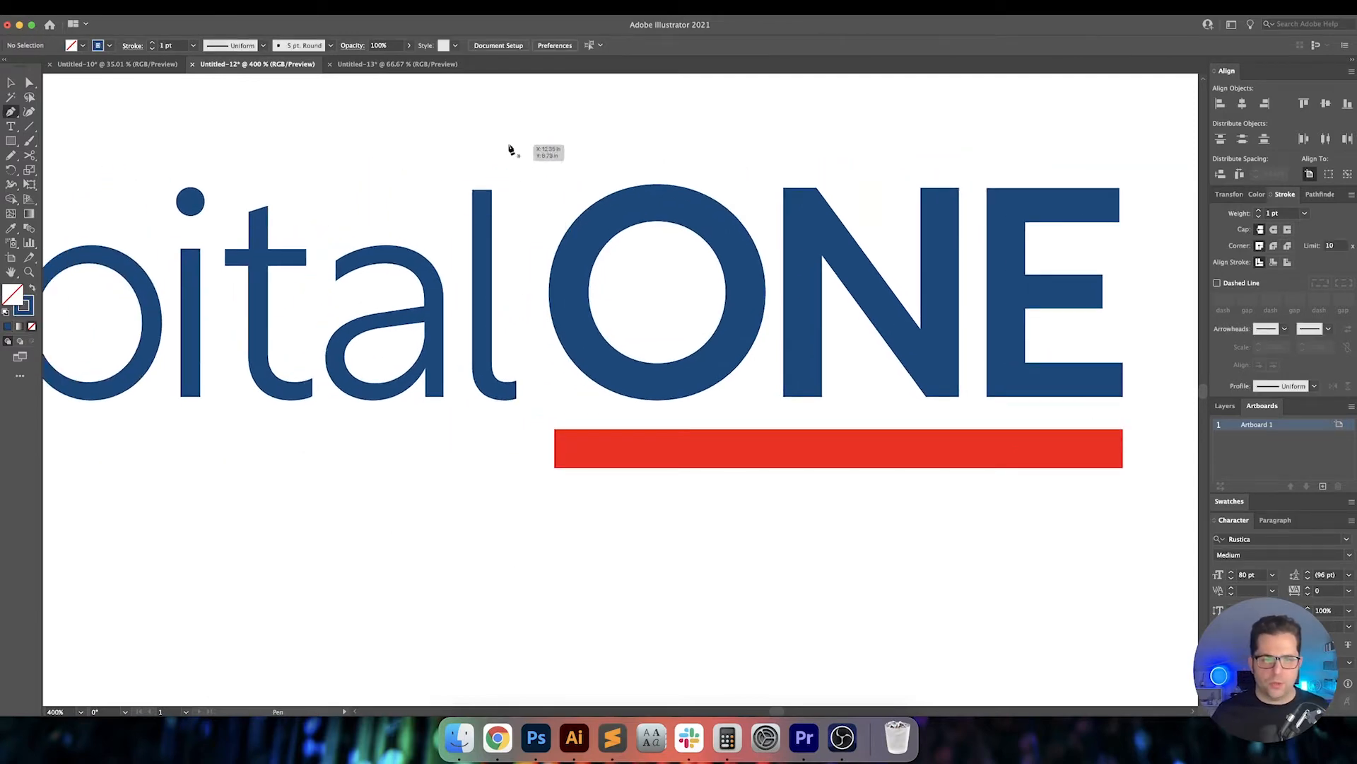
left_click(549, 263)
left_click(549, 355)
key("v")
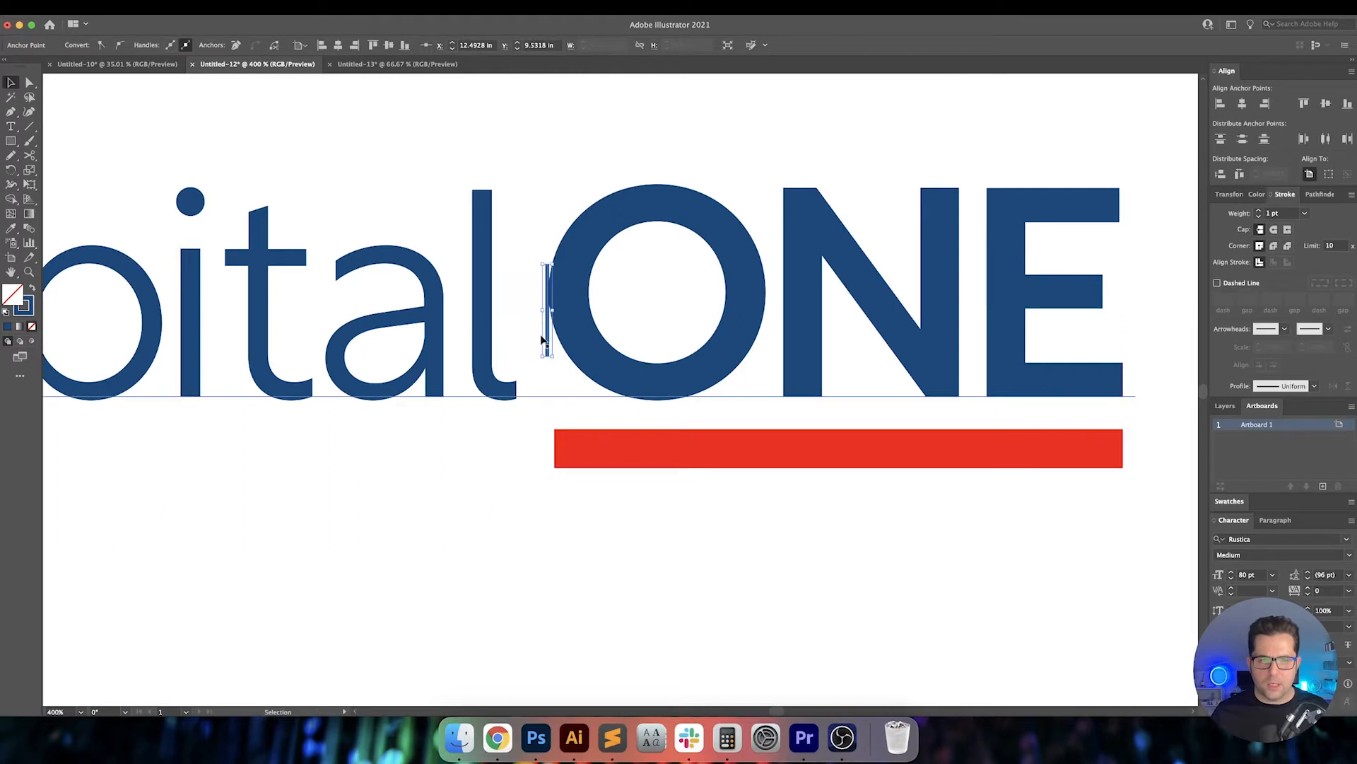
scroll(540, 336, "up", 2)
mouse_move(559, 340)
left_mouse_down()
mouse_move(538, 341)
mouse_move(559, 343)
left_mouse_up()
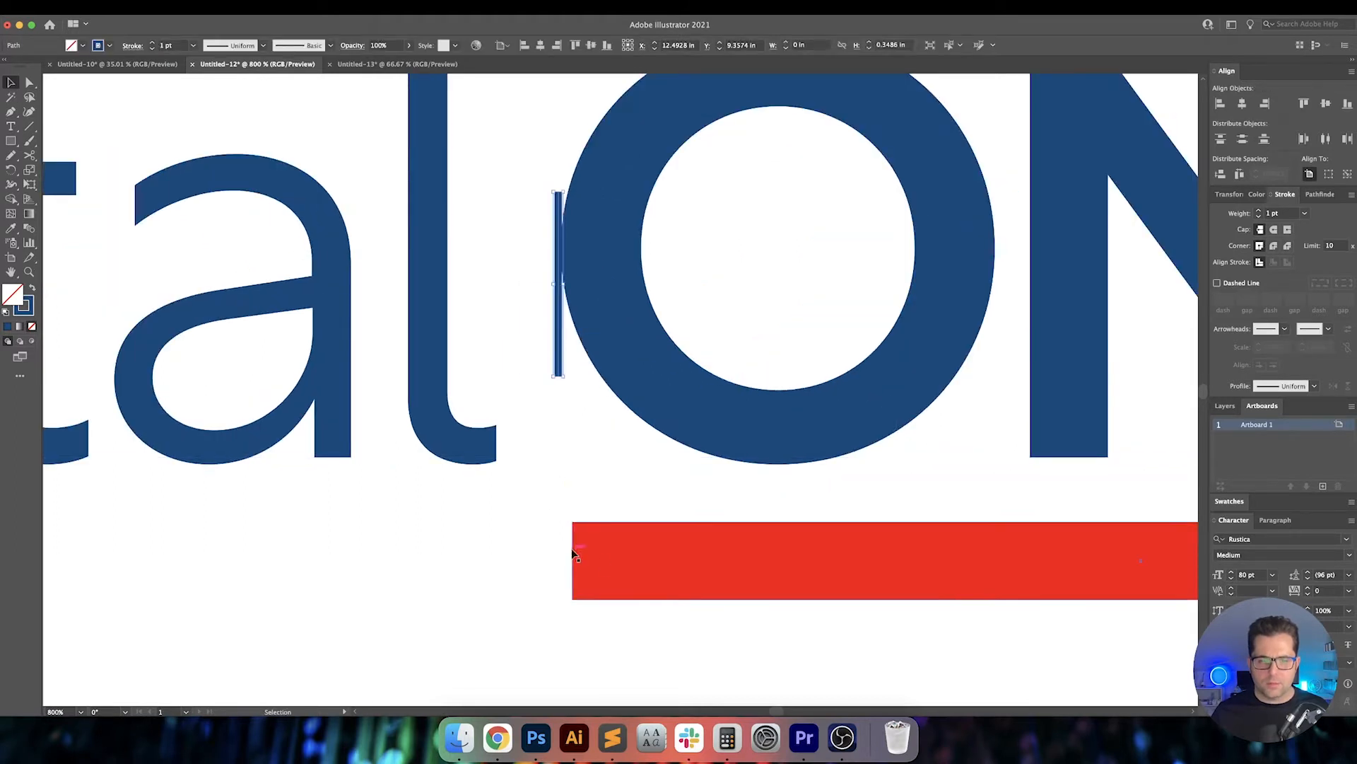
Extend the red bar's near end to the vertical guide stroke beside the O, and delete the guide.
left_click(580, 560)
left_click_drag(579, 559, 558, 560)
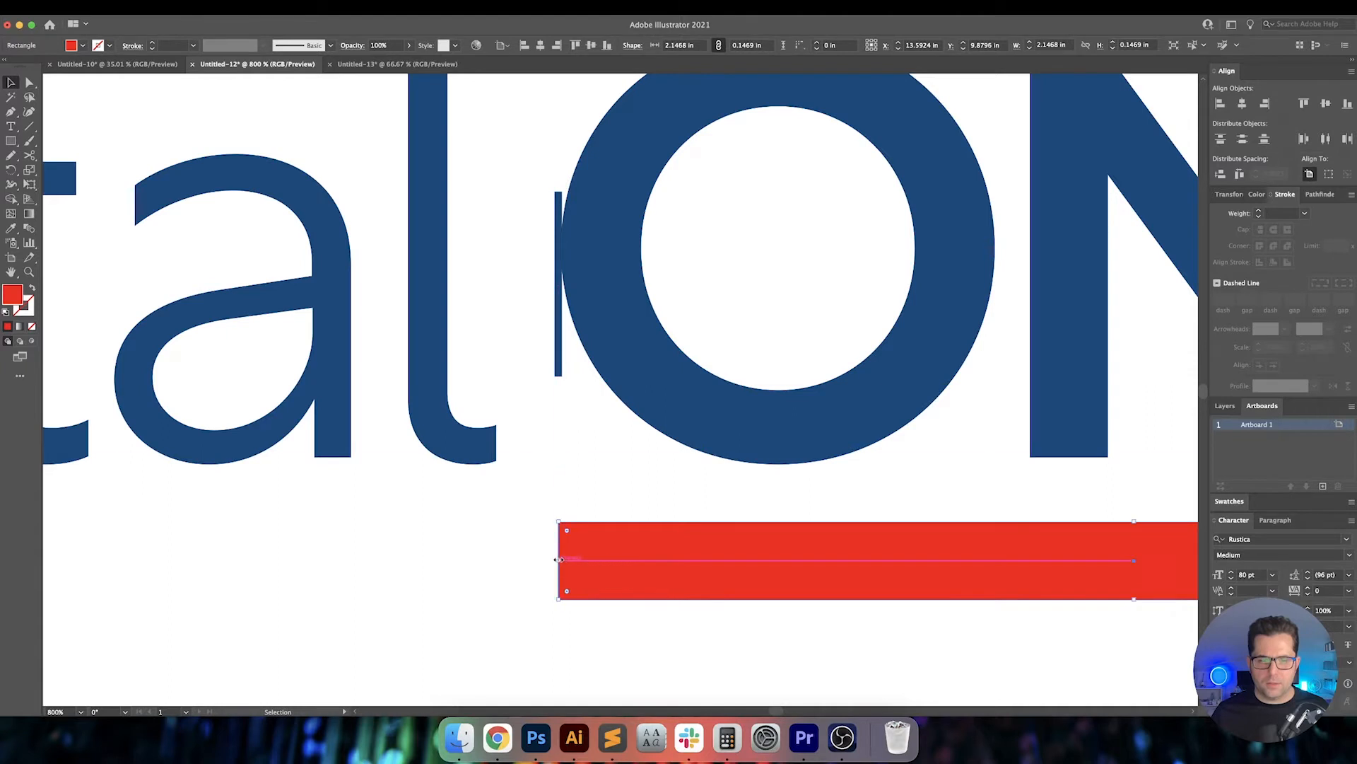
left_click(557, 346)
key("Delete")
Select the wordmark and red bar together and move them toward the artboard's upper-left area.
key("super+minus")
key("super+minus")
key("super+minus")
key("super+minus")
key("super+minus")
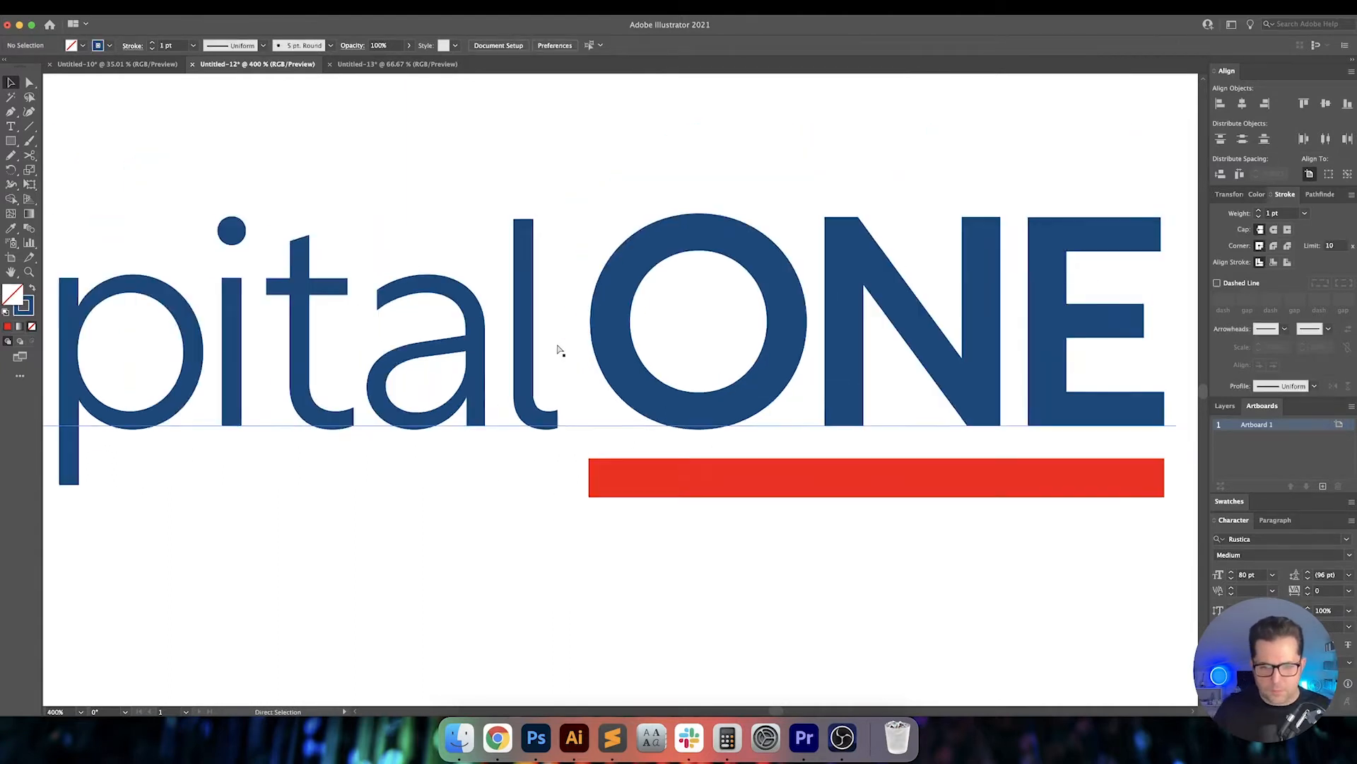
key("super+minus")
left_click_drag(708, 294, 789, 355)
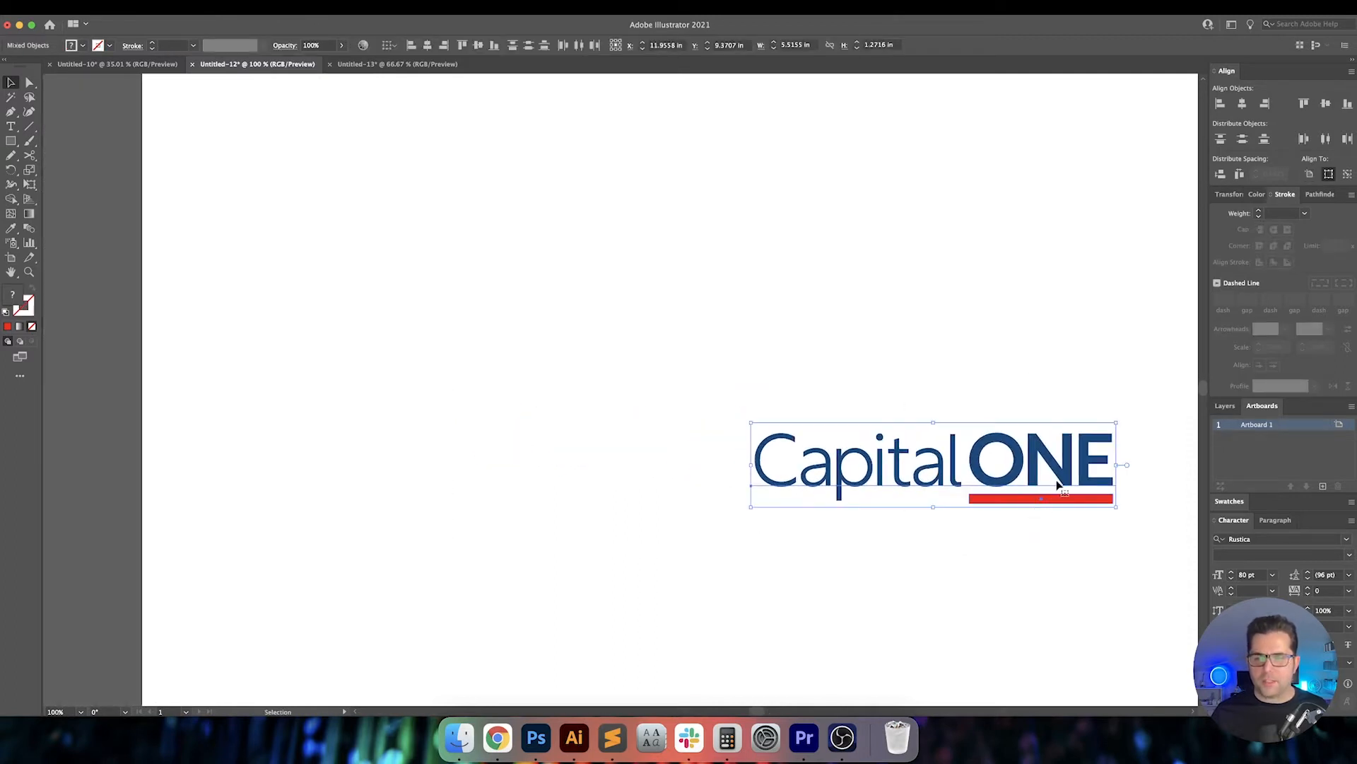
scroll(651, 349, "right", 10)
scroll(652, 349, "down", 5)
left_click(651, 349)
left_click_drag(652, 349, 640, 381)
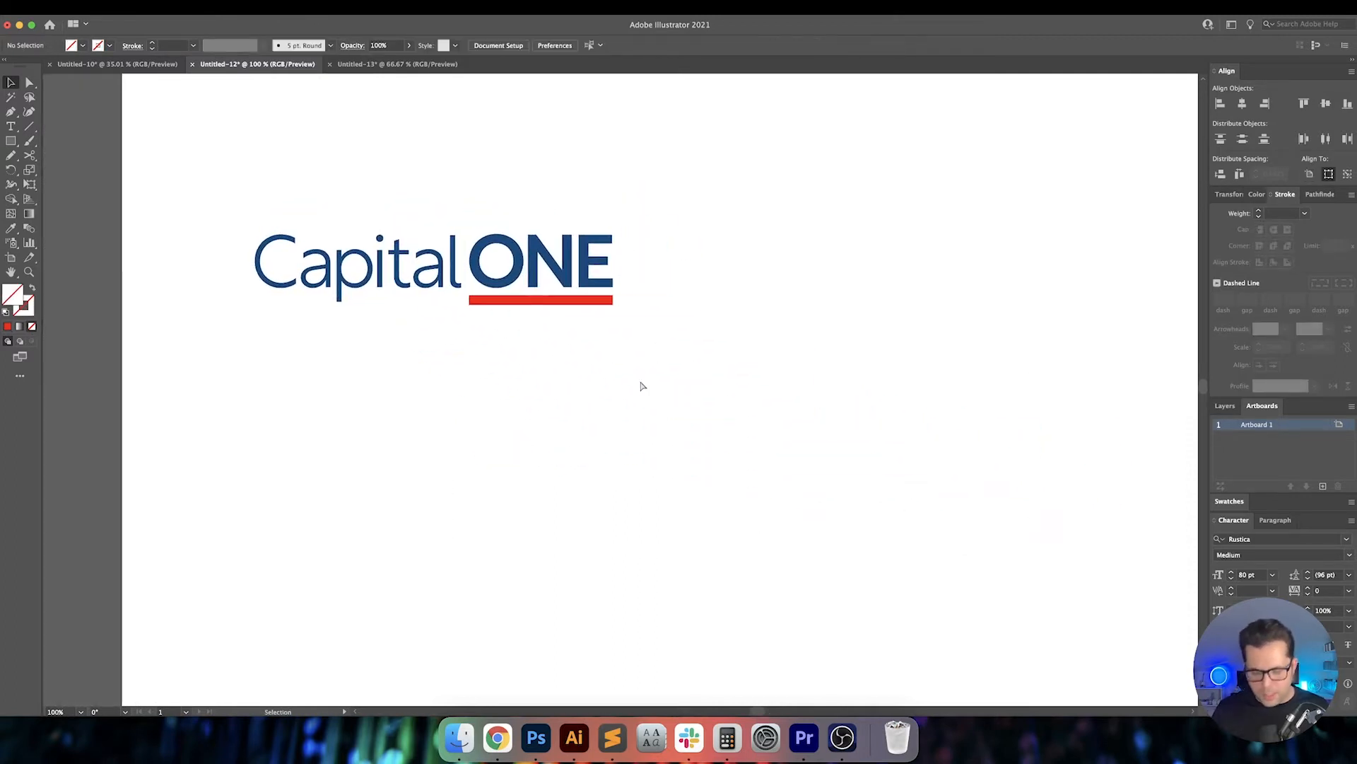
Compare the new wordmark with the earlier Capital One logos beside the artboard.
key("super+minus")
left_click_drag(748, 349, 694, 382)
key("super+minus")
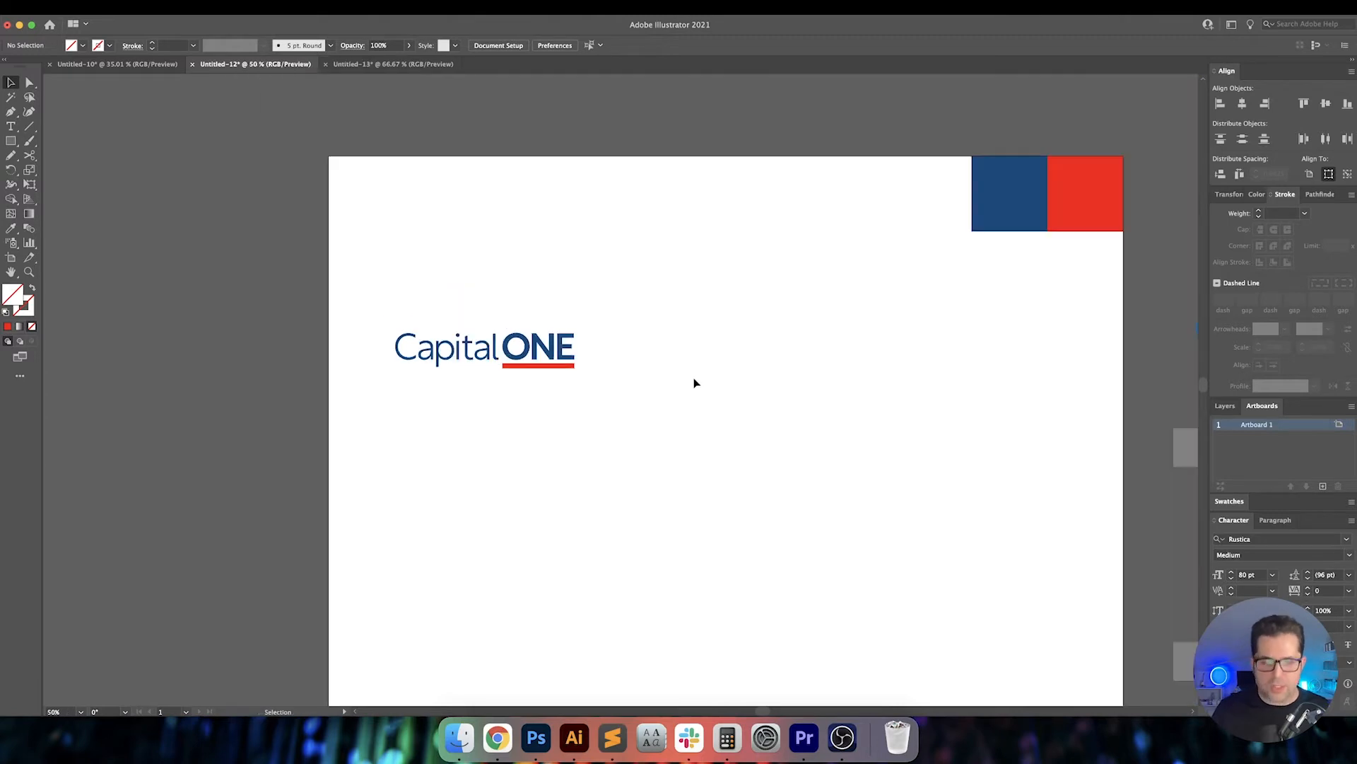
scroll(615, 417, "right", 10)
left_click_drag(737, 436, 689, 366)
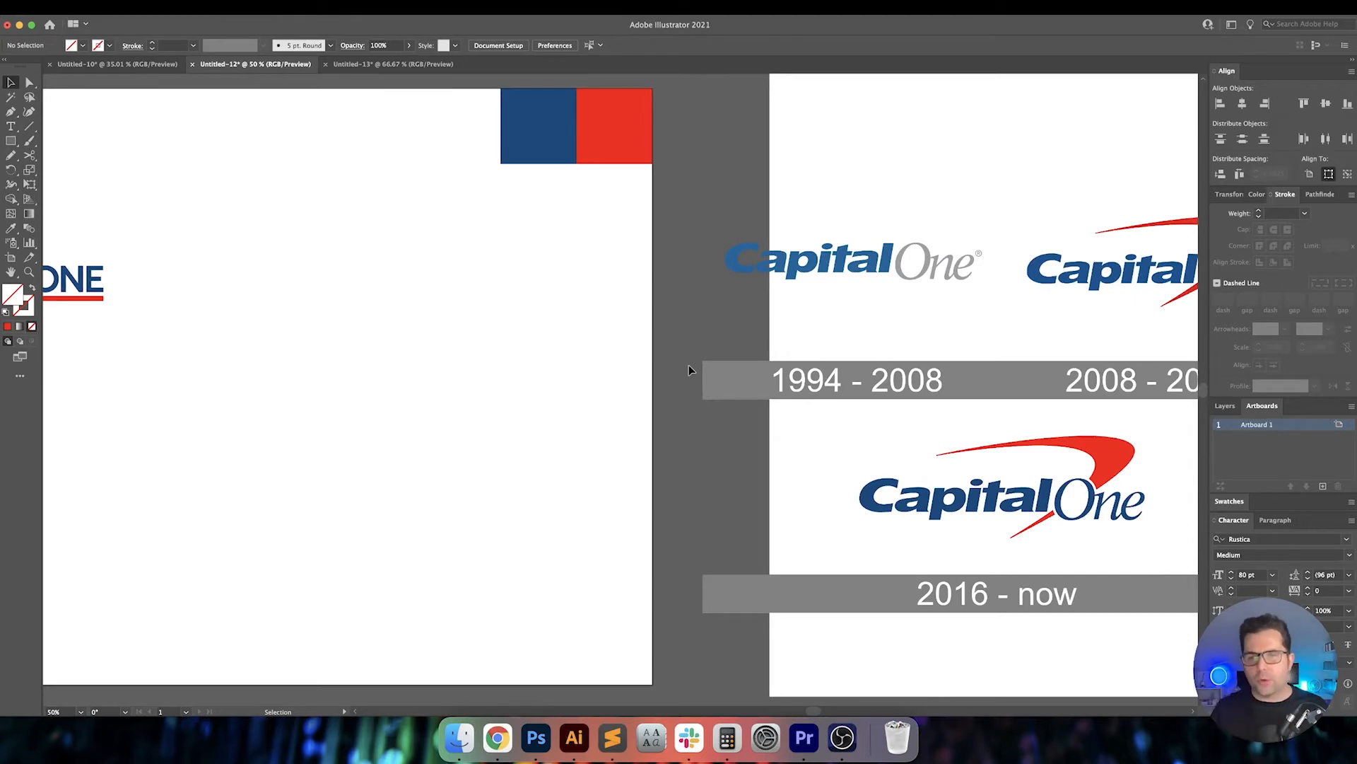
scroll(333, 361, "left", 5)
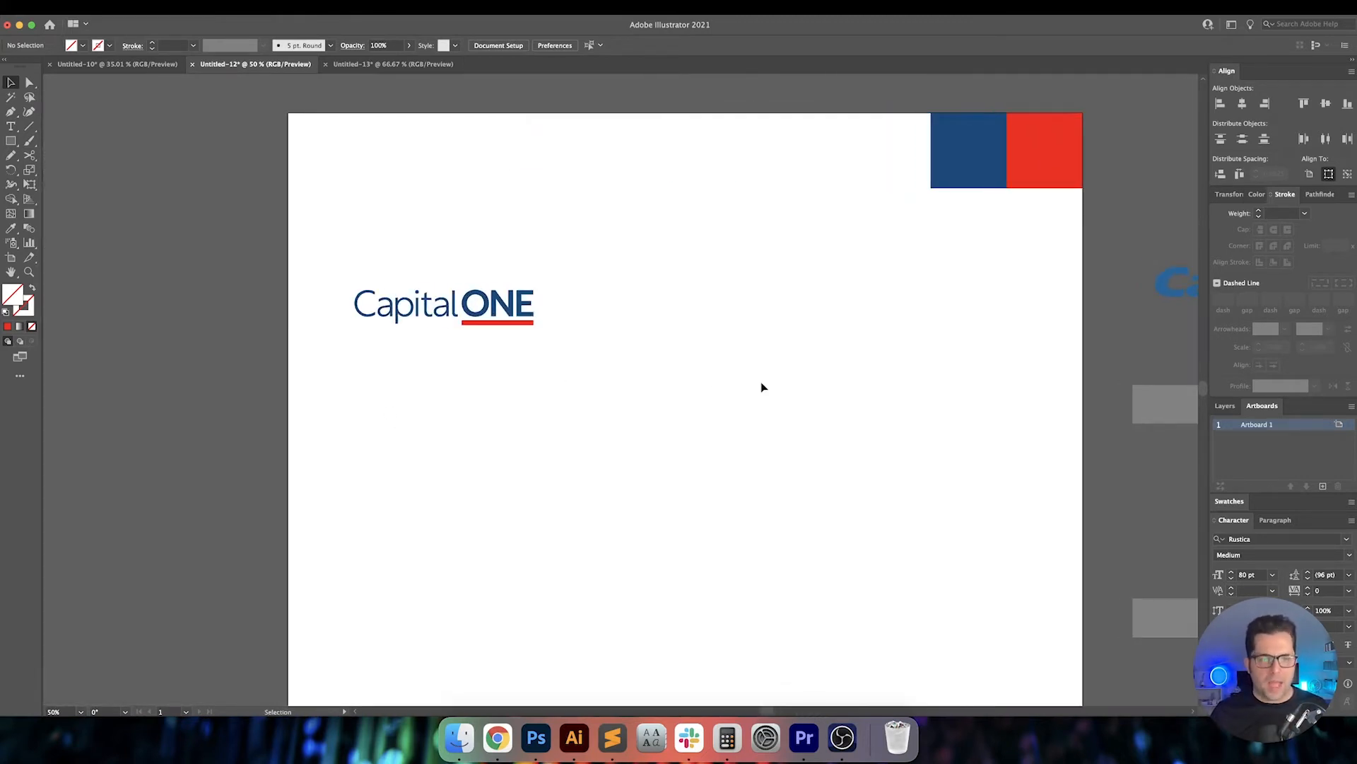
key("b")
key("v")
scroll(704, 402, "up", 3)
scroll(704, 401, "left", 3)
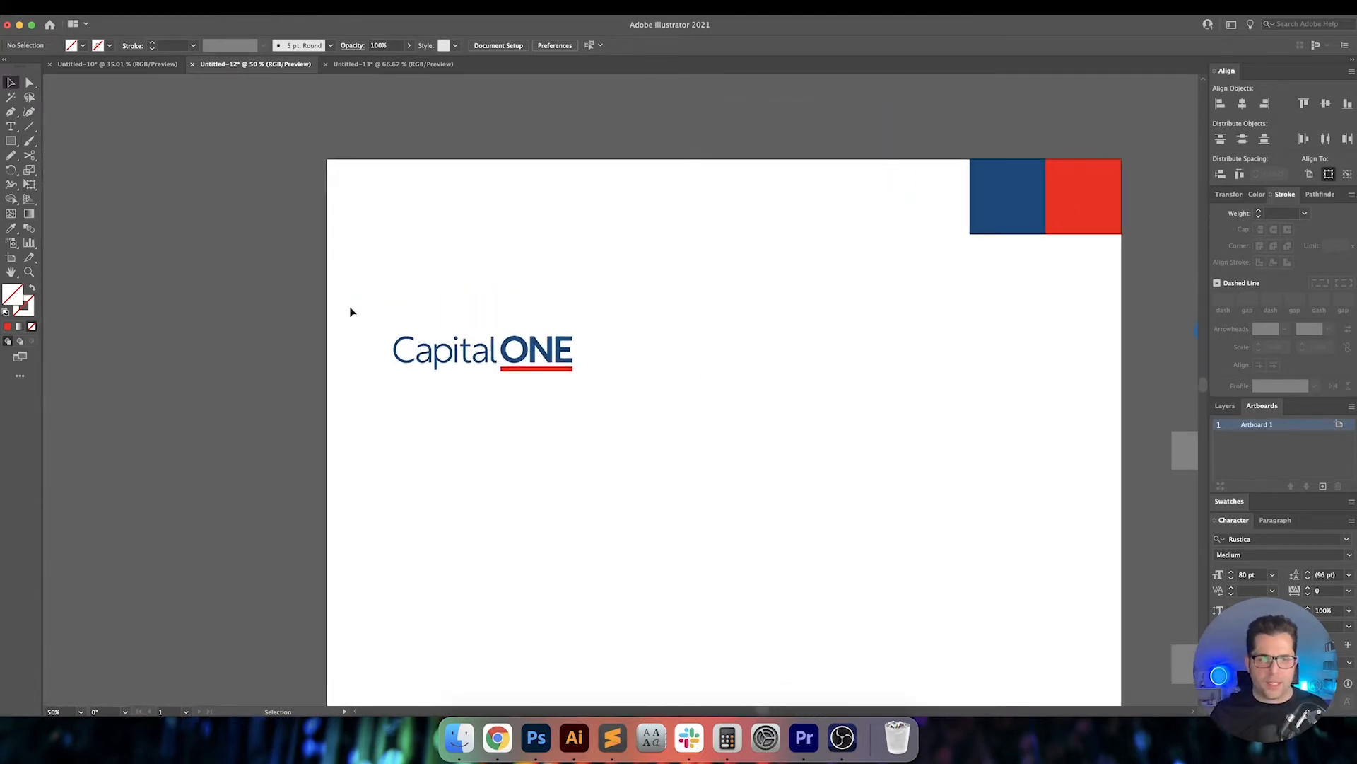
Move the wordmark and red bar into the artboard's upper-left corner and deselect them.
left_click_drag(644, 444, 645, 444)
left_click_drag(551, 354, 511, 221)
left_click(563, 291)
scroll(578, 311, "up", 1)
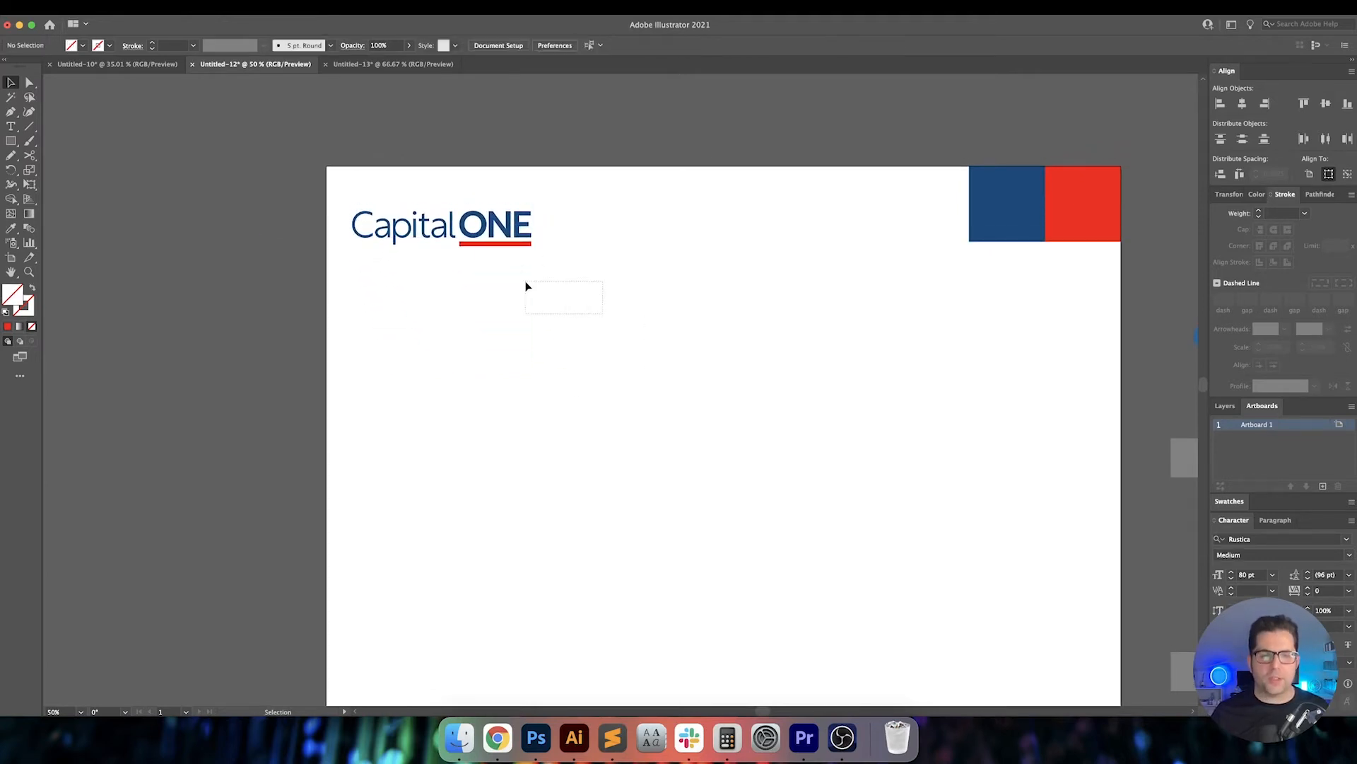
Duplicate the complete logo to an open area near the middle of the artboard.
left_click(385, 202)
left_click_drag(385, 202, 596, 454)
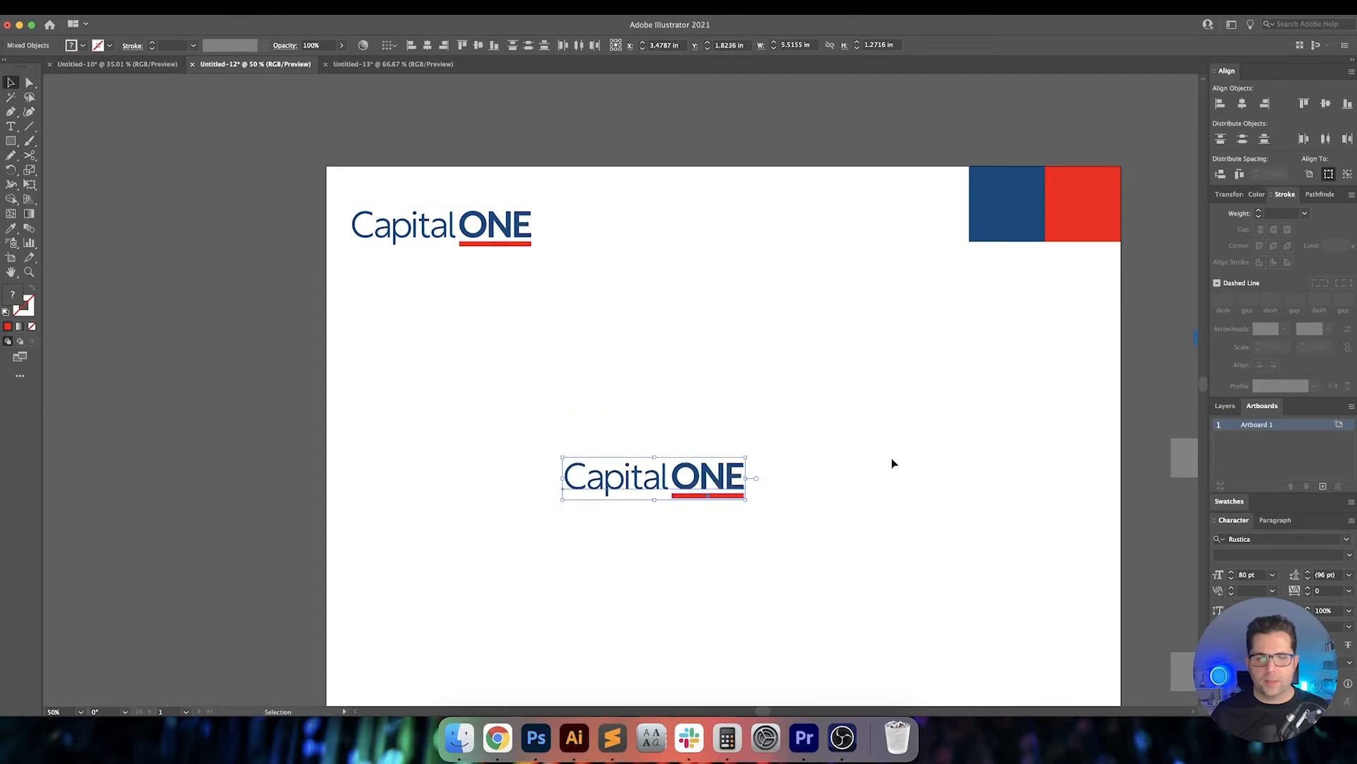
left_click(891, 463)
scroll(706, 498, "up", 4)
mouse_move(726, 539)
left_mouse_down()
mouse_move(730, 520)
mouse_move(744, 550)
left_mouse_up()
scroll(729, 520, "down", 2)
scroll(736, 534, "down", 2)
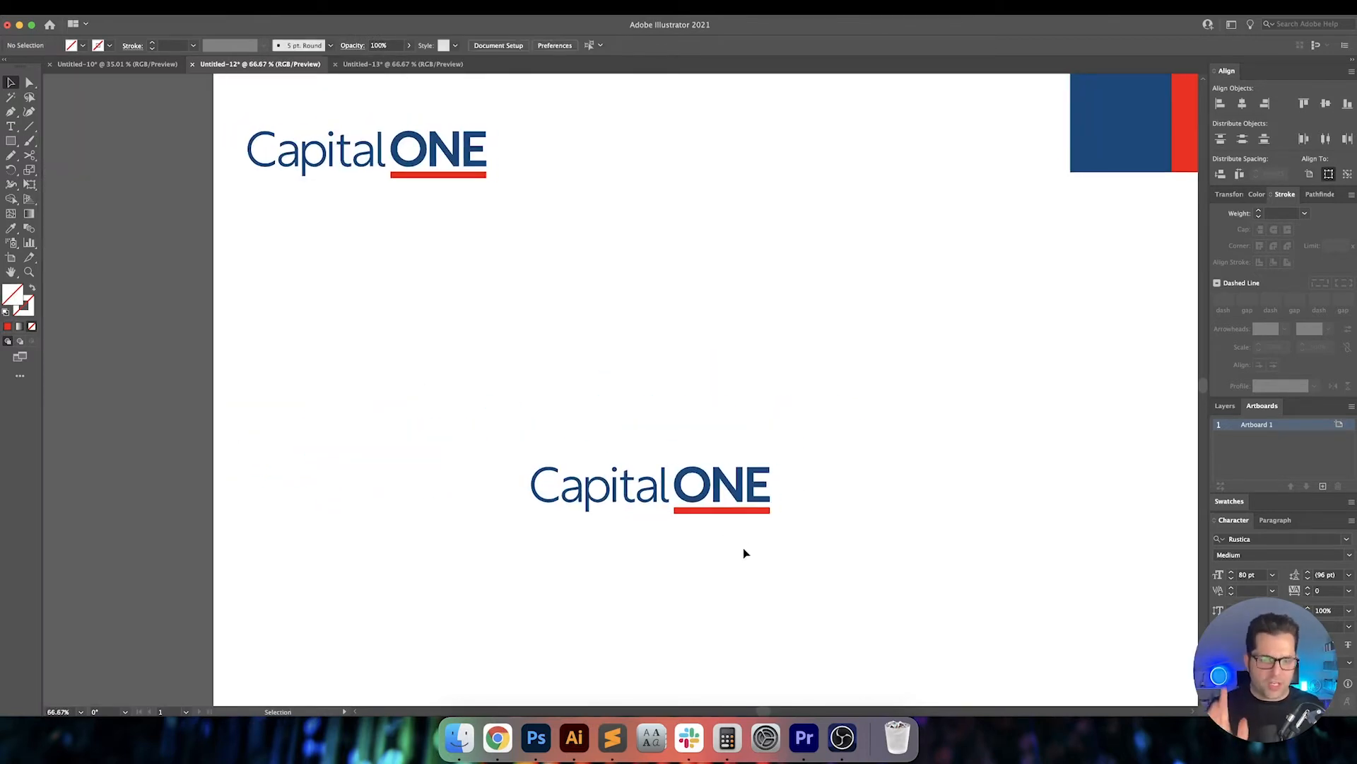
Reduce ONE in the duplicated wordmark to a font size of 60 pt.
key("t")
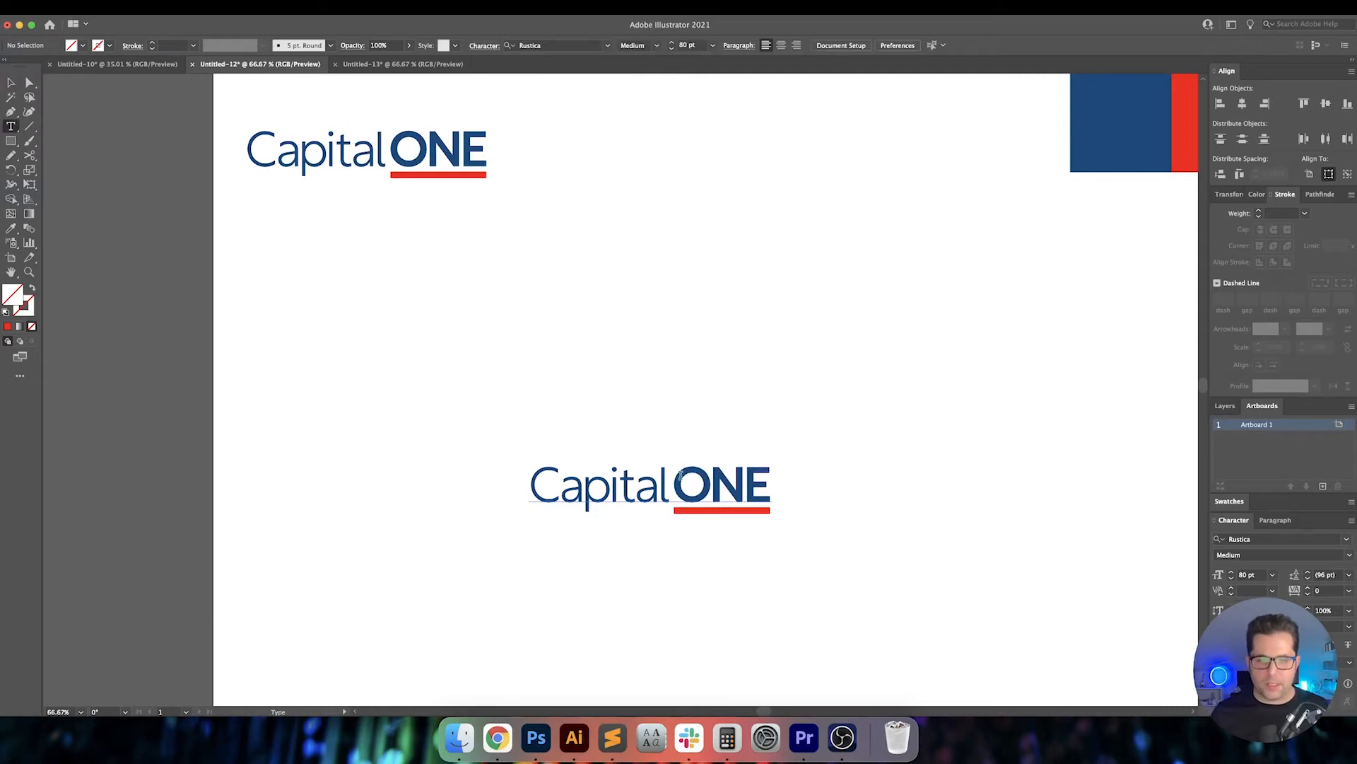
left_click_drag(680, 476, 785, 483)
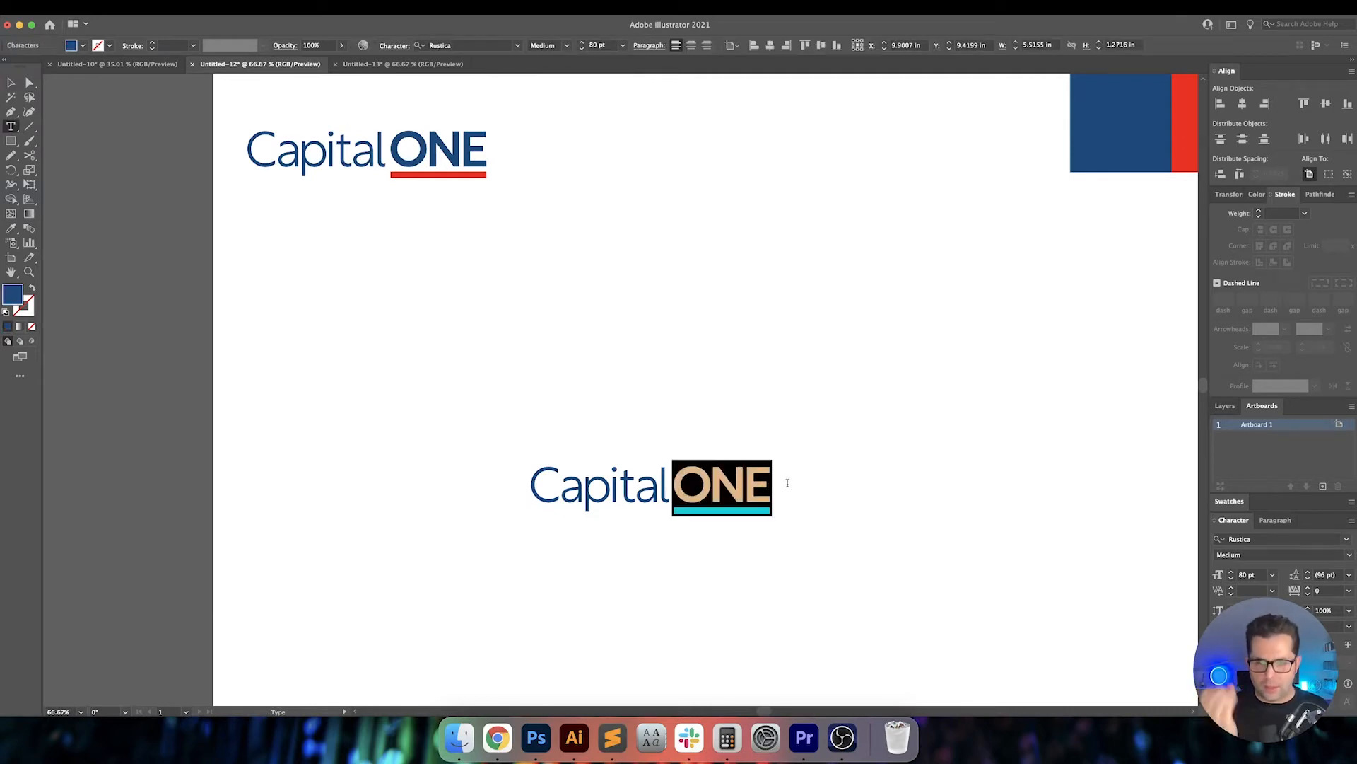
left_click(591, 47)
key("shift+Down")
key("shift+Down")
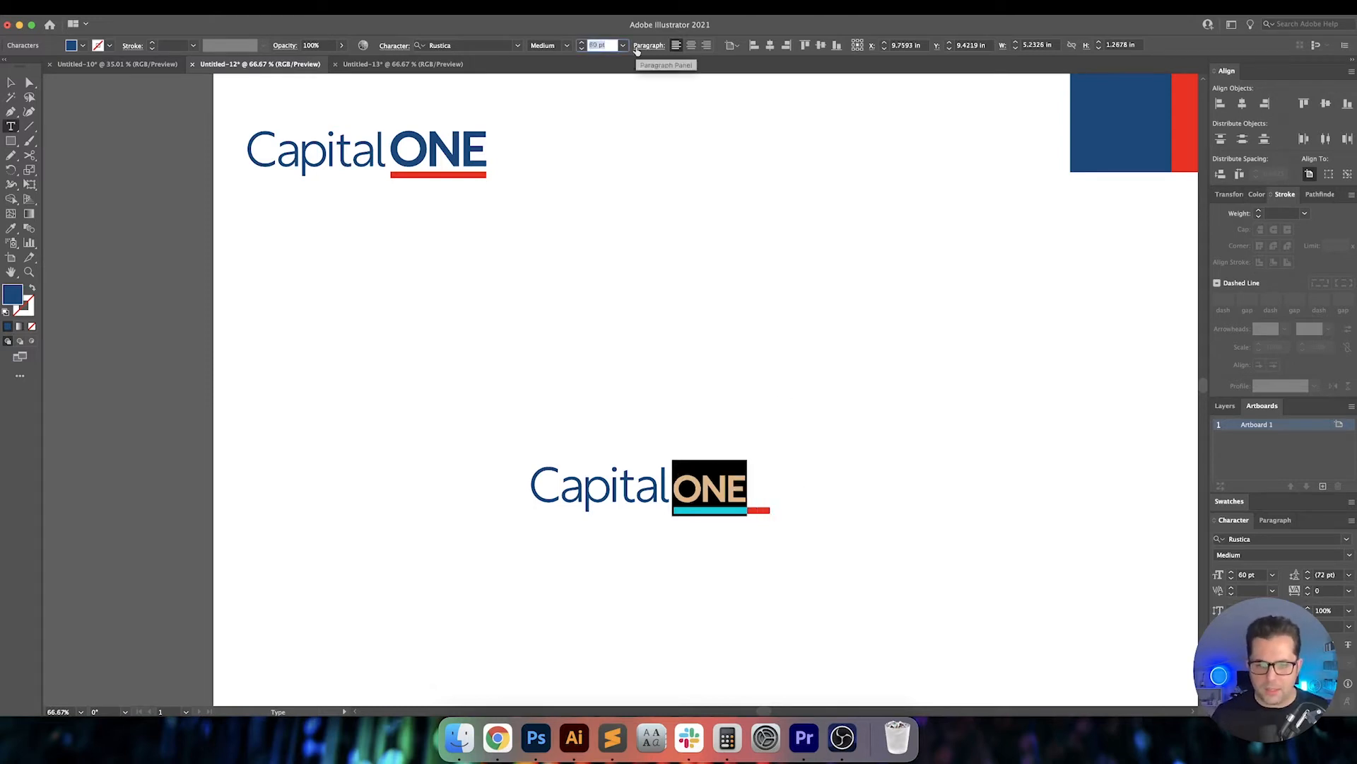
key("Return")
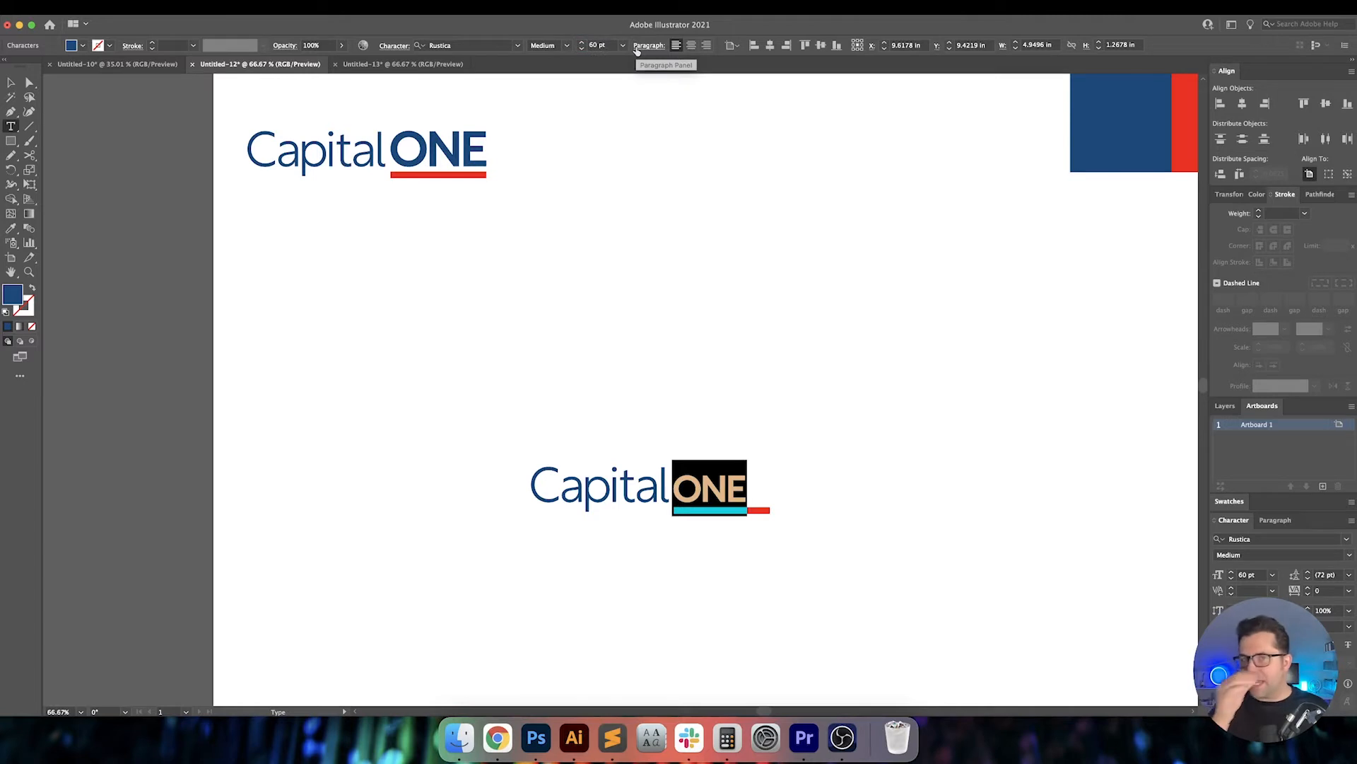
key("Escape")
left_click(719, 289)
key("space")
left_click_drag(874, 417, 805, 394)
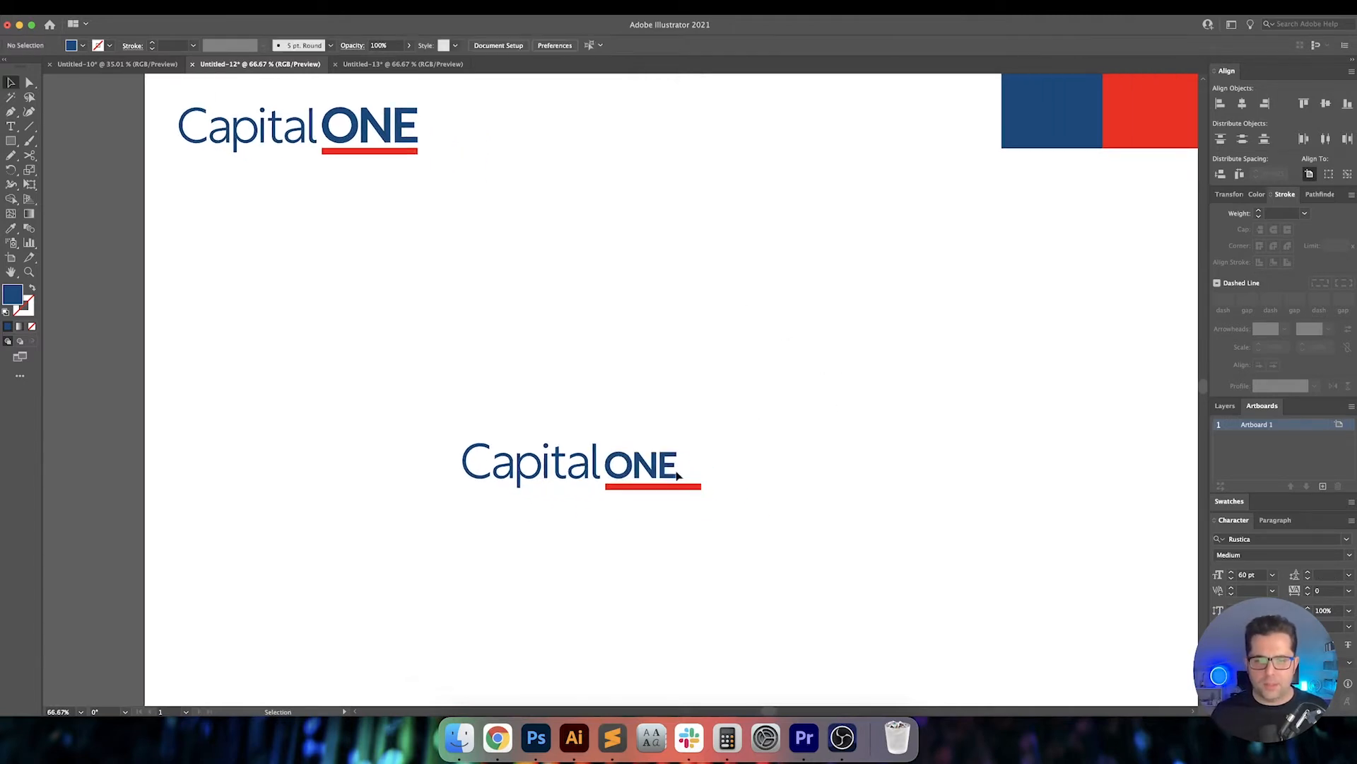
key("t")
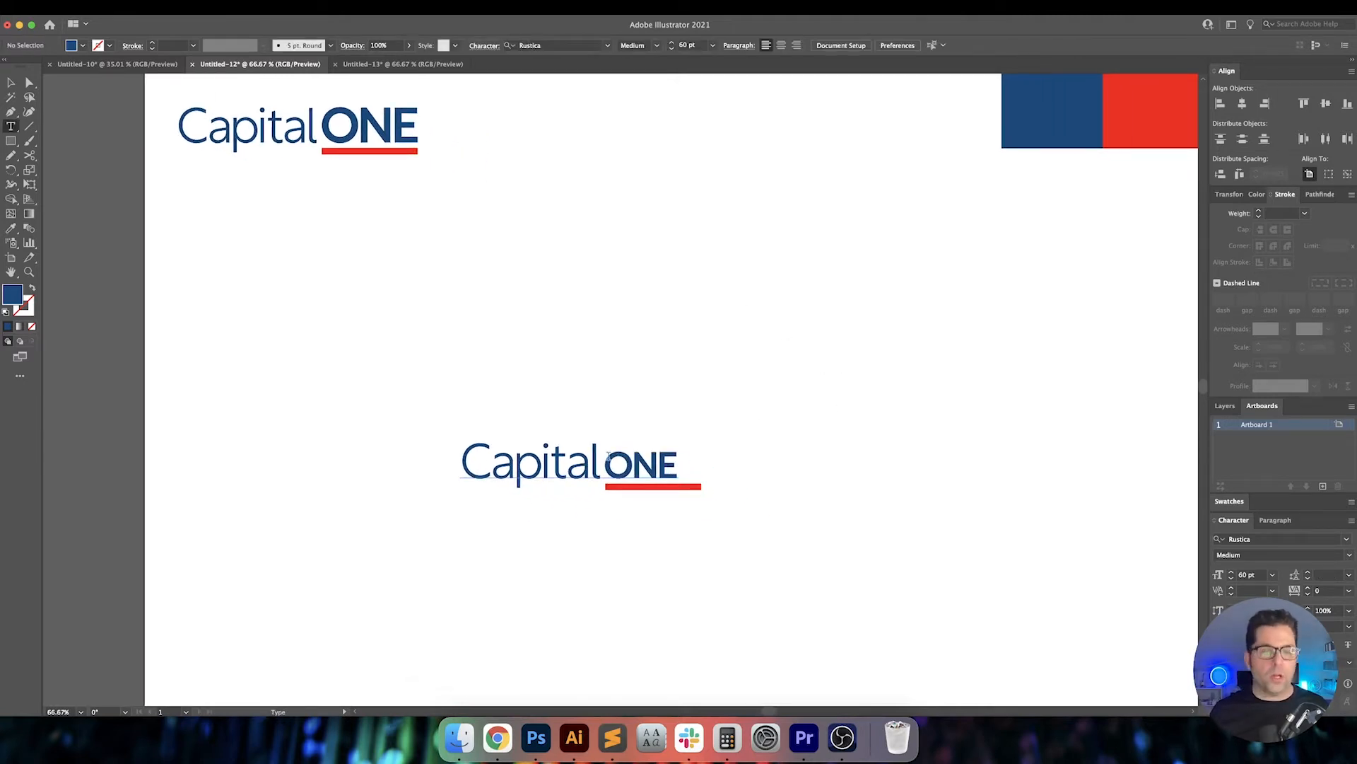
left_click_drag(608, 457, 776, 477)
key("Escape")
left_click(734, 446)
key("space")
key("space")
Set the kerning between Capital and ONE in the duplicated wordmark to 200.
key("t")
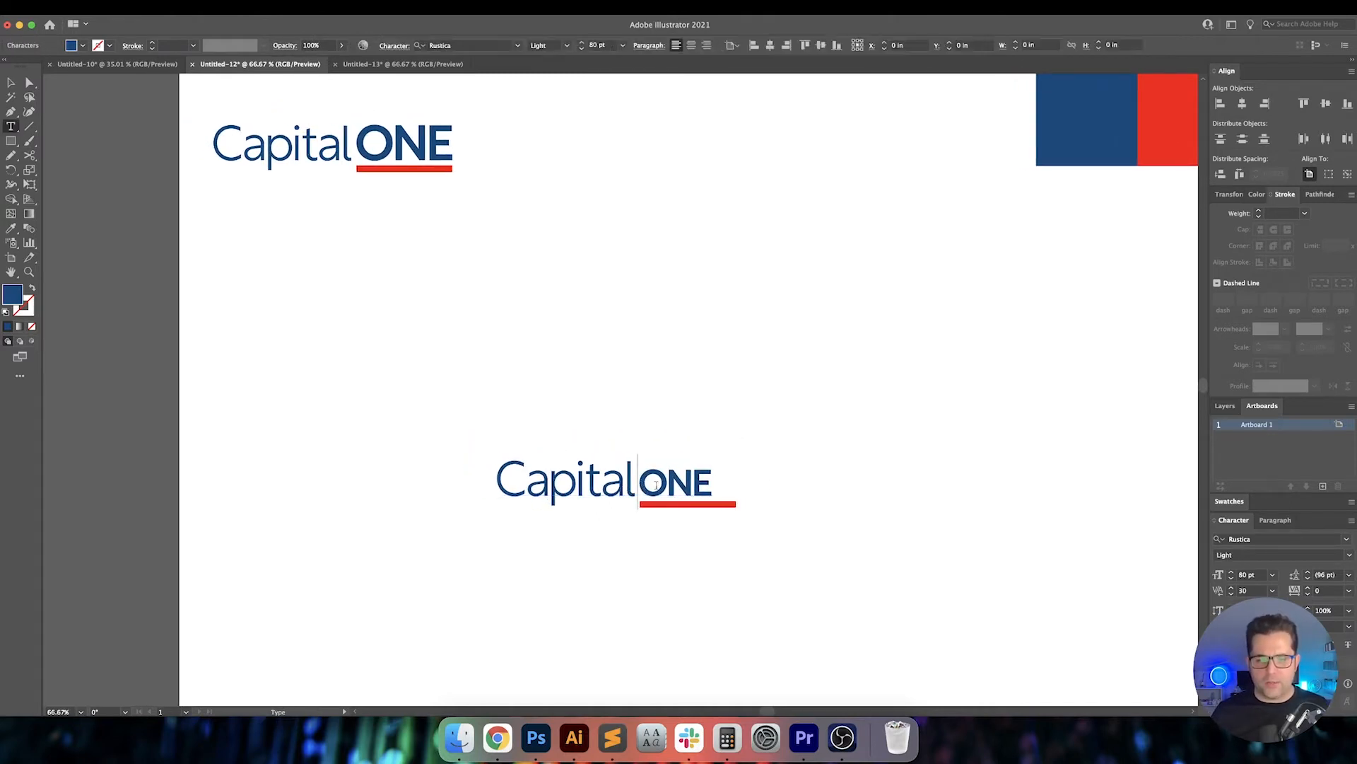
left_click(640, 492)
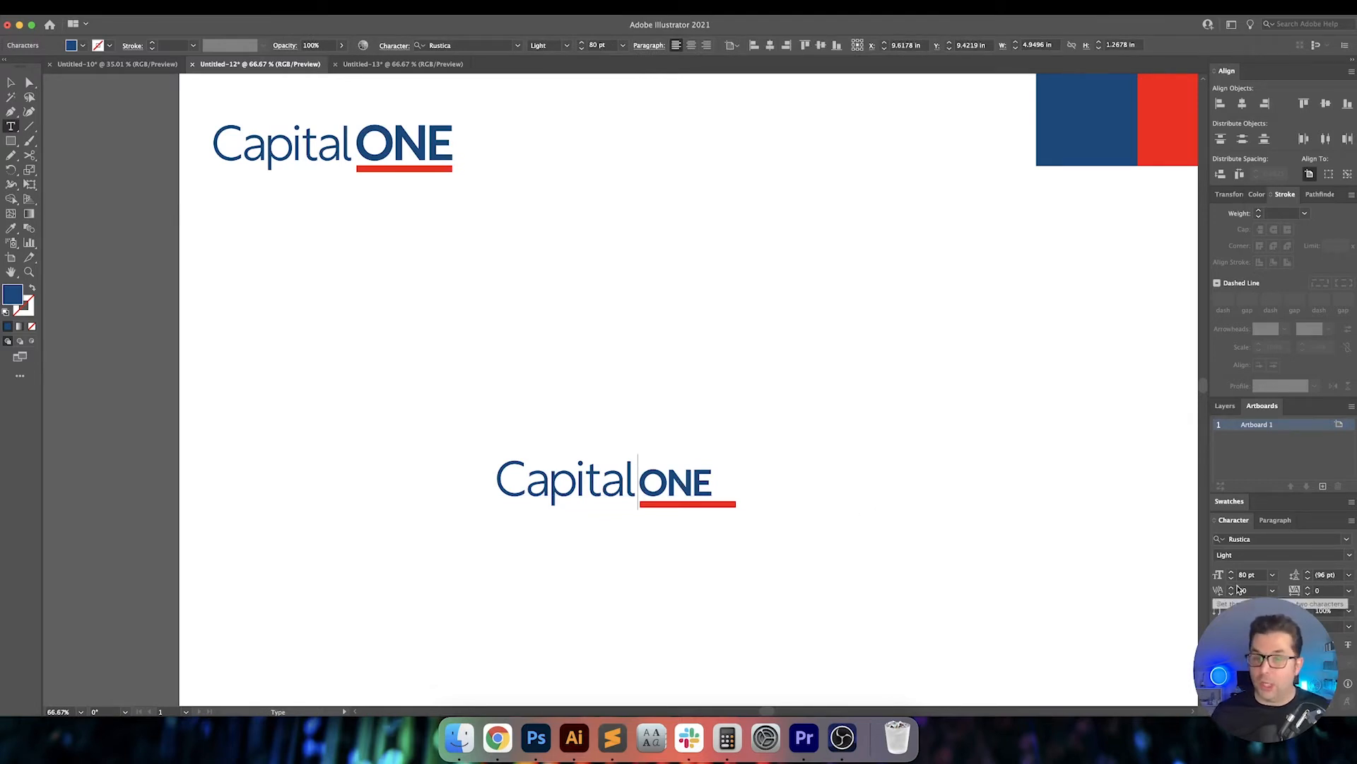
key("Up")
key("Up")
key("Up")
key("Up")
key("Up")
key("Up")
key("Up")
key("Up")
key("Up")
key("Up")
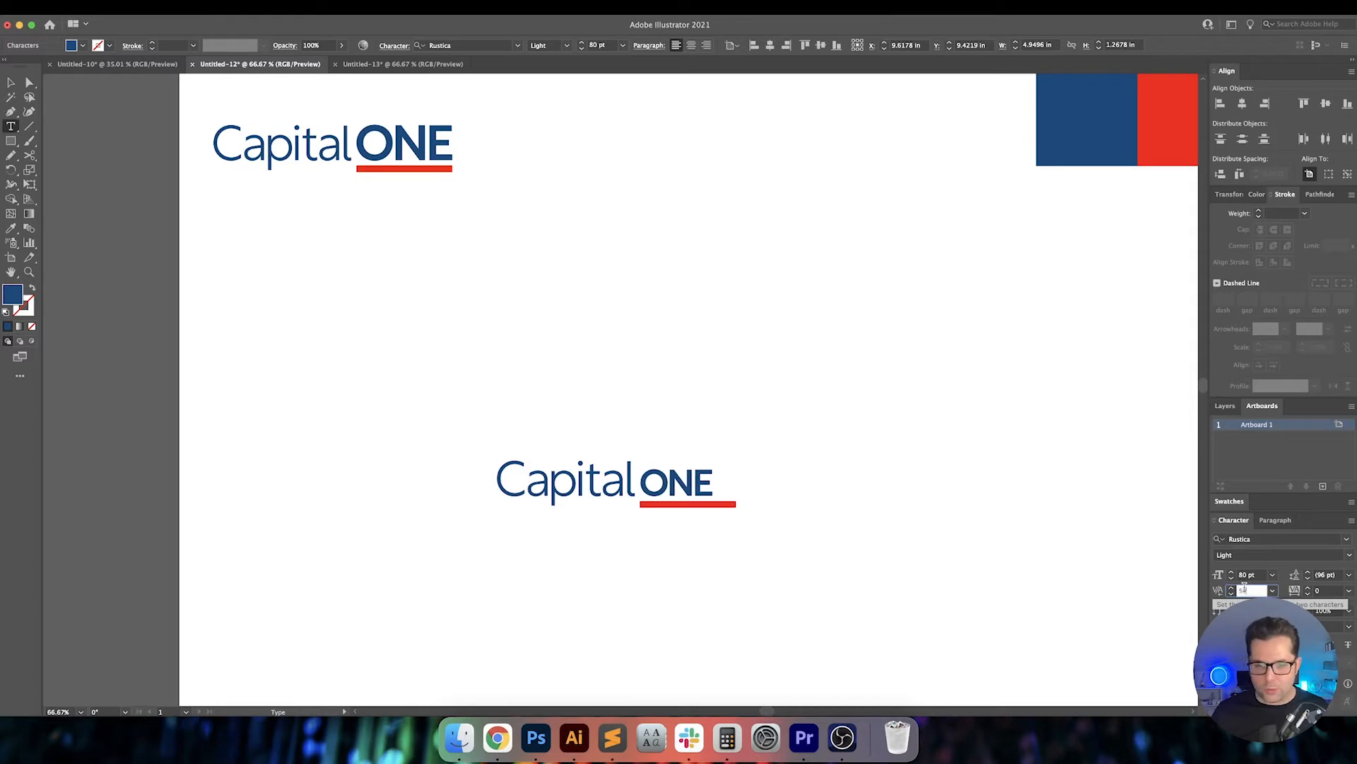
key("Up")
key("Up")
key("Up")
key("Up")
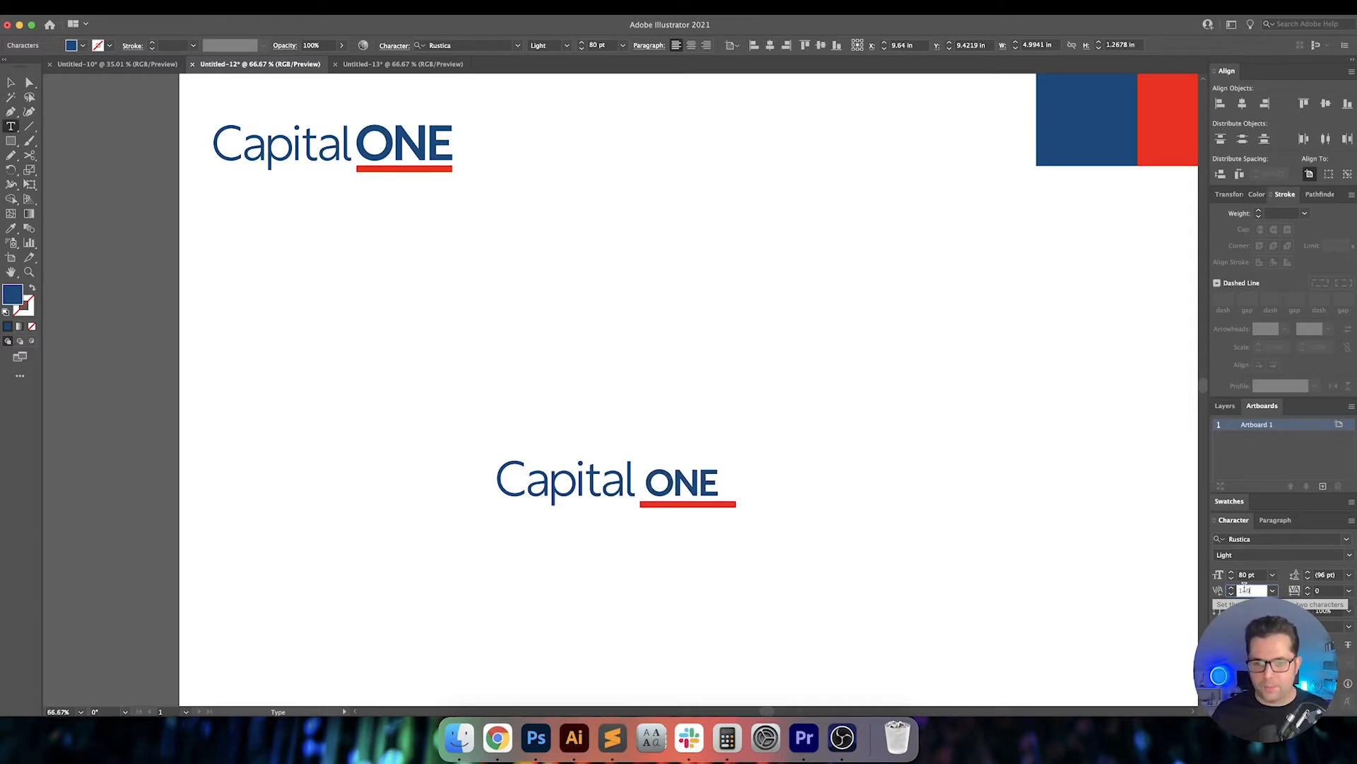
key("Escape")
left_click(766, 533)
left_click_drag(724, 519, 704, 465)
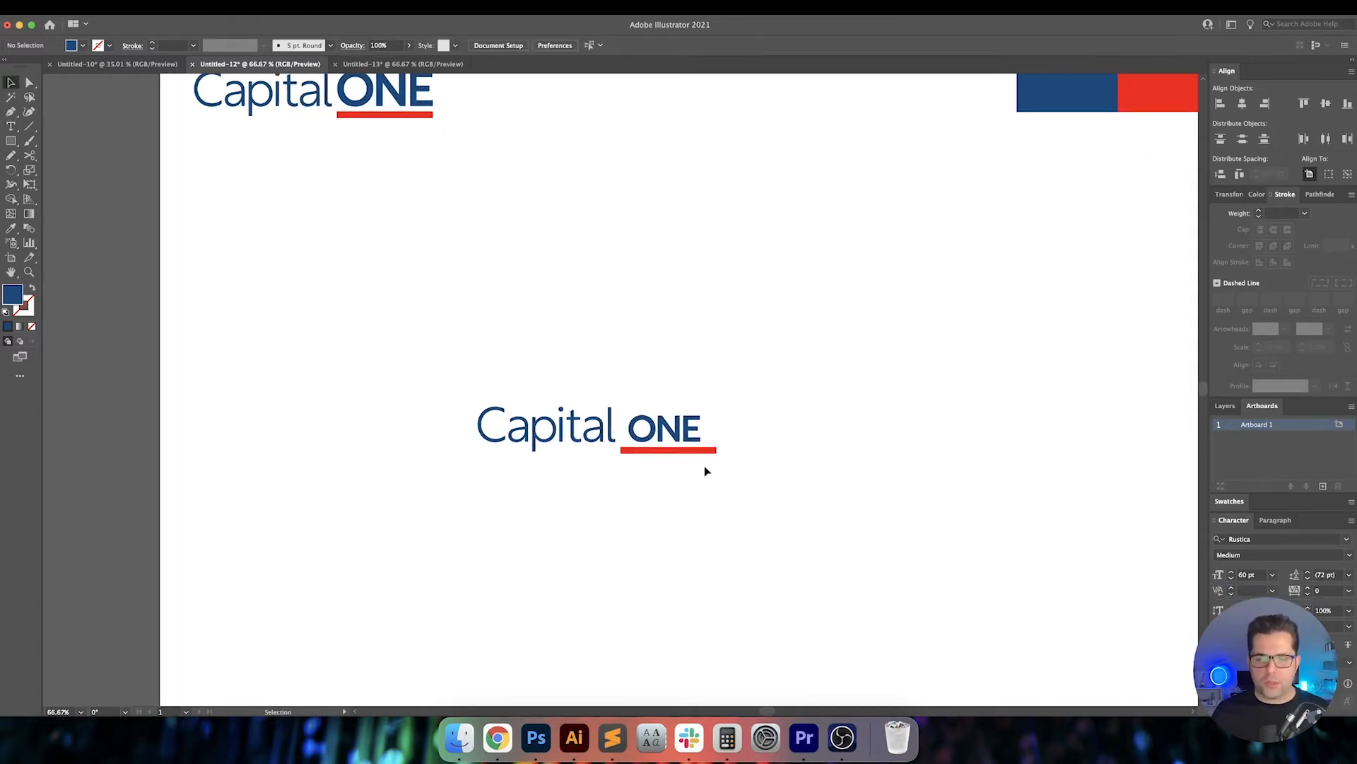
Delete ONE from the duplicated wordmark so that its text reads only Capital.
left_click(664, 438)
key("t")
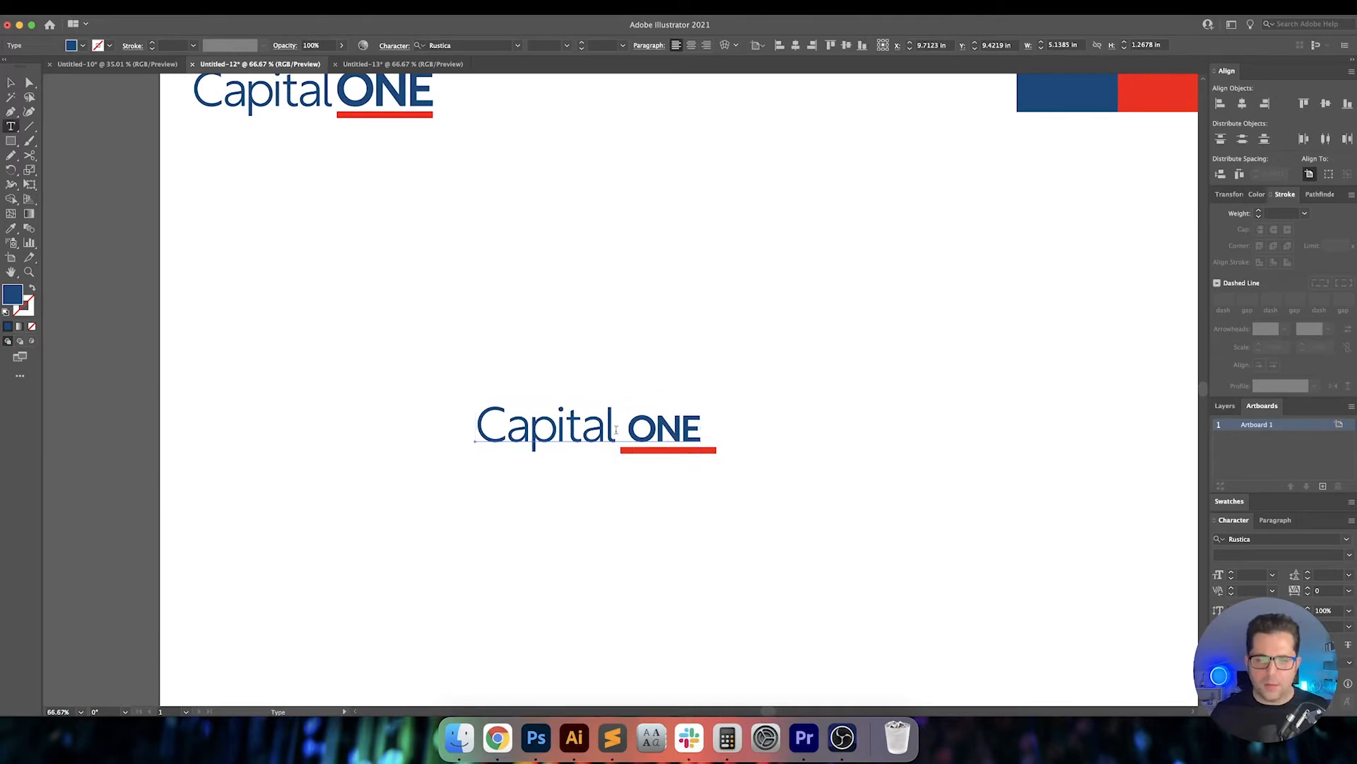
left_click_drag(626, 428, 811, 430)
key("BackSpace")
key("BackSpace")
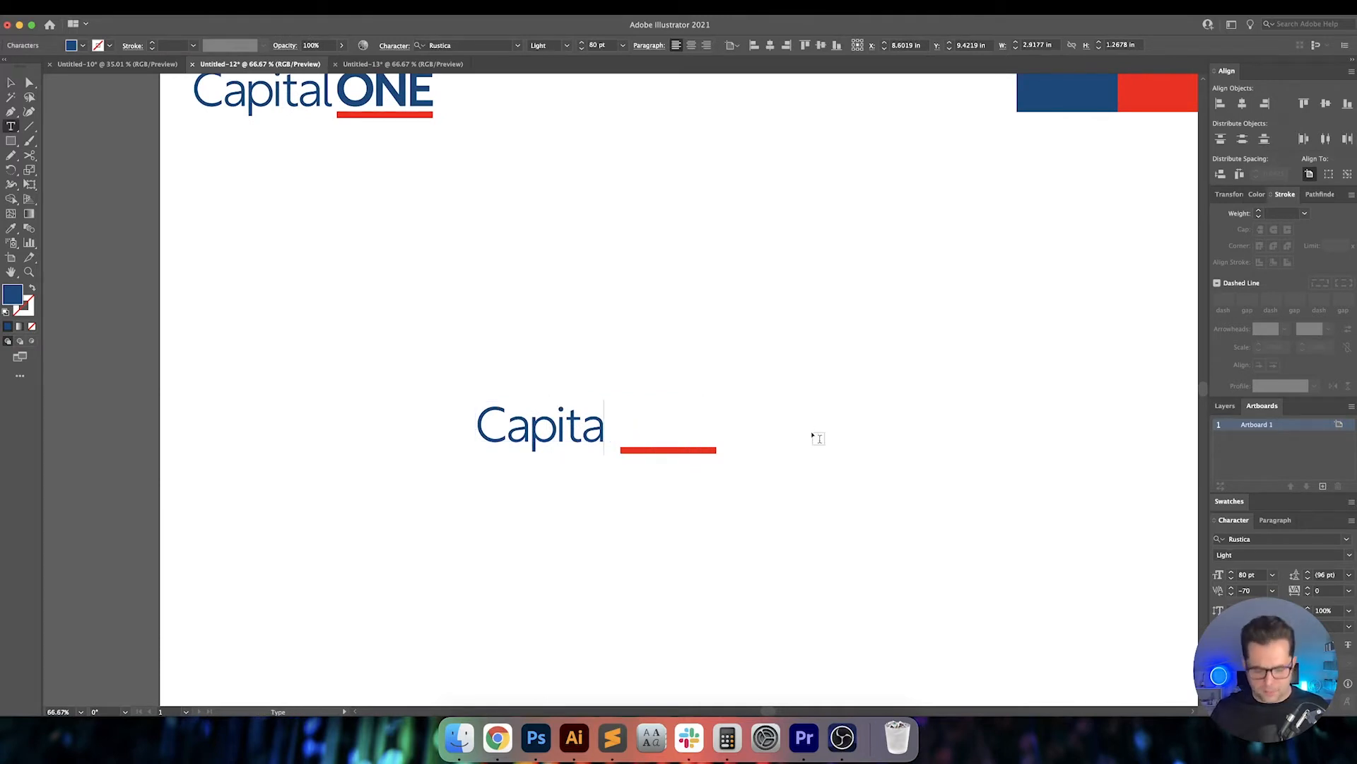
type("l")
key("Escape")
Retype the final l of Capital in the duplicate and set its kerning to 0.
double_click(551, 417)
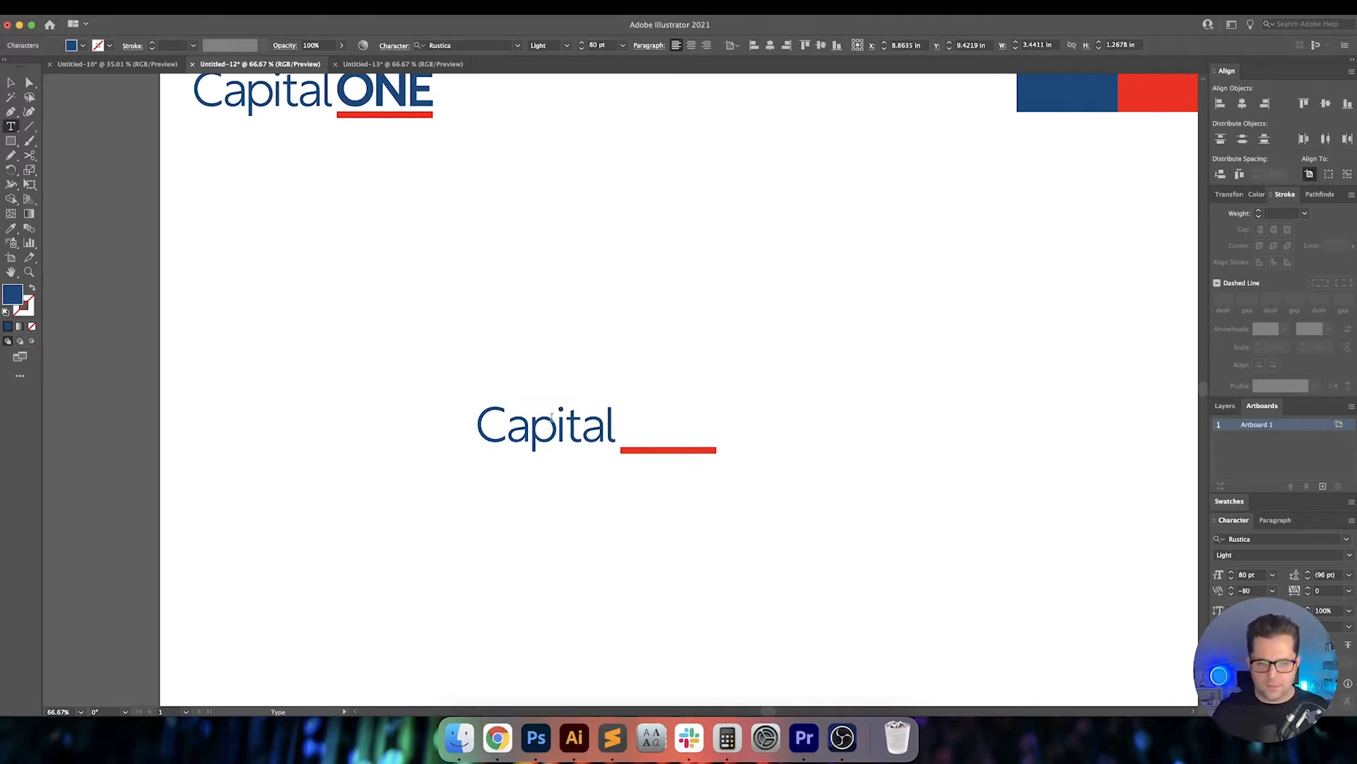
key("BackSpace")
key("BackSpace")
key("Escape")
double_click(601, 426)
type("l")
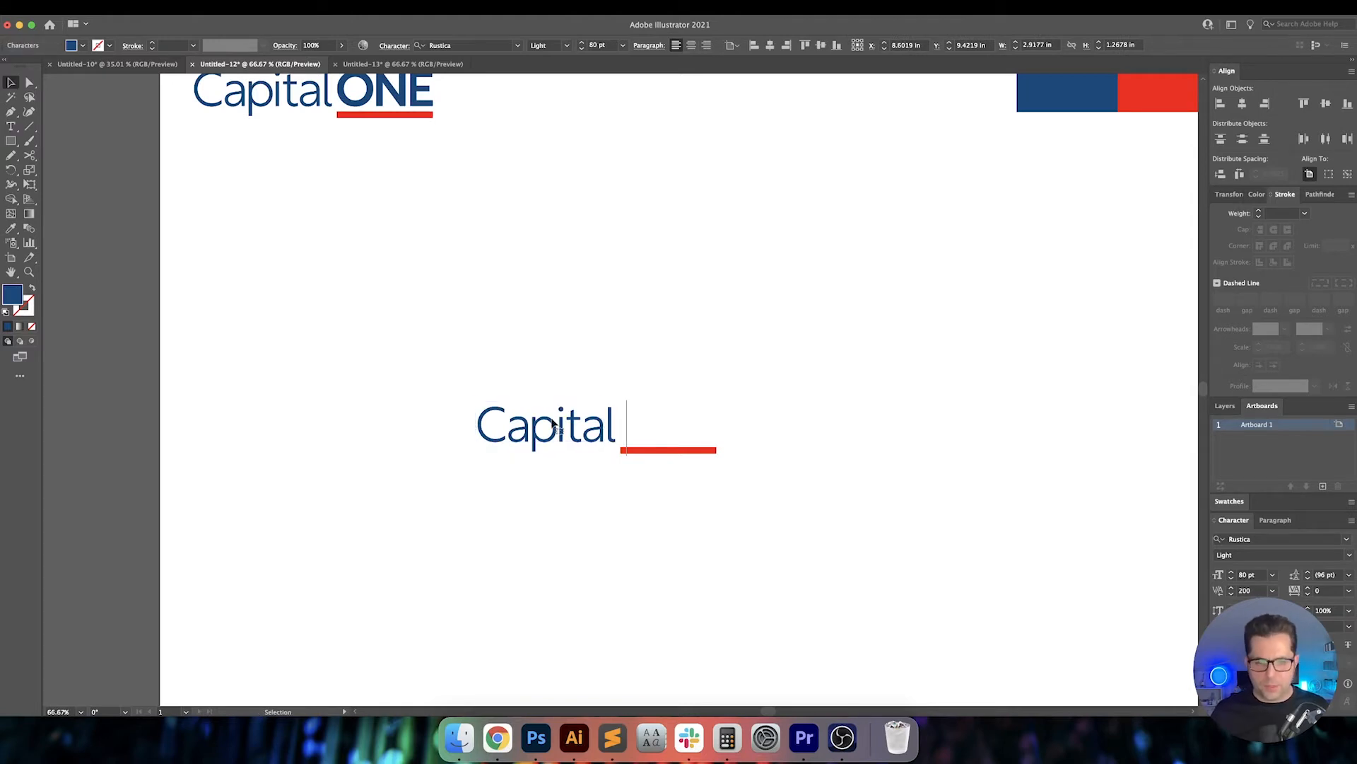
key("Escape")
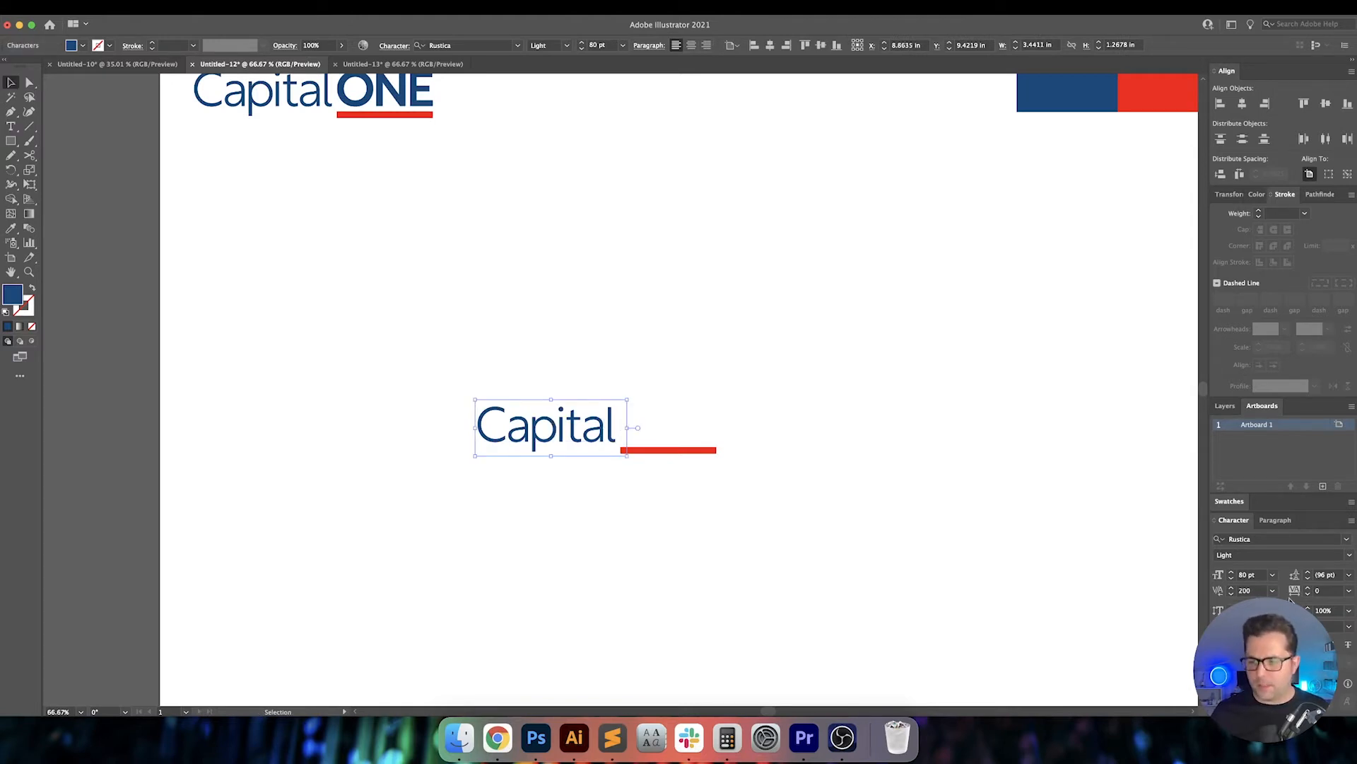
type("0")
key("Return")
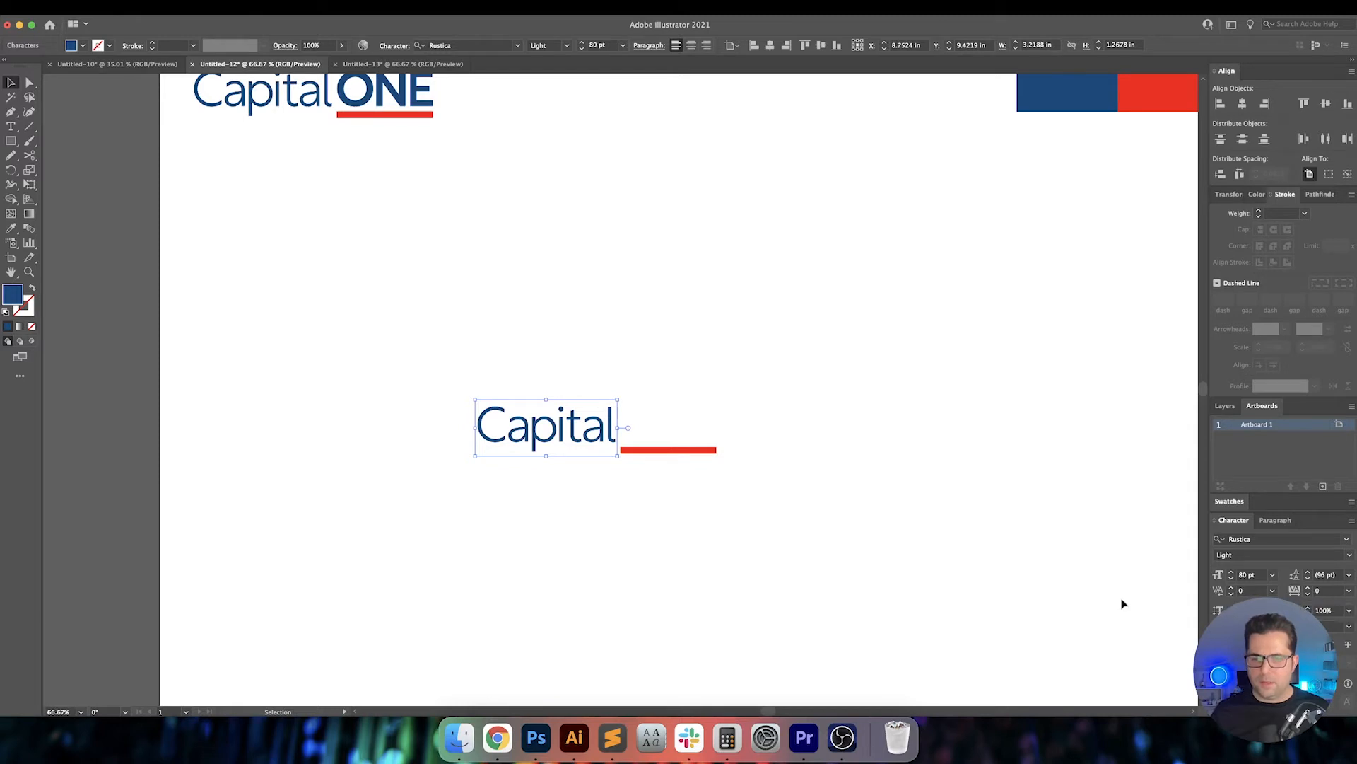
Add ONE as a separate Rustica Medium text object at 60 pt below Capital.
left_click(648, 570)
key("t")
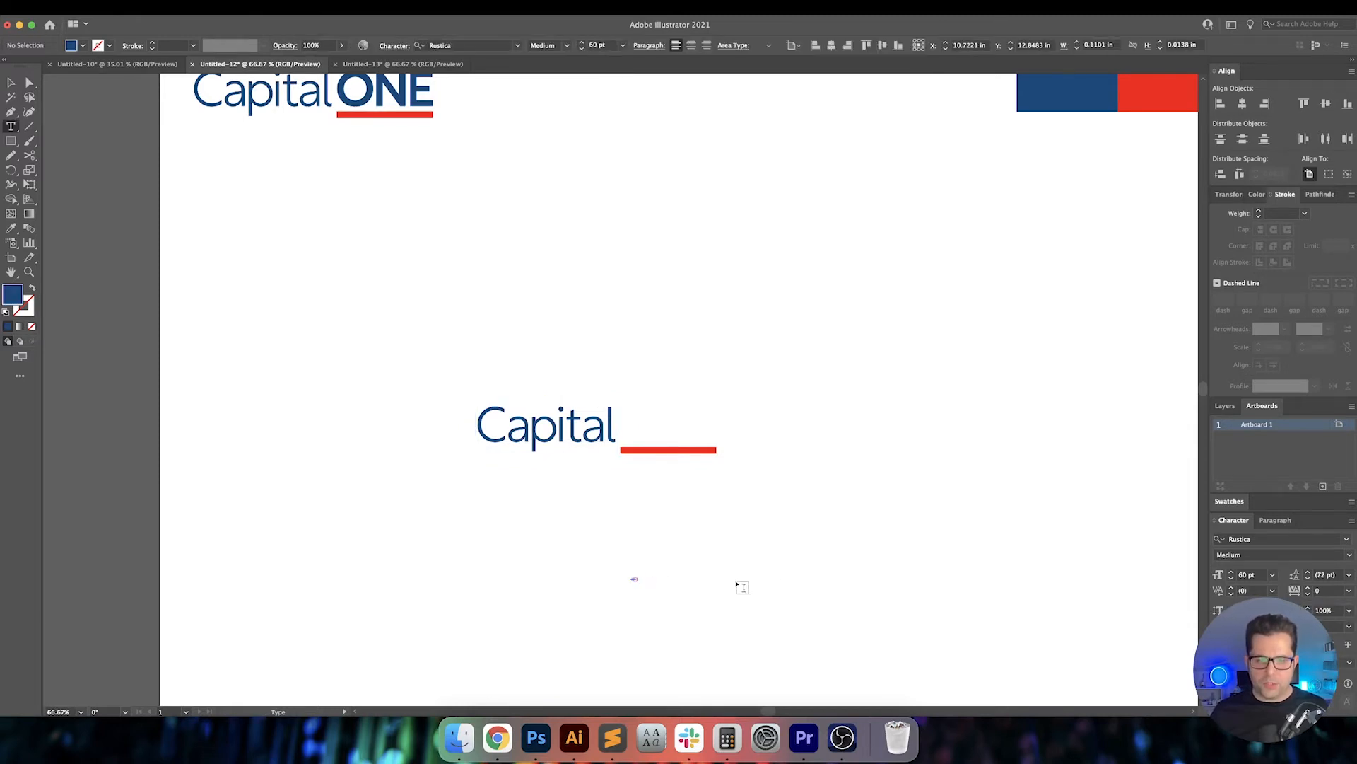
left_click(600, 561)
type("ONE")
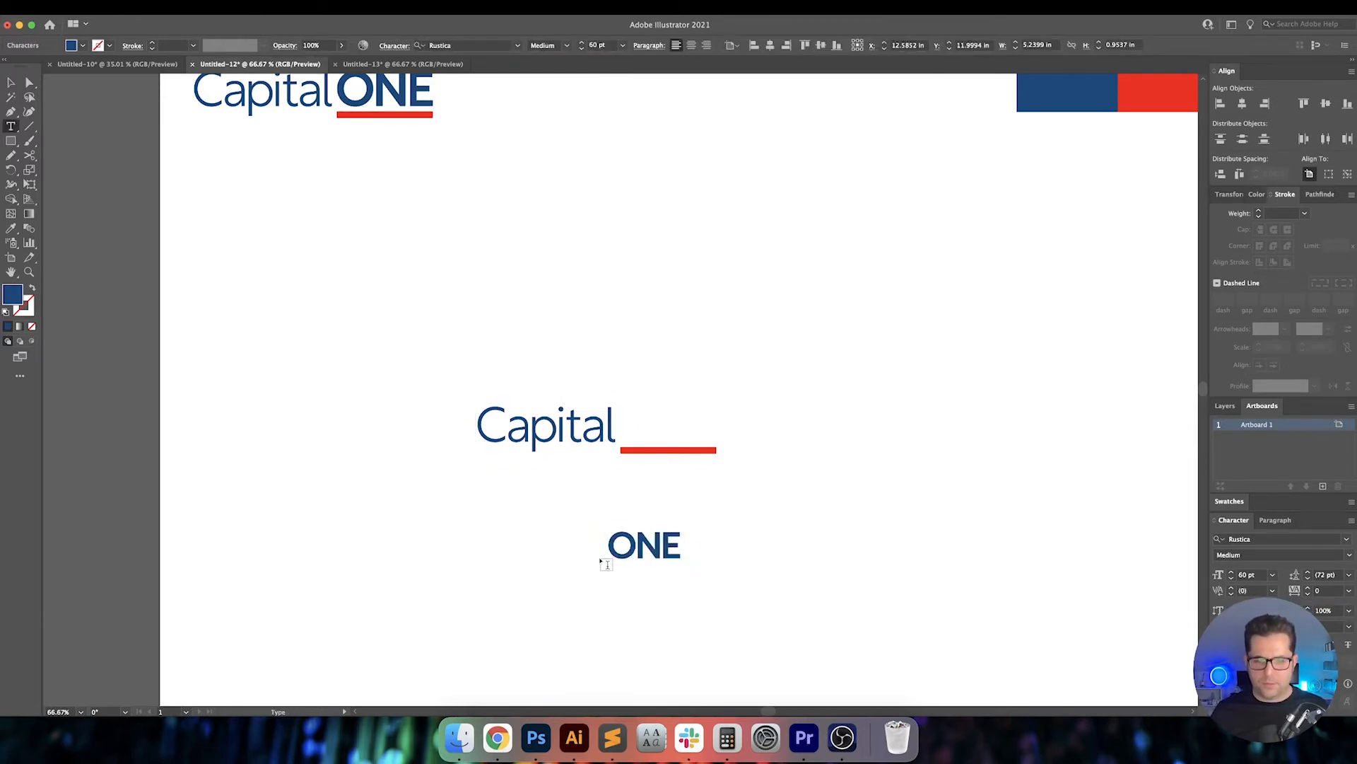
key("Escape")
Move the red bar aside and place ONE directly beneath Capital, with the E ending under the l.
left_click_drag(640, 548, 1024, 564)
left_click_drag(609, 485, 625, 485)
left_click_drag(602, 477, 633, 489)
Right-align ONE to Capital as the key object, and fine-tune its position beneath the word.
scroll(578, 464, "up", 2)
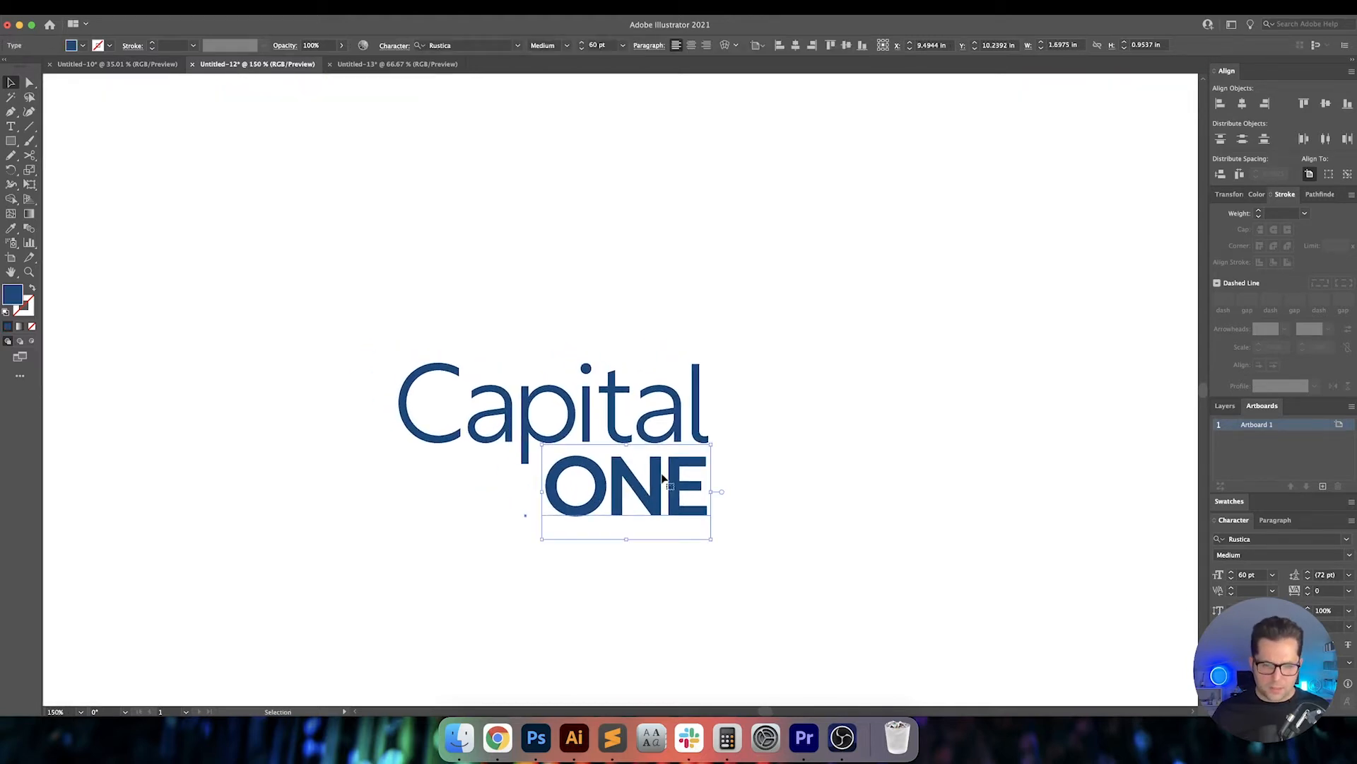
left_click(704, 422, "shift")
left_click(704, 422)
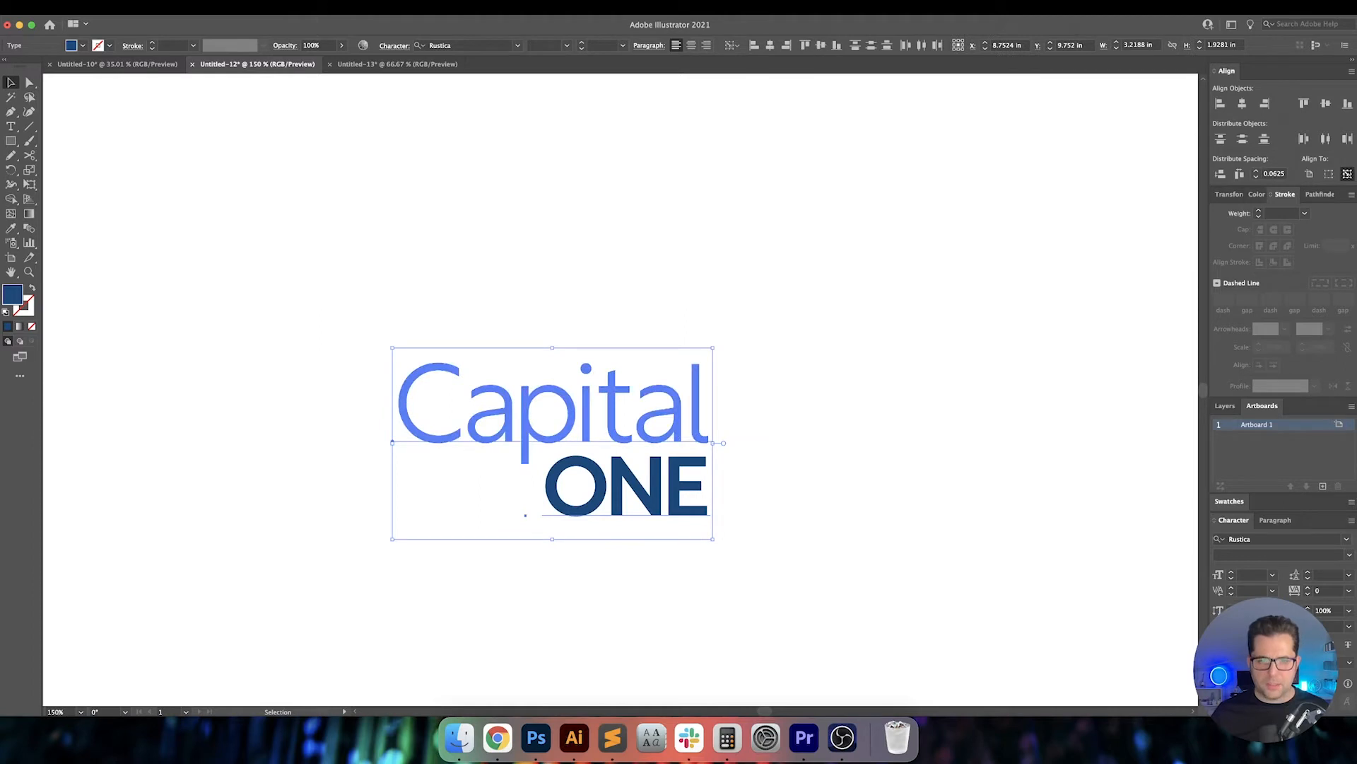
left_click(787, 44)
left_click(827, 231)
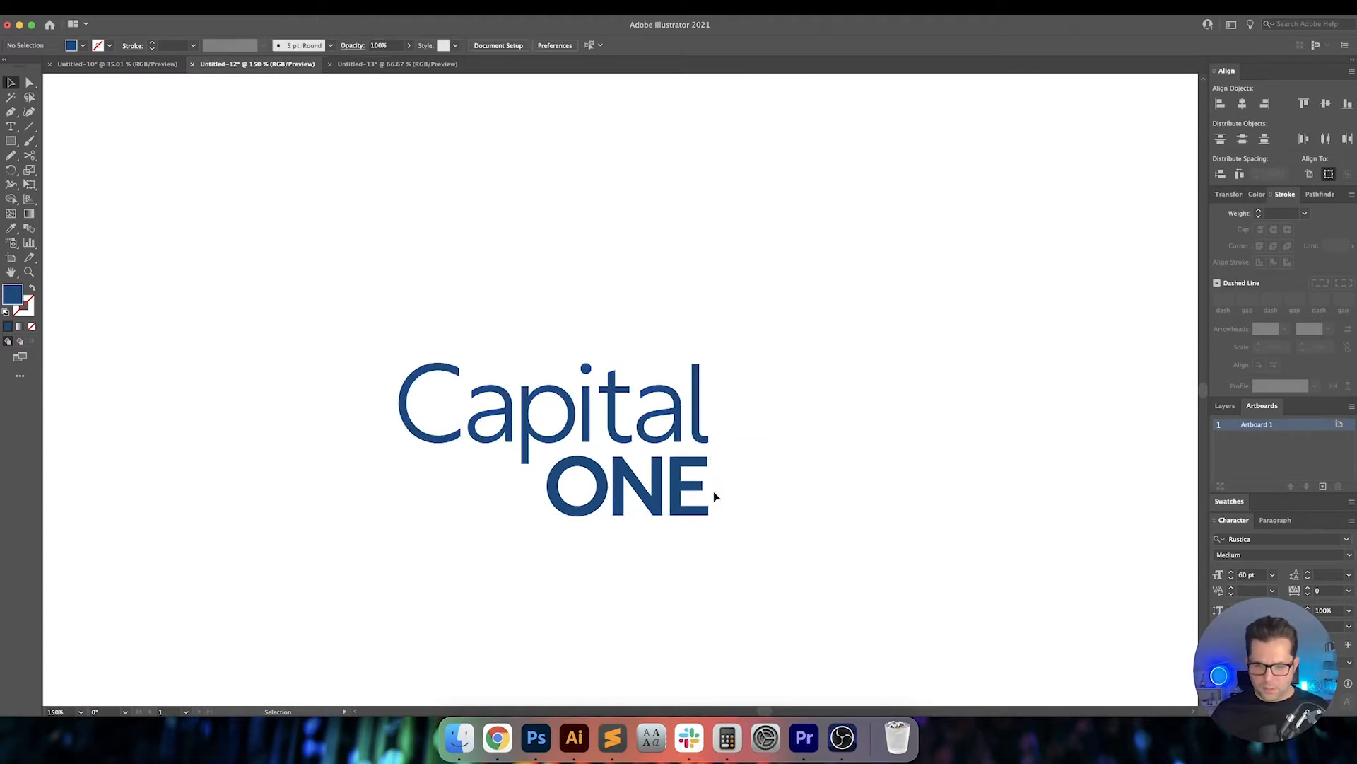
left_click_drag(668, 487, 670, 495)
left_click(760, 477)
Recolour the stacked ONE red by sampling the red swatch in the artboard's corner.
scroll(761, 477, "down", 2)
left_click_drag(770, 481, 547, 484)
key("i")
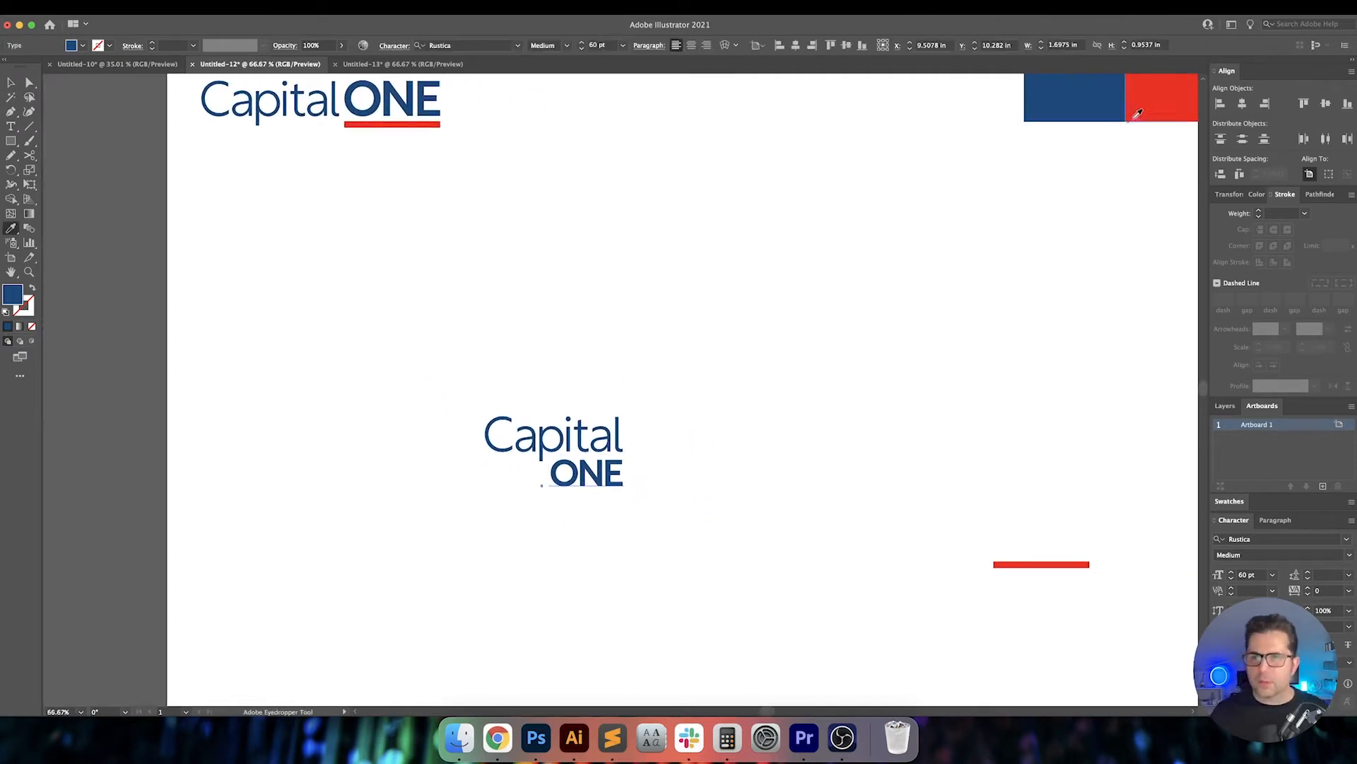
left_click(1134, 117)
key("v")
left_click(961, 292)
left_click_drag(842, 434, 811, 436)
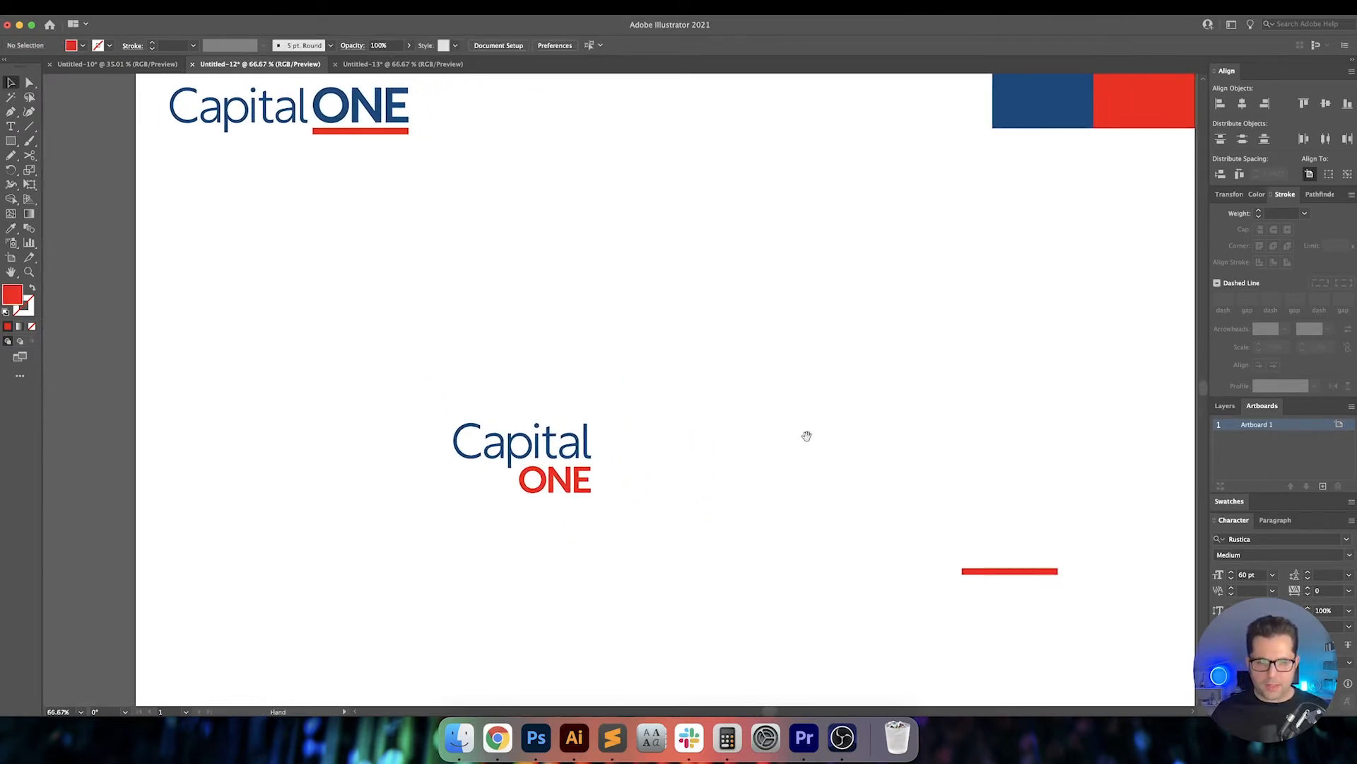
Place the red bar just left of ONE and centre it vertically on that word.
left_click_drag(1012, 571, 476, 480)
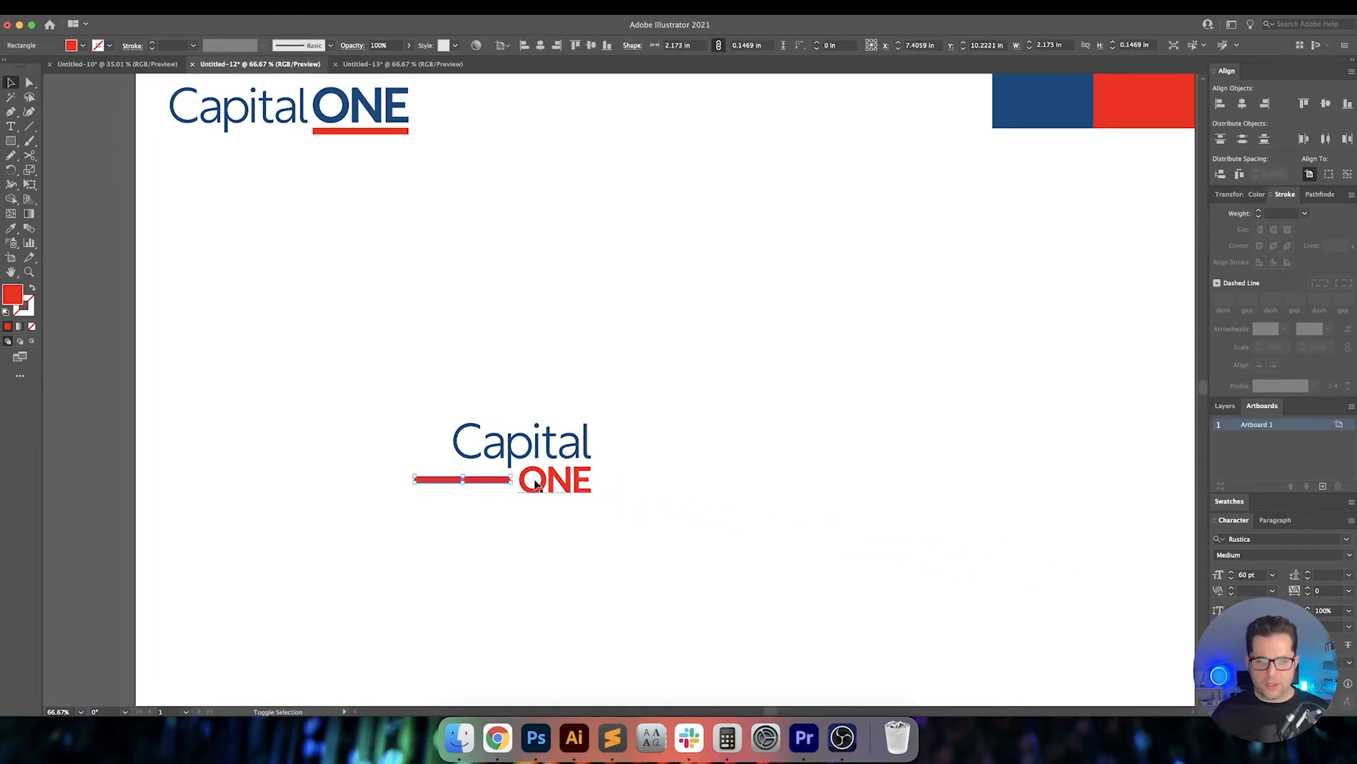
left_click(532, 482, "shift")
left_click(532, 481)
left_click(477, 45)
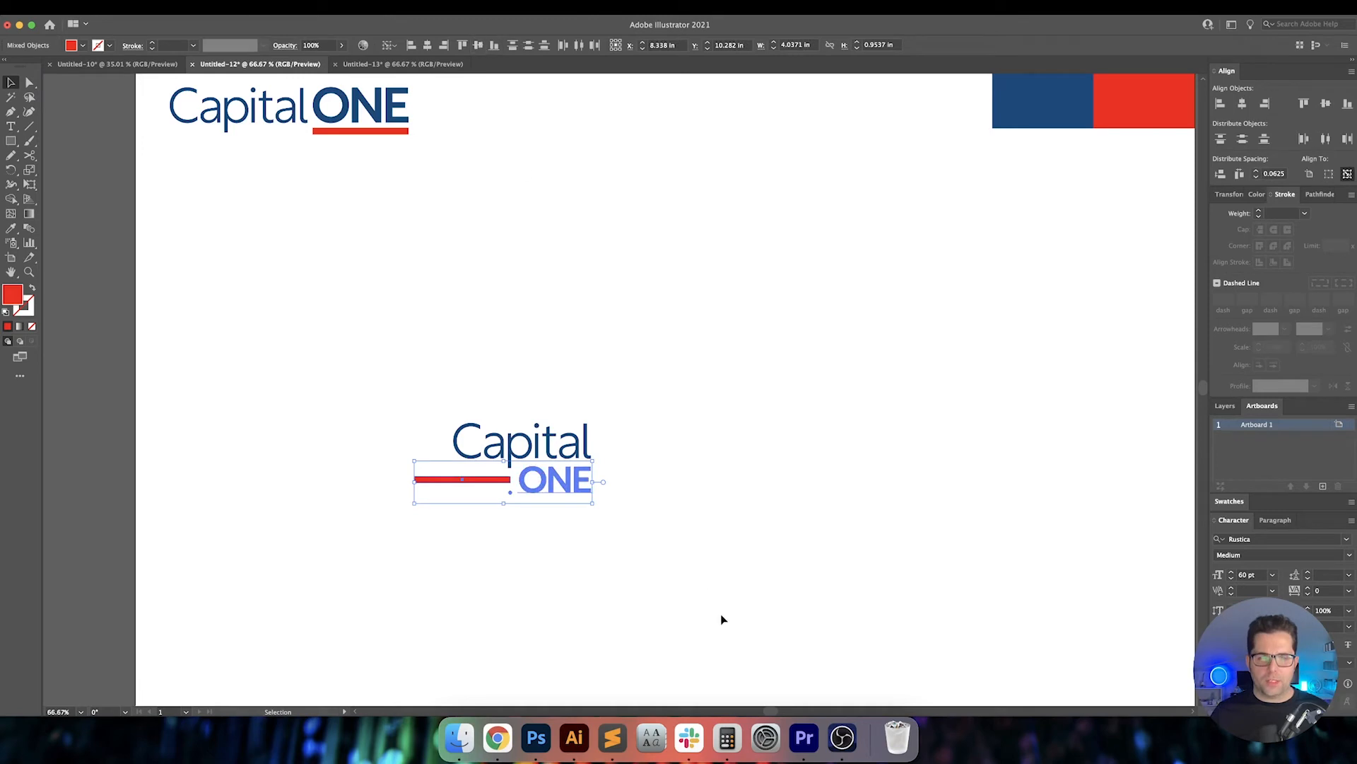
left_click(741, 652)
Shift the red bar slightly so its right end sits close to the right edge of the p's stem.
scroll(453, 485, "up", 3)
mouse_move(555, 476)
left_mouse_down()
mouse_move(587, 476)
mouse_move(559, 472)
left_mouse_up()
scroll(618, 461, "up", 5)
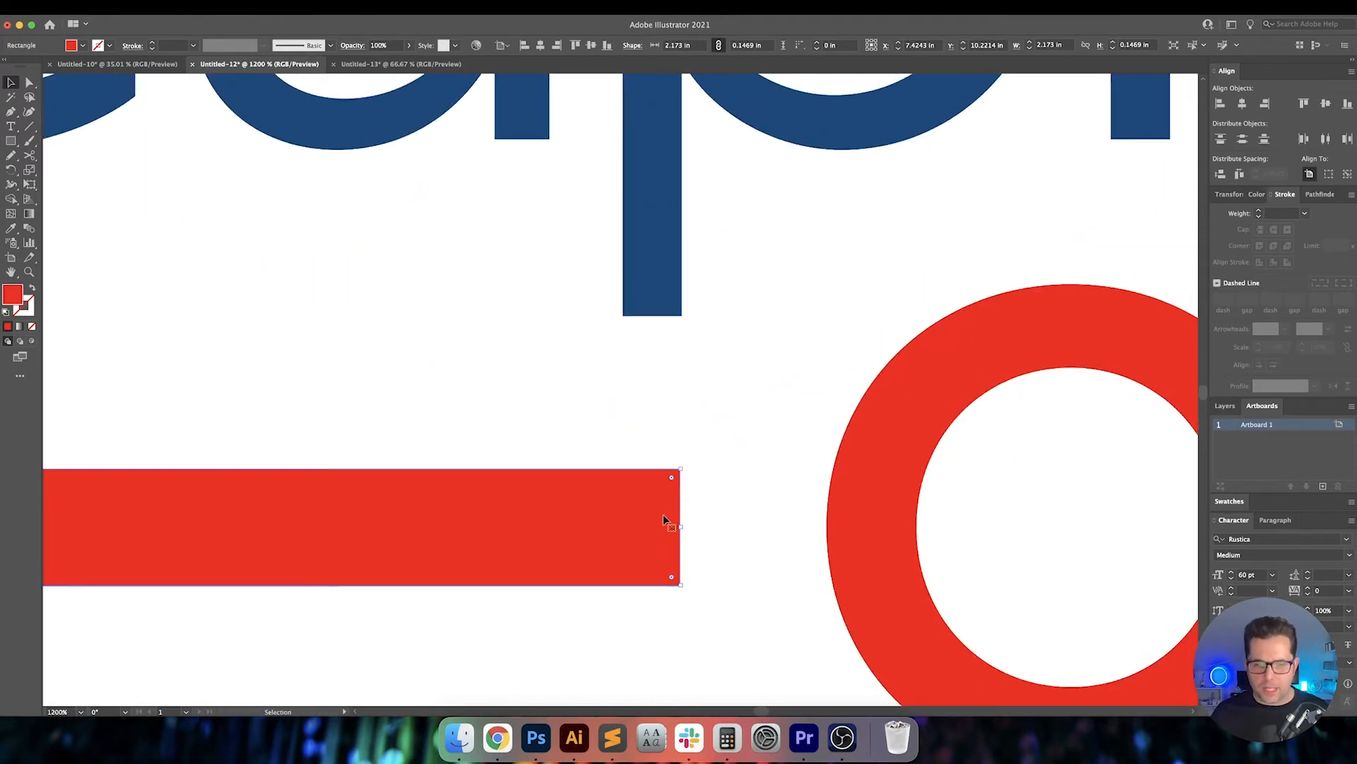
key("Left")
left_click(743, 438)
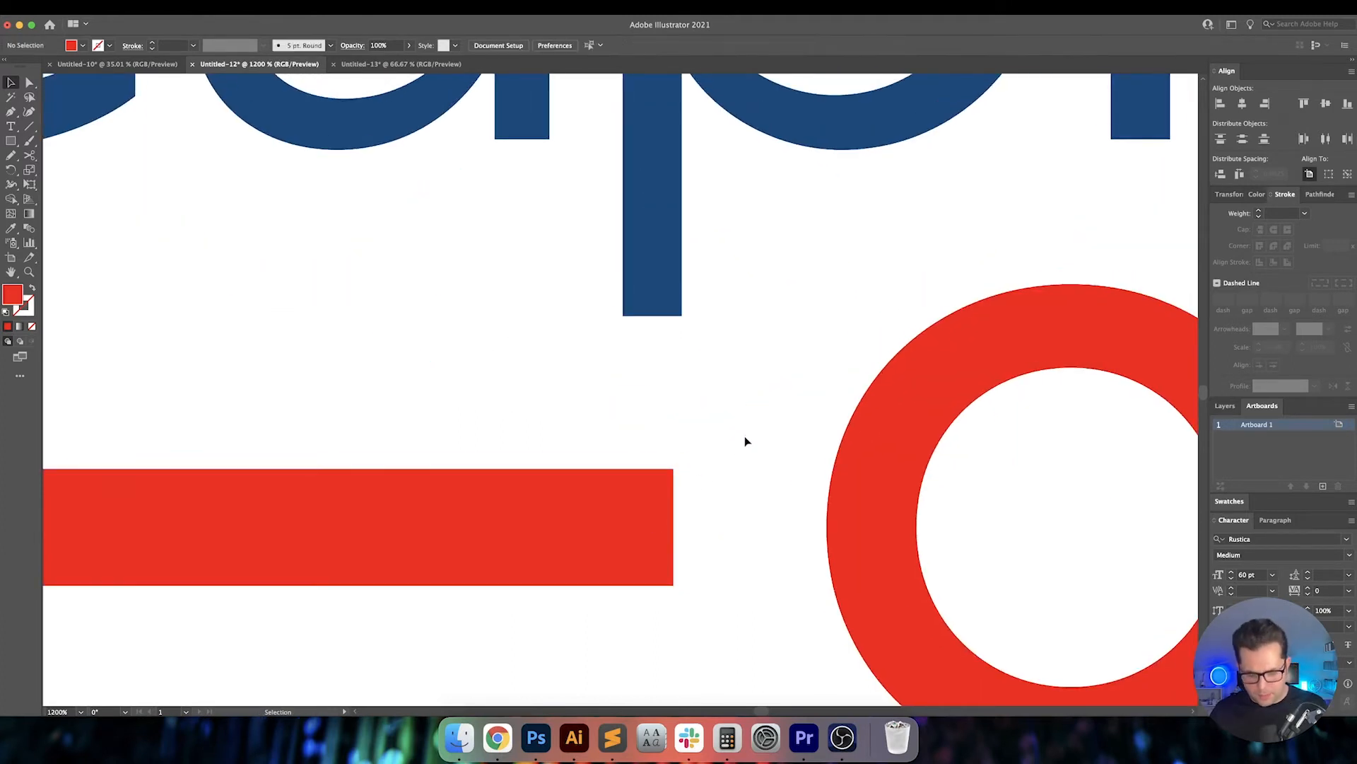
Draw a vertical 1 pt red guide line from the right edge of the p's stem down beside the bar.
key("p")
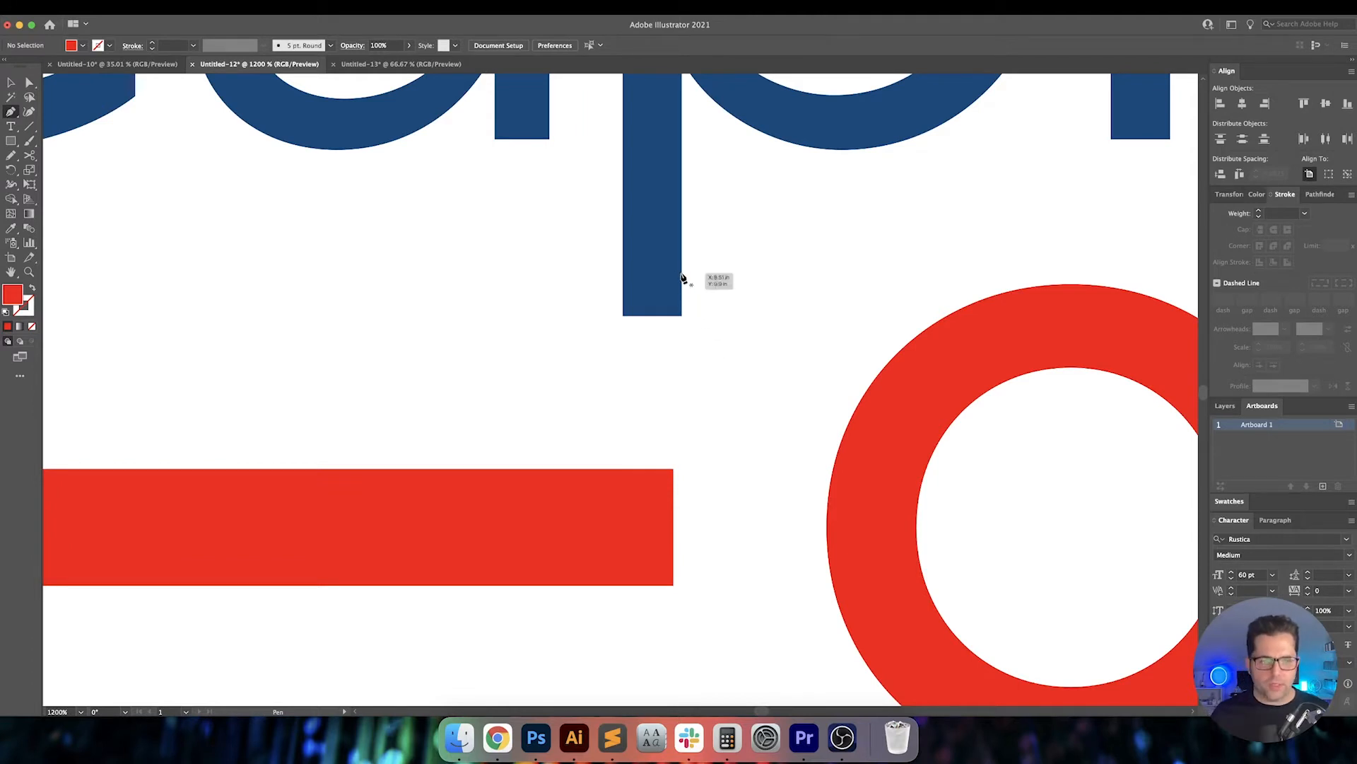
key("shift+x")
left_click(683, 276)
left_click(683, 541, "shift")
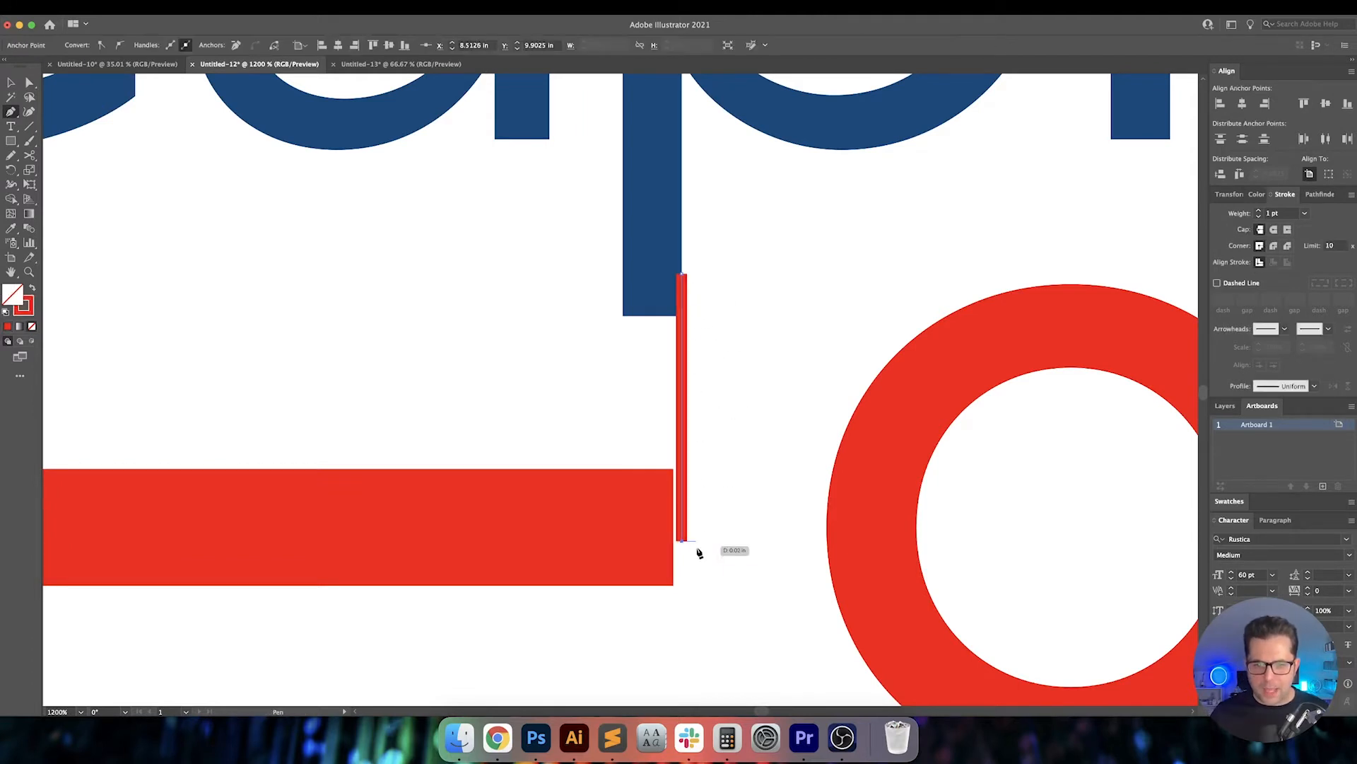
key("v")
left_click(700, 509)
Line the bar's right end up with the p's stem using the guide line, then delete the guide.
left_click_drag(646, 511, 653, 512)
left_click_drag(646, 390, 721, 415)
key("super+z")
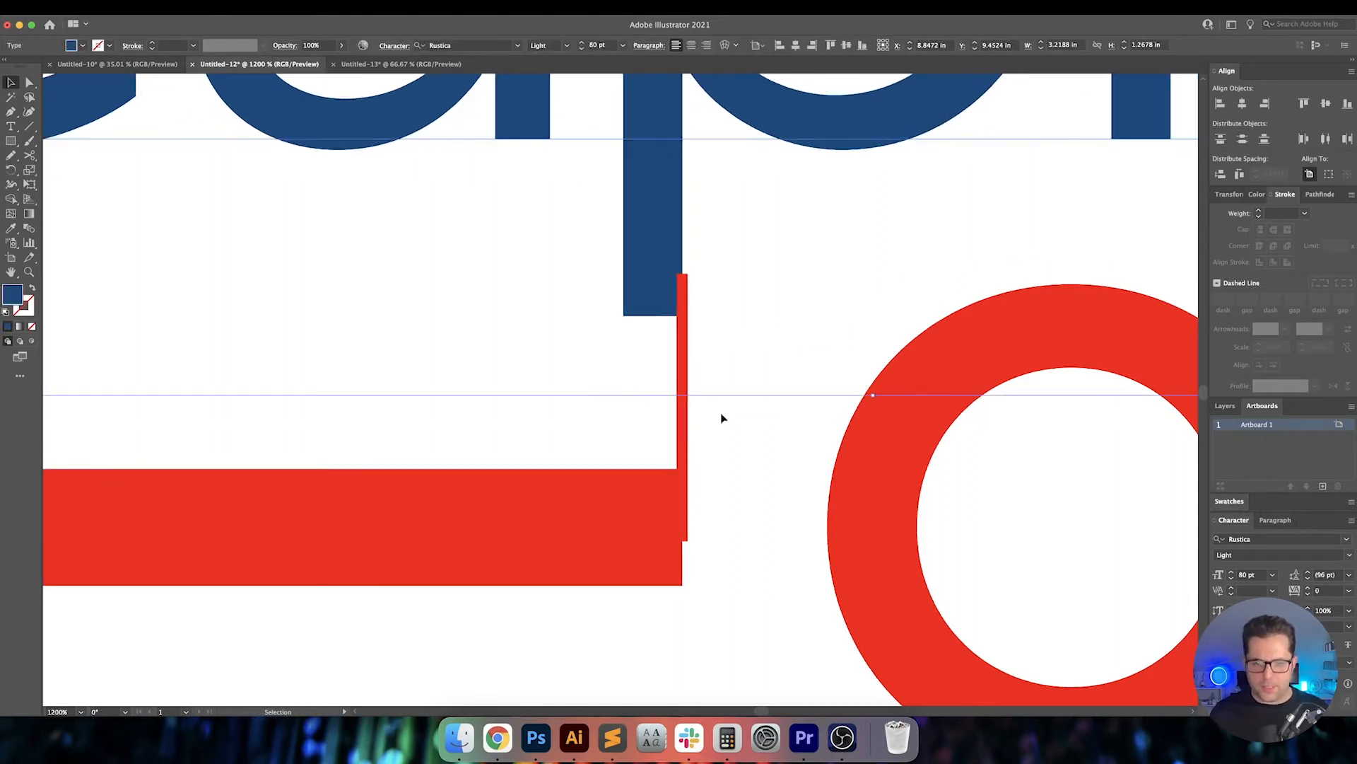
left_click(680, 422)
left_click(682, 424)
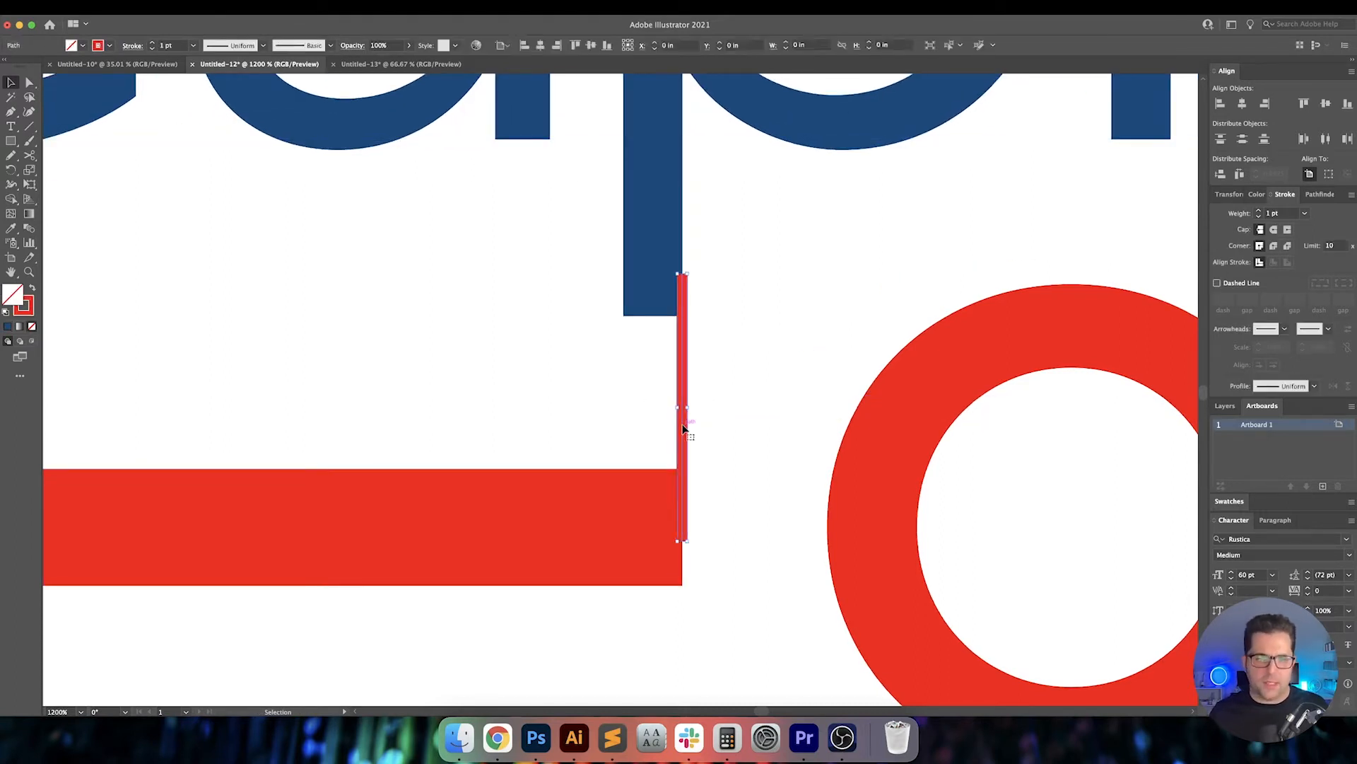
key("Delete")
Shorten the red bar from its left end to about 1.3 in so it starts beneath the C.
key("super+minus")
key("super+minus")
key("super+minus")
key("super+minus")
key("super+minus")
key("super+minus")
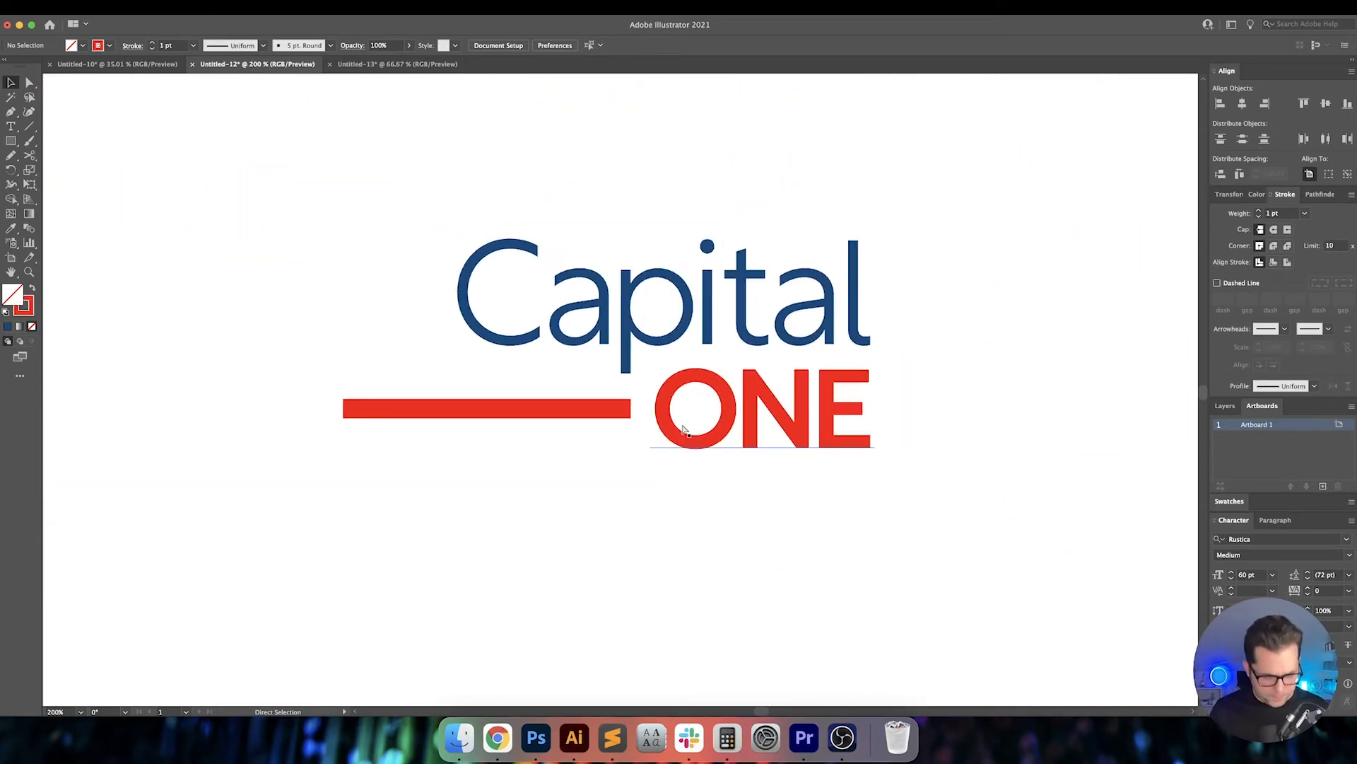
scroll(700, 460, "up", 3)
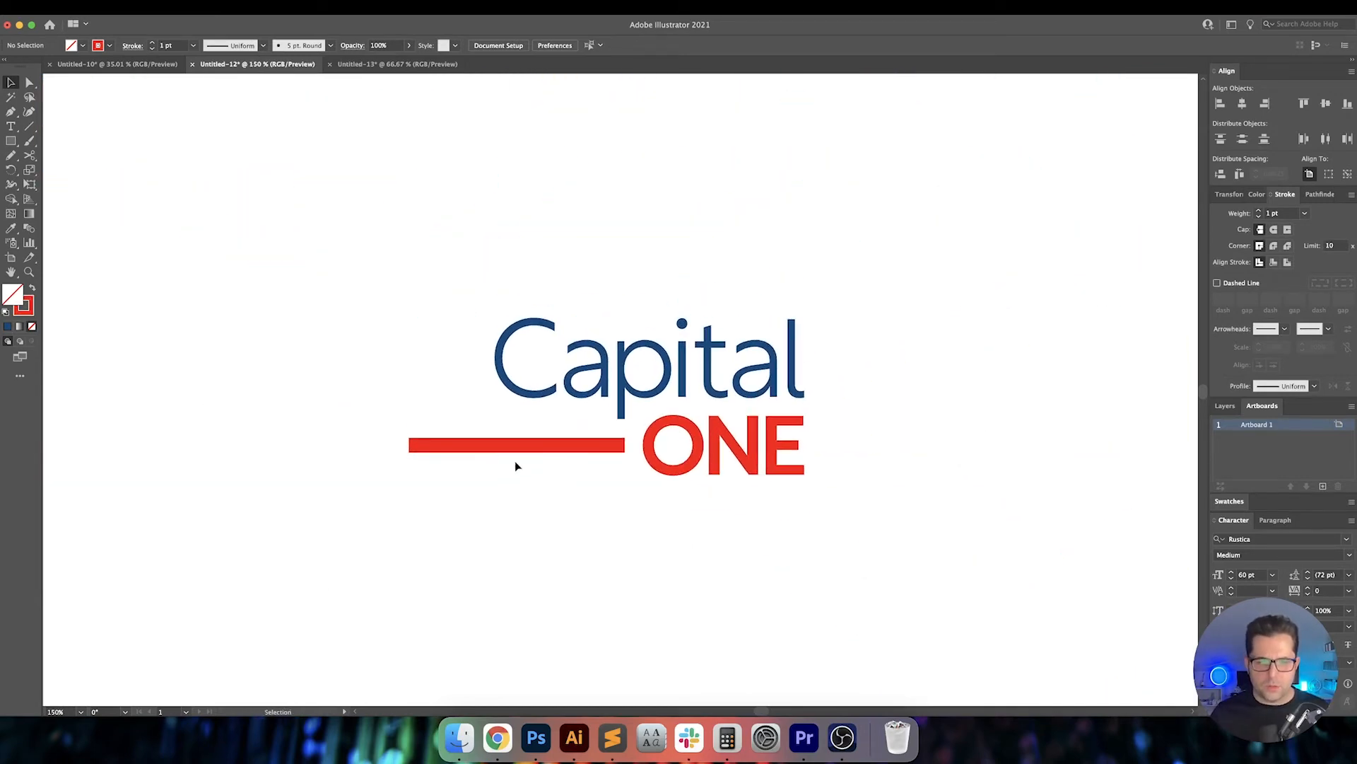
left_click(516, 446)
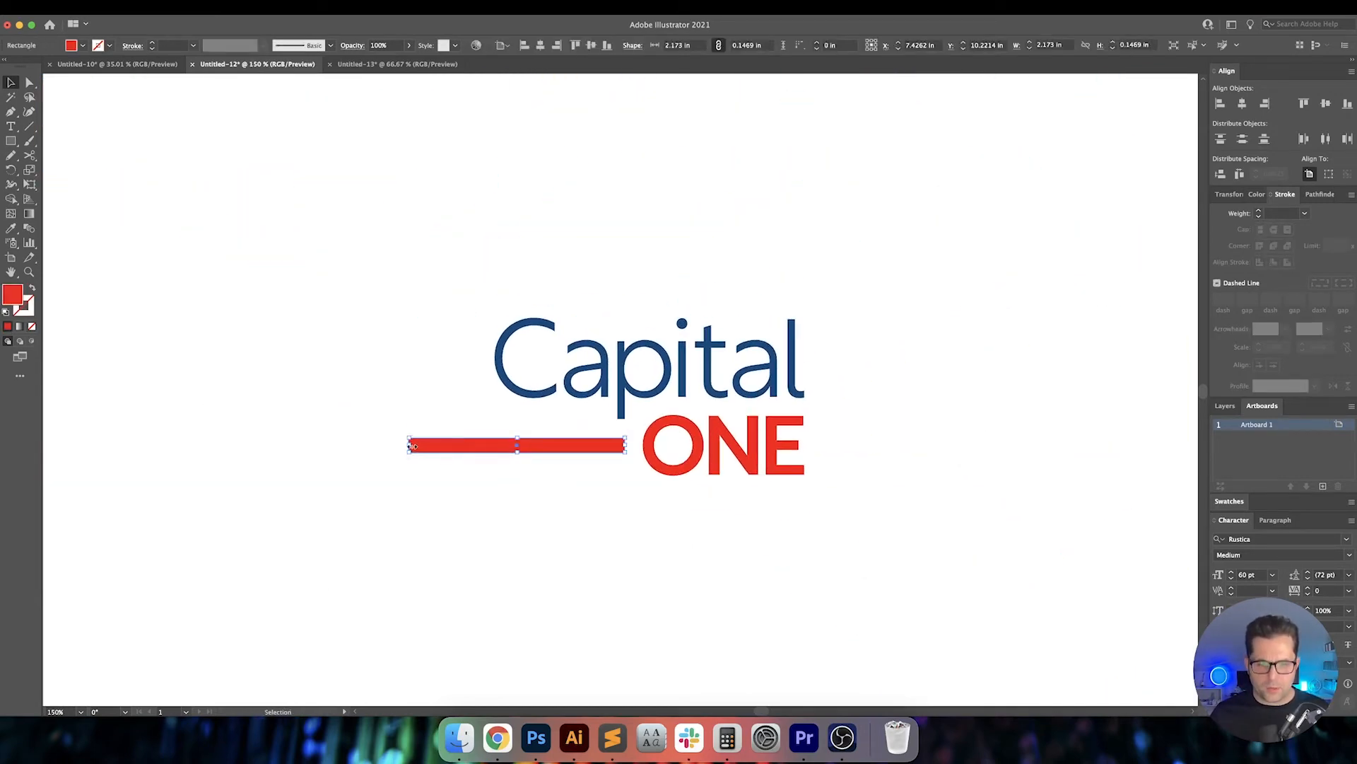
left_click_drag(413, 446, 496, 444)
left_click(491, 529)
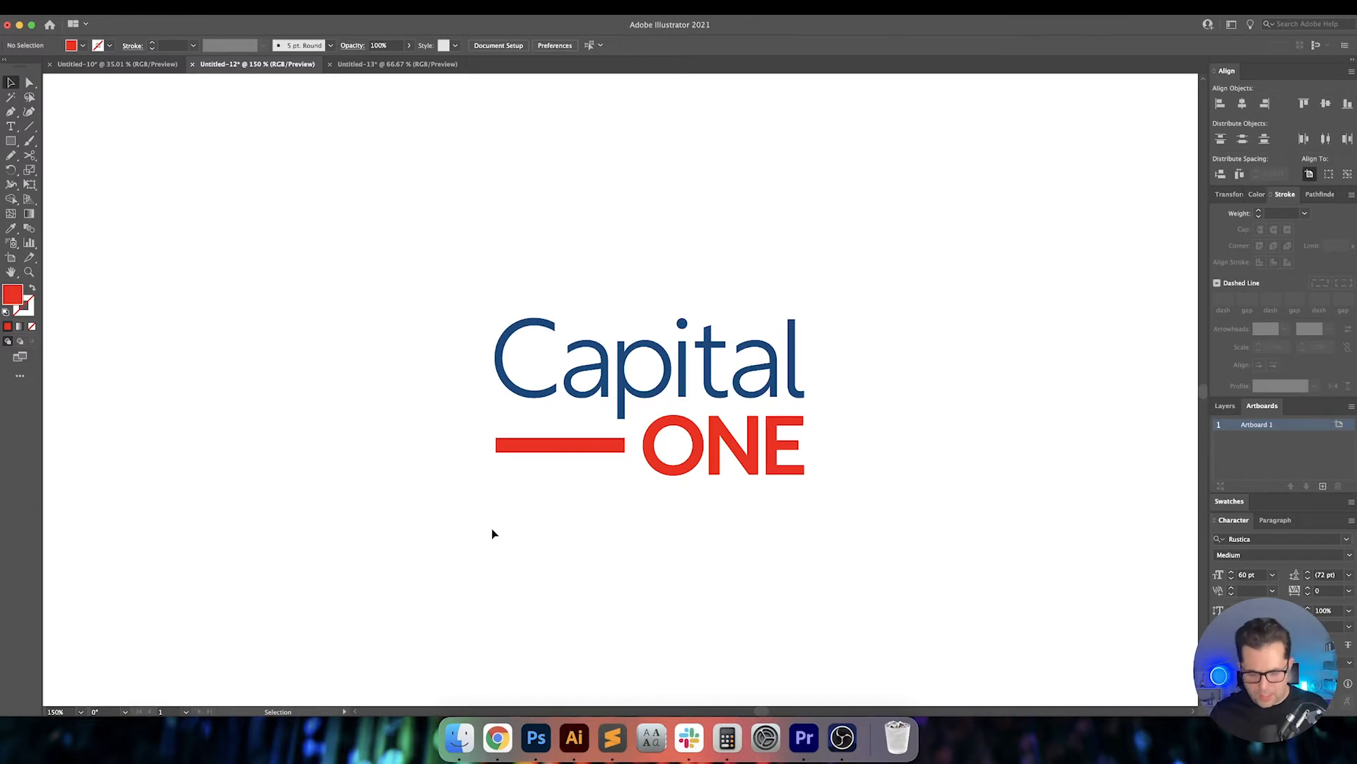
Draw a vertical red guide line and set it against the outer left edge of the C.
key("p")
key("shift+x")
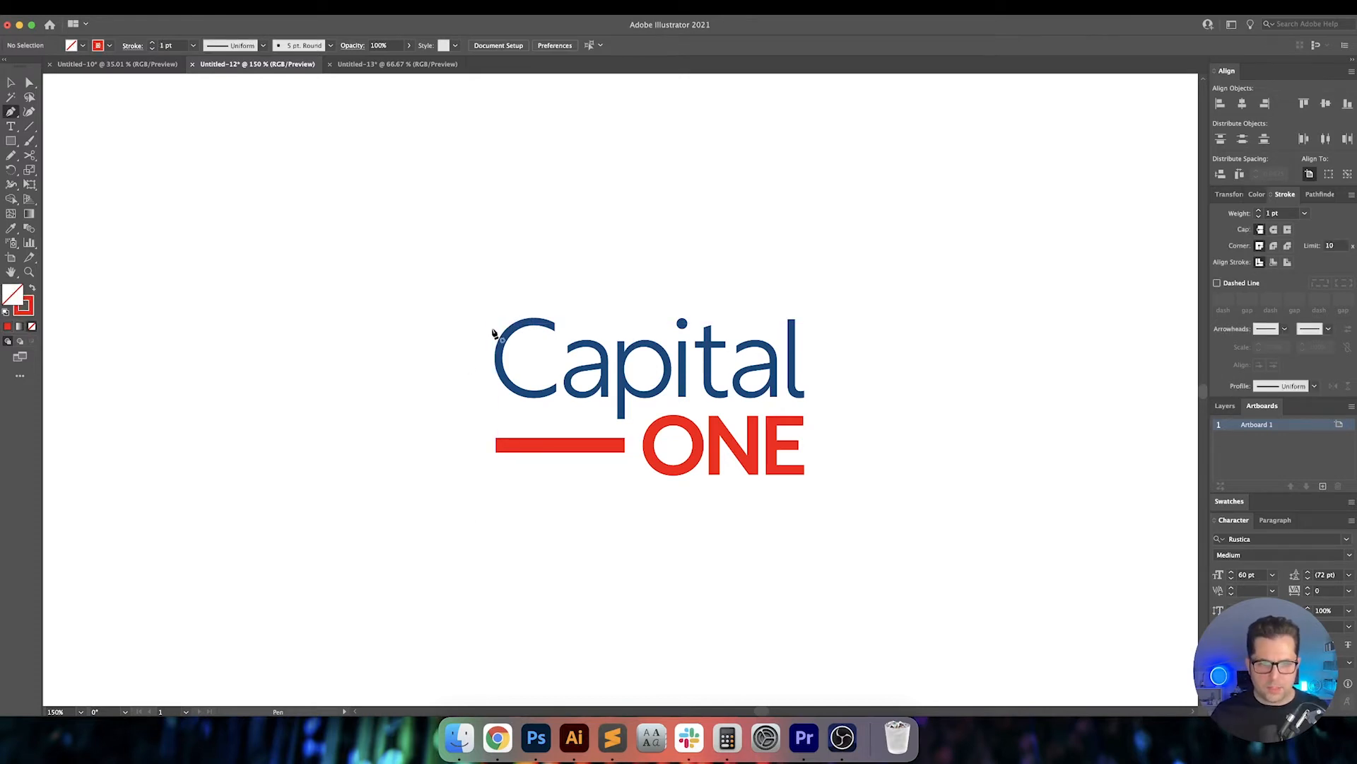
left_click_drag(495, 326, 497, 342)
left_click(496, 410)
key("v")
scroll(493, 378, "up", 4)
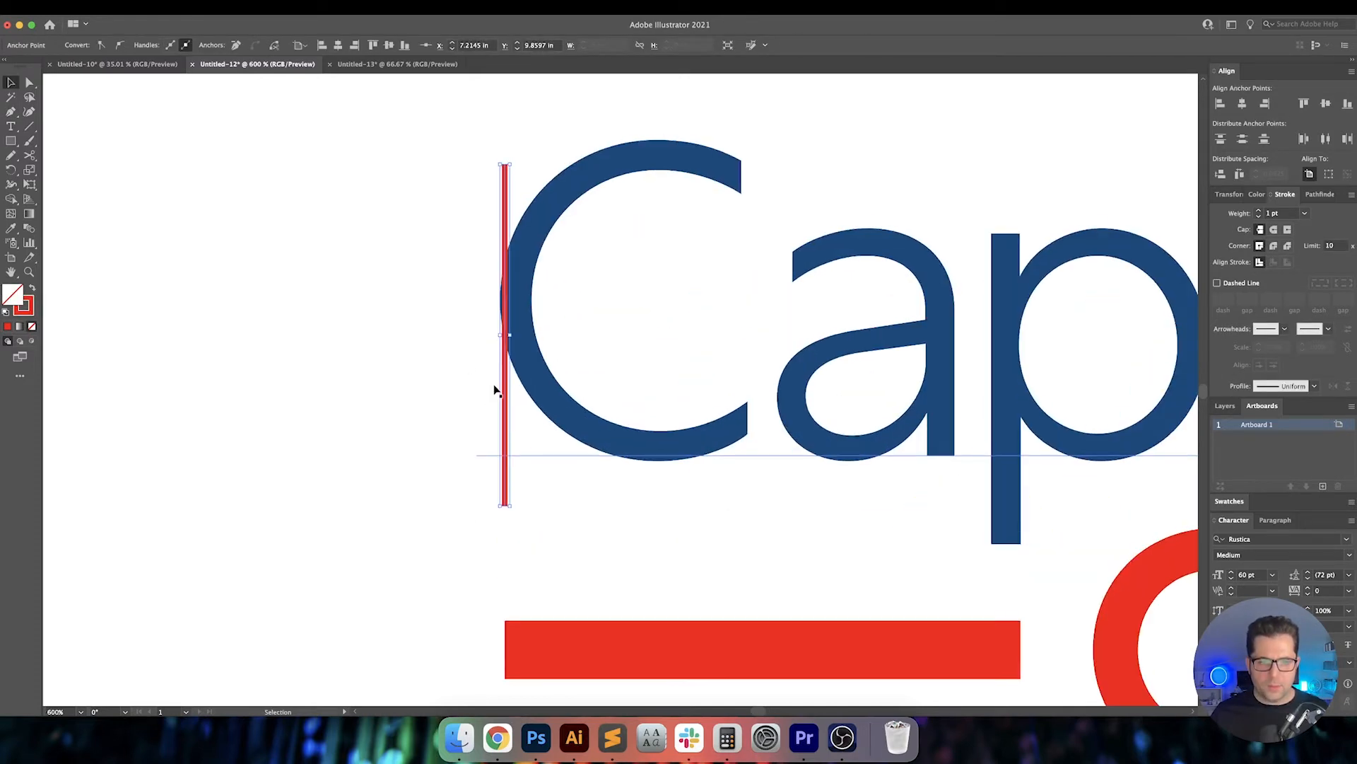
left_click_drag(506, 403, 500, 402)
left_click_drag(526, 456, 503, 368)
Extend the red bar's left end to meet the guide line, then delete the guide.
left_click(526, 584)
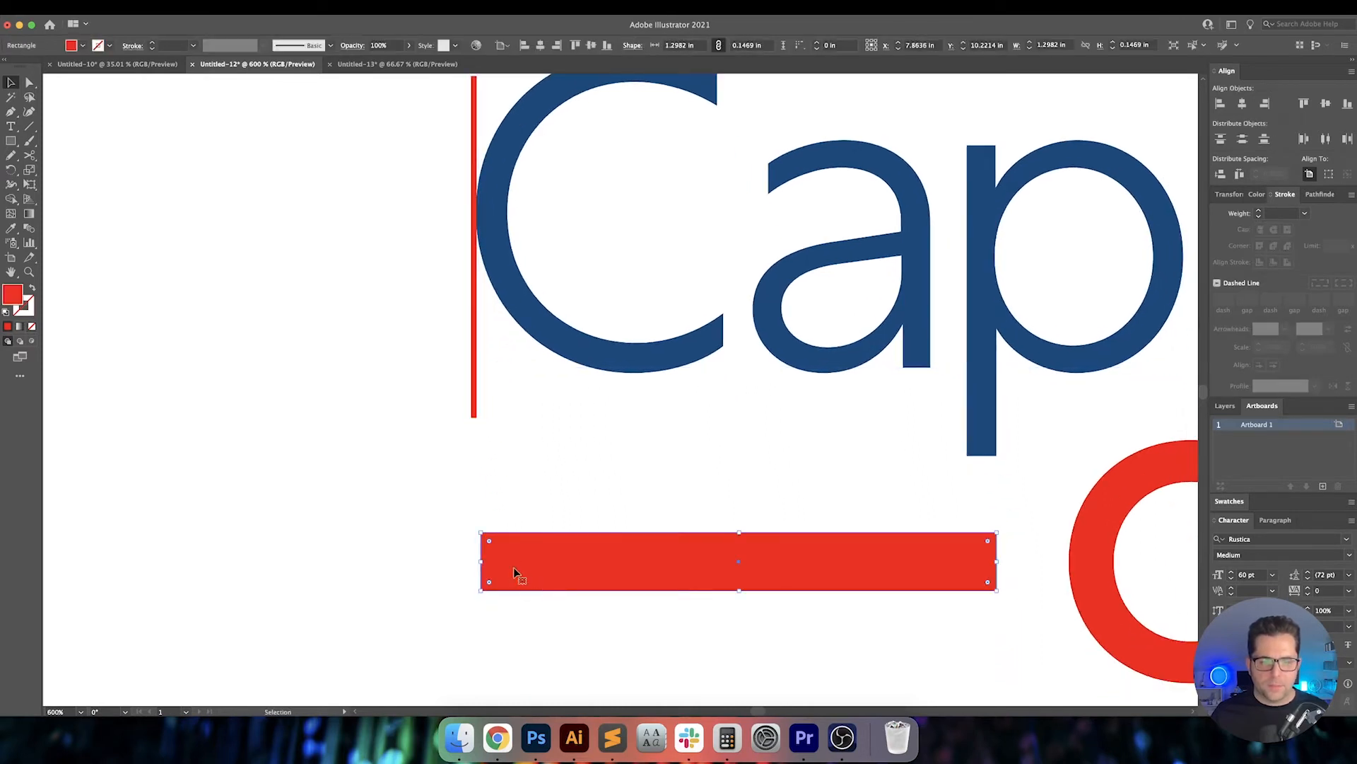
left_click_drag(481, 562, 475, 564)
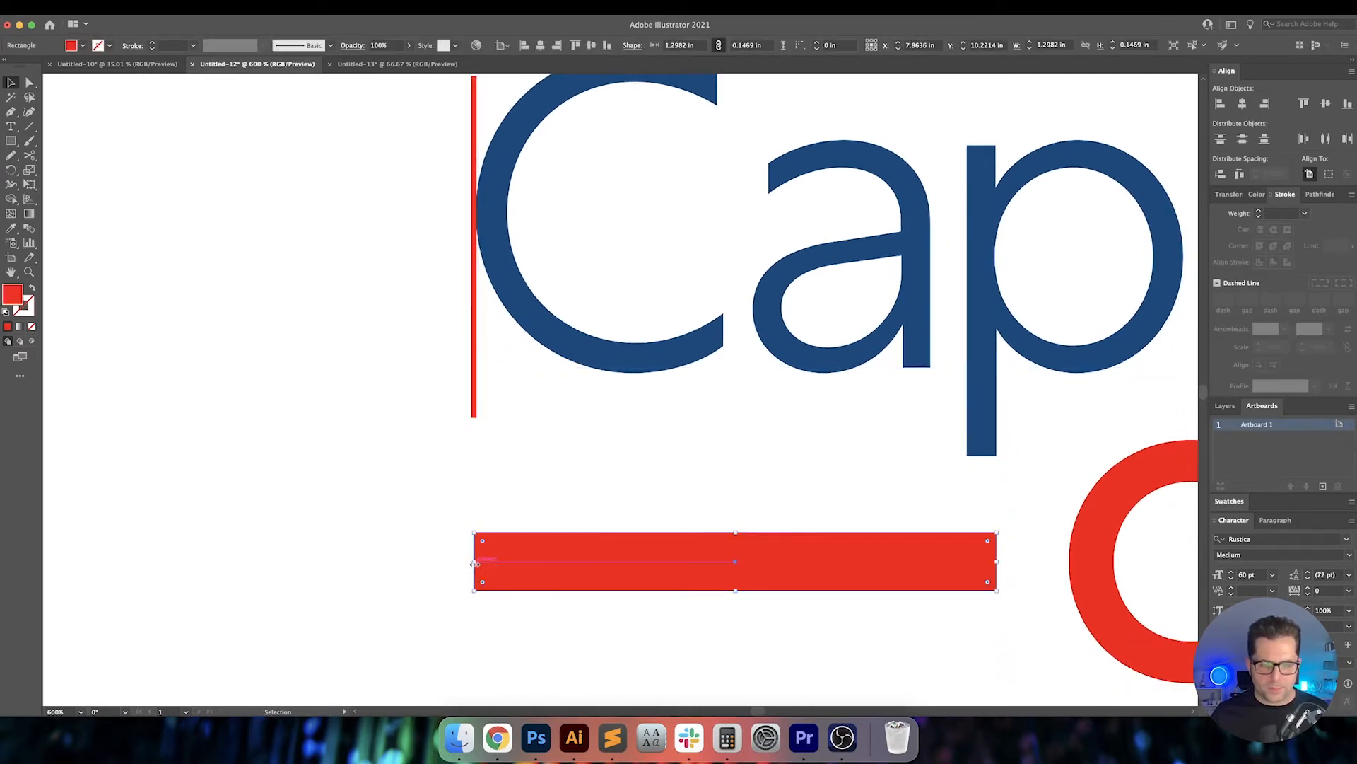
left_click(474, 373)
key("Delete")
Move the stacked logo beneath the one-line wordmark, near the artboard's left edge.
key("super+minus")
key("super+minus")
key("super+minus")
key("super+minus")
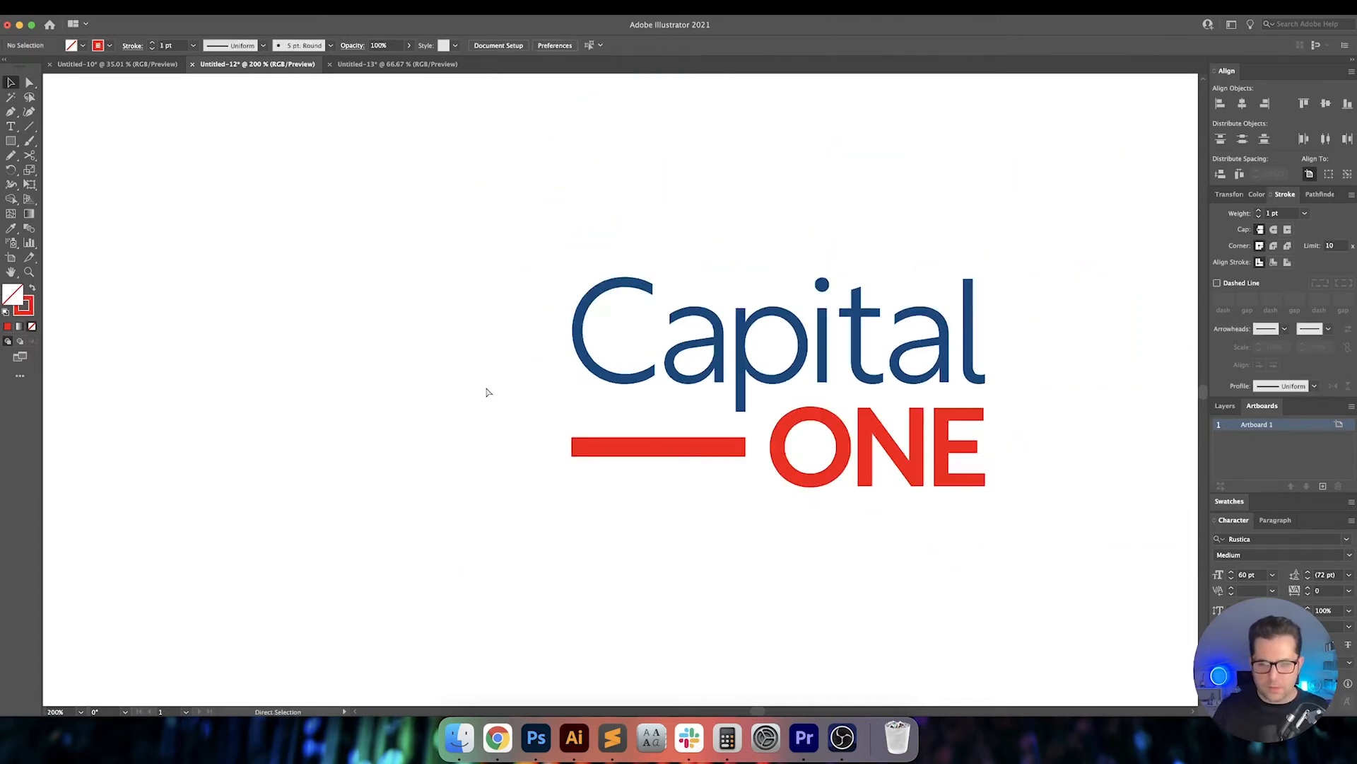
left_click_drag(781, 531, 724, 558)
key("super+minus")
key("super+minus")
key("super+minus")
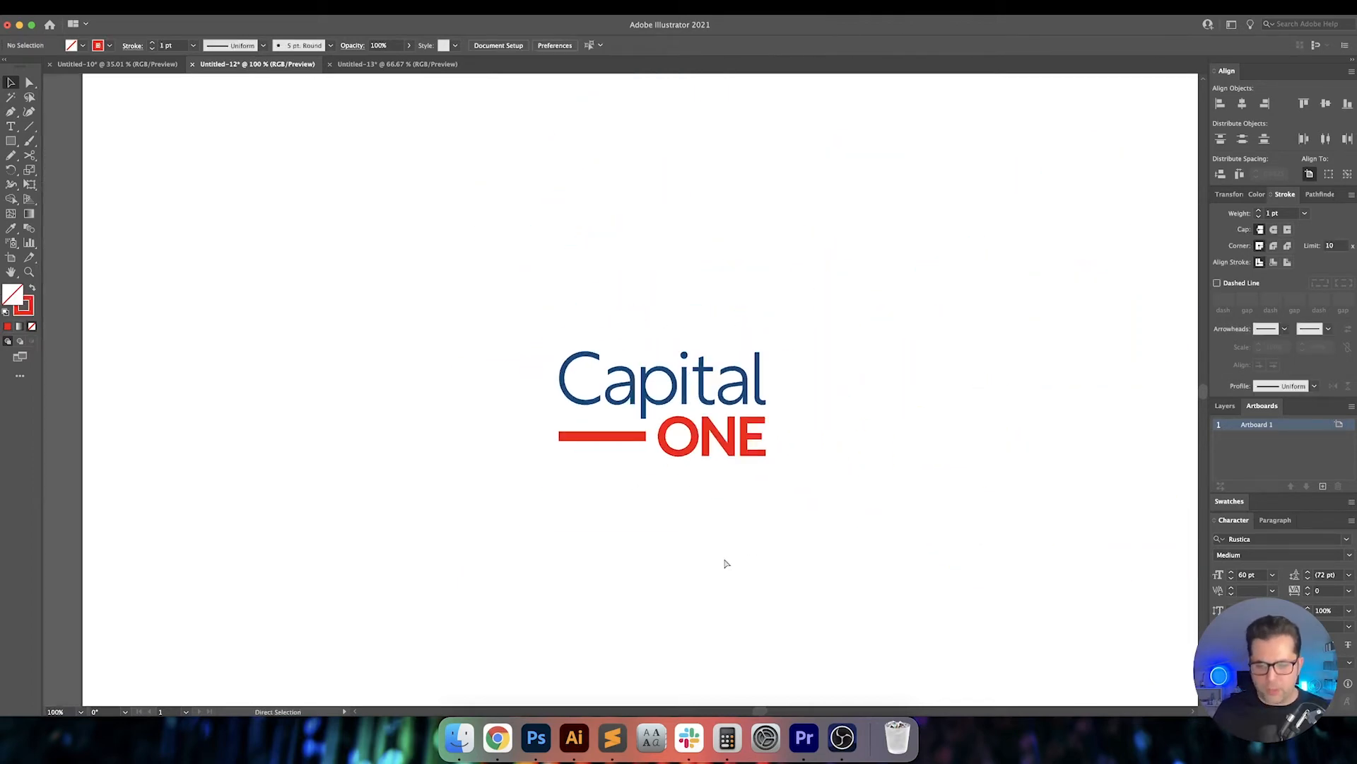
left_click_drag(773, 387, 759, 430)
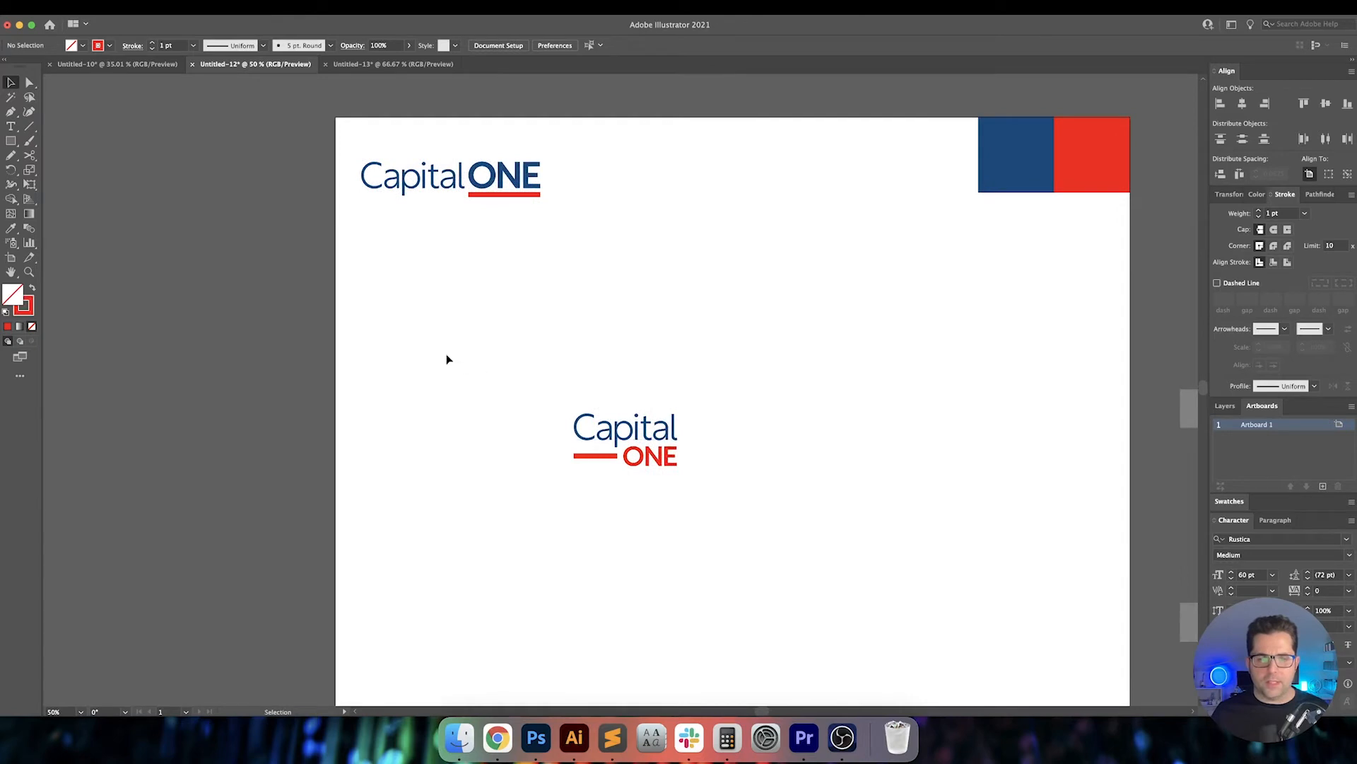
left_click_drag(447, 357, 776, 517)
scroll(776, 502, "up", 1)
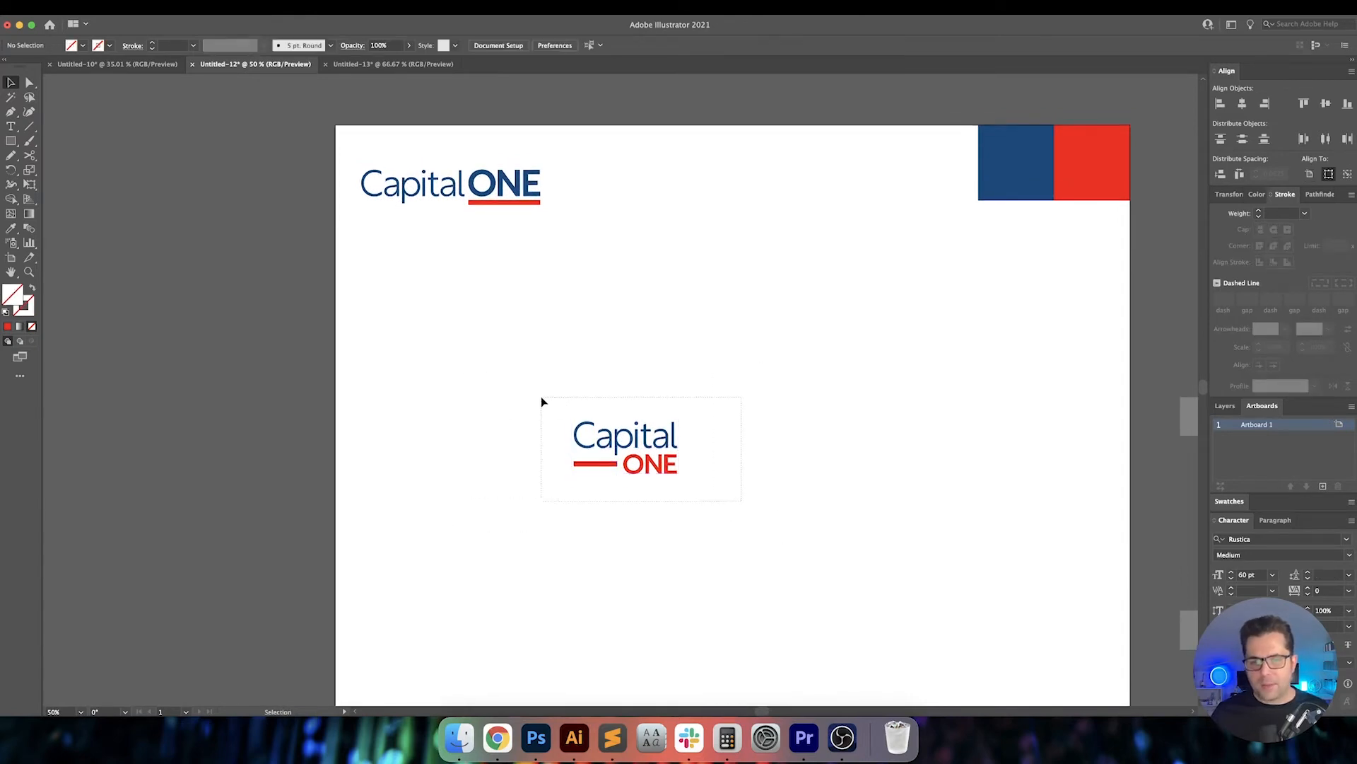
left_click_drag(647, 443, 435, 269)
left_click(514, 288)
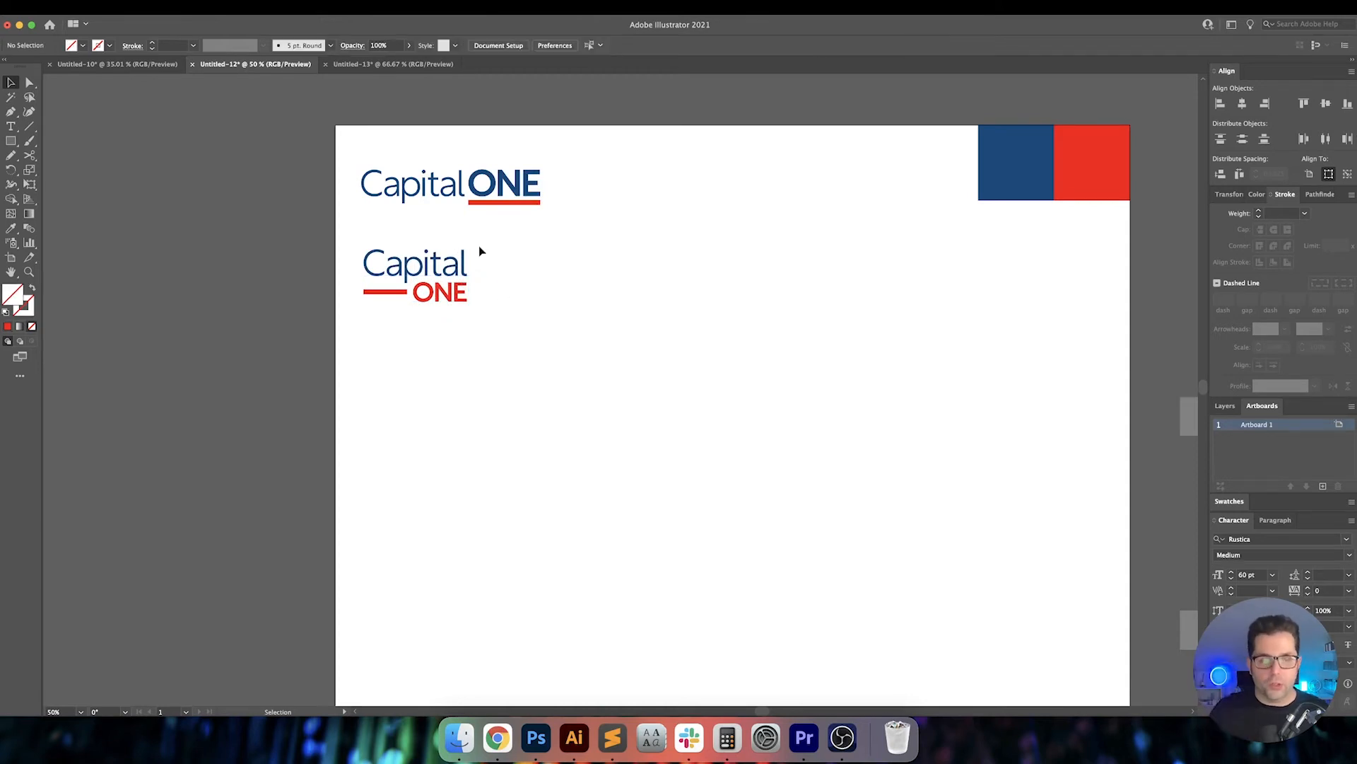
Duplicate the stacked logo into the empty middle of the artboard.
left_click_drag(415, 321, 713, 372)
left_click(788, 302)
scroll(700, 357, "up", 1)
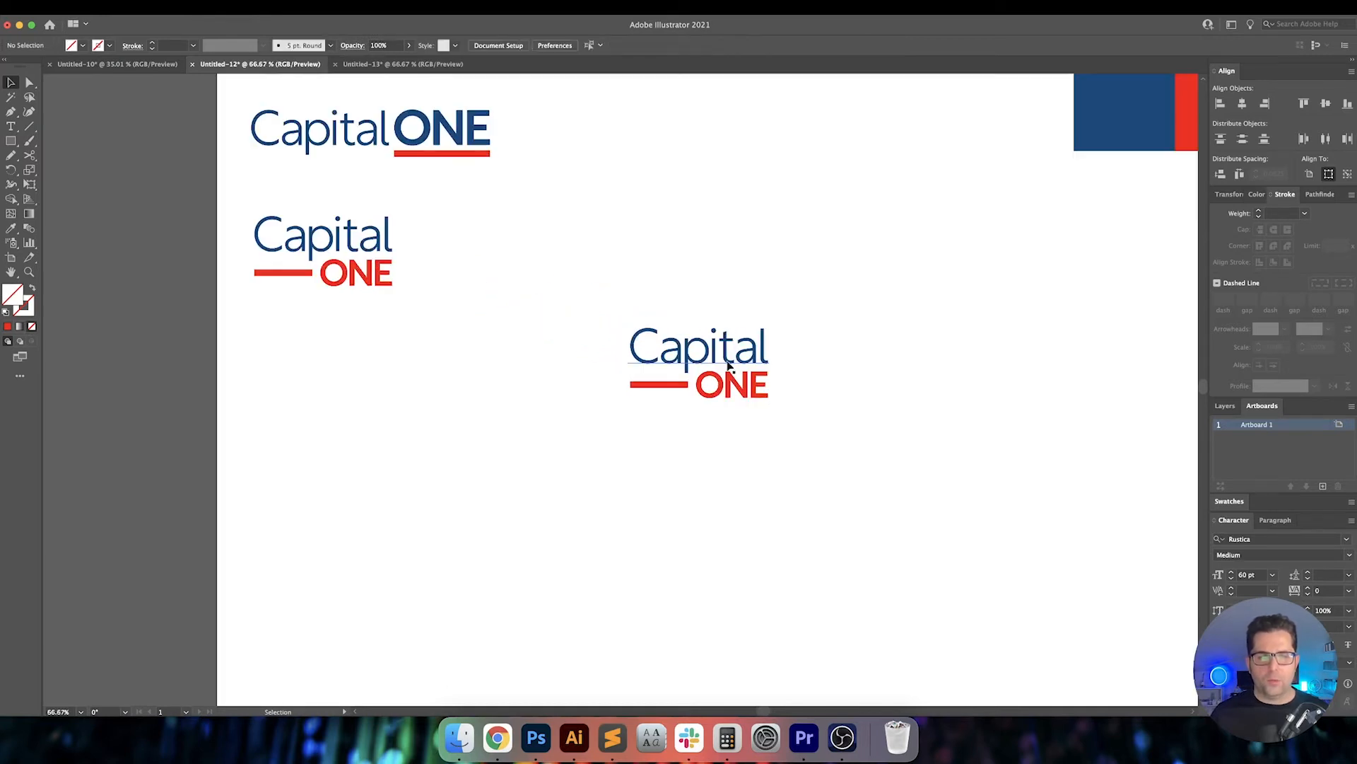
Recolour ONE in the duplicated stacked logo blue by sampling the colour of Capital.
scroll(731, 366, "right", 2)
left_click_drag(787, 445, 650, 402)
key("i")
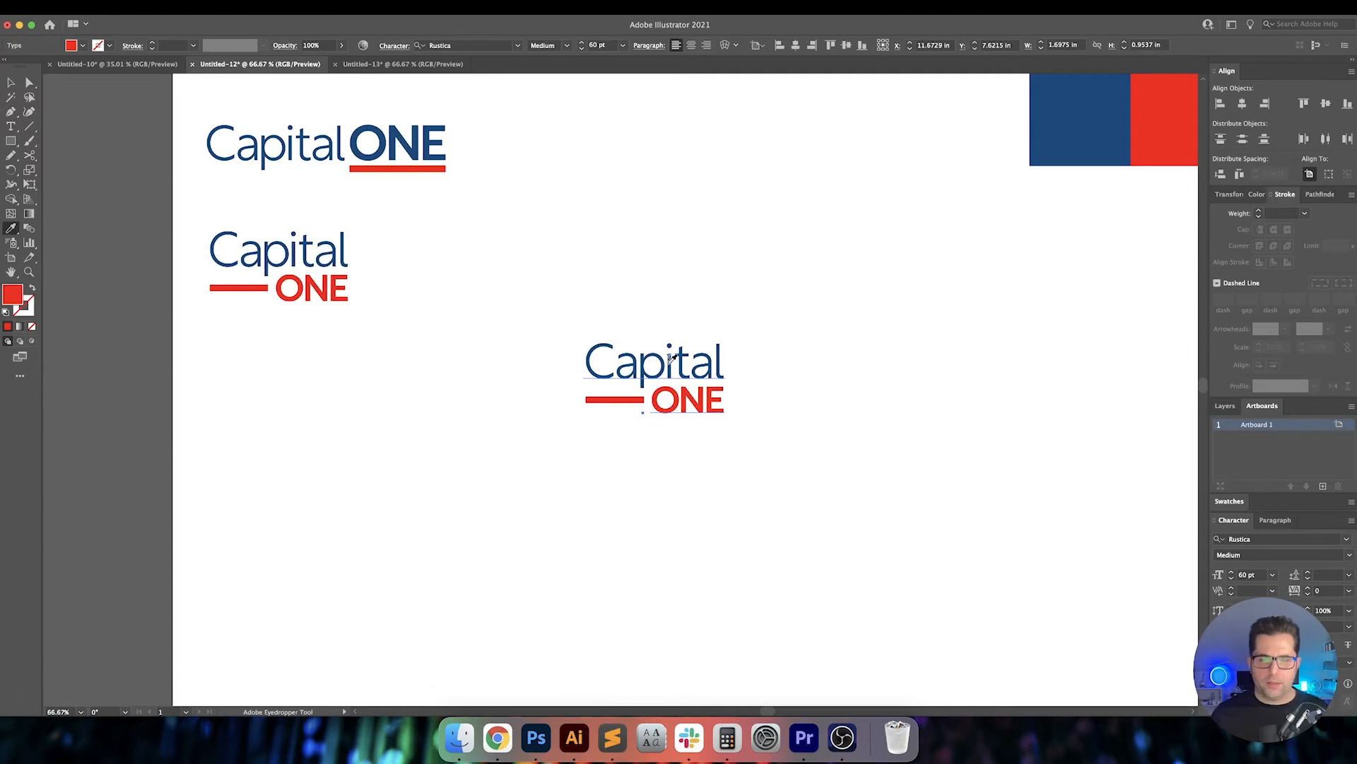
left_click(671, 359)
key("super+shift+a")
key("v")
Move the stacked logo with the blue ONE directly beneath the version with the red ONE.
scroll(810, 352, "up", 1)
scroll(809, 352, "left", 1)
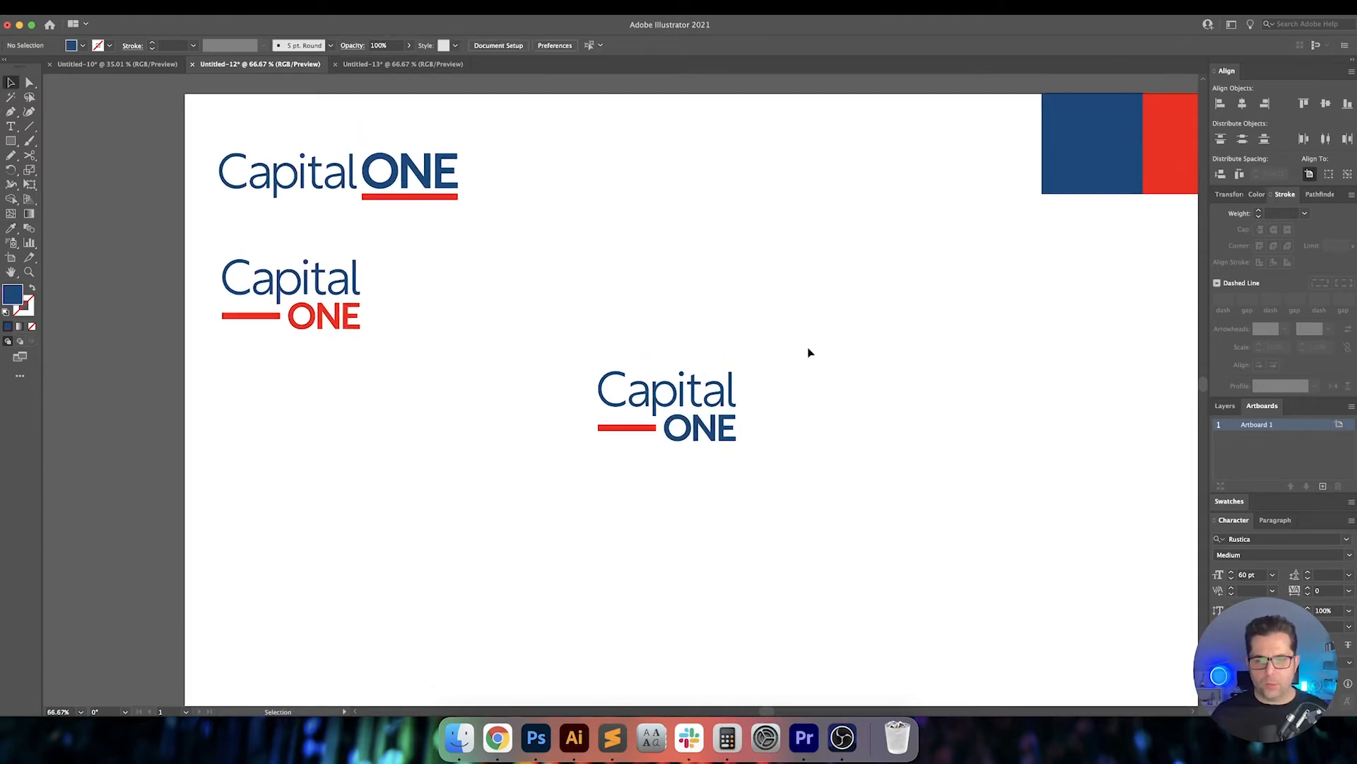
left_click_drag(810, 352, 634, 463)
left_click_drag(688, 428, 311, 414)
left_click(429, 401)
left_click_drag(428, 400, 488, 467)
left_click_drag(385, 443, 386, 411)
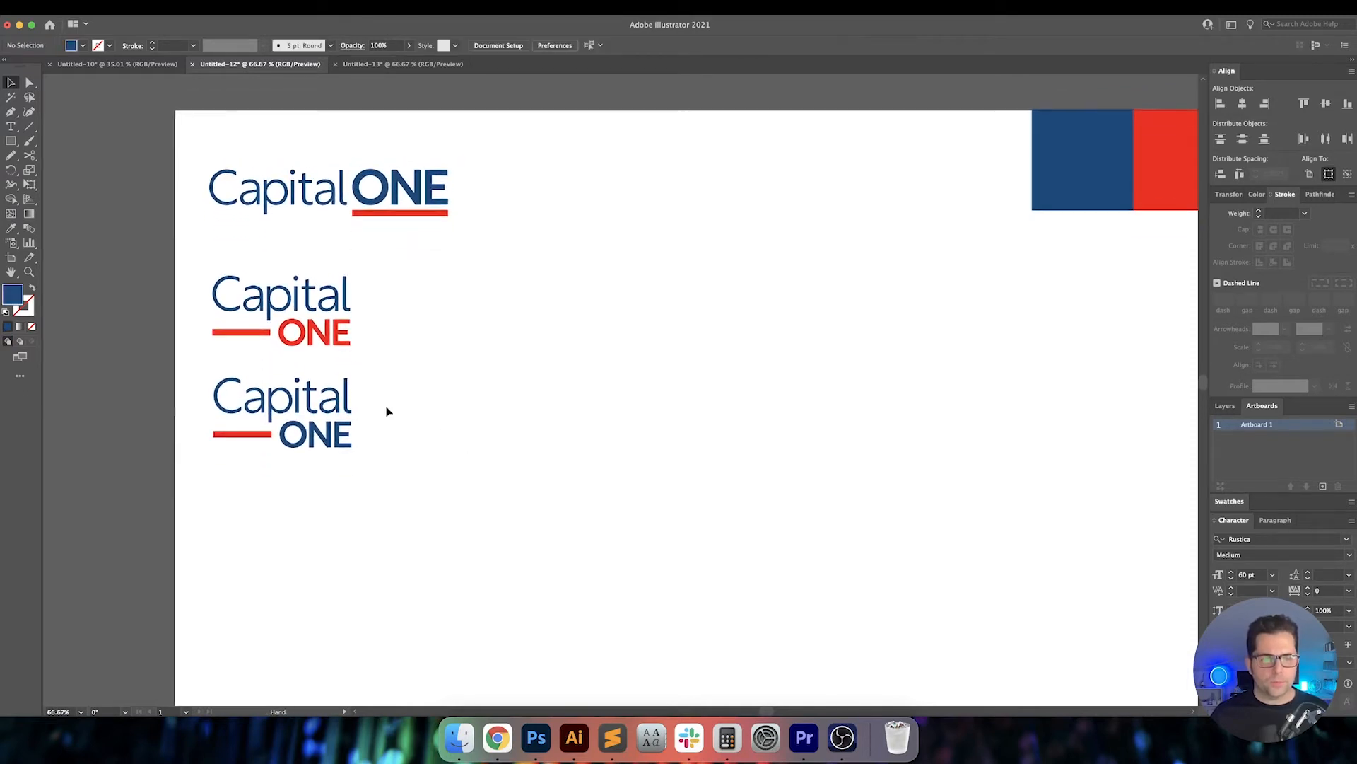
Duplicate the blue-ONE stacked logo into the empty space to its right.
left_click(251, 447)
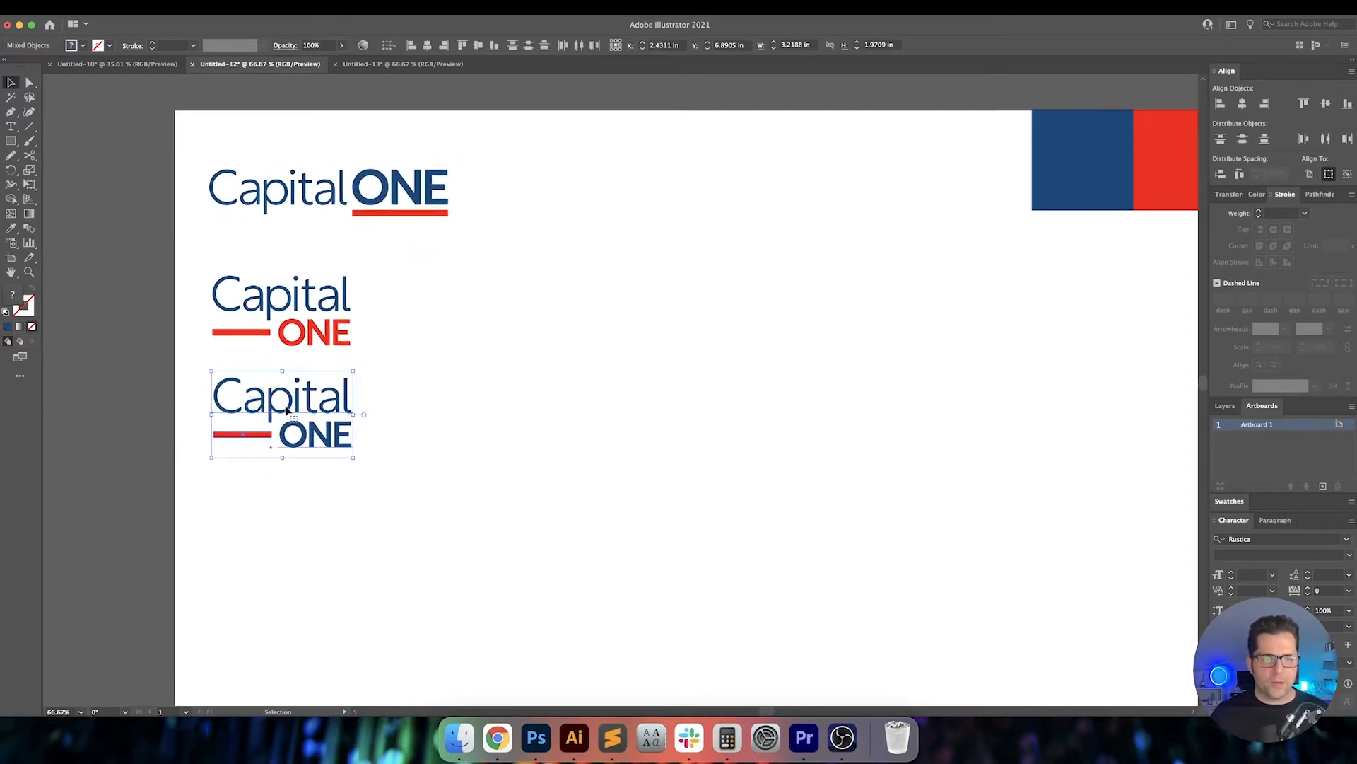
left_click_drag(251, 447, 597, 447)
left_click(784, 409)
Set Capital in the new duplicate to Rustica Regular Italic.
left_click(683, 408)
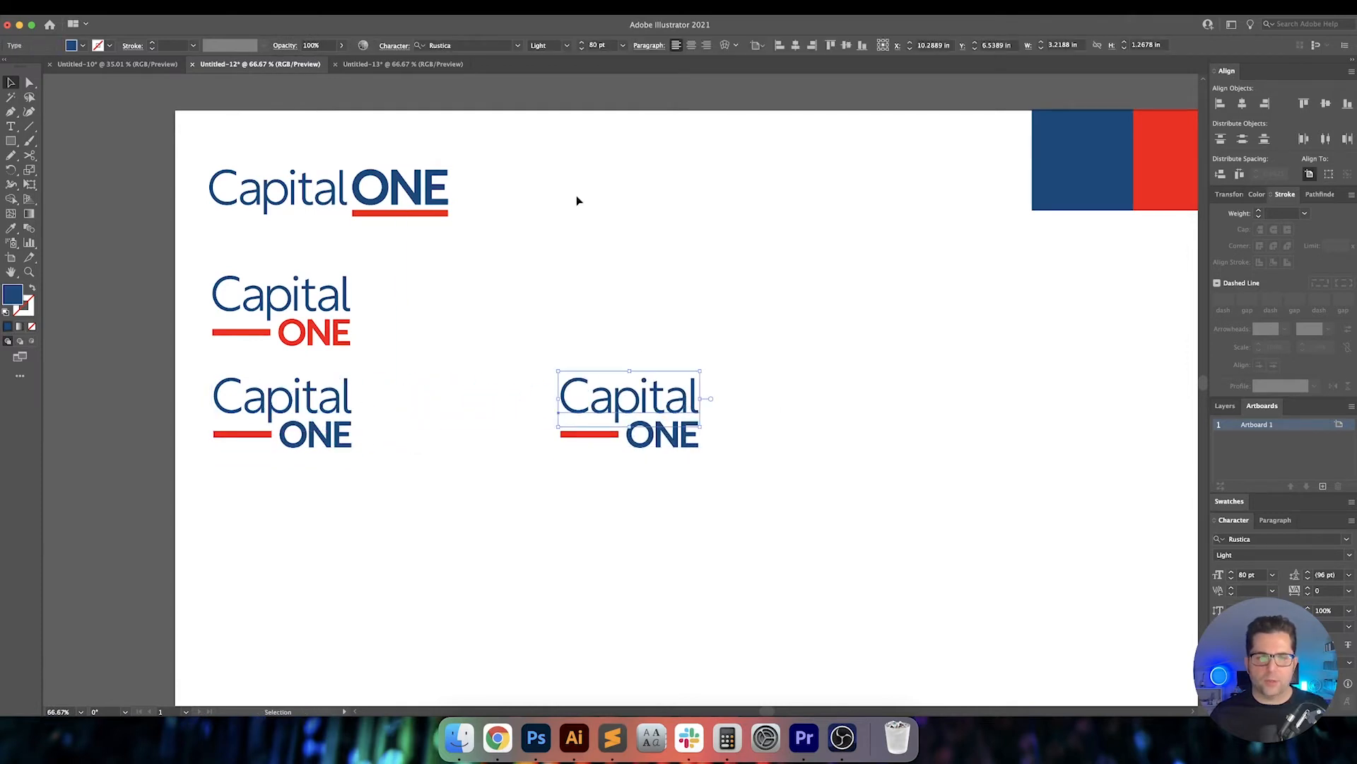
left_click(566, 45)
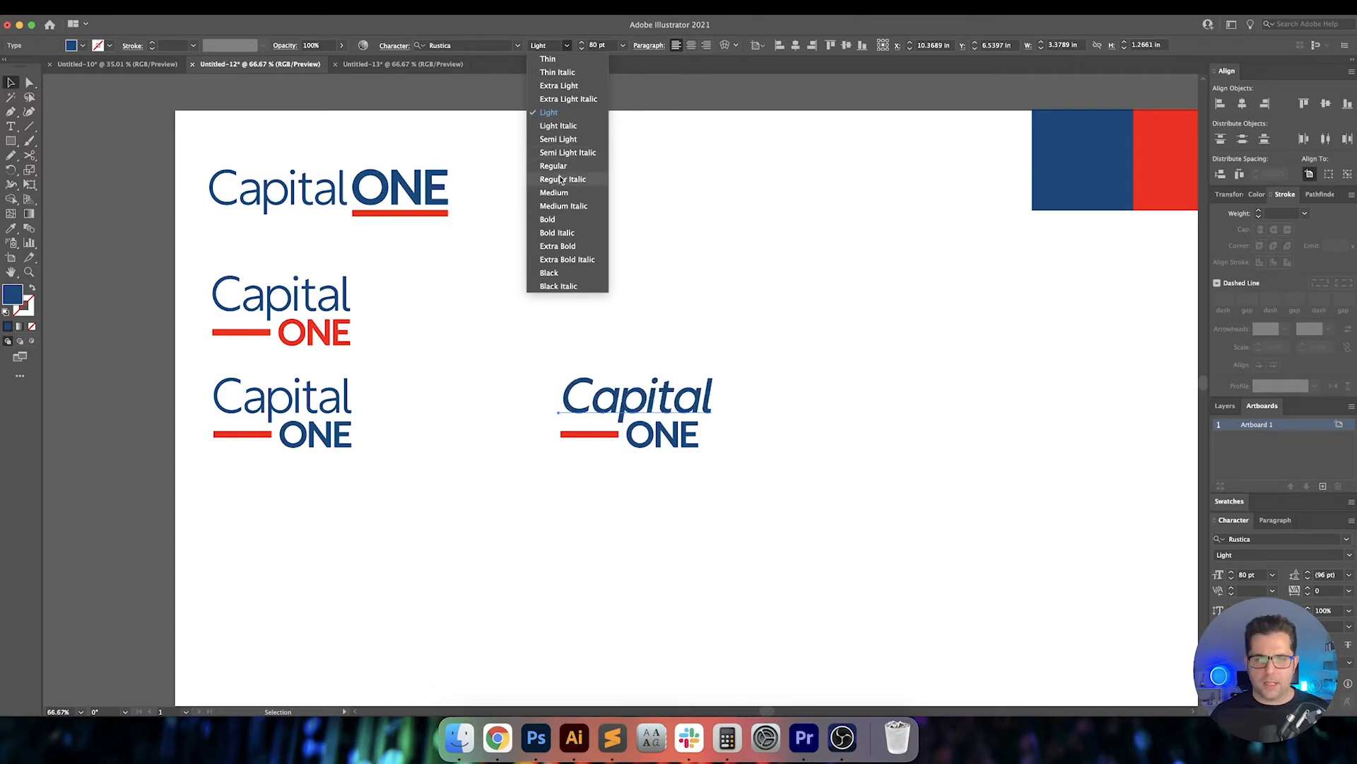
left_click(562, 180)
Set the kerning between i and t in the italic Capital to -70.
scroll(719, 440, "up", 2)
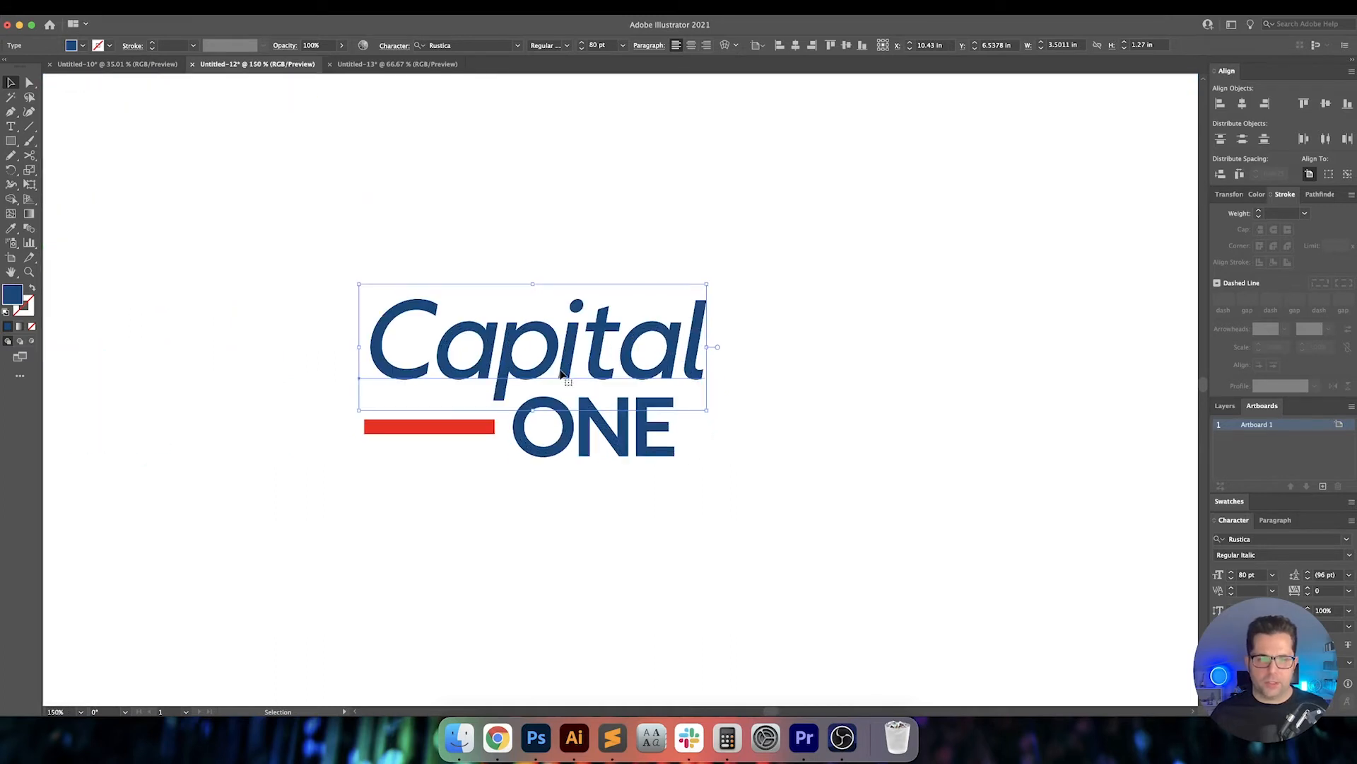
double_click(551, 346)
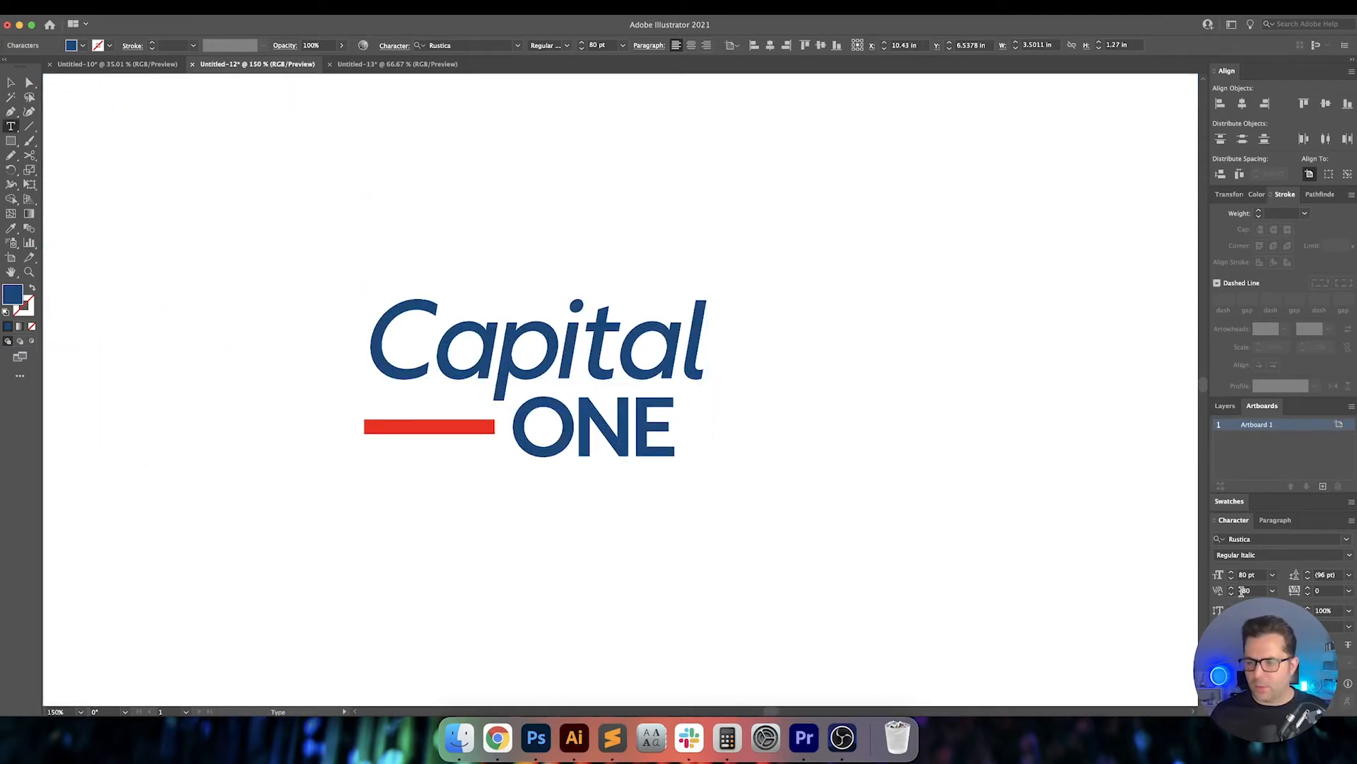
type("-40")
key("Return")
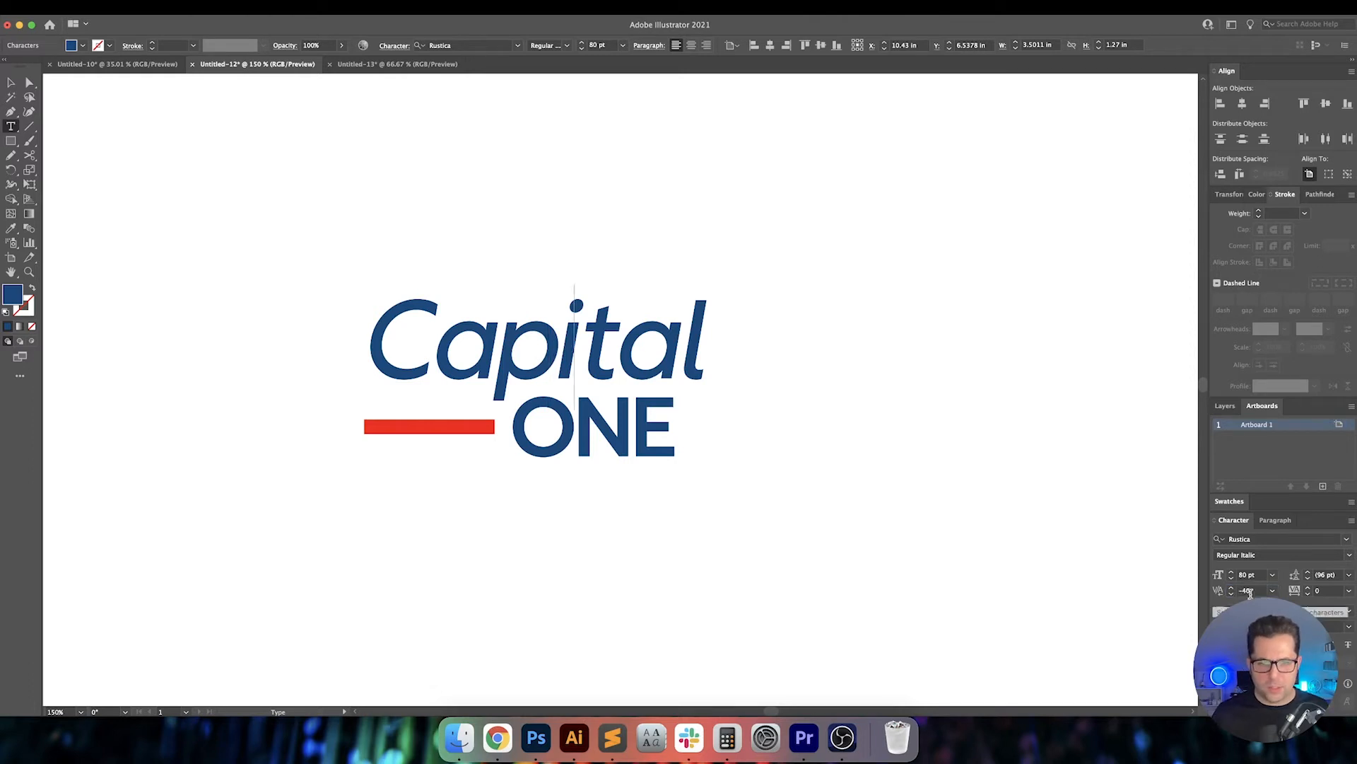
key("Down")
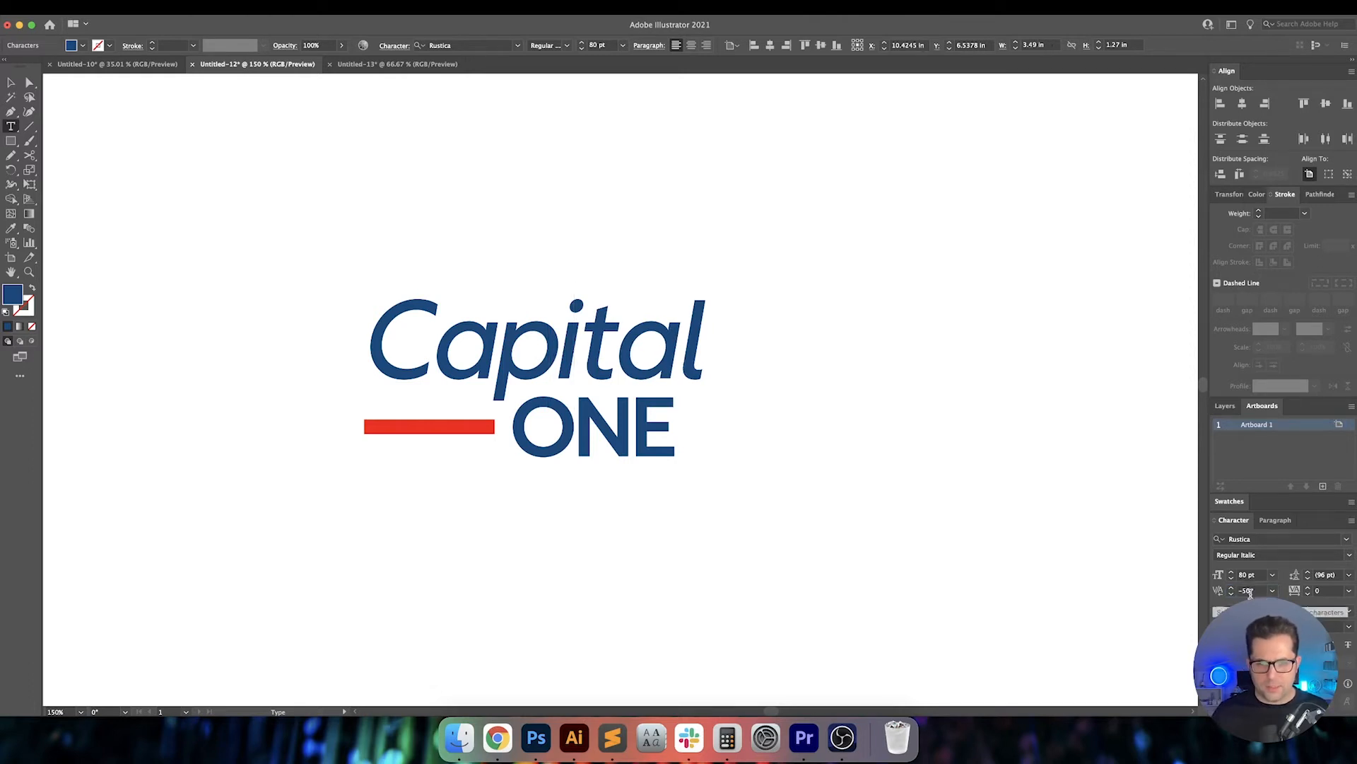
key("Up")
key("Down")
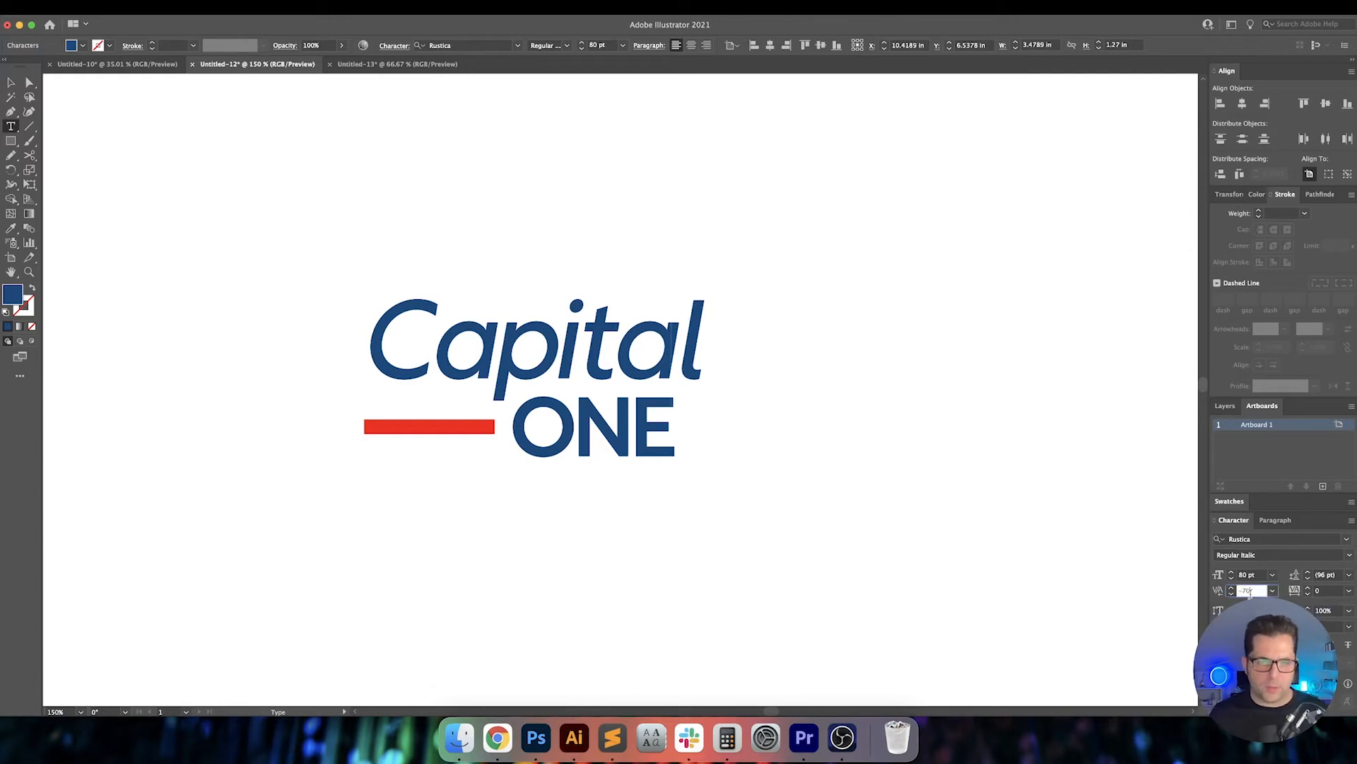
key("Return")
key("Escape")
key("t")
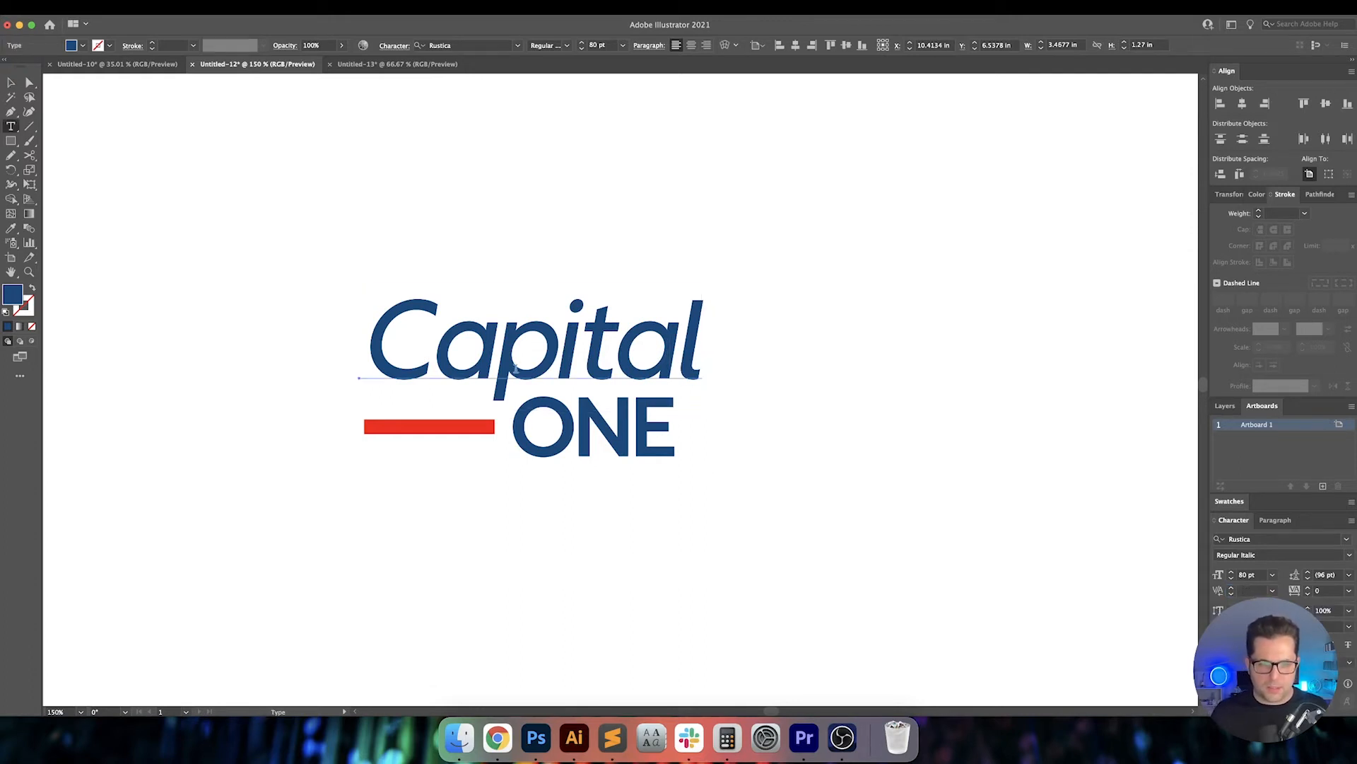
Set the kerning between p and i in the italic Capital to -75 and deselect the text.
left_click(516, 367)
left_click(1250, 590)
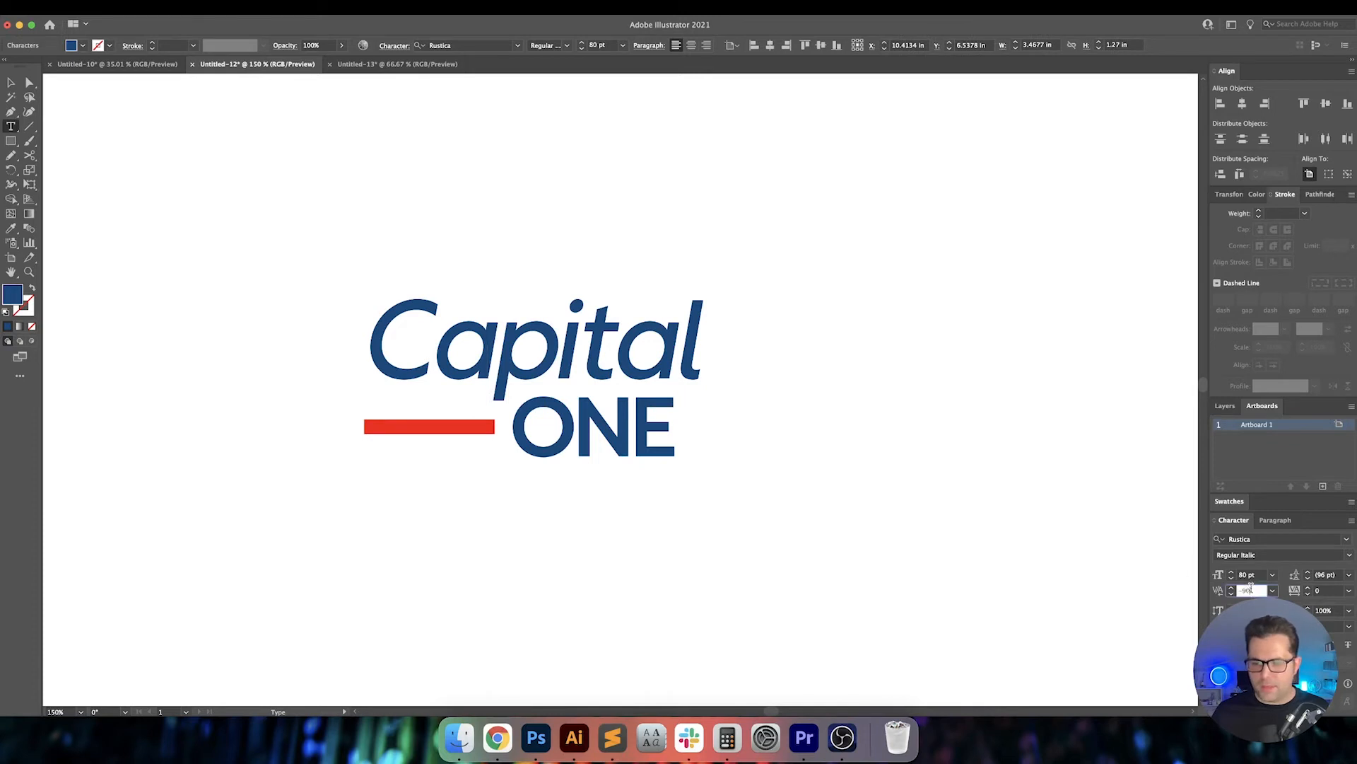
key("Up")
key("Down")
key("Return")
key("Right")
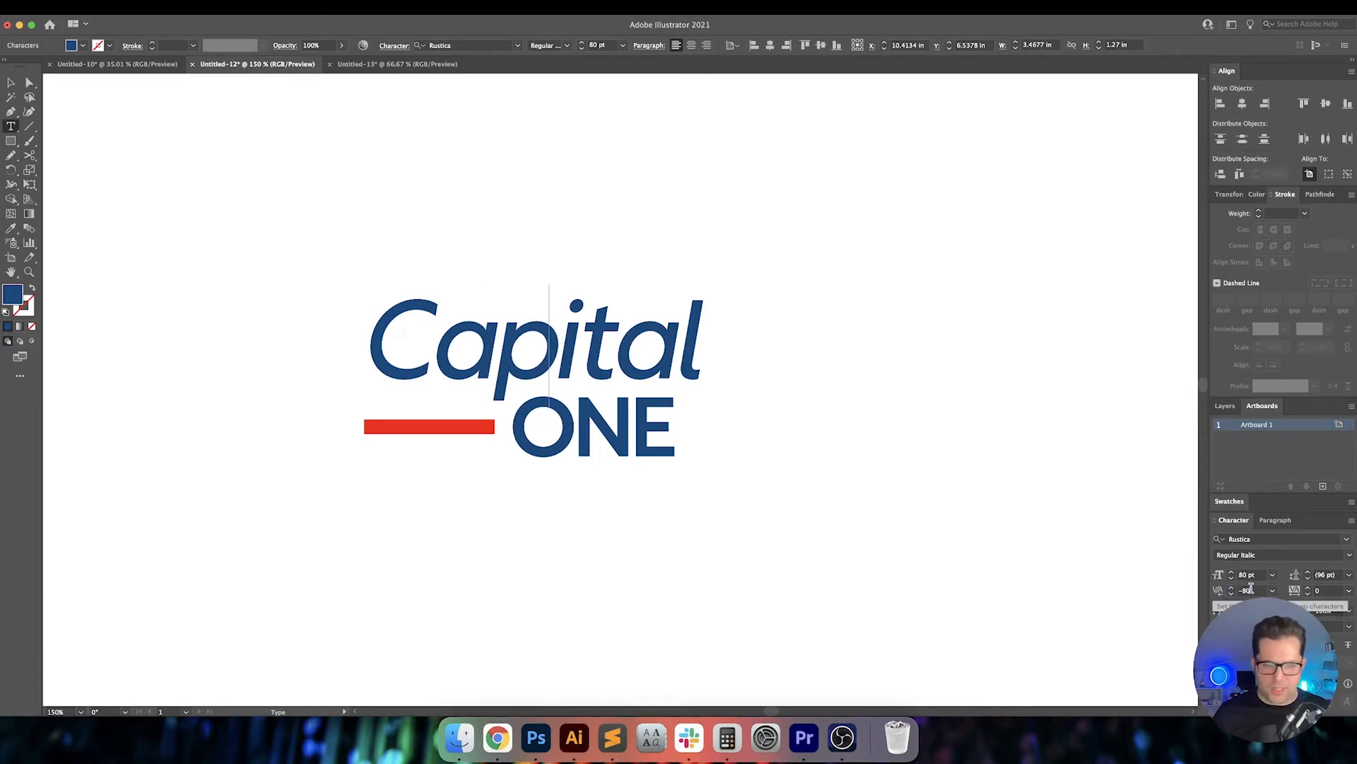
left_click(1251, 588)
key("Up")
key("Down")
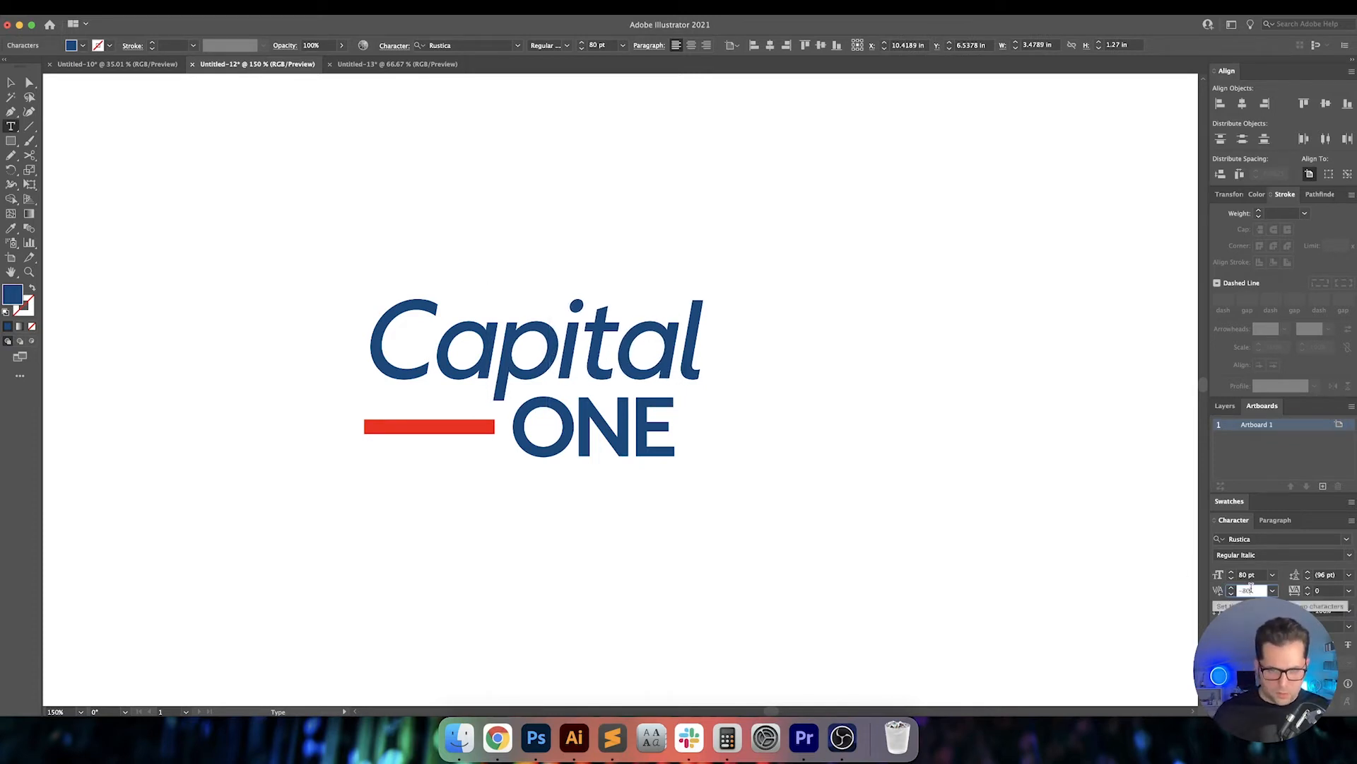
key("Up")
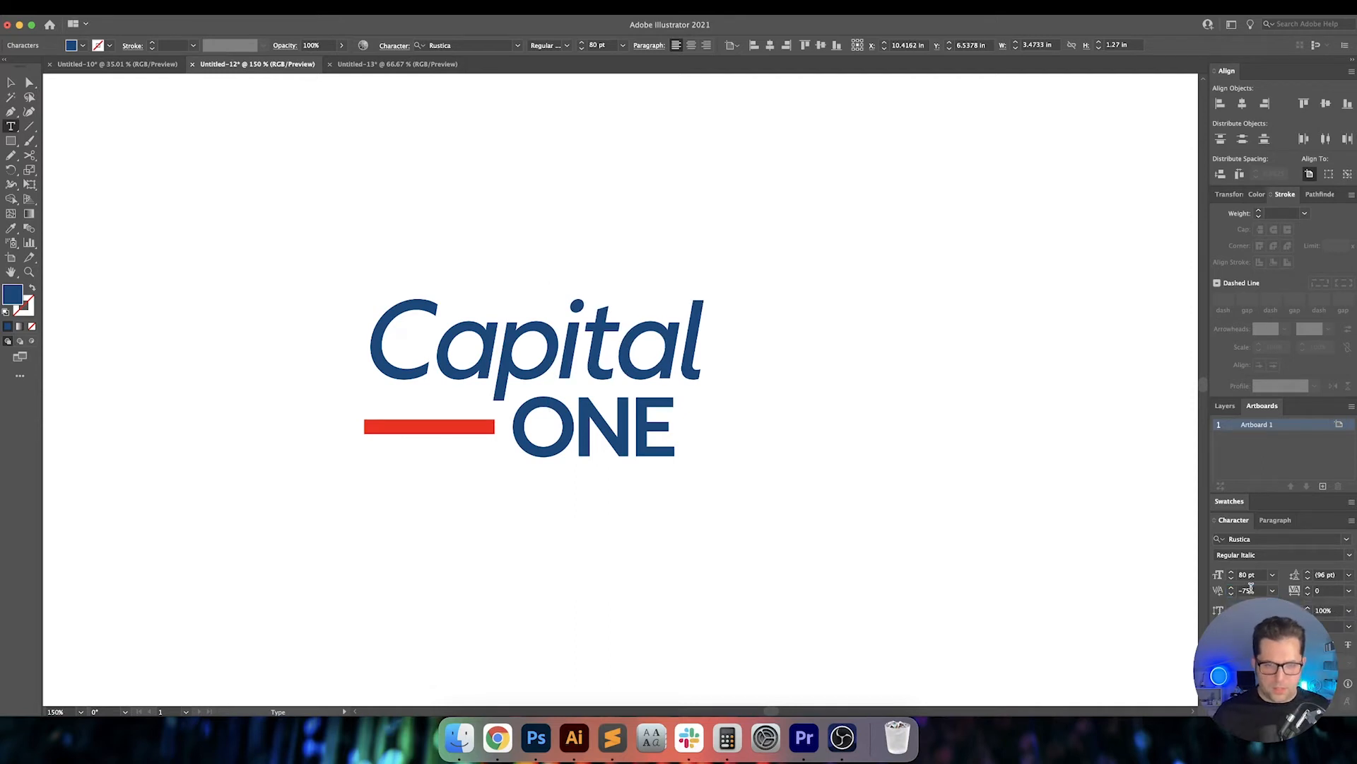
key("Escape")
left_click(834, 488)
Set ONE beneath the italic Capital to Rustica Bold Italic.
scroll(823, 482, "down", 1)
left_click_drag(822, 481, 669, 420)
scroll(800, 471, "down", 3)
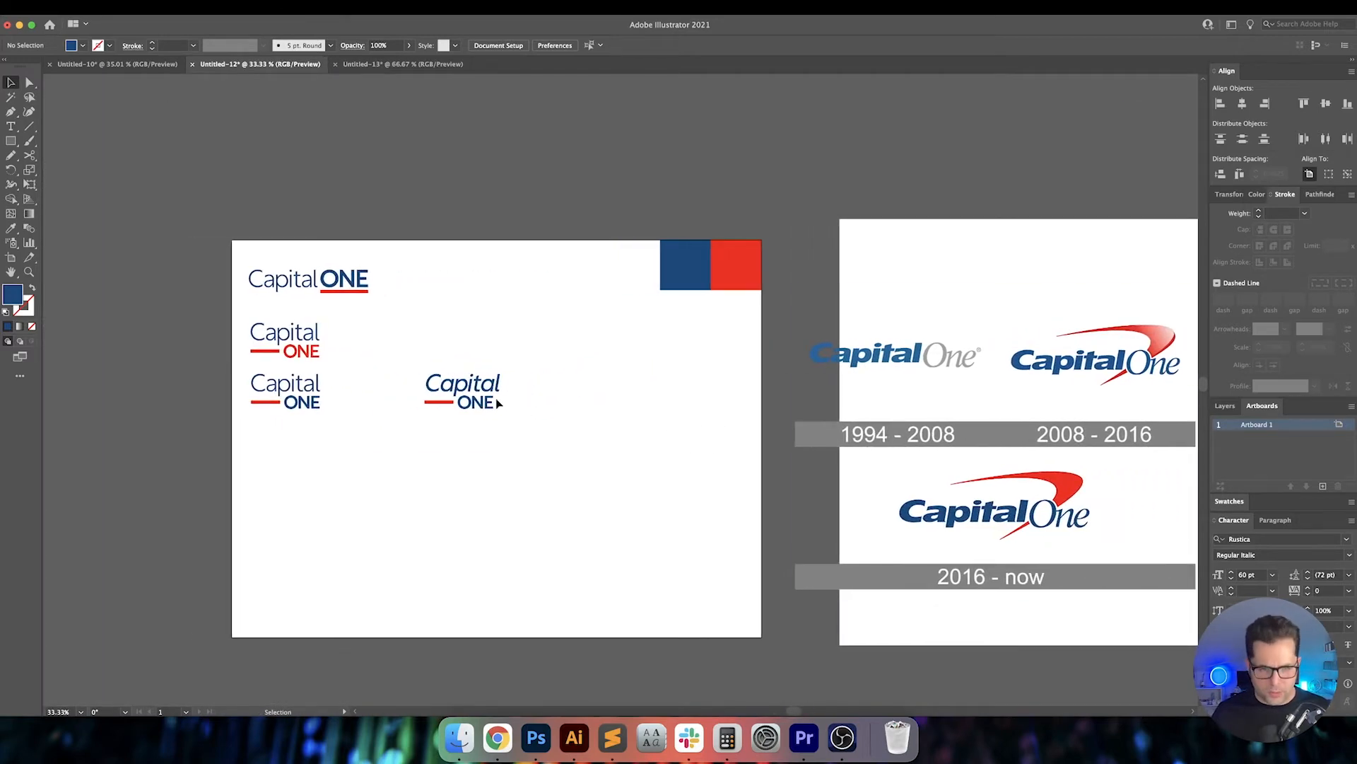
scroll(498, 403, "up", 3)
left_click_drag(497, 403, 603, 403)
left_click(576, 406)
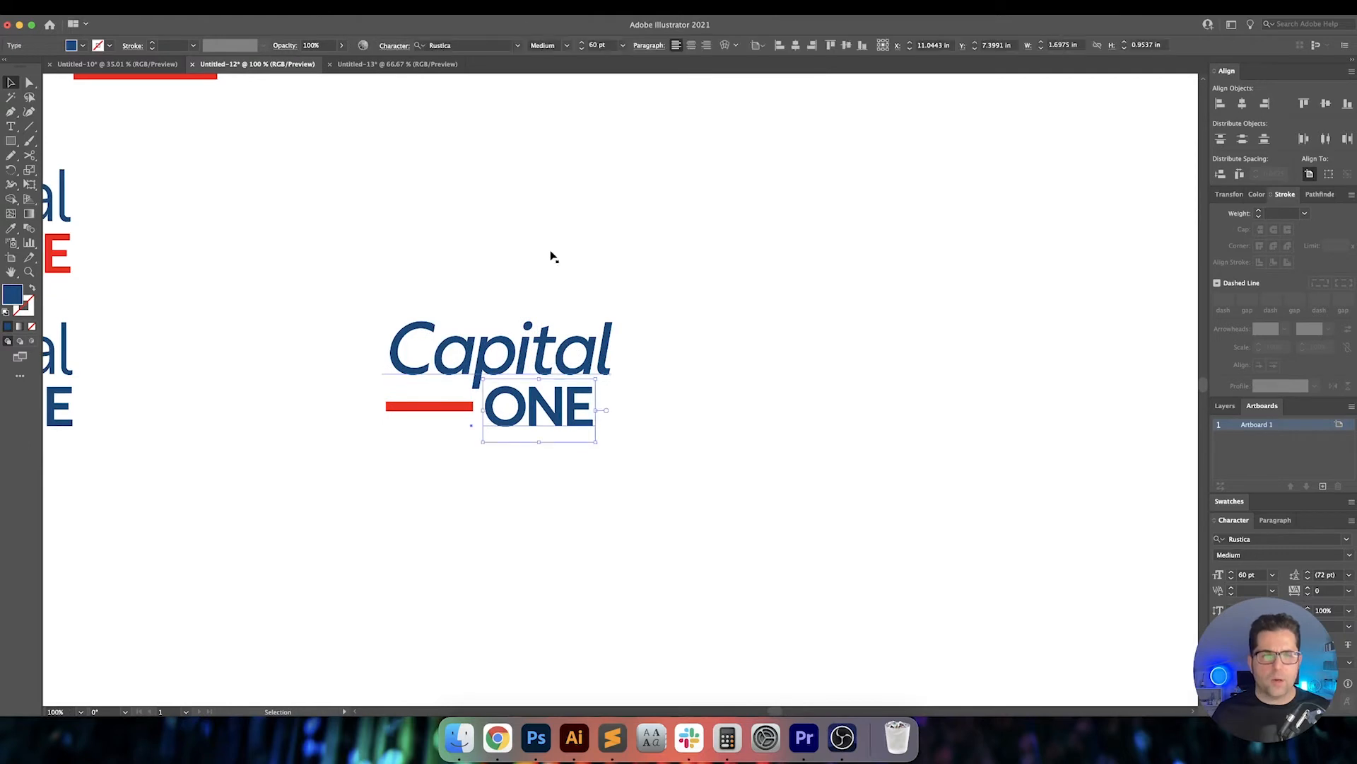
left_click(567, 46)
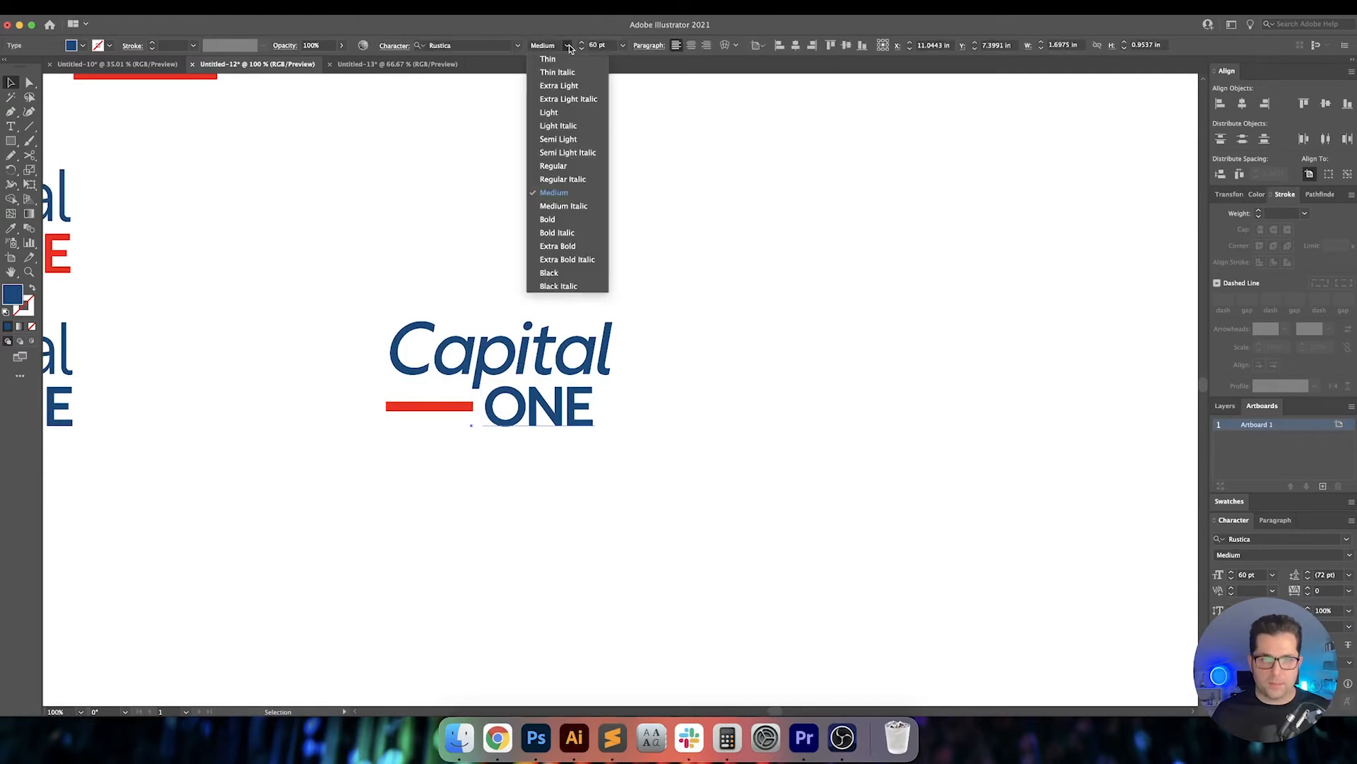
left_click(569, 234)
left_click(743, 443)
Duplicate the all-italic stacked logo horizontally into the empty space beside it.
left_click_drag(746, 437, 794, 474)
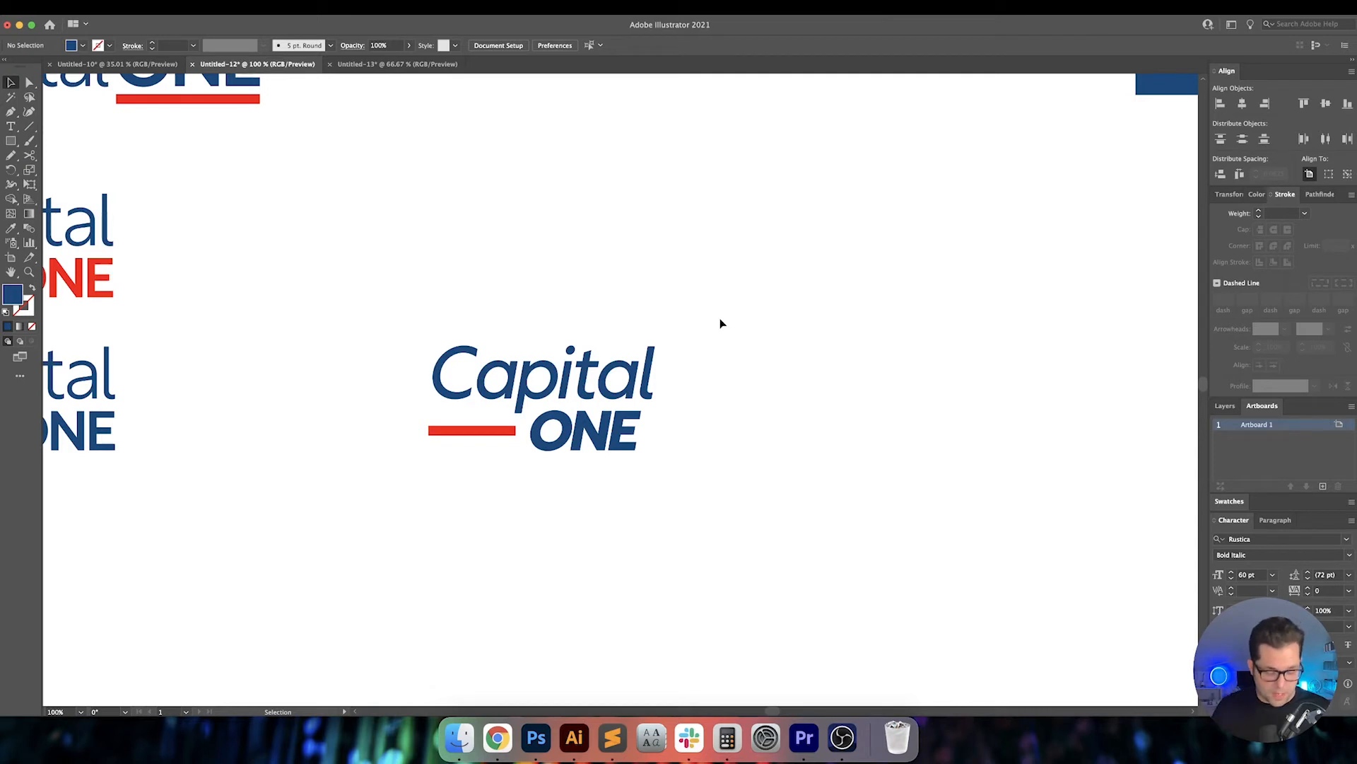
left_click_drag(739, 376, 727, 382)
left_click_drag(299, 302, 449, 516)
left_click_drag(315, 439, 736, 439)
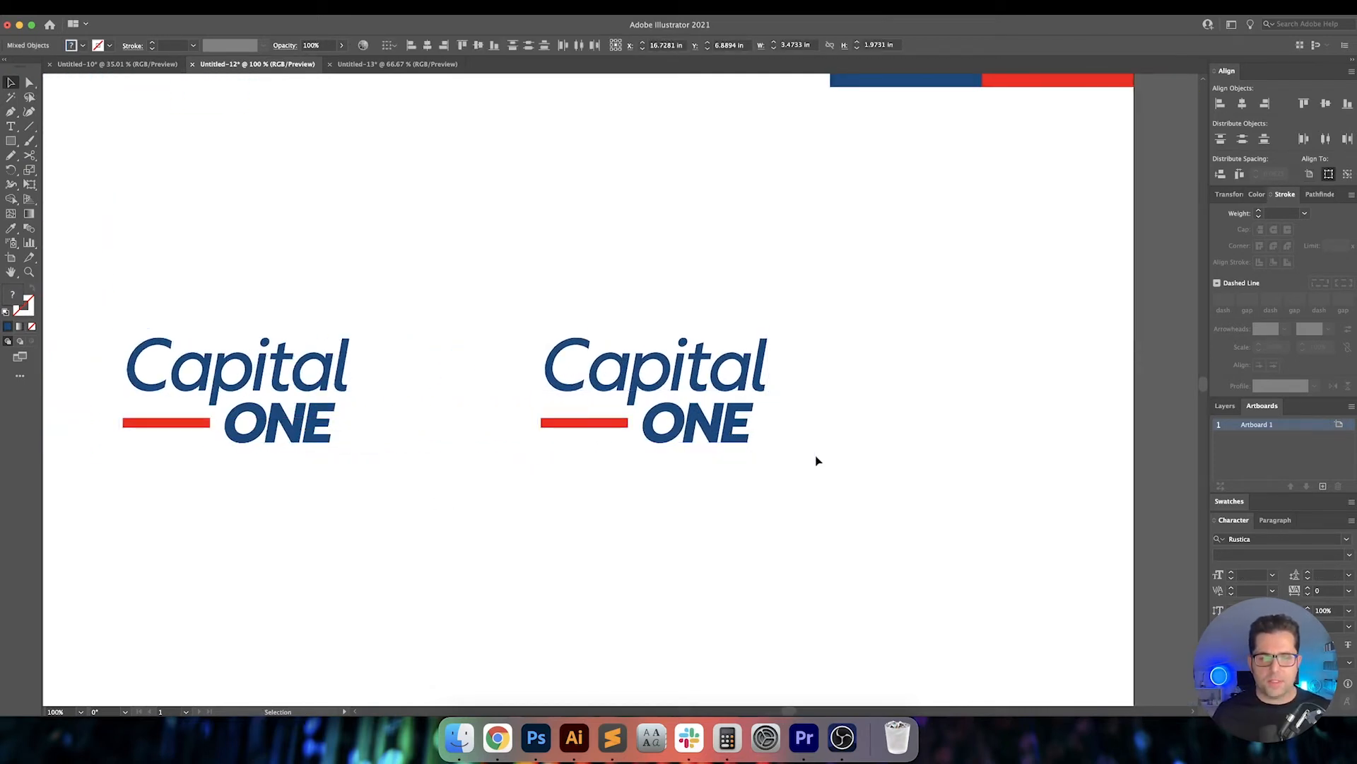
Start an Arc warp effect on the new duplicate's red bar and set its vertical distortion to 0%.
left_click_drag(816, 461, 742, 479)
left_click(520, 444)
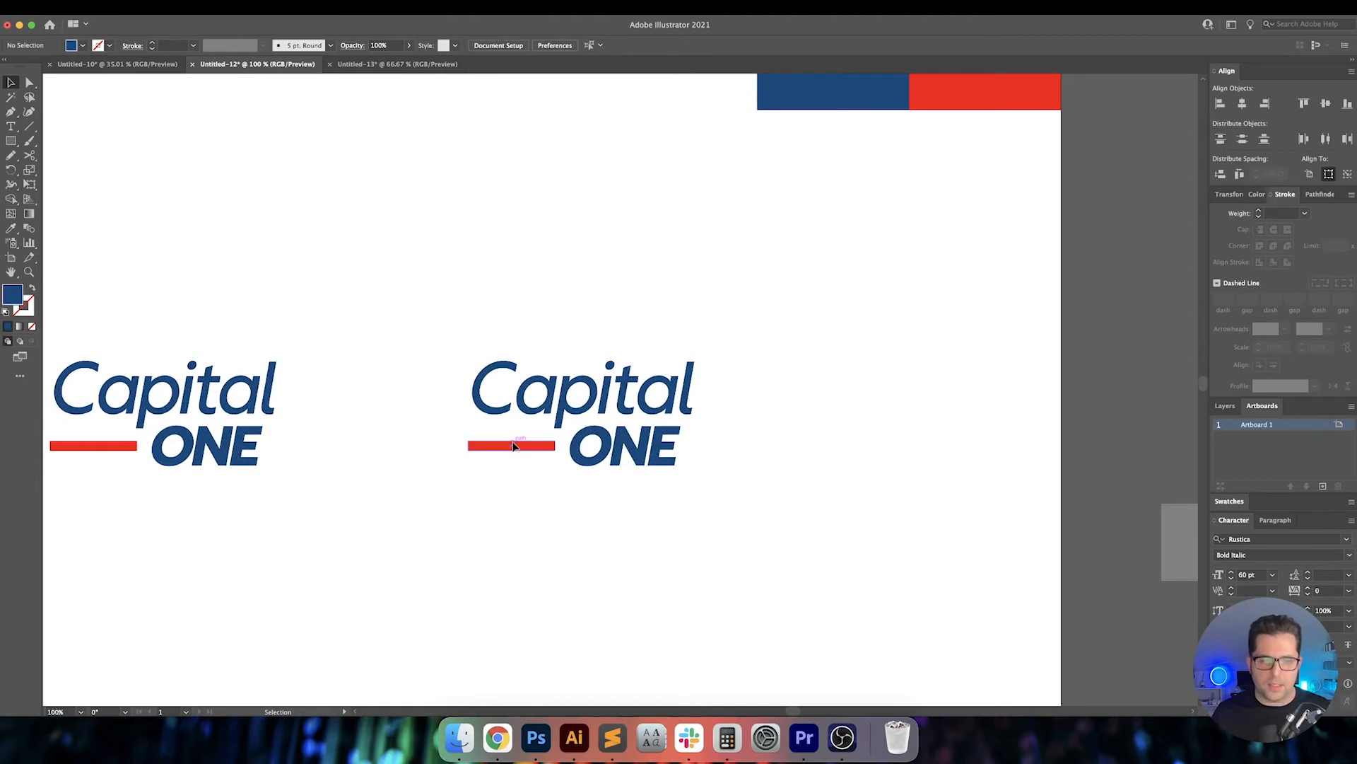
left_click(307, 25)
mouse_move(355, 211)
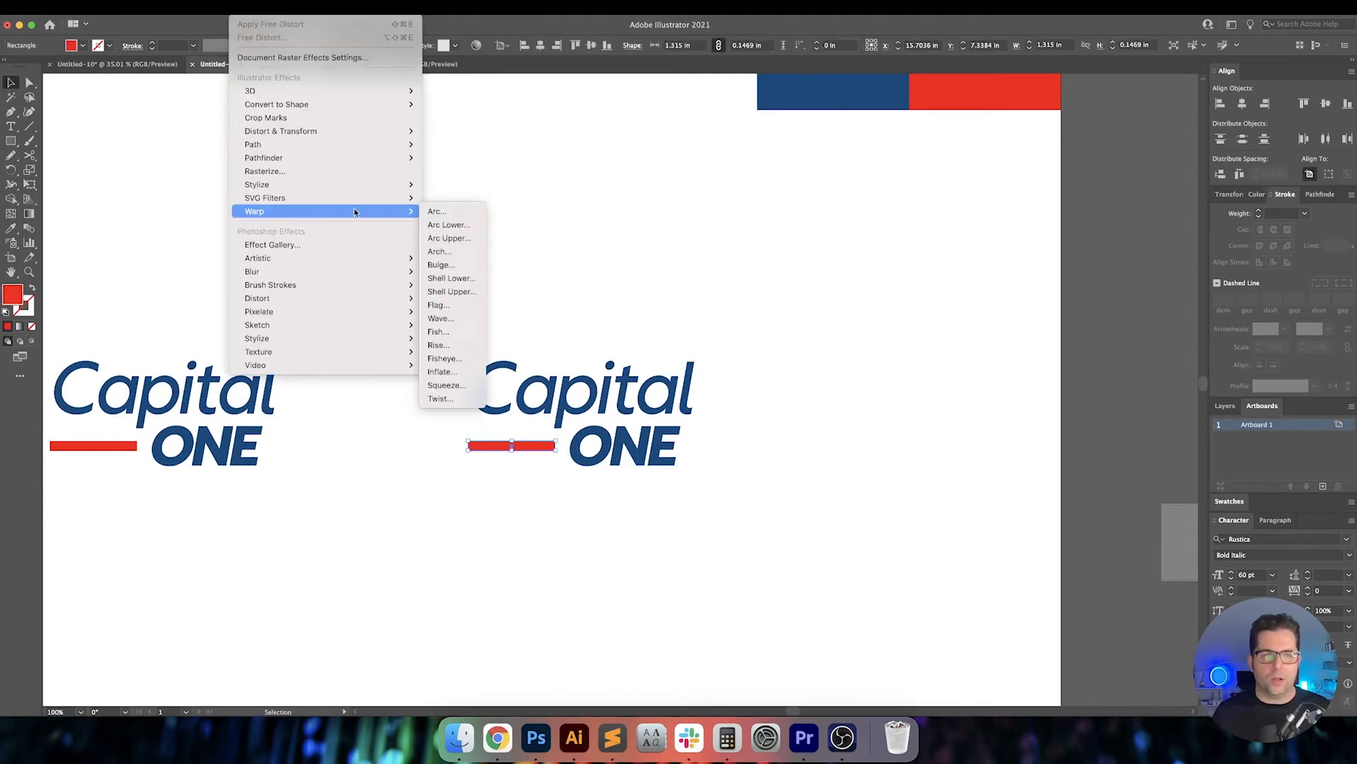
left_click(436, 212)
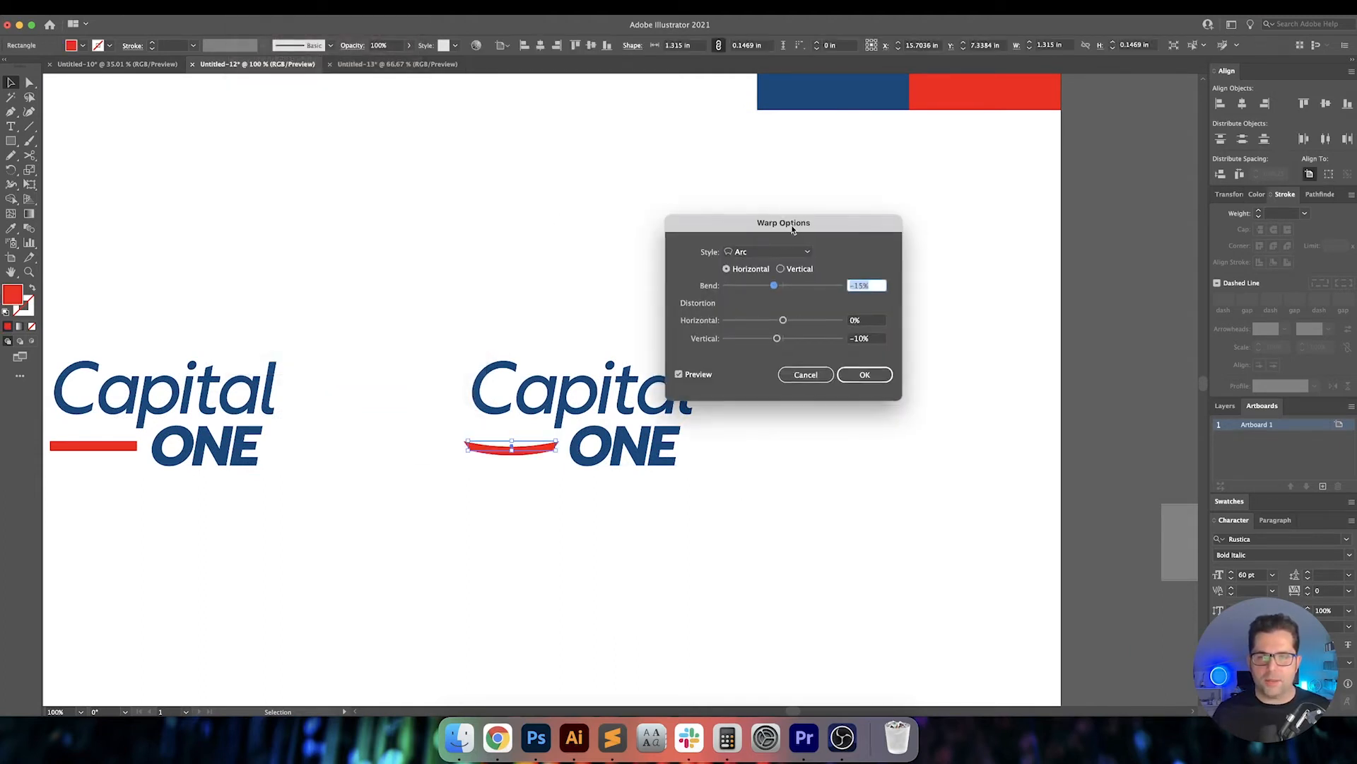
left_click_drag(782, 232, 897, 225)
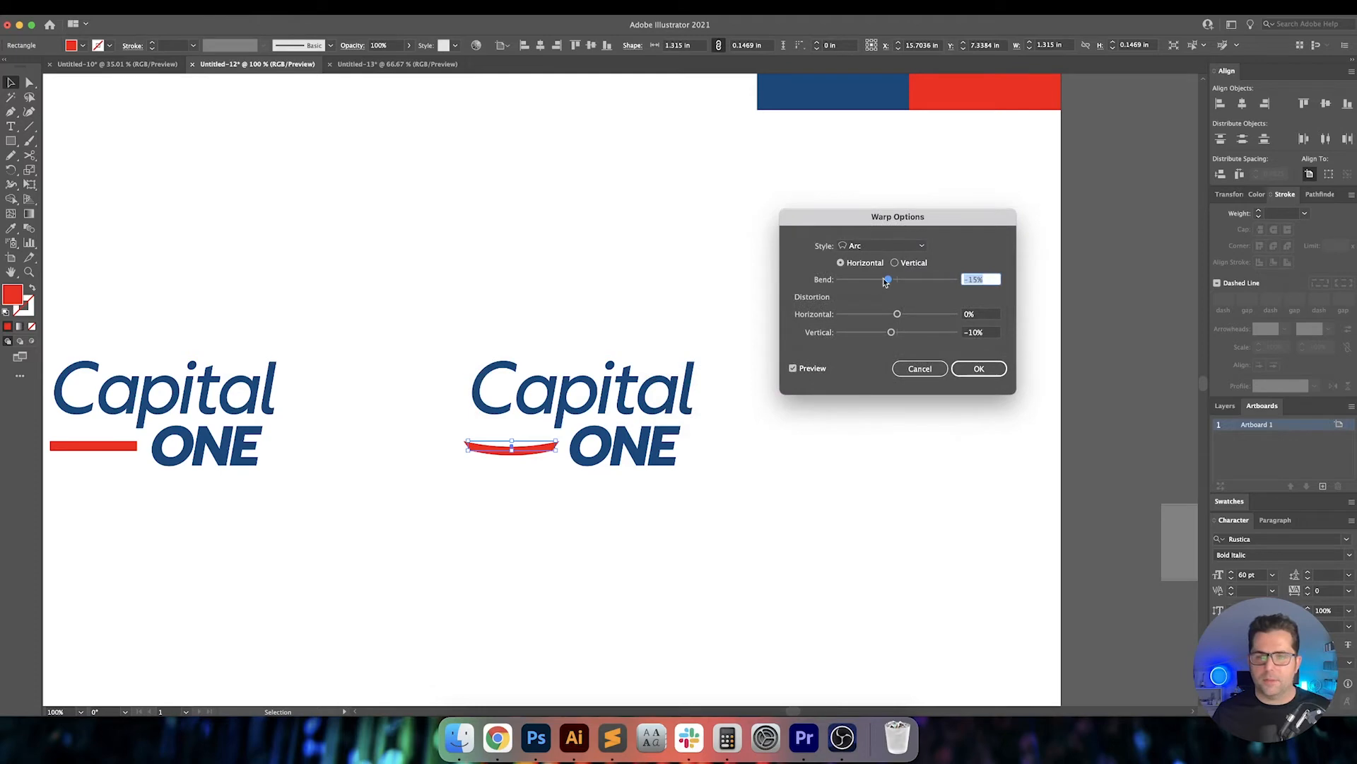
left_click(995, 334)
type("0")
key("Tab")
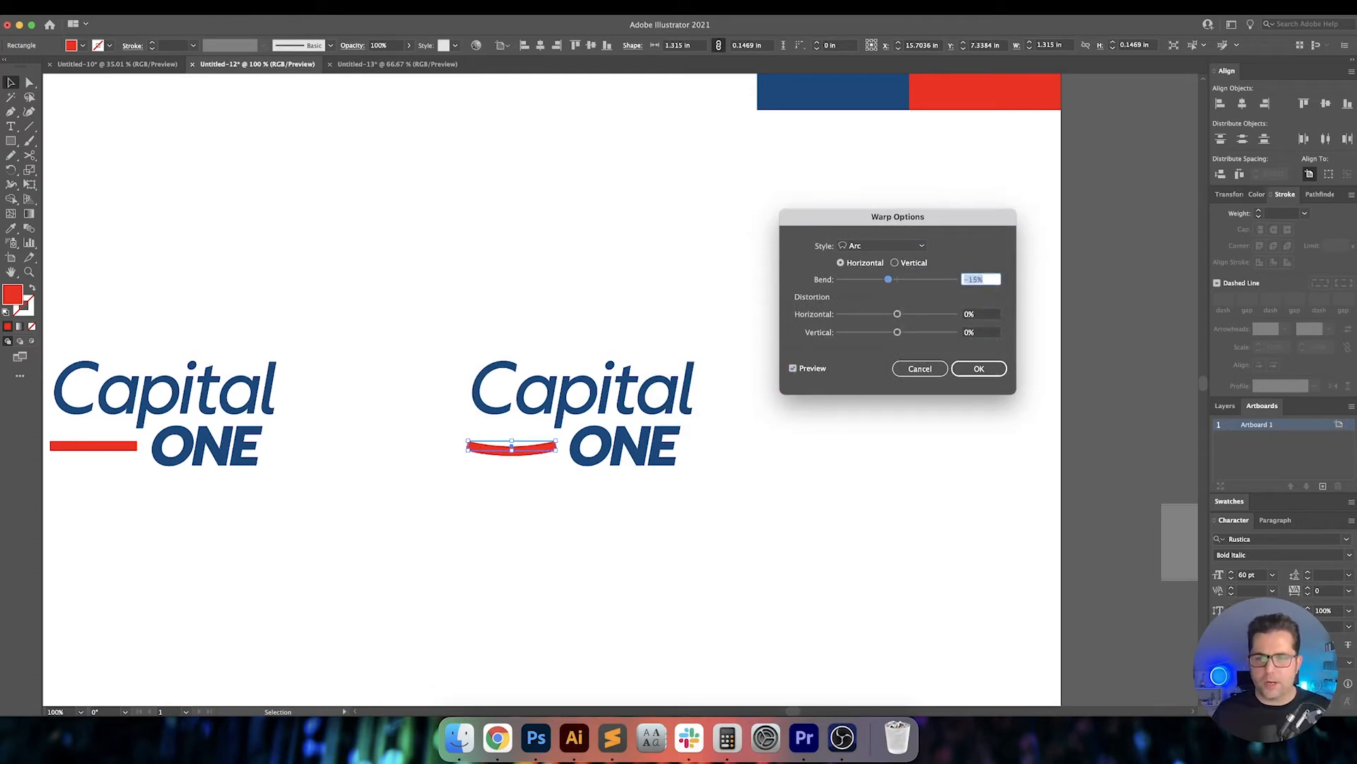
Try bending the red bar's Arc warp upwards, ending on a 50% bend.
key("shift+Up")
key("shift+Up")
key("shift+Up")
key("shift+Up")
key("shift+Up")
key("shift+Up")
key("shift+Up")
key("shift+Up")
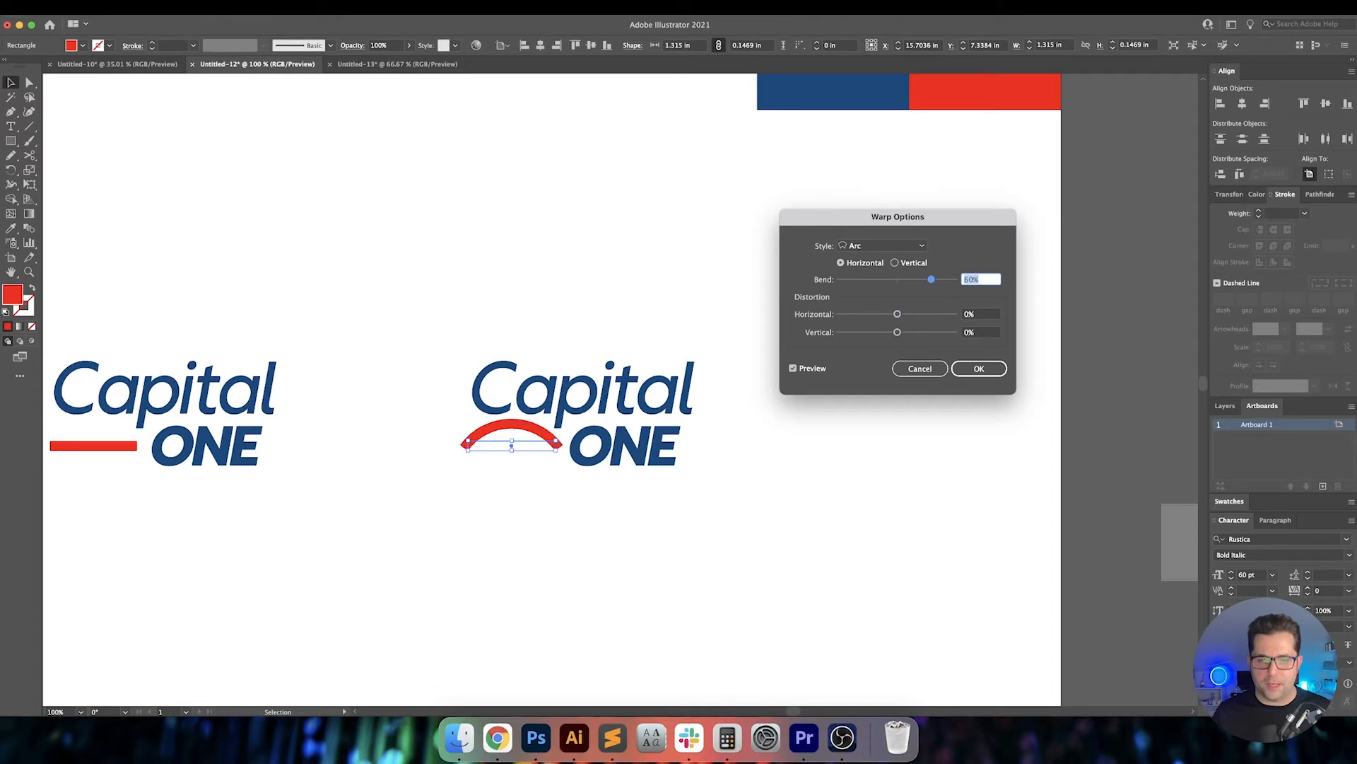
key("shift+Down")
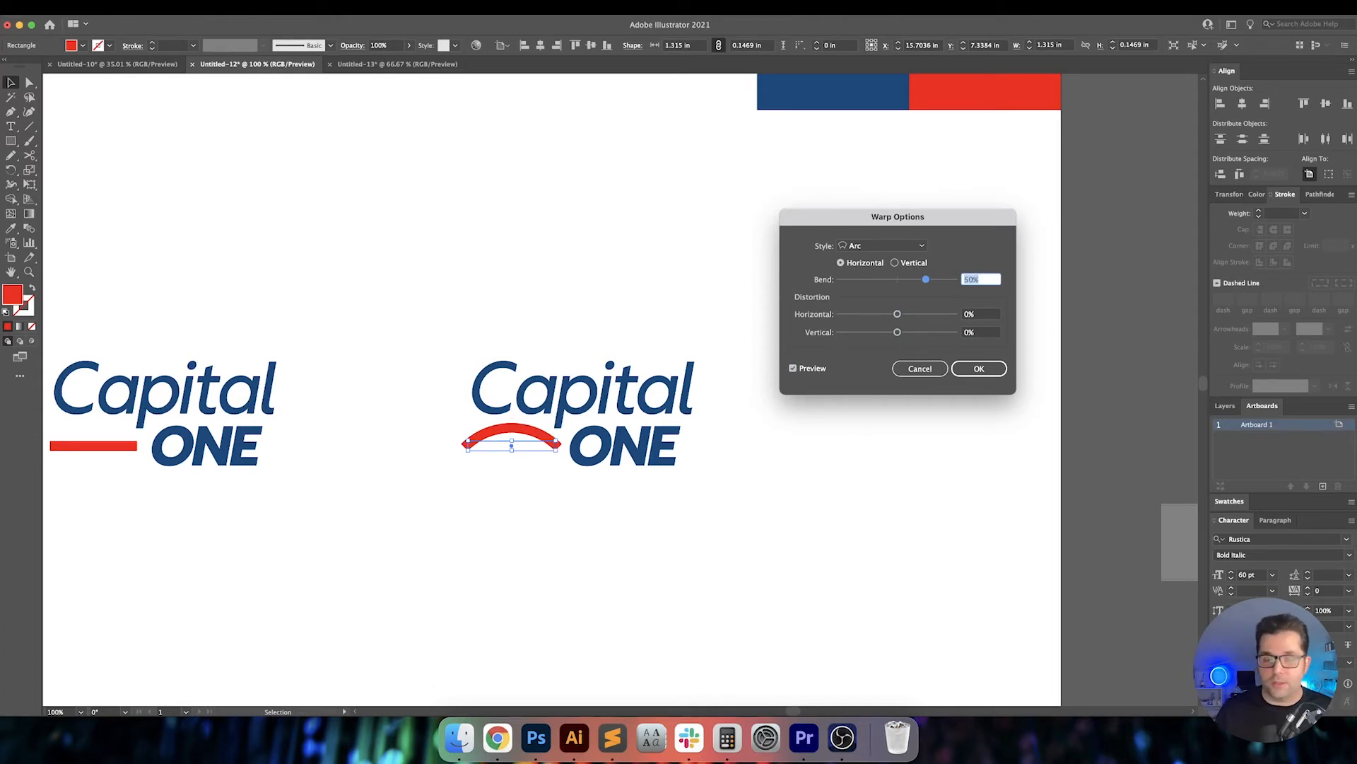
Try the Arc Lower, Arch, Bulge and Shell Lower warp styles on the red bar.
left_click(882, 246)
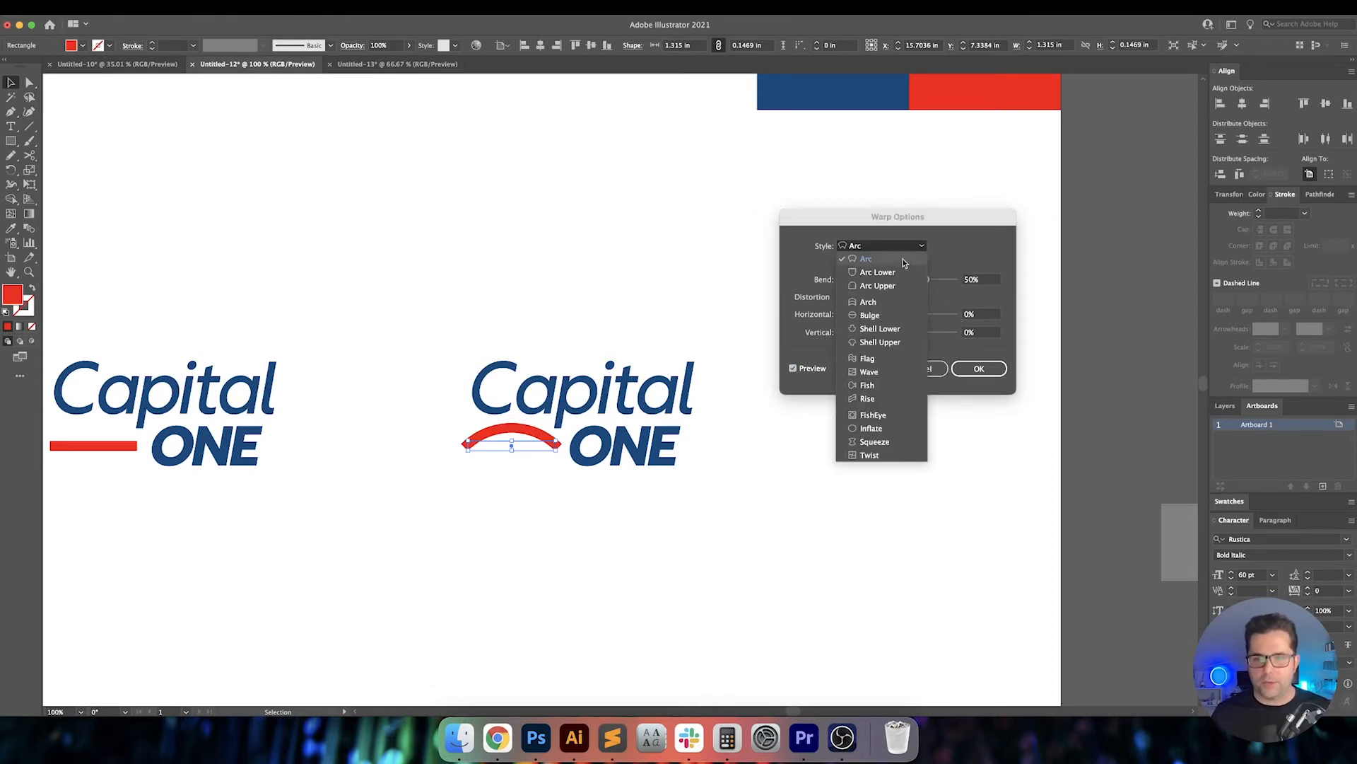
left_click(900, 275)
left_click(900, 252)
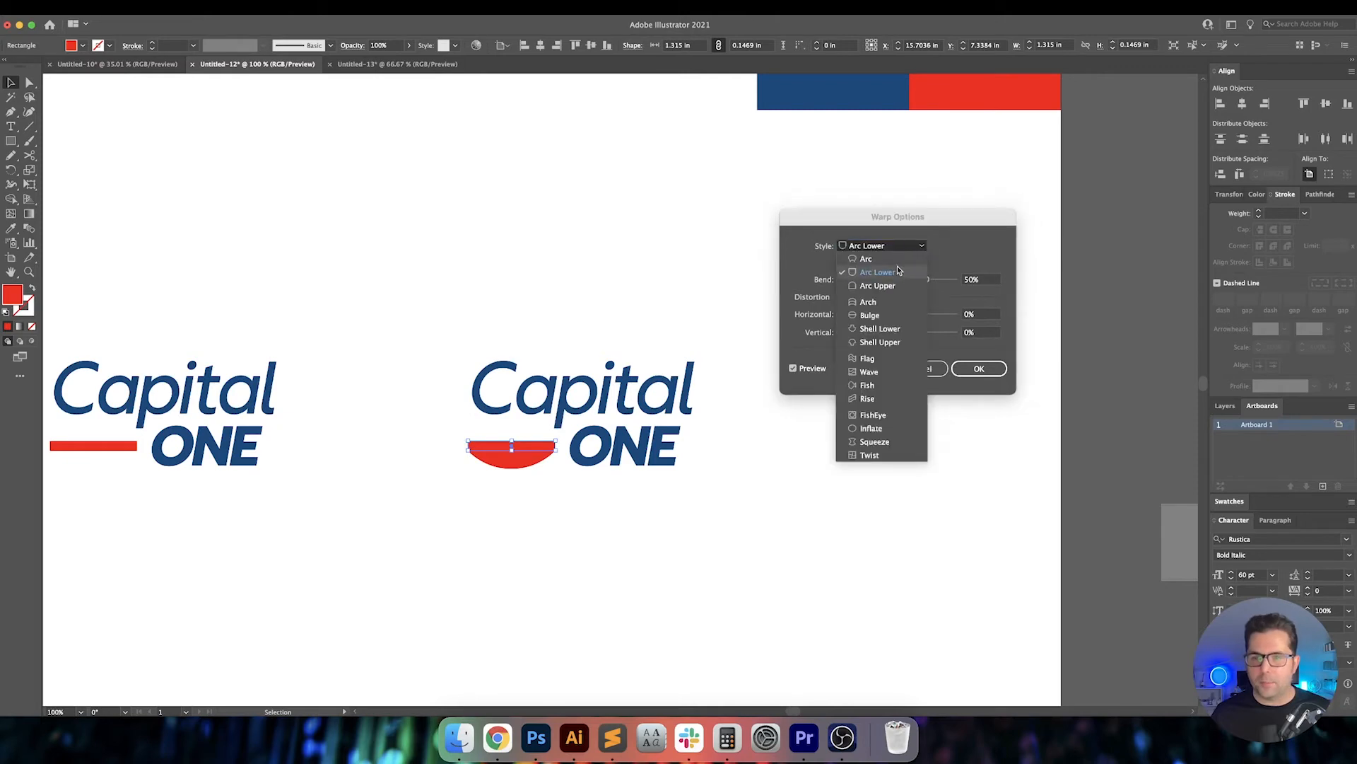
left_click(893, 298)
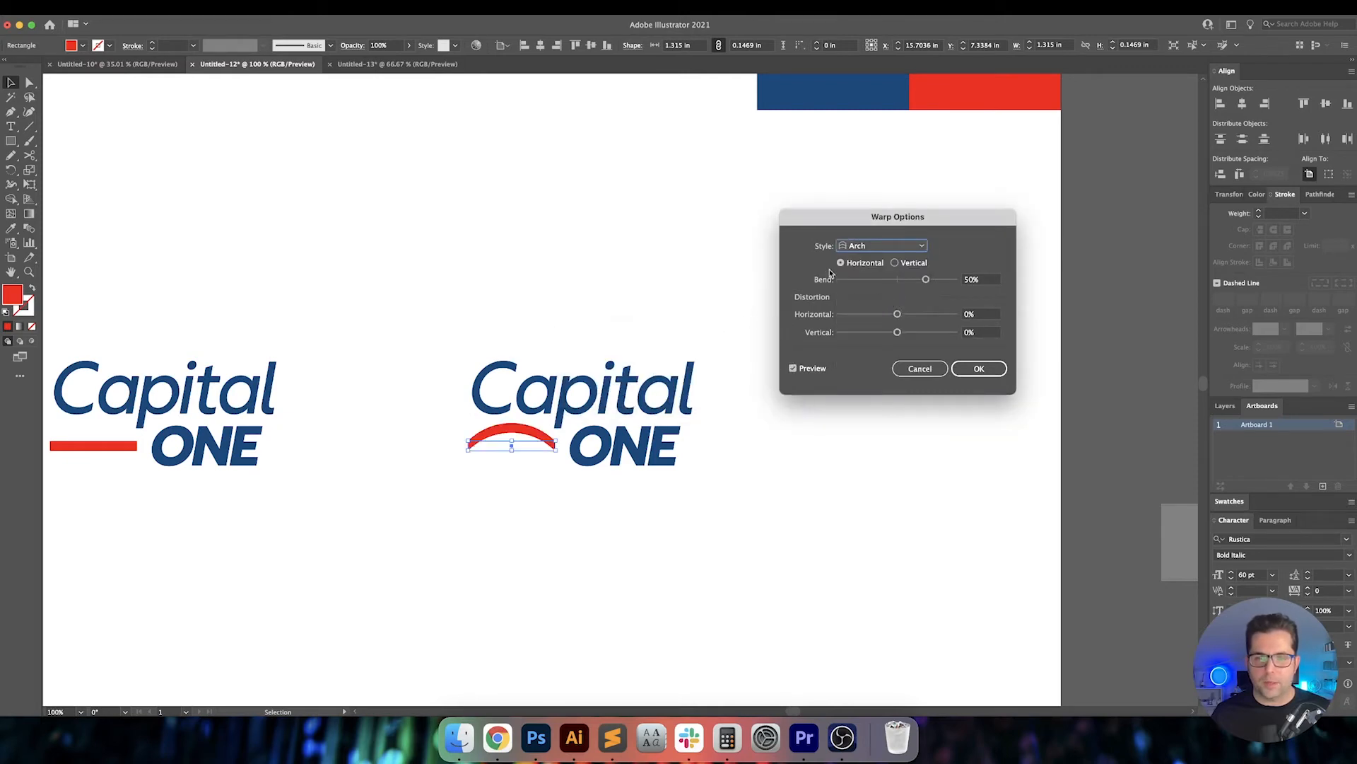
left_click(882, 245)
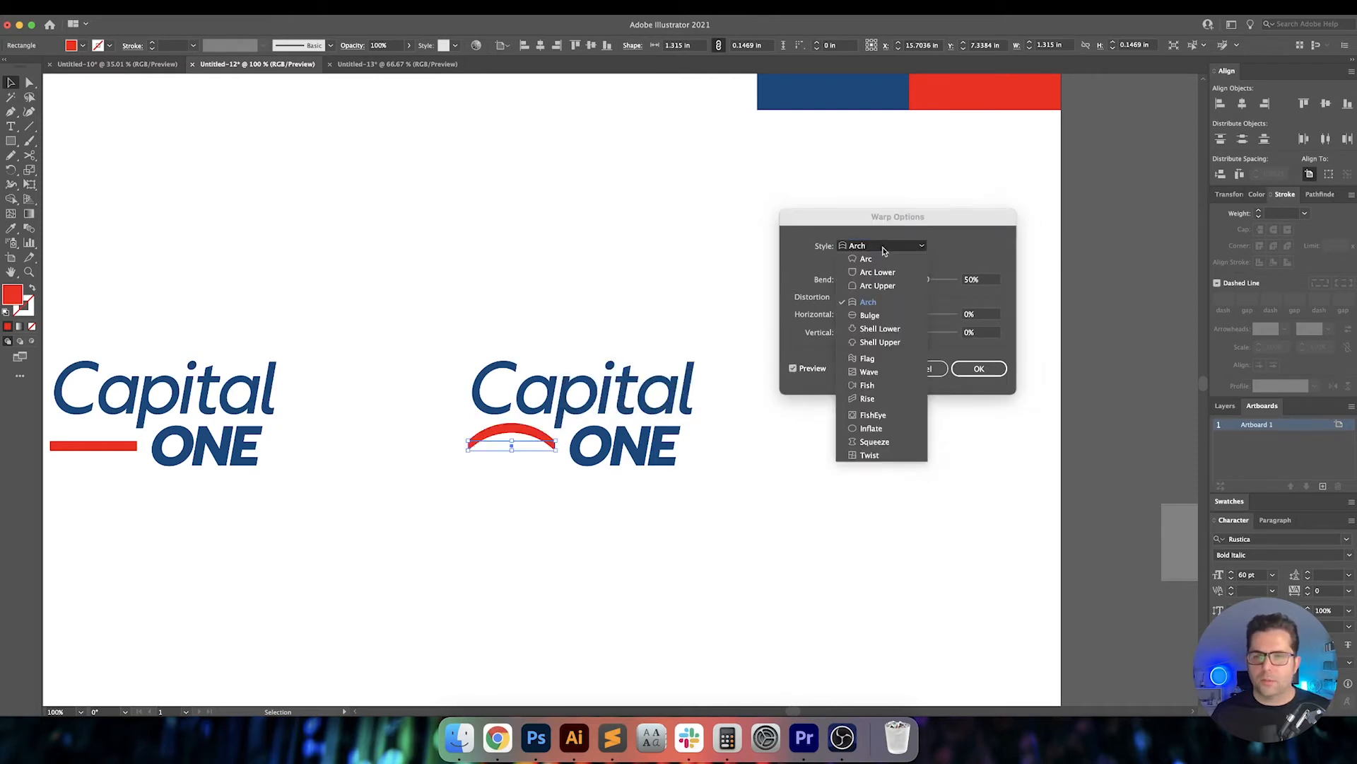
left_click(886, 320)
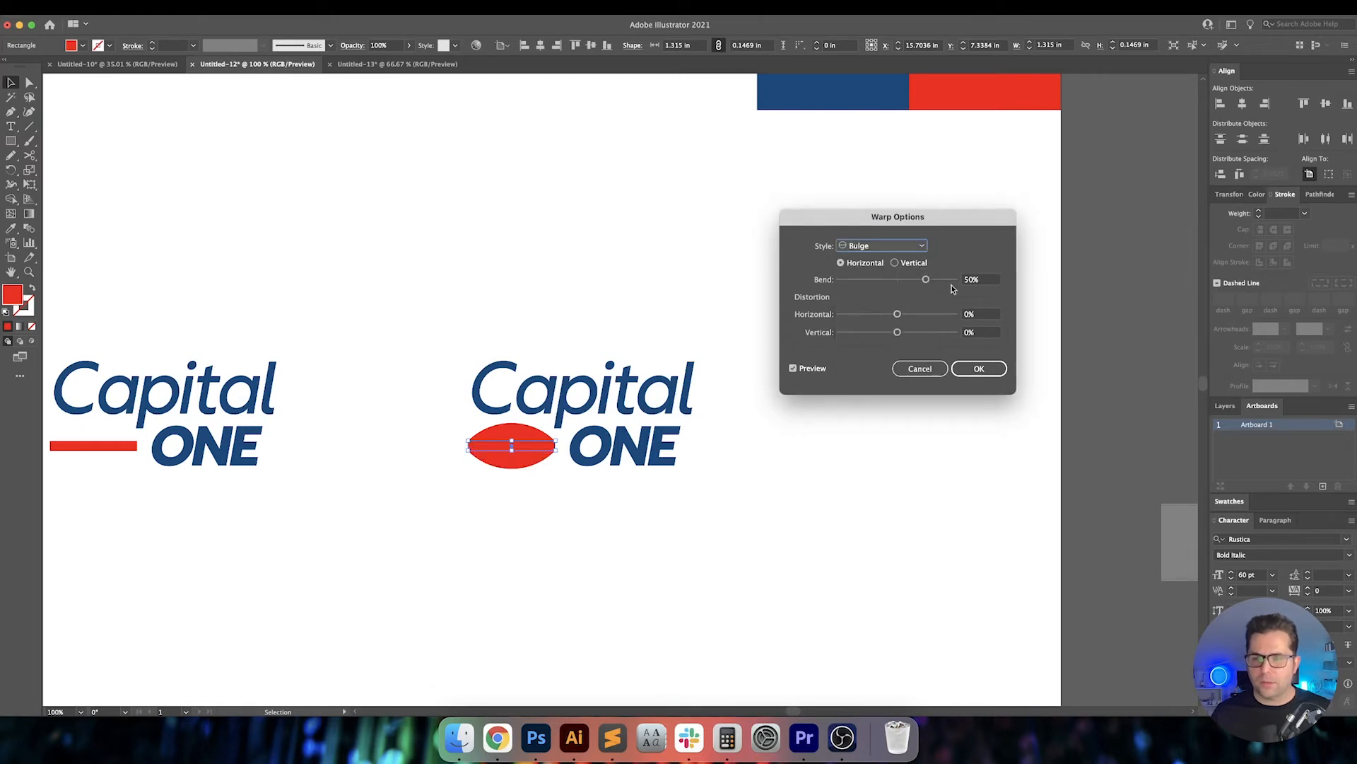
left_click(898, 247)
left_click(880, 328)
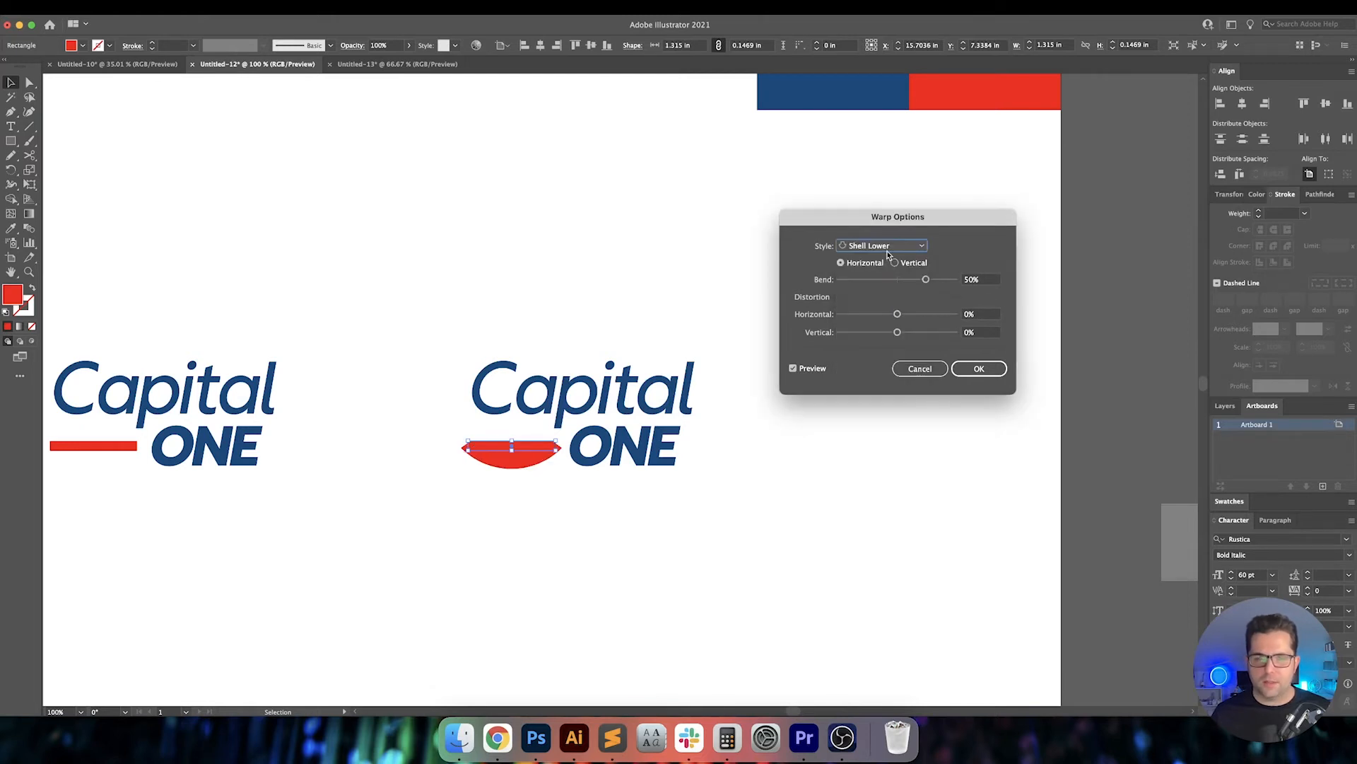
Try the remaining warp styles on the red bar, from Shell Upper through Flag, Wave, Rise and FishEye to Inflate.
key("Down")
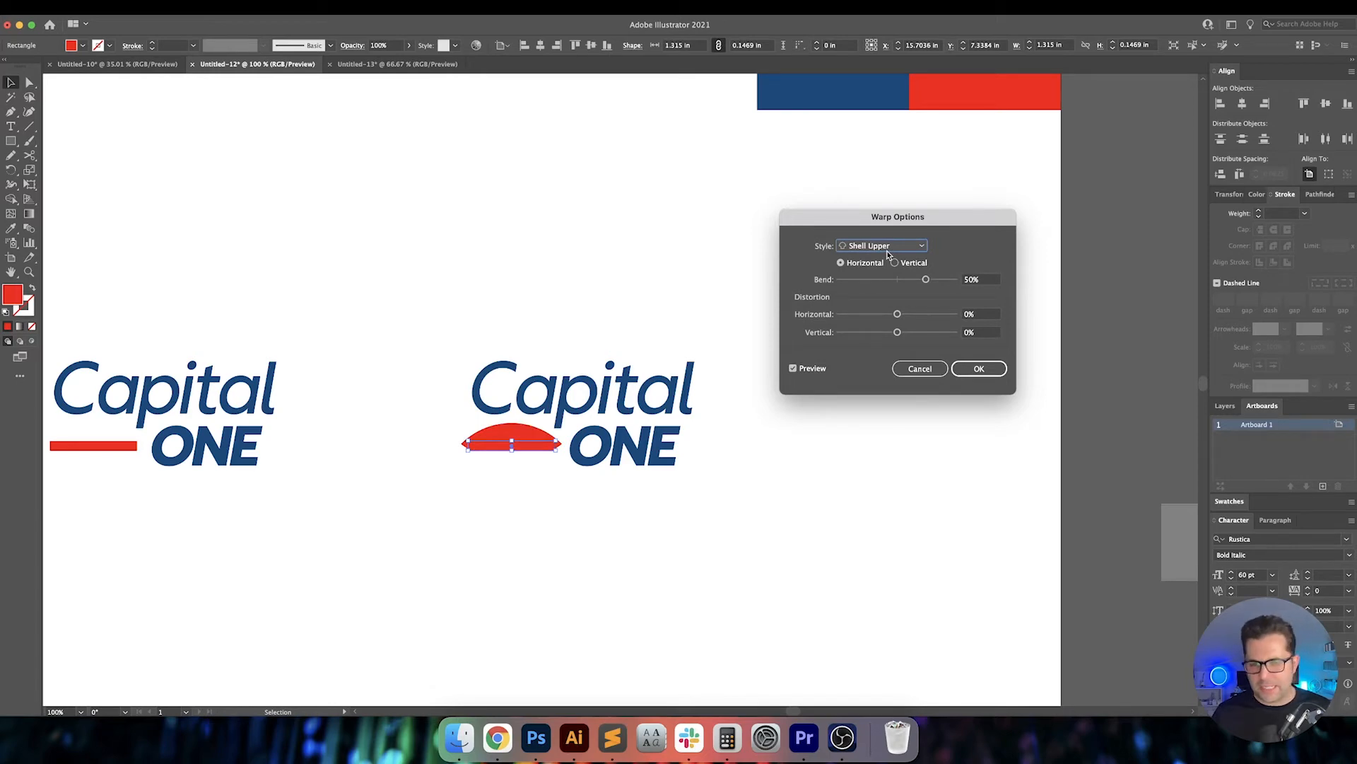
key("Down")
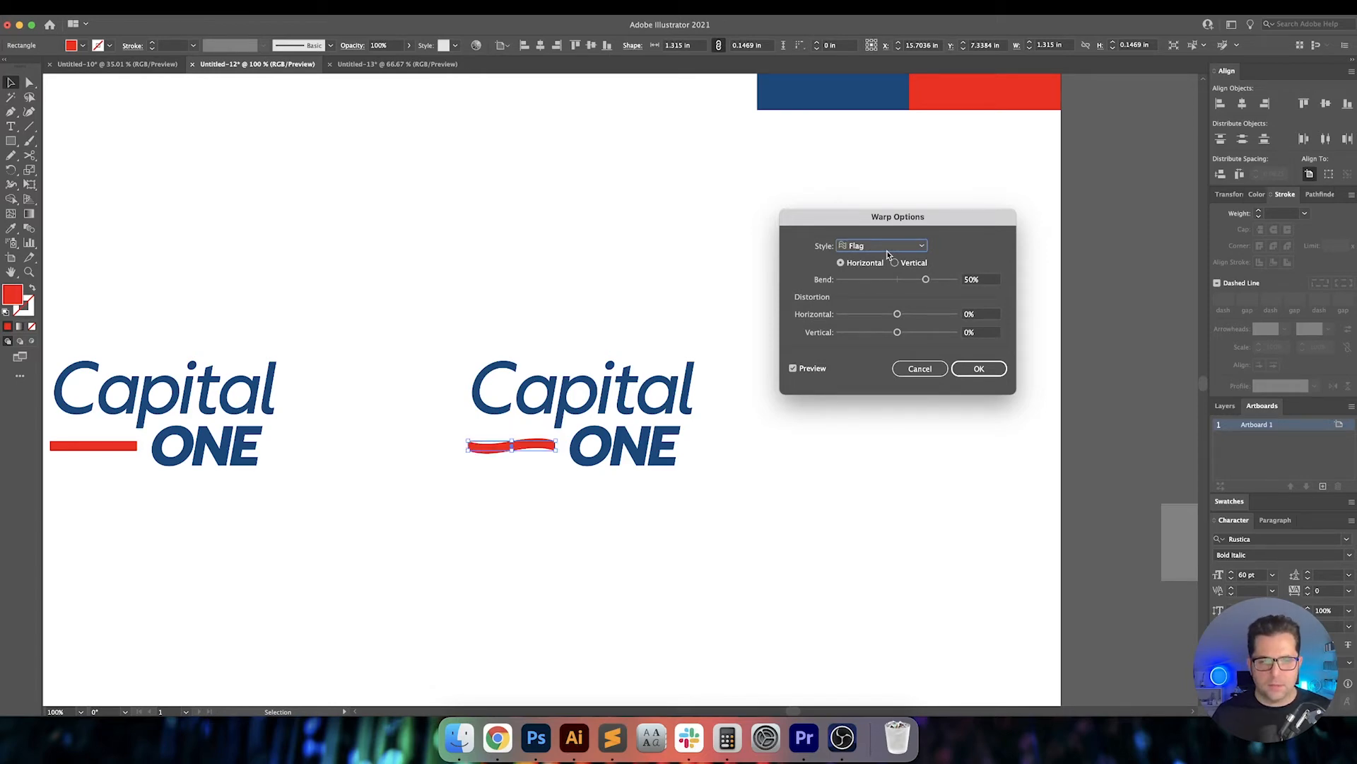
key("Down")
key("Down")
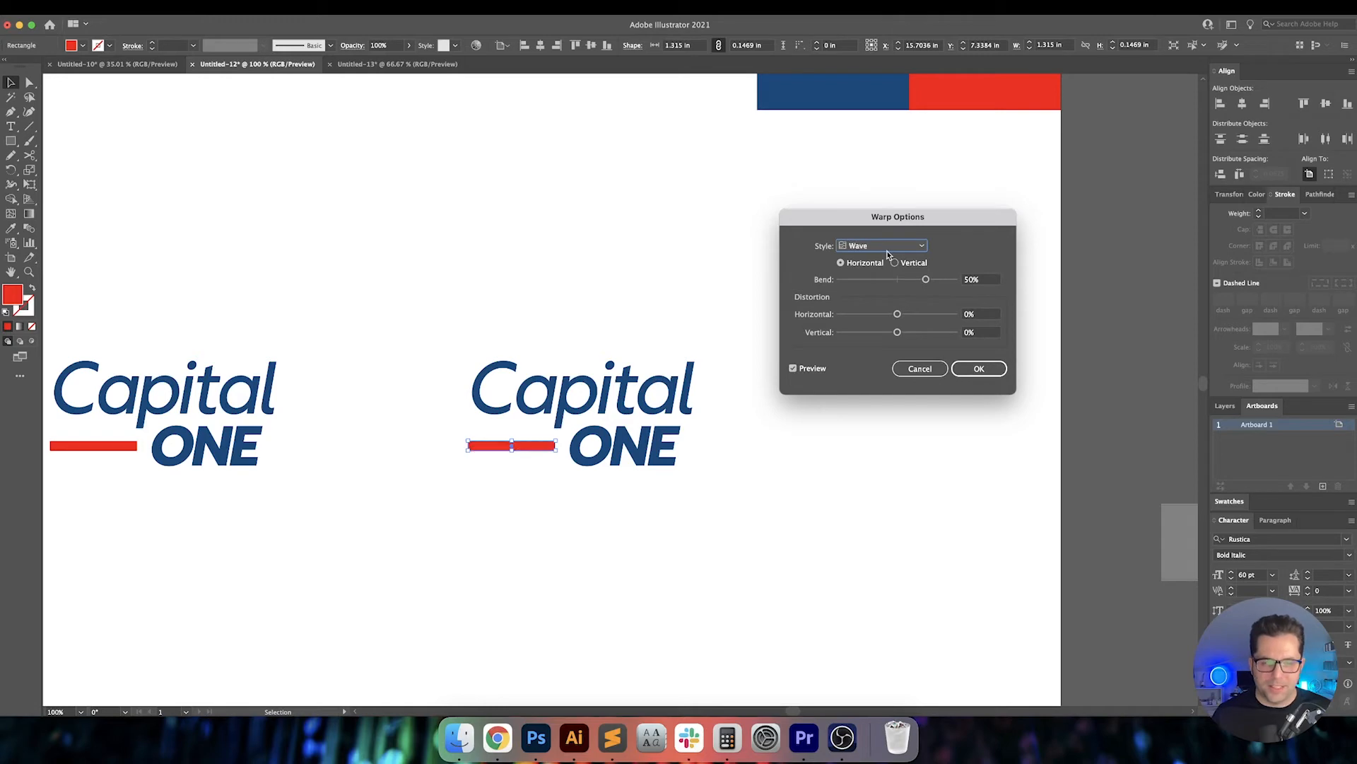
key("Down")
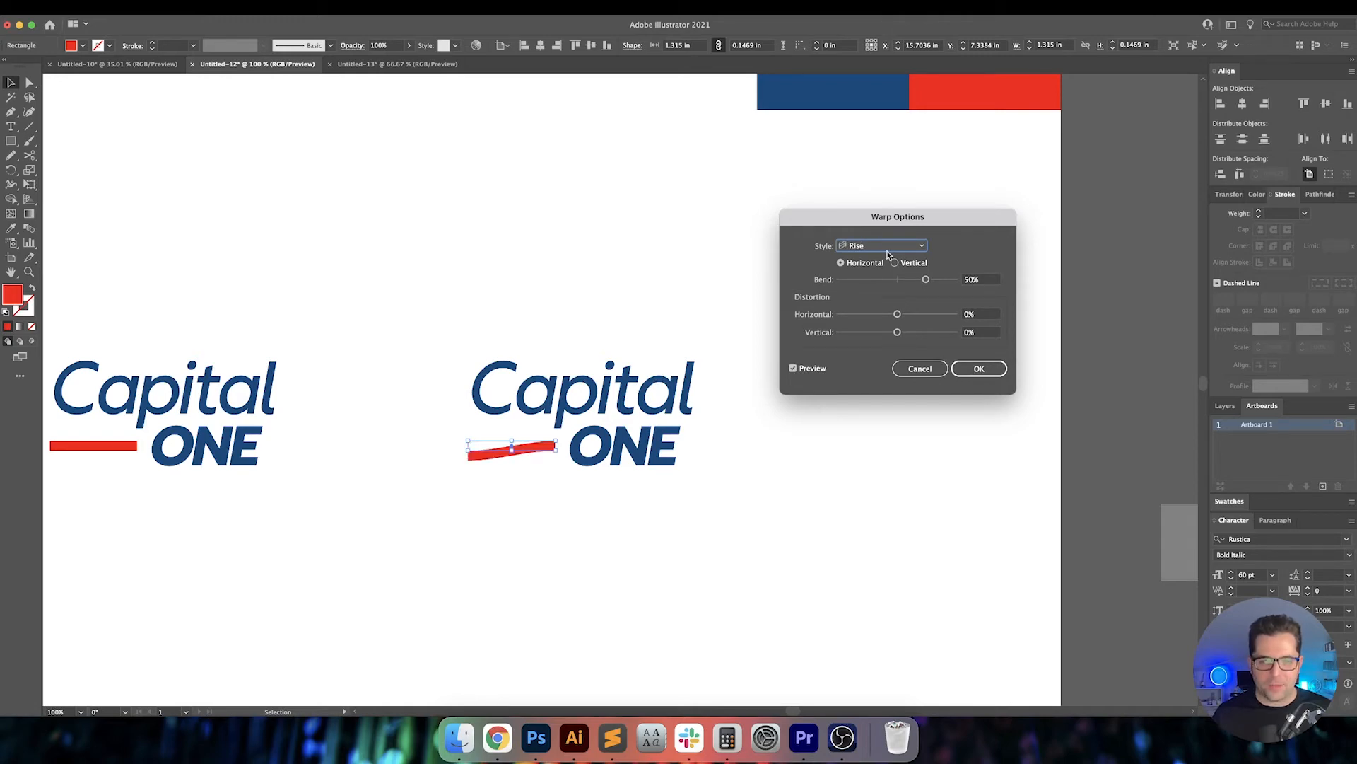
key("Down")
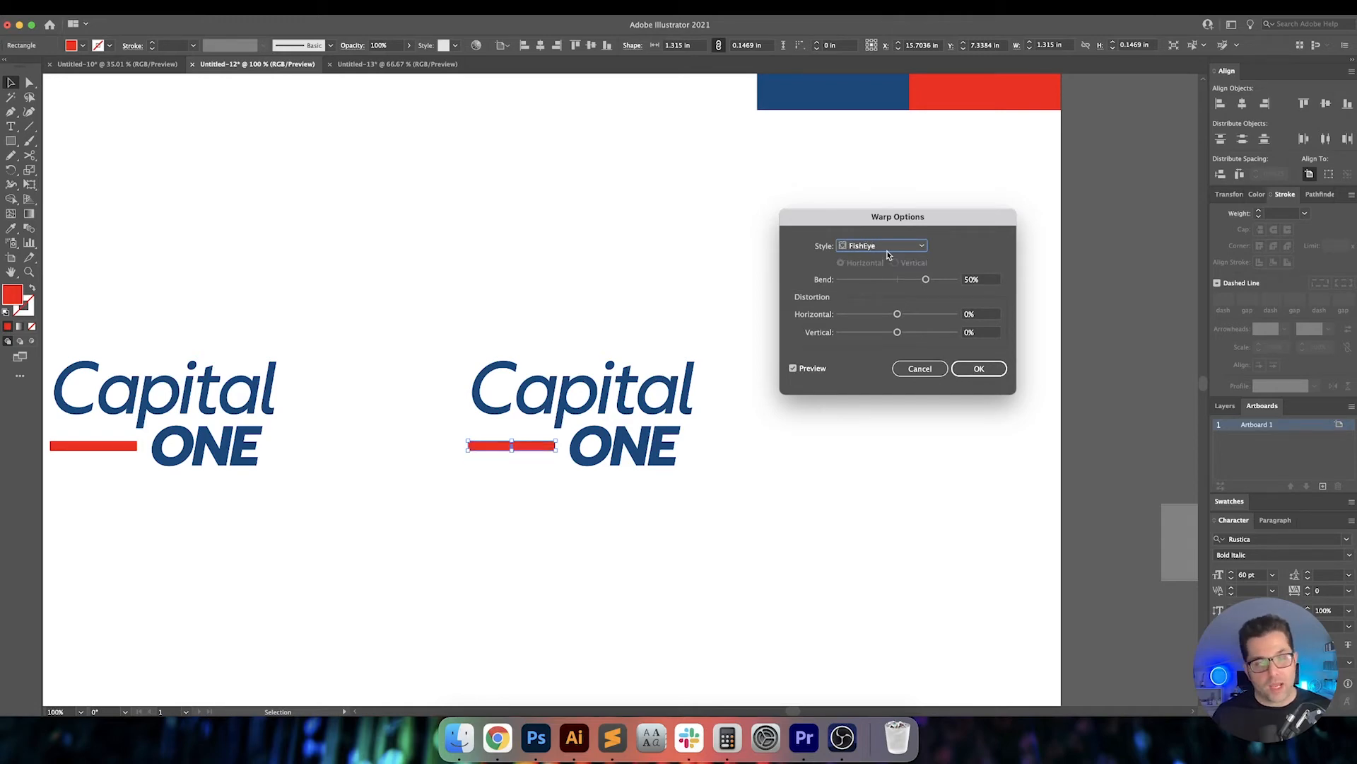
key("Down")
key("Down")
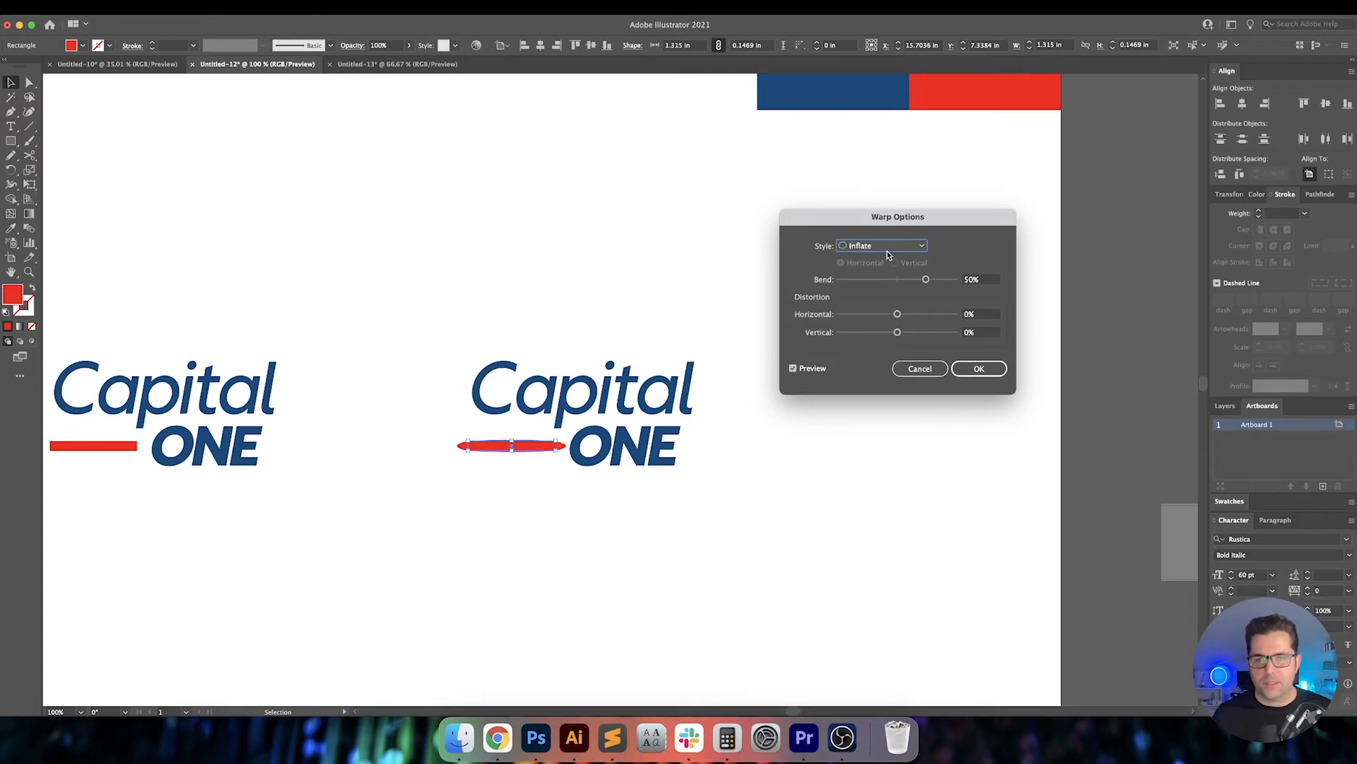
key("Up")
Reduce the bar's warp bend to 0% using the Flag style and switch the style to Rise.
left_click(893, 247)
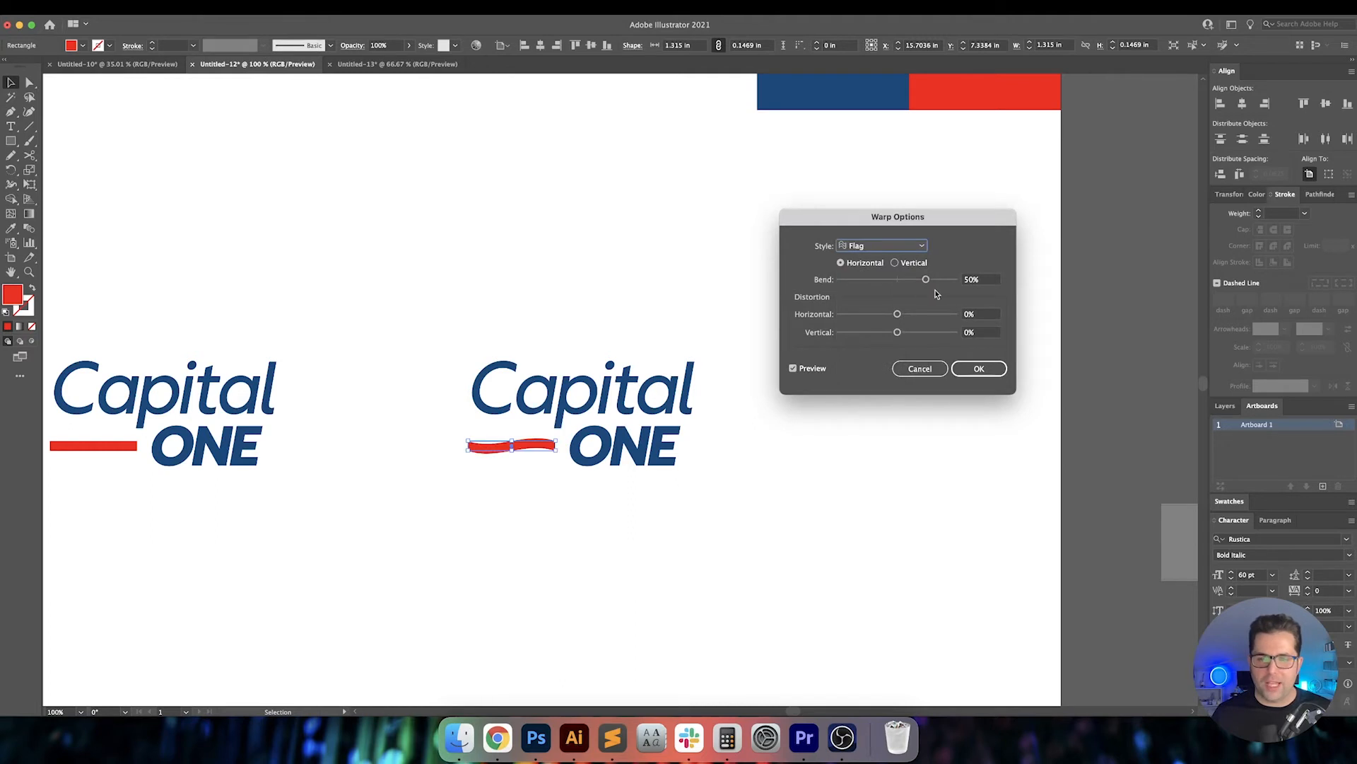
left_click_drag(929, 280, 898, 281)
left_click(884, 246)
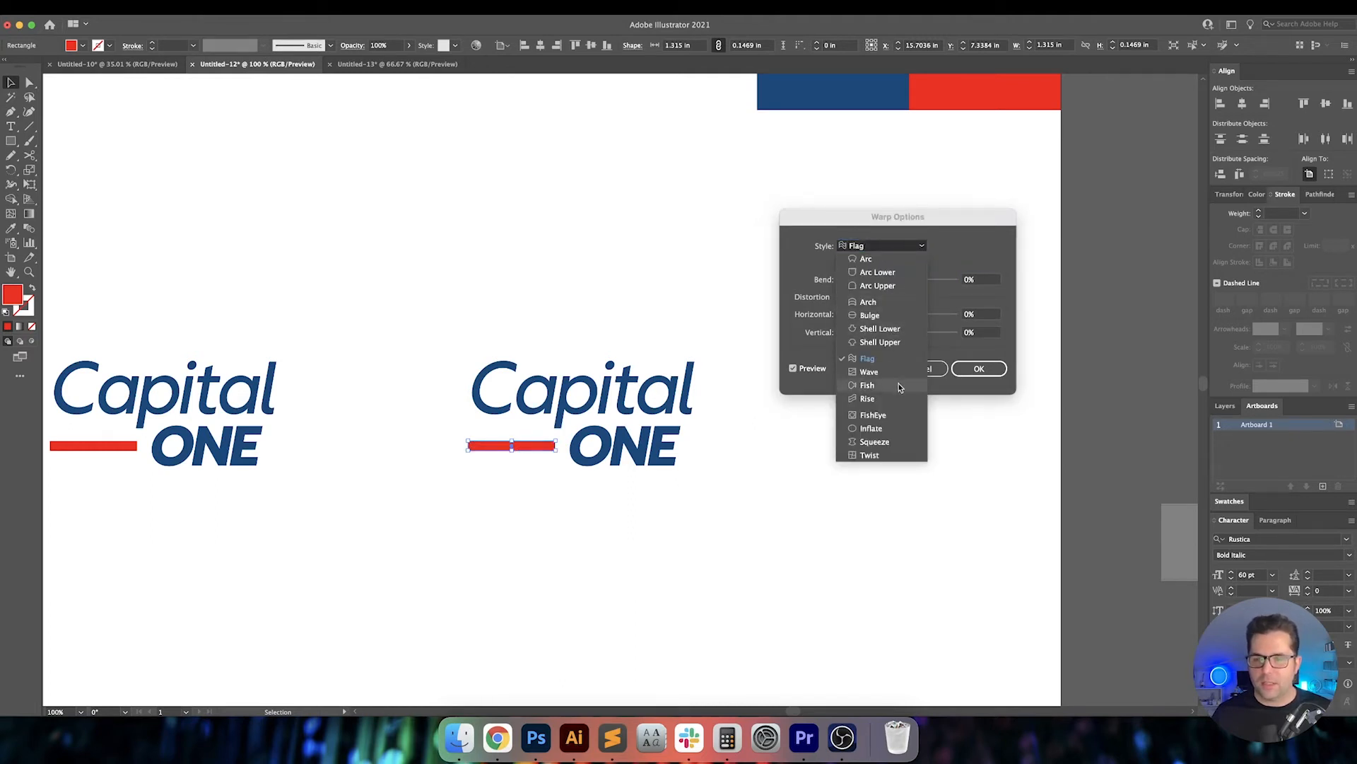
left_click(877, 398)
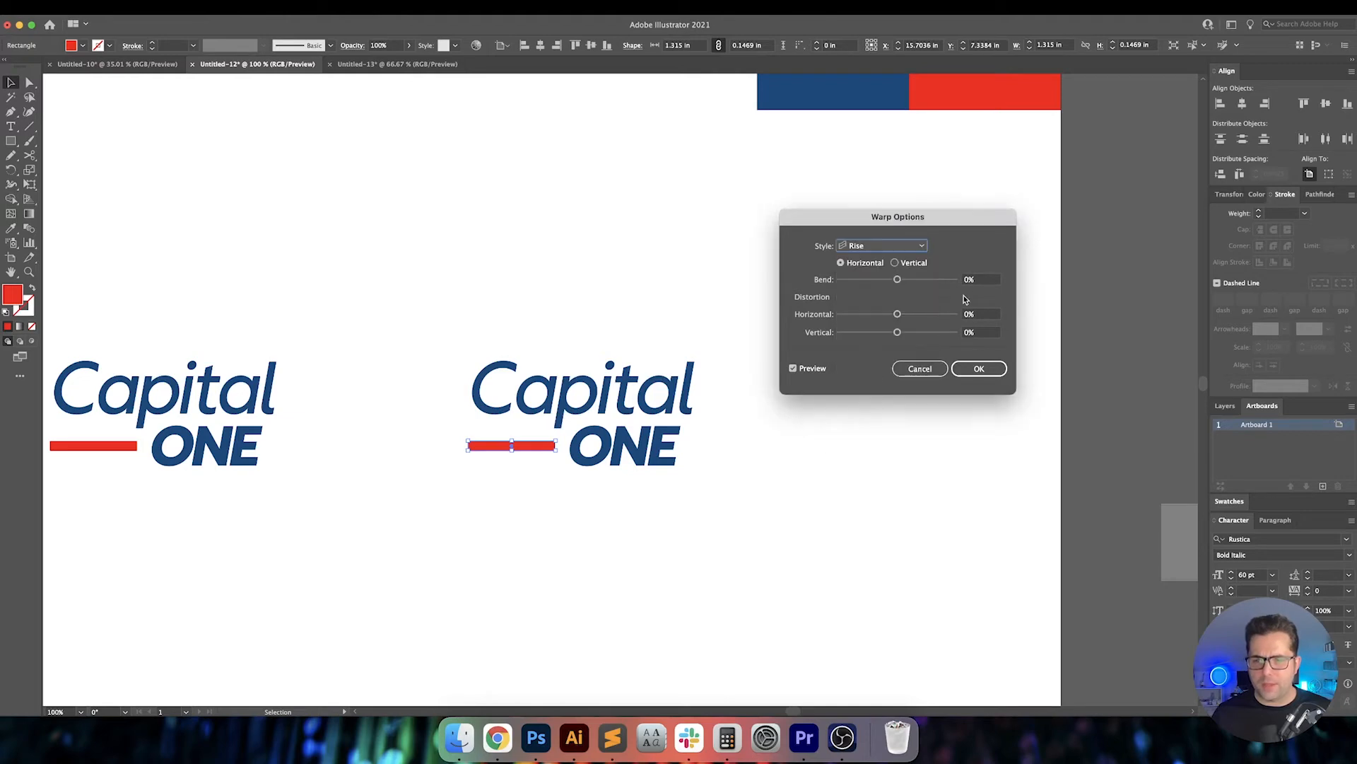
Apply a Rise warp with 100% horizontal bend to the second italic logo's red bar and shift it closer to ONE.
left_click(980, 280)
key("shift+Up")
key("shift+Up")
key("shift+Up")
key("shift+Up")
key("shift+Up")
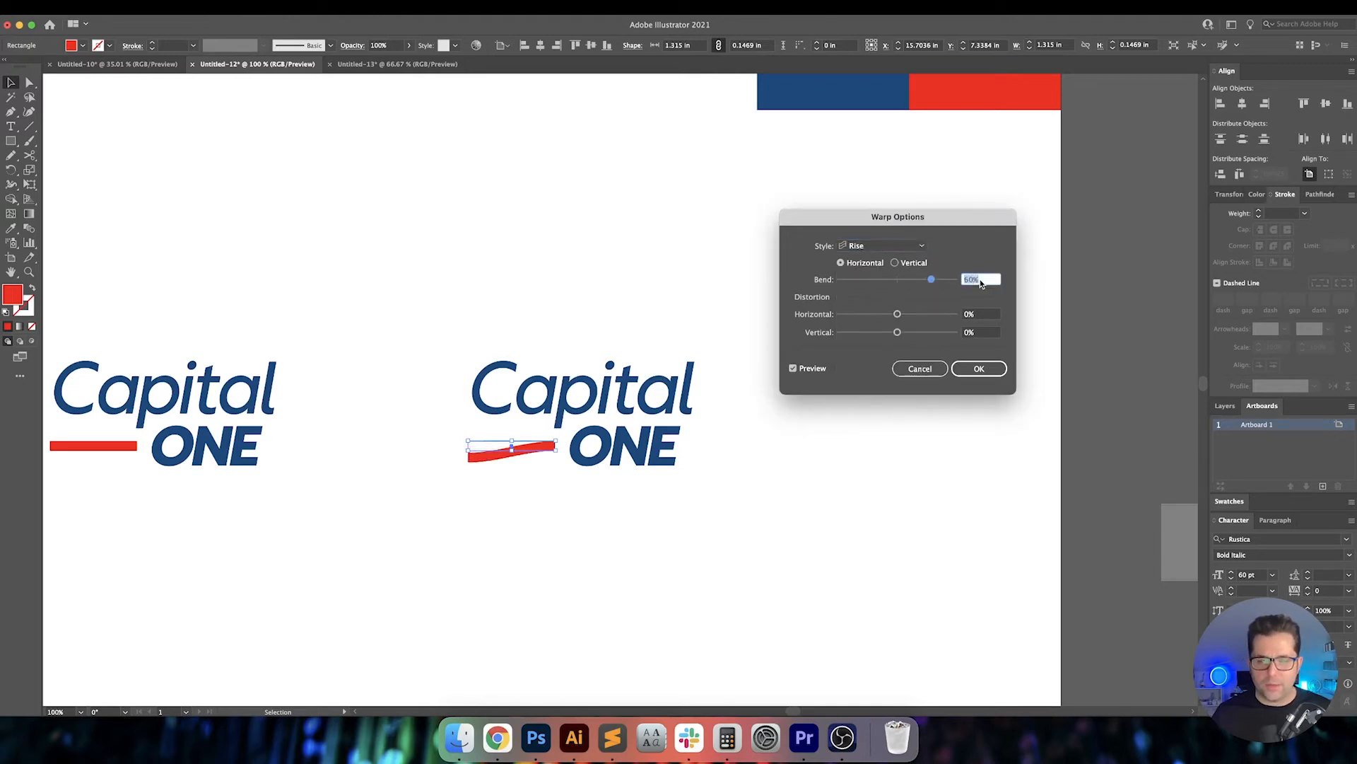
key("shift+Up")
key("shift+Up")
key("shift+Up")
key("shift+Up")
key("shift+Up")
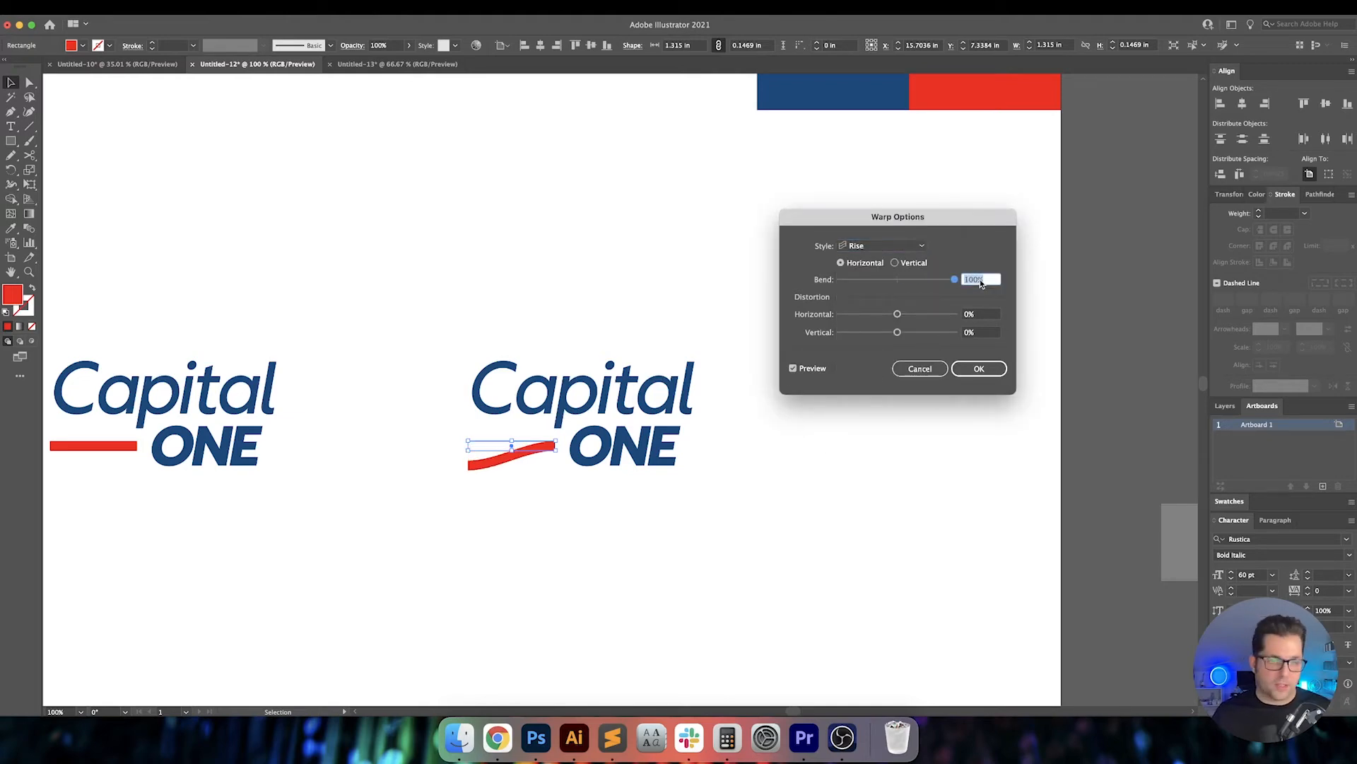
key("Return")
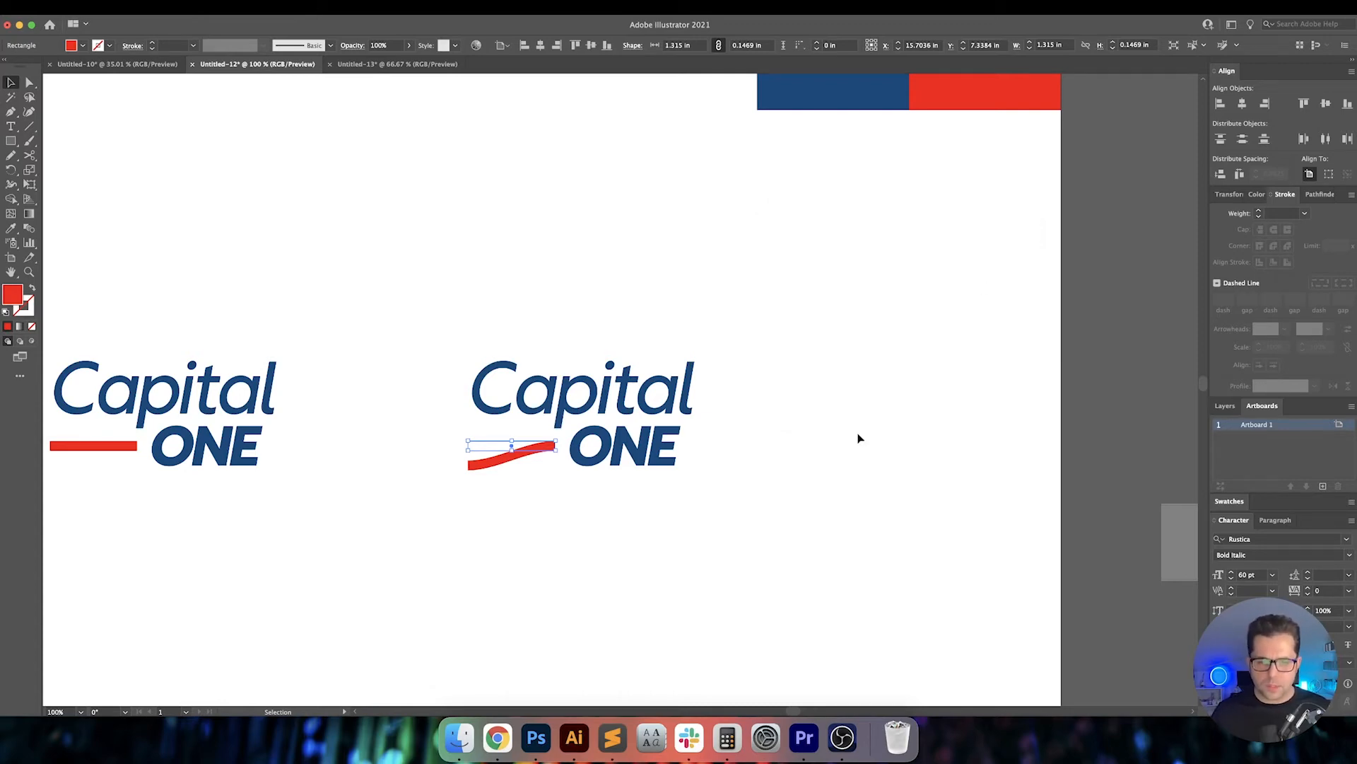
left_click(859, 438)
mouse_move(538, 455)
left_mouse_down()
mouse_move(708, 370)
mouse_move(699, 352)
mouse_move(570, 340)
mouse_move(532, 449)
mouse_move(549, 456)
left_mouse_up()
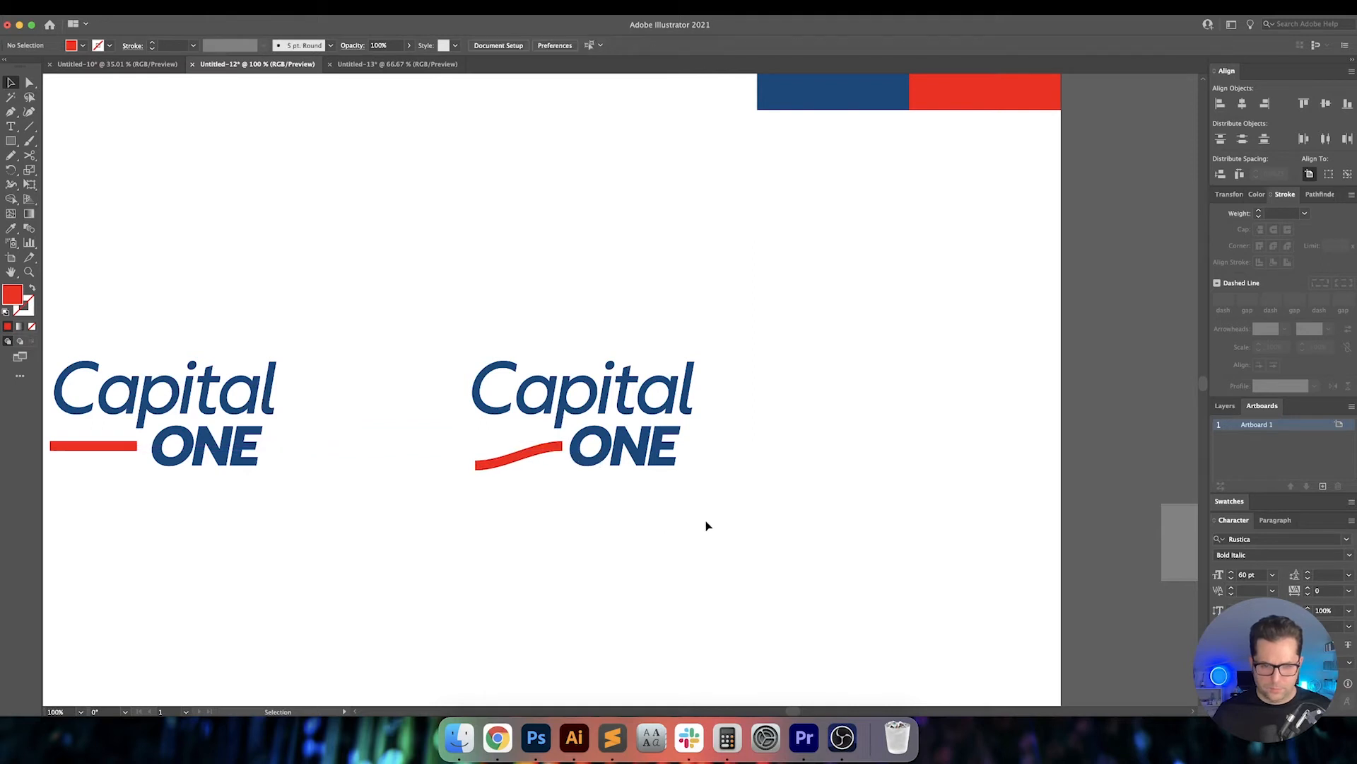
Delete the warped red bar from the second italic logo.
left_click_drag(707, 524, 842, 530)
left_click_drag(726, 528, 753, 537)
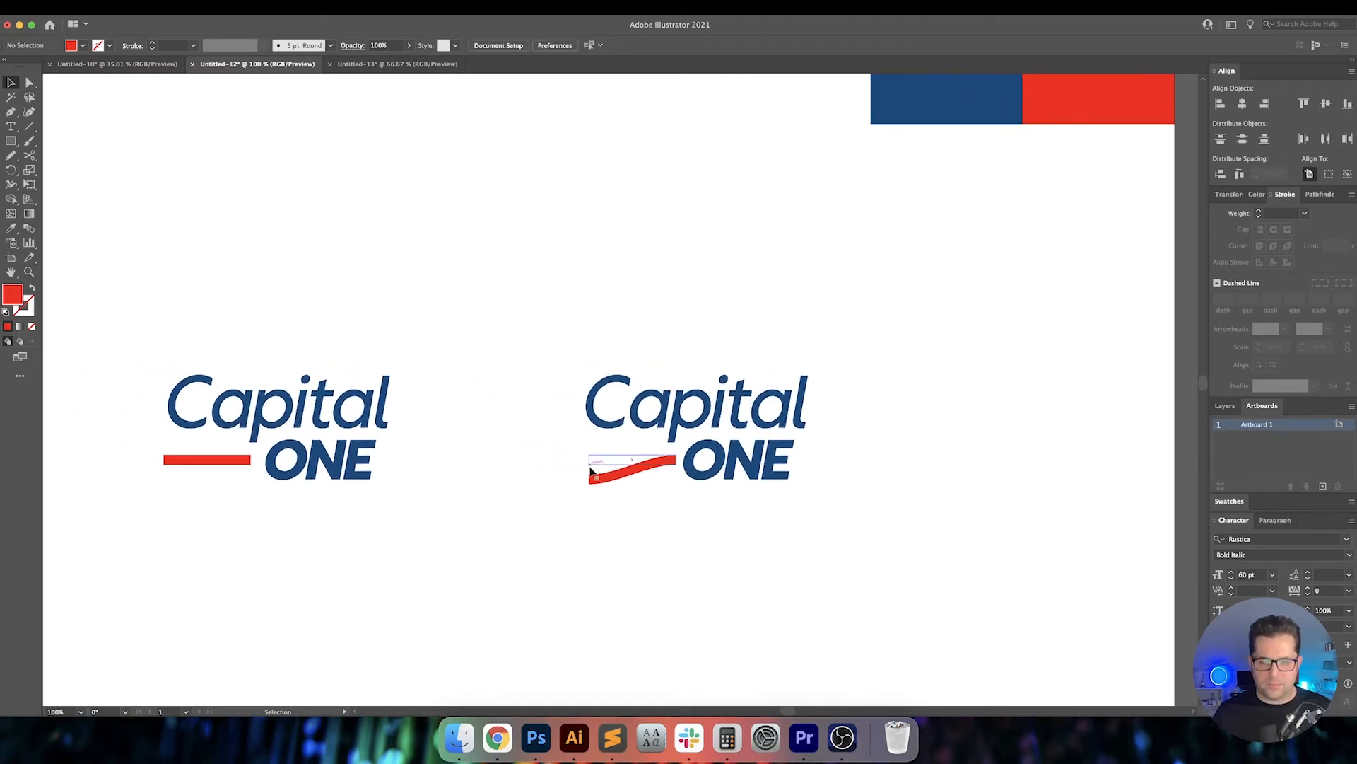
left_click(591, 473)
key("Delete")
left_click_drag(661, 515, 738, 515)
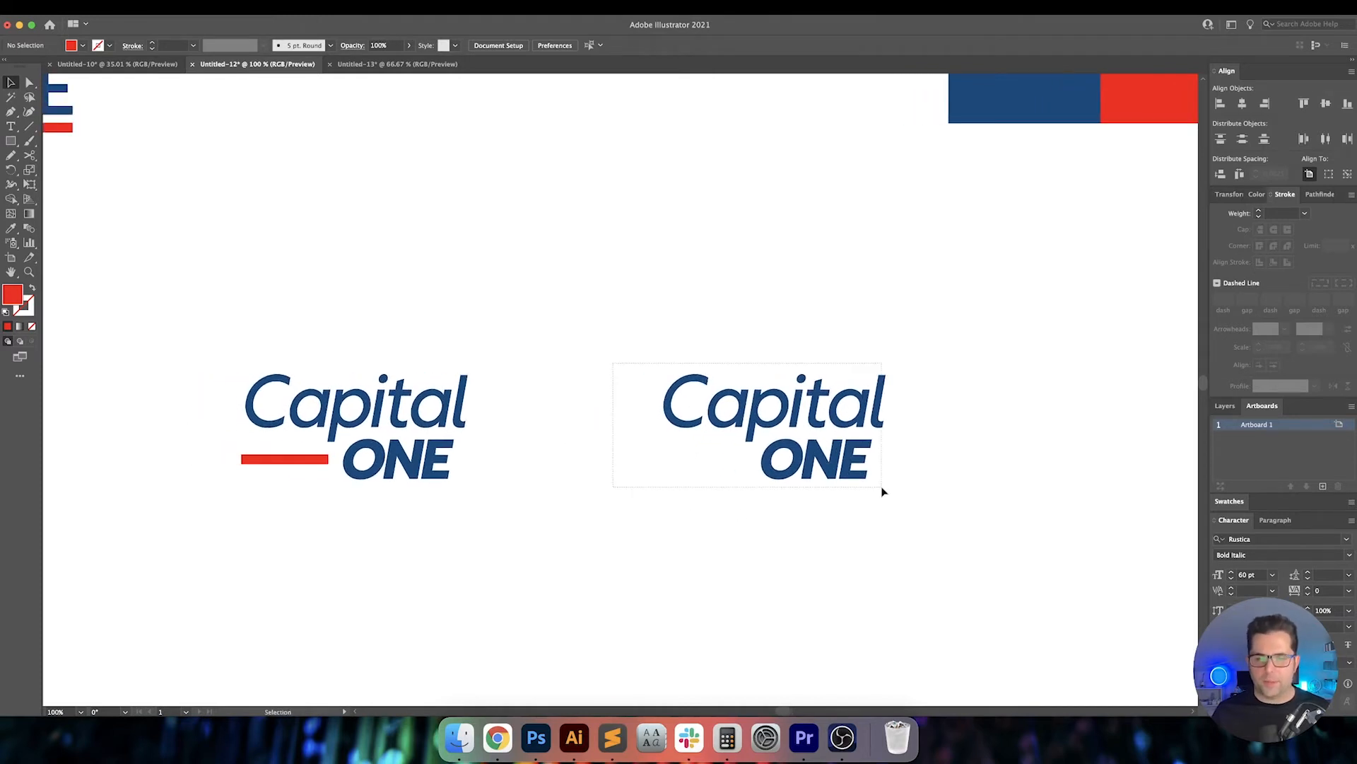
Move the italic logo with the straight red bar up beside the first logo, and delete the barless italic copy.
scroll(883, 491, "down", 2)
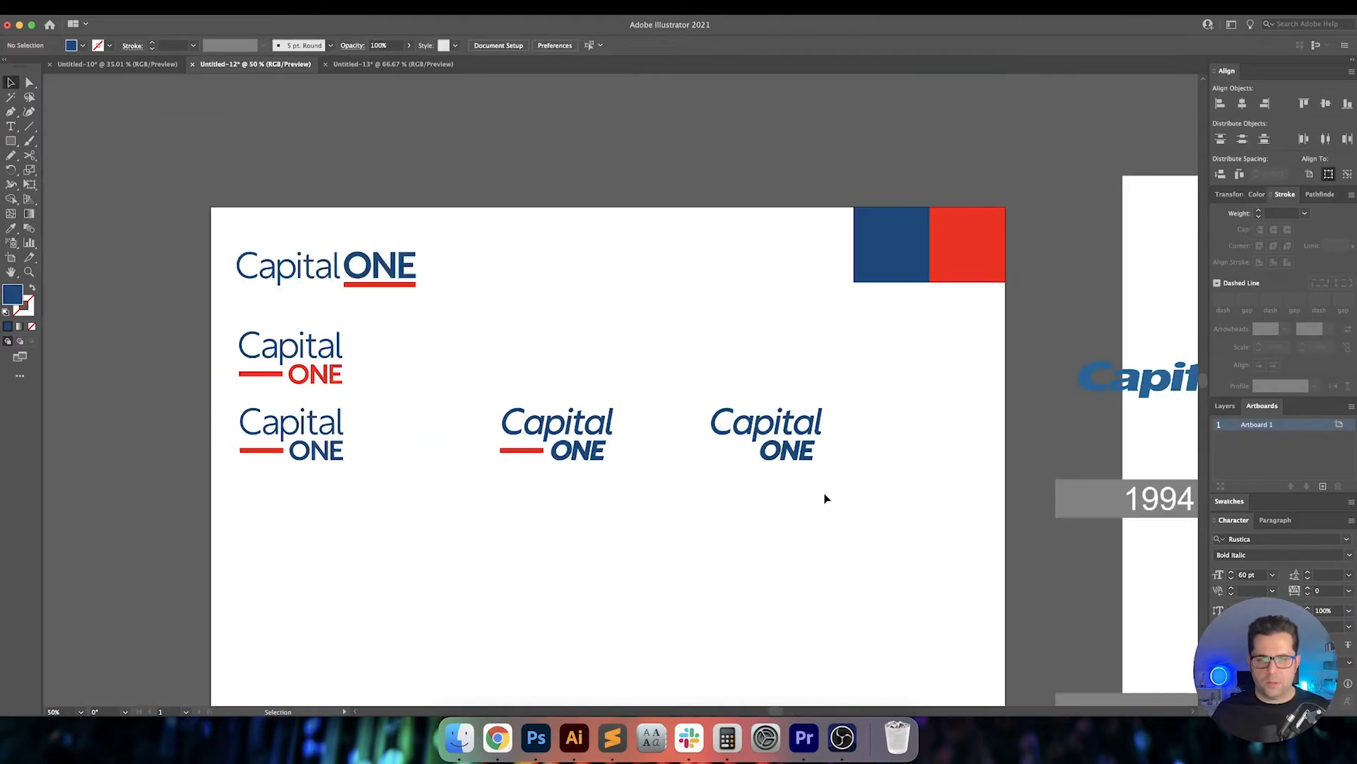
left_click(546, 457)
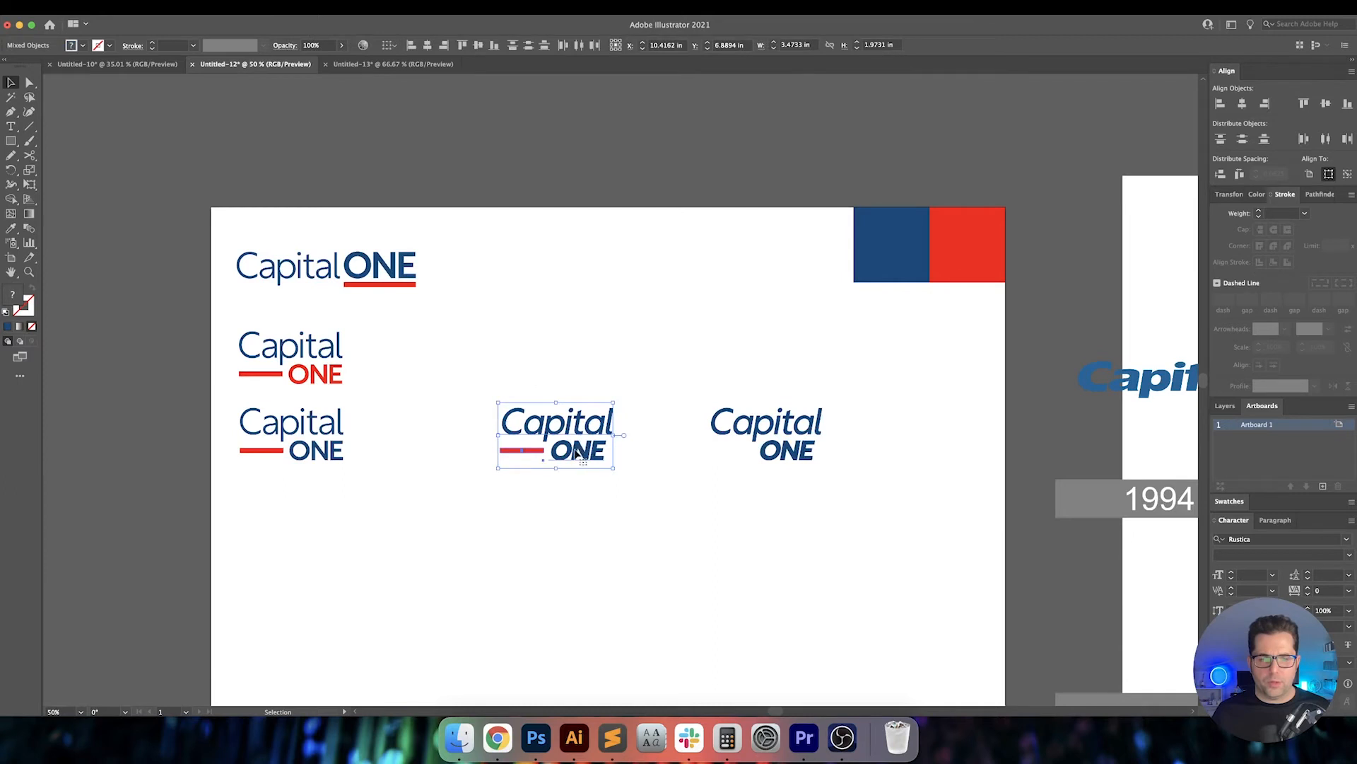
left_click_drag(580, 453, 556, 290)
left_click(771, 438)
key("Delete")
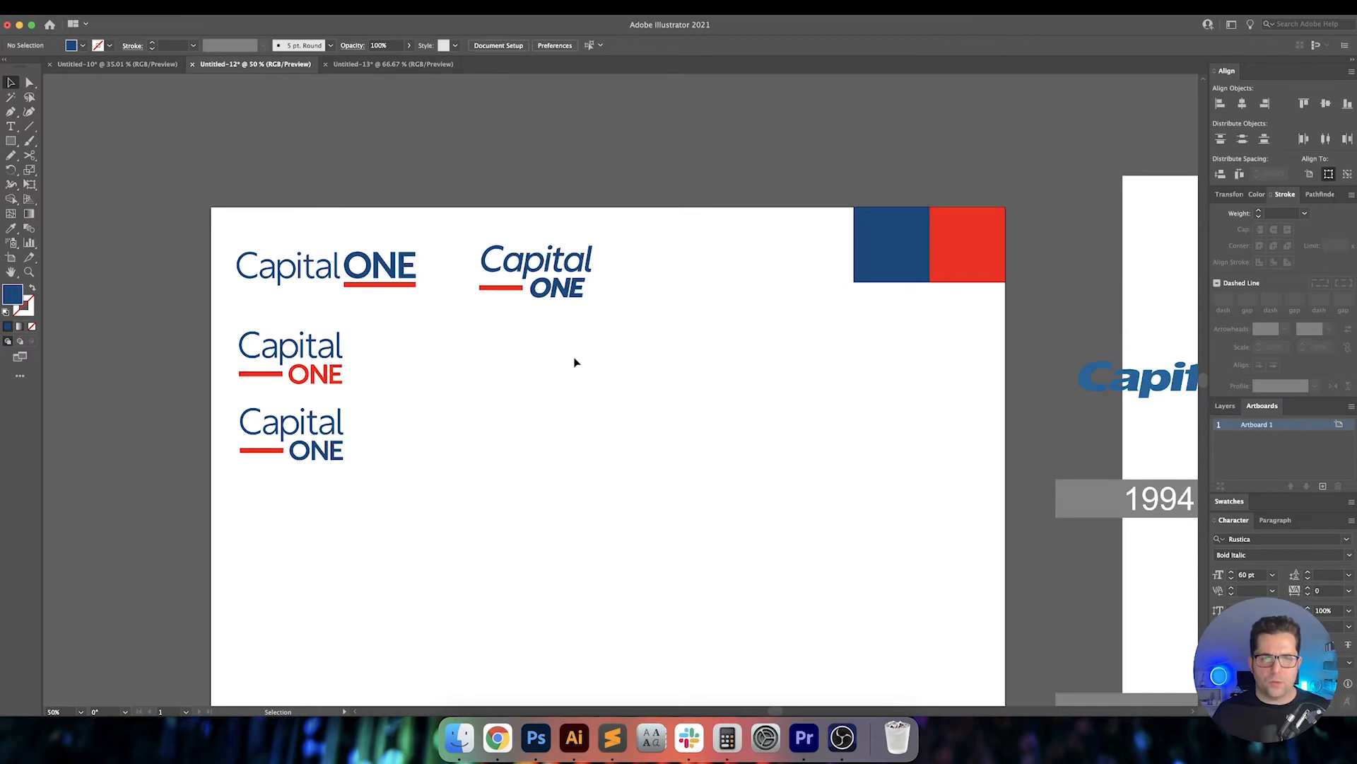
key("super+equal")
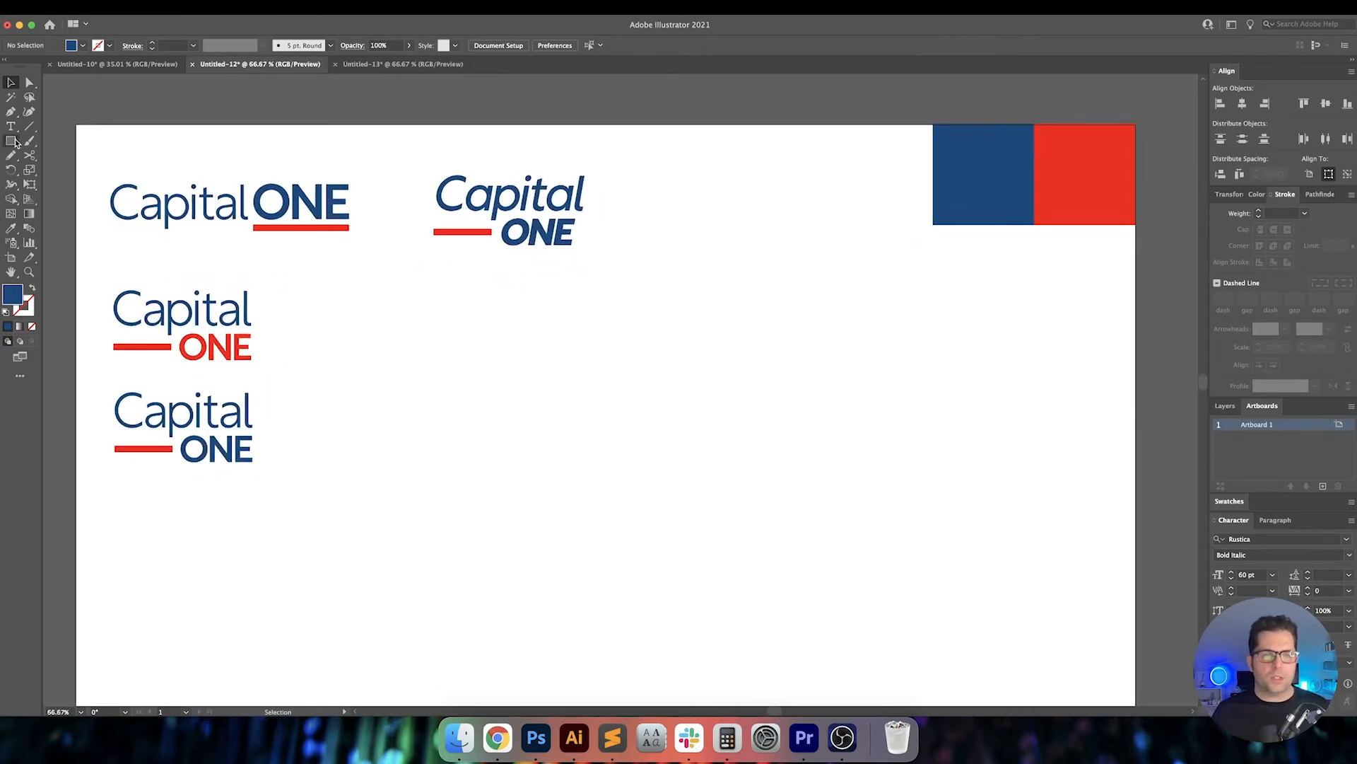
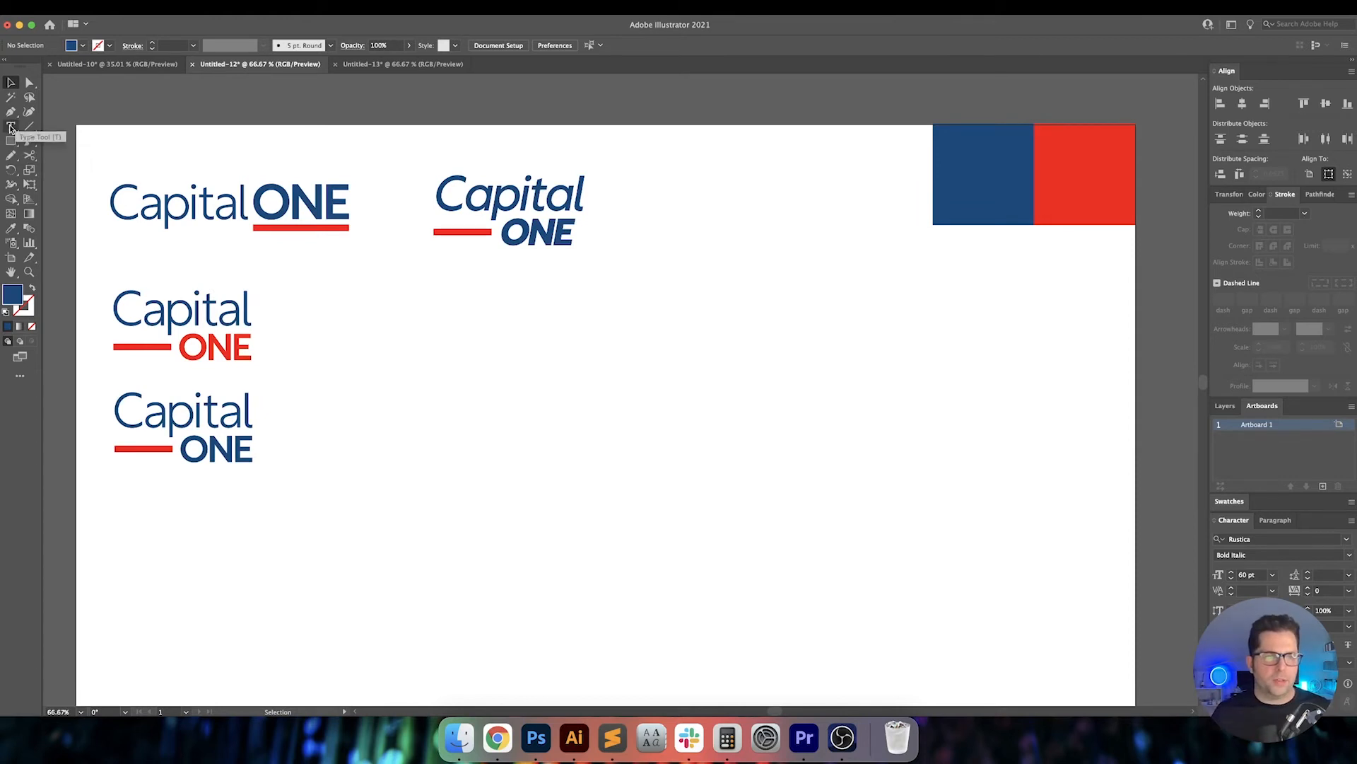
left_click(11, 127)
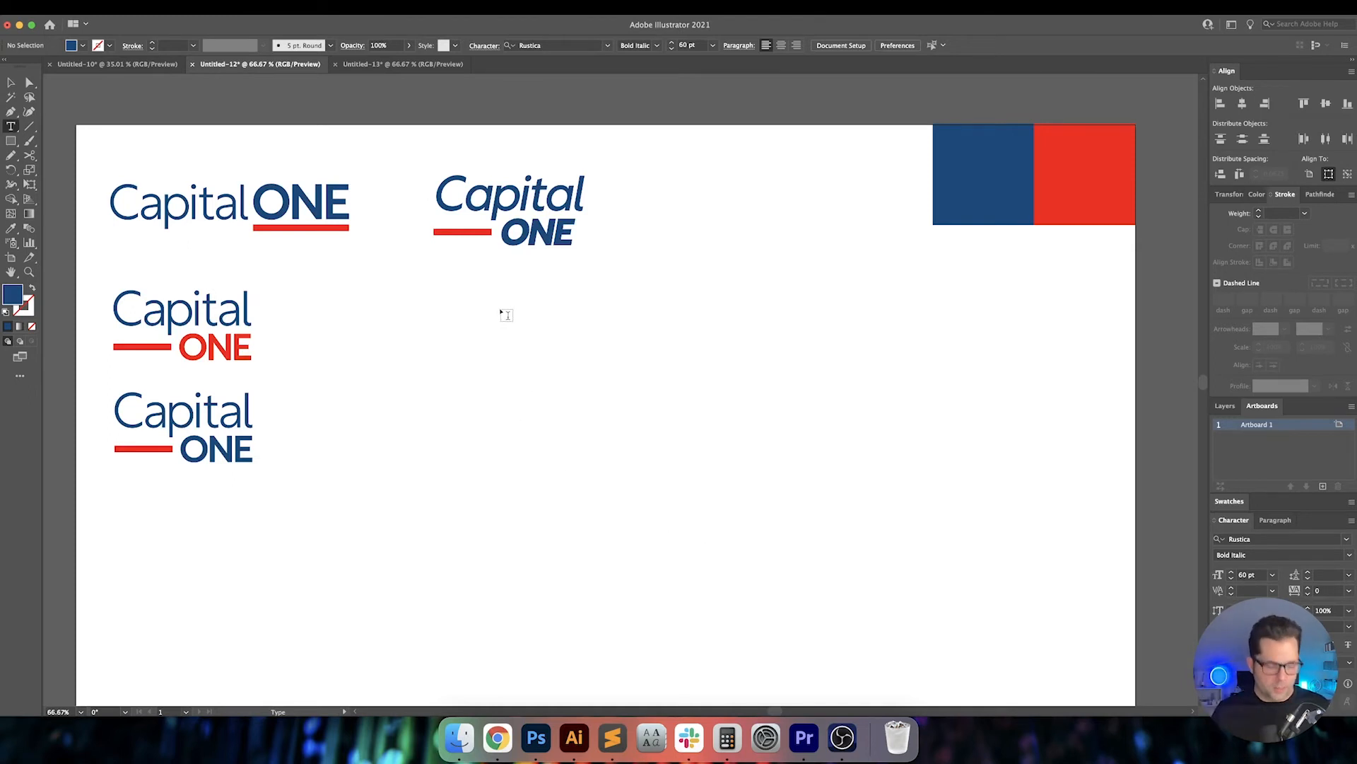
key("v")
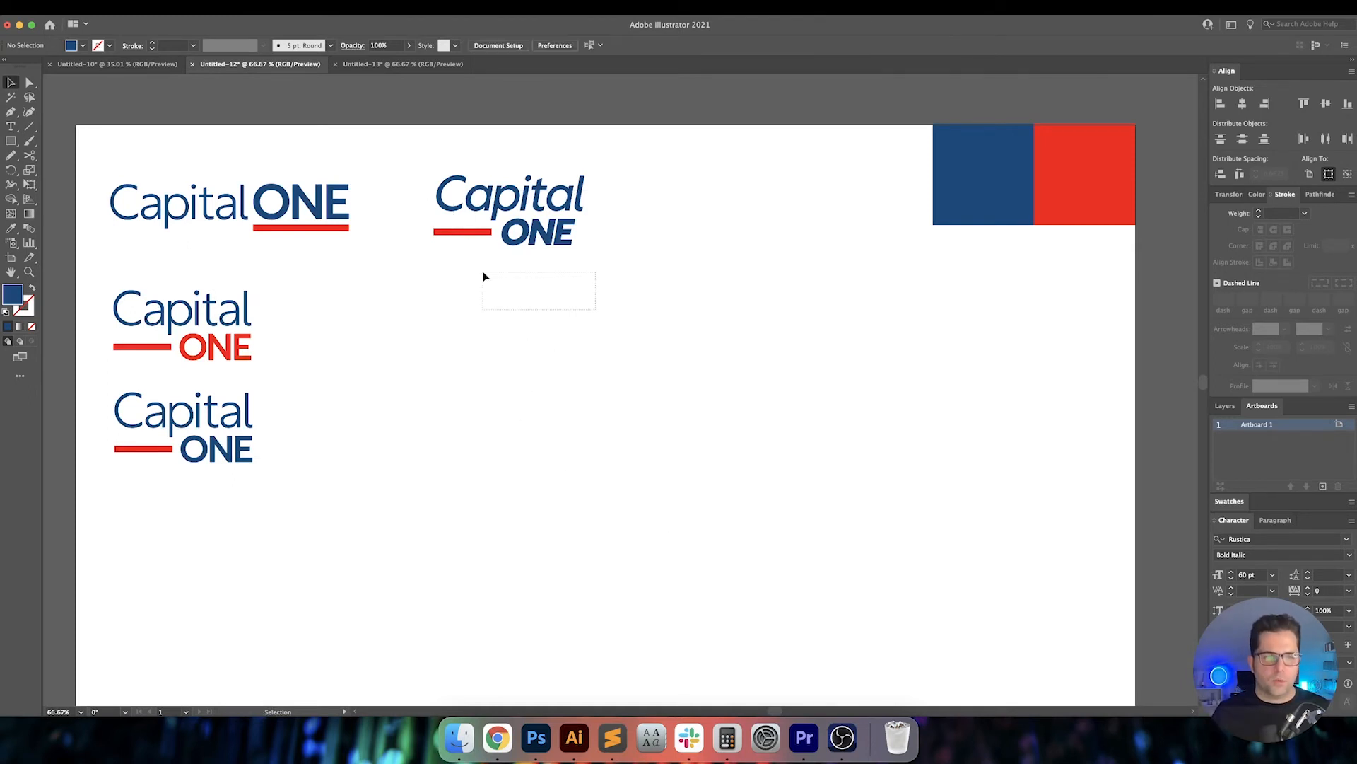
left_click_drag(484, 273, 481, 275)
left_click_drag(458, 322, 499, 343)
scroll(487, 349, "right", 3)
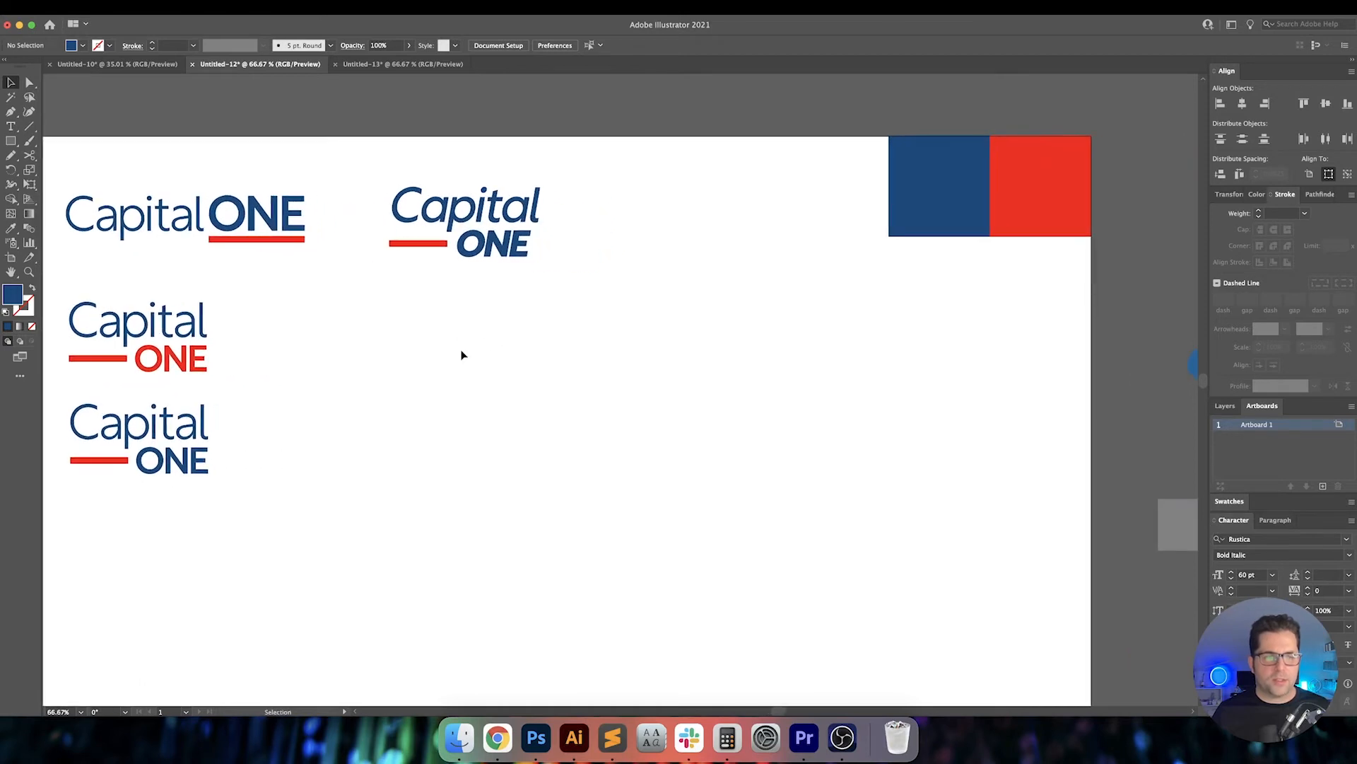
left_click_drag(349, 370, 426, 395)
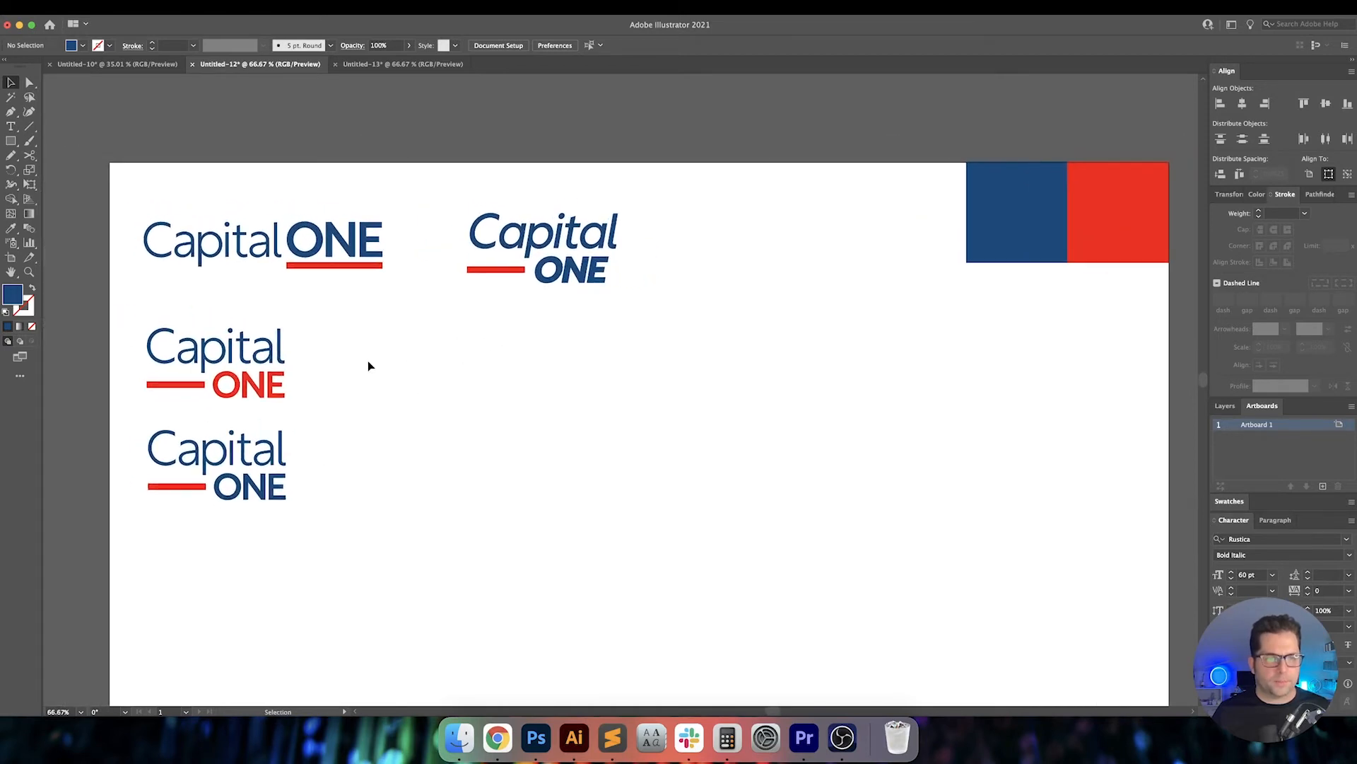
Duplicate the one-line CapitalONE text, without its underline, into the empty area below the italic logo.
left_click(311, 246)
left_click_drag(367, 241, 754, 444)
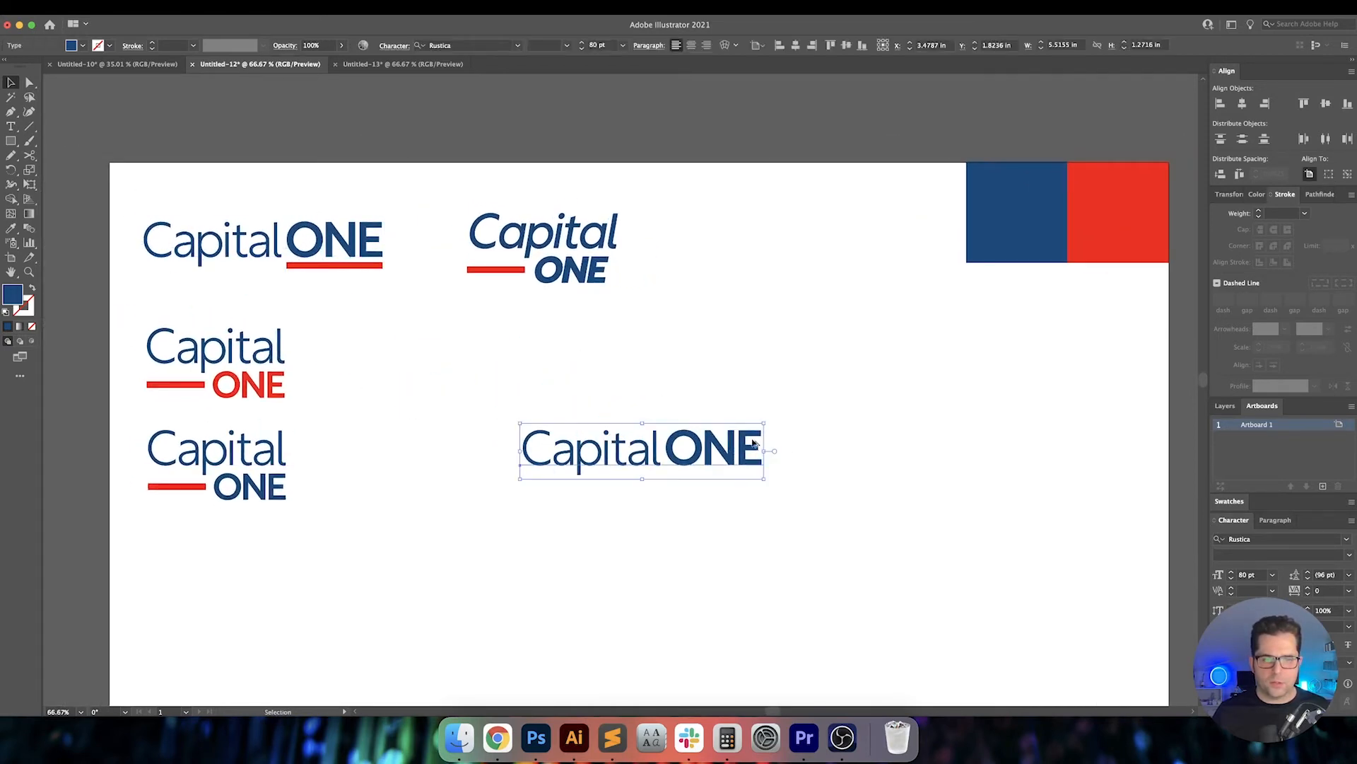
left_click(839, 434)
scroll(839, 434, "right", 2)
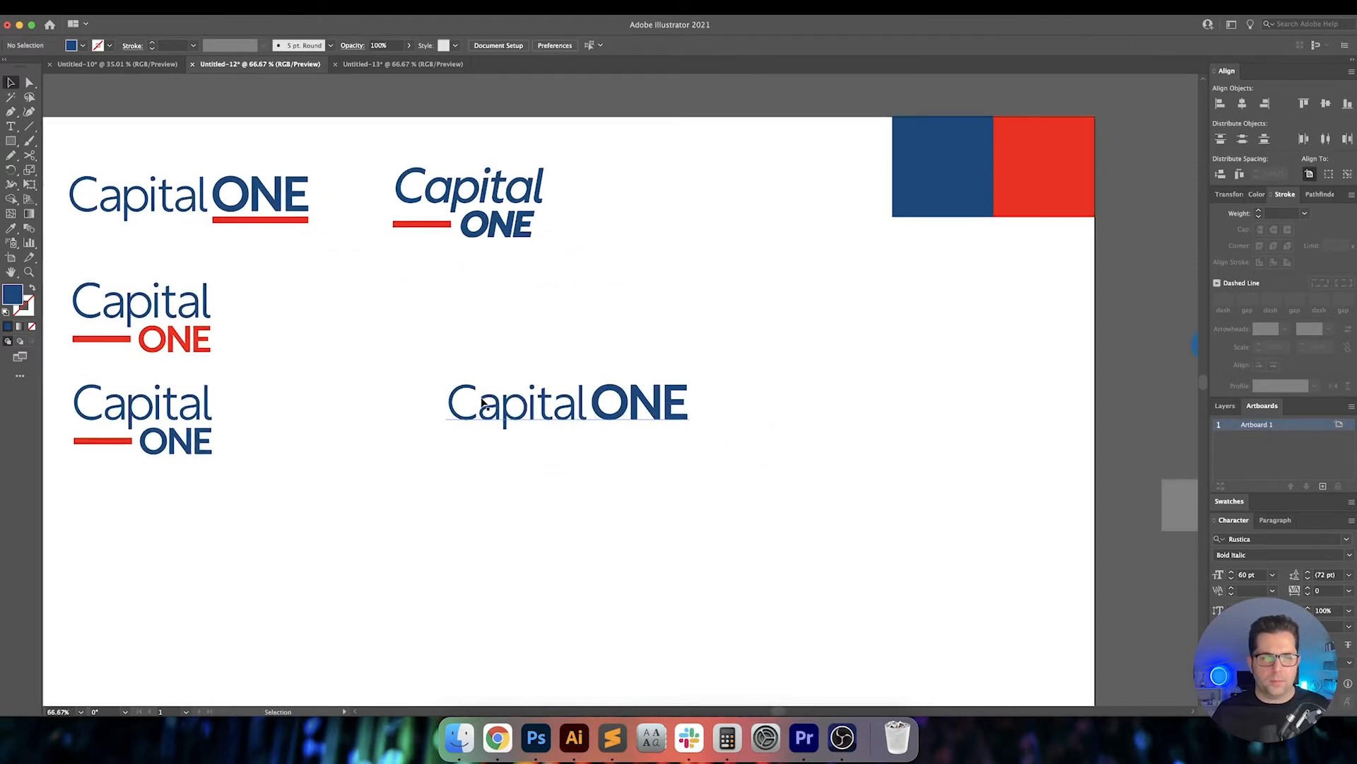
Apply the heavier character style of ONE to the letter C of the duplicated CapitalONE text using the Eyedropper.
double_click(482, 401)
left_click_drag(479, 402, 427, 401)
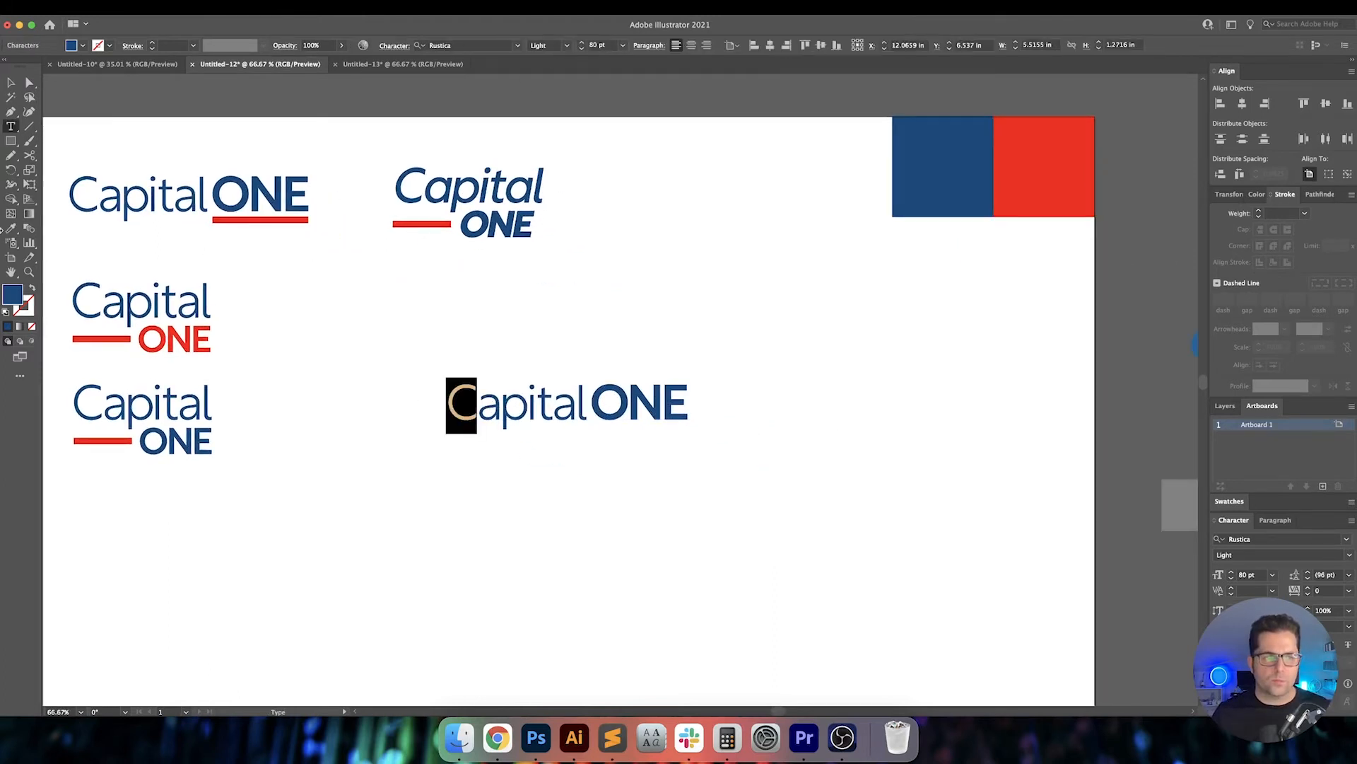
left_click(8, 229)
left_click(257, 185)
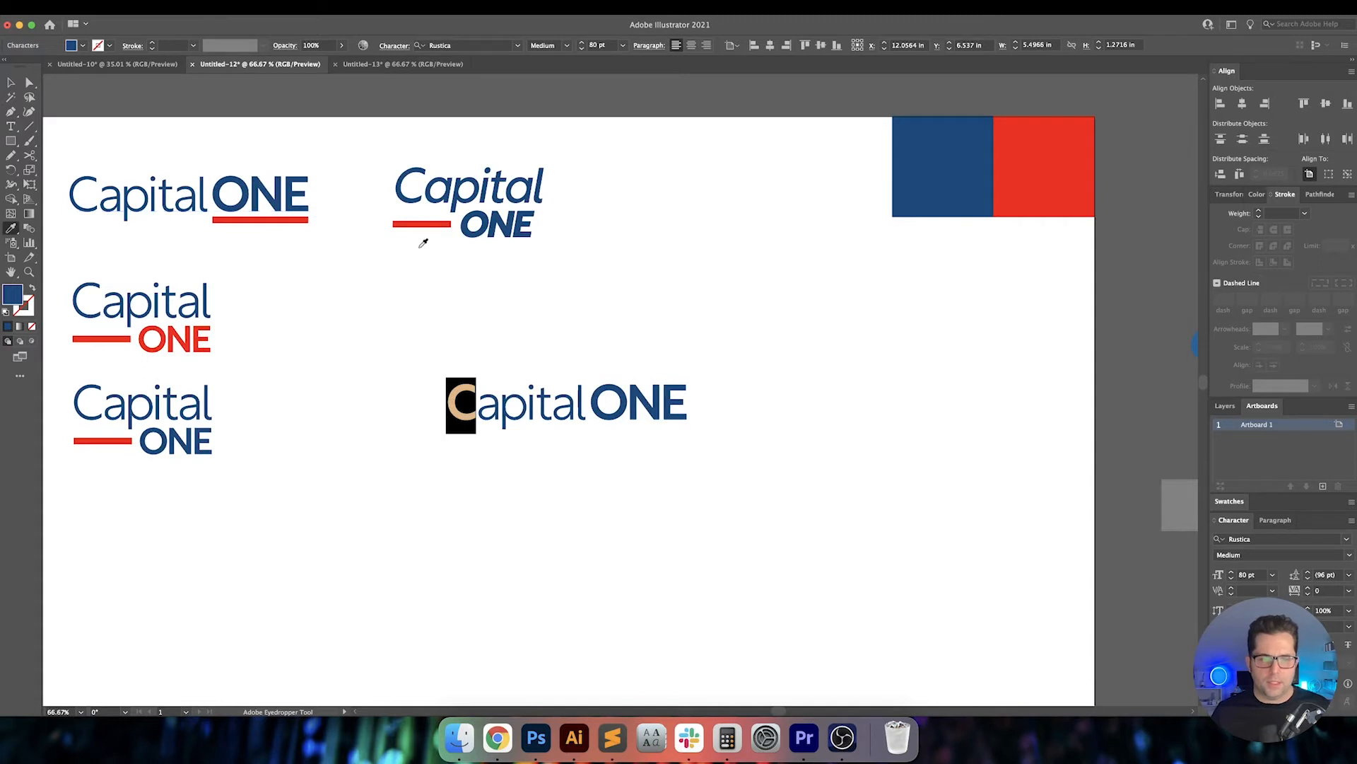
Colour the letter C of the duplicated CapitalONE text red by sampling the first logo's underline.
key("t")
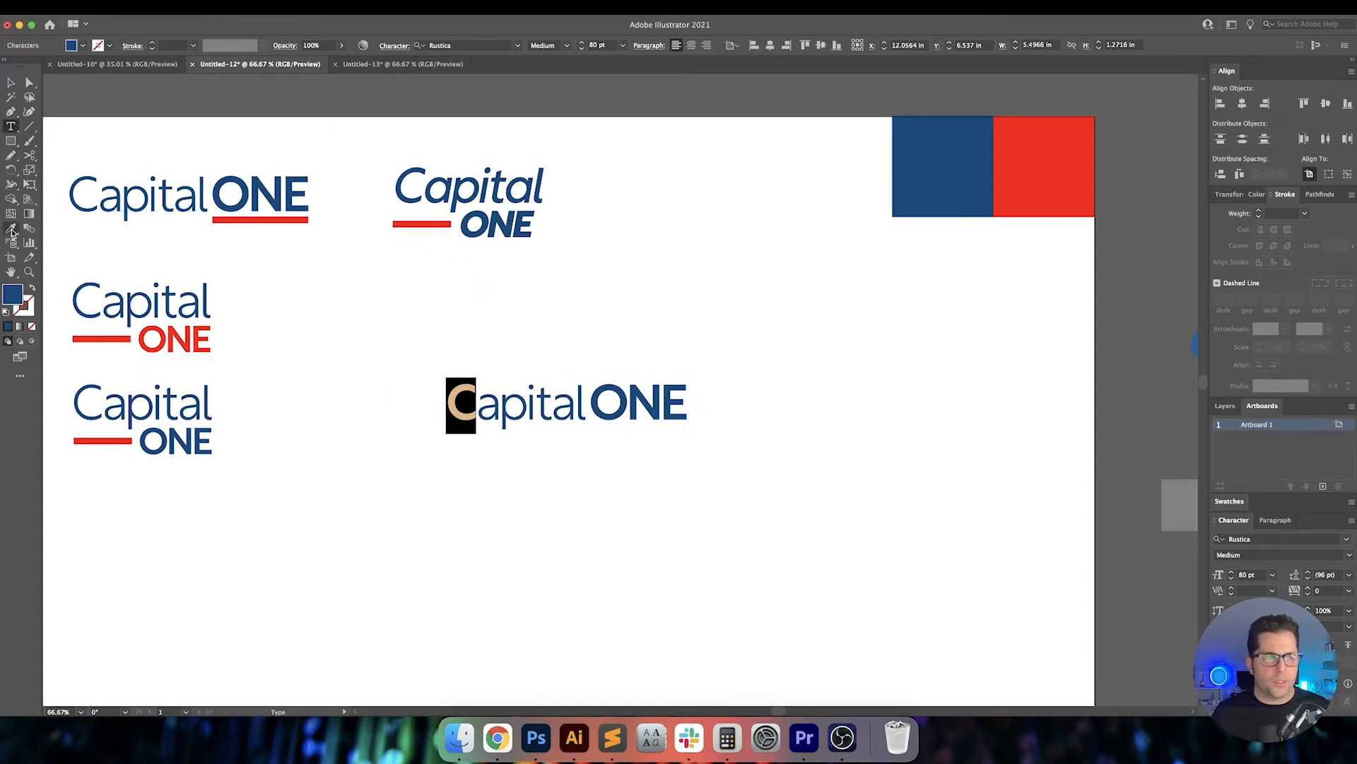
left_click(11, 230)
left_click(294, 217)
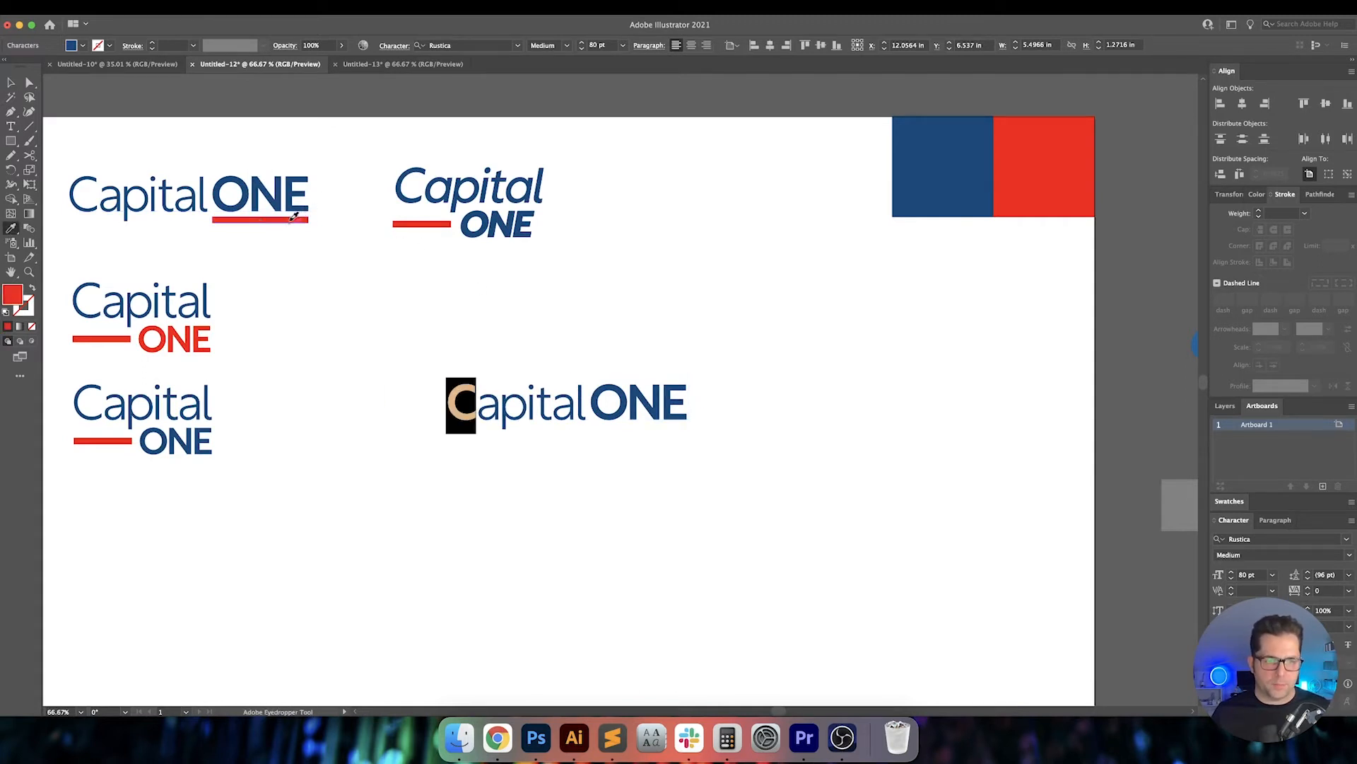
type("v")
key("super+z")
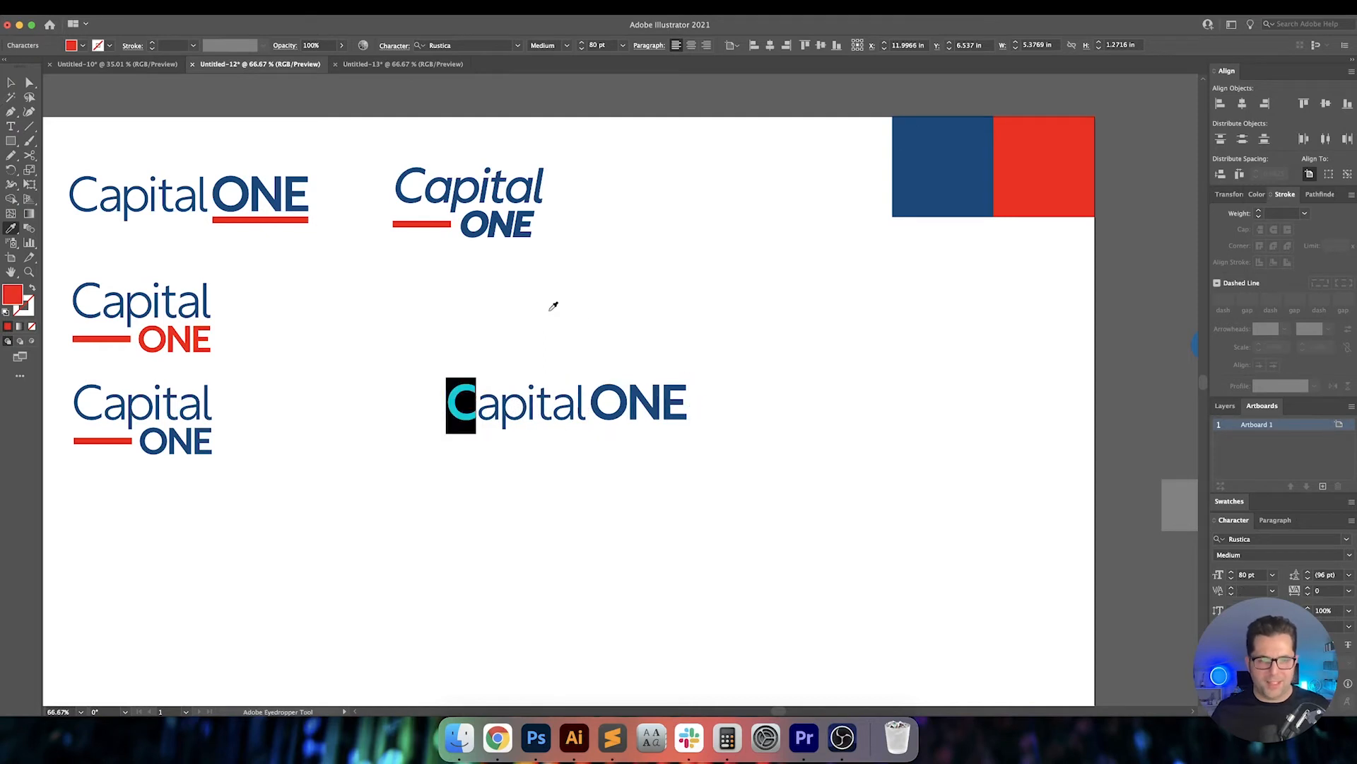
key("Escape")
left_click(578, 325)
scroll(557, 346, "right", 1)
scroll(494, 388, "up", 1)
scroll(495, 388, "down", 1)
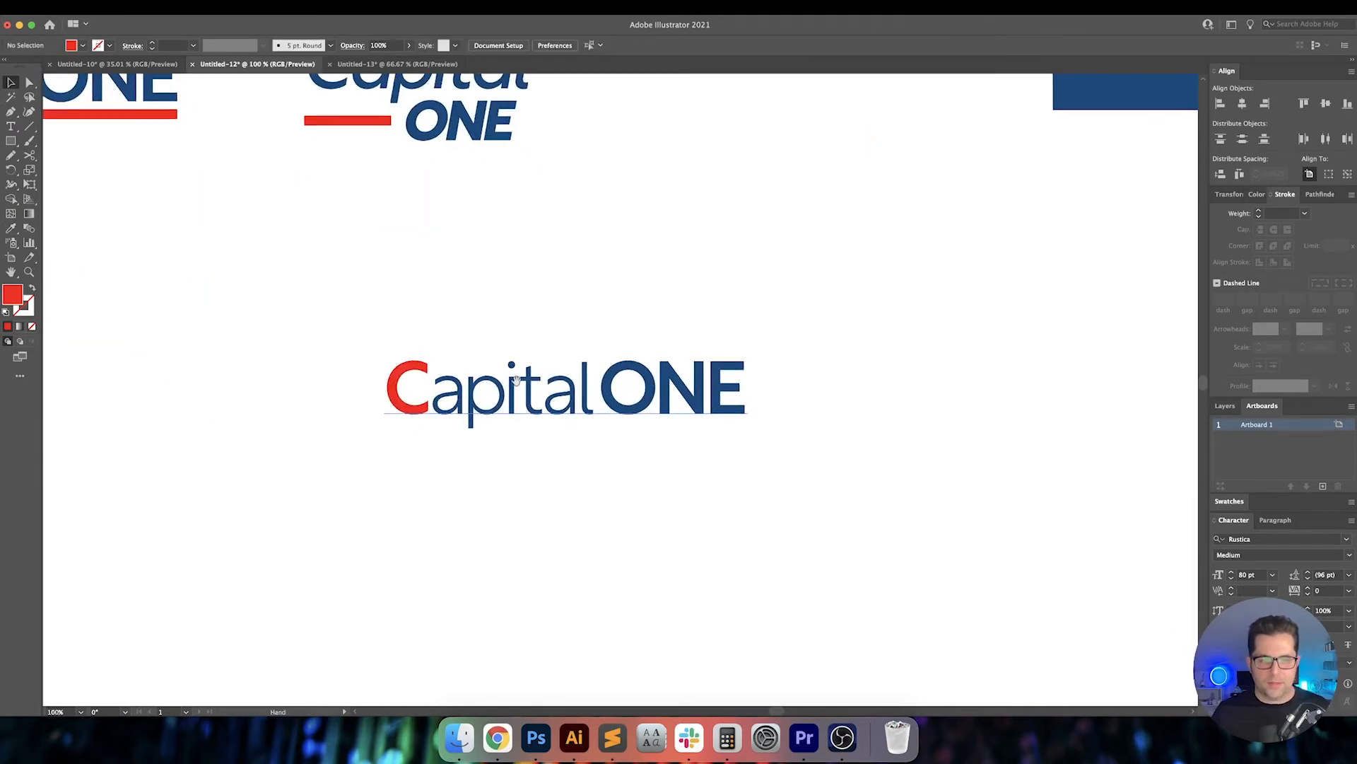
Delete the duplicated one-line CapitalONE text with the red C.
scroll(325, 381, "up", 3)
left_click_drag(304, 373, 834, 596)
key("Delete")
key("super+minus")
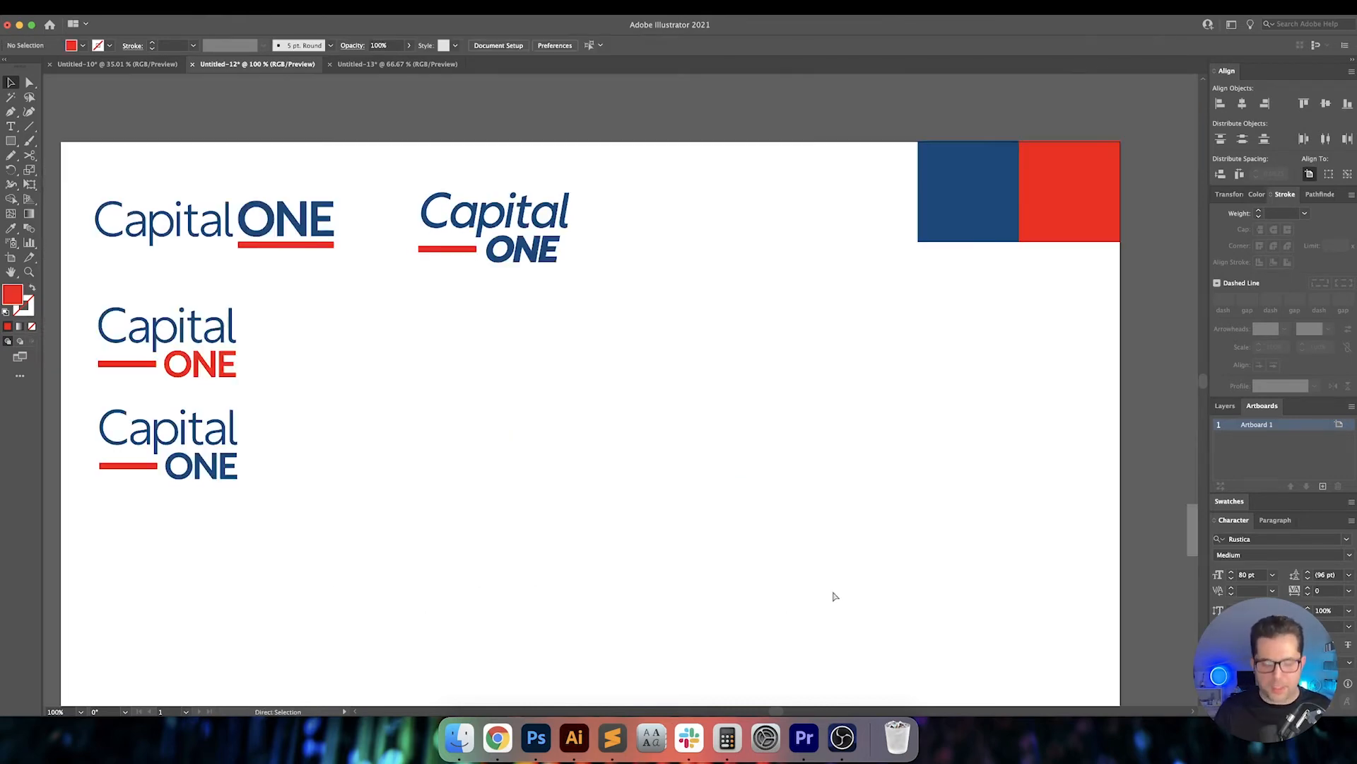
Duplicate the italic stacked logo with its red bar into the empty space directly below the original.
scroll(778, 509, "right", 1)
left_click_drag(521, 265, 418, 193)
left_click_drag(553, 222, 550, 451)
key("super+shift+a")
scroll(444, 460, "up", 2)
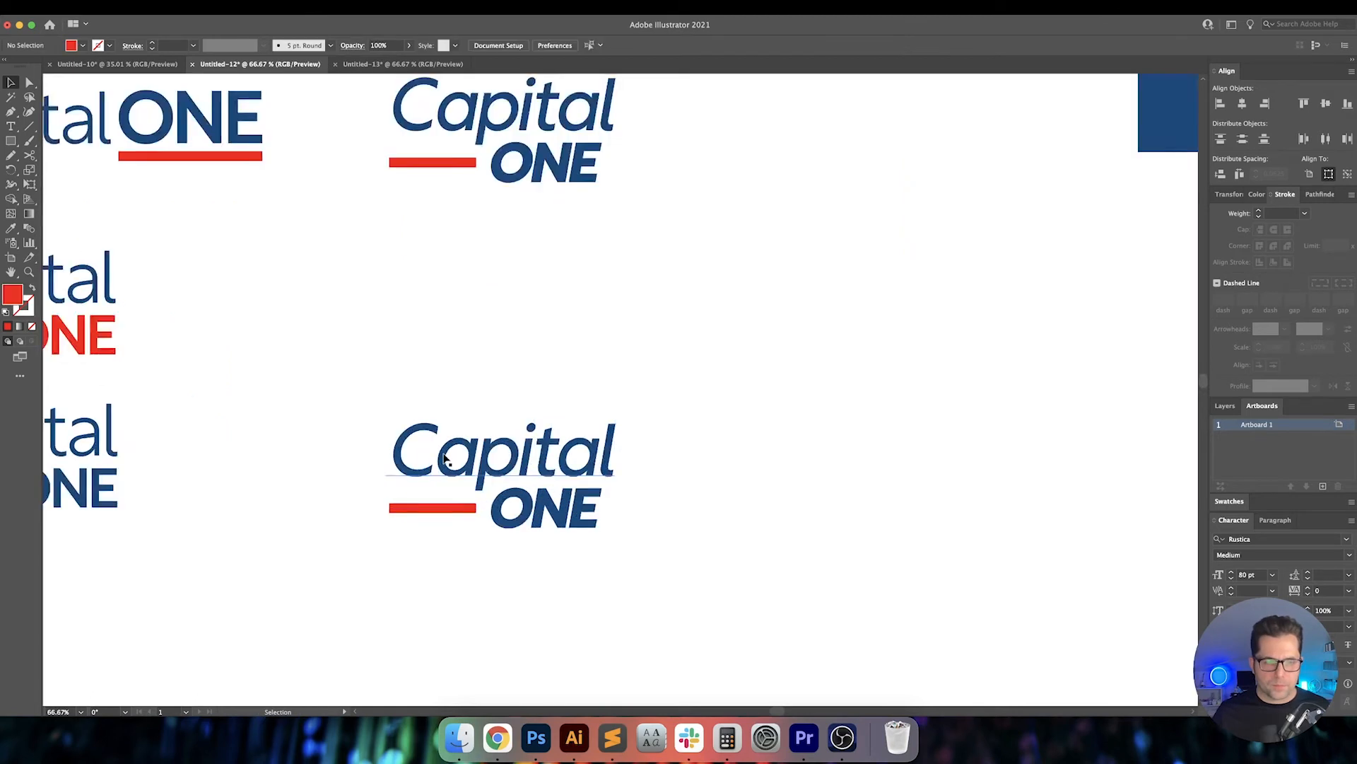
Colour the letter C of the lower italic logo red by sampling its red bar.
key("t")
left_click_drag(431, 456, 361, 456)
left_click(11, 229)
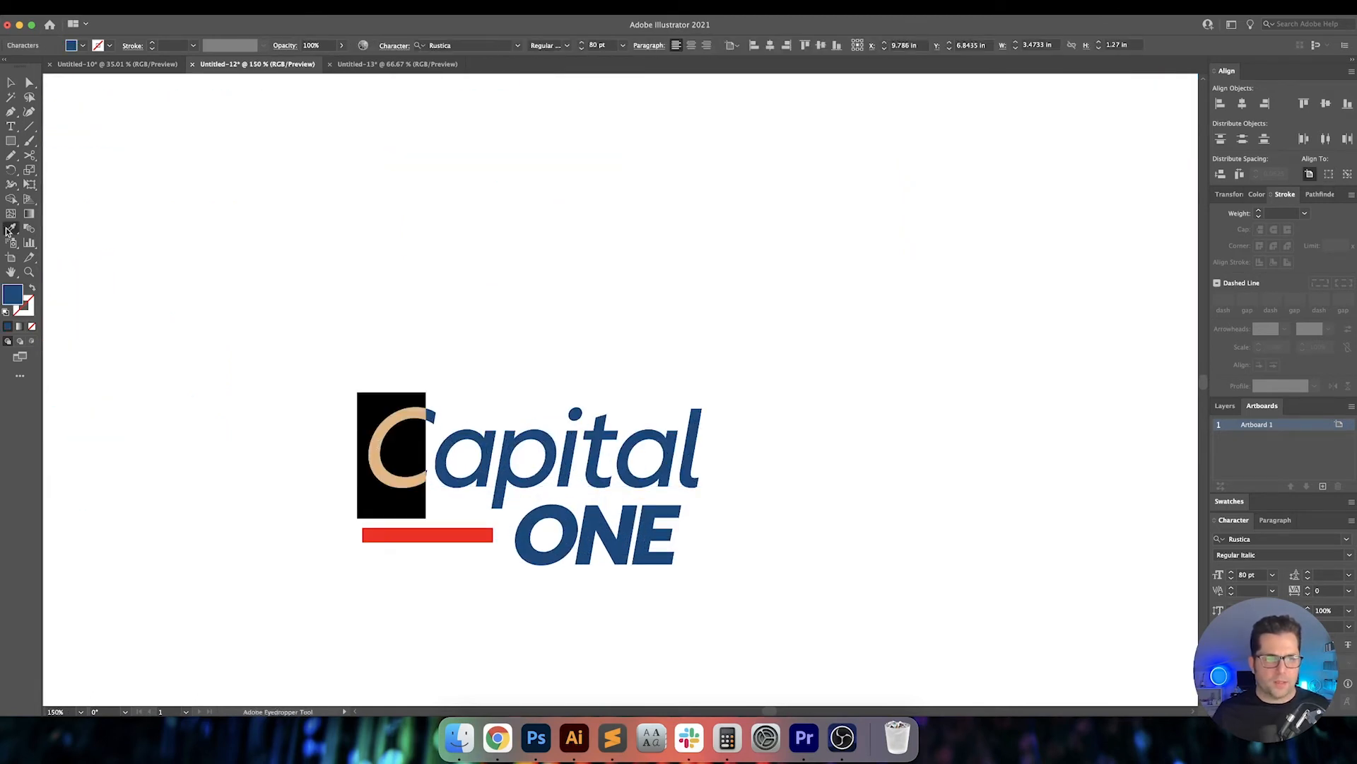
left_click(427, 534)
key("v")
key("super+shift+a")
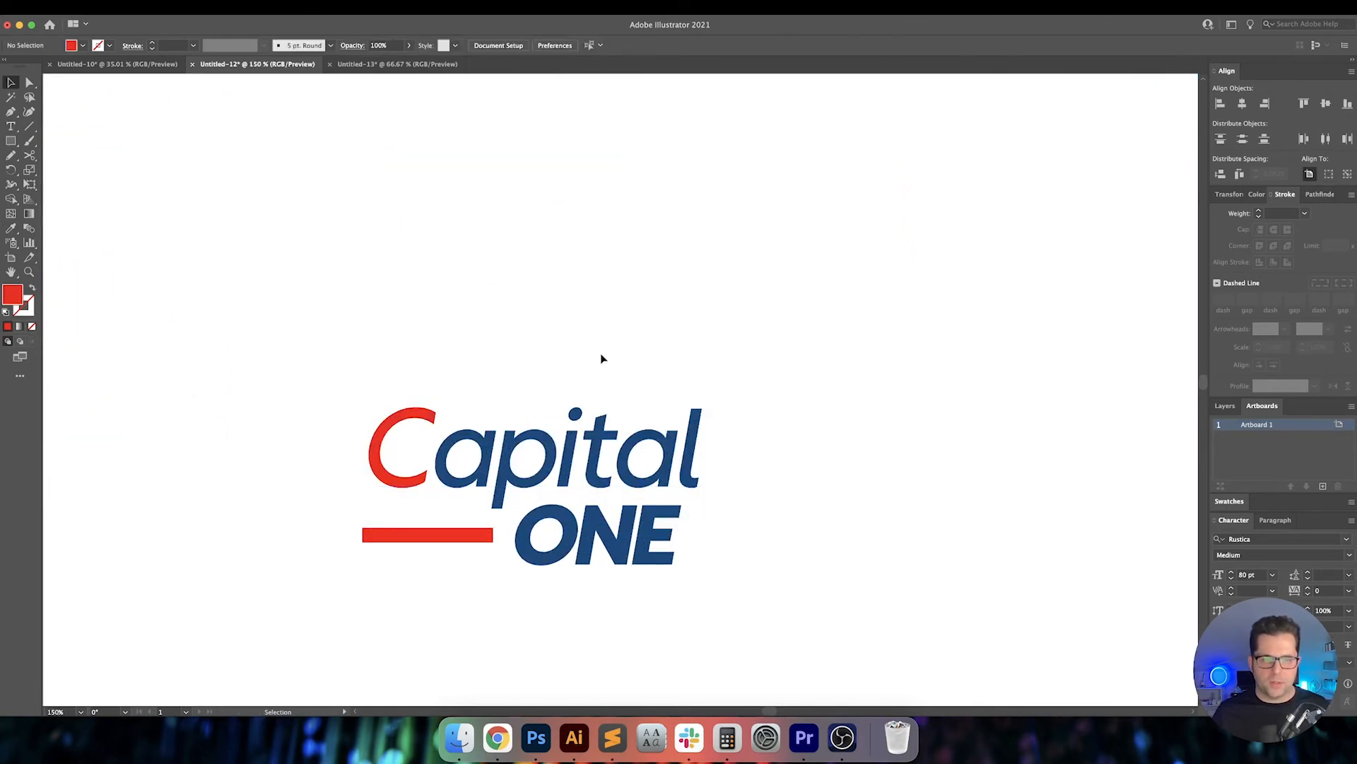
Delete the red bar from the lower italic logo.
left_click(439, 535)
key("Delete")
left_click_drag(817, 540, 788, 471)
Set the red letter C of the lower italic logo to Bold Italic.
key("t")
left_click_drag(400, 382, 303, 379)
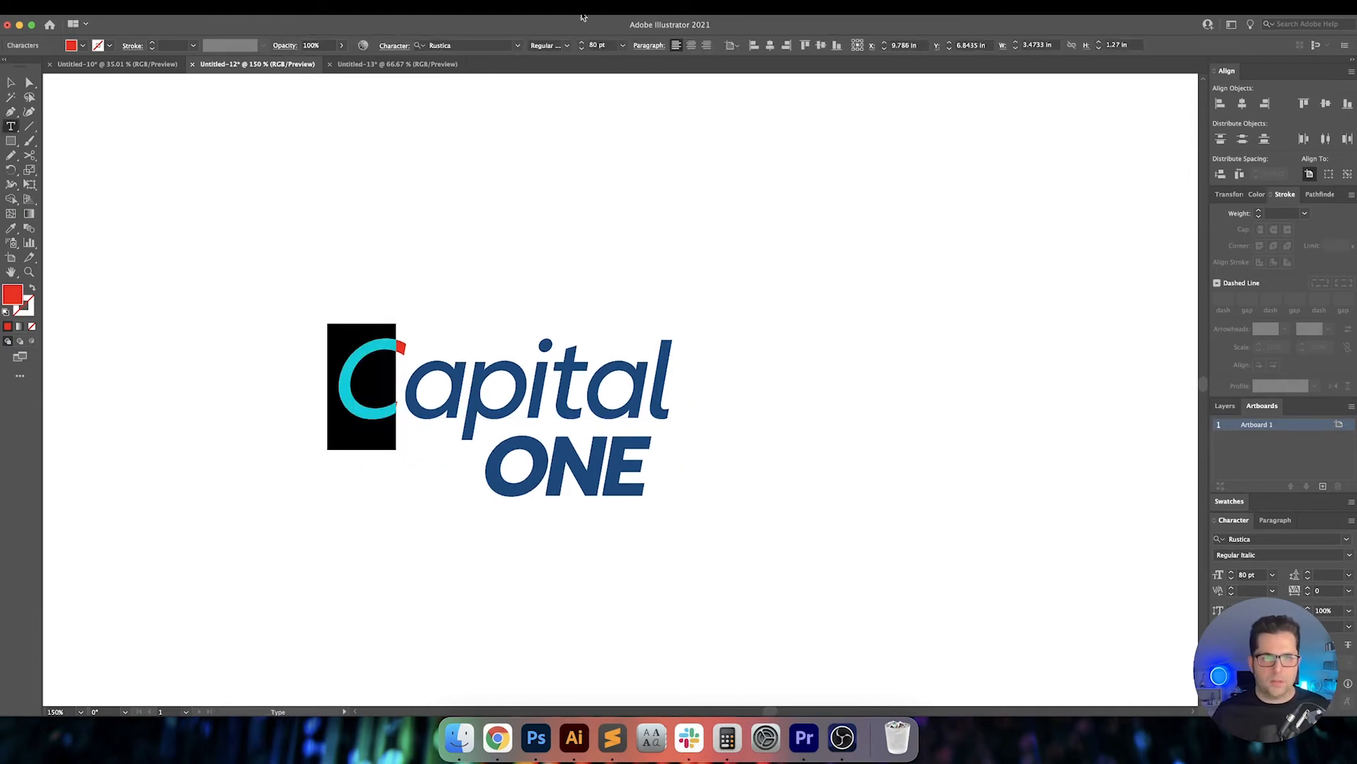
left_click(568, 46)
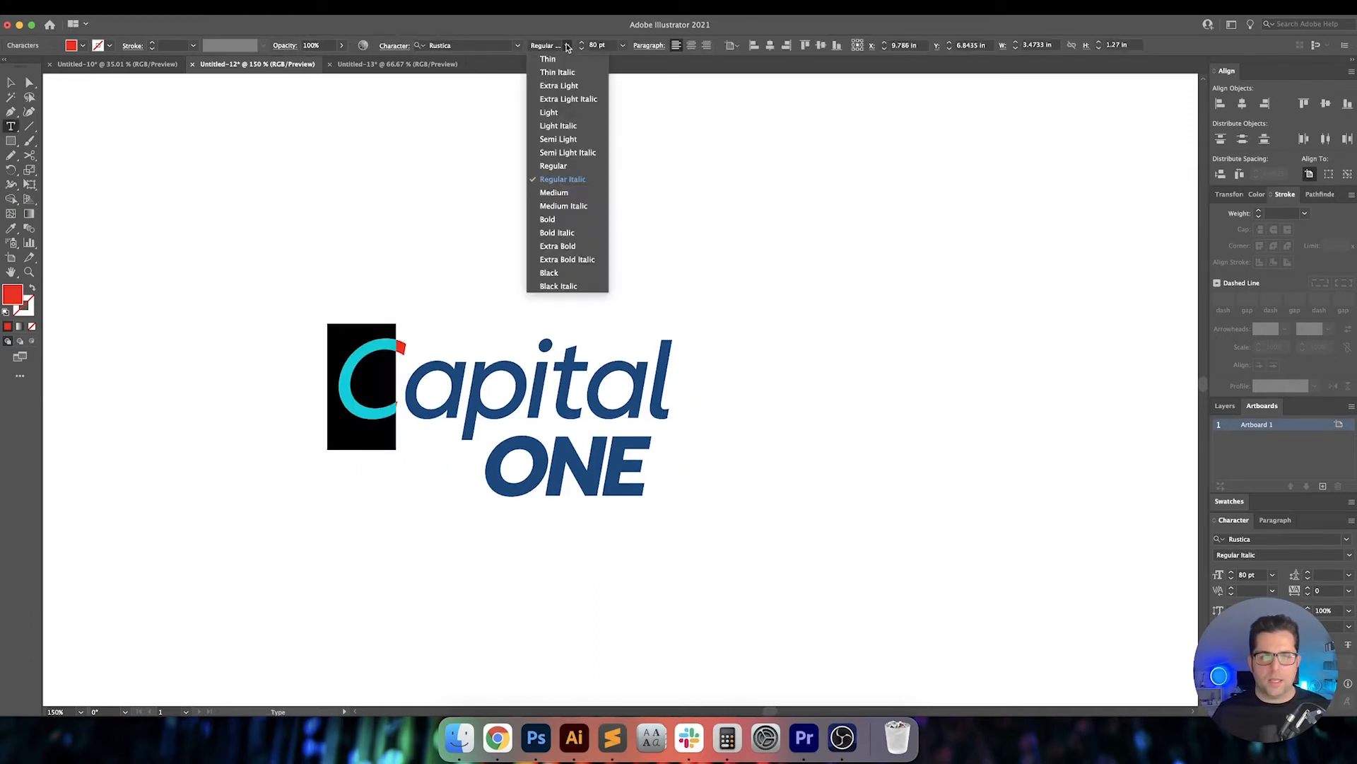
left_click(557, 232)
left_click_drag(529, 452, 494, 458)
left_click_drag(394, 385, 332, 385)
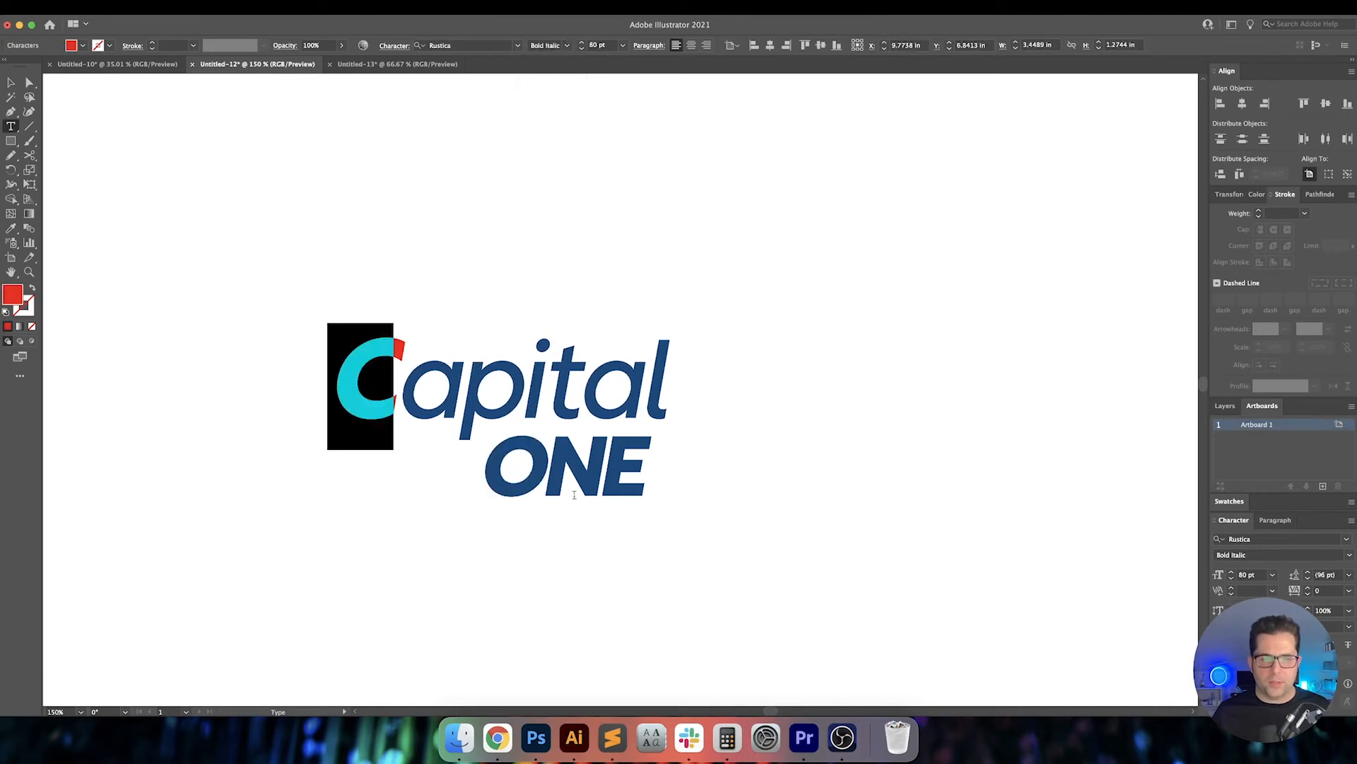
Try to apply the red C's style to the word ONE using the Eyedropper, and undo it.
left_click(596, 464)
left_click_drag(483, 463, 642, 464)
left_click(11, 228)
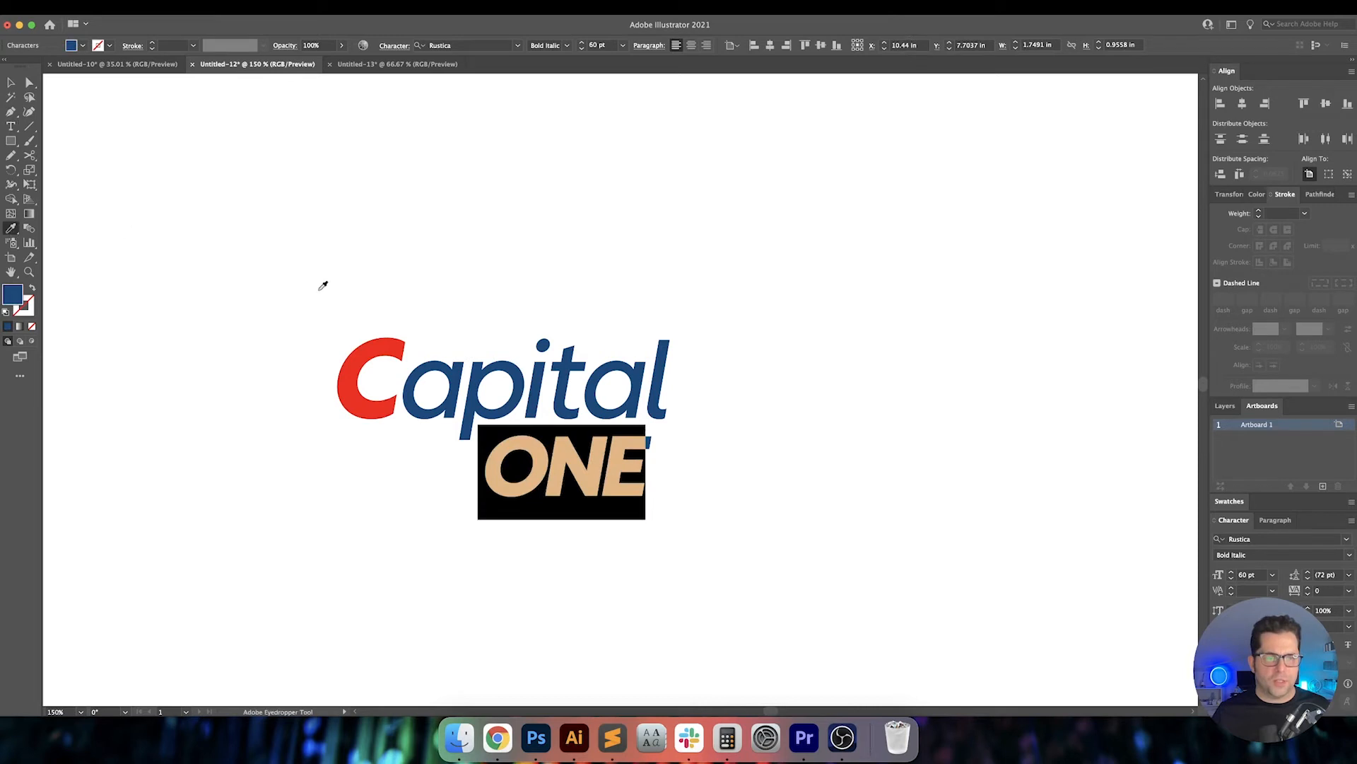
left_click(353, 351)
key("v")
left_click(717, 224)
key("super+z")
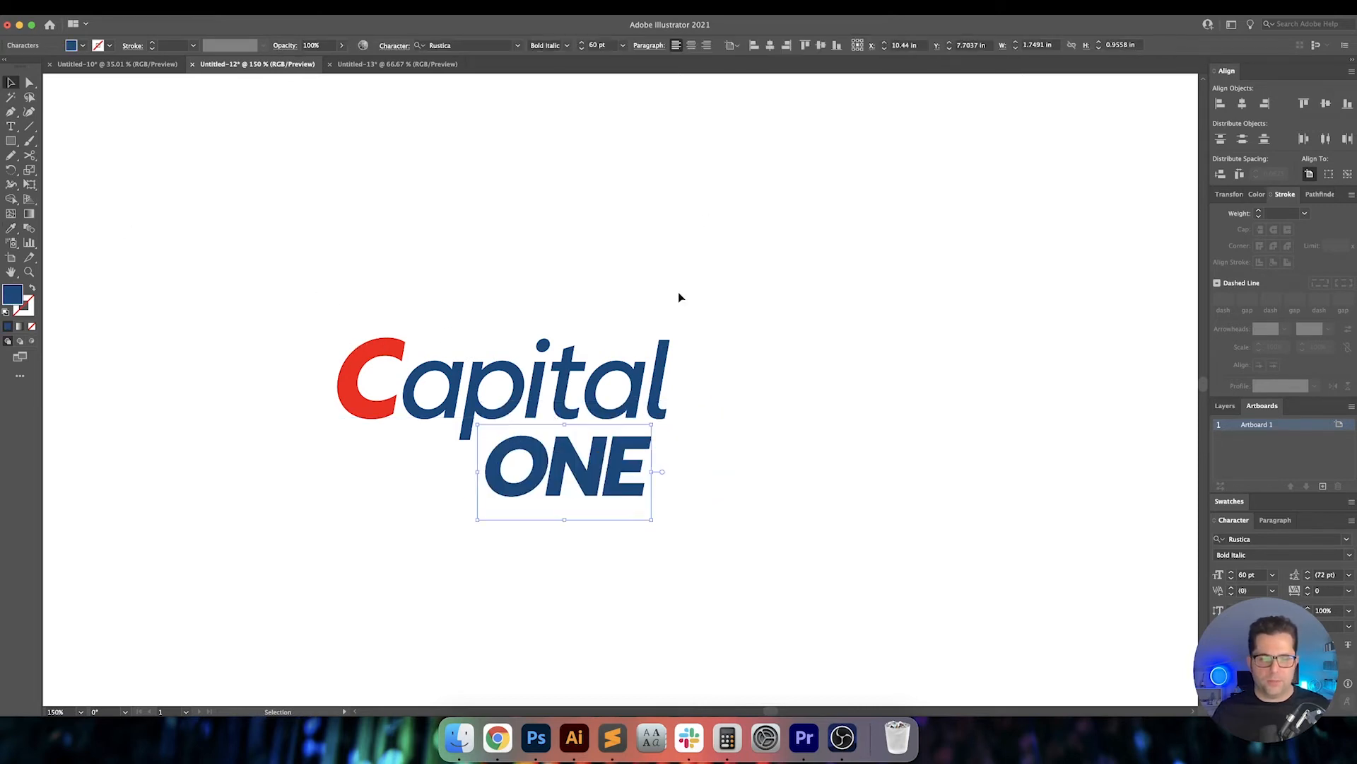
left_click(11, 227)
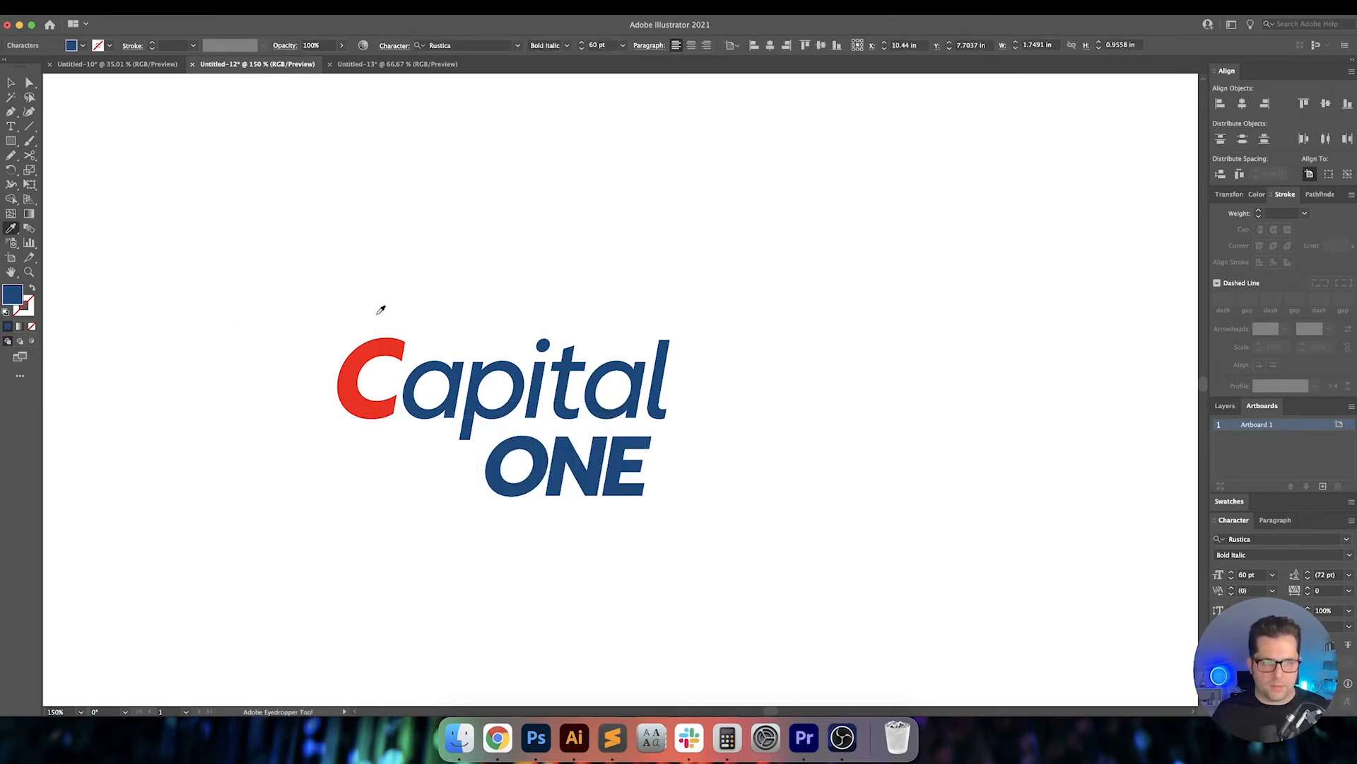
type("t=")
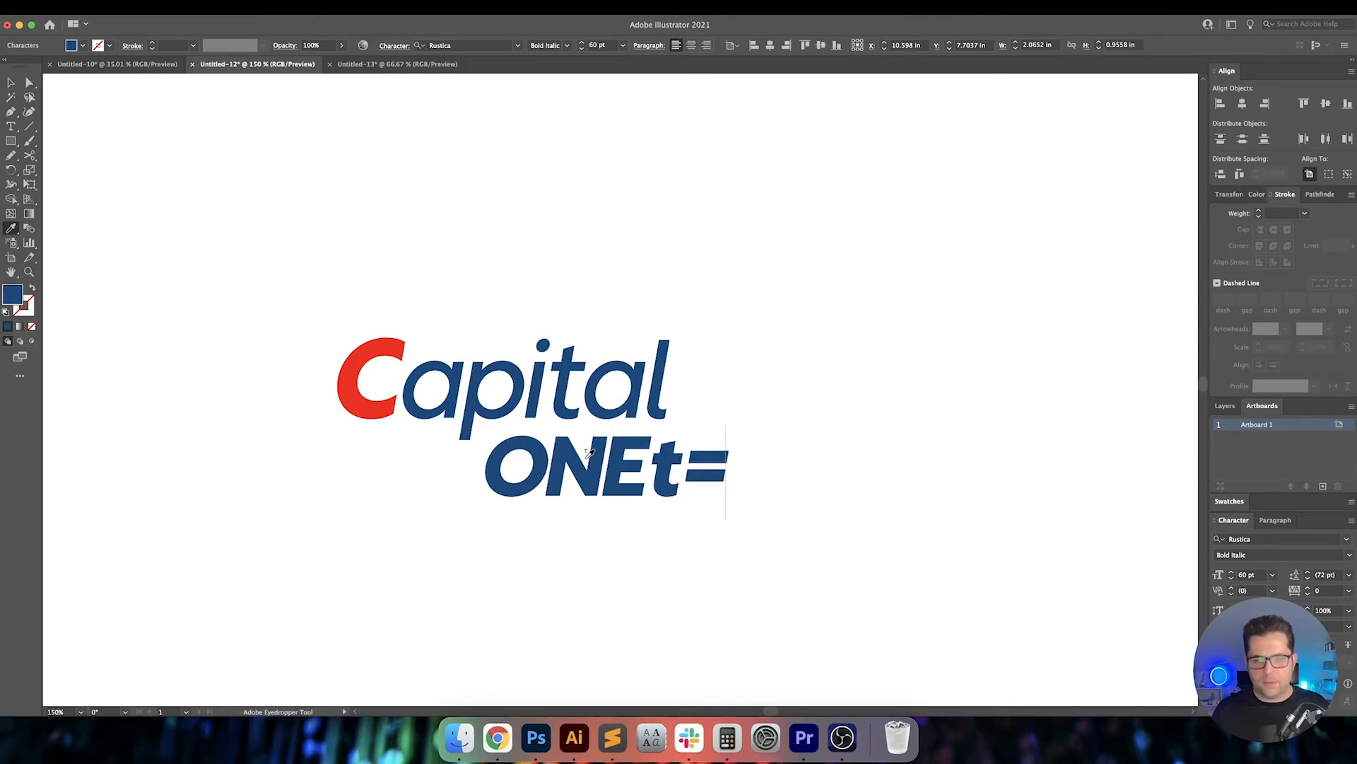
key("BackSpace")
key("BackSpace")
key("Escape")
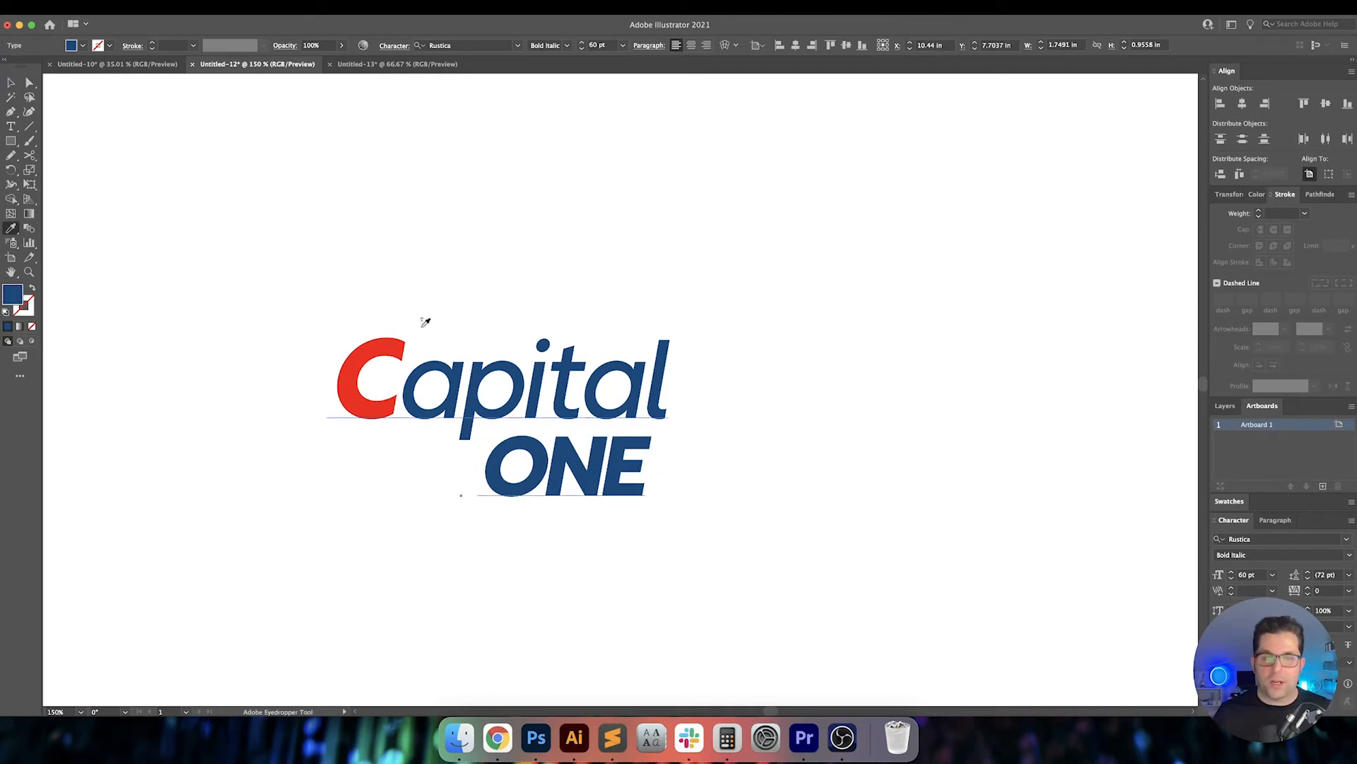
Colour the word ONE of the lower italic logo red by sampling the red C.
left_click(362, 361)
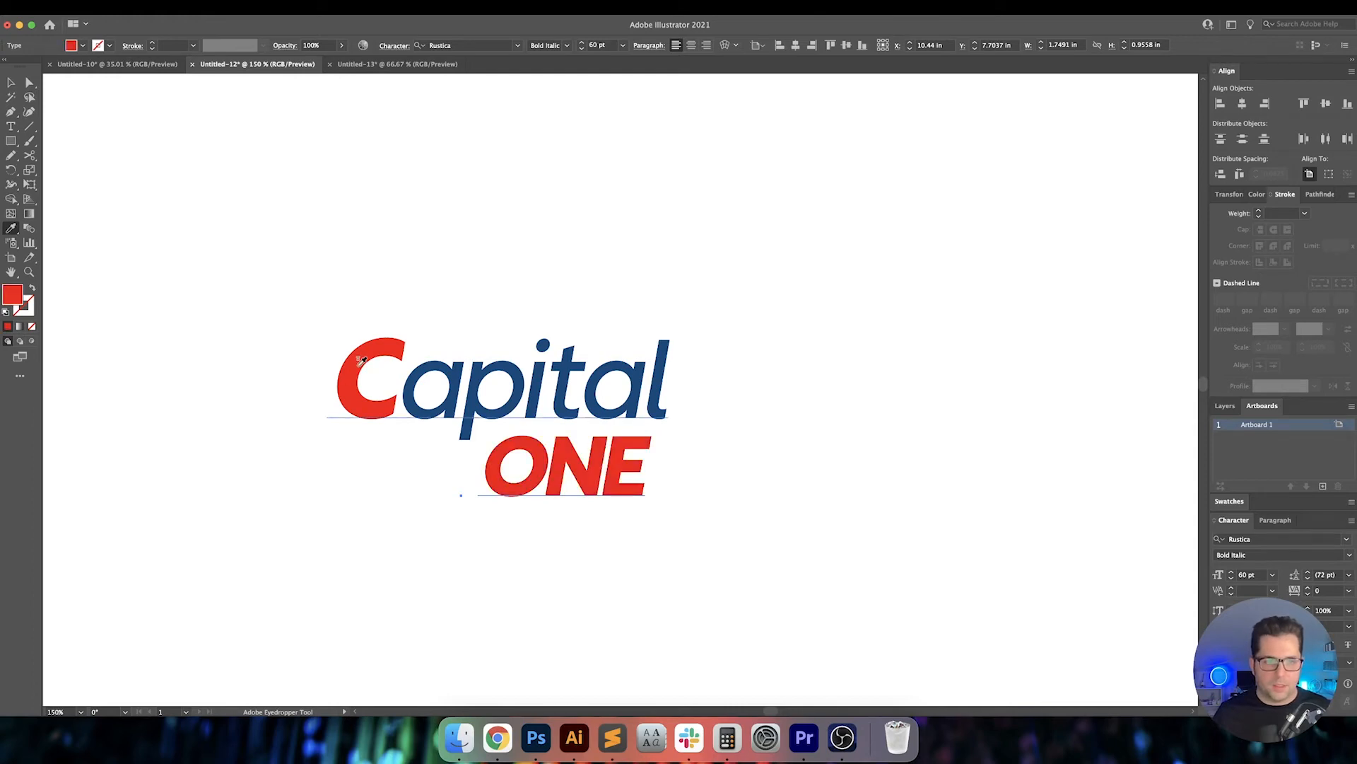
key("v")
left_click(813, 436)
scroll(779, 434, "down", 3)
left_click_drag(813, 449, 675, 447)
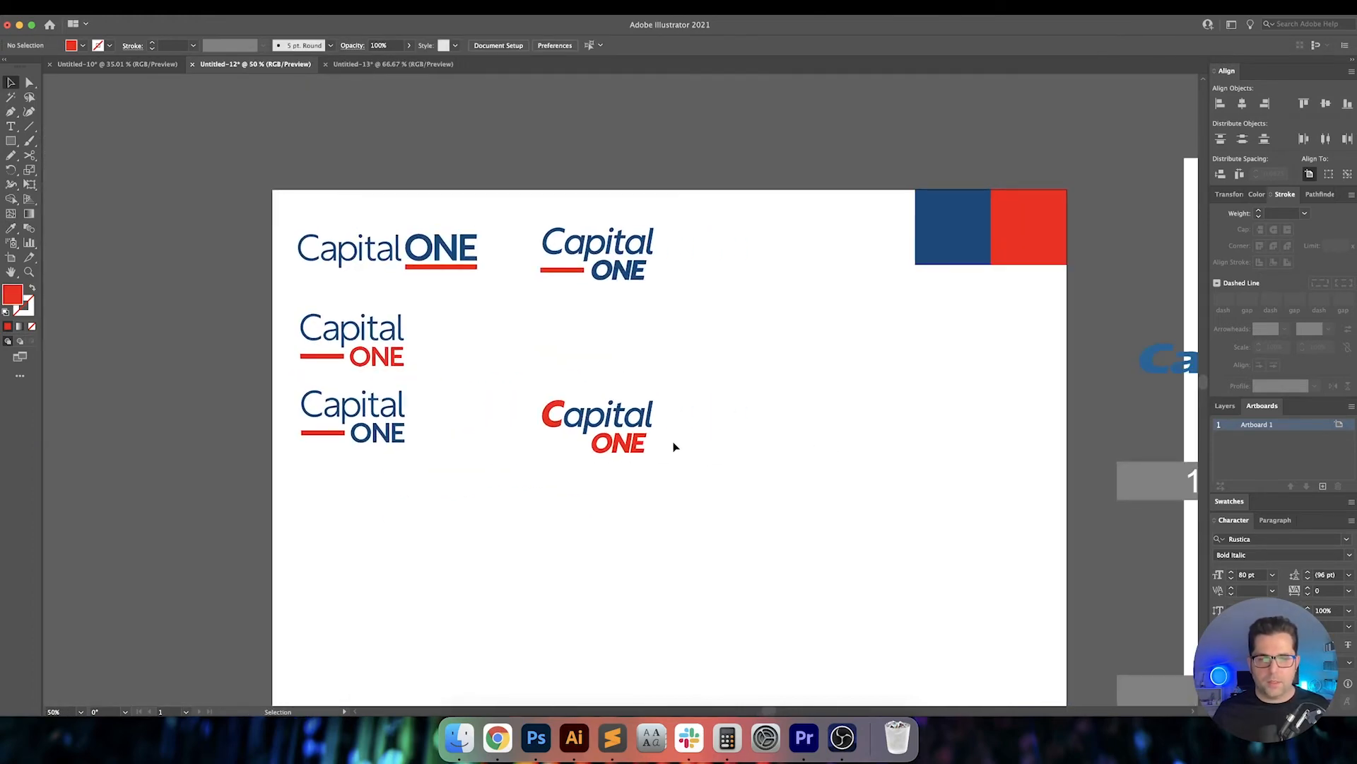
scroll(674, 446, "up", 1)
scroll(682, 449, "up", 1)
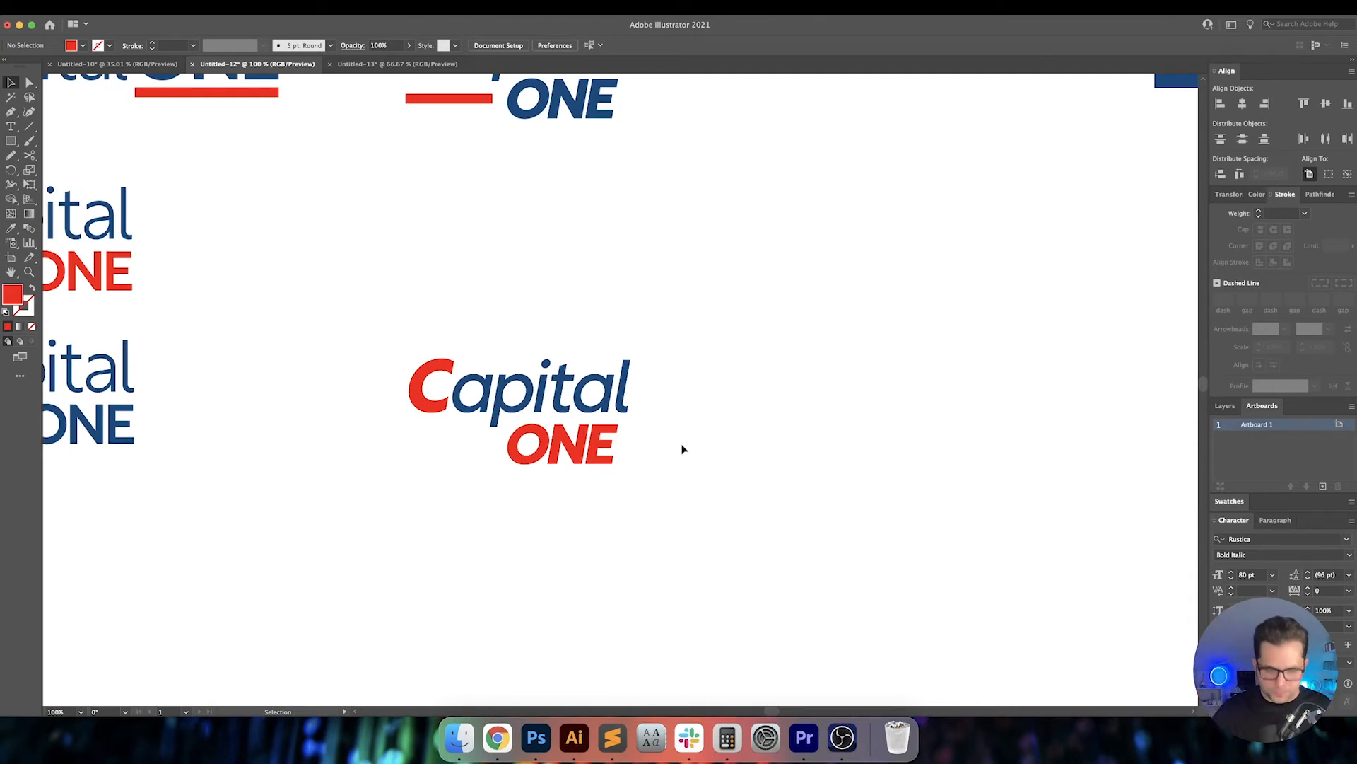
left_click_drag(707, 434, 684, 485)
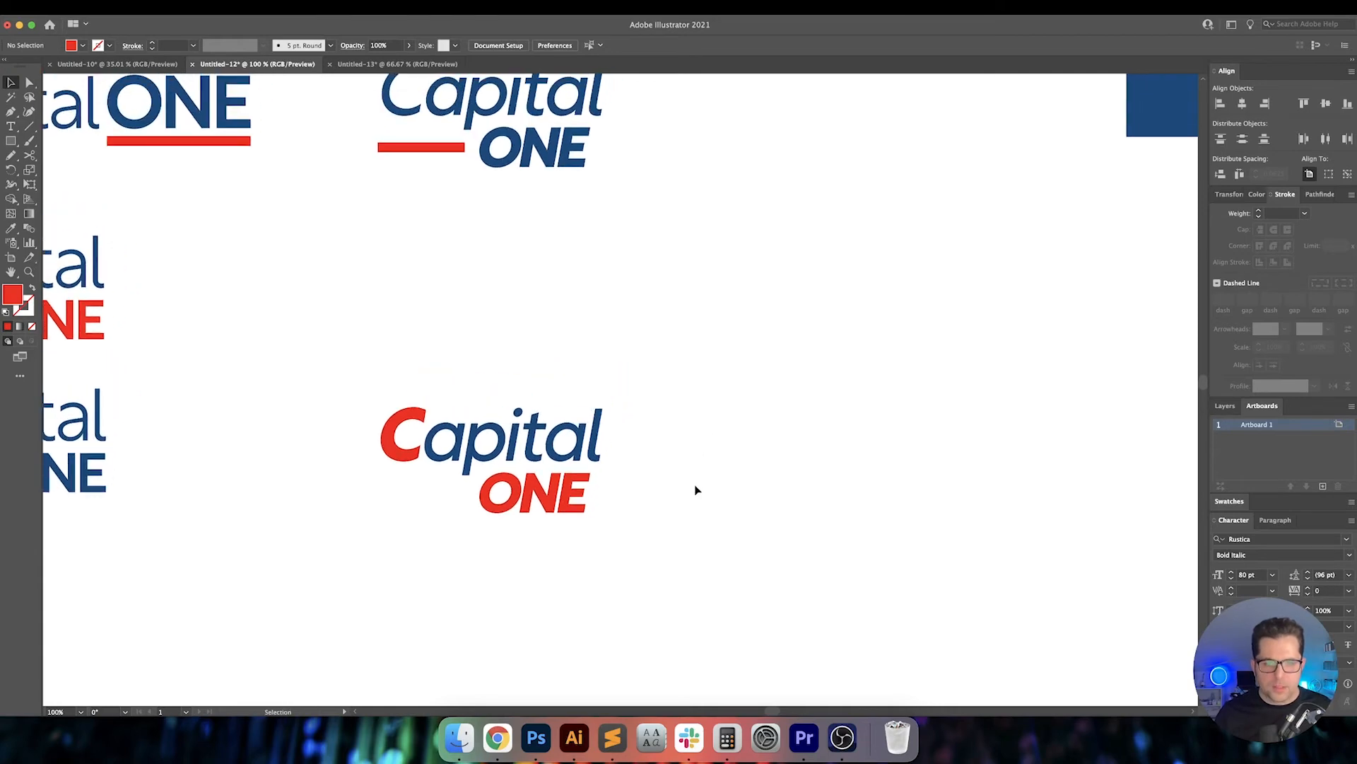
scroll(696, 489, "left", 2)
Colour the word ONE of the lower italic logo blue by sampling the lettering of Capital.
left_click_drag(706, 558, 486, 513)
key("i")
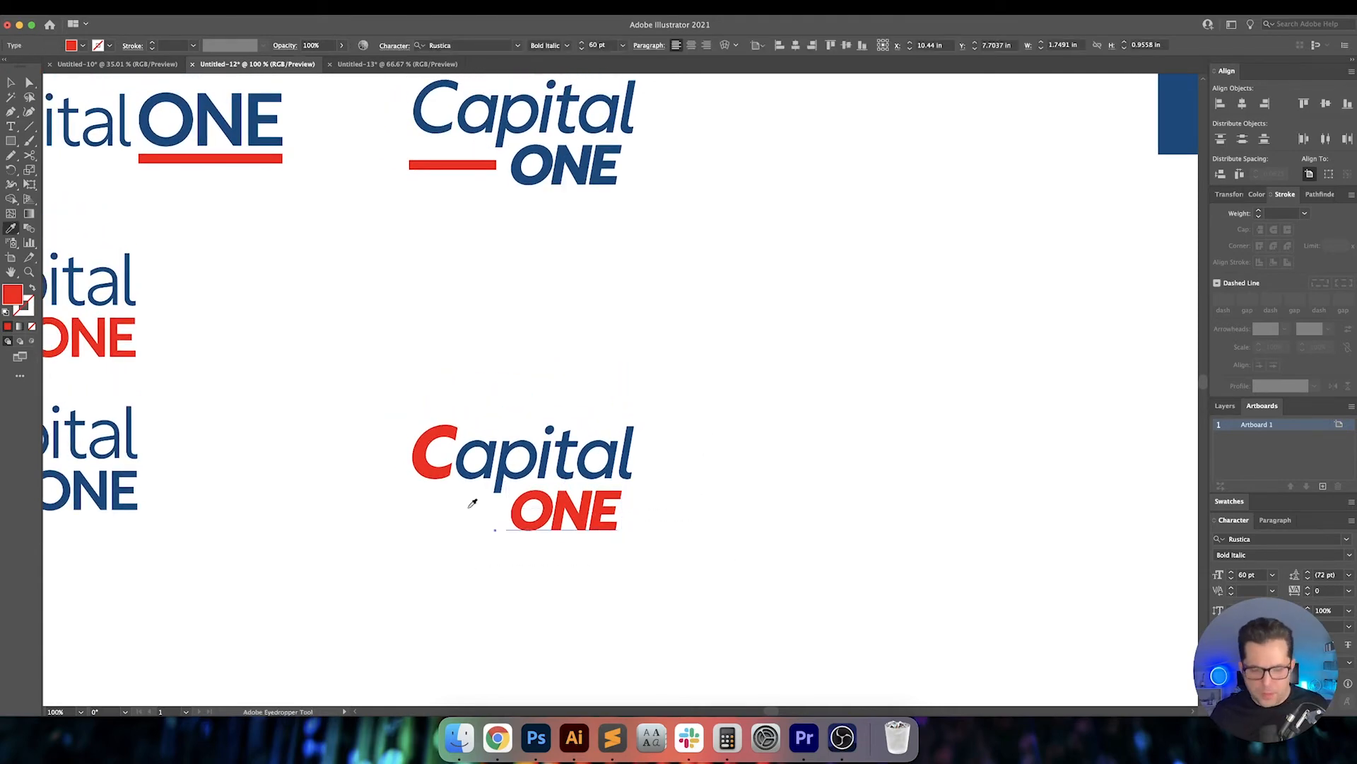
left_click(545, 444)
left_click(700, 446, "alt+super")
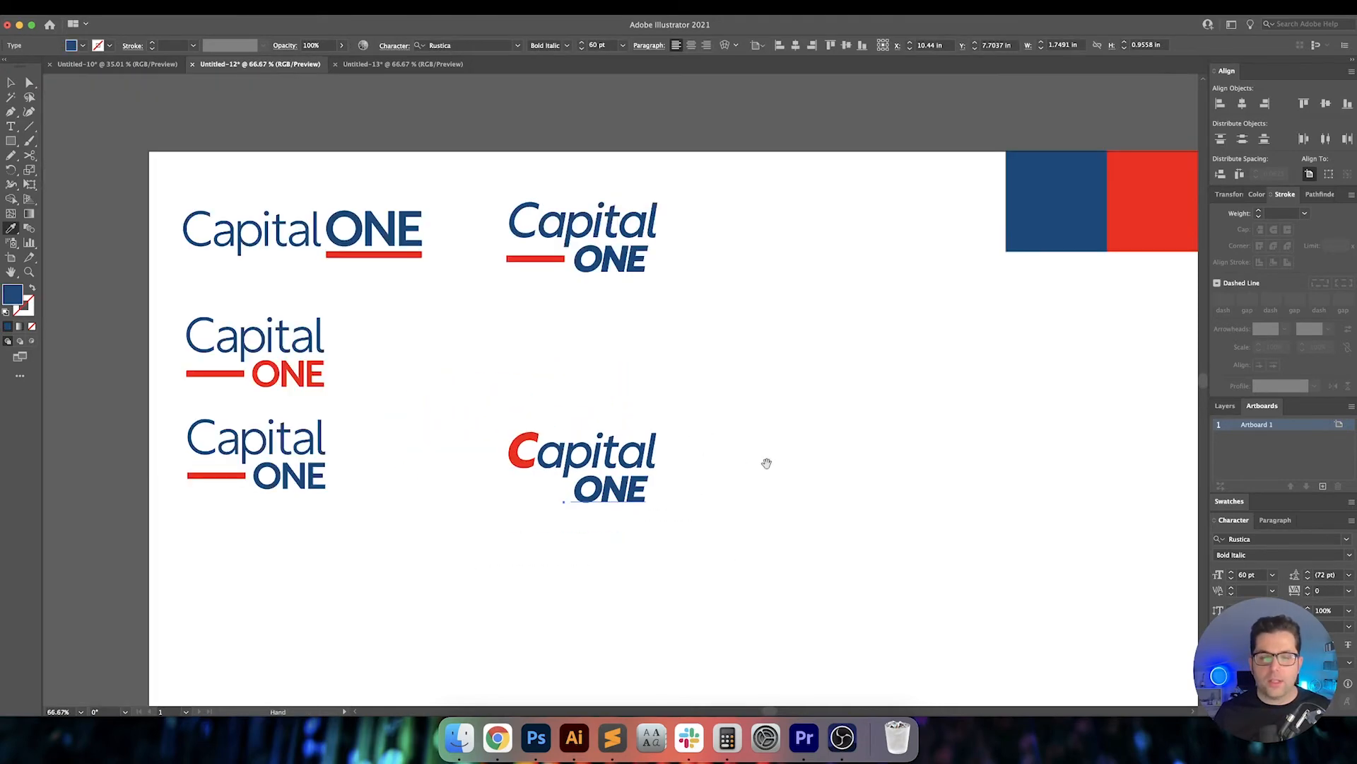
key("v")
left_click_drag(767, 463, 301, 479)
left_click(586, 463)
left_click_drag(677, 475, 795, 494)
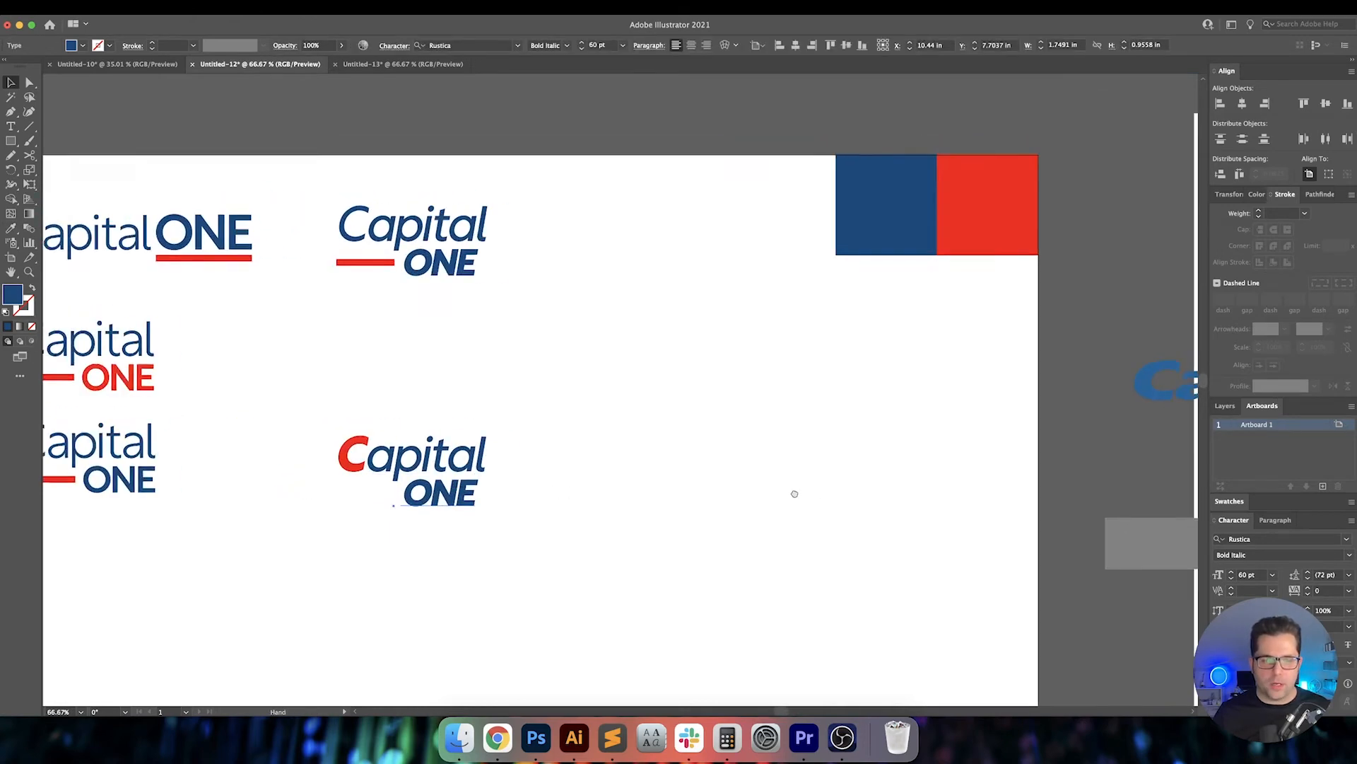
Colour the word ONE of the lower italic logo grey by sampling the word One in the 1994 - 2008 reference logo.
scroll(794, 494, "right", 4)
key("i")
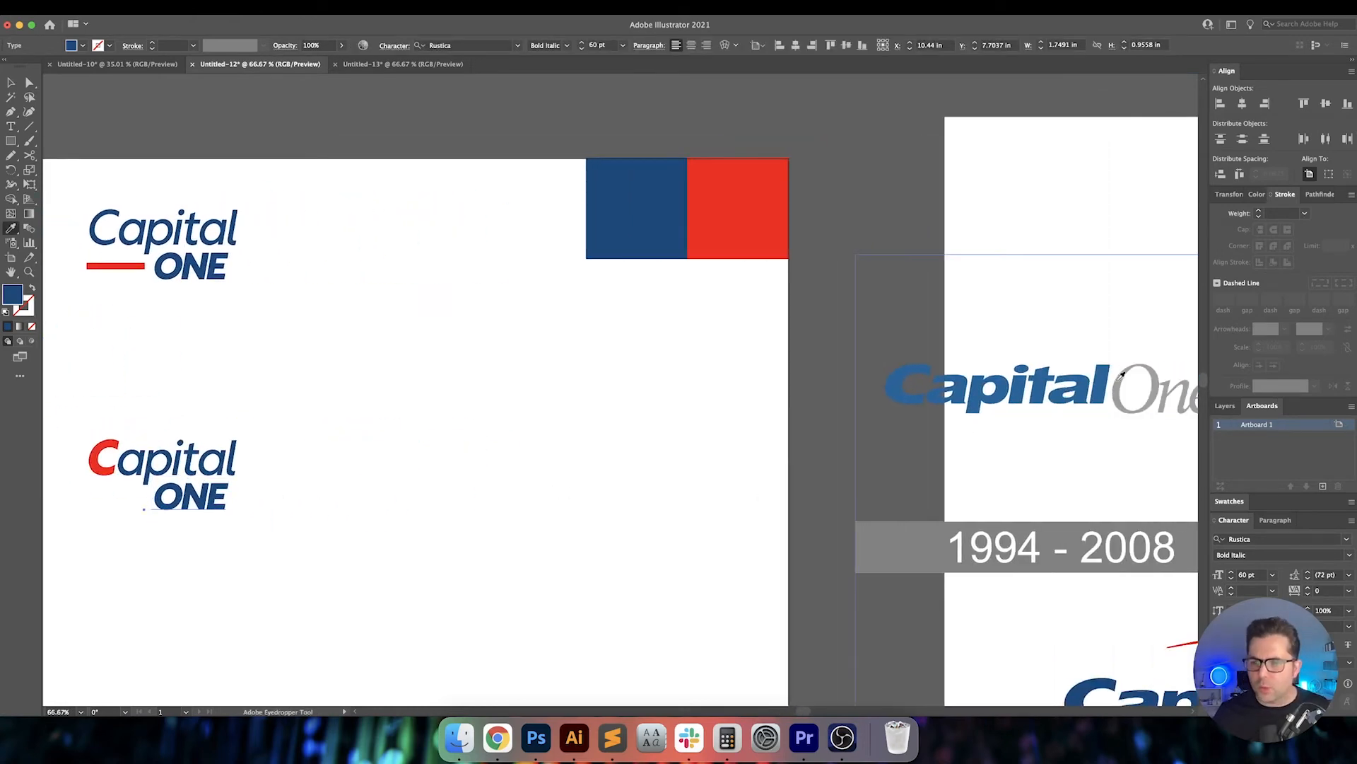
left_click(1119, 382)
key("v")
left_click(355, 477)
left_click_drag(355, 477, 653, 472)
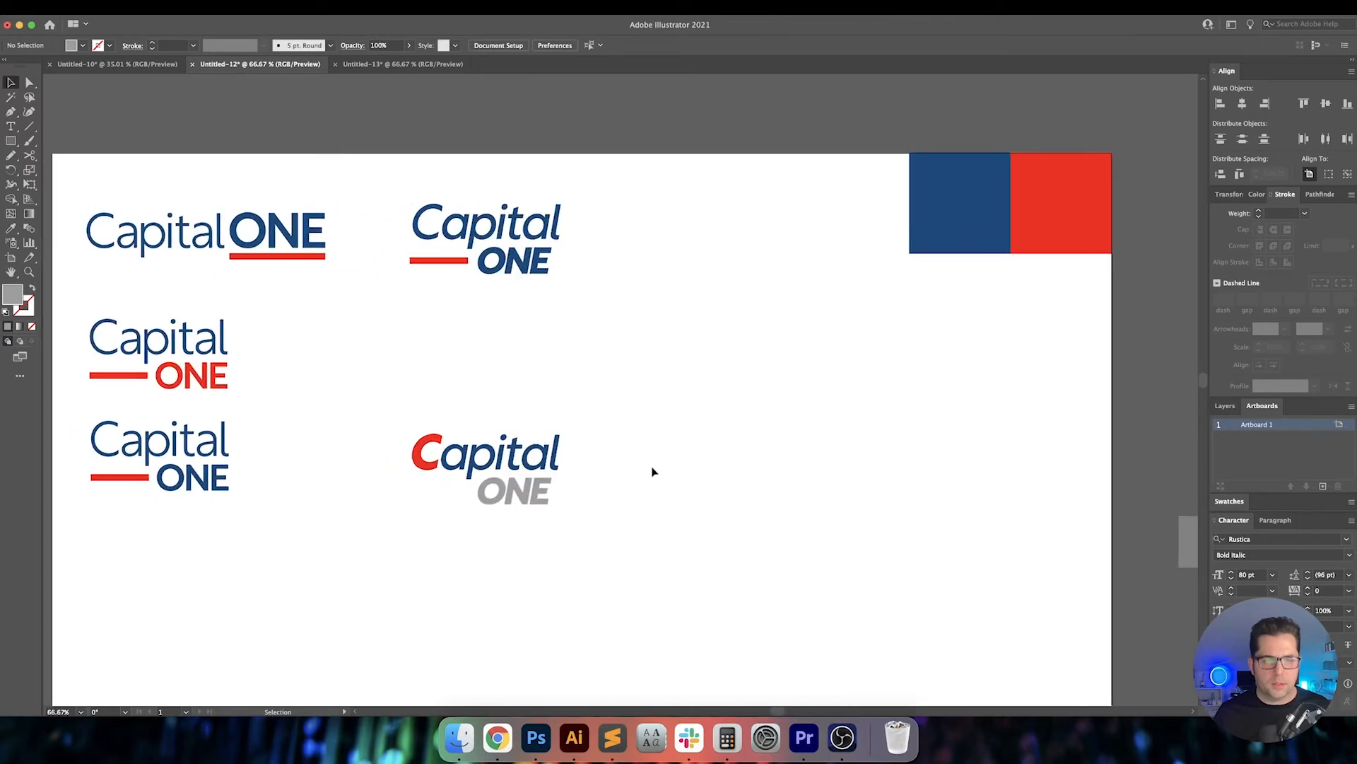
Darken the grey of the word ONE by setting its fill colour's brightness to 50%.
left_click(525, 500)
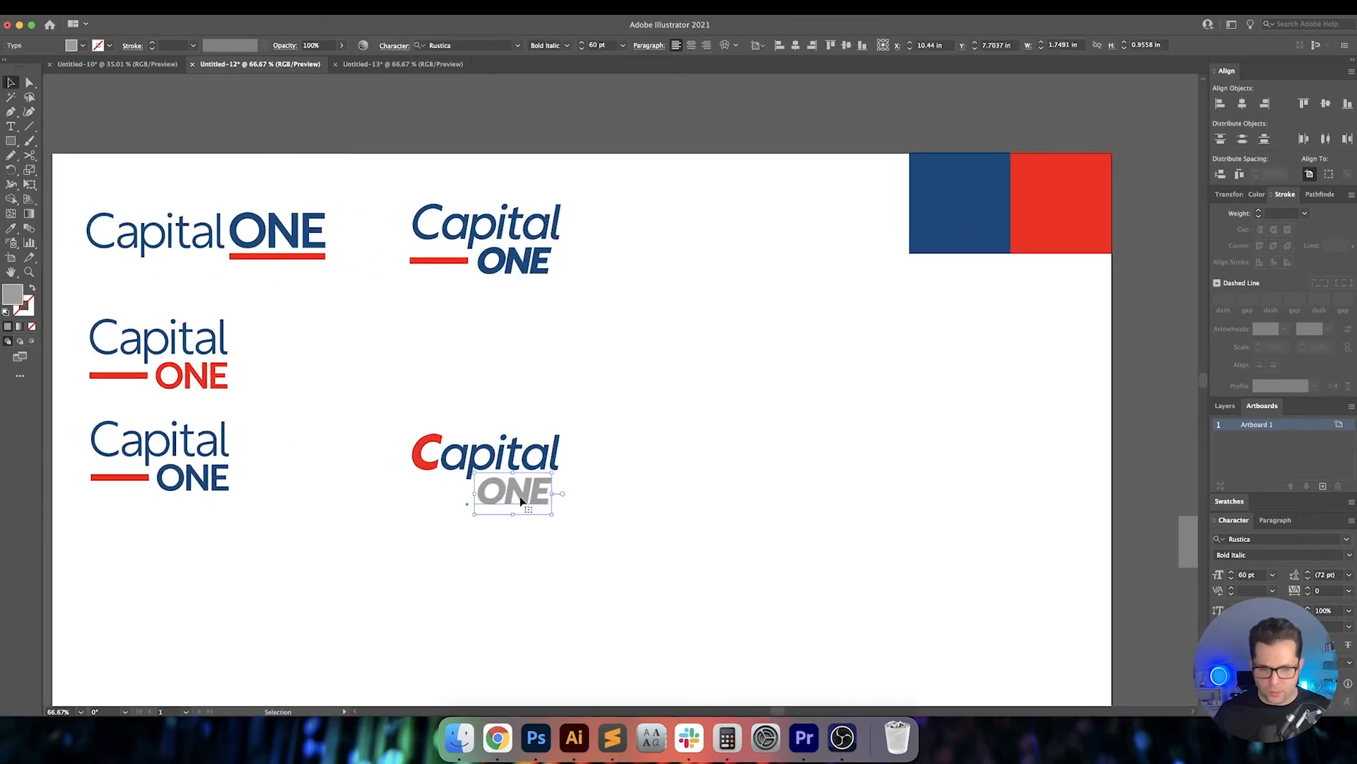
key("super+equal")
key("super+equal")
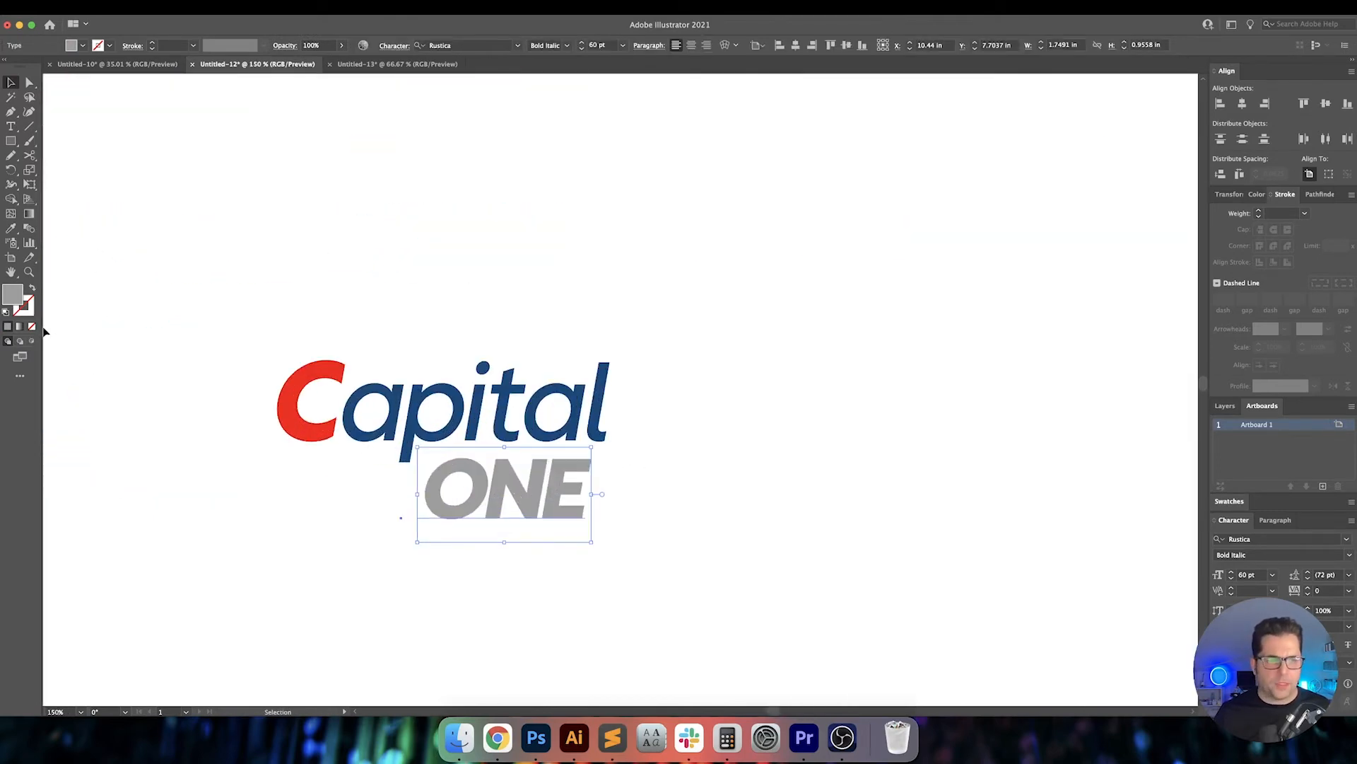
double_click(12, 296)
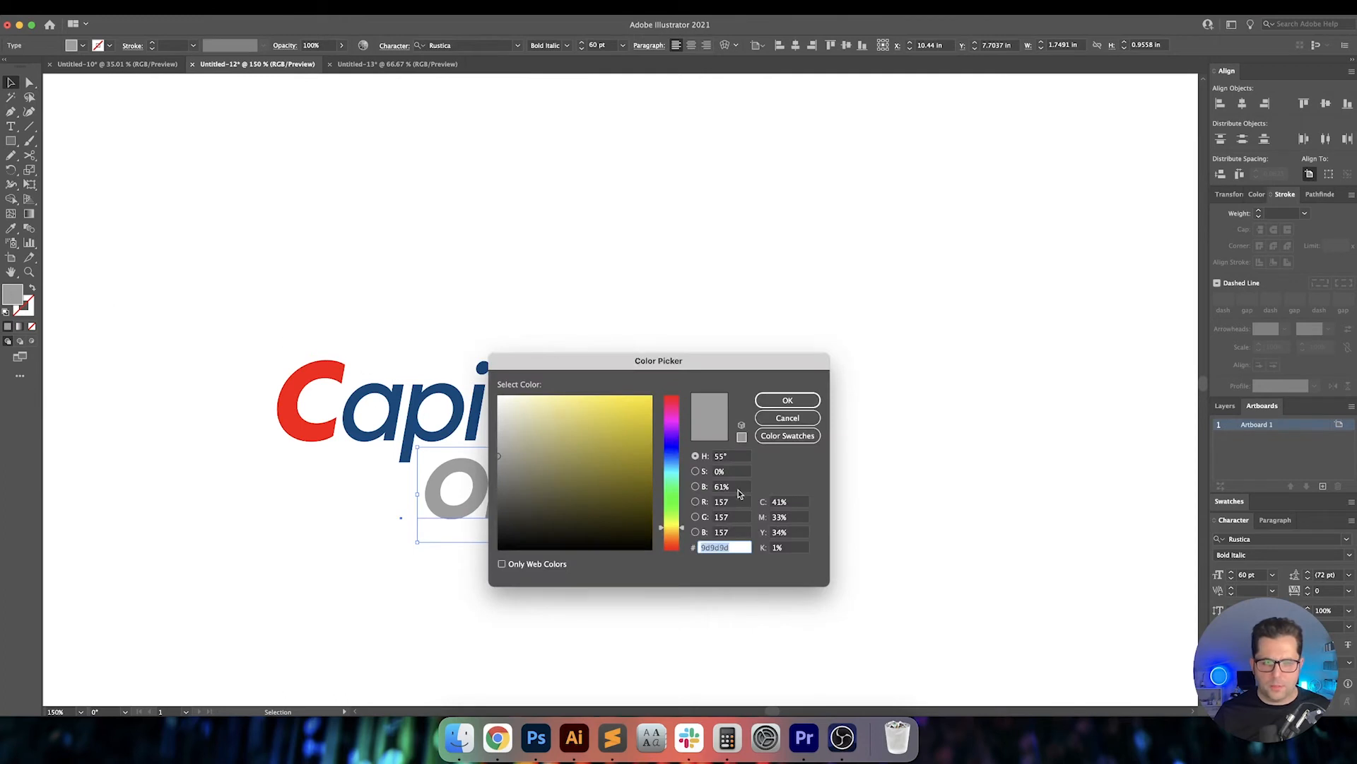
left_click(738, 493)
type("50")
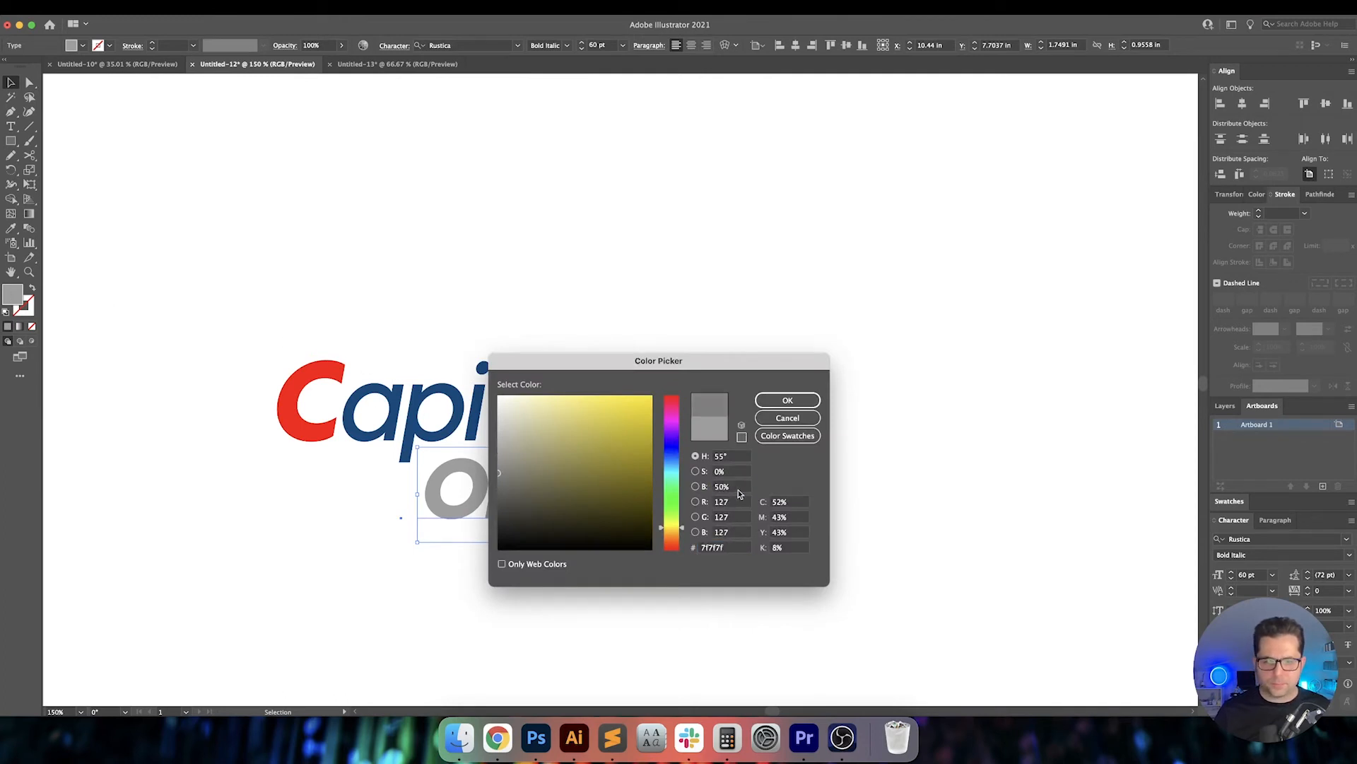
key("Return")
left_click(739, 512)
scroll(740, 512, "left", 2)
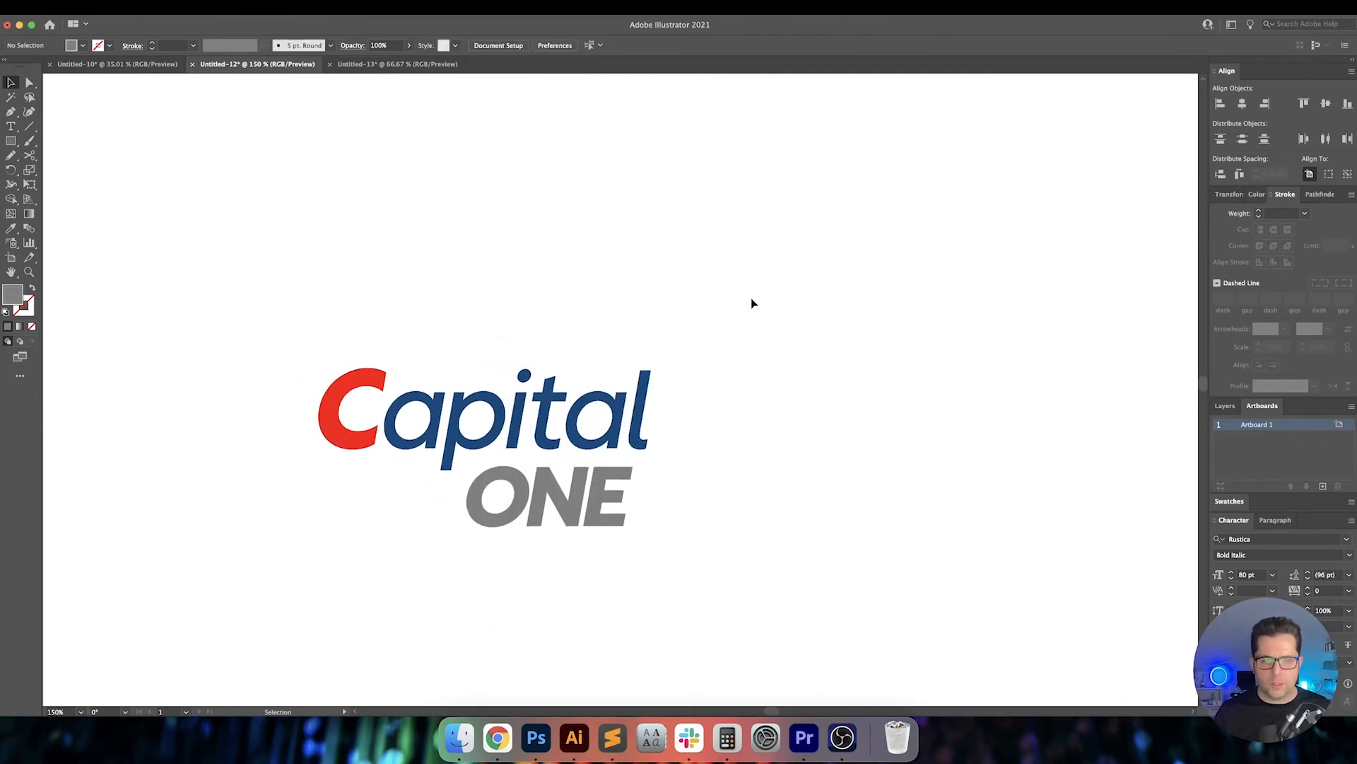
Duplicate the red, blue and grey italic logo into the empty space beside the original.
left_click_drag(751, 298, 238, 588)
scroll(304, 579, "right", 3)
left_click_drag(328, 428, 1007, 425)
left_click(603, 421)
scroll(509, 442, "right", 5)
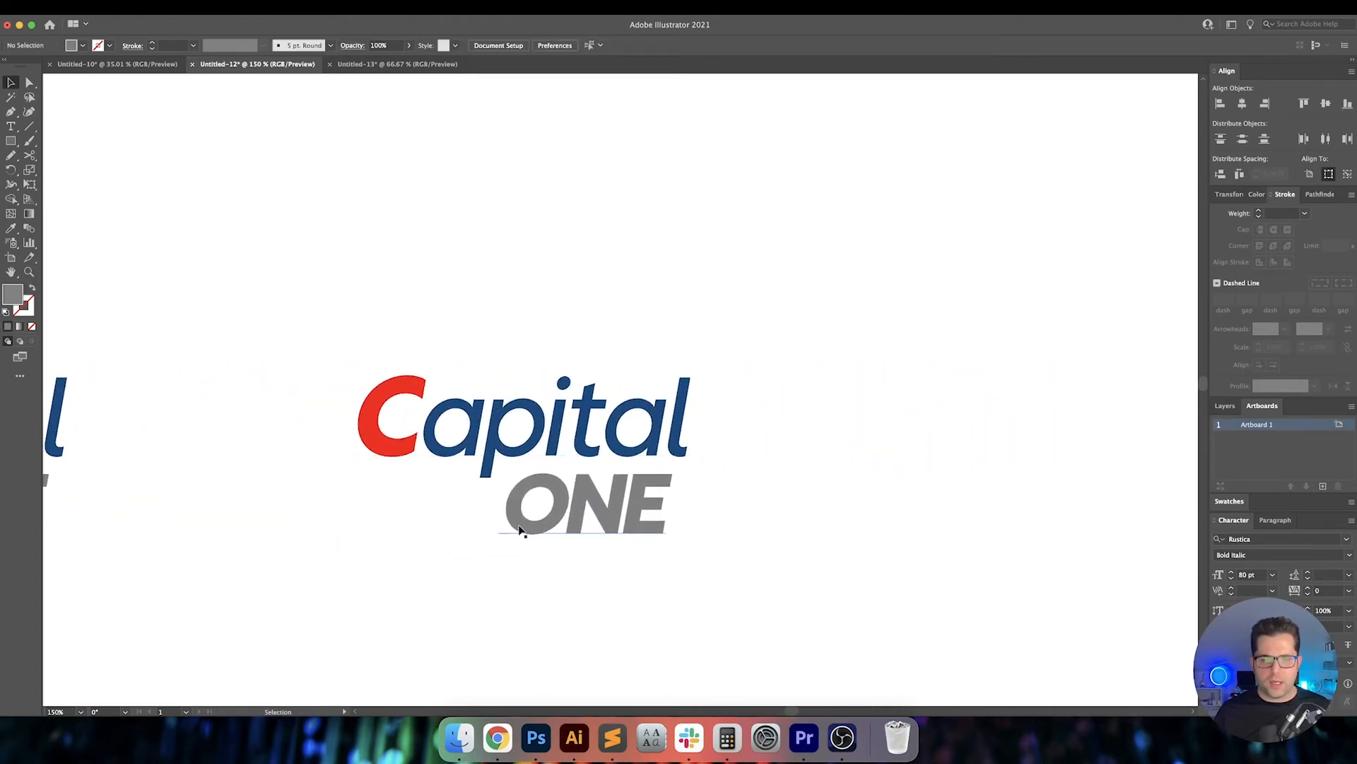
Move the duplicate's grey word ONE up so it directly follows Capital on one line.
left_click_drag(547, 517, 736, 434)
left_click(869, 432)
scroll(865, 431, "down", 3)
left_click_drag(901, 447, 272, 445)
Move the duplicate's word ONE beneath the end of Capital, offset so it extends beyond the letter l.
left_click_drag(667, 511, 590, 374)
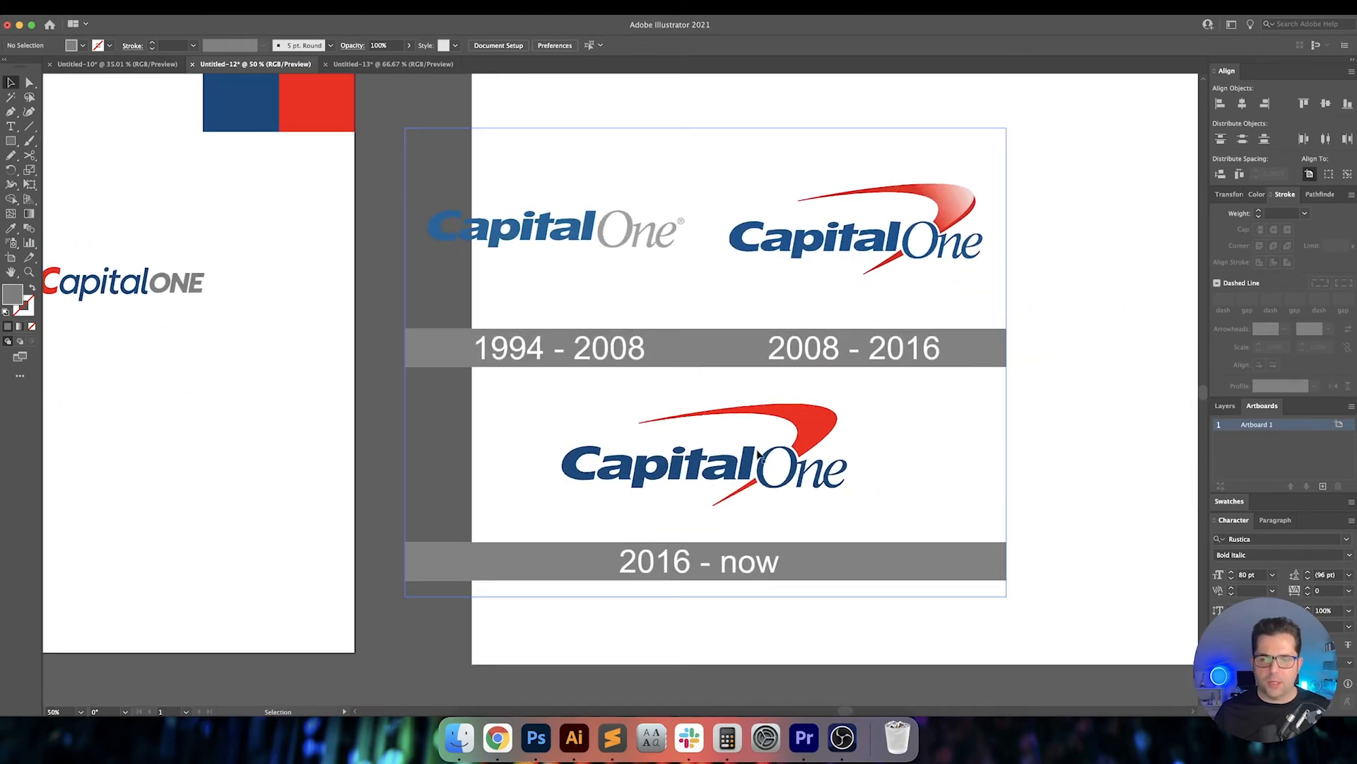
left_click_drag(222, 421, 618, 439)
scroll(528, 291, "up", 1)
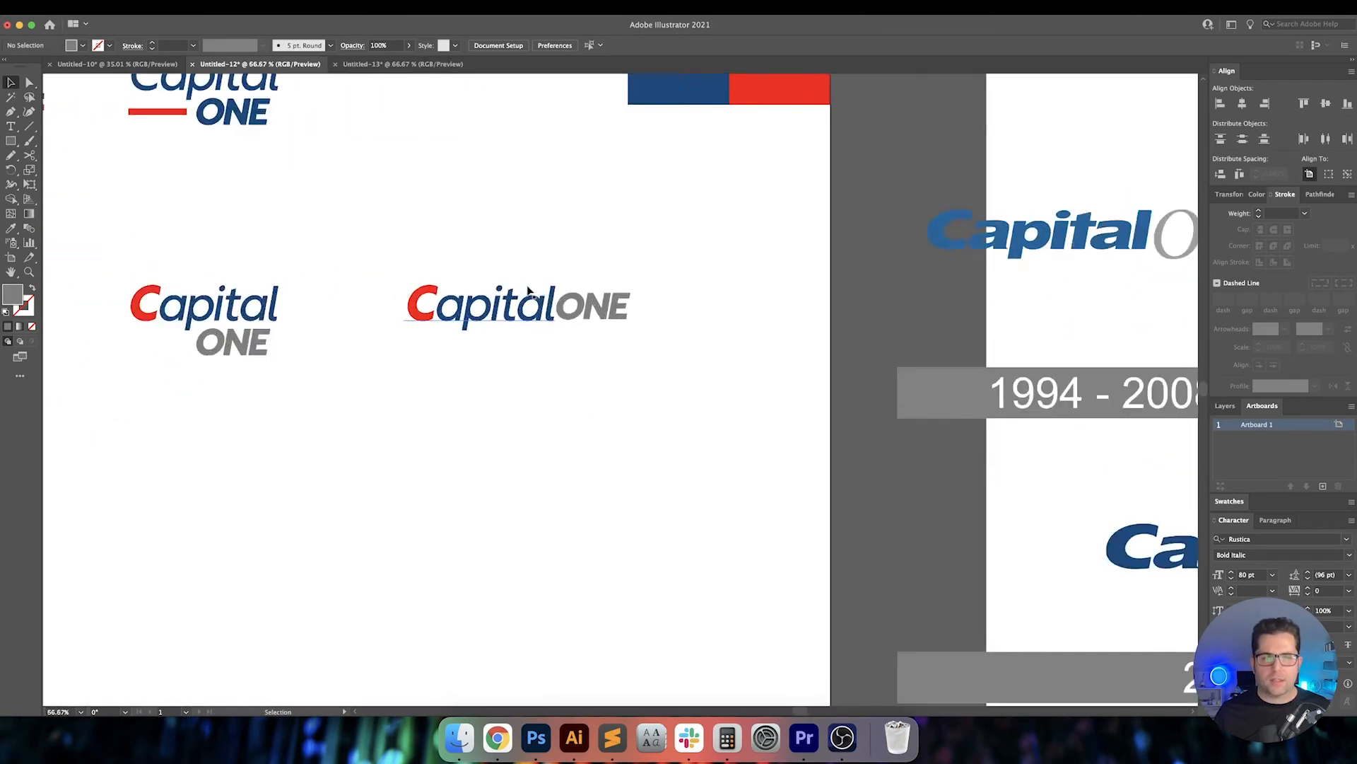
scroll(529, 290, "up", 1)
left_click_drag(636, 318, 577, 366)
left_click_drag(669, 355, 804, 350)
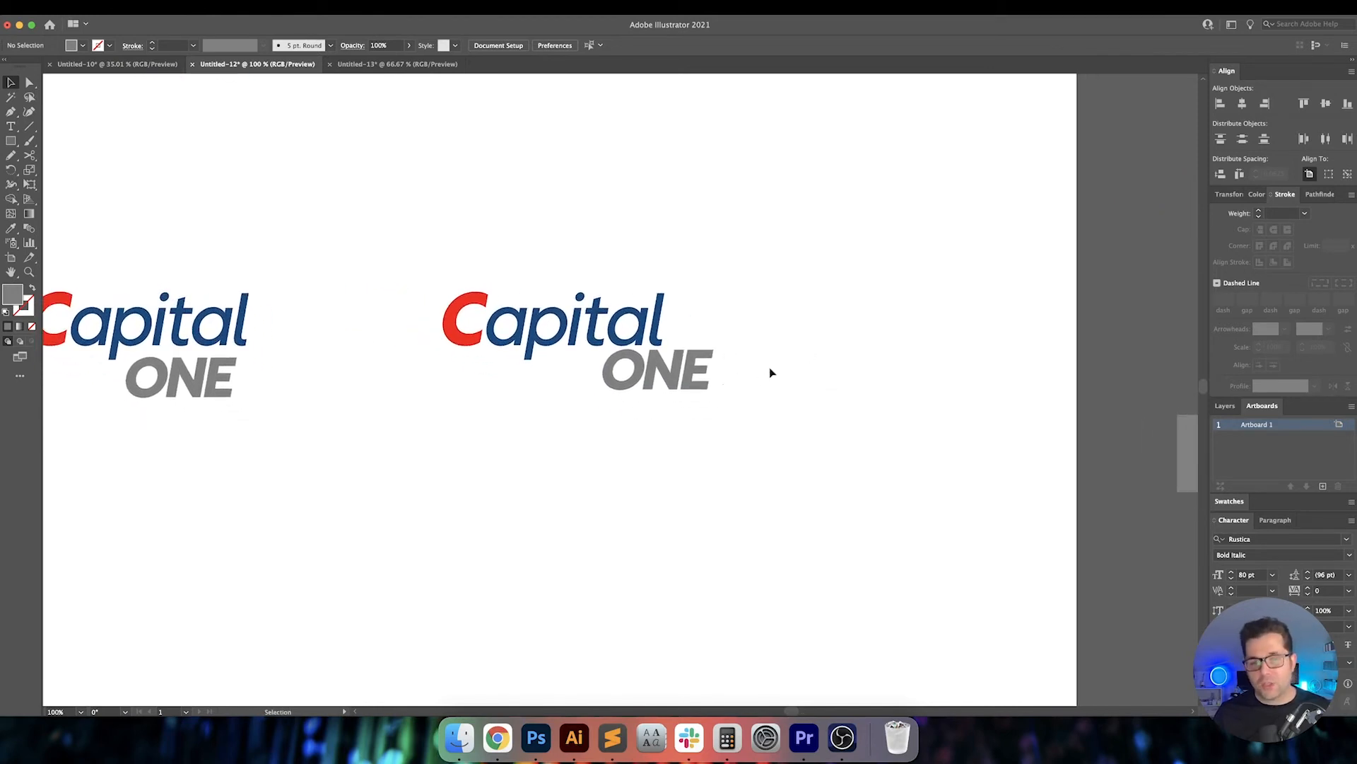
Set the red letter C of the duplicated logo to Black Italic.
left_click(668, 382)
key("t")
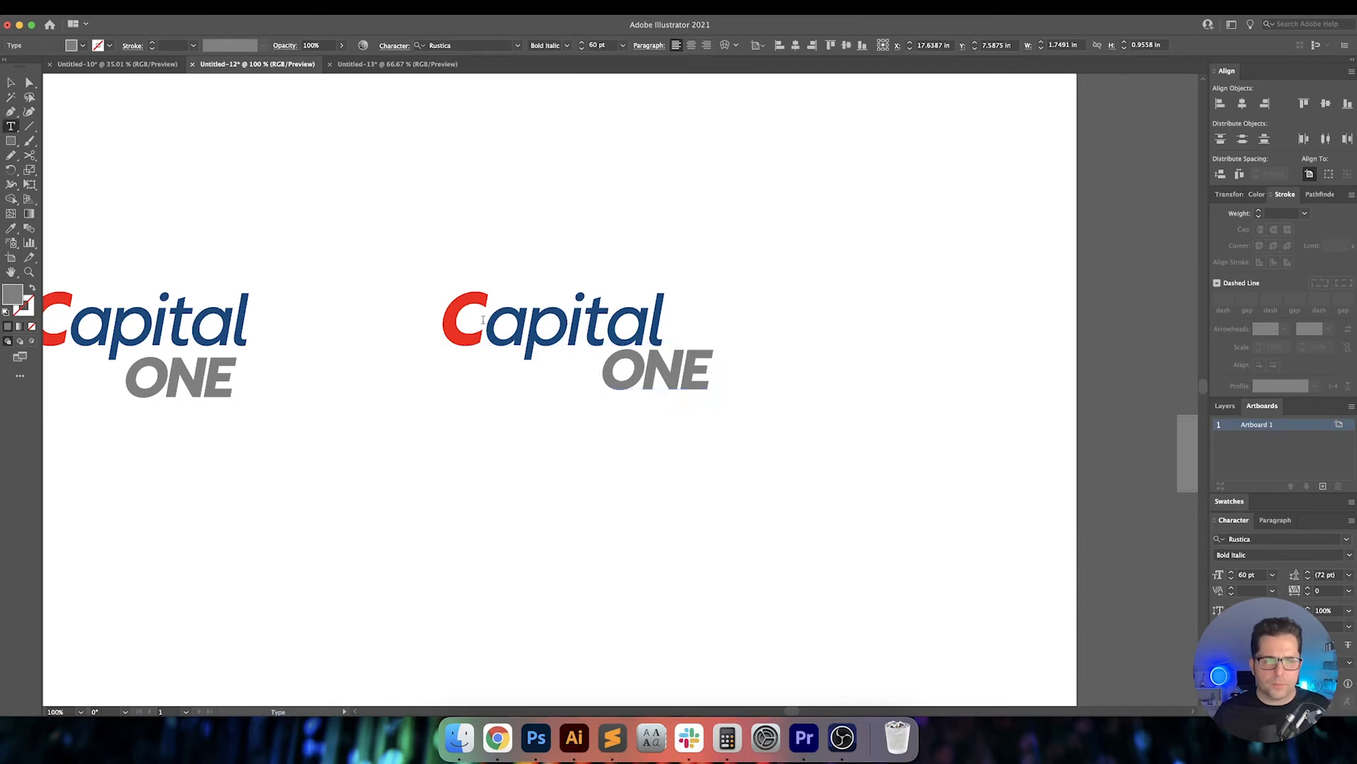
left_click_drag(488, 322, 427, 324)
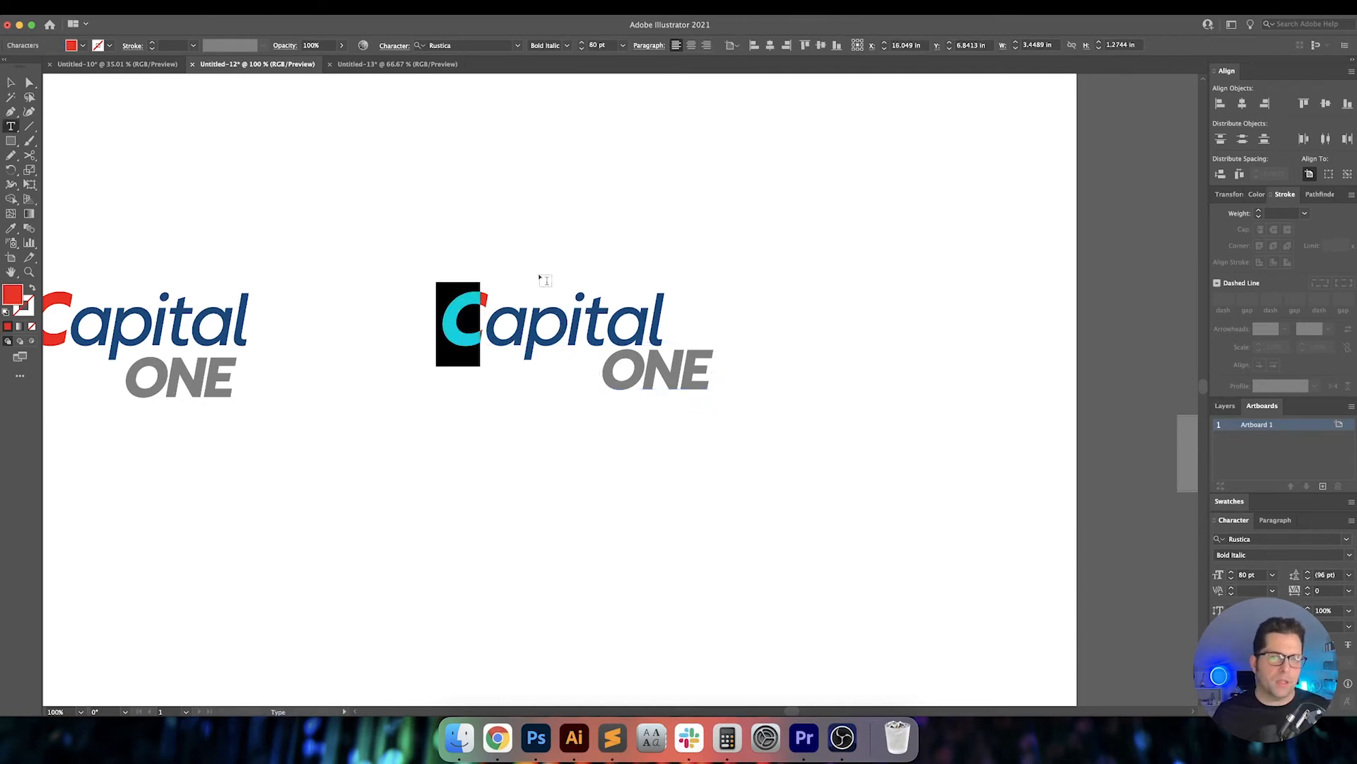
left_click(567, 46)
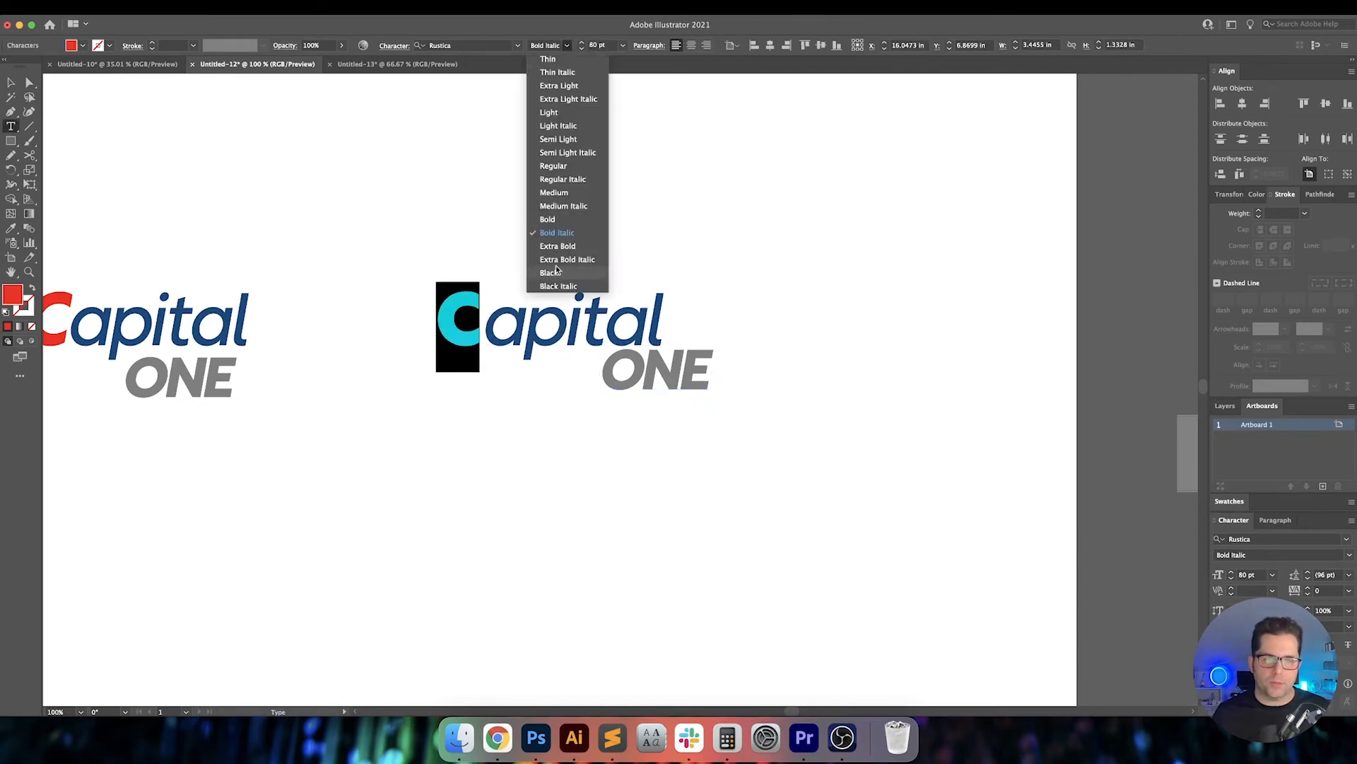
left_click(558, 286)
key("Escape")
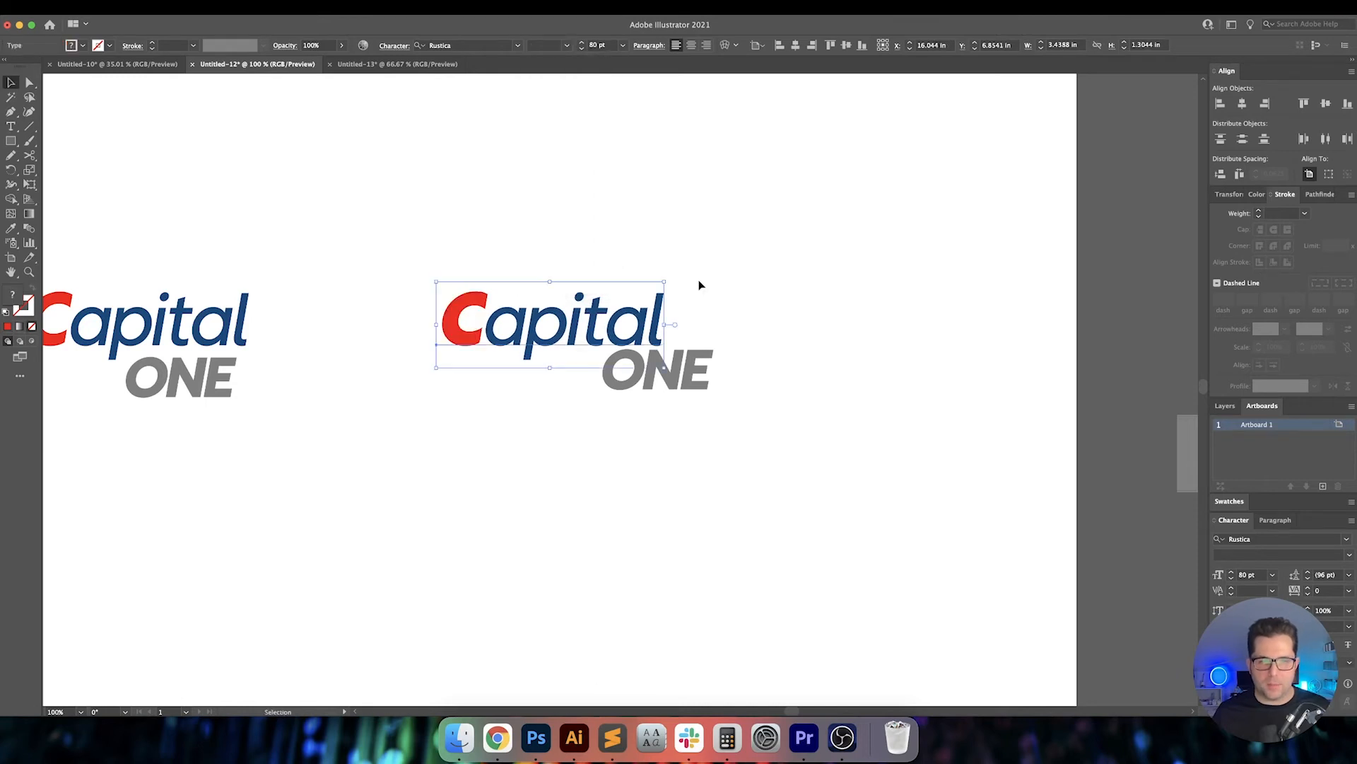
left_click(700, 284)
Try tightening the kerning between the duplicate's red C and the letter a, and restore it.
key("t")
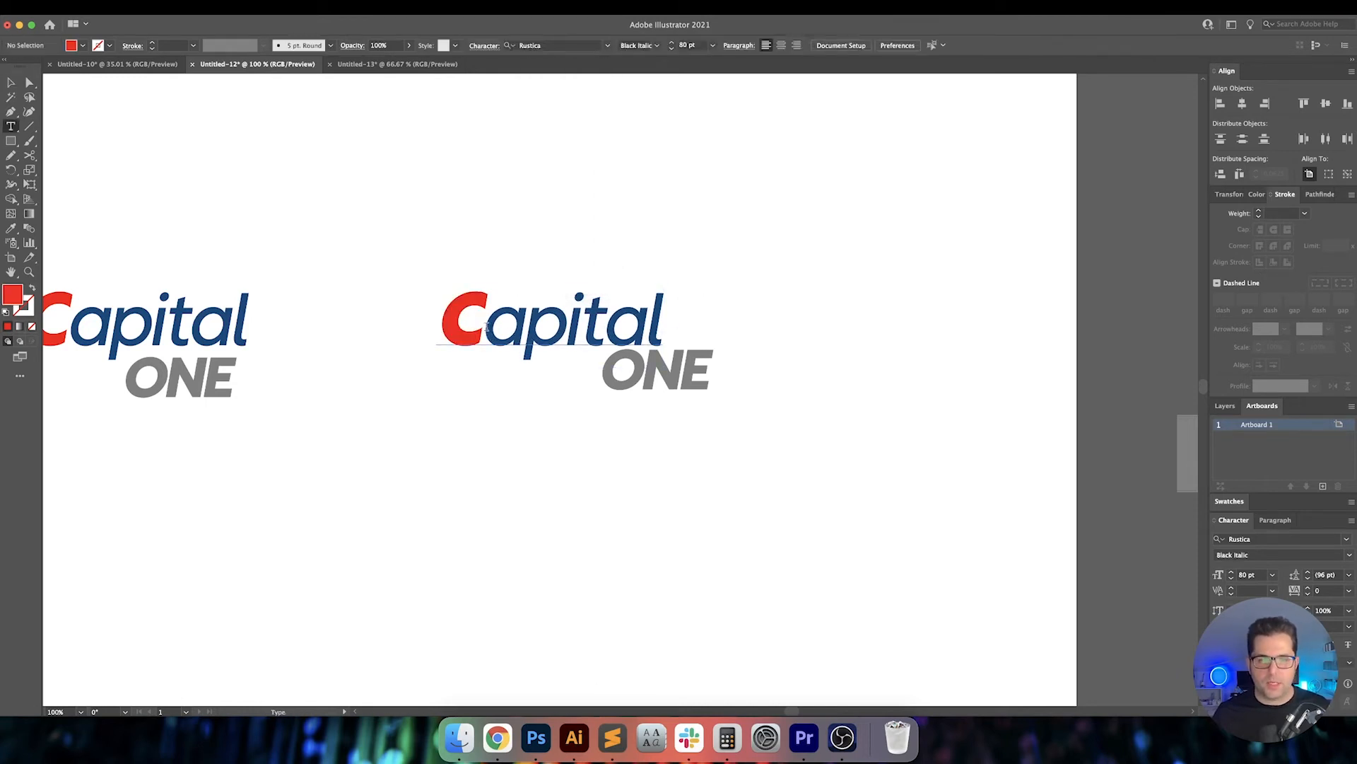
left_click_drag(486, 327, 433, 323)
key("Escape")
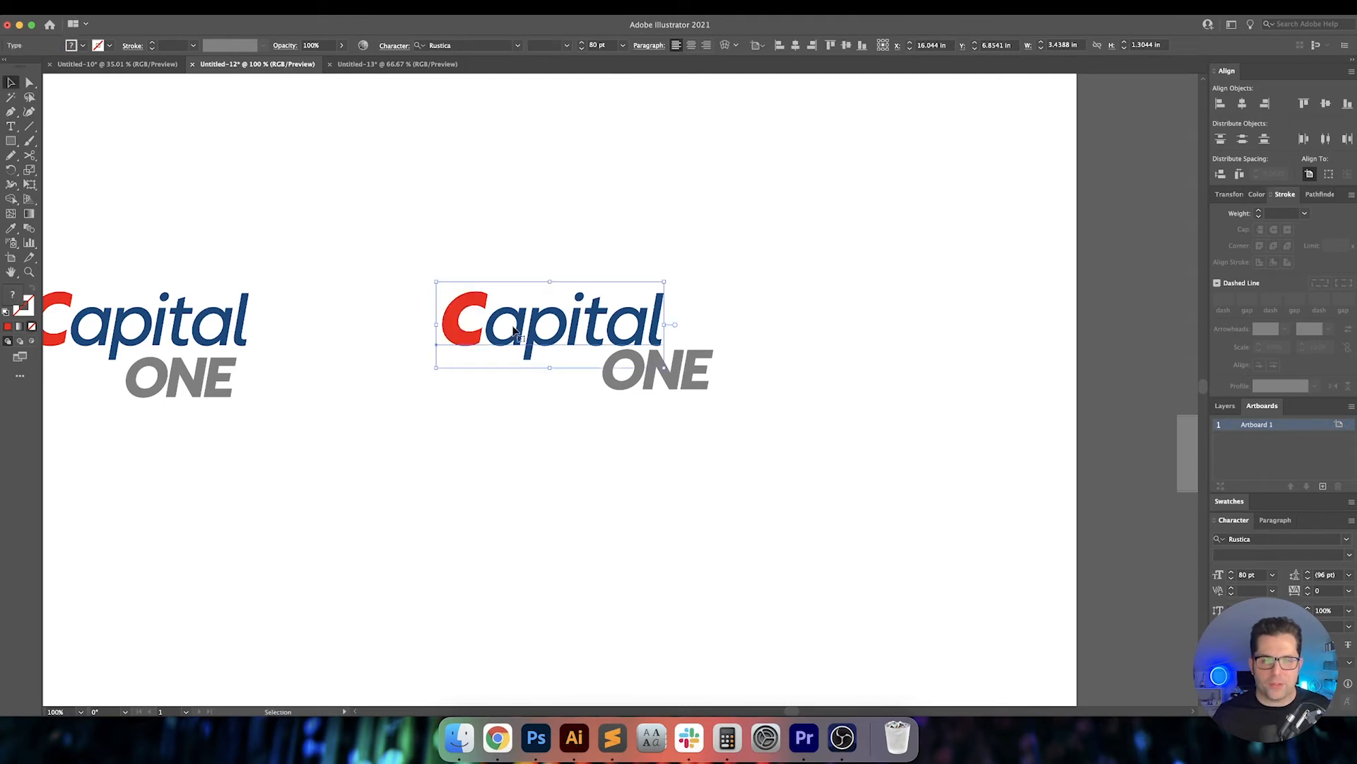
double_click(486, 327)
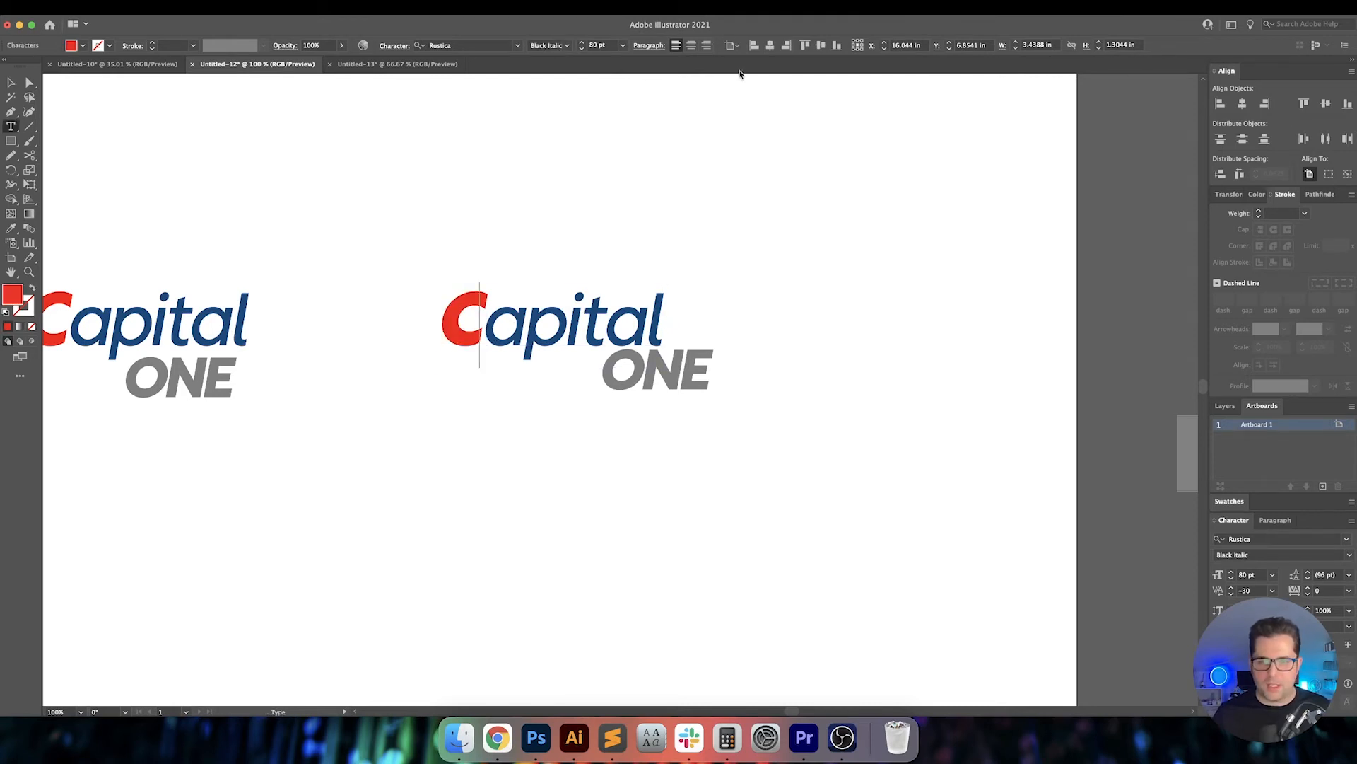
key("Down")
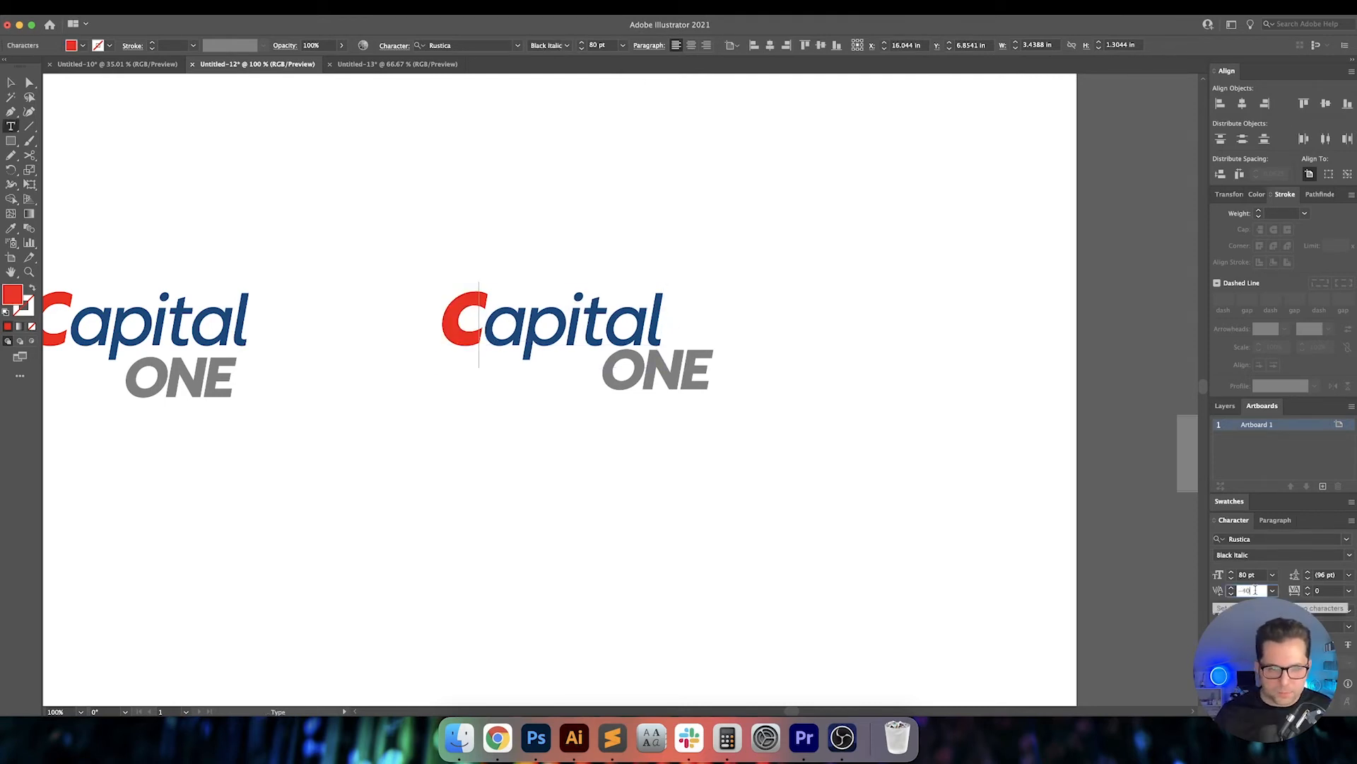
key("Up")
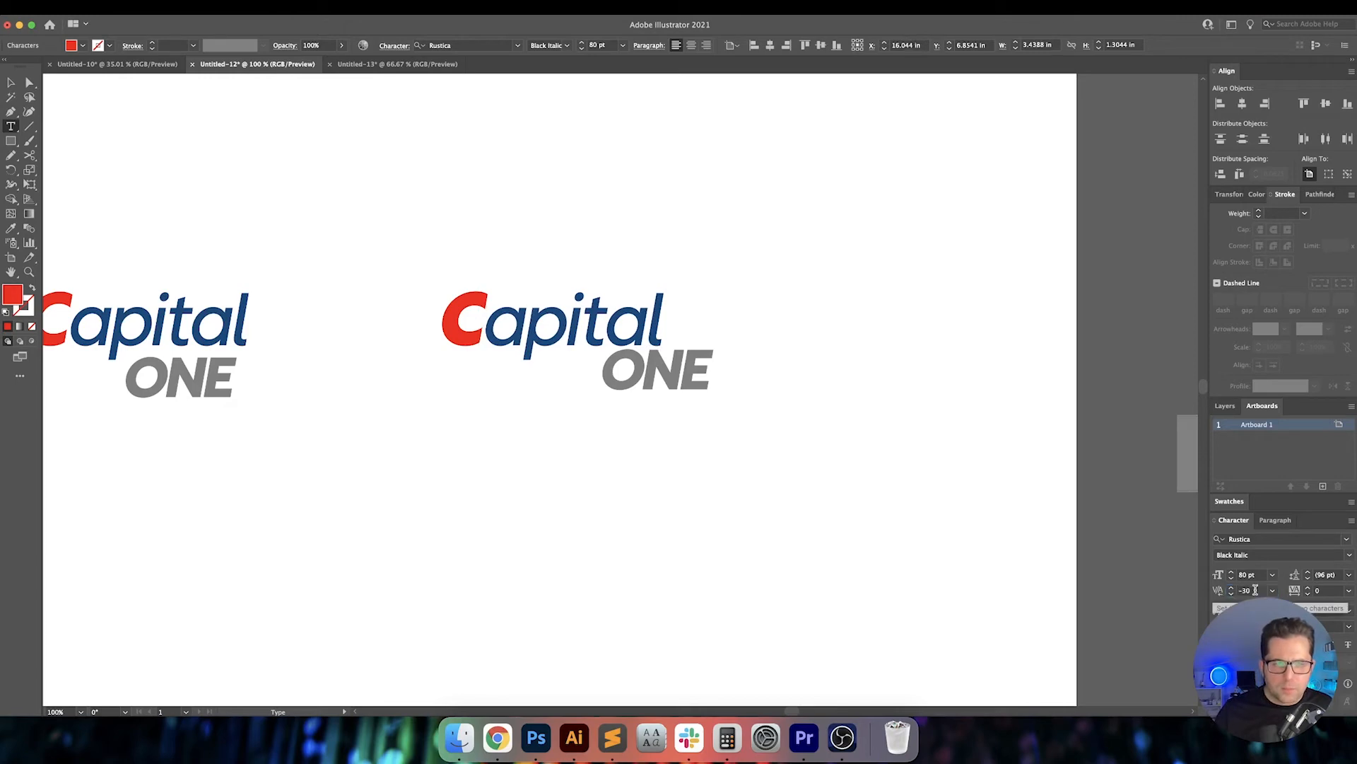
left_click(976, 472, "super")
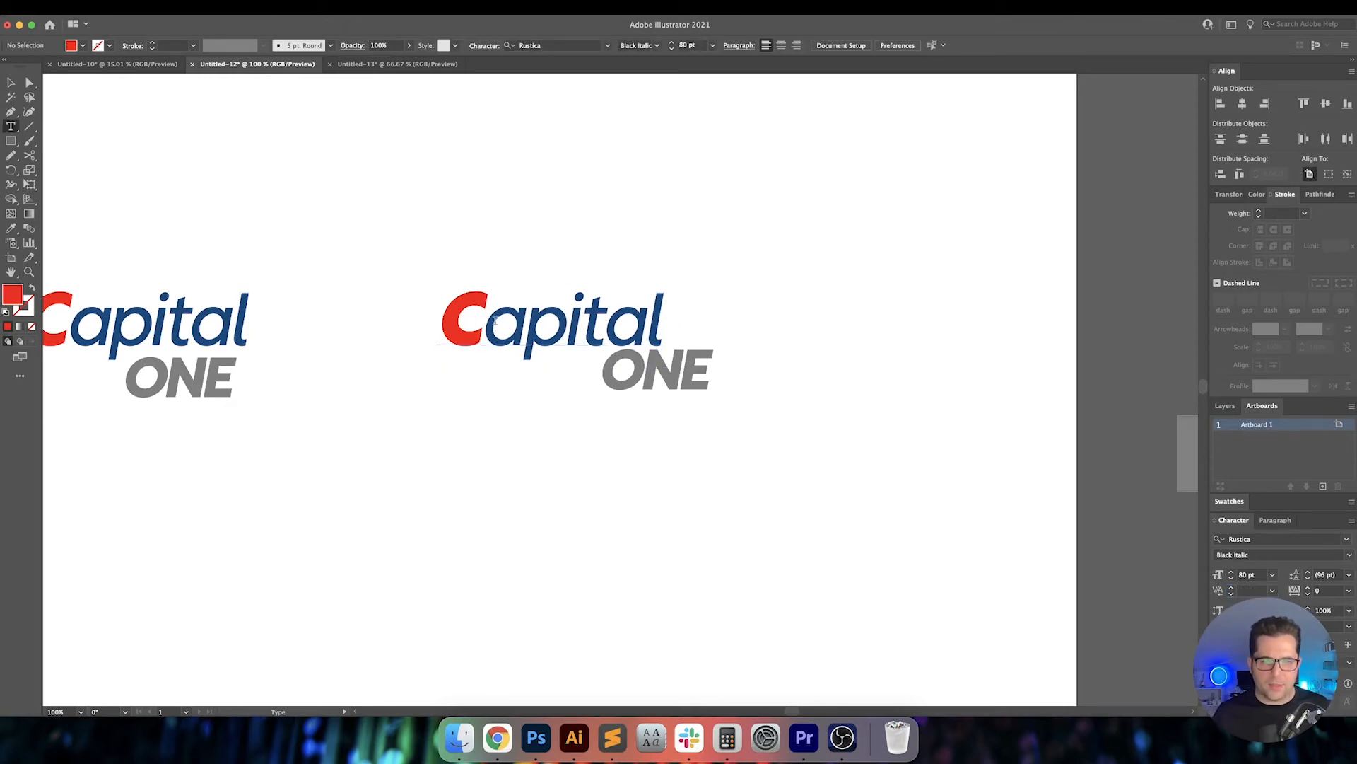
left_click_drag(495, 320, 420, 338)
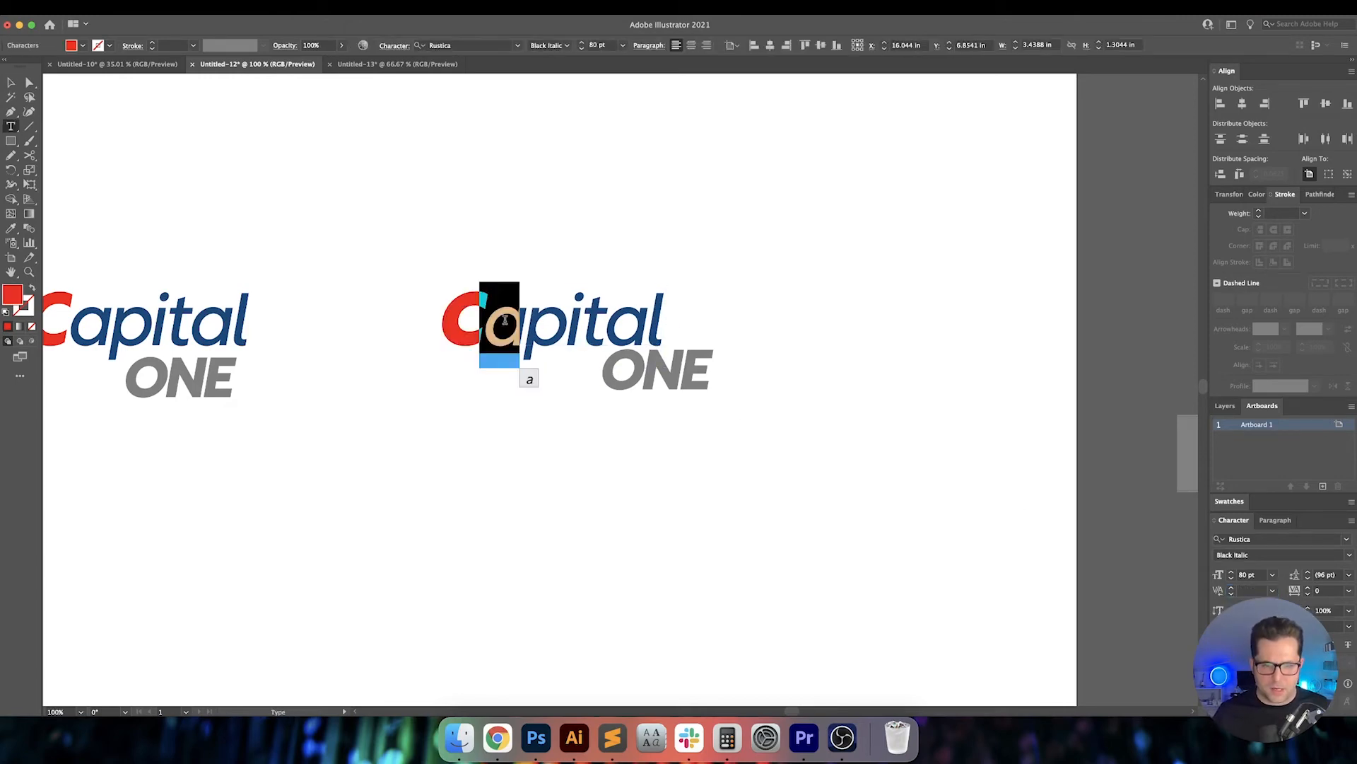
key("Escape")
Set the duplicate's word ONE to Medium Italic and check the font style of the blue letters in Capital.
left_click(692, 395)
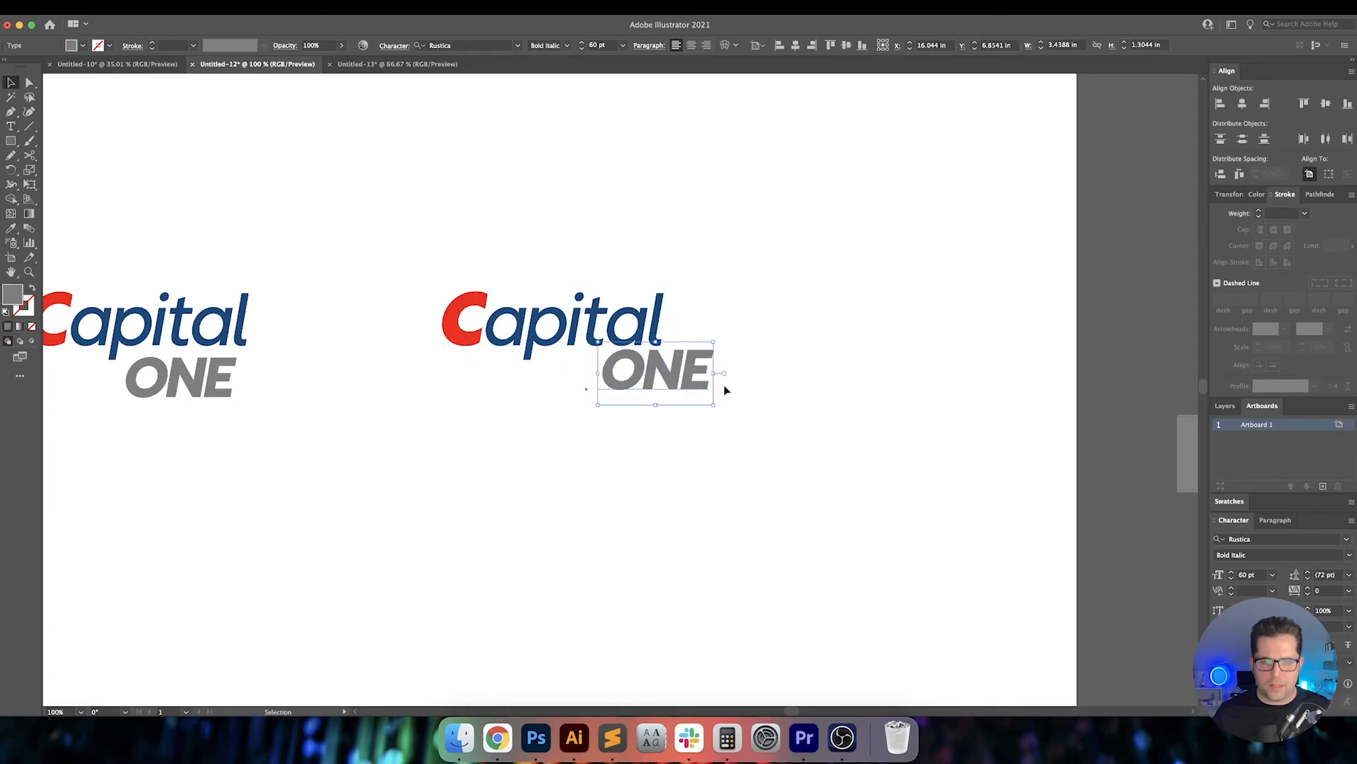
left_click(566, 46)
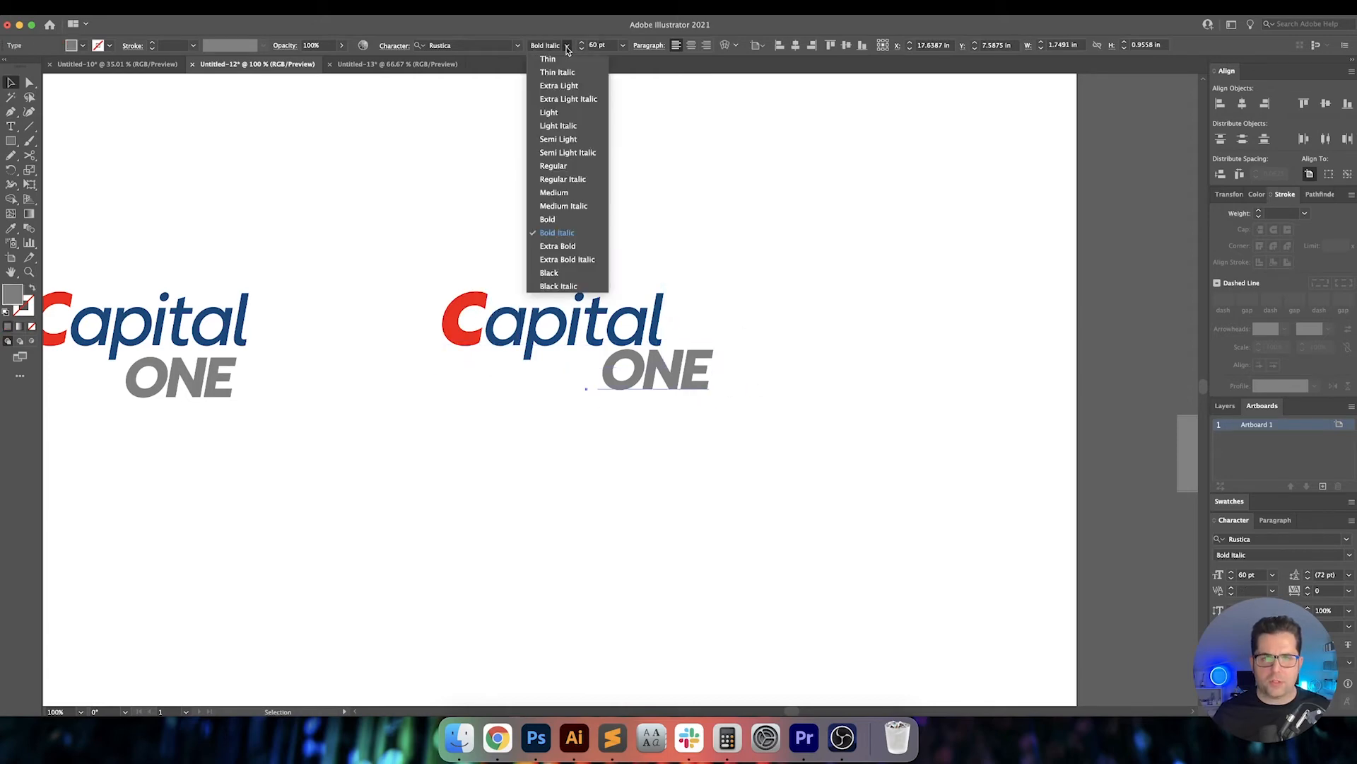
left_click(558, 206)
key("t")
left_click_drag(576, 316, 661, 318)
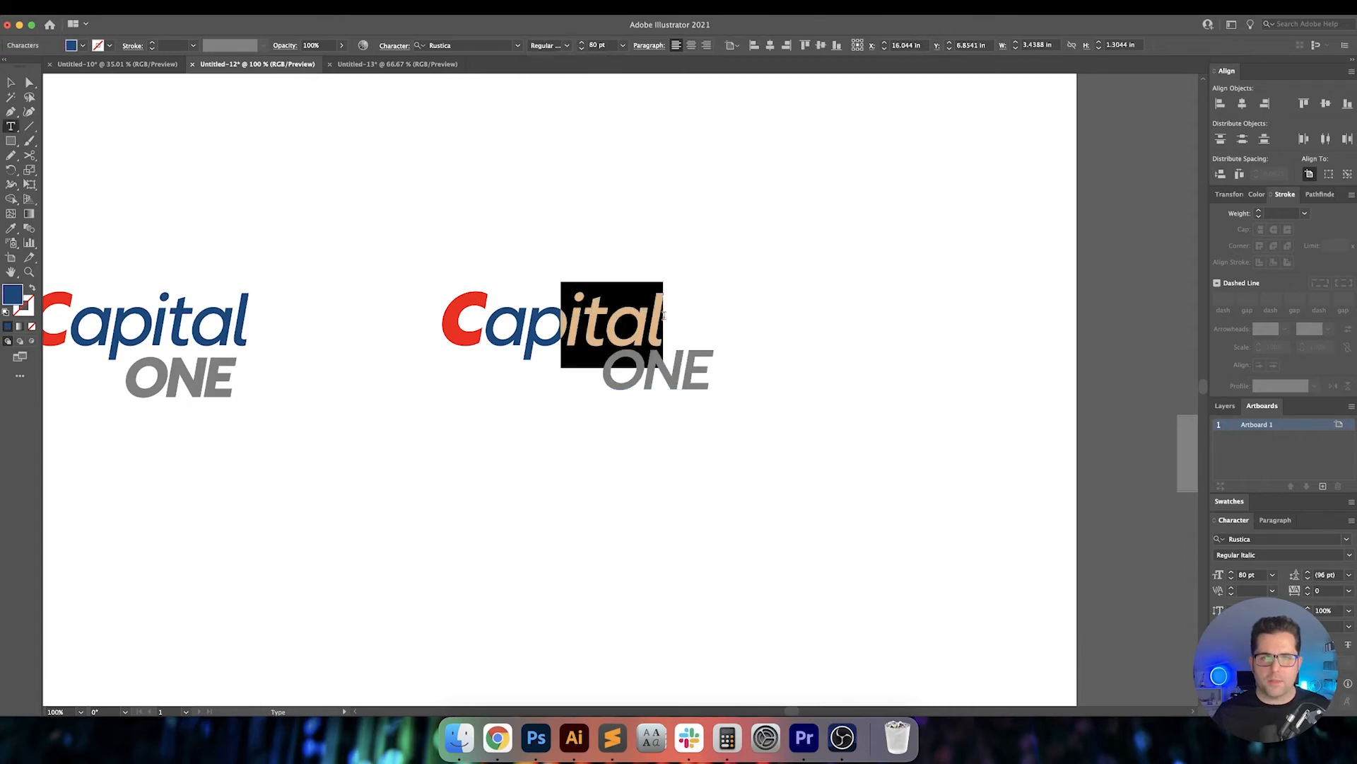
key("Escape")
left_click(668, 375)
type("v")
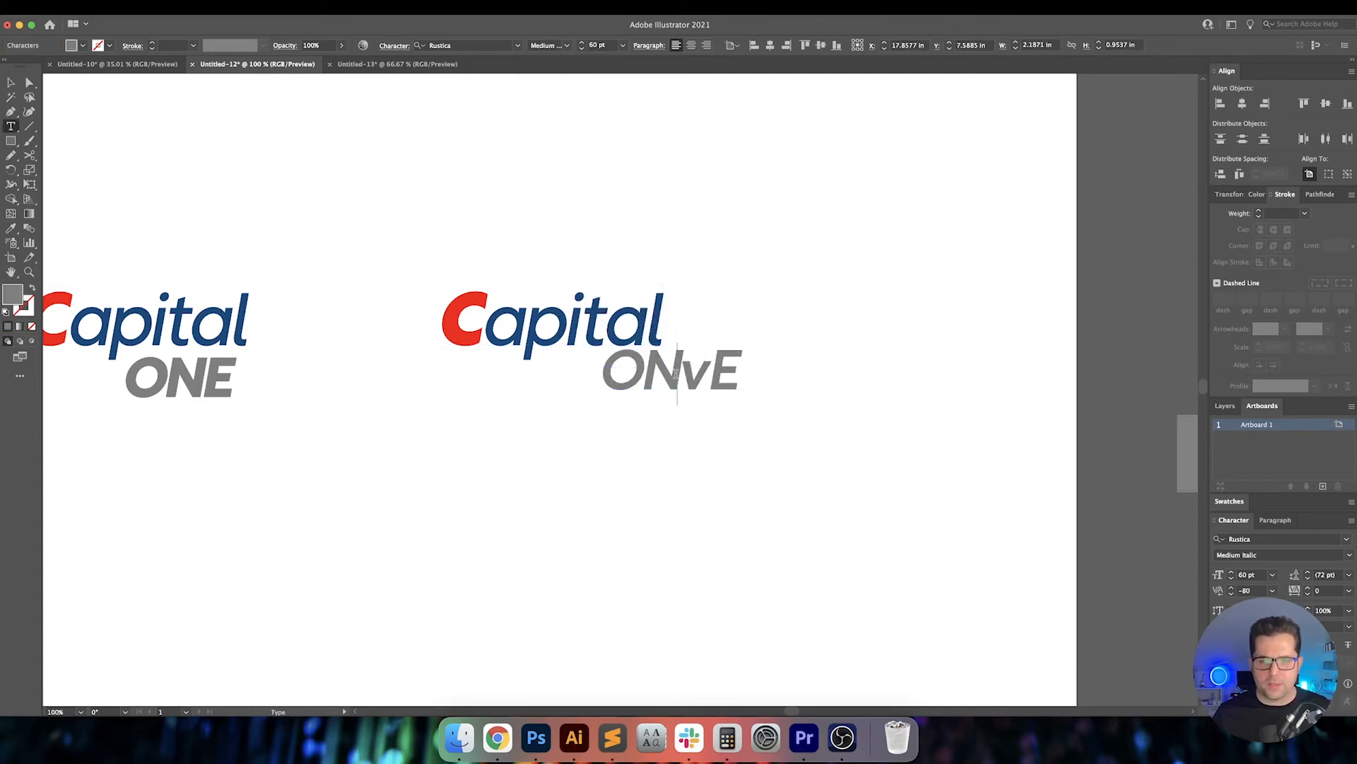
key("super+a")
left_click(640, 374)
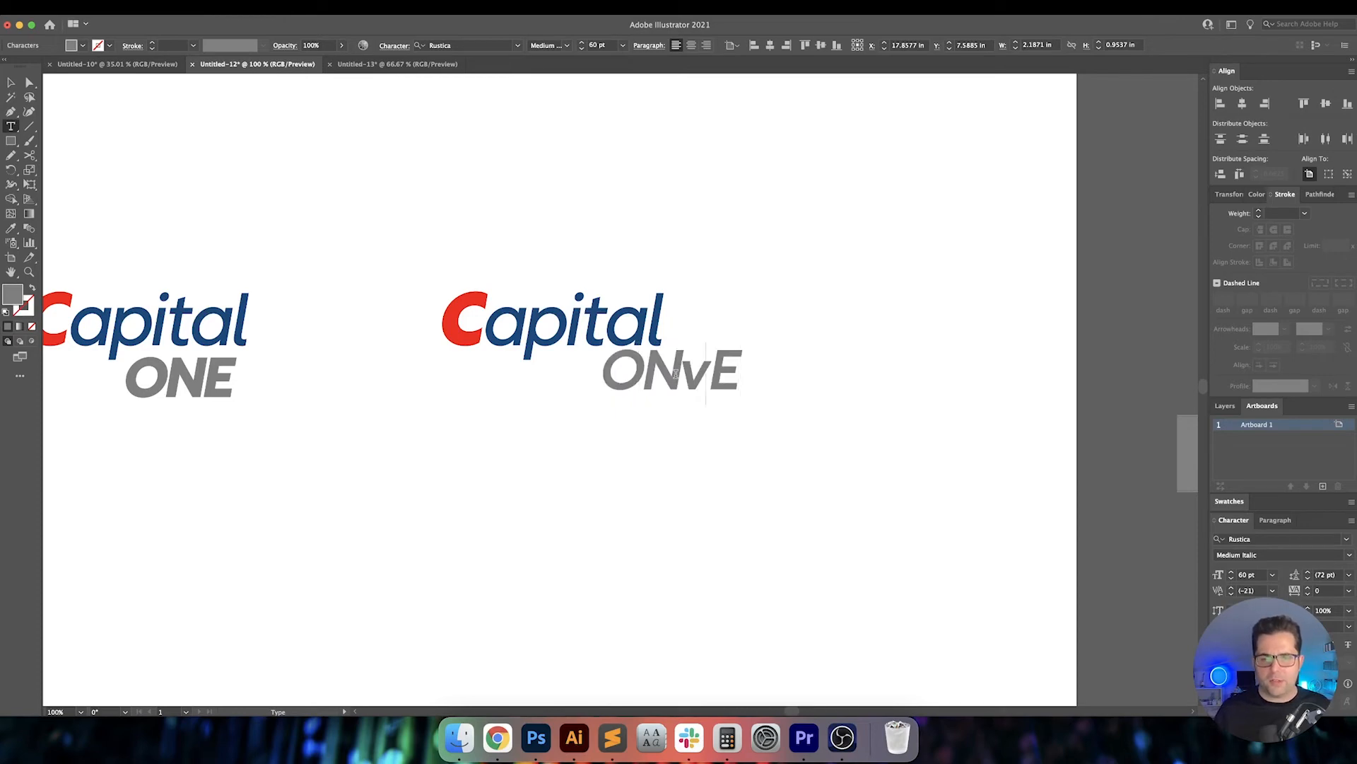
key("BackSpace")
key("Escape")
Try Regular Italic on the duplicate's word ONE, and undo the change.
left_click(569, 46)
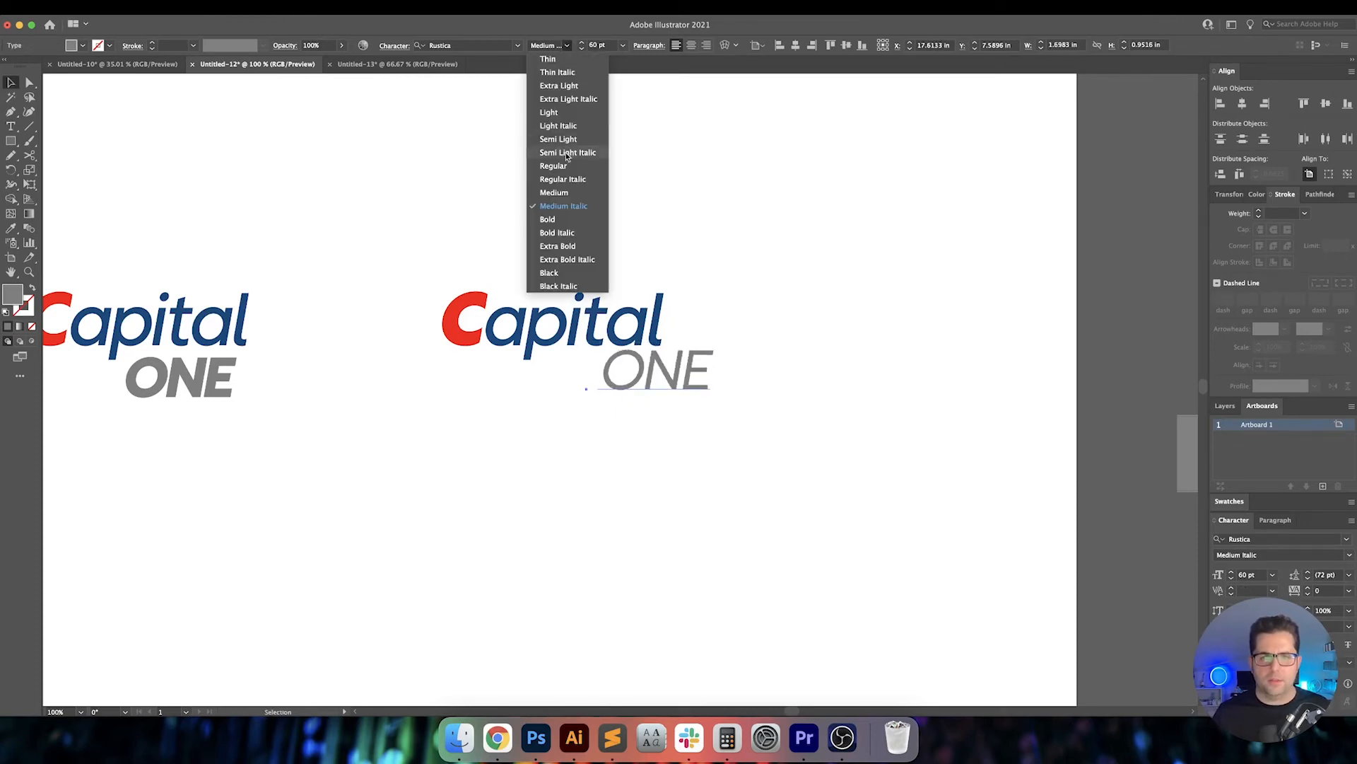
left_click(564, 179)
left_click(821, 266)
left_click_drag(828, 292, 800, 306)
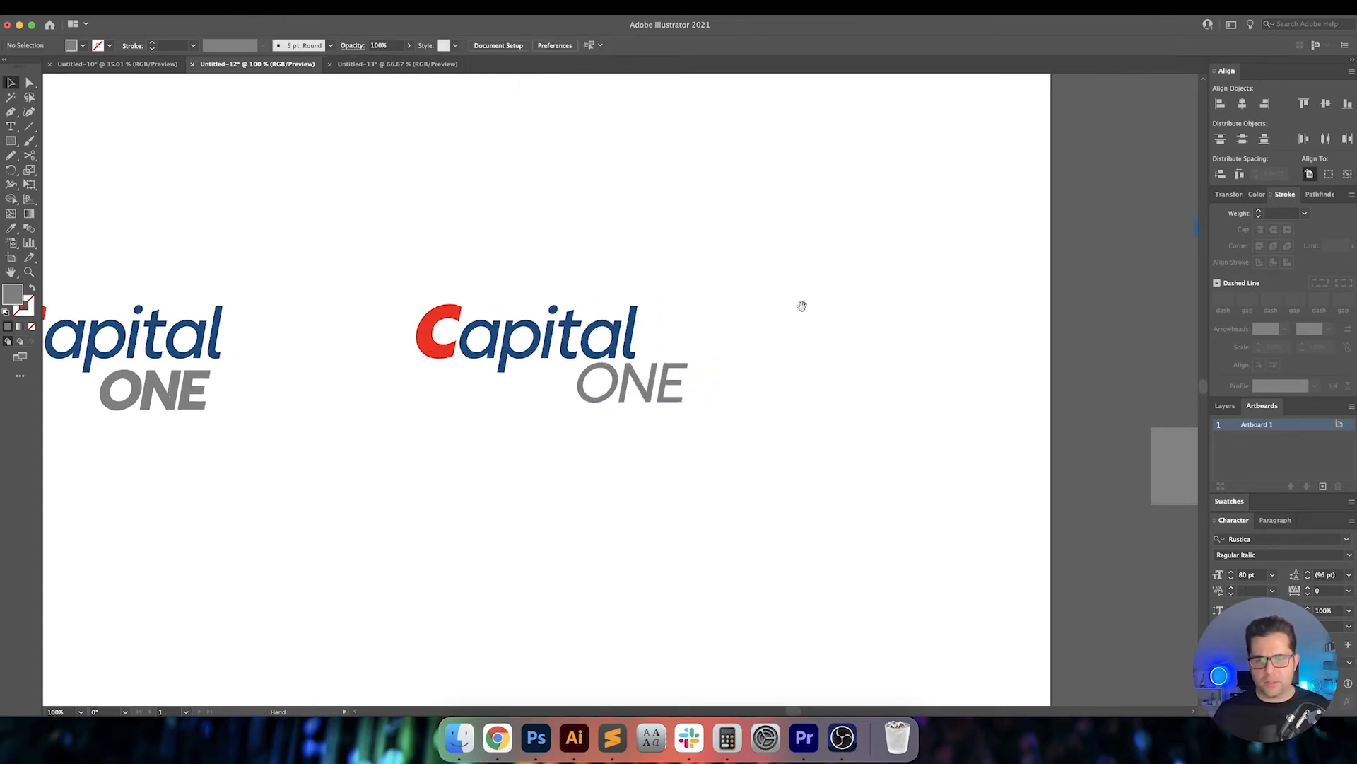
left_click(797, 336, "alt+super")
left_click_drag(821, 351, 781, 348)
key("super+z")
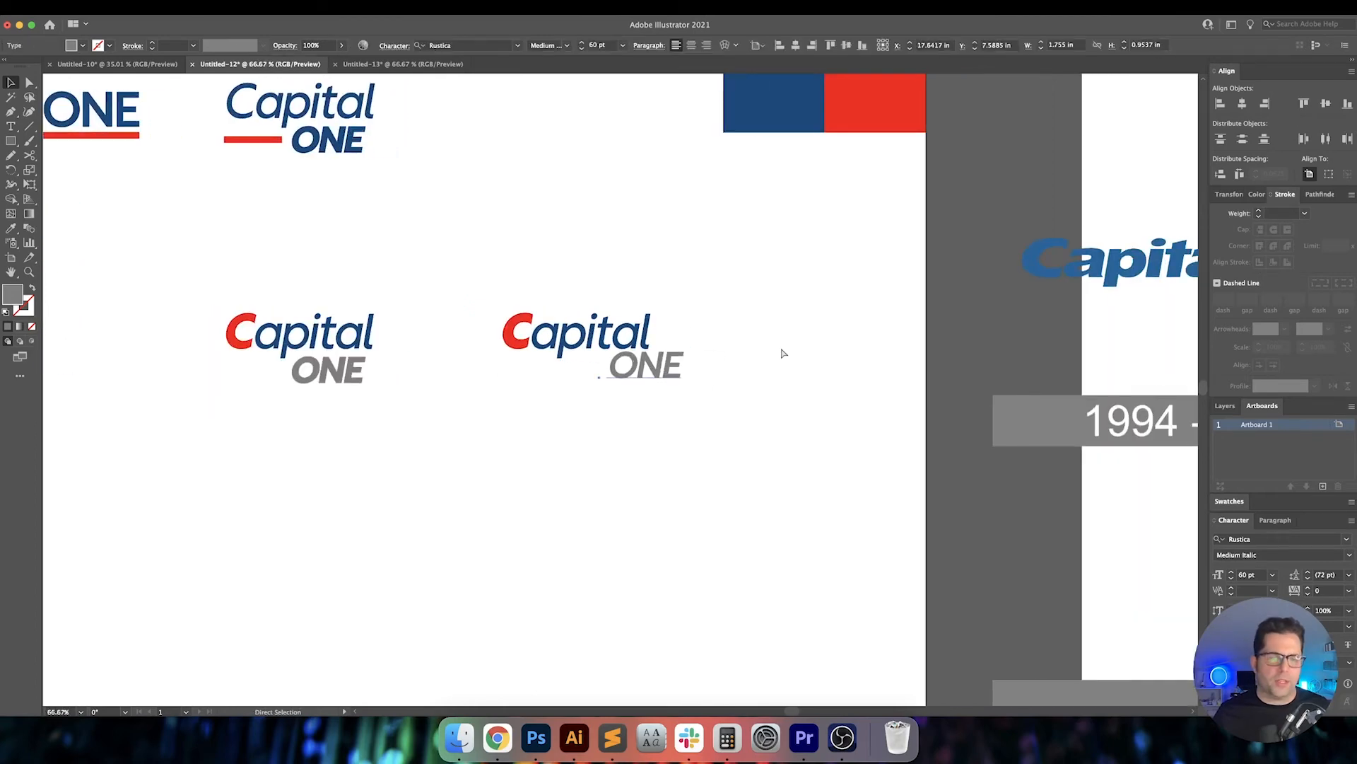
Return the duplicate's word ONE to Bold Italic and compare it with the neighbouring logo.
left_click(760, 382)
left_click_drag(744, 396, 756, 406)
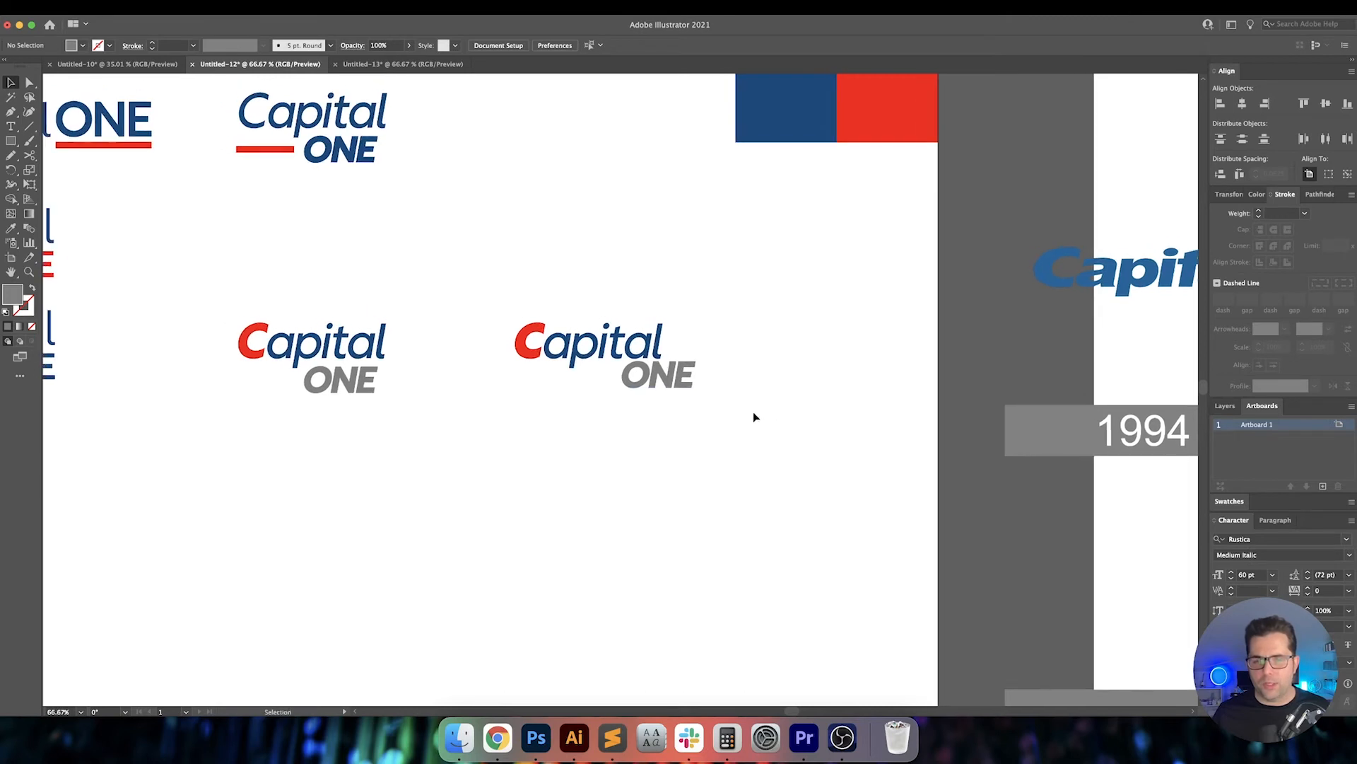
left_click(674, 390)
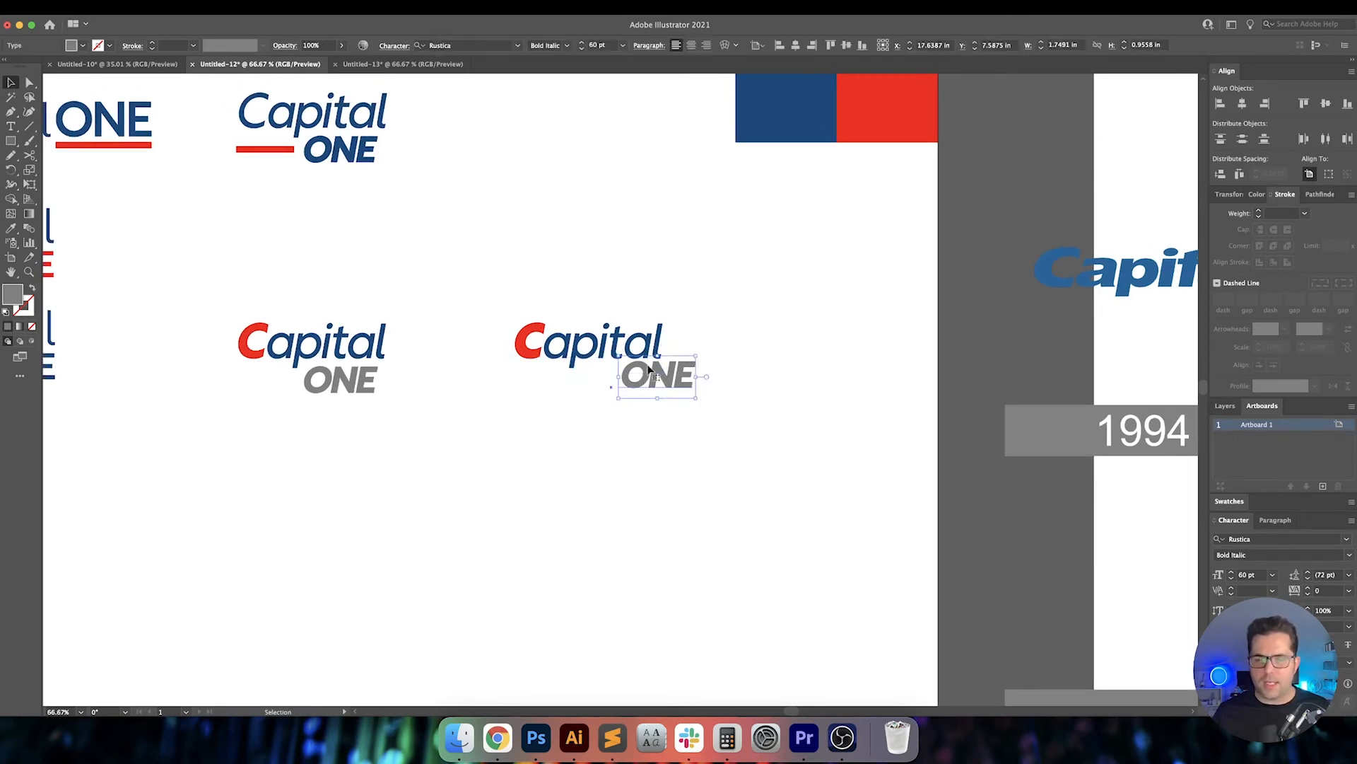
left_click(720, 390)
scroll(720, 390, "up", 1)
scroll(760, 368, "down", 2)
scroll(760, 368, "left", 2)
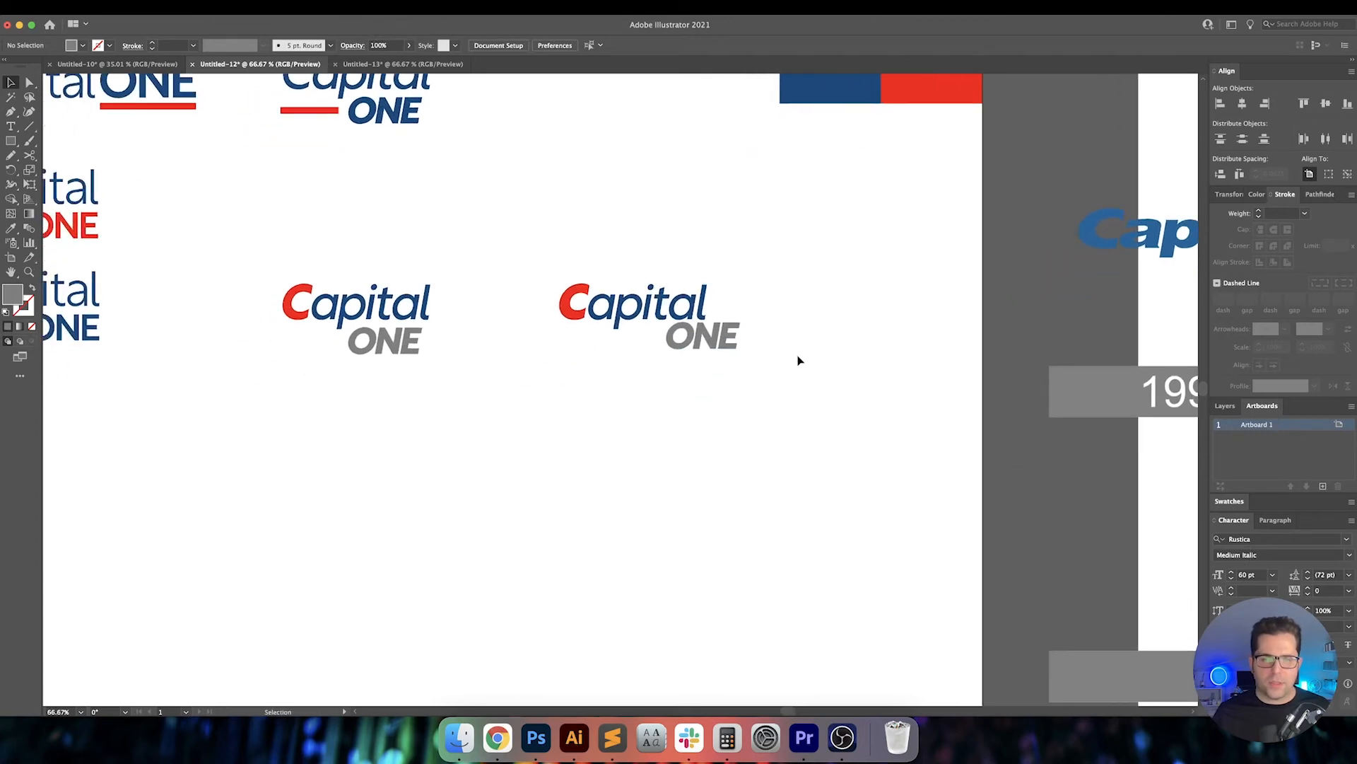
scroll(707, 375, "up", 1)
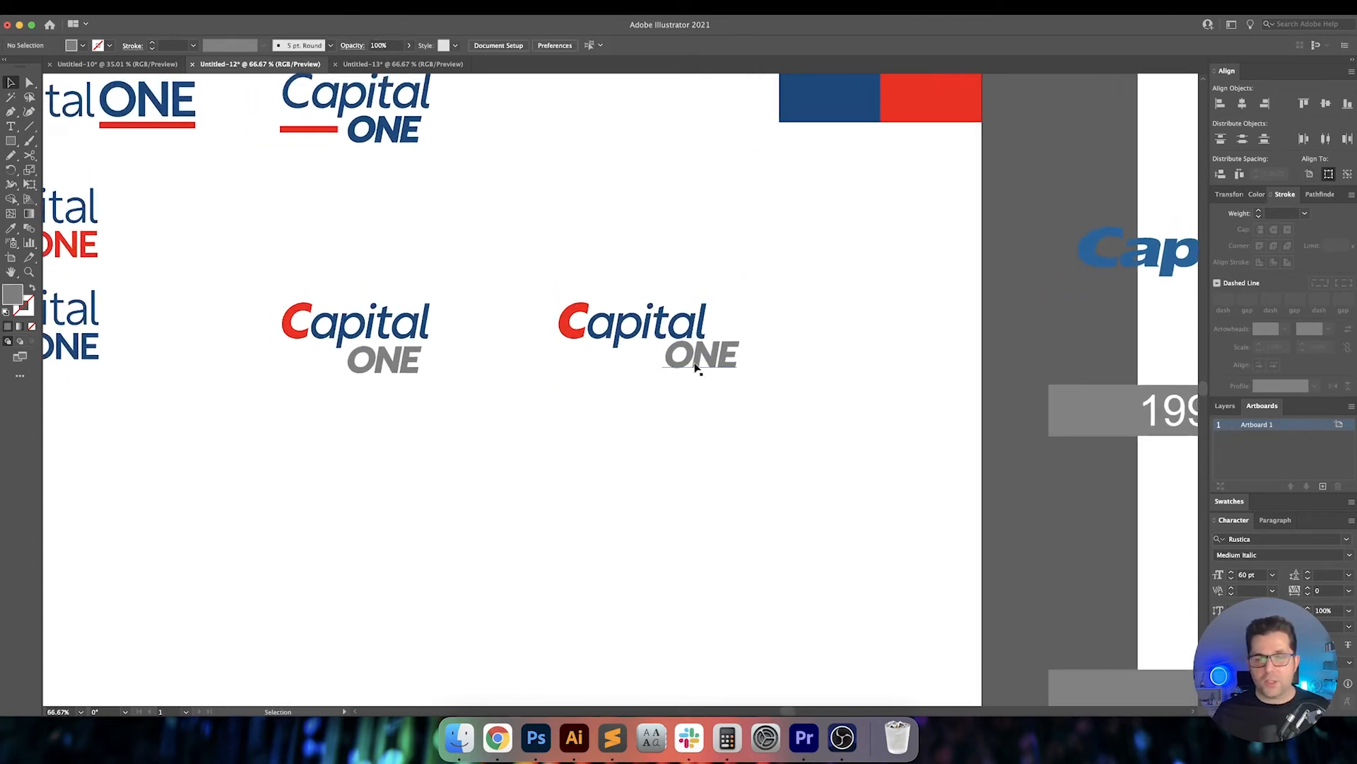
scroll(608, 396, "left", 2)
scroll(536, 379, "down", 1)
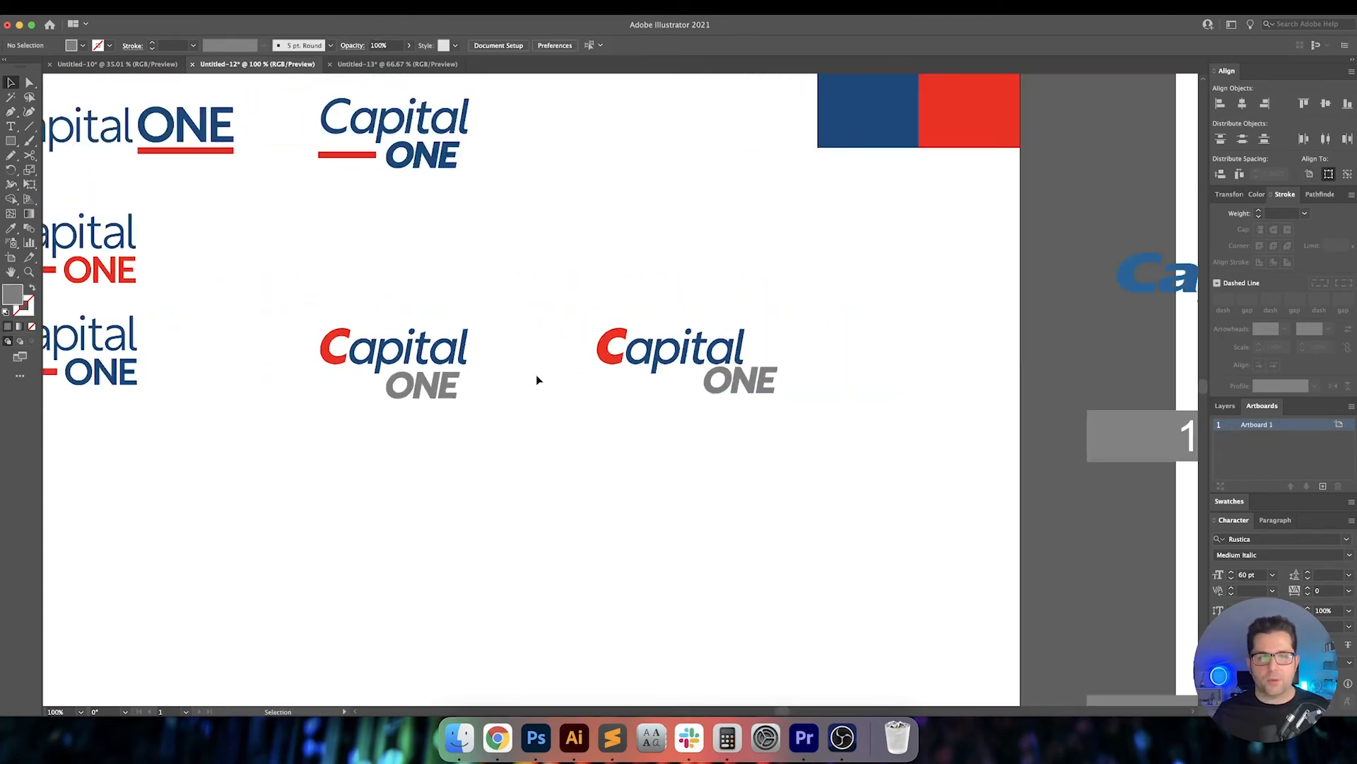
Copy the red bar from the blue italic logo and place it just before the duplicate's word ONE.
scroll(630, 439, "up", 2)
scroll(630, 439, "left", 2)
left_click_drag(419, 226, 760, 448)
scroll(754, 448, "up", 1)
scroll(754, 448, "up", 1)
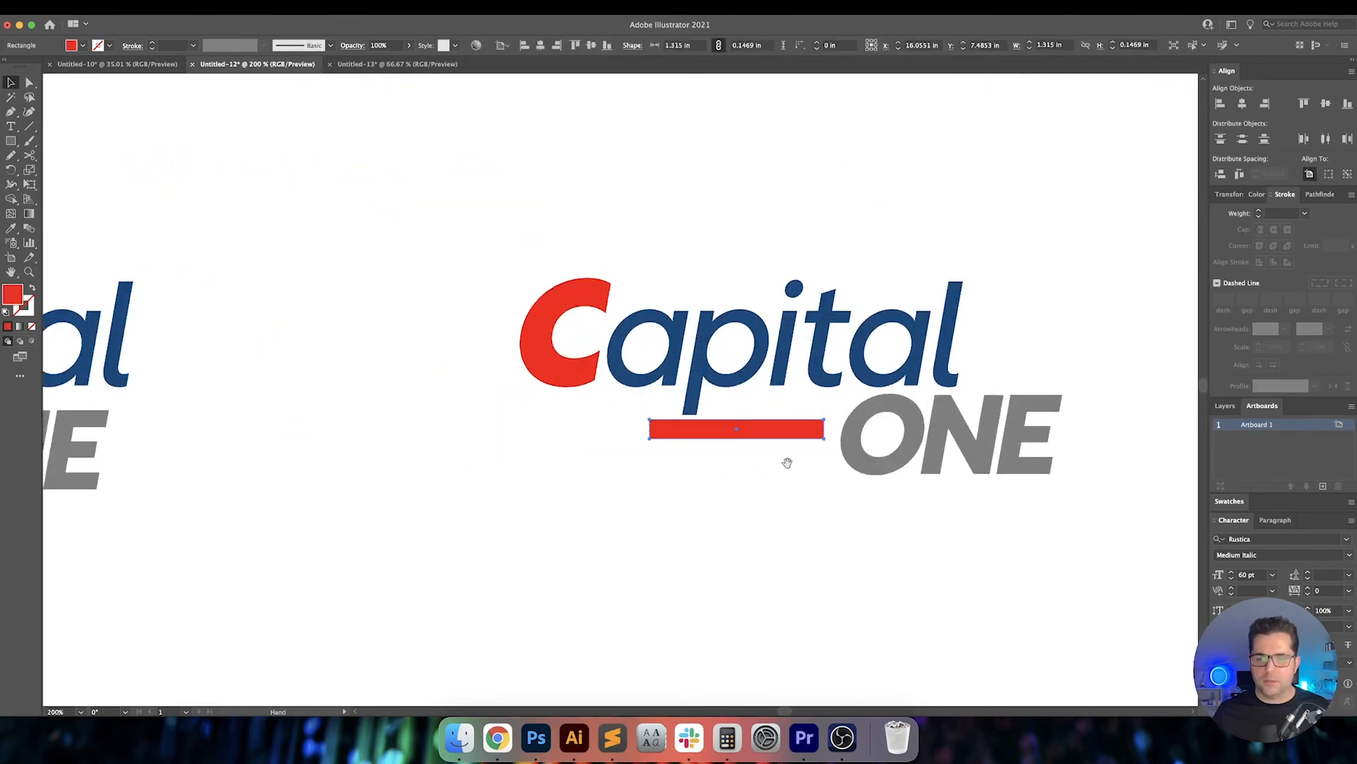
scroll(645, 489, "right", 2)
left_click_drag(640, 464, 712, 467)
Recolour the copied bar with the grey sampled from the word ONE.
key("i")
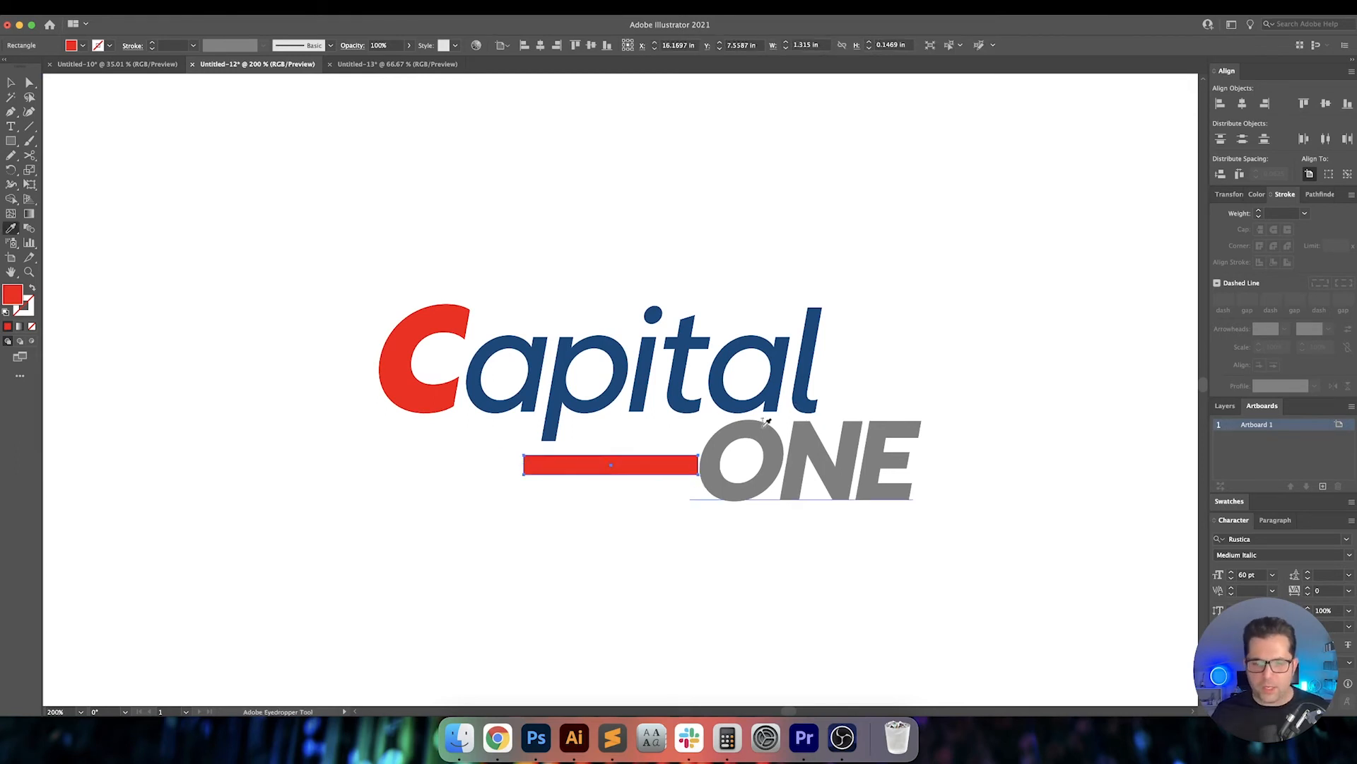
left_click(792, 443)
key("v")
left_click(806, 549)
left_click_drag(809, 552, 822, 554)
Shift the grey bar so its right end meets the outer left edge of the letter O in ONE.
mouse_move(637, 473)
left_mouse_down()
mouse_move(621, 476)
mouse_move(641, 466)
left_mouse_up()
scroll(713, 471, "up", 7)
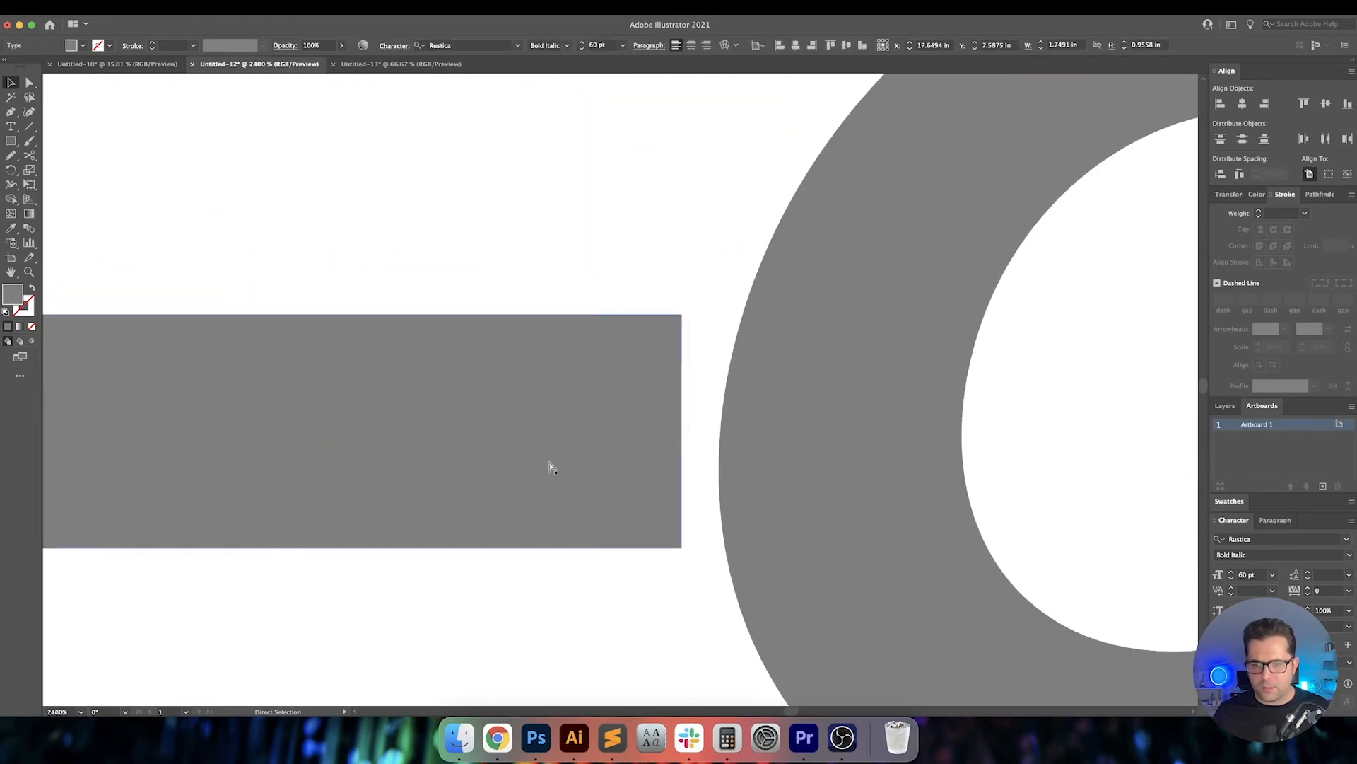
left_click_drag(425, 460, 444, 465)
scroll(487, 466, "down", 3)
scroll(487, 469, "down", 4)
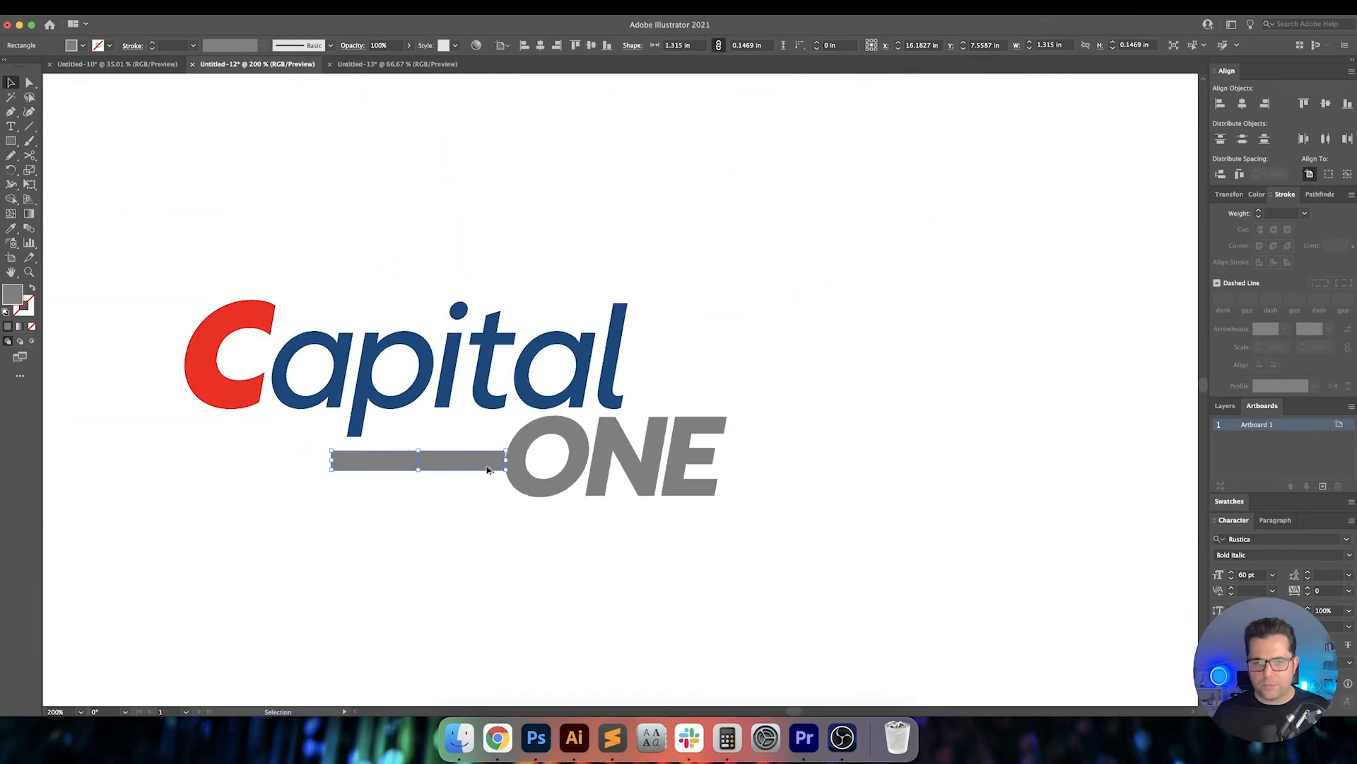
Offset the grey bar 0.25 in to the left to leave a gap before the word ONE.
key("Return")
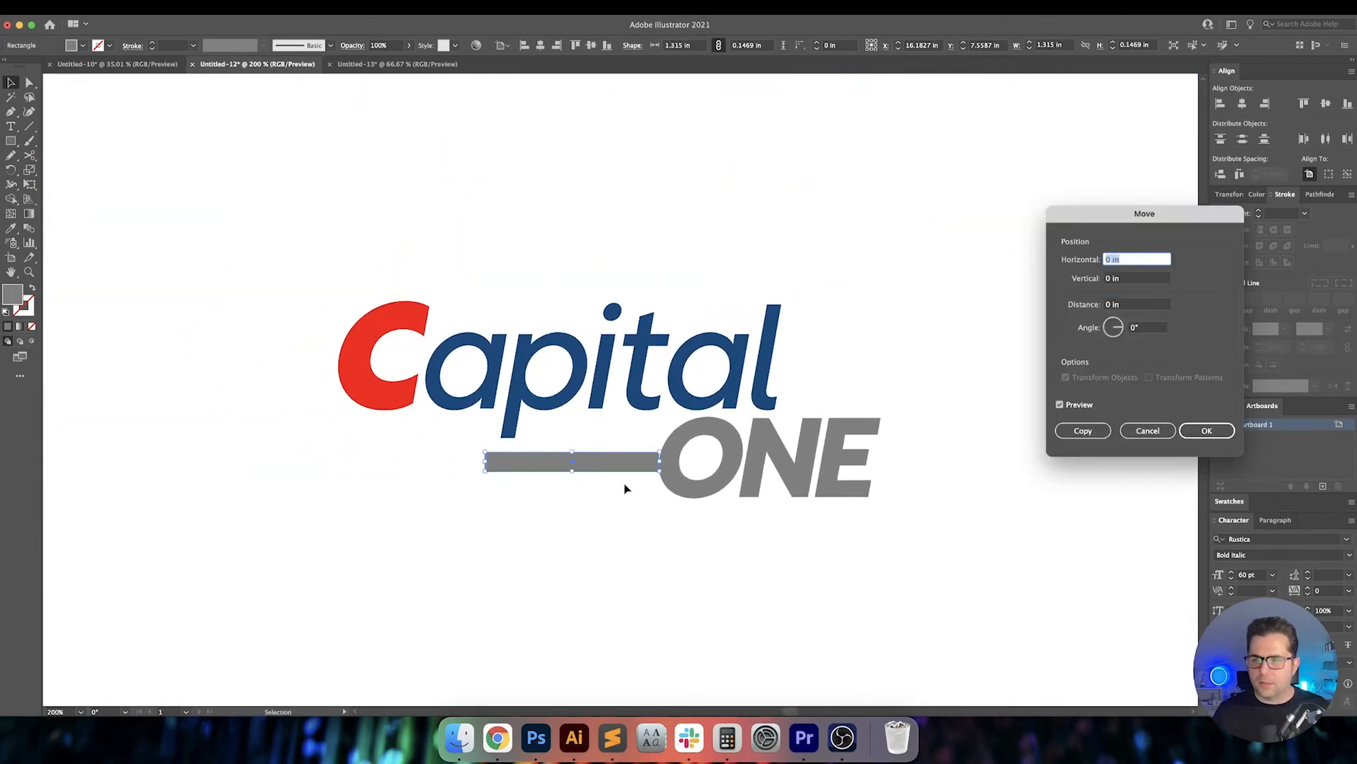
key("Down")
key("Down")
key("Return")
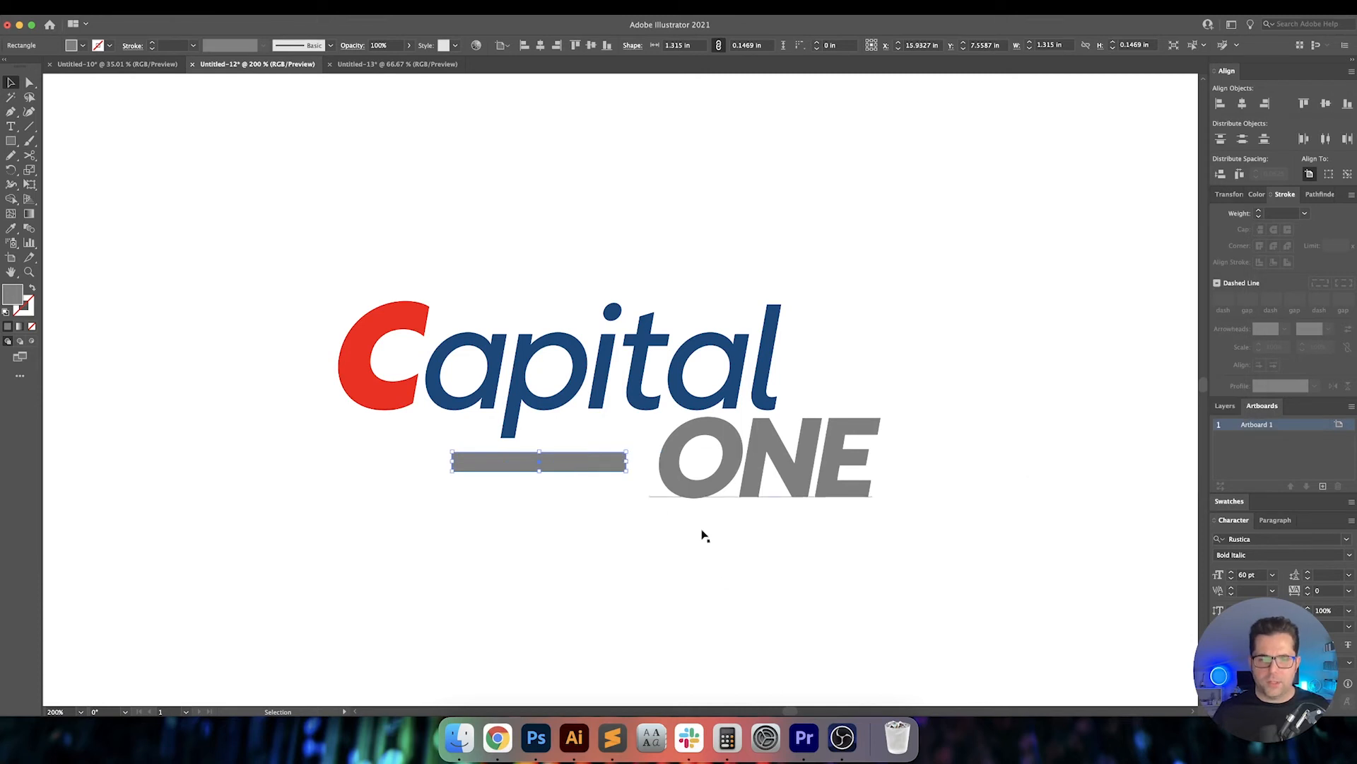
left_click(690, 560)
scroll(627, 533, "left", 1)
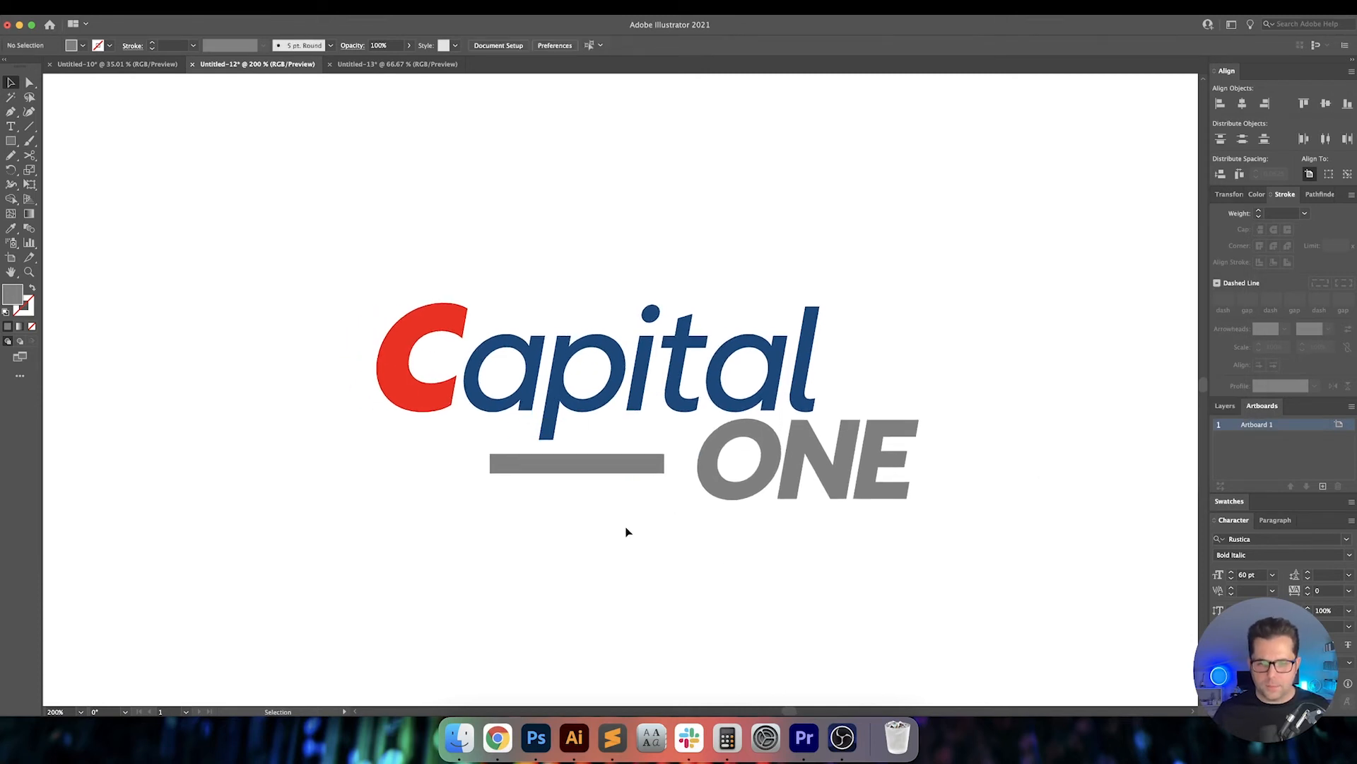
Move the grey bar and the word ONE up together until the bar's upper edge meets the foot of the letter p.
left_click(730, 464)
left_click(605, 469)
left_click(813, 460, "shift")
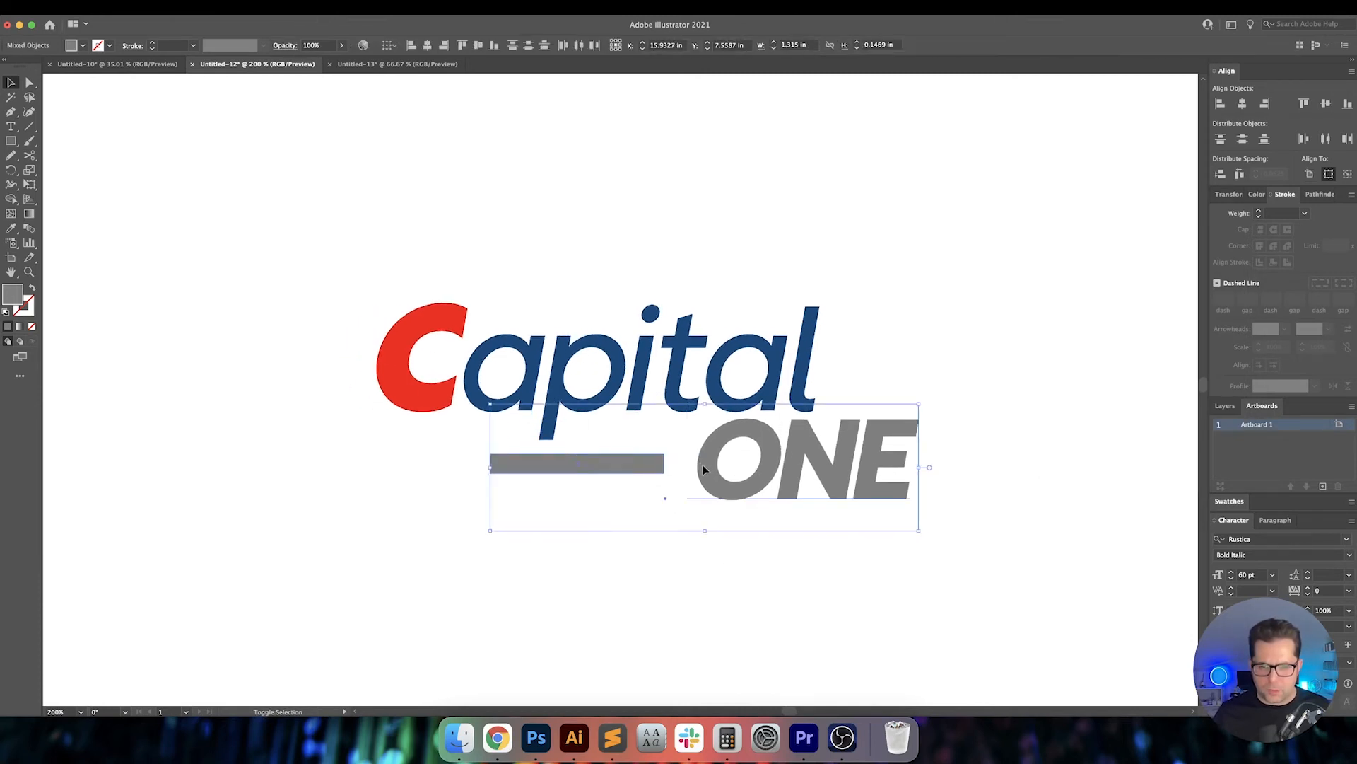
left_click_drag(596, 464, 595, 447)
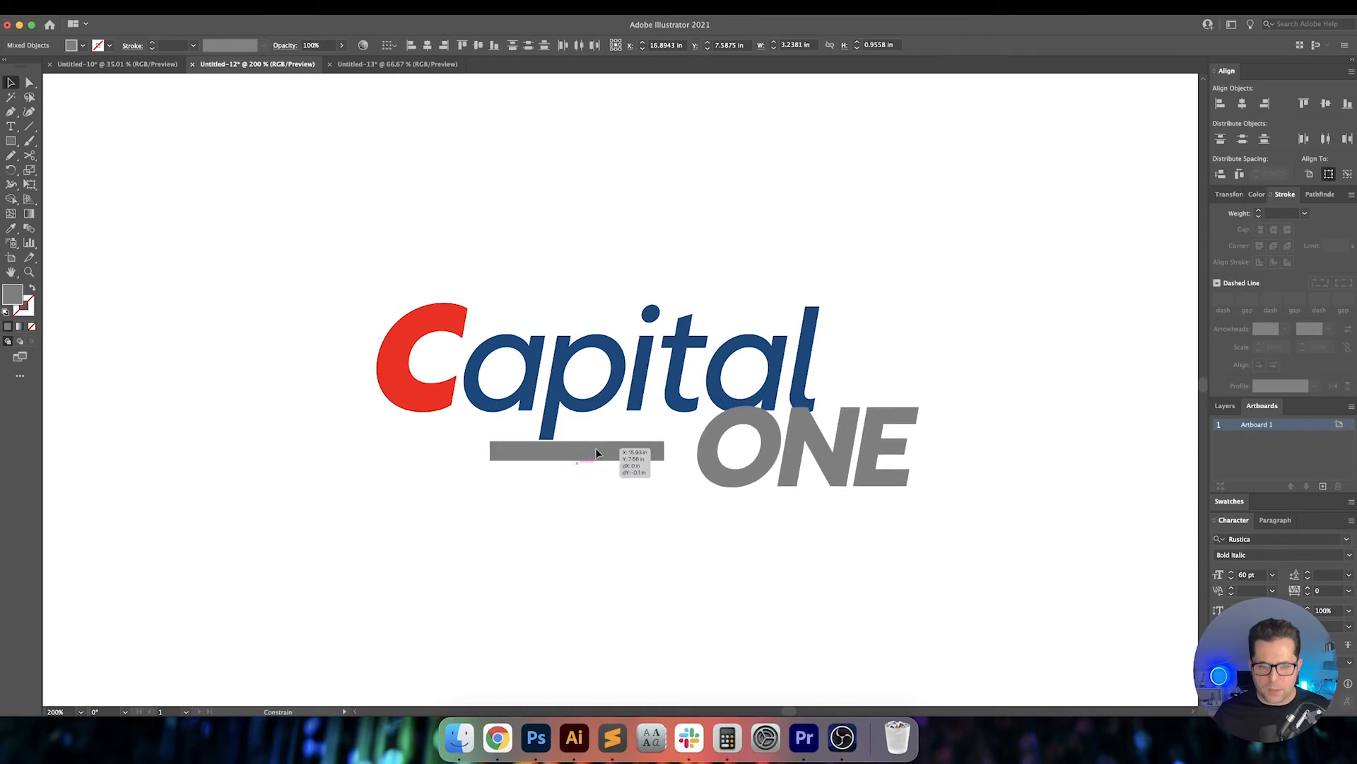
scroll(547, 439, "up", 10)
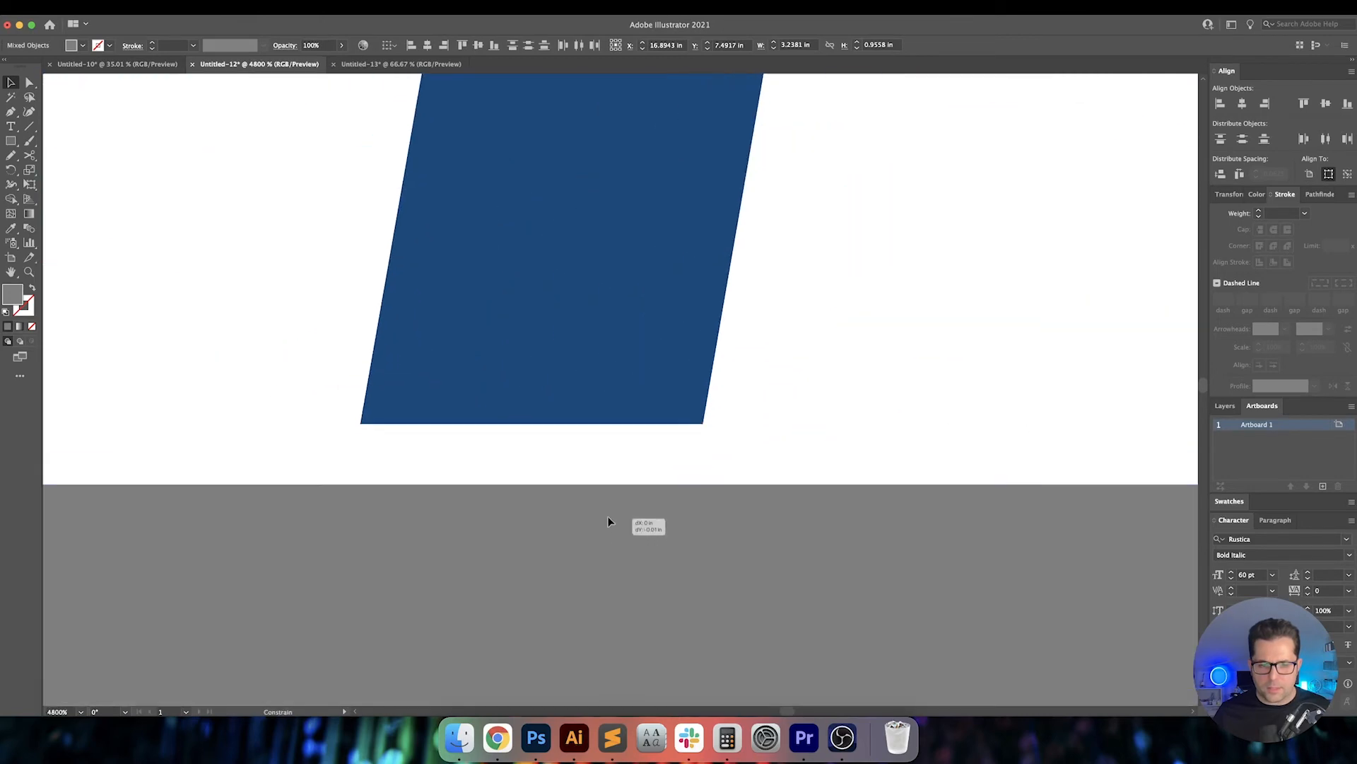
scroll(703, 527, "down", 10)
left_click_drag(843, 581, 435, 518)
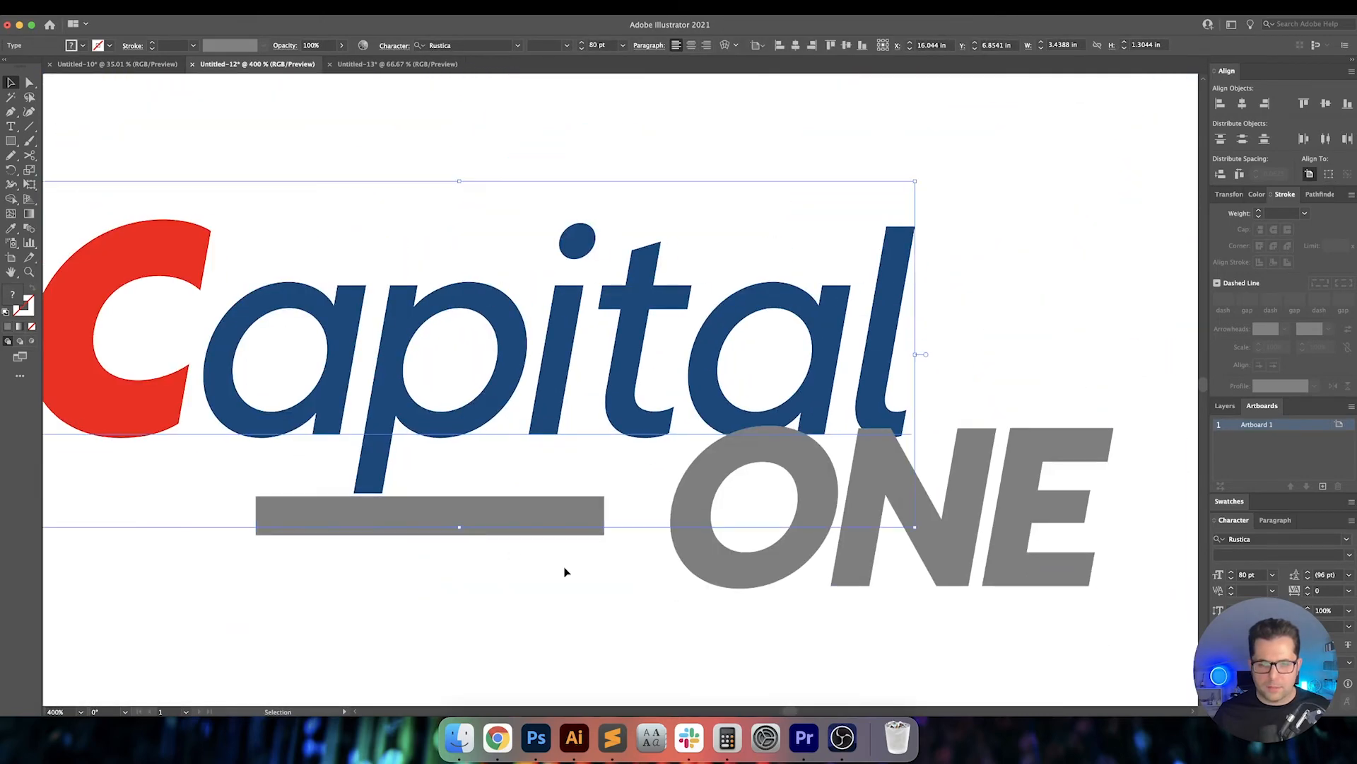
scroll(398, 524, "up", 5)
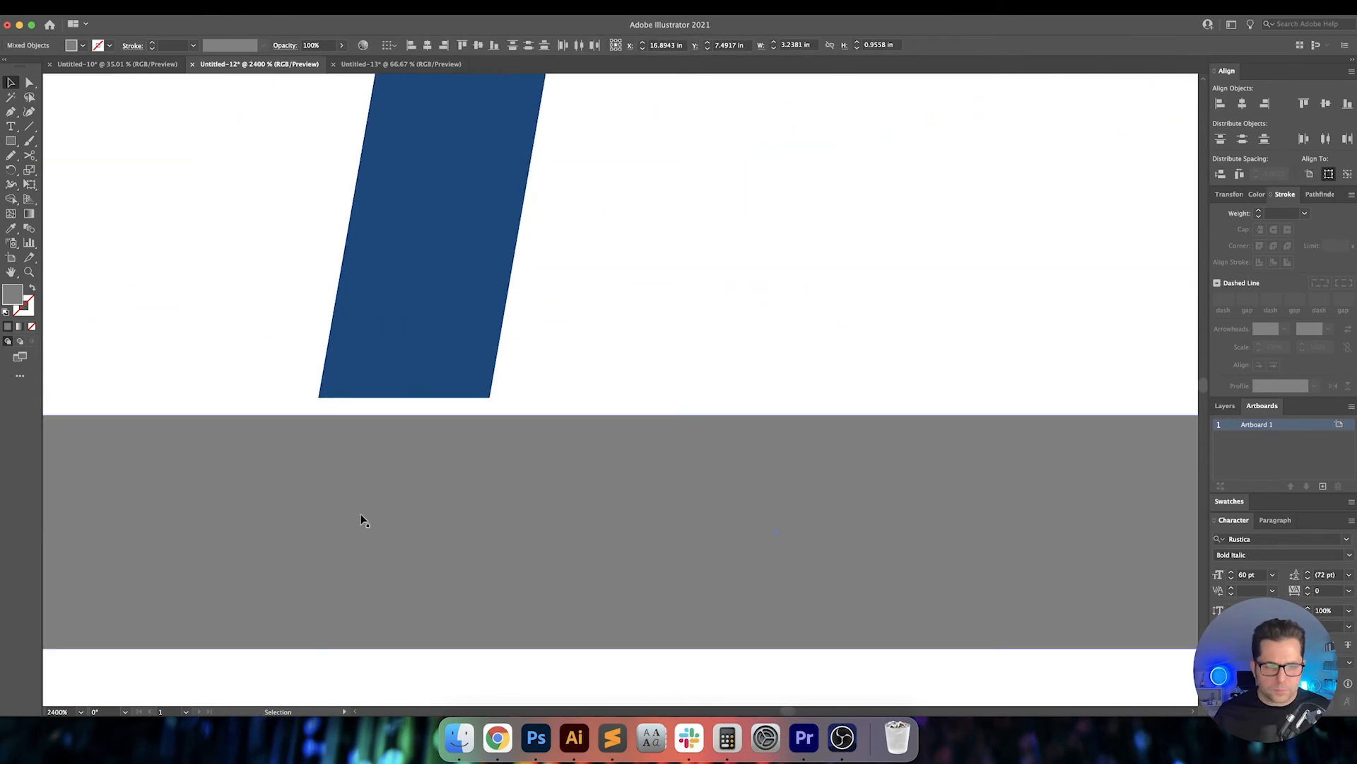
left_click_drag(411, 644, 411, 627)
Offset the grey bar and the word ONE 0.25 in downward from the foot of the letter p.
key("Return")
key("Tab")
type(".25")
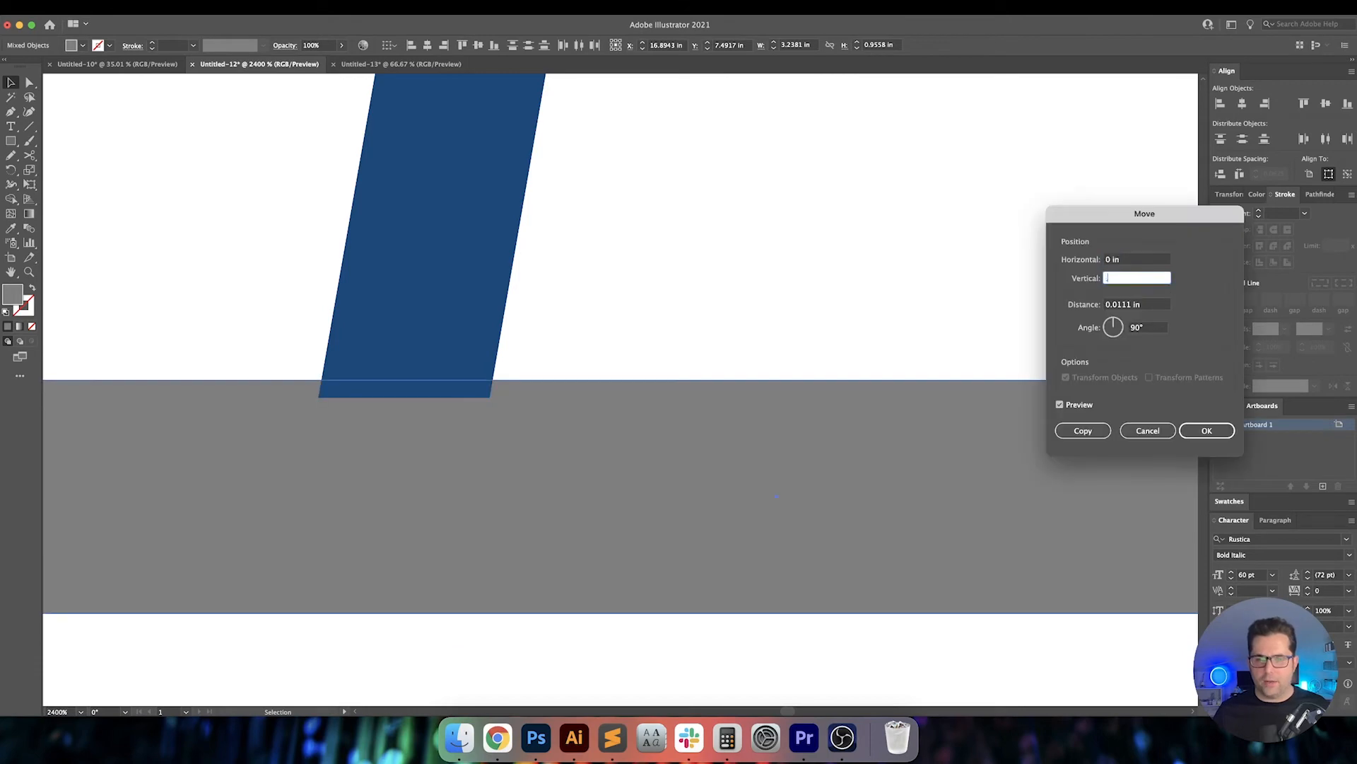
key("Tab")
key("Return")
key("super+minus")
key("super+minus")
key("super+minus")
key("super+minus")
key("super+minus")
key("super+minus")
key("super+minus")
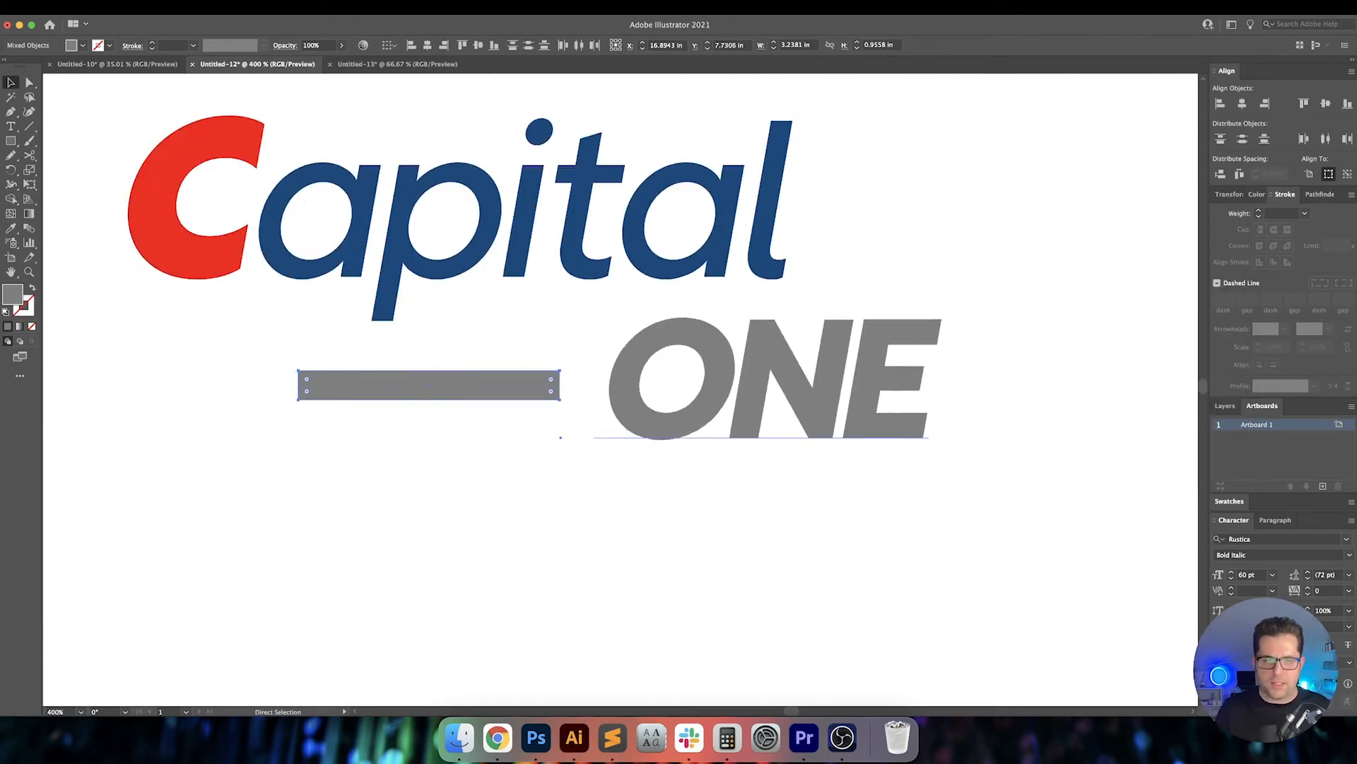
left_click(534, 737)
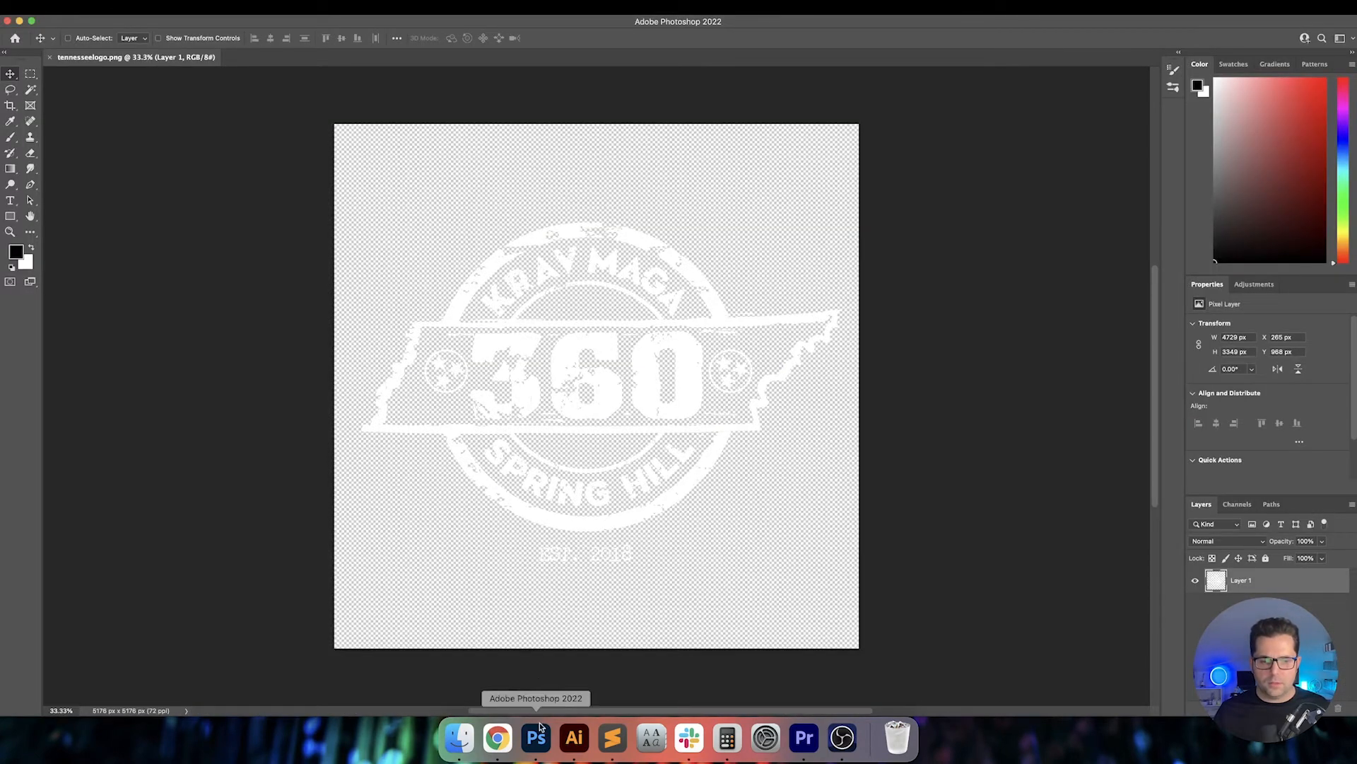
left_click(574, 737)
left_click(582, 542)
left_click_drag(557, 494, 640, 559)
scroll(588, 548, "down", 2)
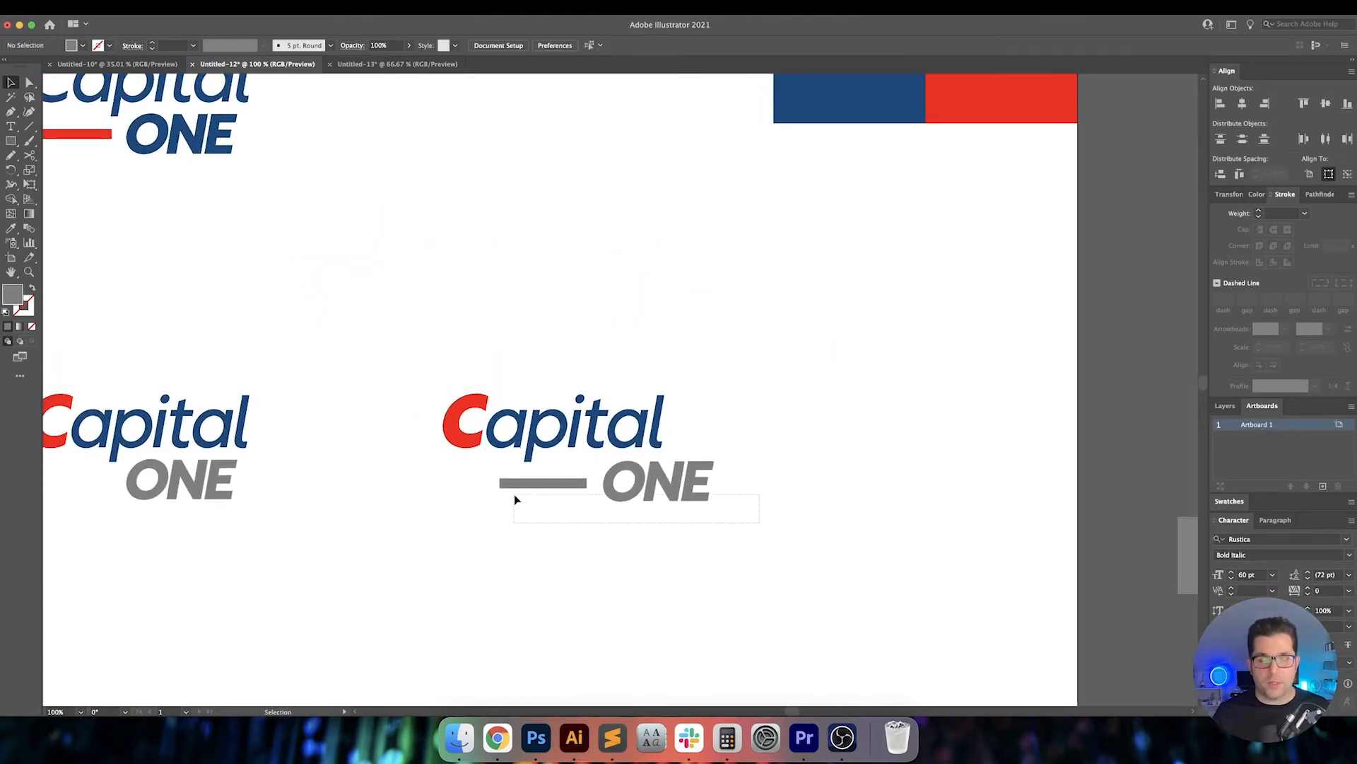
Nudge the grey bar and the word ONE up and down together to settle them slightly closer beneath Capital.
left_click_drag(492, 485, 493, 483)
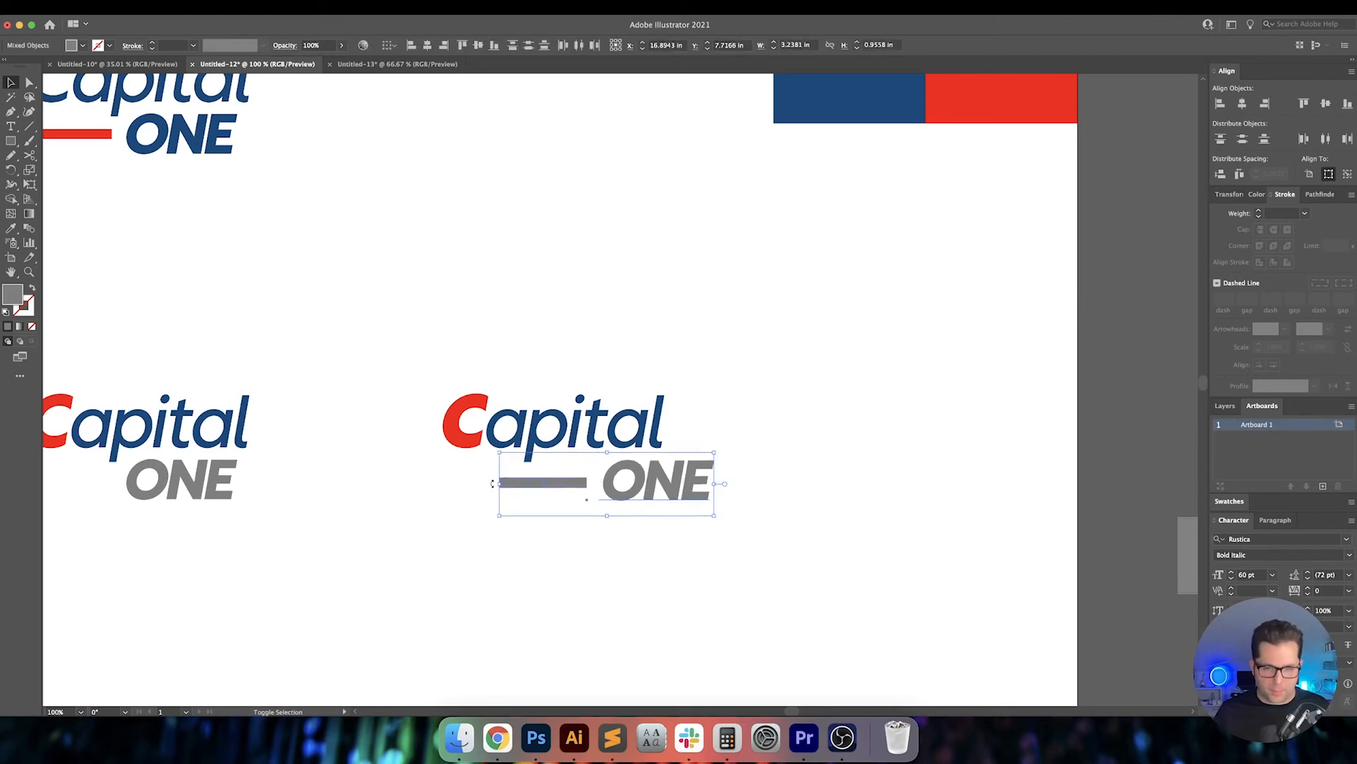
key("shift+Up")
key("Up")
key("Up")
key("Up")
key("Up")
key("Up")
key("Up")
key("Up")
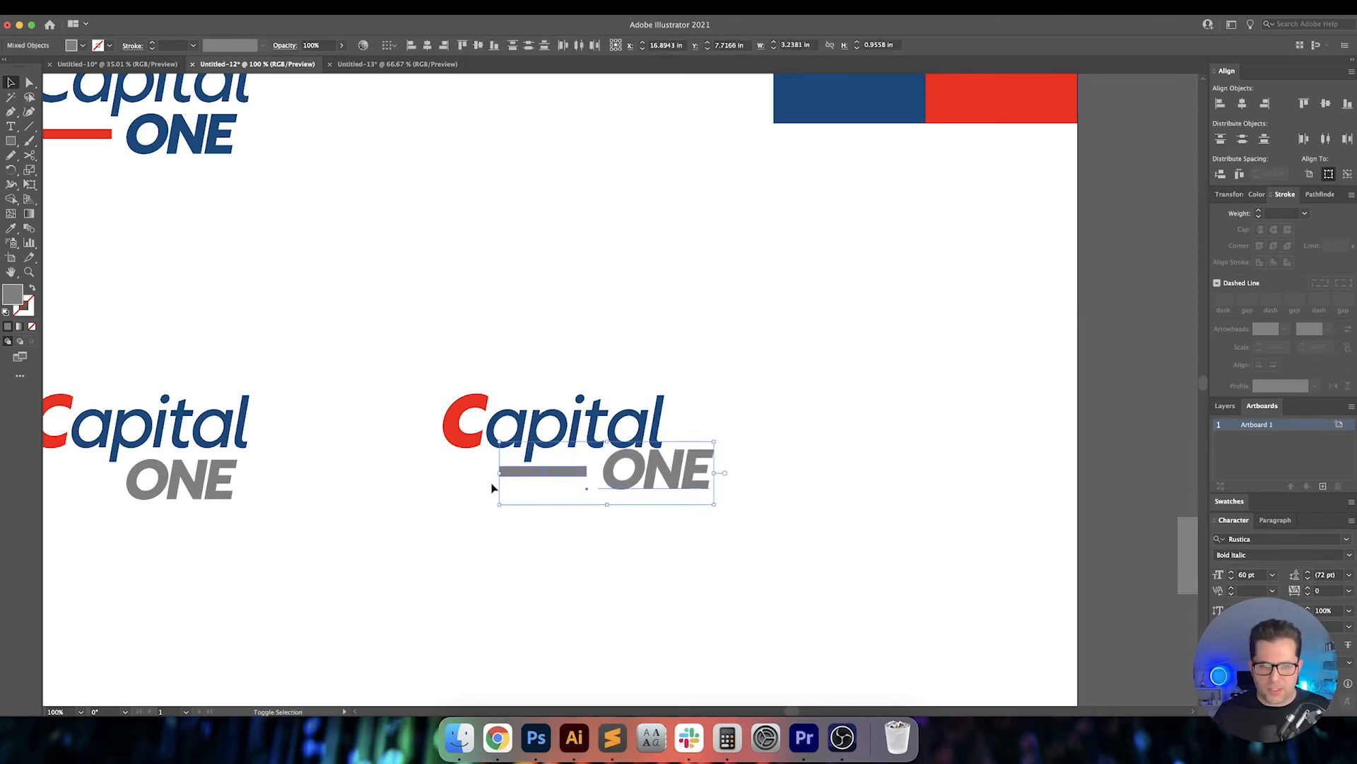
key("Down")
key("Down")
key("Down")
key("Down")
key("Down")
key("Down")
key("Down")
key("Down")
key("Down")
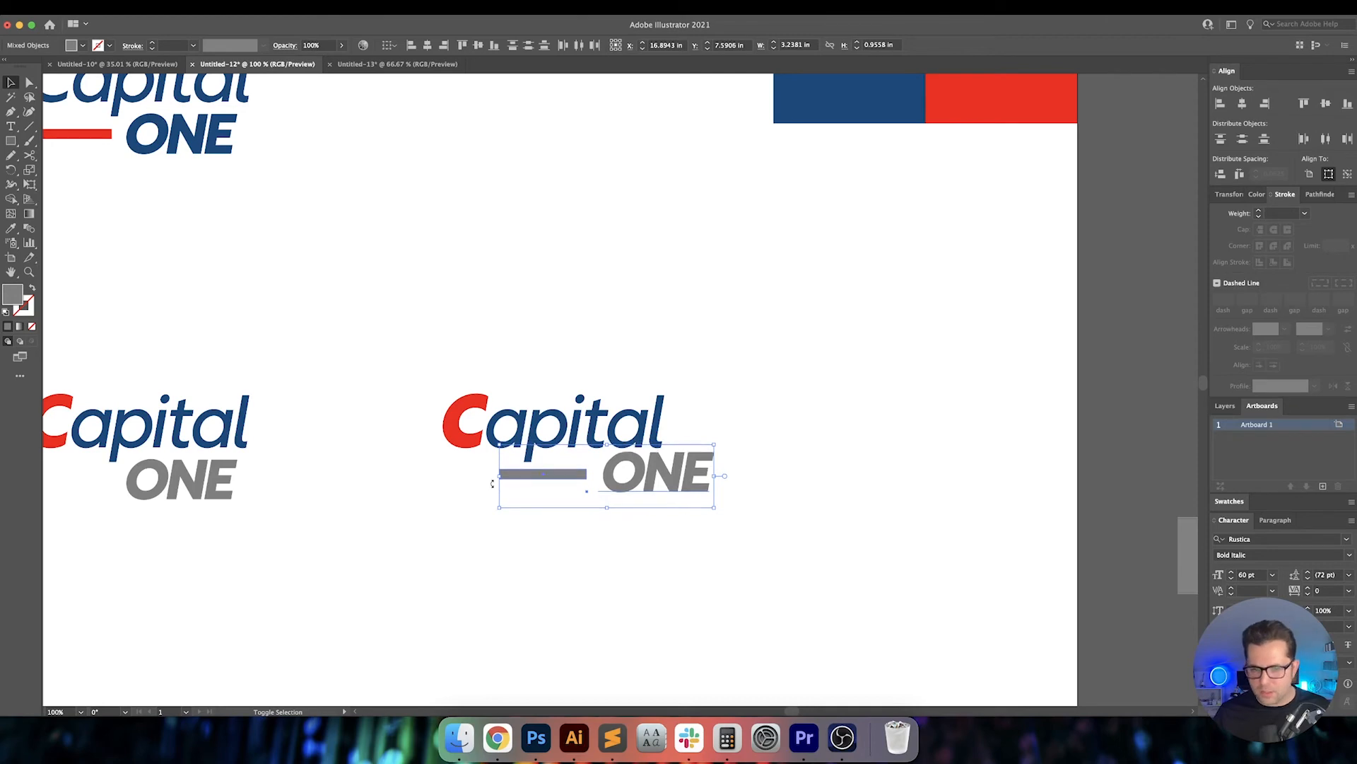
key("Down")
key("Down")
key("Down")
key("Down")
left_click(742, 431)
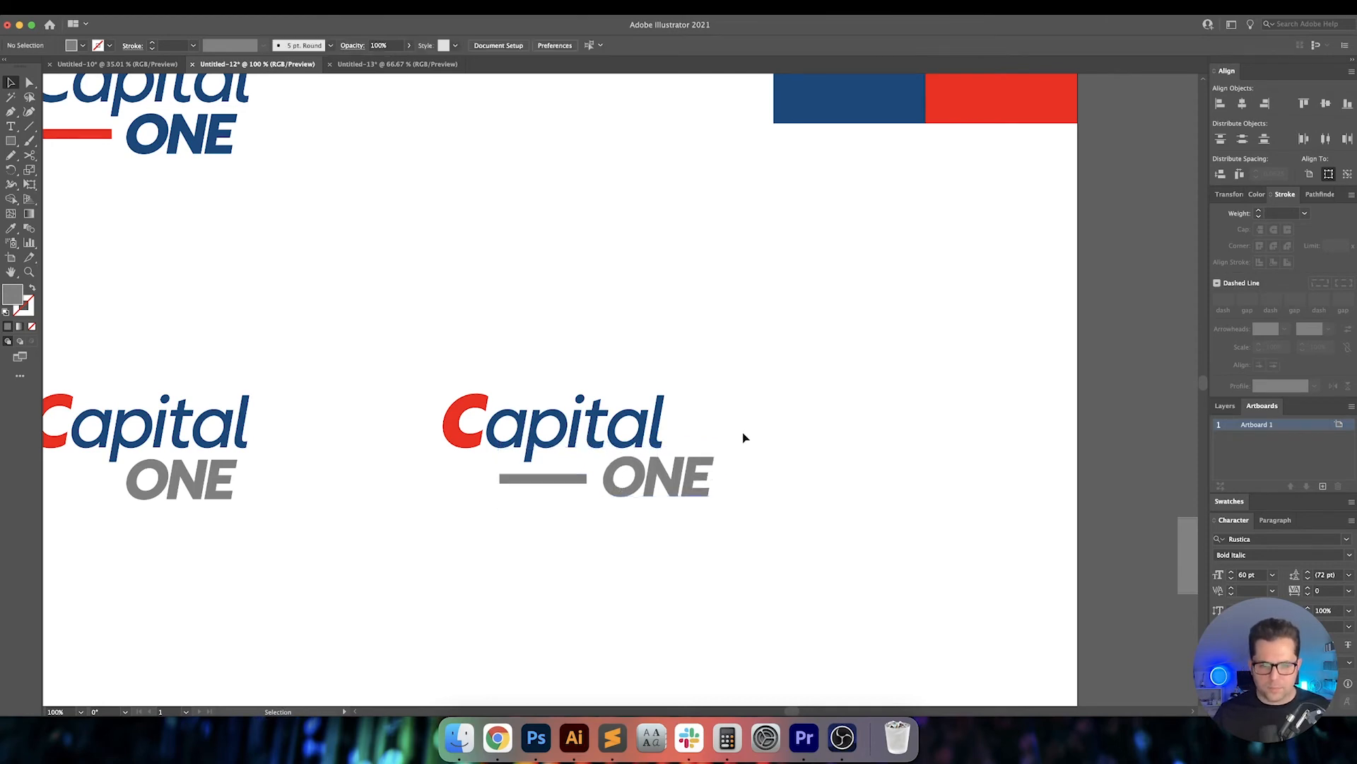
Stack the two logos with the red C and grey ONE beneath the blue italic logo in the second column.
key("ctrl+minus")
left_click_drag(834, 479, 937, 485)
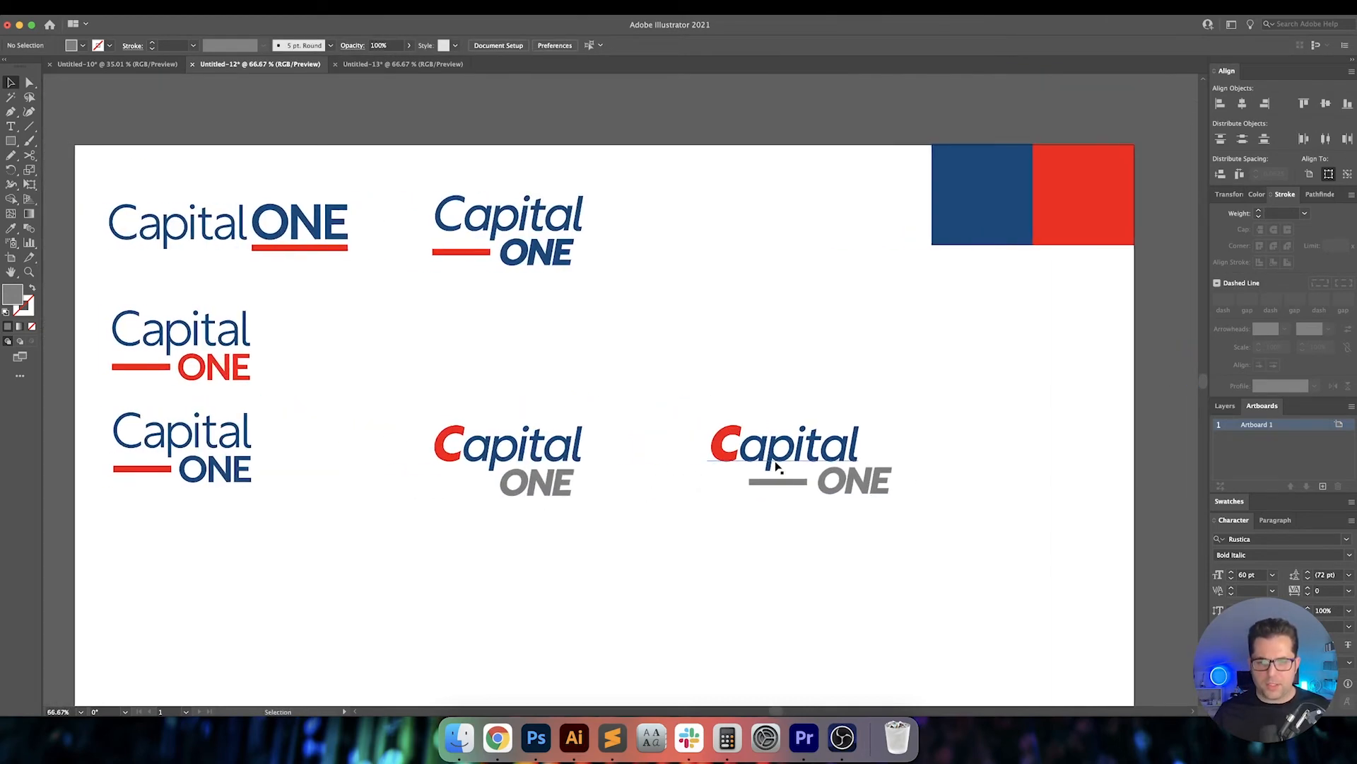
left_click_drag(778, 464, 804, 467)
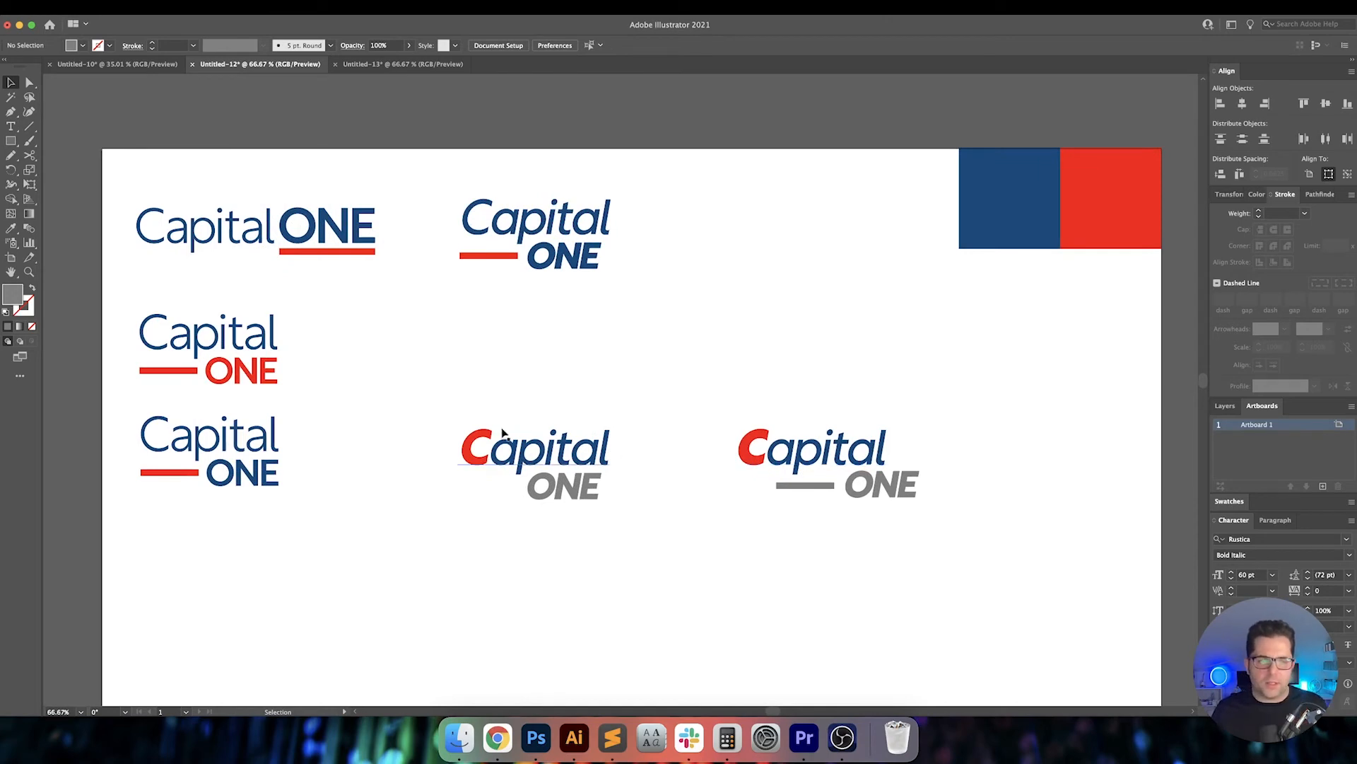
left_click_drag(449, 400, 570, 387)
left_click_drag(722, 384, 609, 484)
left_click(744, 563)
key("space")
left_click_drag(744, 563, 760, 488)
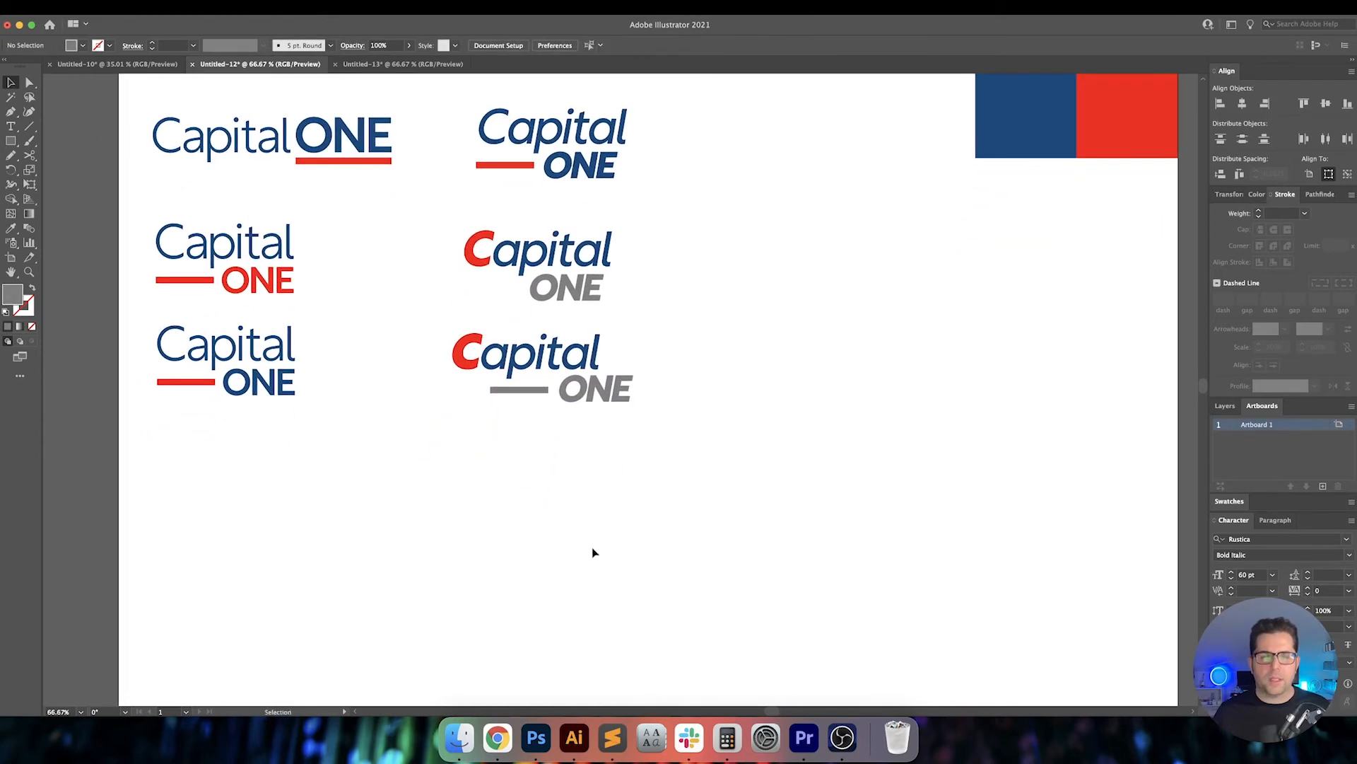
Add the text CAPITAL in capitals in the empty area below the second column of logos.
key("t")
left_click(448, 543)
type("CAPITAL")
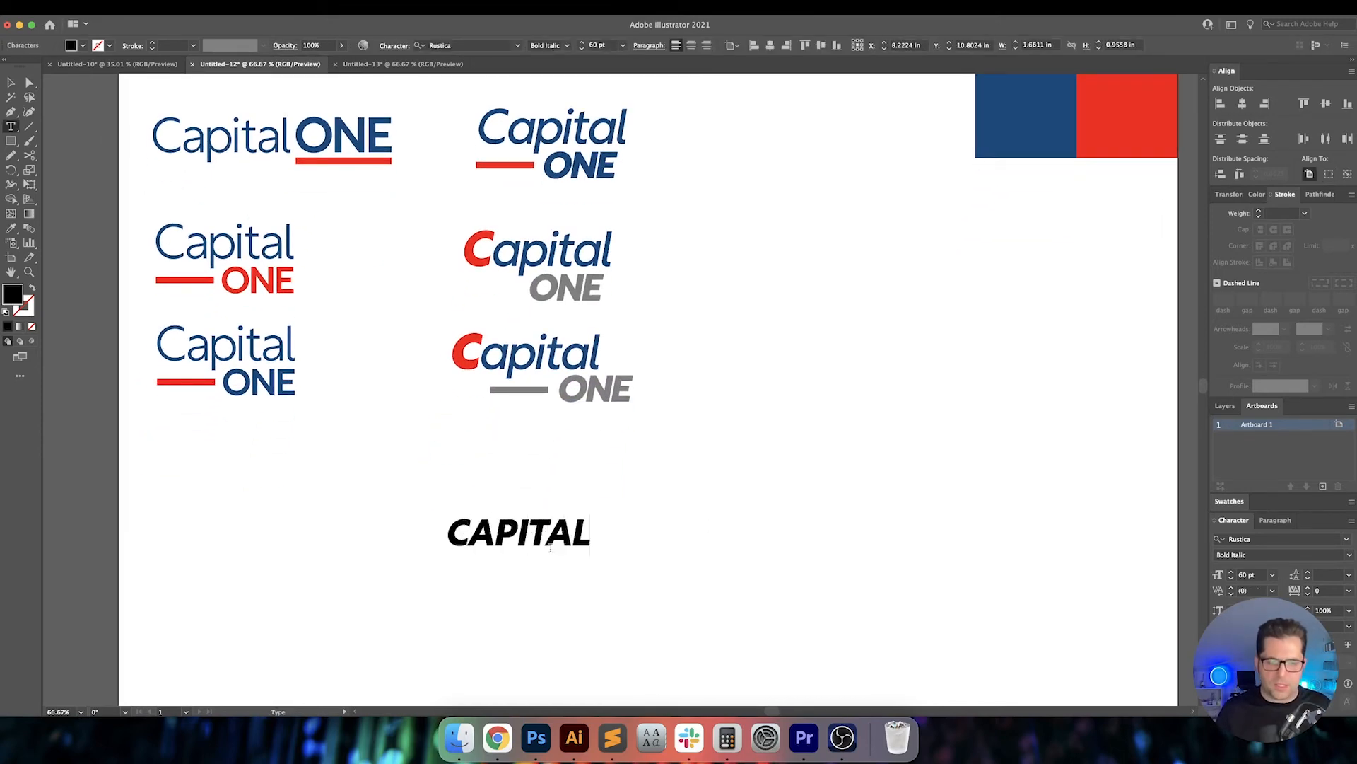
key("Escape")
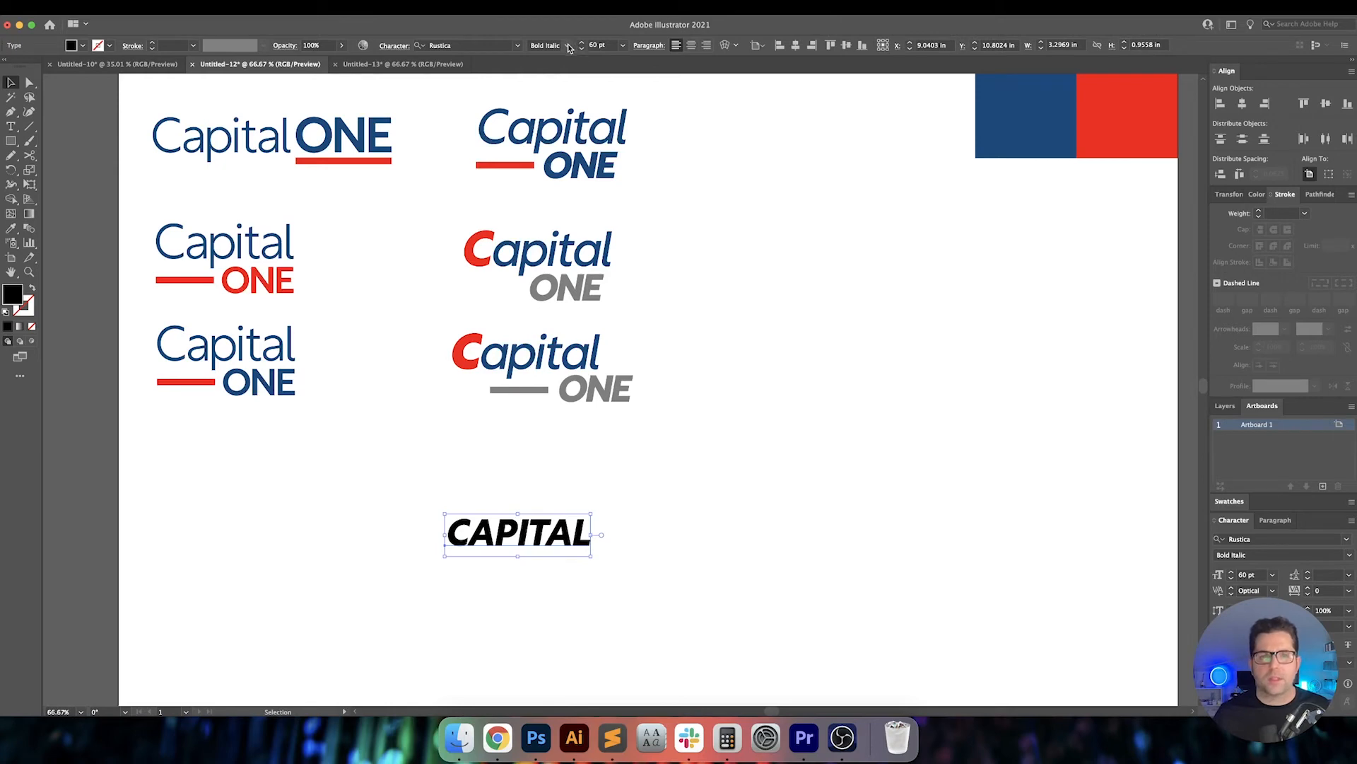
Set the new CAPITAL text to the Thin font style and open it for editing.
left_click(568, 46)
left_click(567, 60)
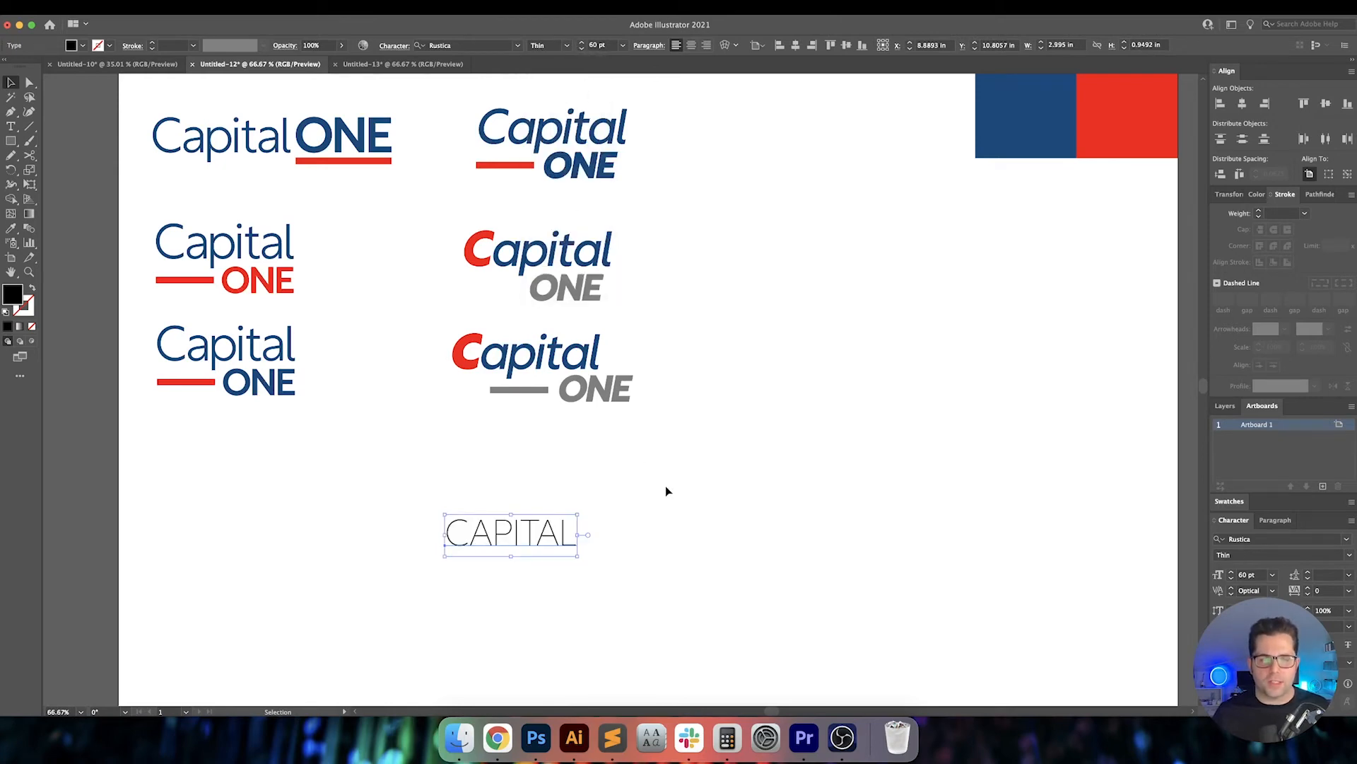
double_click(524, 541)
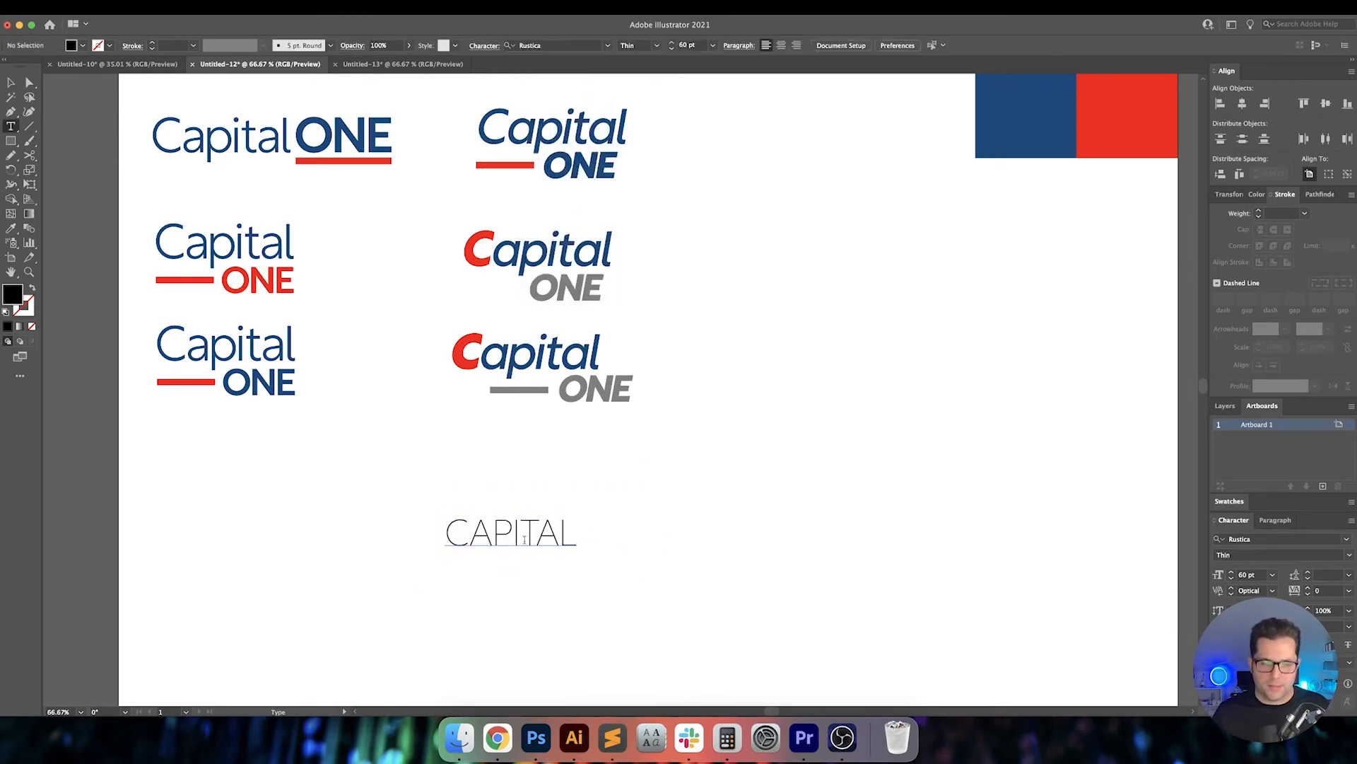
Add ONE directly after CAPITAL in the thin all-caps text and set only the word ONE in Bold.
type("ONE")
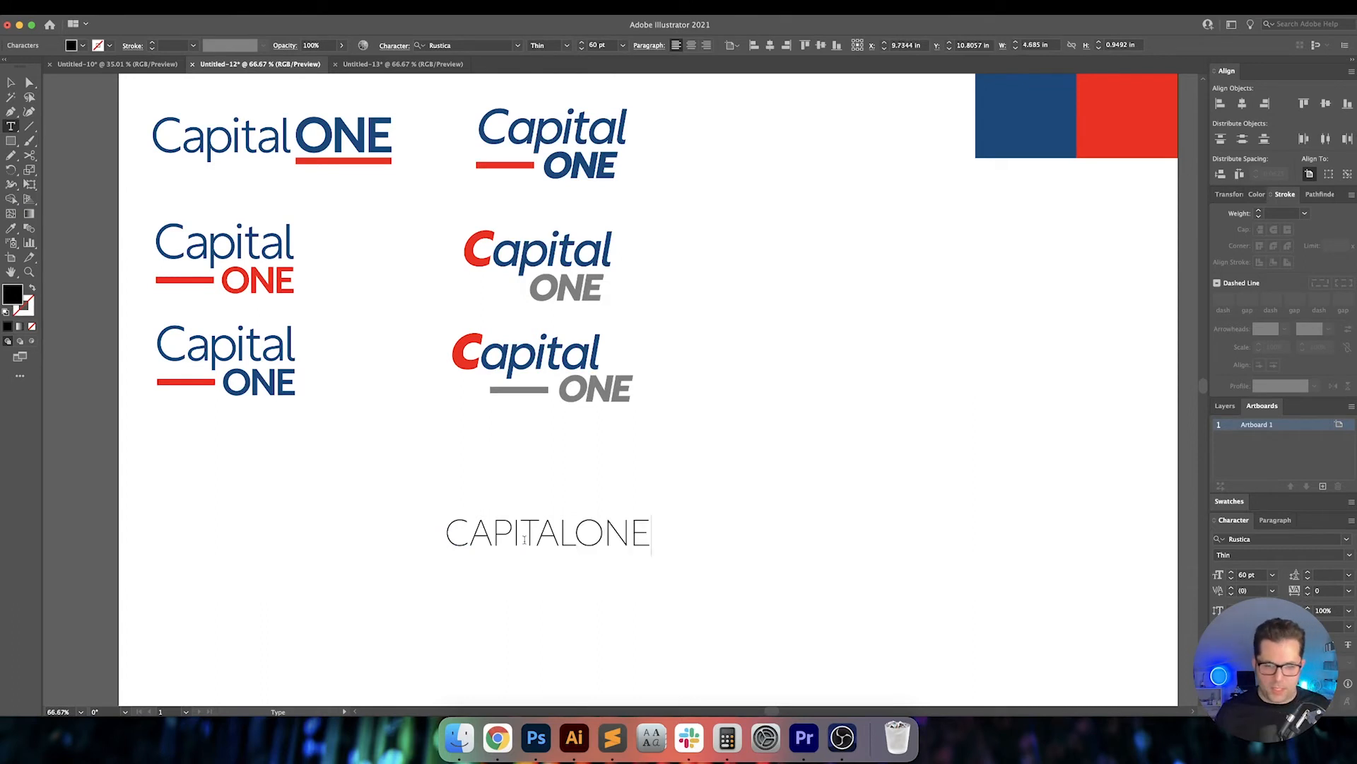
key("shift+Left")
key("shift+Left")
key("shift+Left")
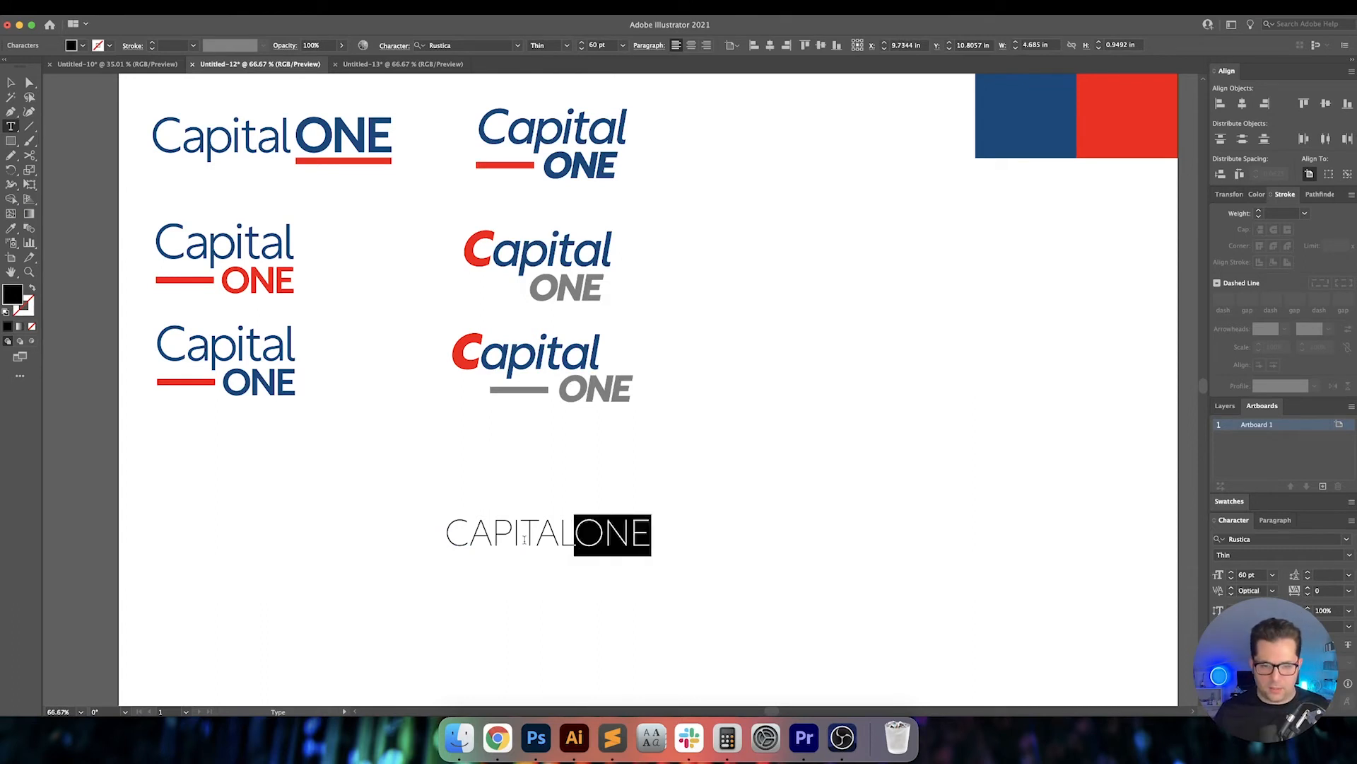
left_click(567, 46)
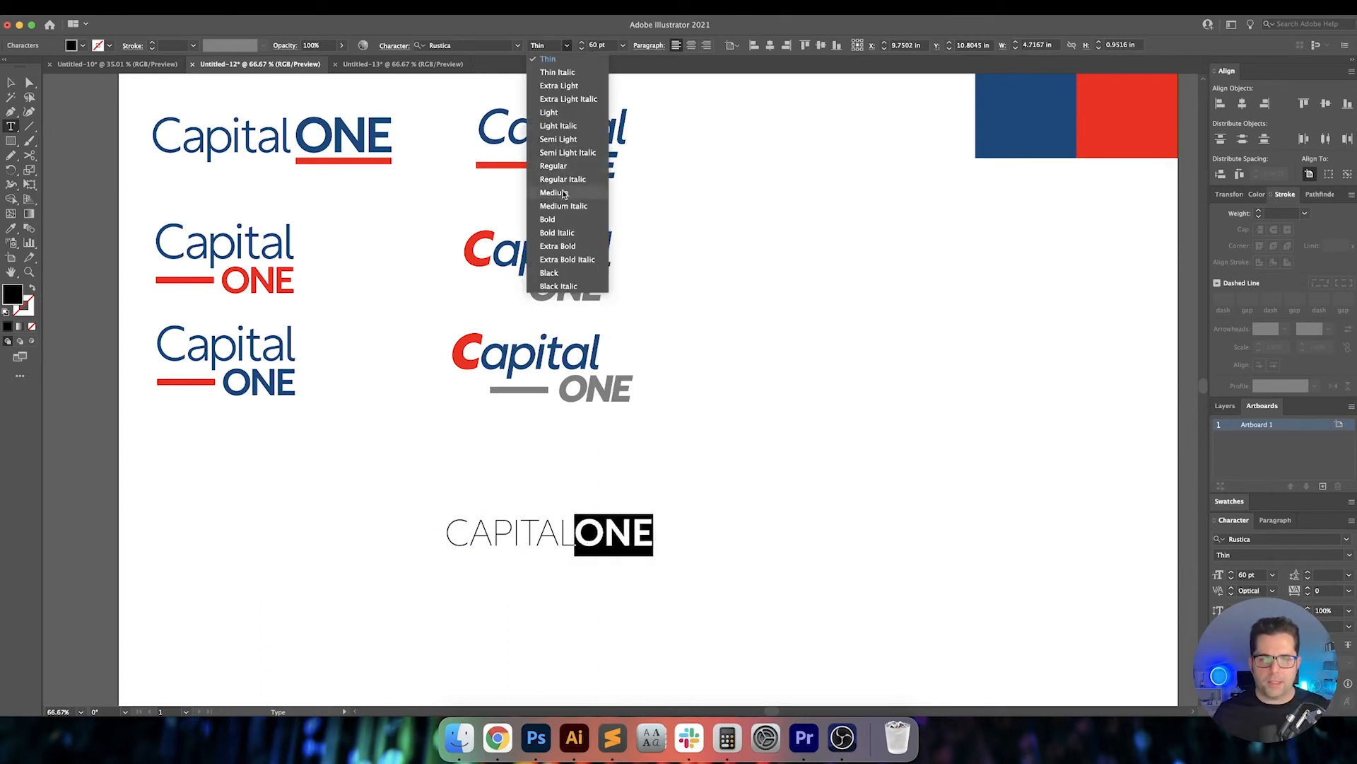
left_click(562, 225)
key("Escape")
left_click(846, 472)
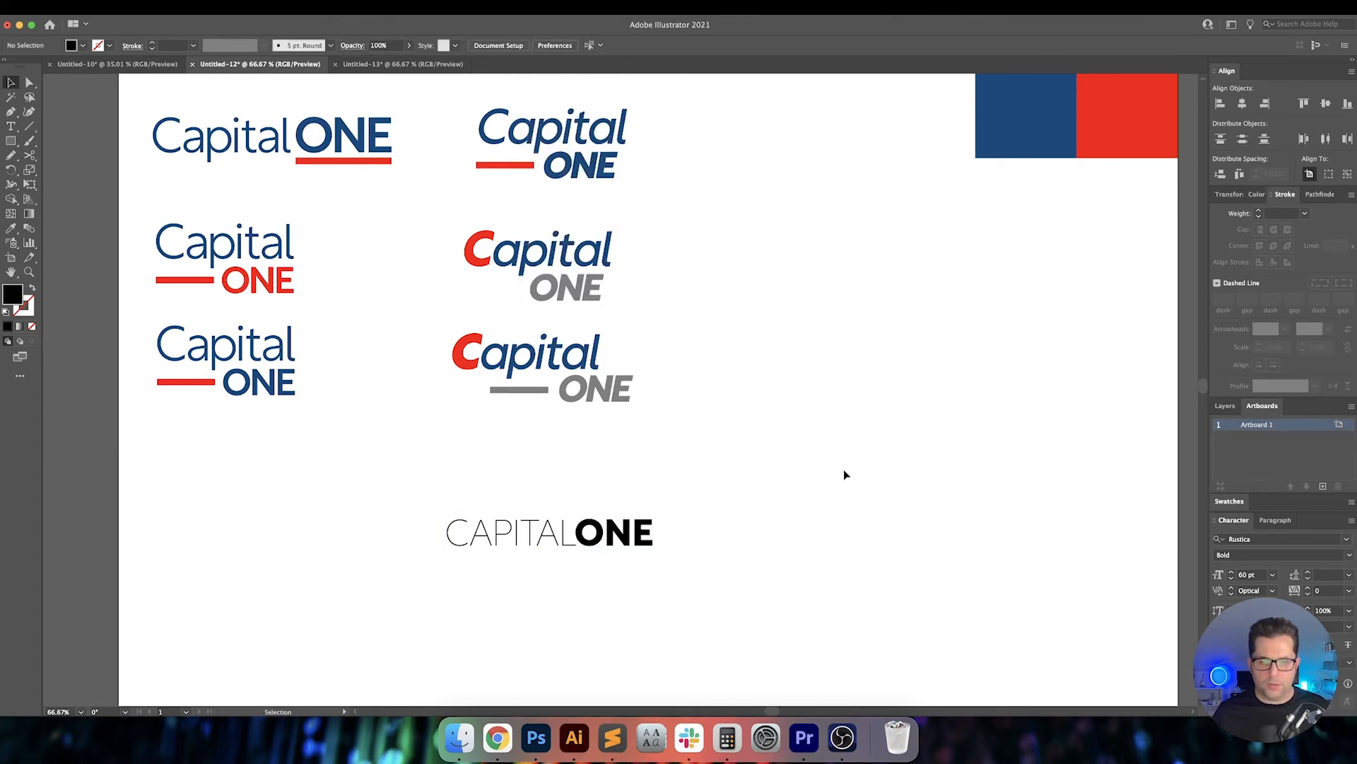
Lower the all-caps text on the artboard and colour the word CAPITAL with the blue sampled from the Capital logo above.
left_click_drag(843, 465, 831, 337)
left_click_drag(672, 435, 706, 452)
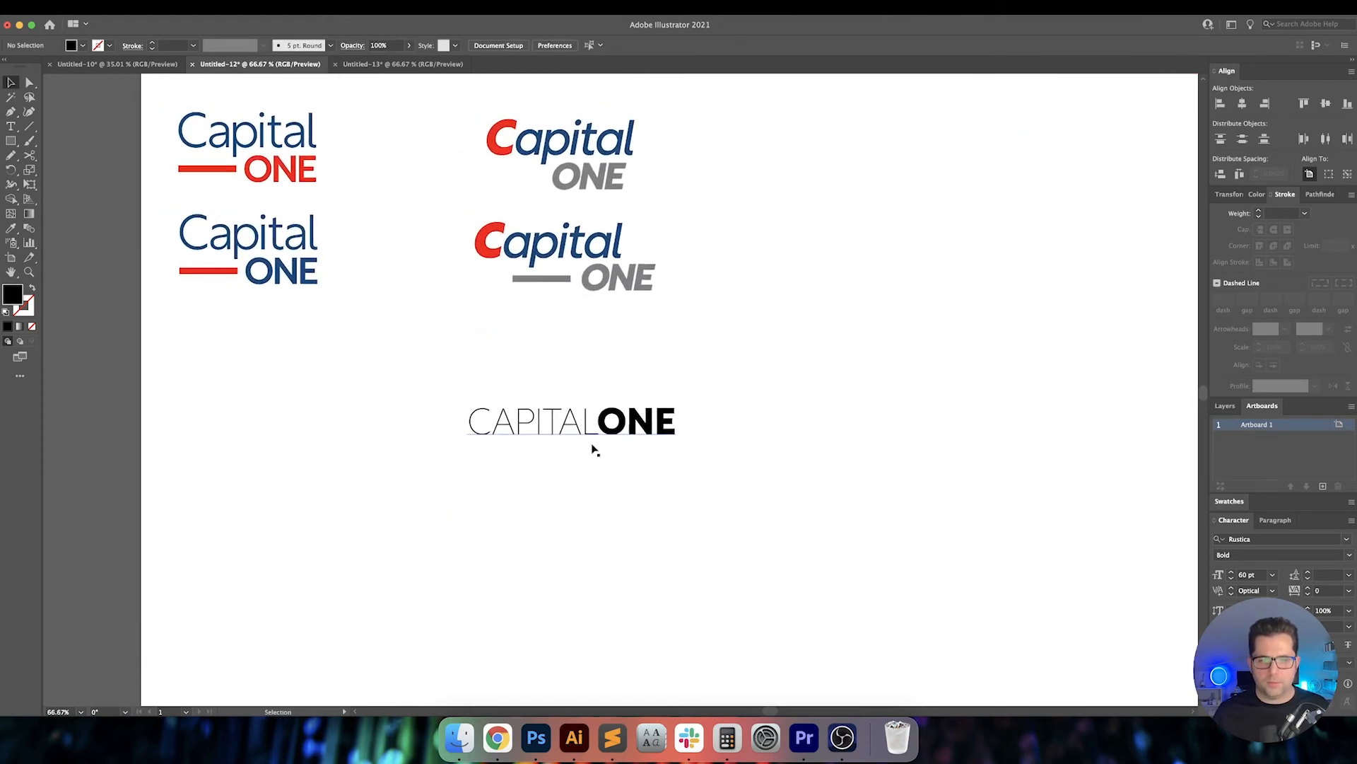
left_click_drag(603, 432, 466, 519)
left_click(706, 460)
key("t")
left_click(11, 228)
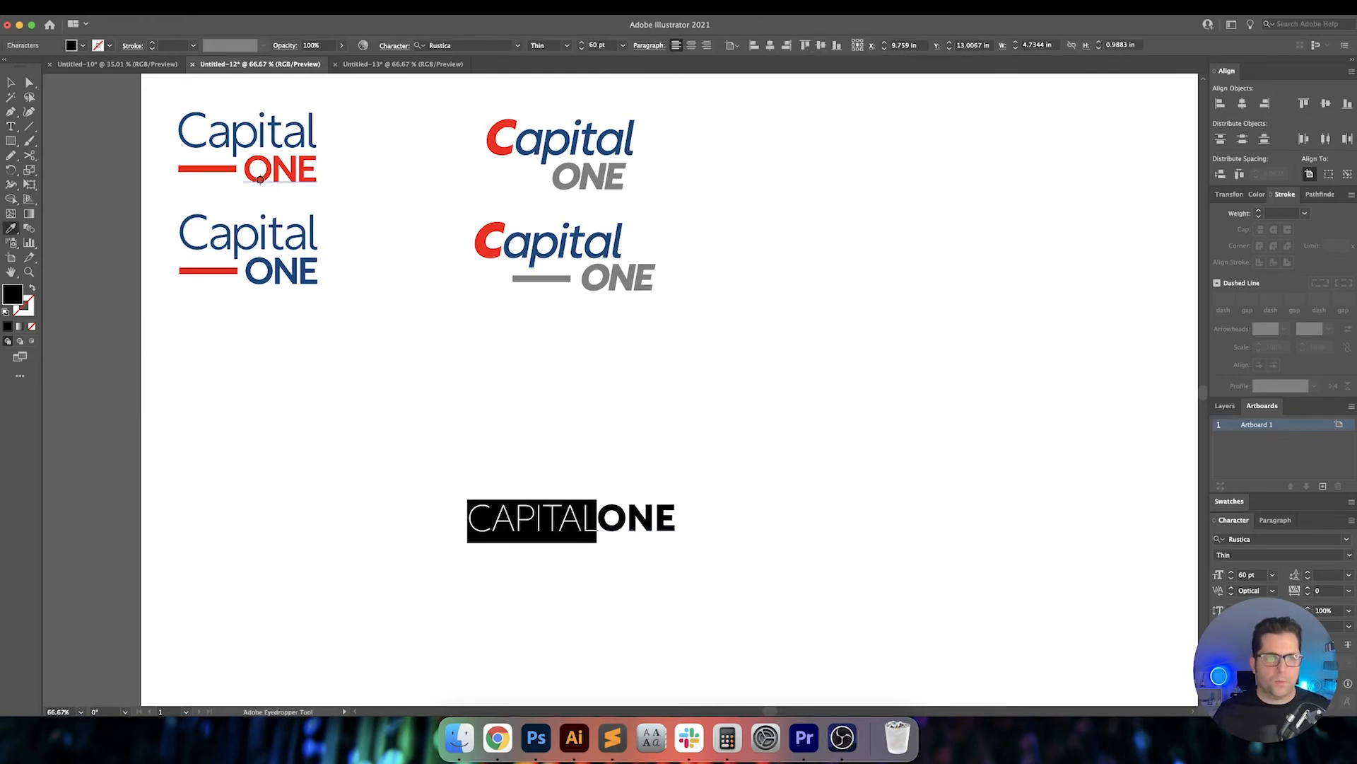
left_click(255, 134)
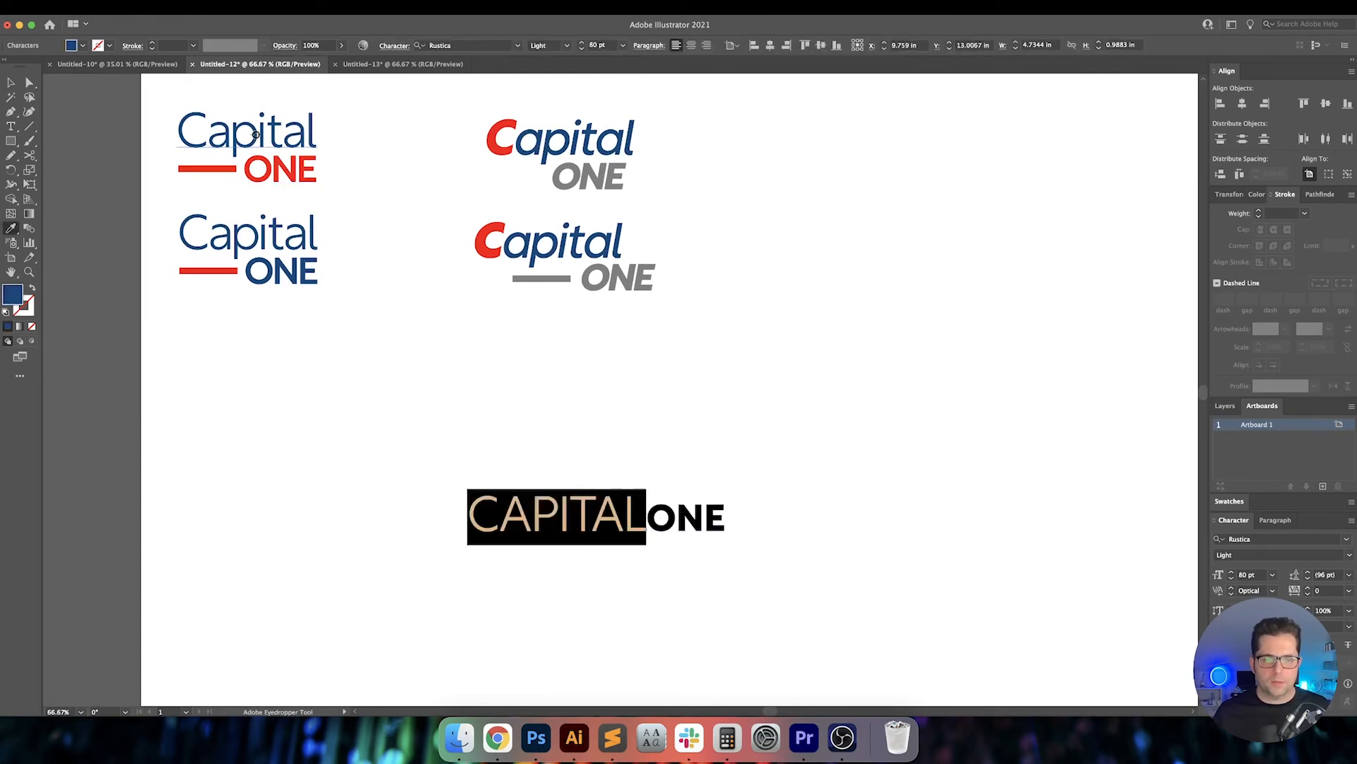
key("v")
left_click(761, 410)
key("t")
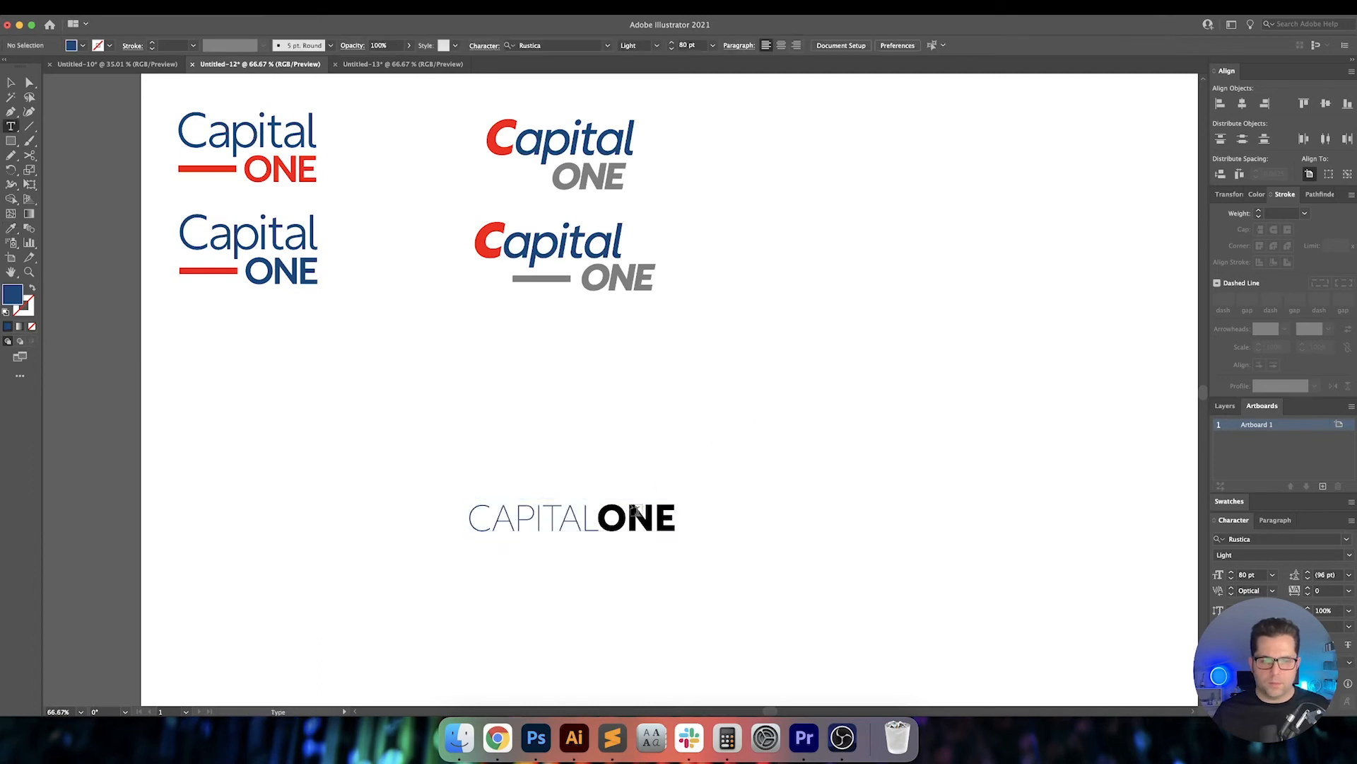
left_click_drag(598, 519, 677, 518)
left_click(11, 228)
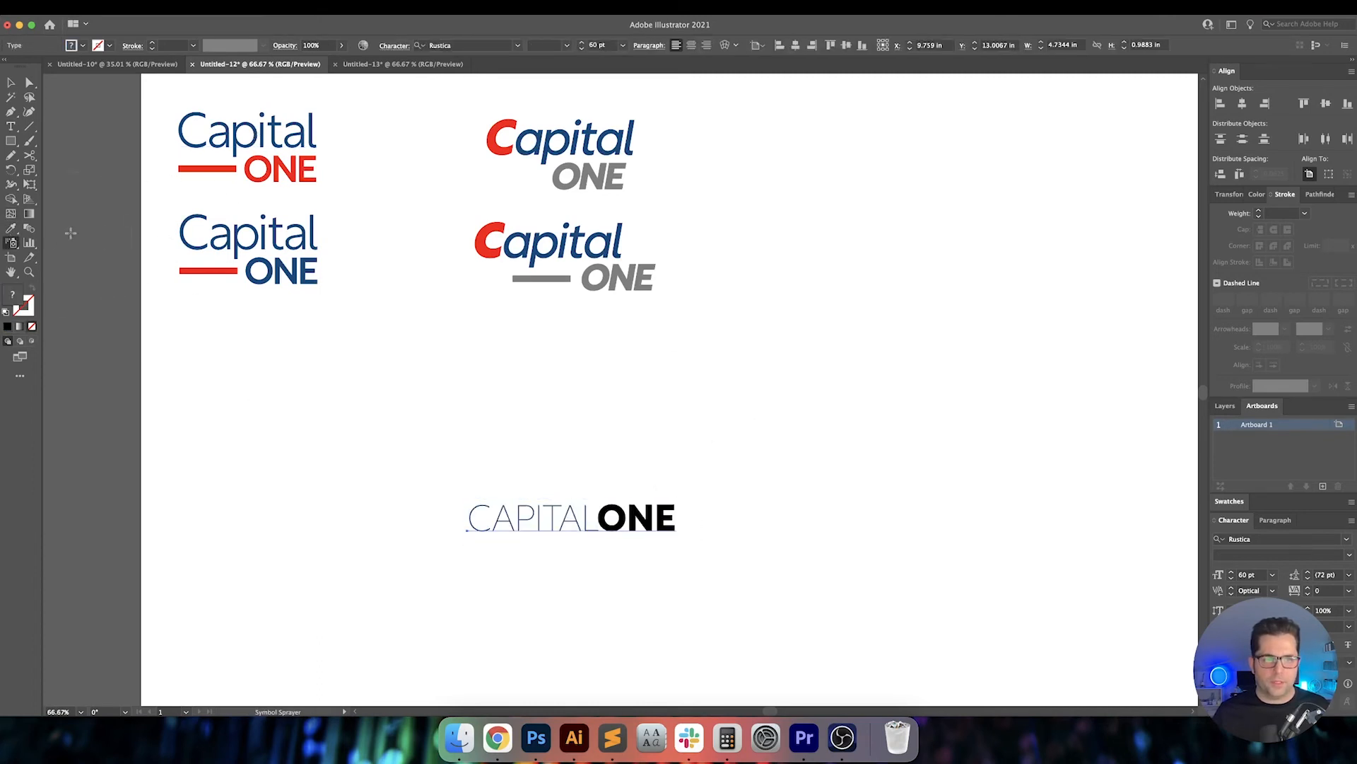
left_click(213, 270)
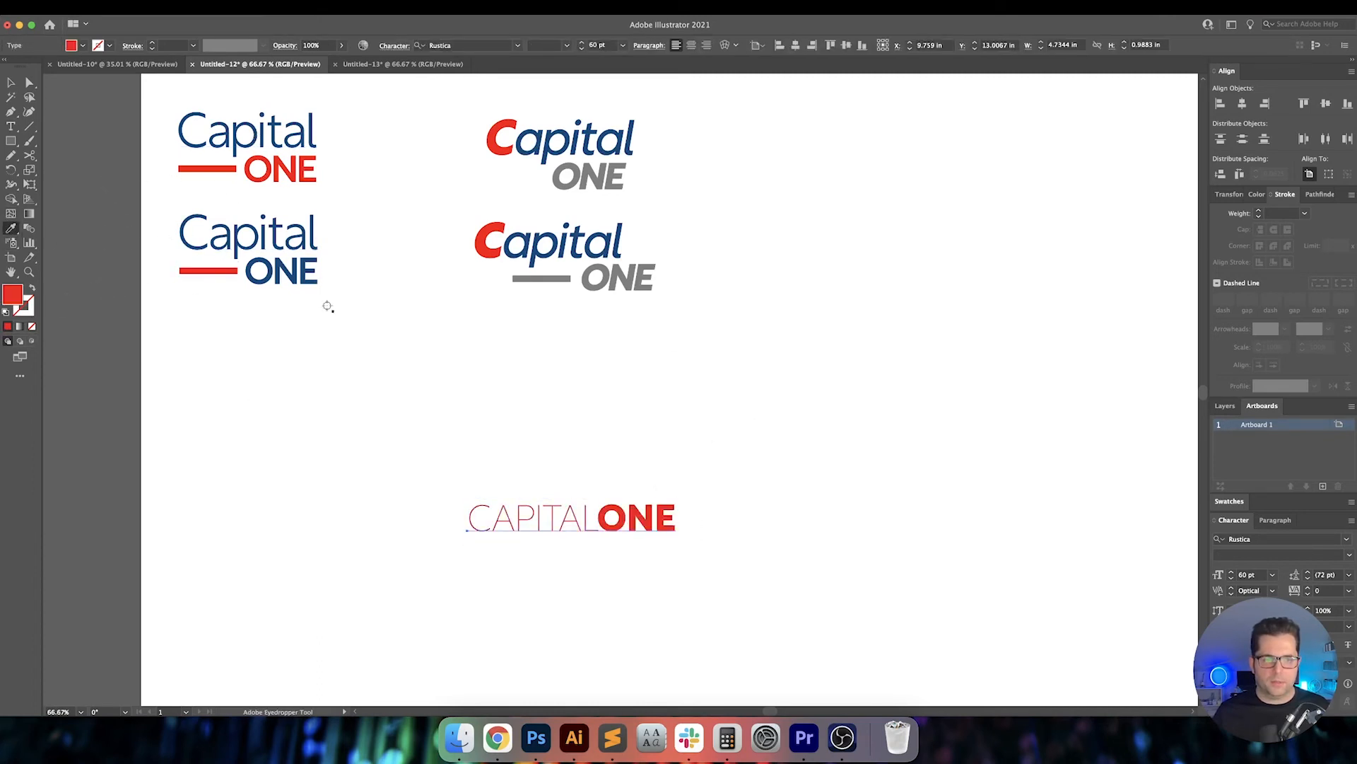
key("super+z")
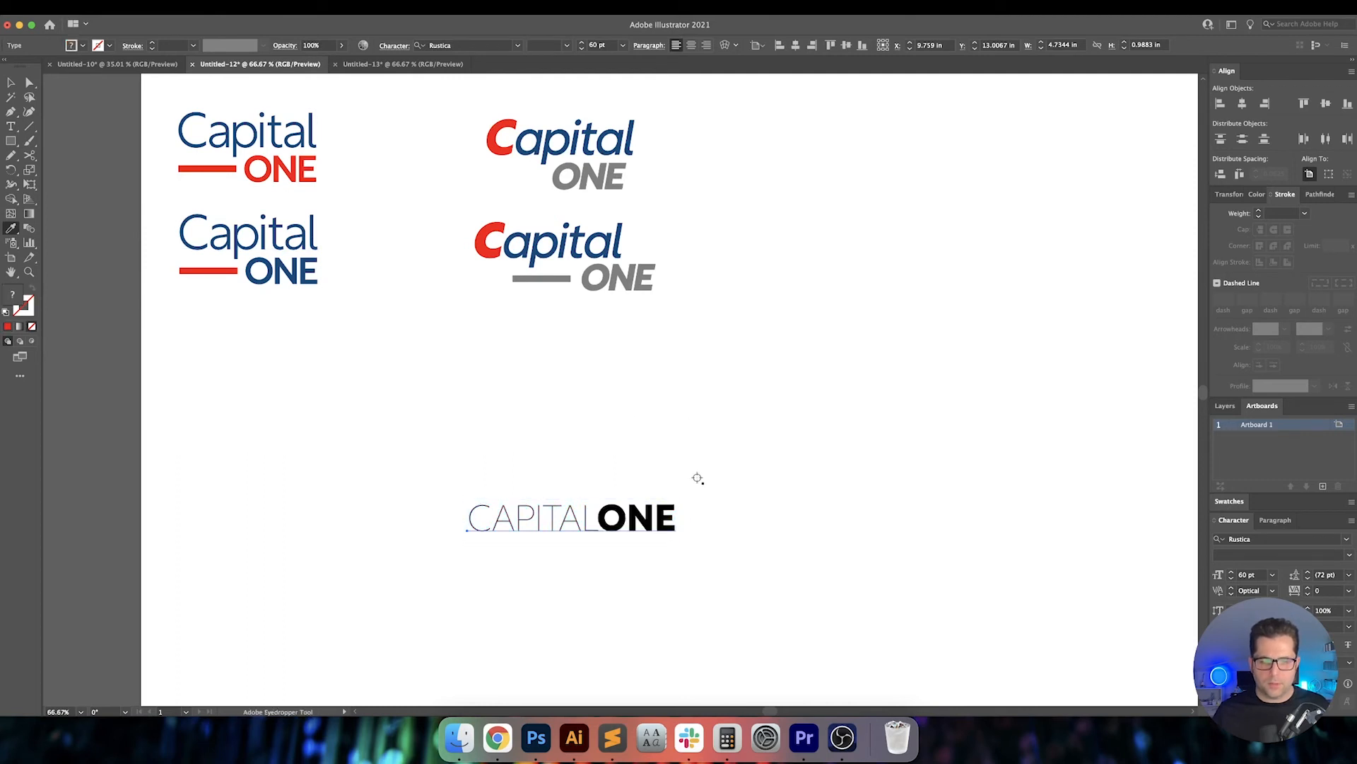
Colour only the word ONE in the all-caps logo with the red sampled from the first-column logo.
key("t")
double_click(597, 517)
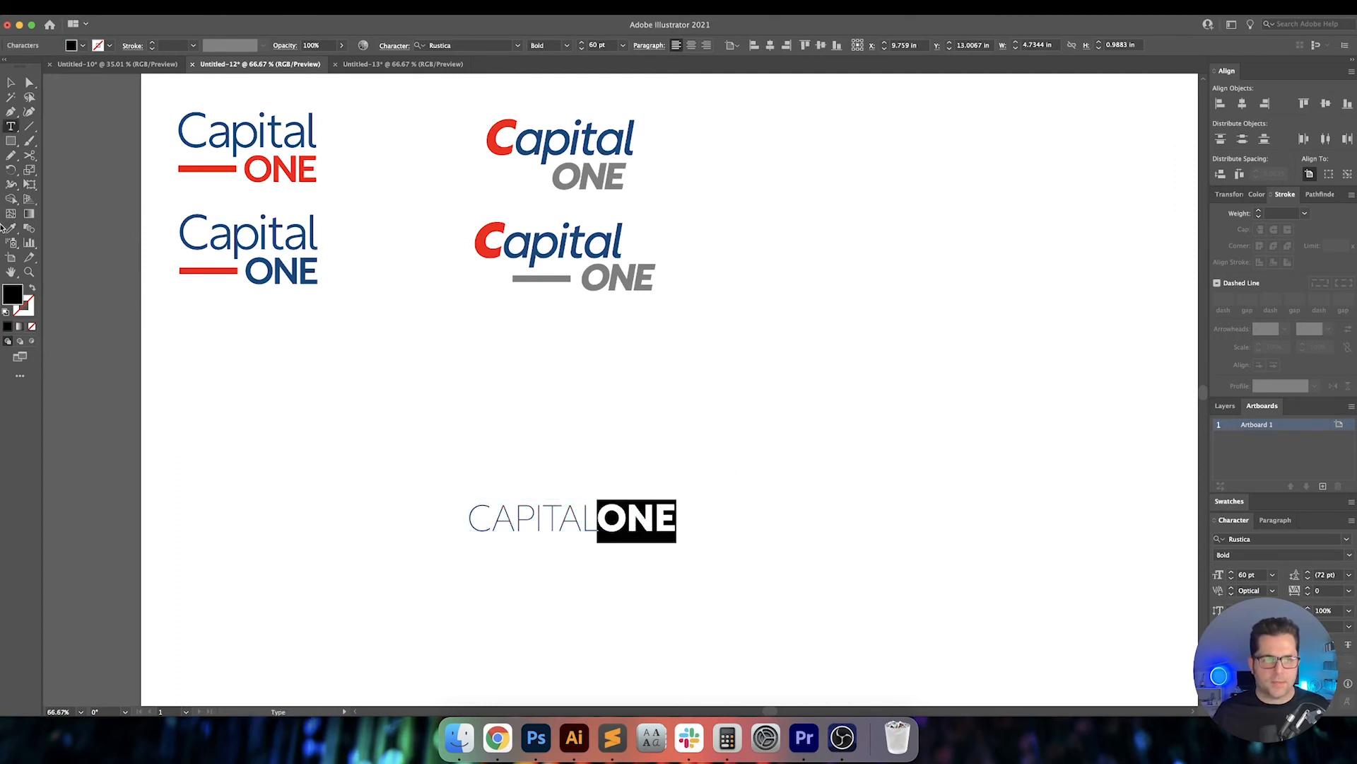
key("i")
left_click(252, 168)
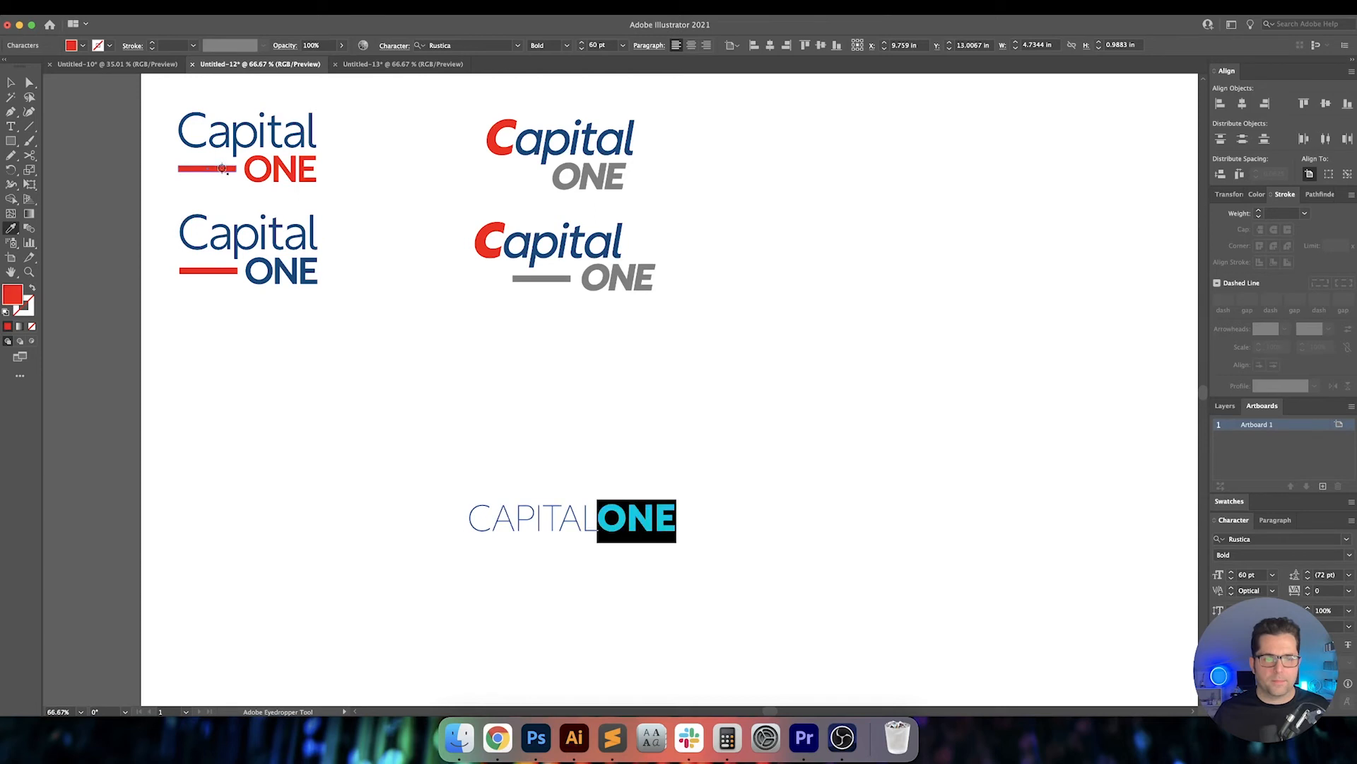
key("v")
left_click(754, 445)
scroll(716, 428, "down", 3)
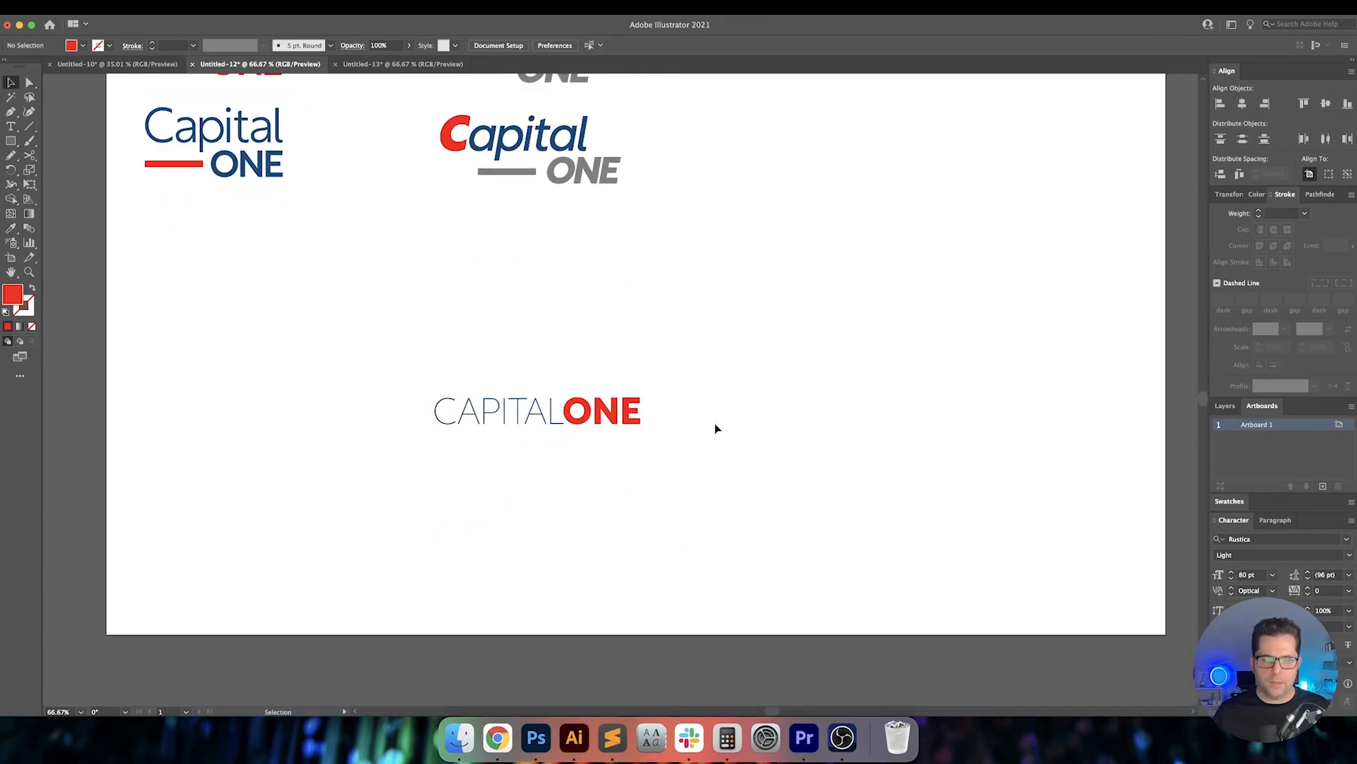
Increase the letter tracking of the whole CAPITALONE text to 50.
left_click(576, 422)
key("super+equal")
key("super+equal")
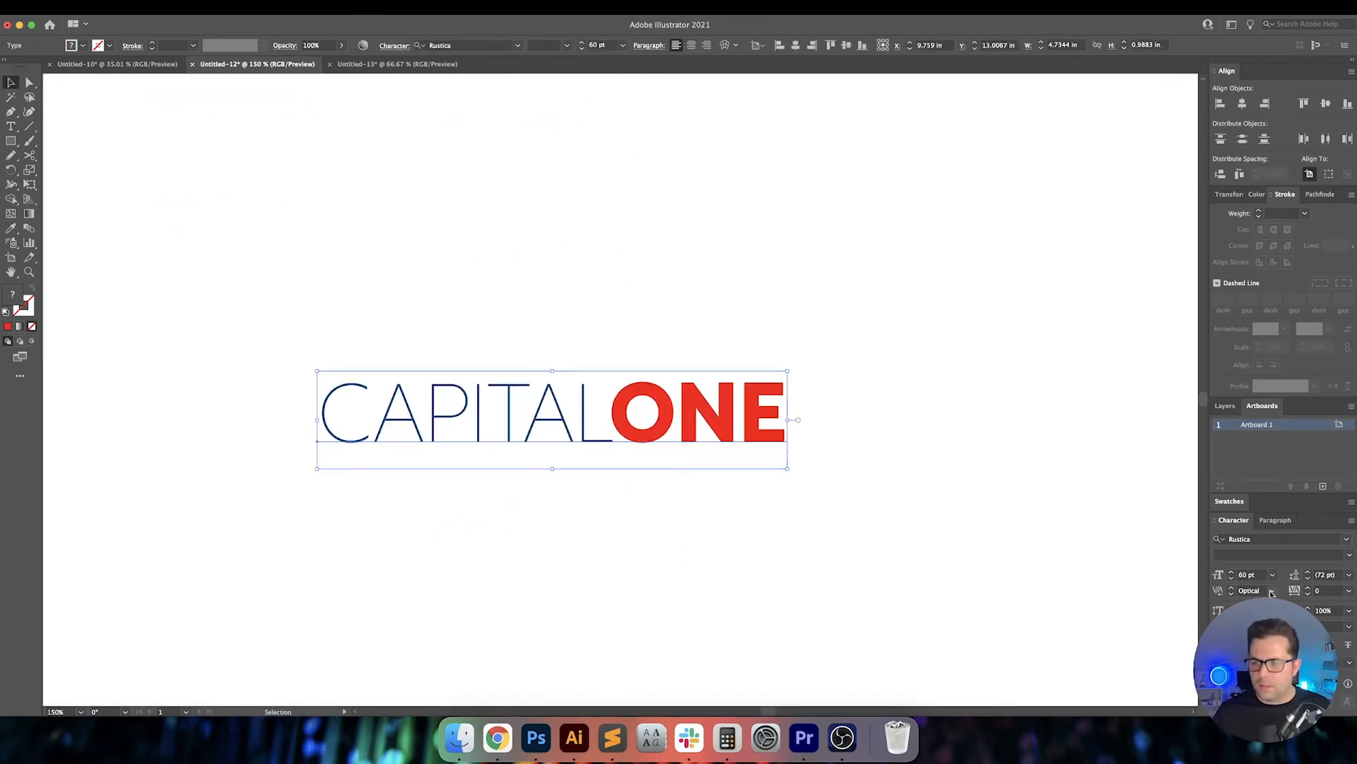
key("Up")
key("Up")
key("Up")
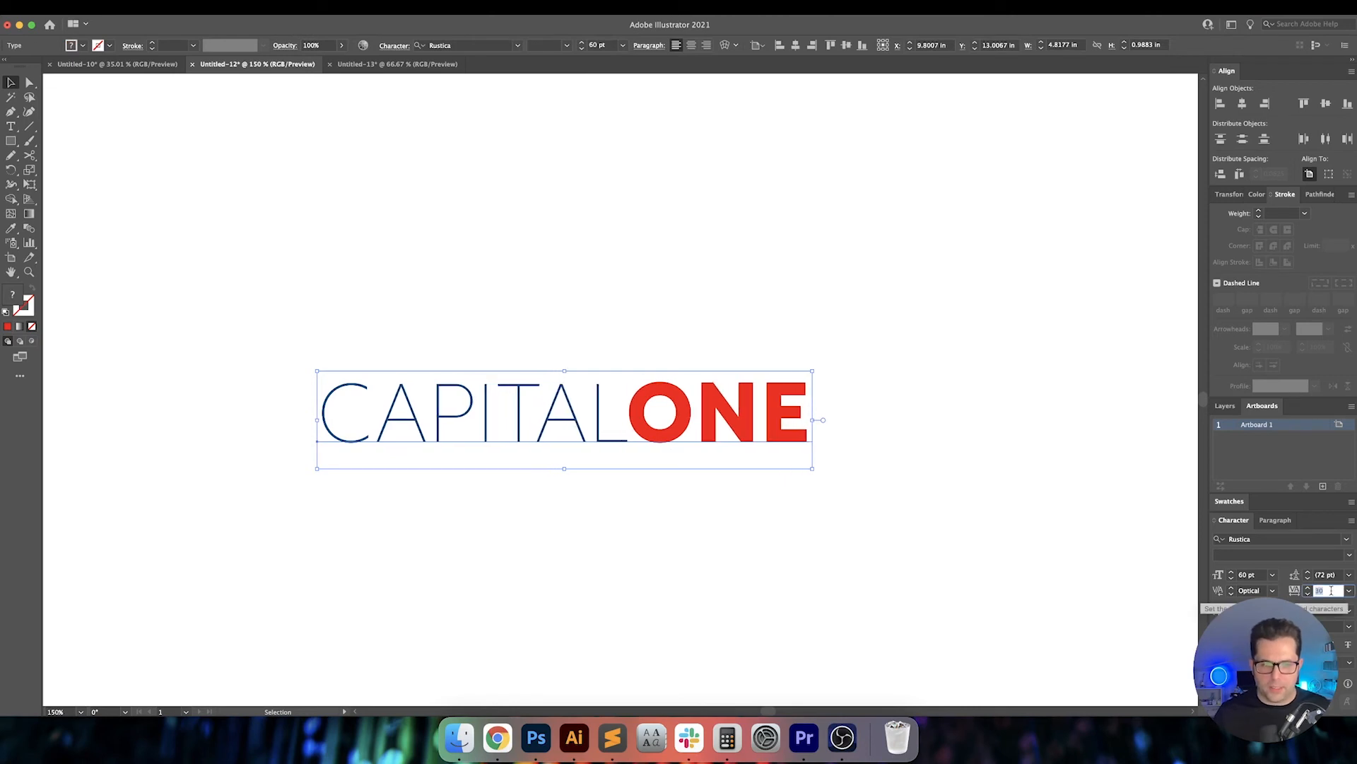
key("Up")
key("Up")
key("Down")
key("Down")
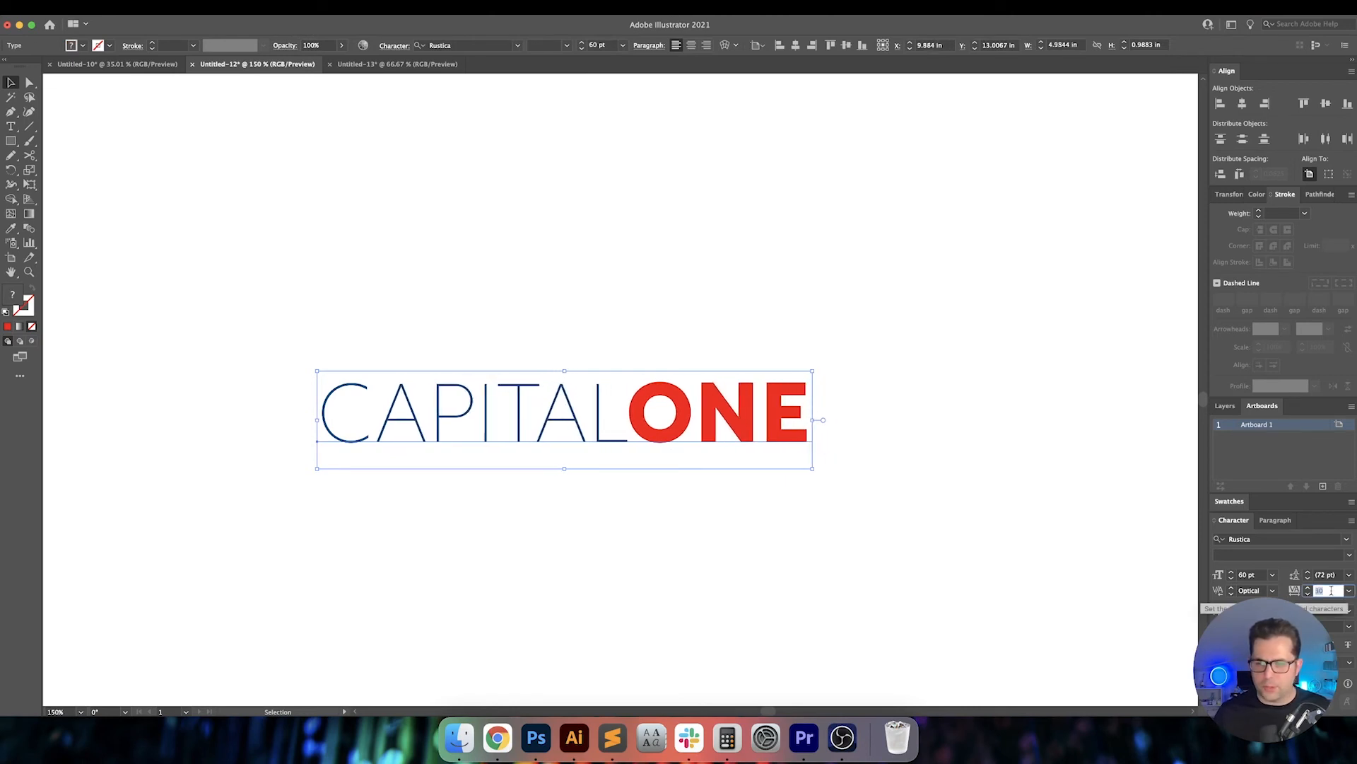
key("Up")
key("Up")
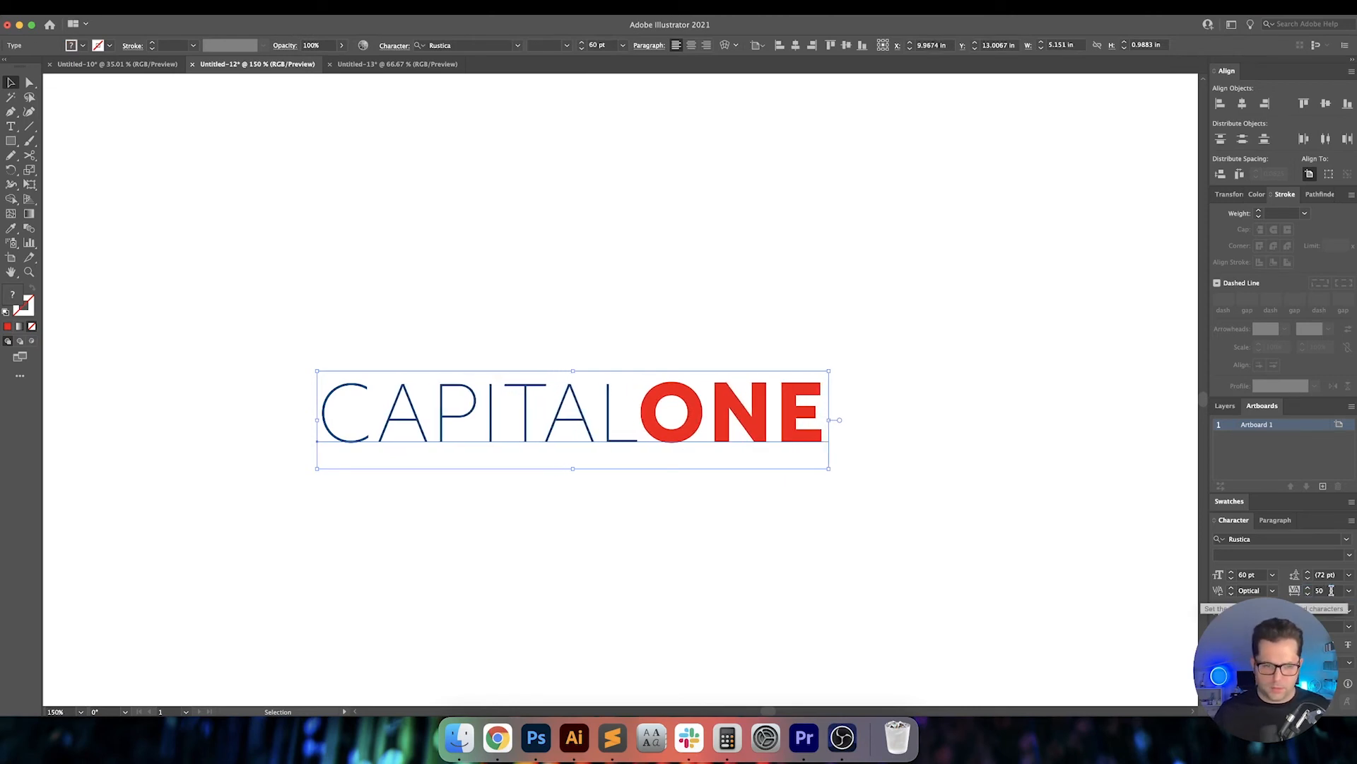
left_click(817, 563)
Recolour the word ONE in the all-caps logo with the grey sampled from the ONE of the red C logo.
left_click_drag(814, 545, 796, 550)
left_click_drag(374, 333, 423, 329)
key("t")
left_click_drag(651, 432, 837, 420)
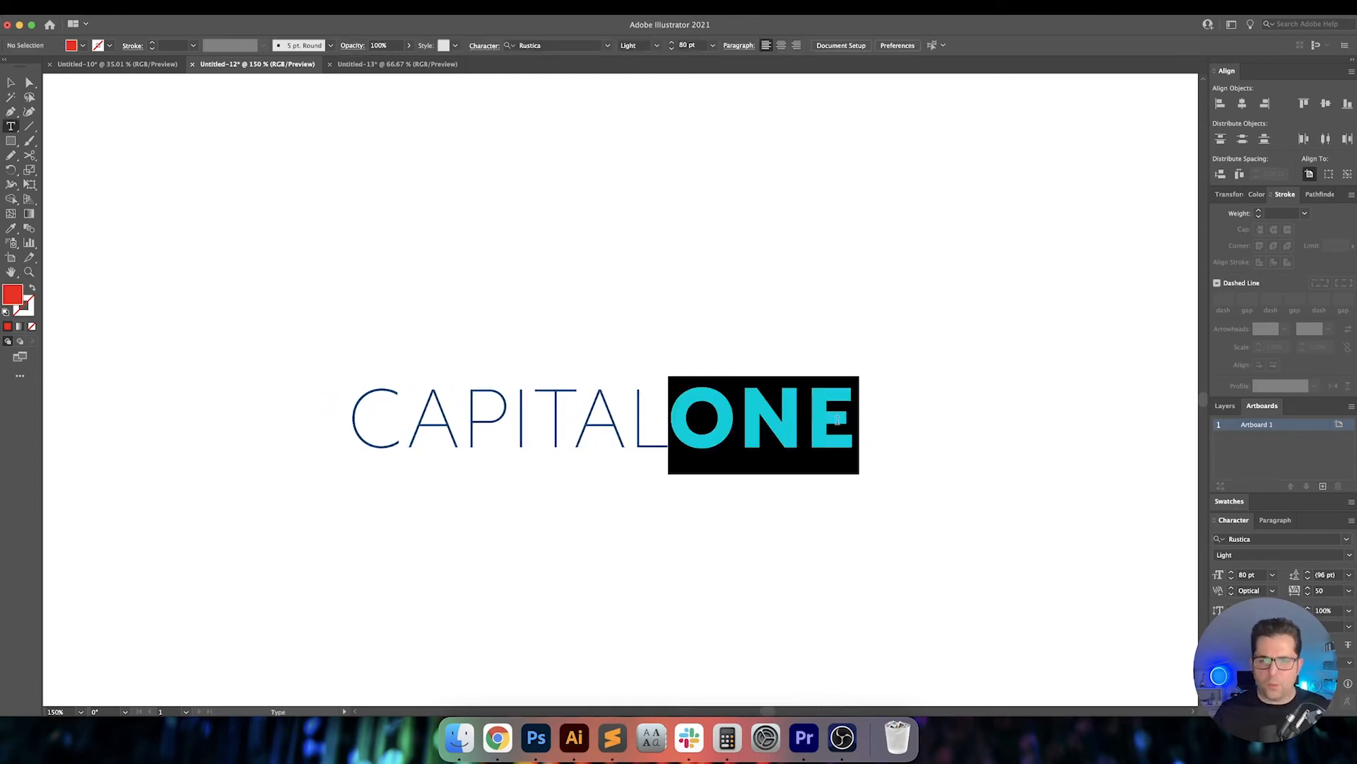
key("super+minus")
key("super+minus")
scroll(425, 396, "up", 5)
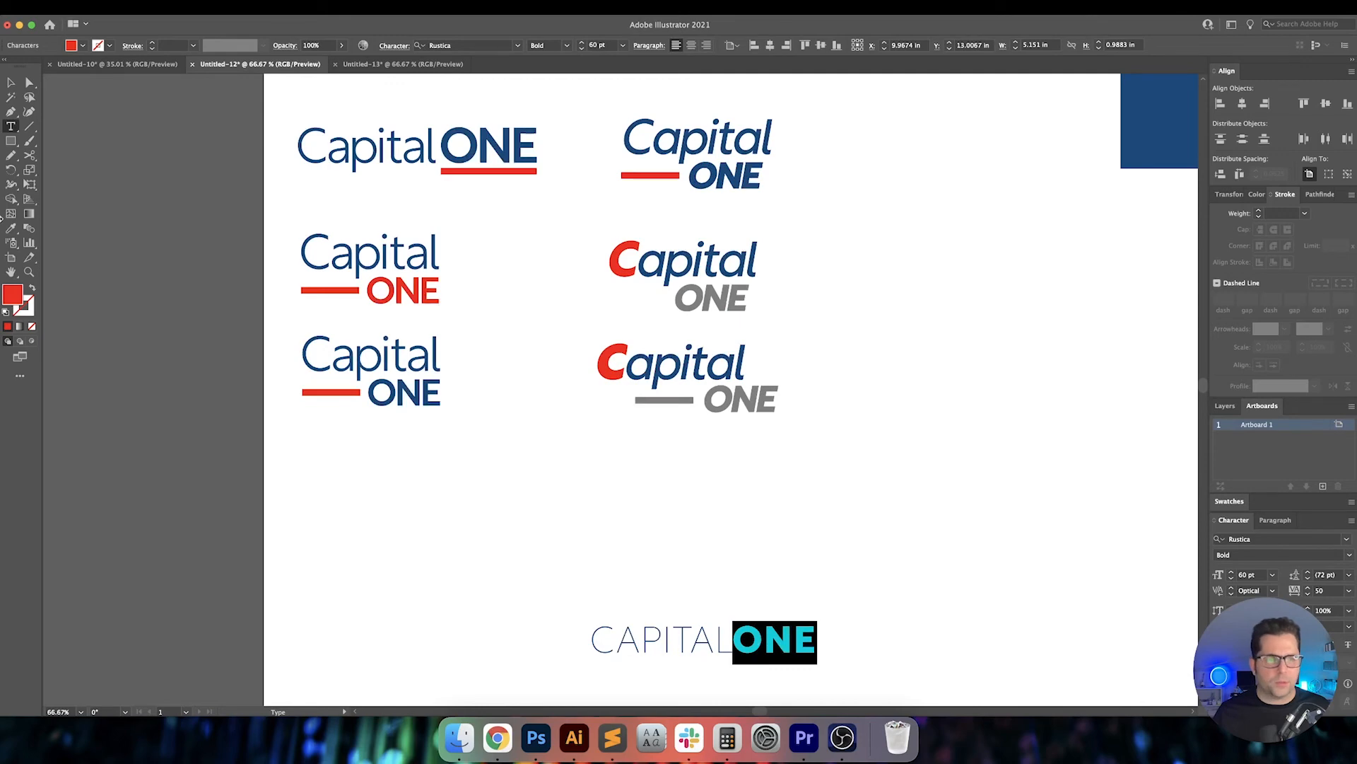
left_click(11, 228)
left_click(744, 396)
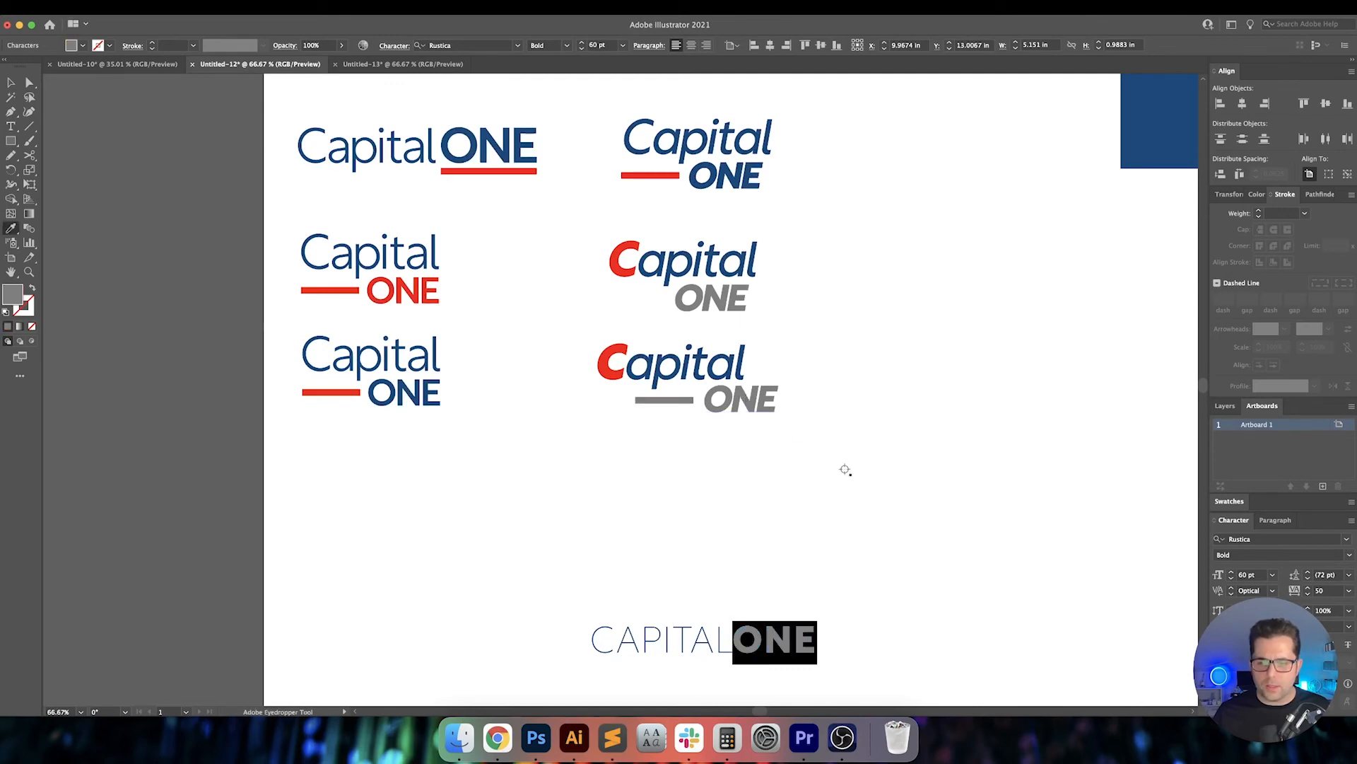
scroll(845, 469, "down", 2)
key("v")
left_click(912, 506)
Duplicate the red accent bar from the first-column logo beneath the grey ONE, aligned to its left edge and baseline.
left_click_drag(912, 506, 823, 415)
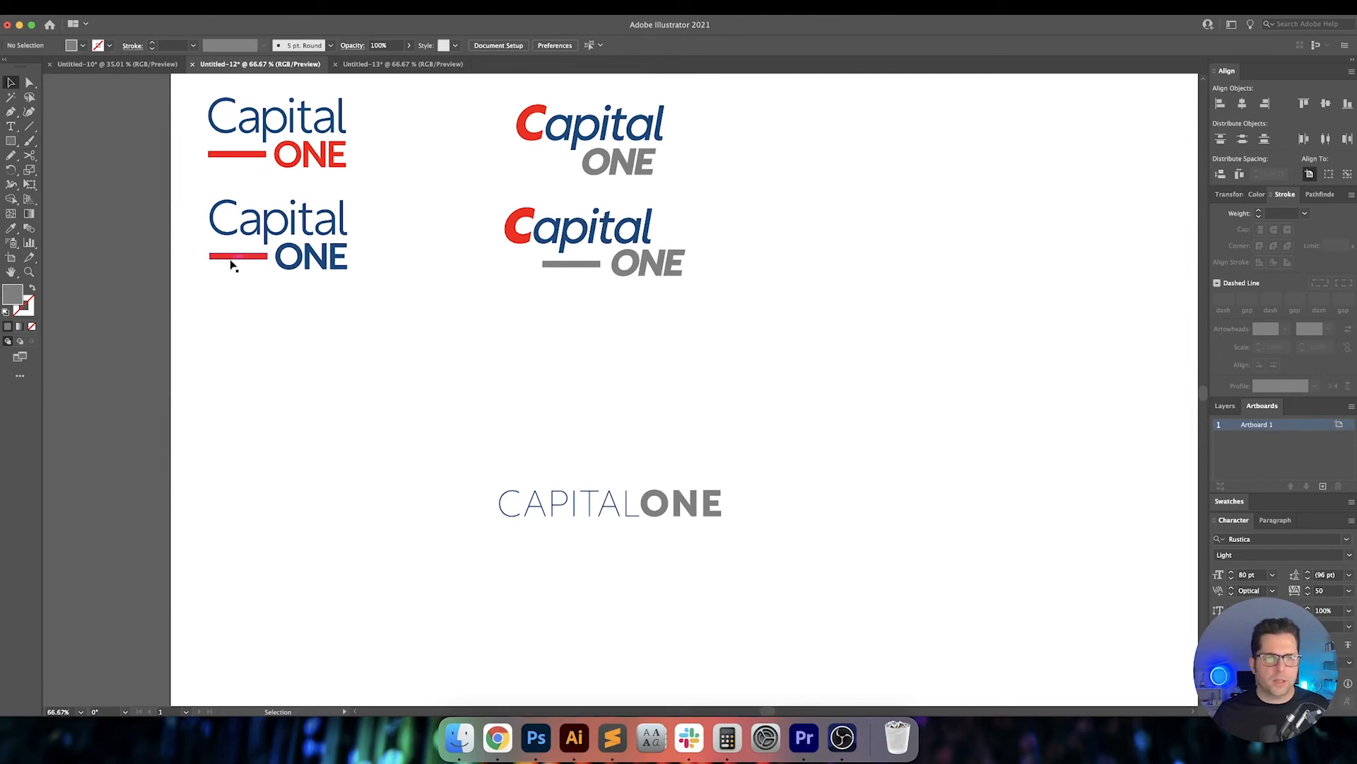
left_click_drag(236, 262, 641, 514, "alt")
scroll(671, 529, "up", 5)
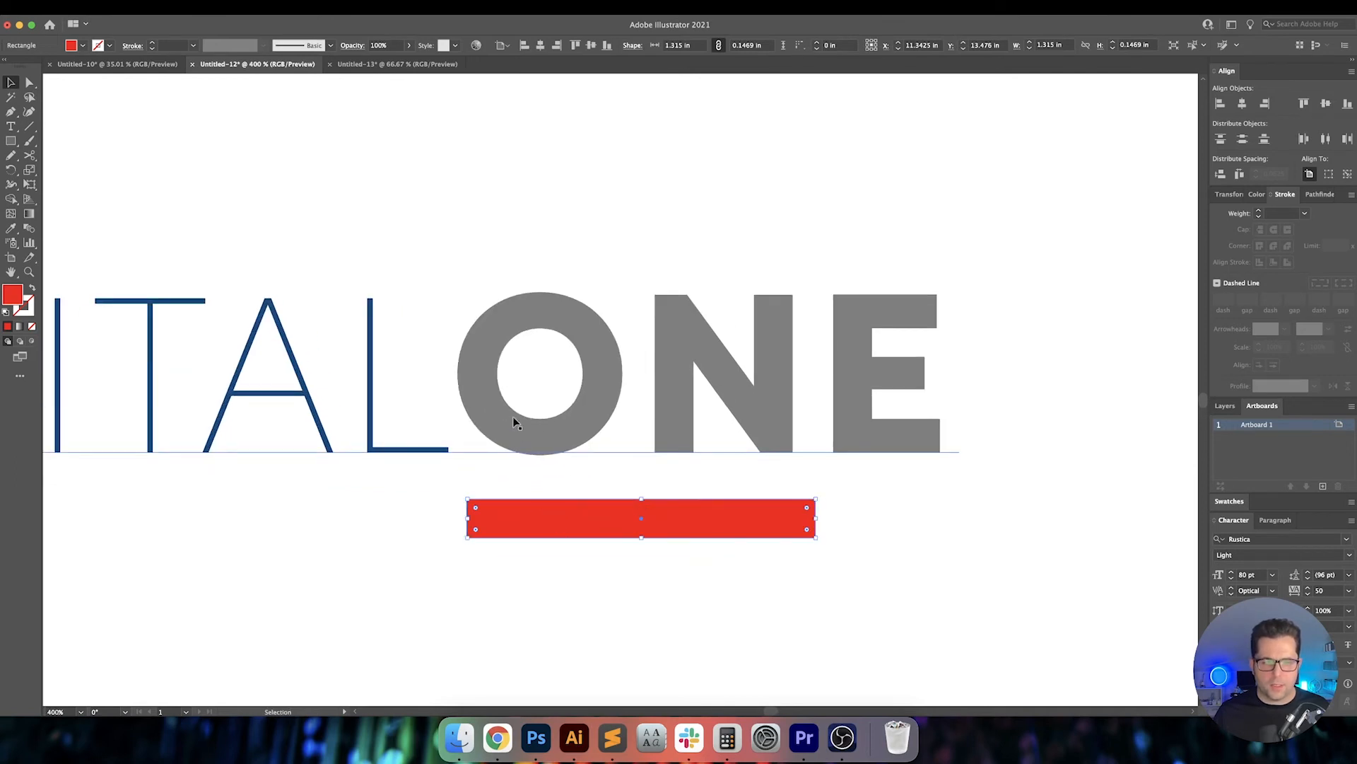
scroll(514, 422, "left", 3)
key("t")
key("v")
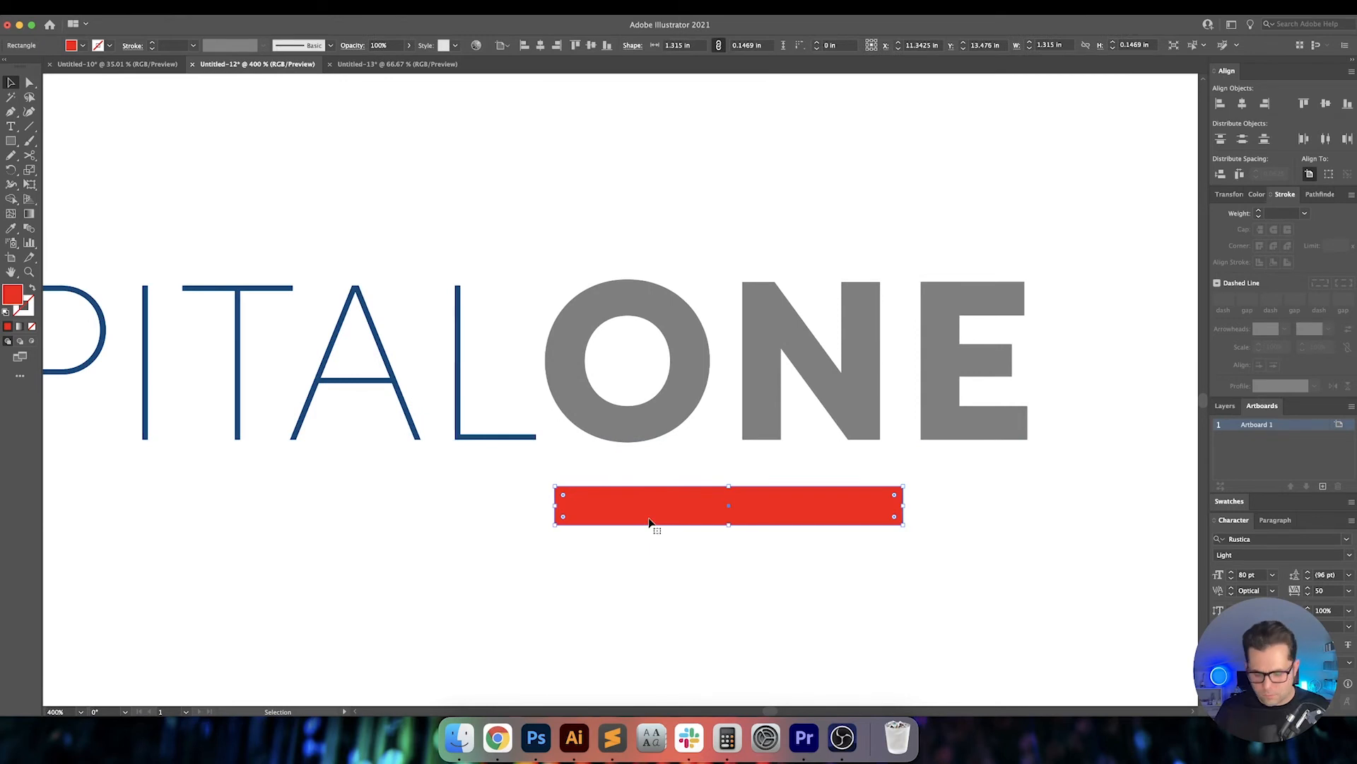
left_click_drag(654, 524, 657, 478)
Move the red bar by exactly 0 in horizontally and 0.25 in vertically to space it below ONE.
key("Return")
key("Tab")
type(".25")
key("Tab")
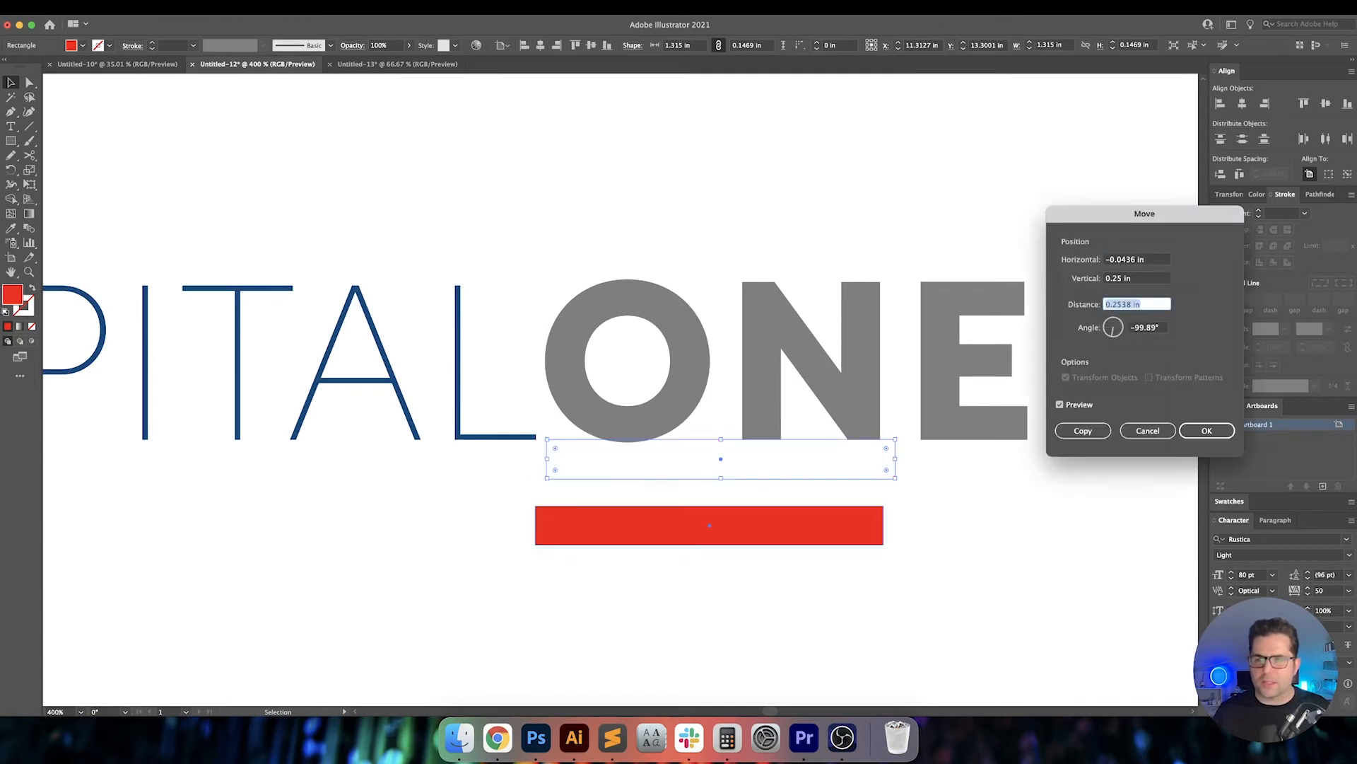
key("shift+Tab")
key("shift+Tab")
type("0")
key("Tab")
key("Return")
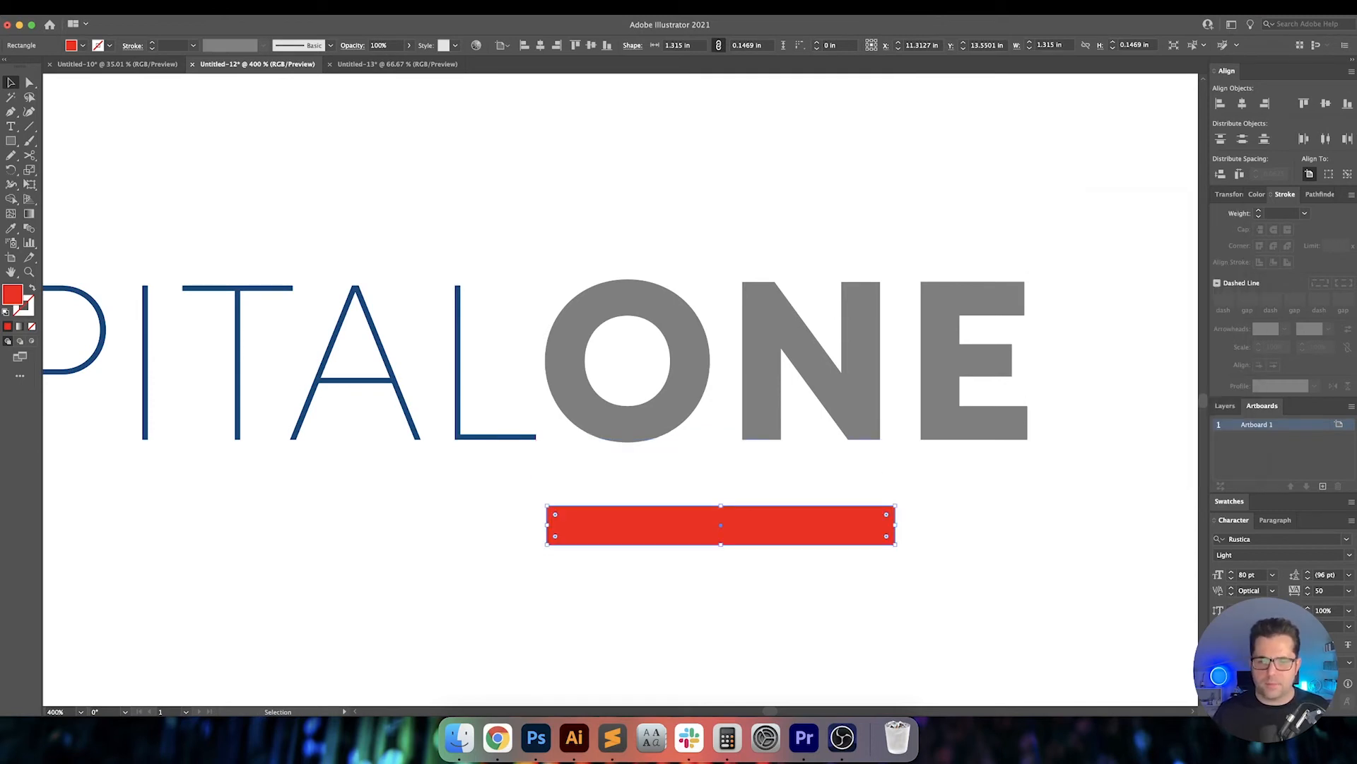
Stretch the red bar to about 1.82 in wide so it spans the full width of the word ONE.
scroll(587, 545, "right", 5)
left_click_drag(737, 527, 870, 527)
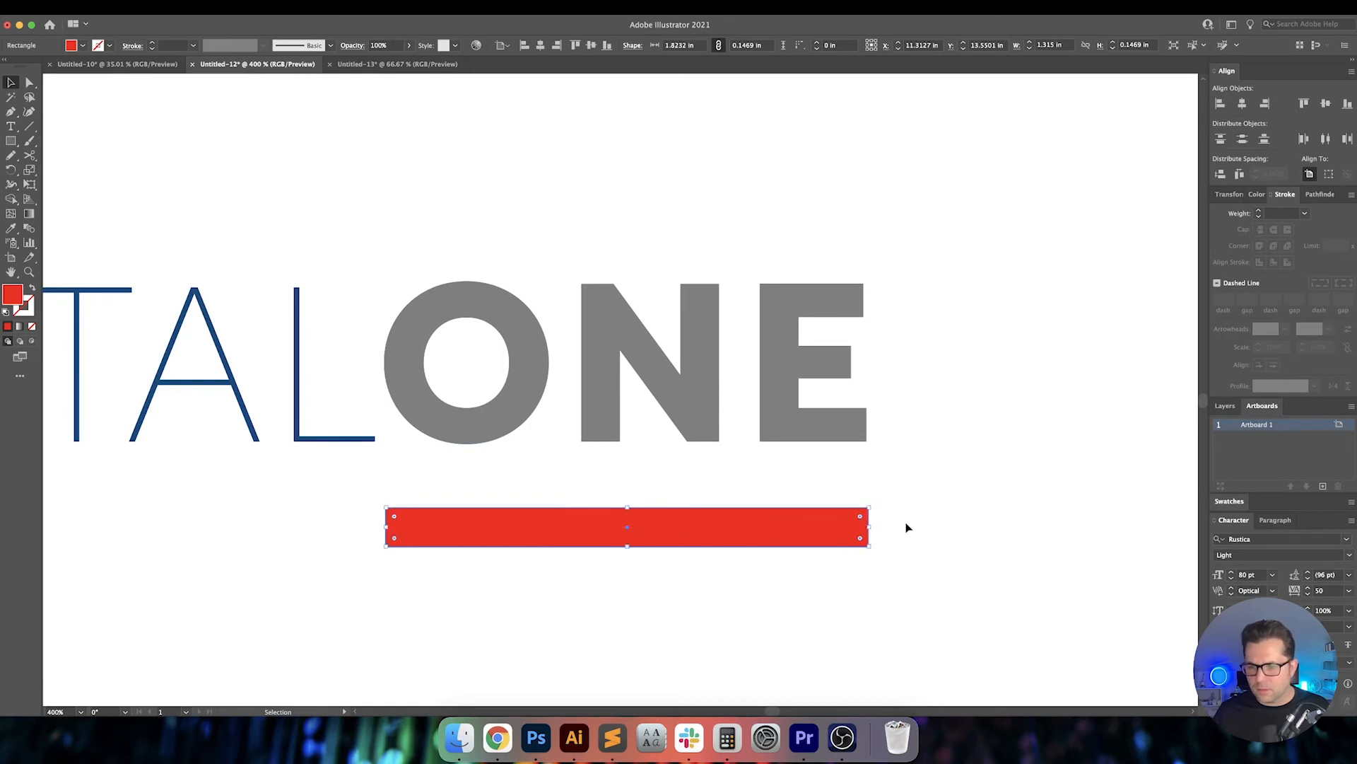
left_click(906, 527)
scroll(907, 527, "down", 4)
left_click_drag(923, 591, 665, 556)
scroll(817, 583, "down", 1)
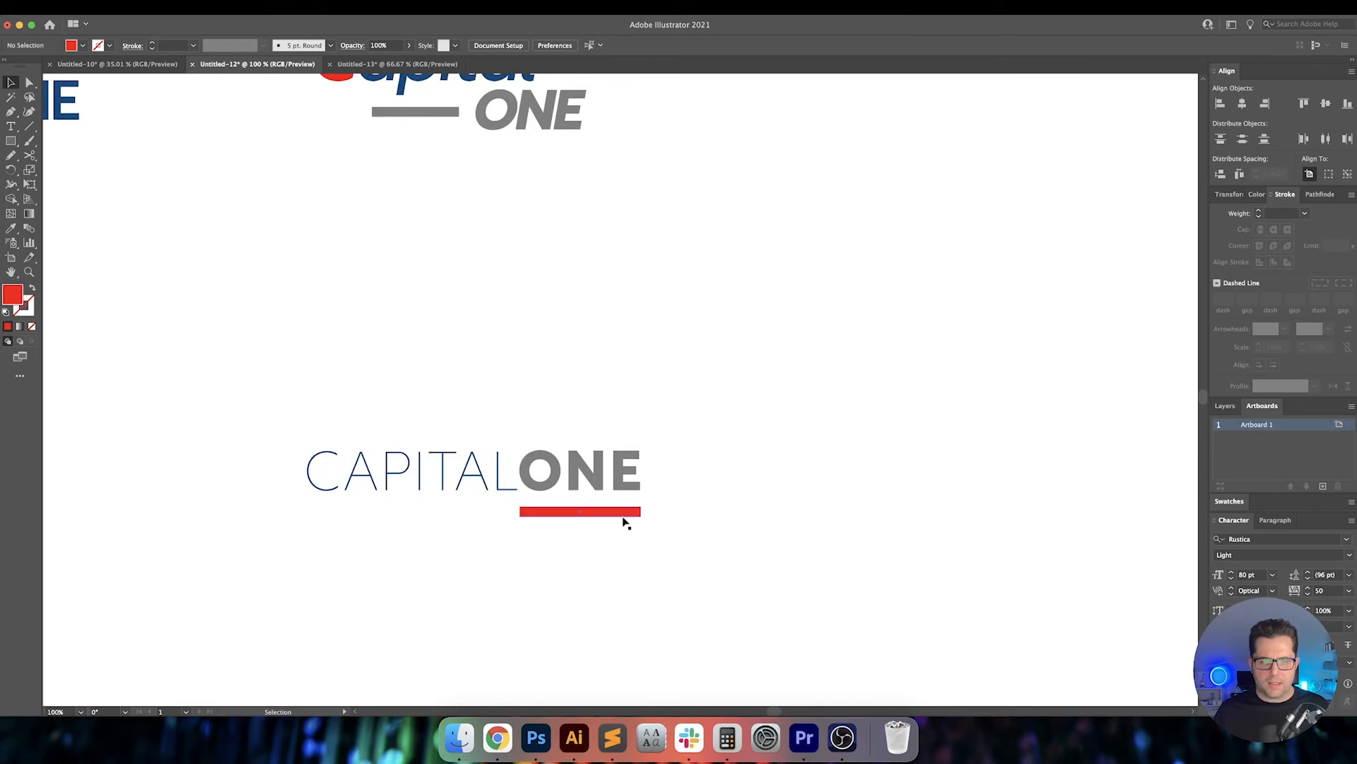
Shift the red bar up slightly so it sits closer beneath the grey ONE.
left_click(600, 511)
scroll(601, 515, "up", 1)
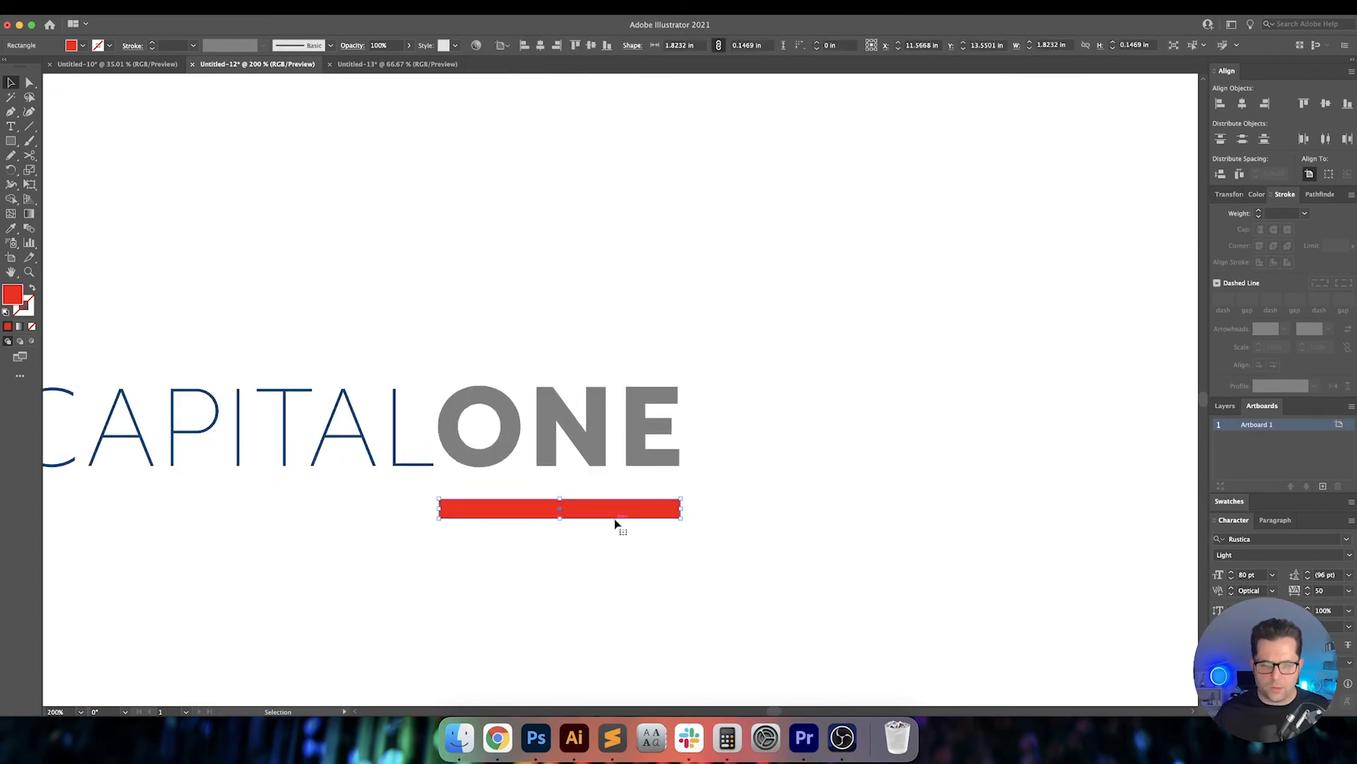
left_click_drag(619, 514, 622, 509)
left_click(676, 552)
scroll(658, 558, "down", 1)
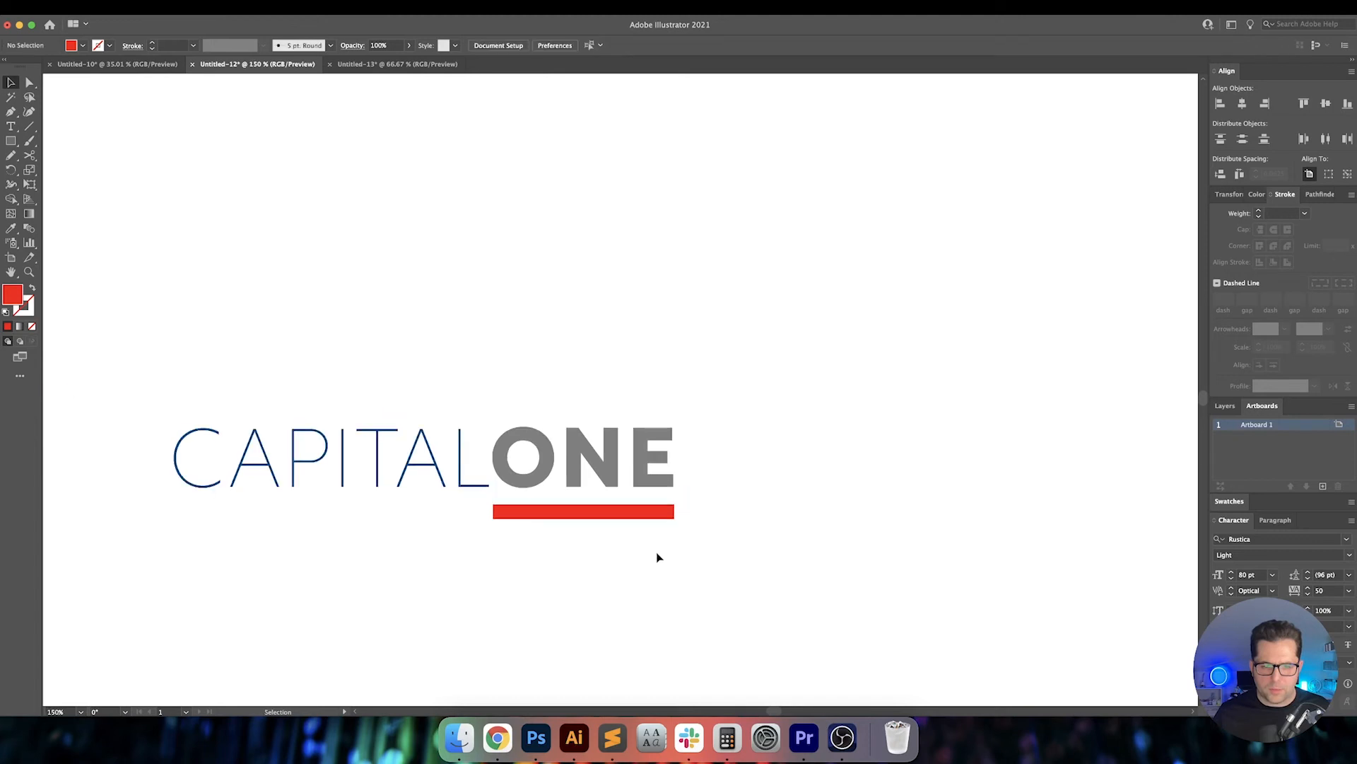
scroll(657, 558, "down", 2)
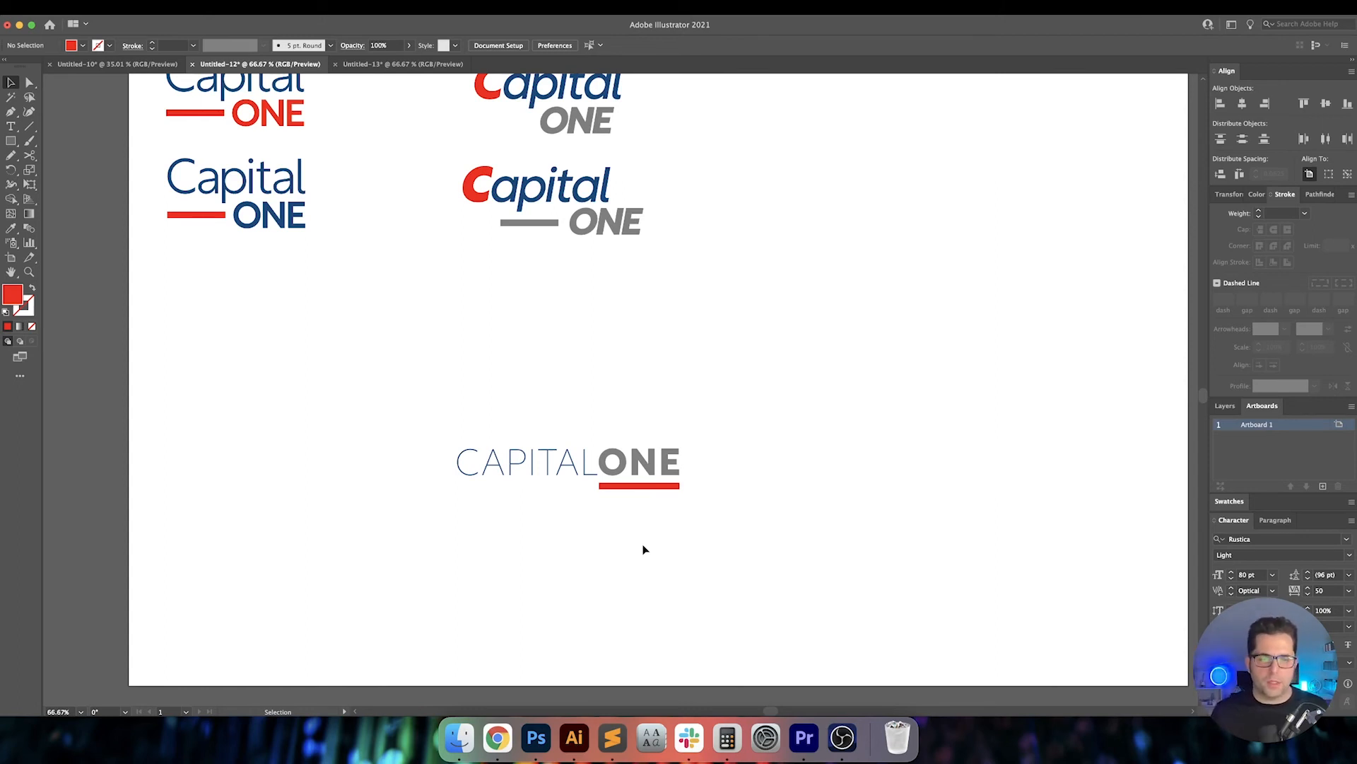
Move the underlined all-caps logo up beneath the existing logos and place a duplicate beside it.
left_click_drag(829, 540, 829, 540)
scroll(743, 516, "right", 5)
scroll(743, 516, "down", 2)
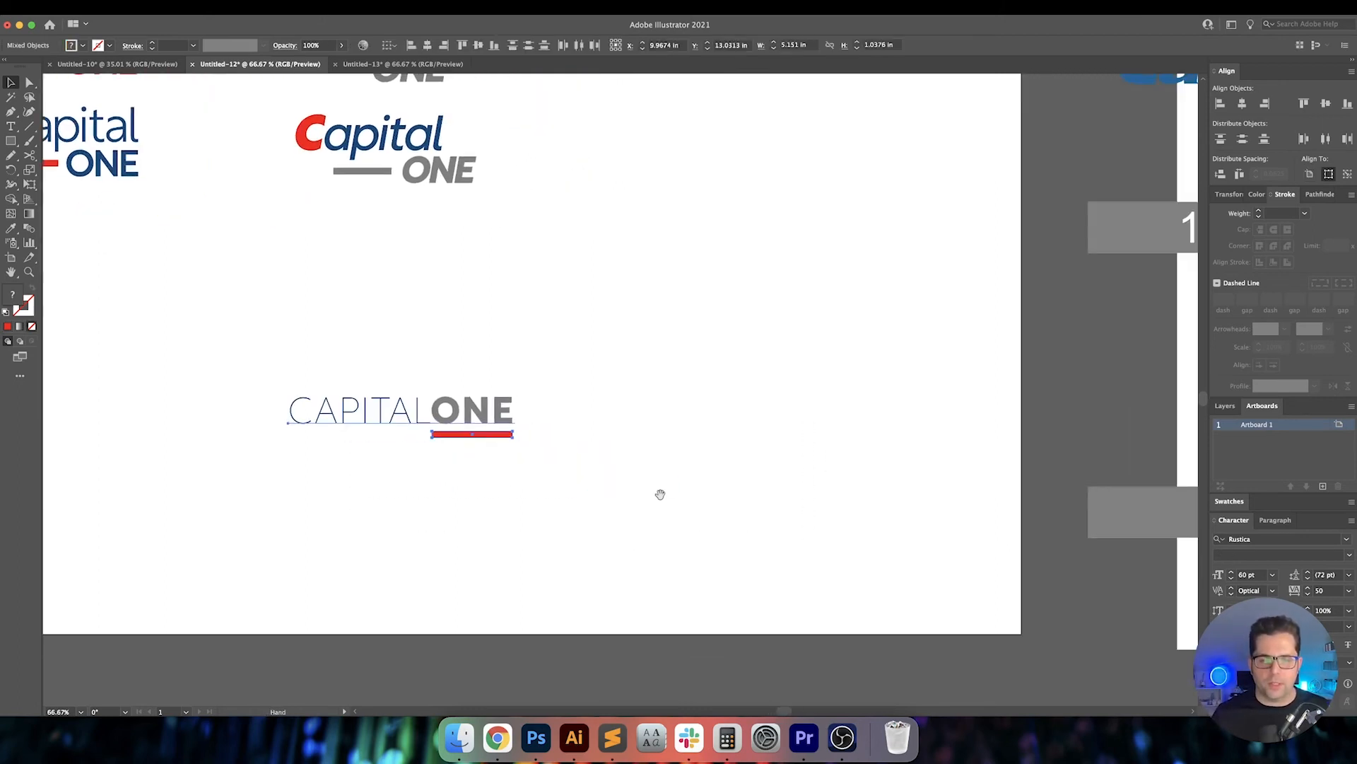
left_click_drag(428, 432, 758, 355)
Recolour the duplicated all-caps logo and its bar entirely in the blue sampled from the word CAPITAL.
key("i")
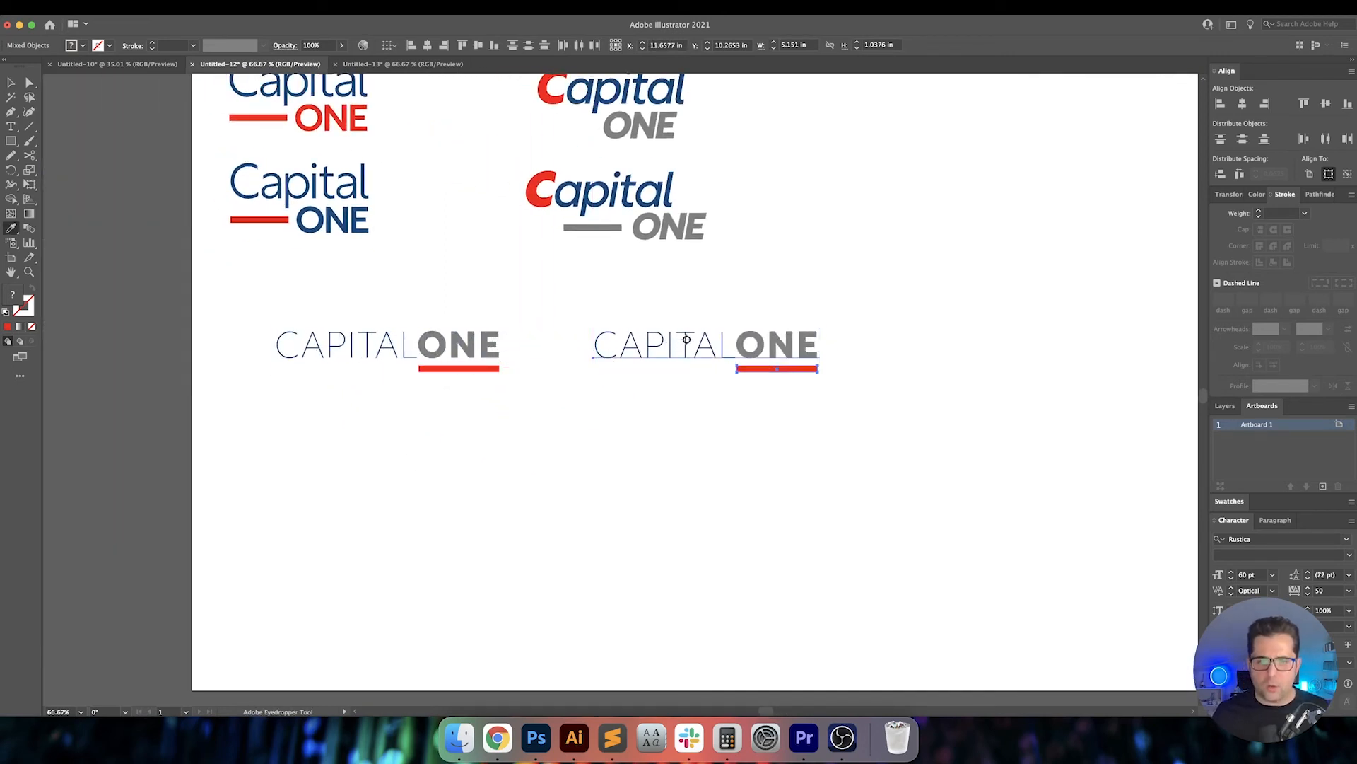
left_click(682, 340)
scroll(869, 426, "up", 1)
scroll(869, 425, "left", 1)
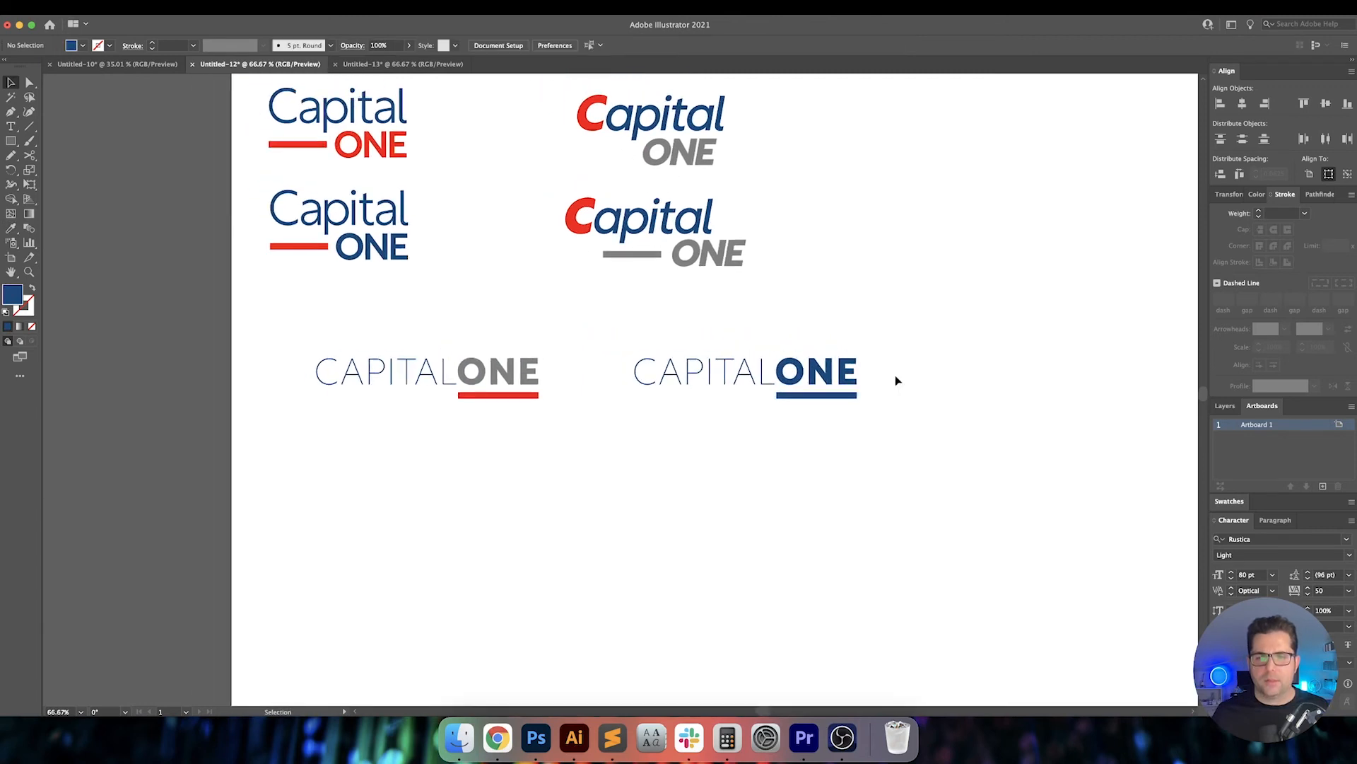
Duplicate the all-blue logo directly below itself and recolour the copy entirely in the red of the accent bar.
left_click_drag(883, 337, 689, 424)
left_click_drag(746, 370, 740, 471)
key("i")
left_click(545, 398)
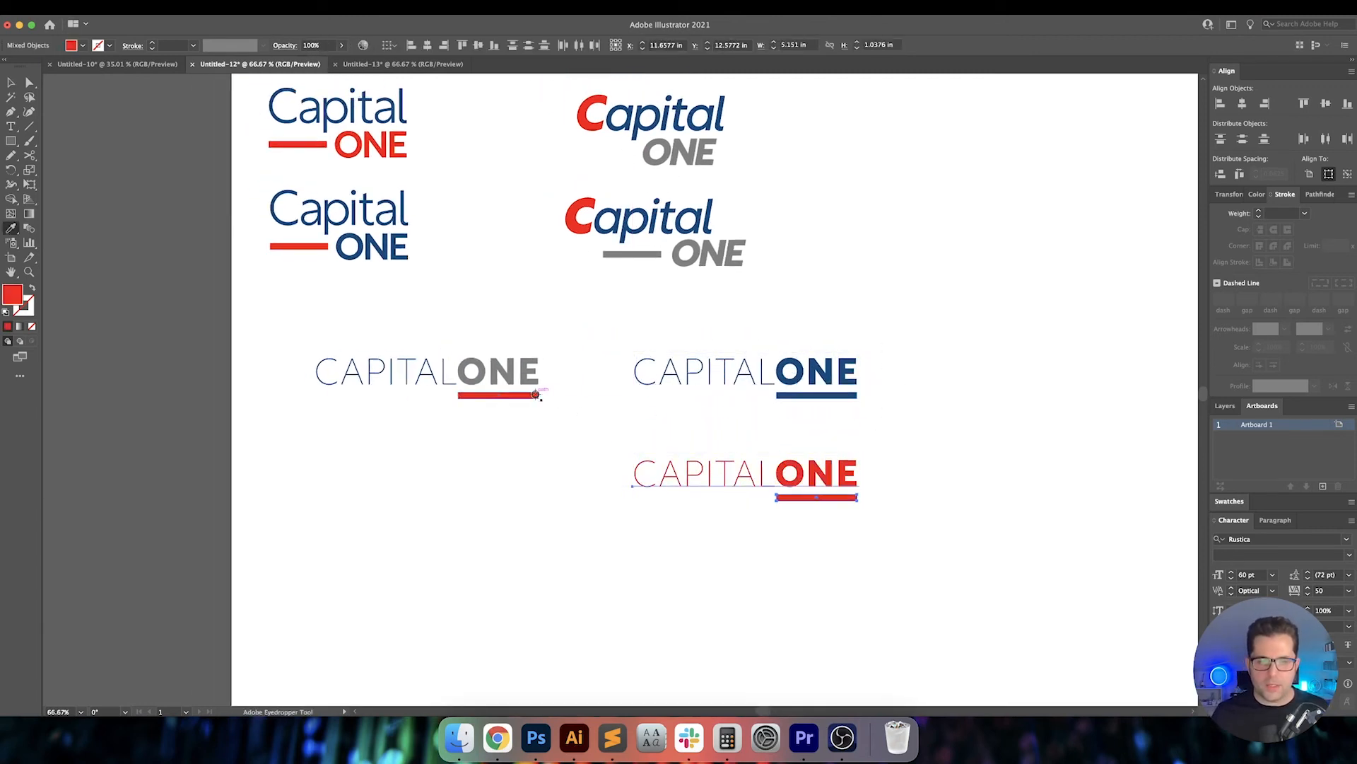
Duplicate the all-red logo beneath the first all-caps logo and recolour the copy entirely in the grey sampled from ONE.
key("v")
left_click(575, 449)
left_click_drag(882, 521, 881, 519)
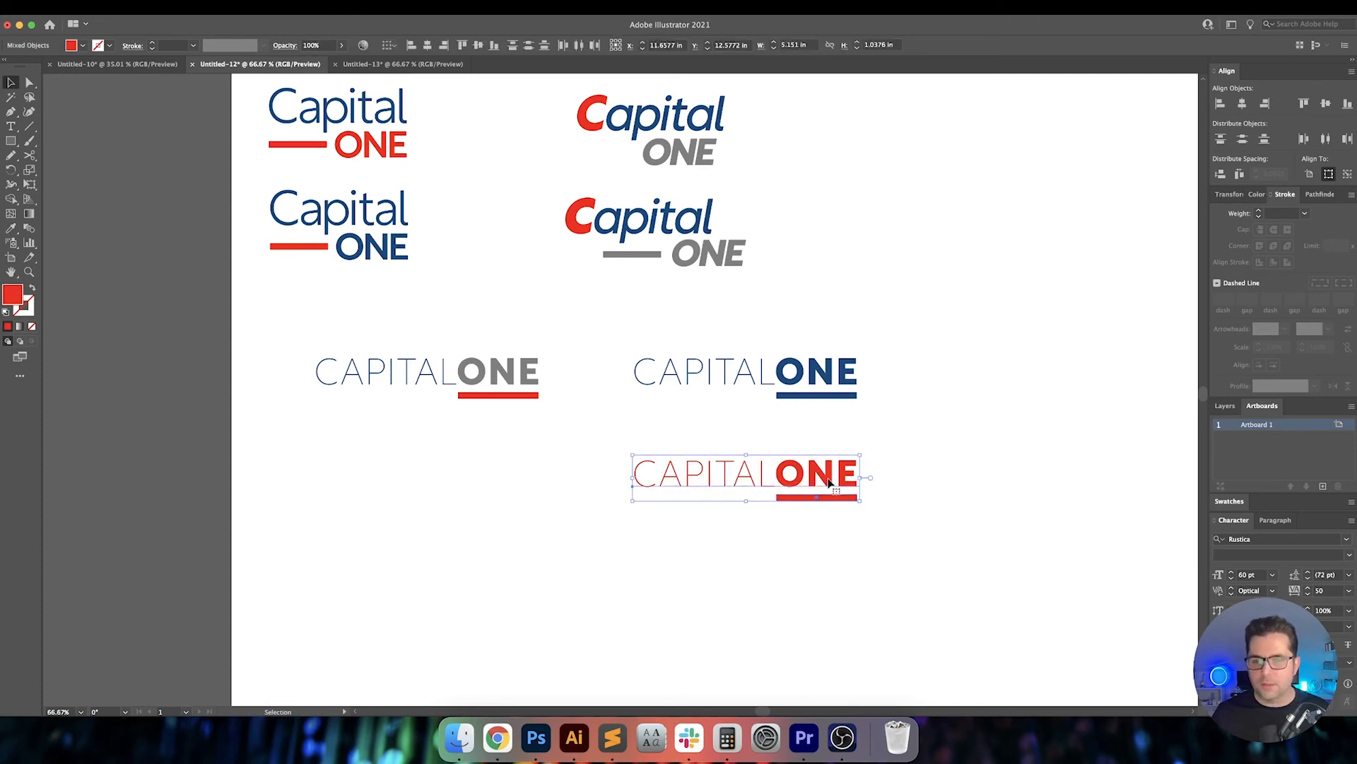
left_click_drag(831, 478, 516, 478)
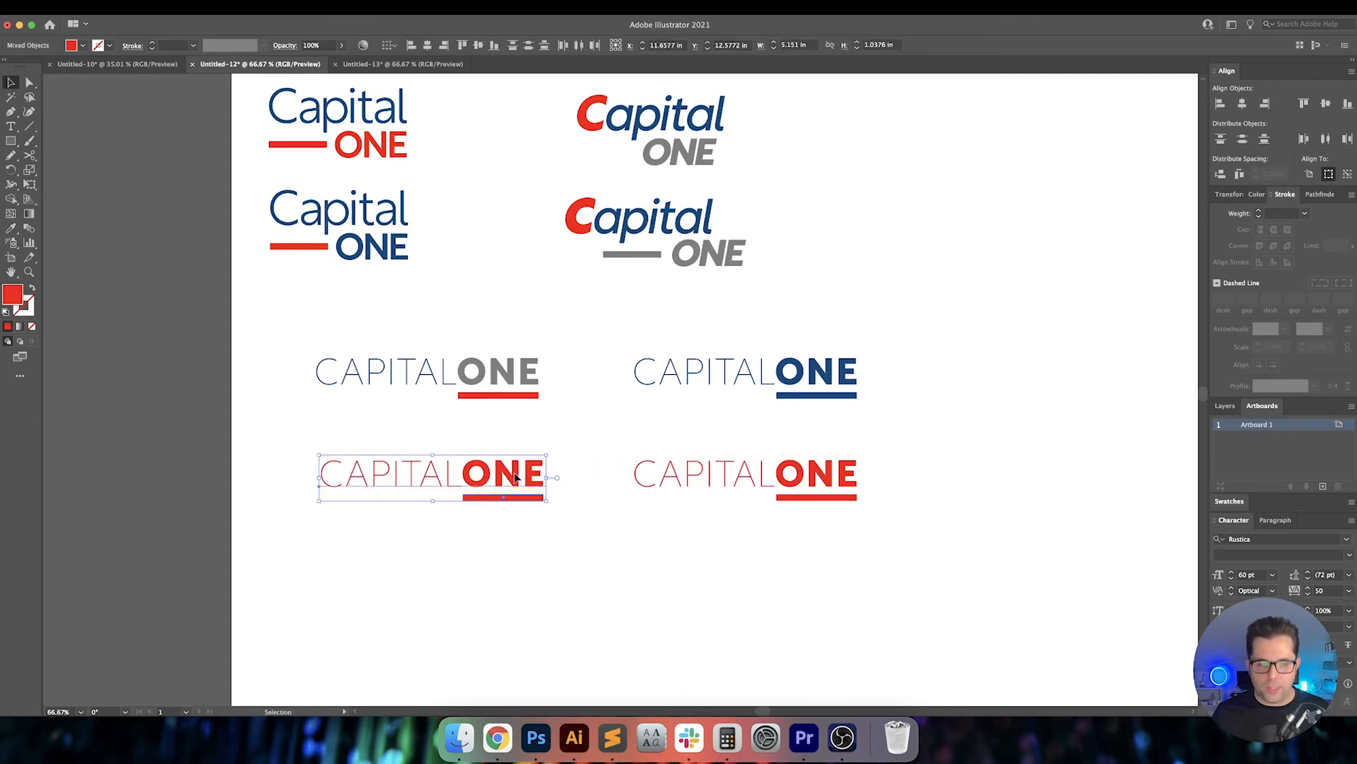
key("i")
left_click(523, 374)
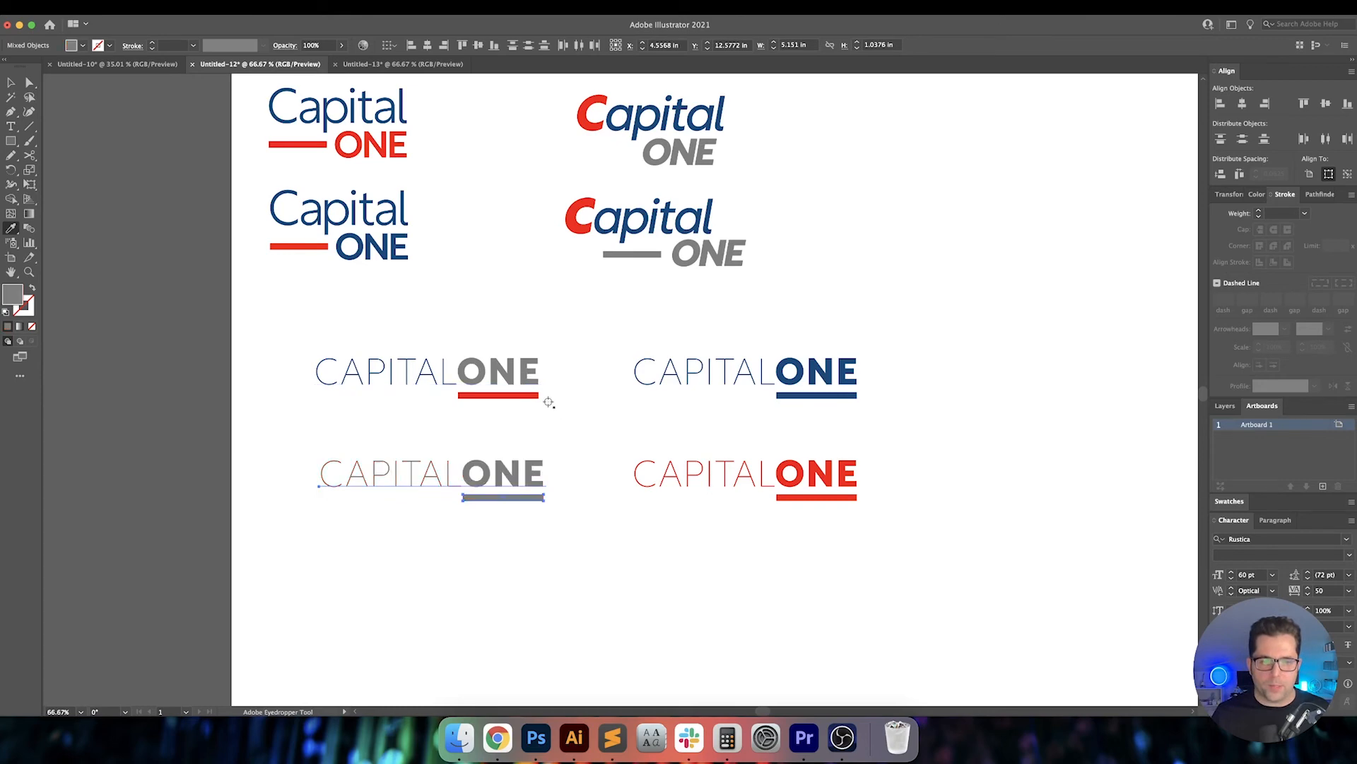
key("v")
left_click(560, 427)
Review all the logo variations on the artboard, from the accent-bar versions to the four underlined all-caps ones.
scroll(604, 455, "down", 1)
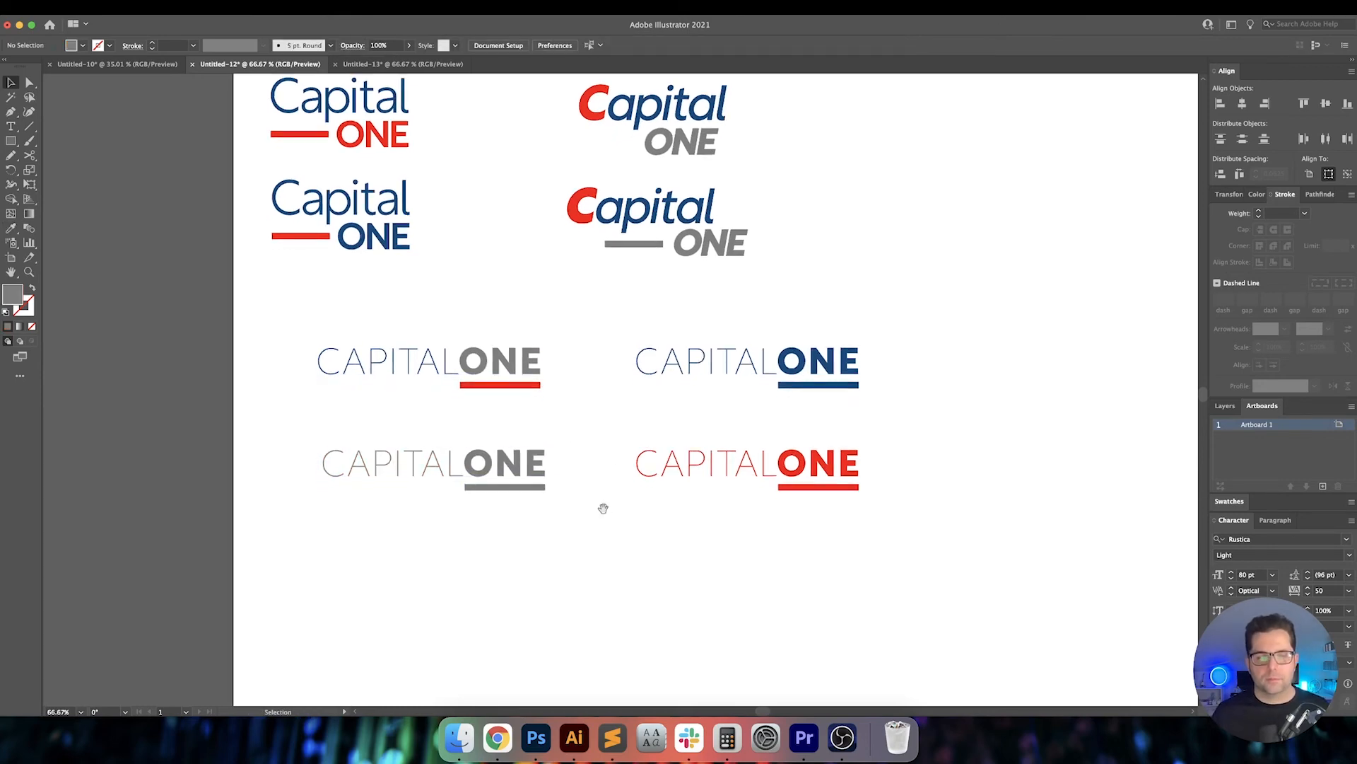
left_click_drag(603, 508, 562, 476)
scroll(597, 507, "up", 5)
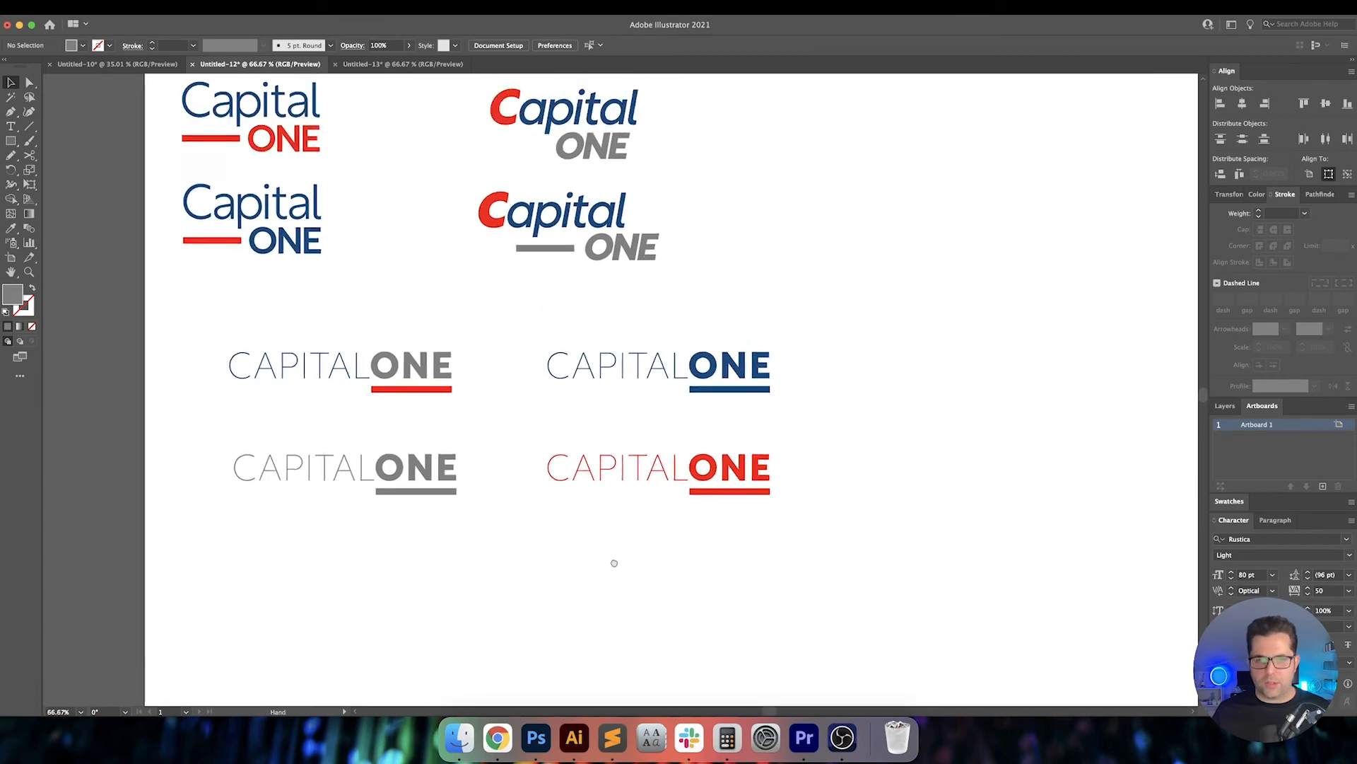
left_click_drag(700, 482, 757, 584)
scroll(756, 584, "down", 2)
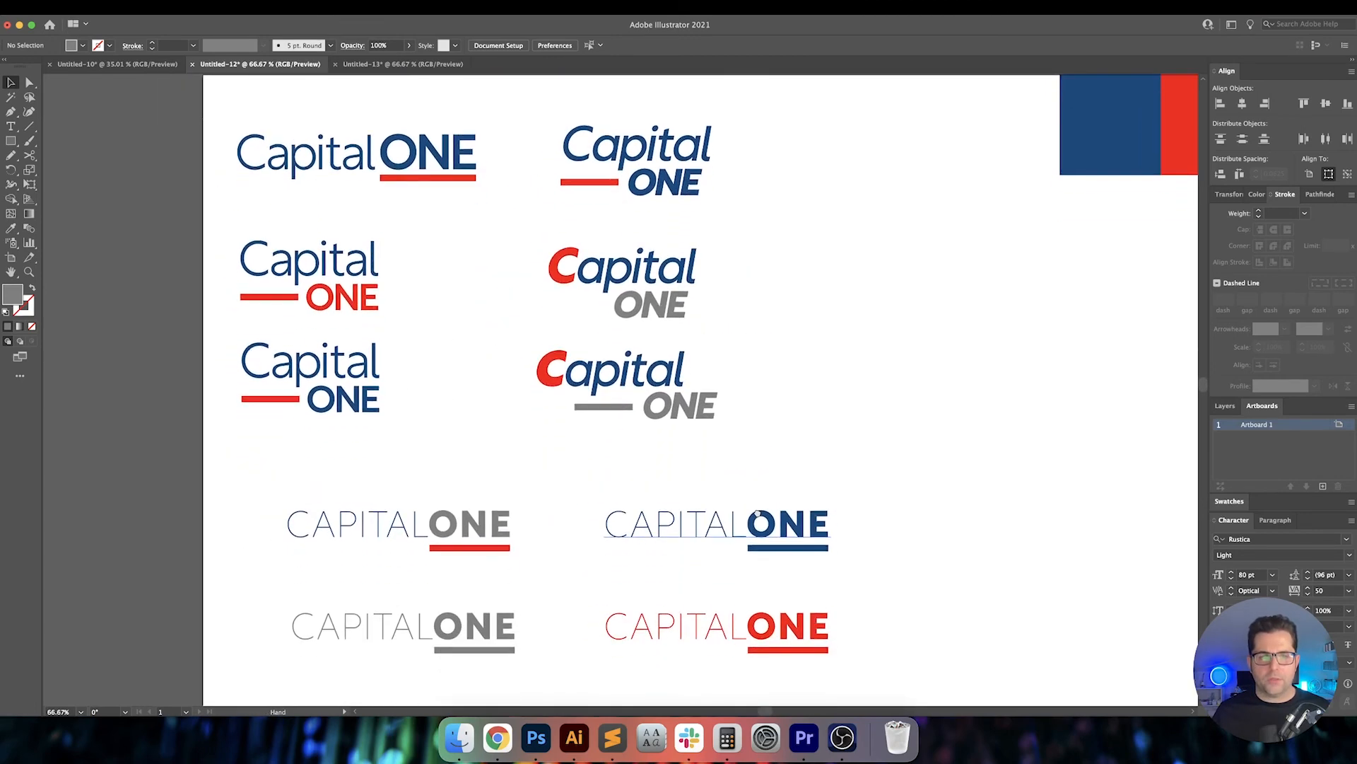
scroll(806, 483, "right", 1)
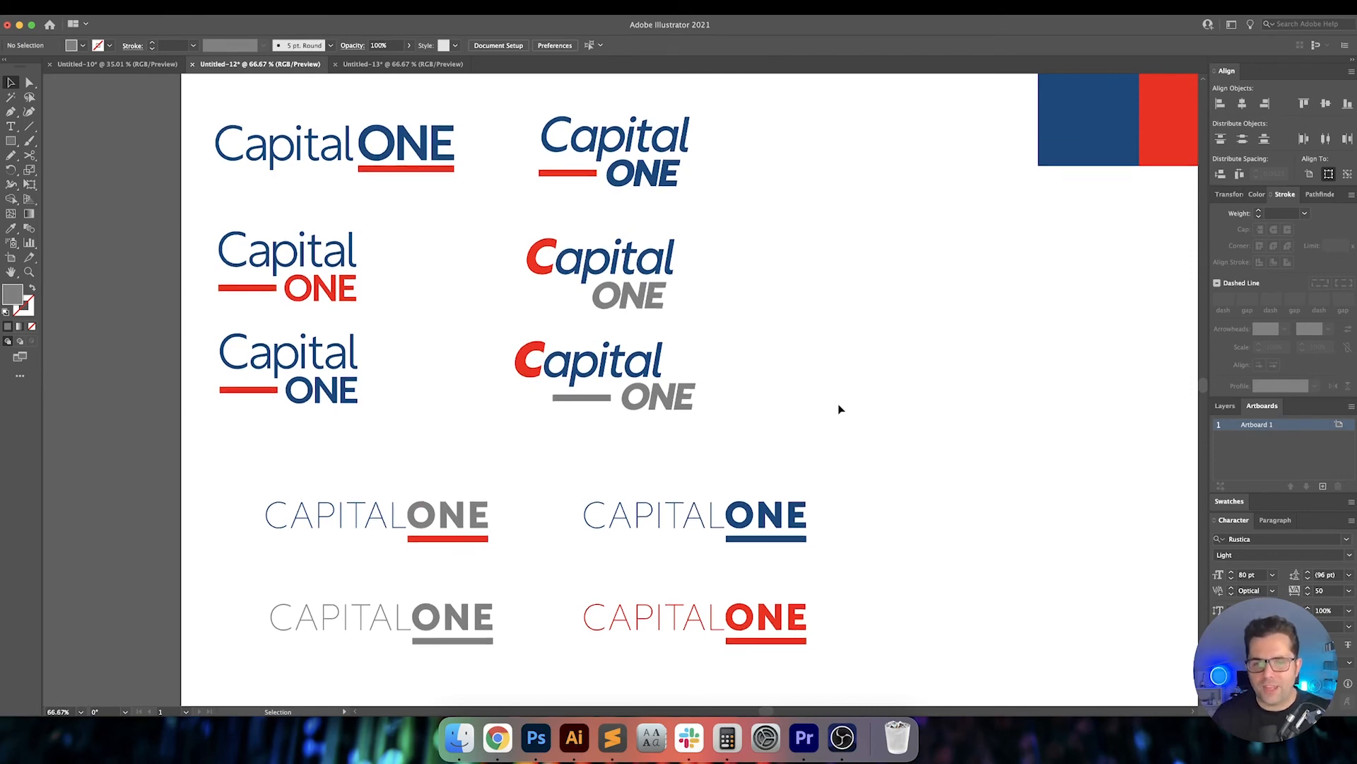
scroll(785, 404, "down", 1)
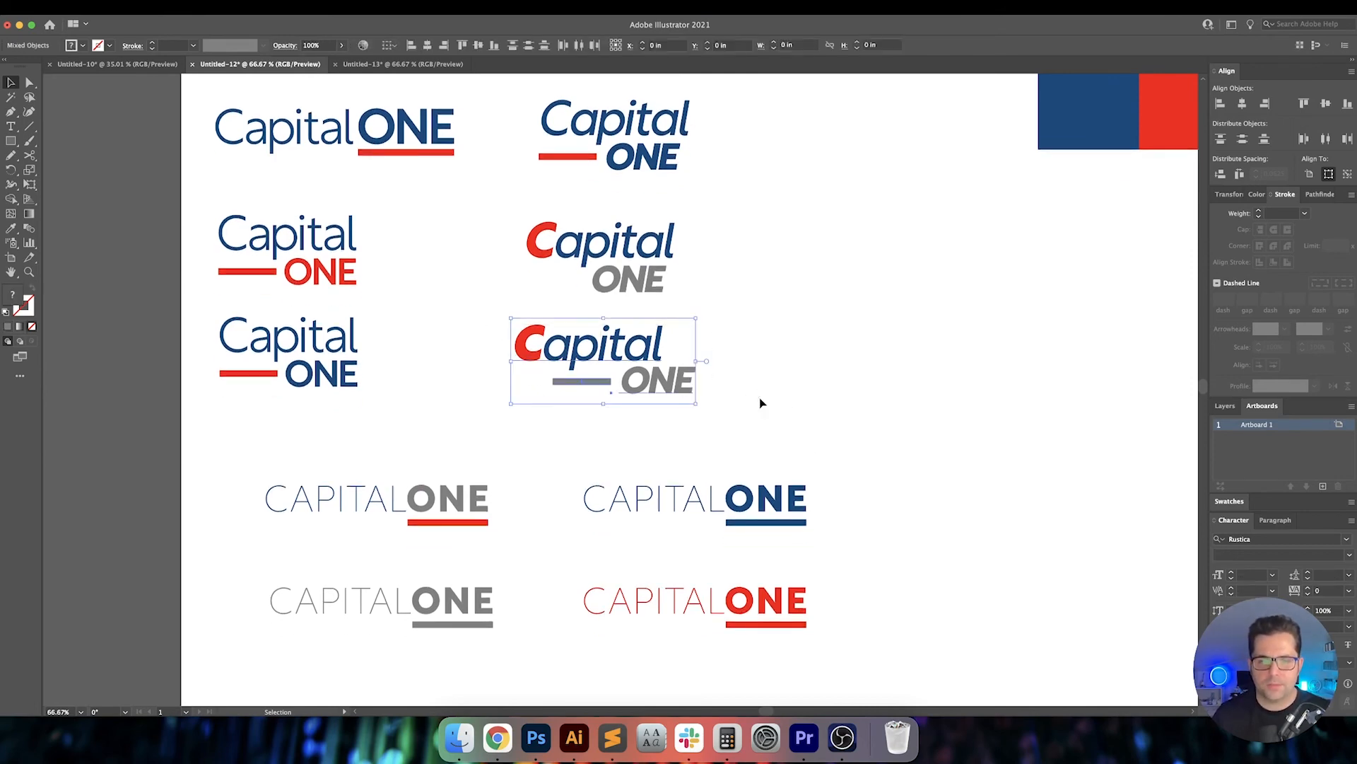
scroll(845, 451, "down", 5)
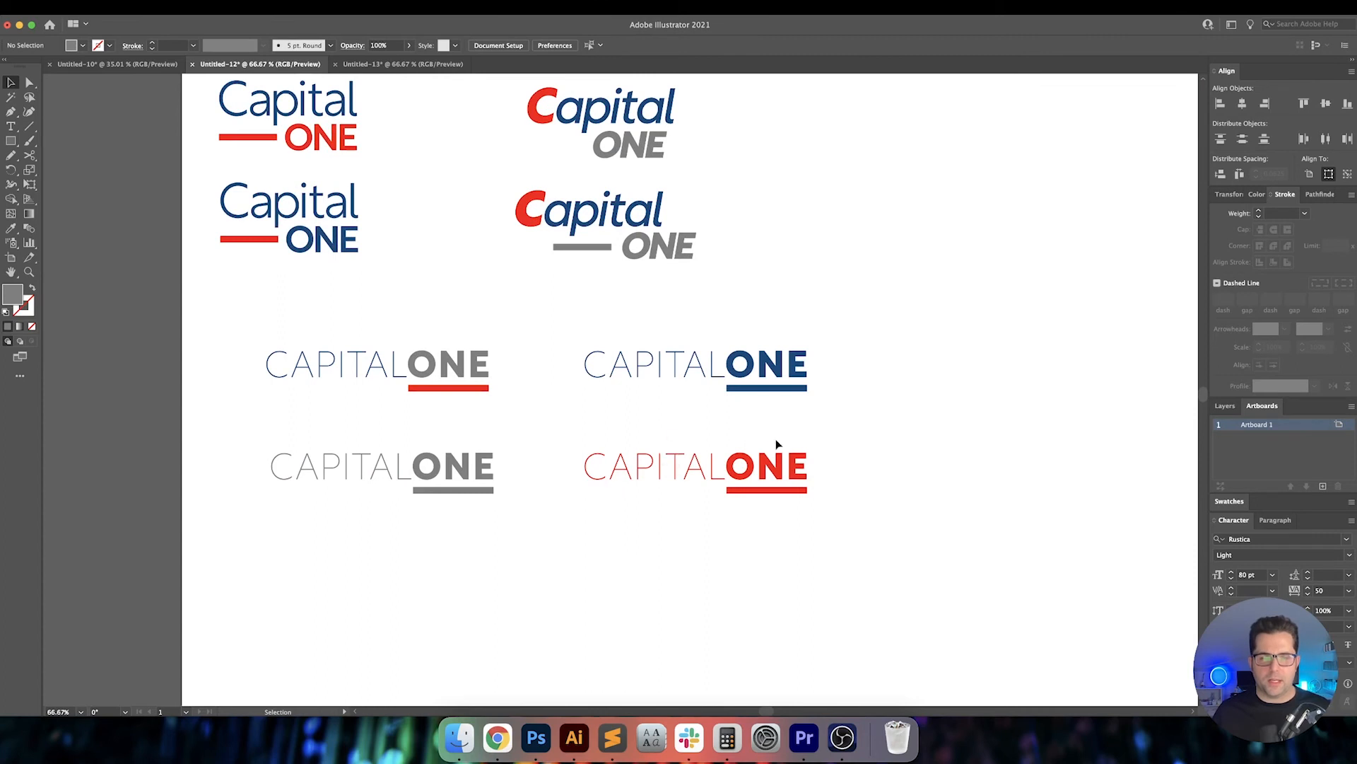
left_click_drag(543, 422, 603, 420)
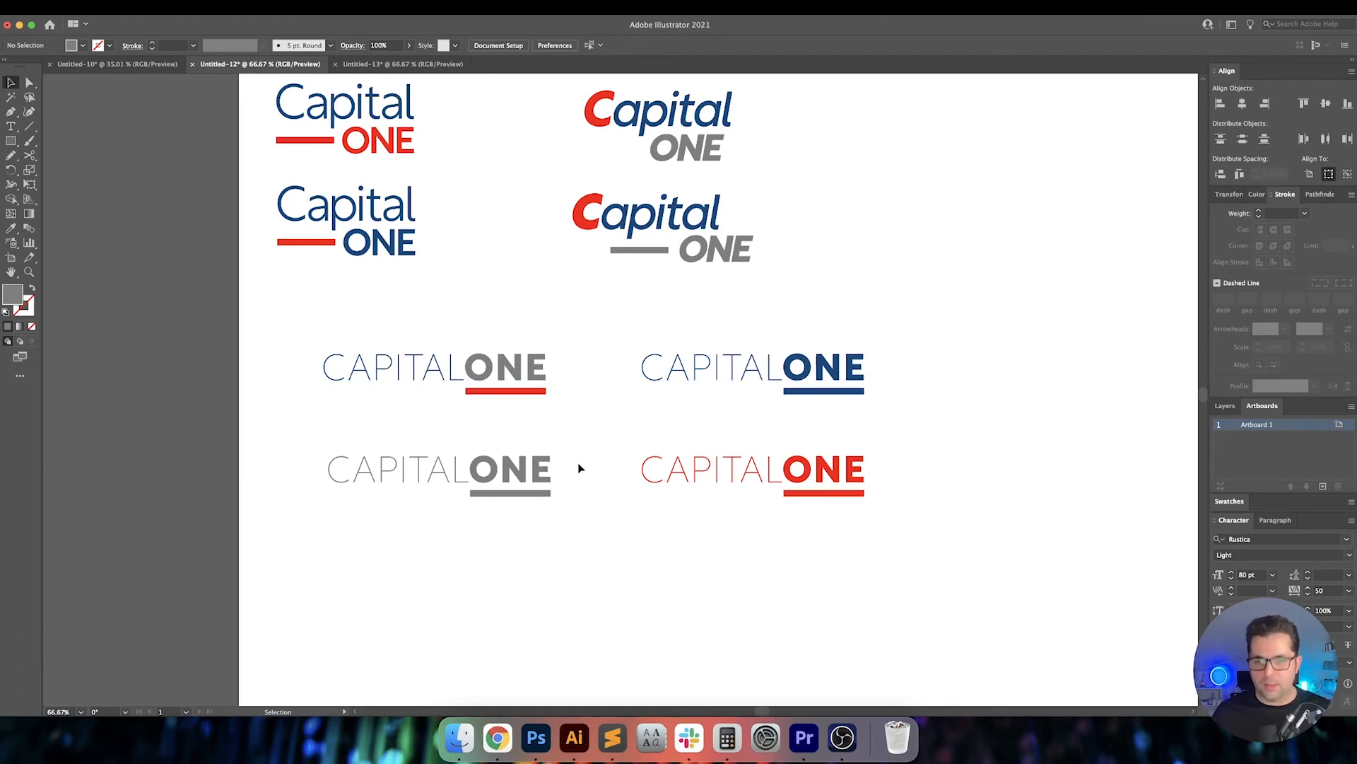
left_click_drag(622, 489, 446, 441)
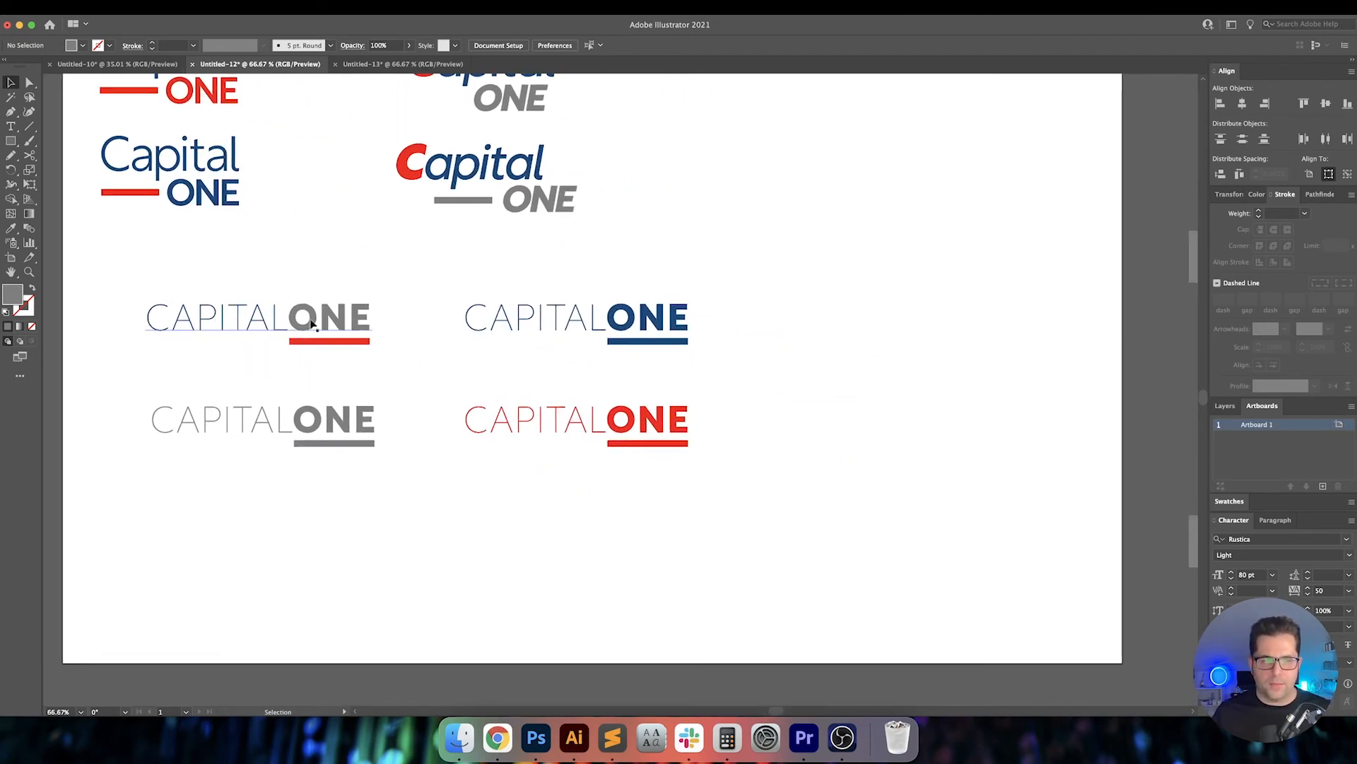
Move the four underlined all-caps logos together so they line up closer beneath the two existing logo columns.
left_click_drag(518, 514, 619, 608)
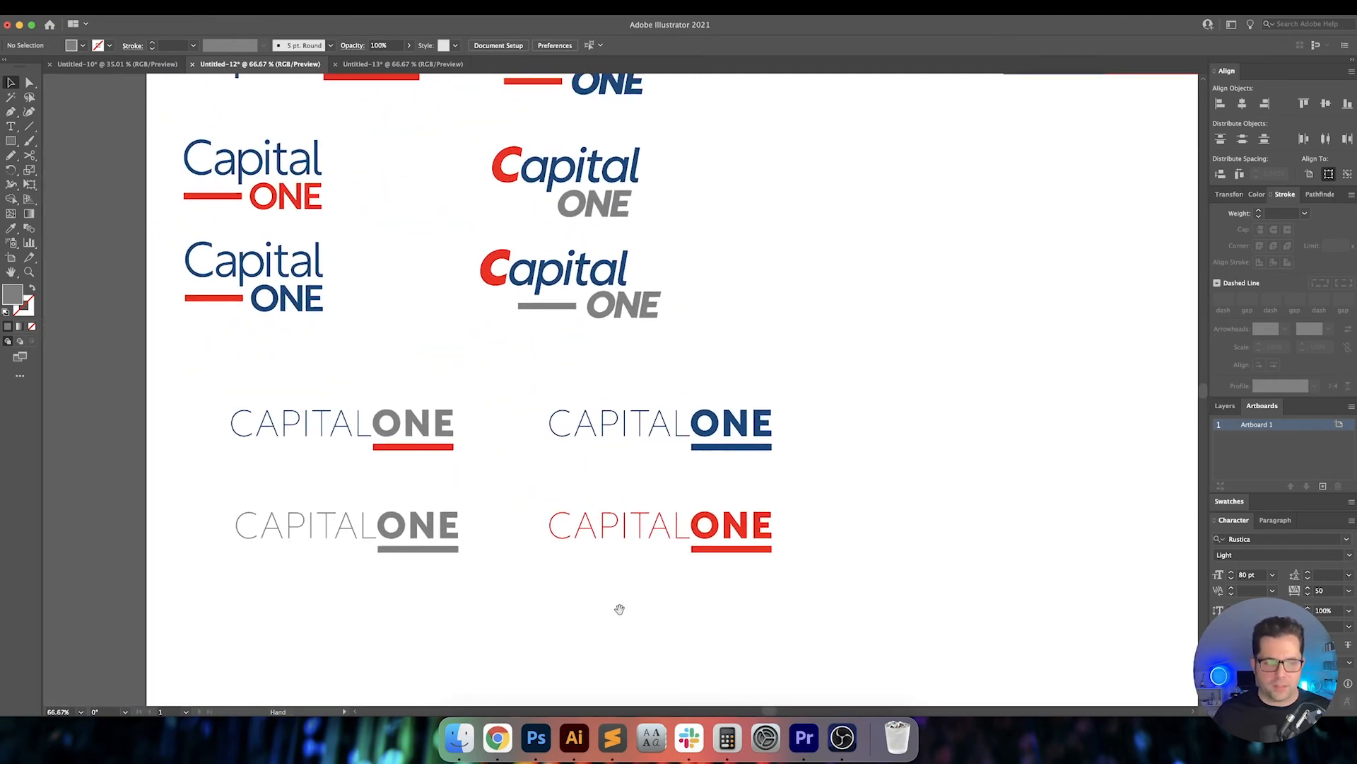
left_click_drag(326, 447, 842, 576)
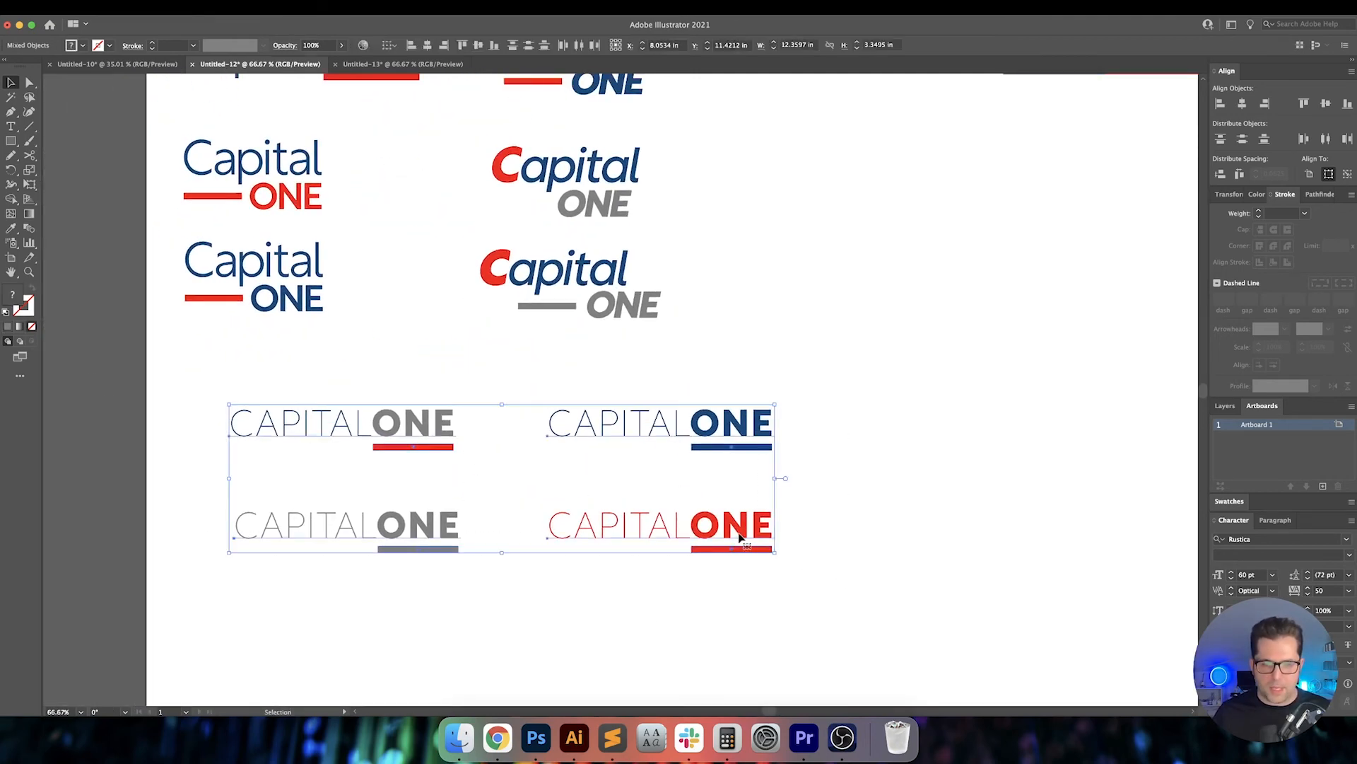
left_click_drag(740, 534, 683, 495)
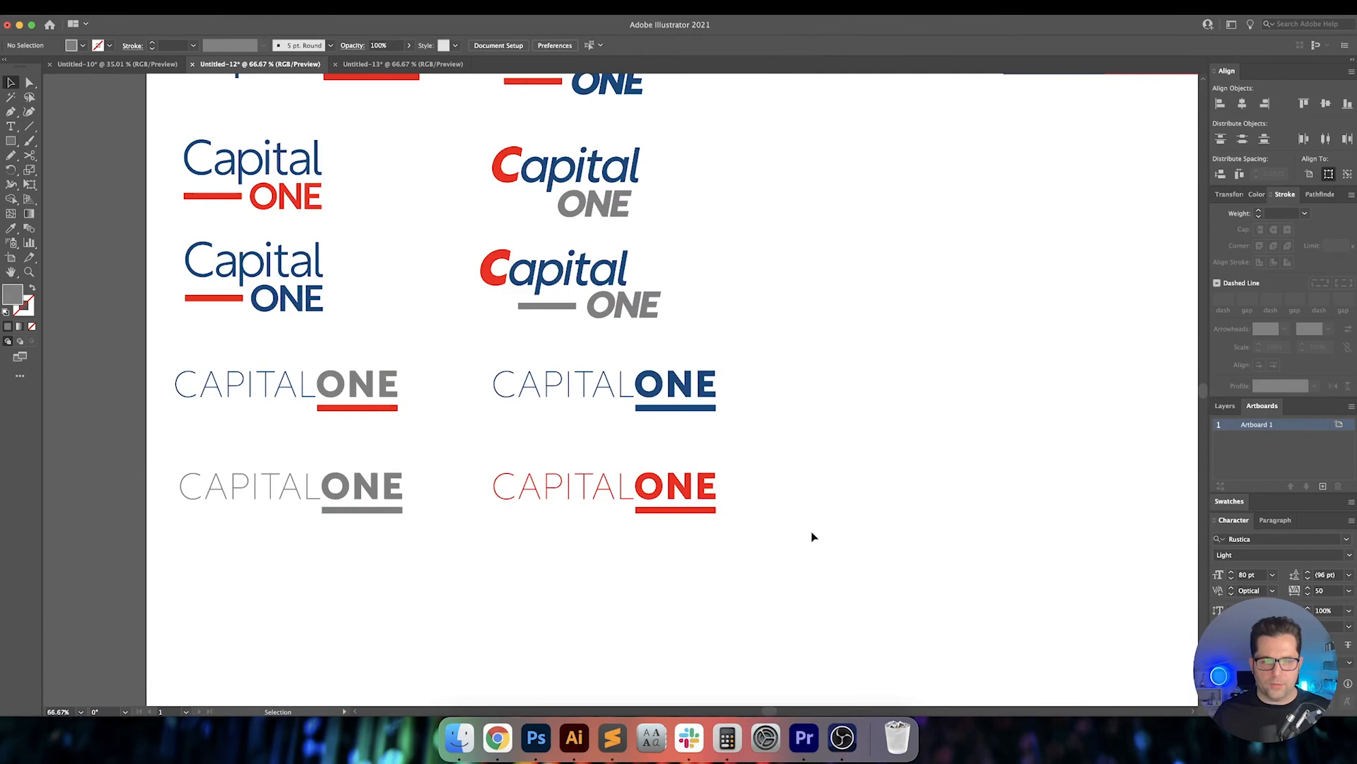
Switch to Chrome to check the countdown timer, and return to Illustrator.
left_click(498, 738)
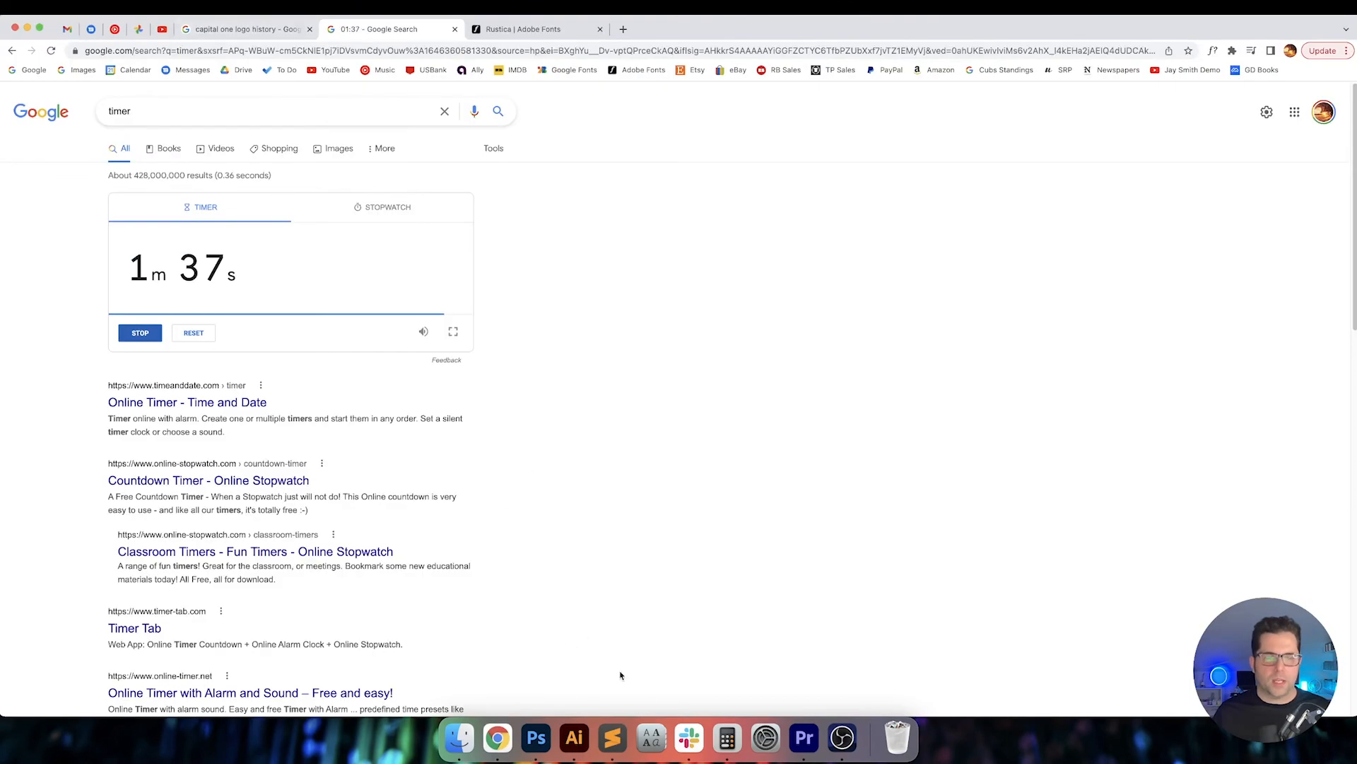
left_click(574, 738)
Add a new text object reading "Capital" in the empty area beside the logo columns, below the colour swatches.
left_click_drag(846, 423, 612, 497)
key("t")
left_click(637, 402)
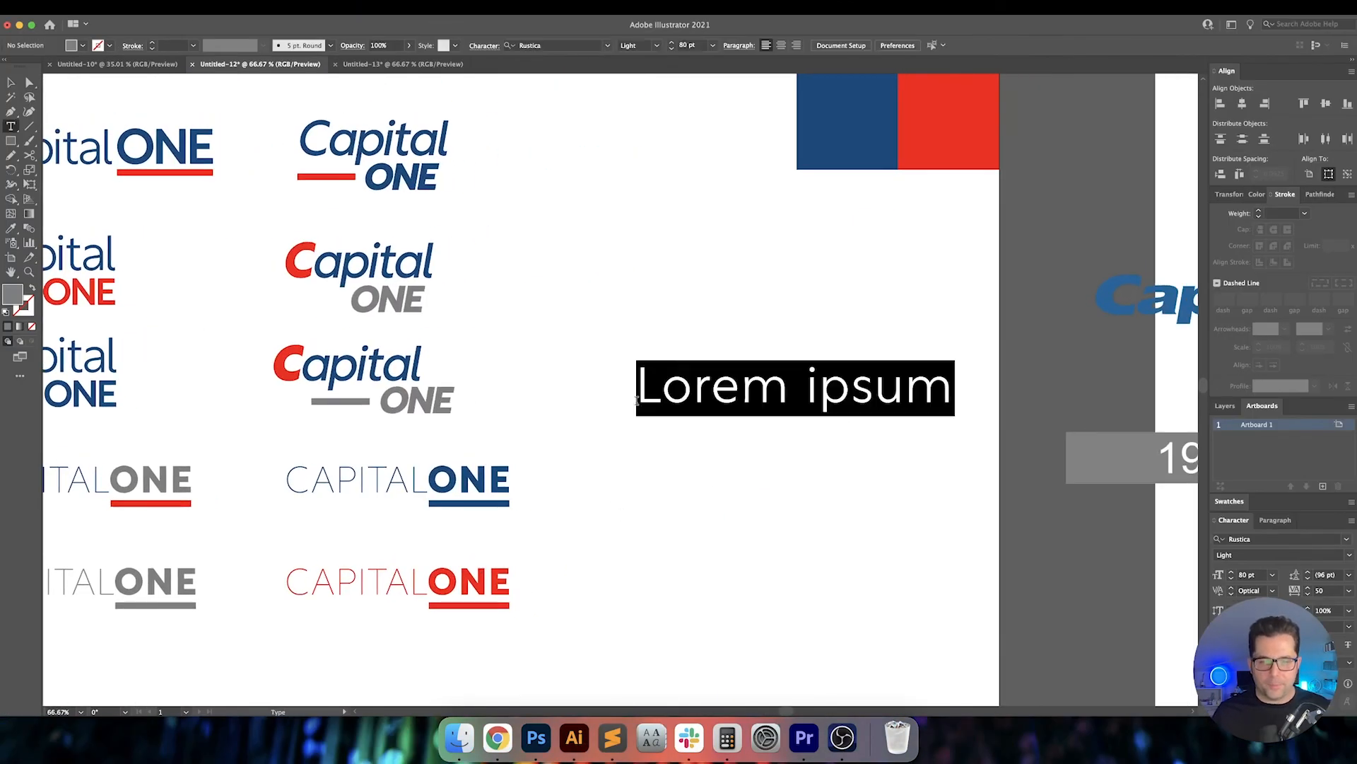
type("CAPITAL")
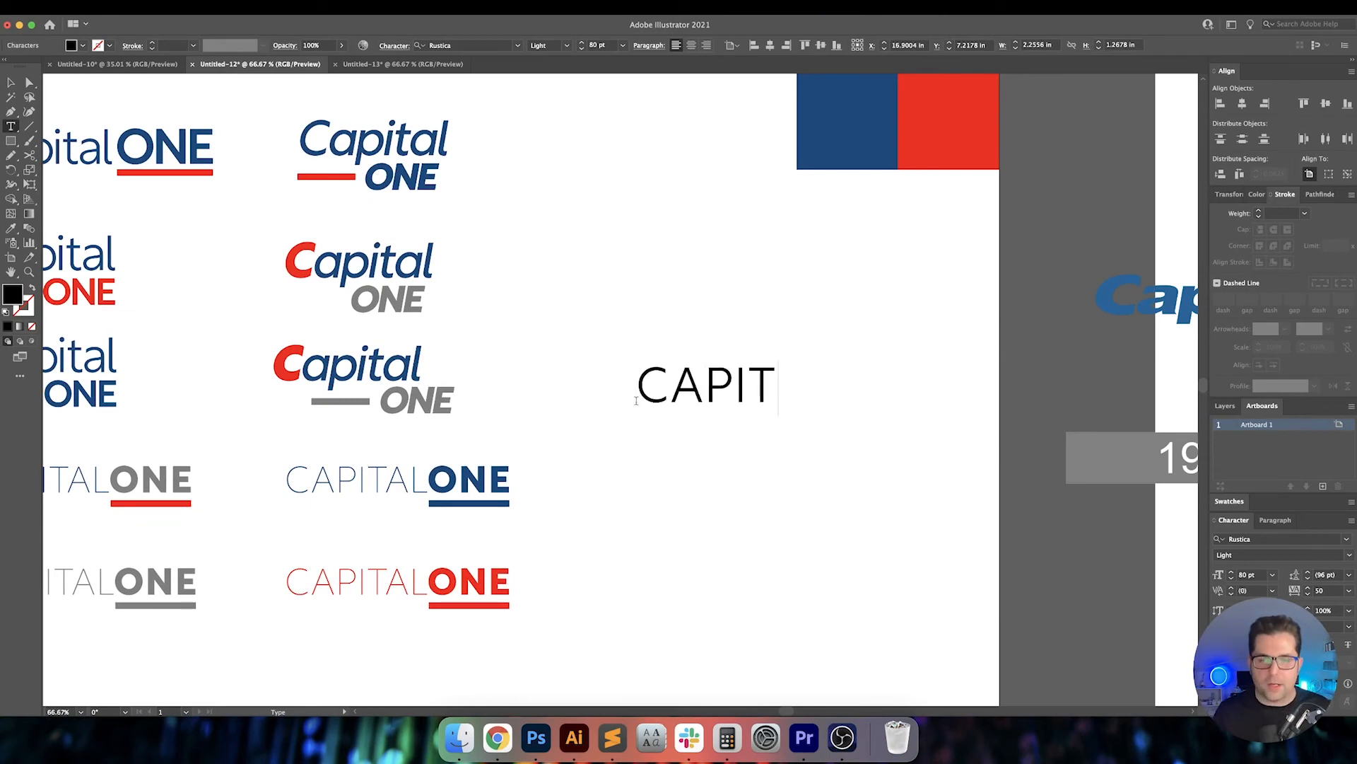
key("BackSpace")
key("BackSpace")
key("BackSpace")
key("BackSpace")
key("BackSpace")
key("BackSpace")
type("apital")
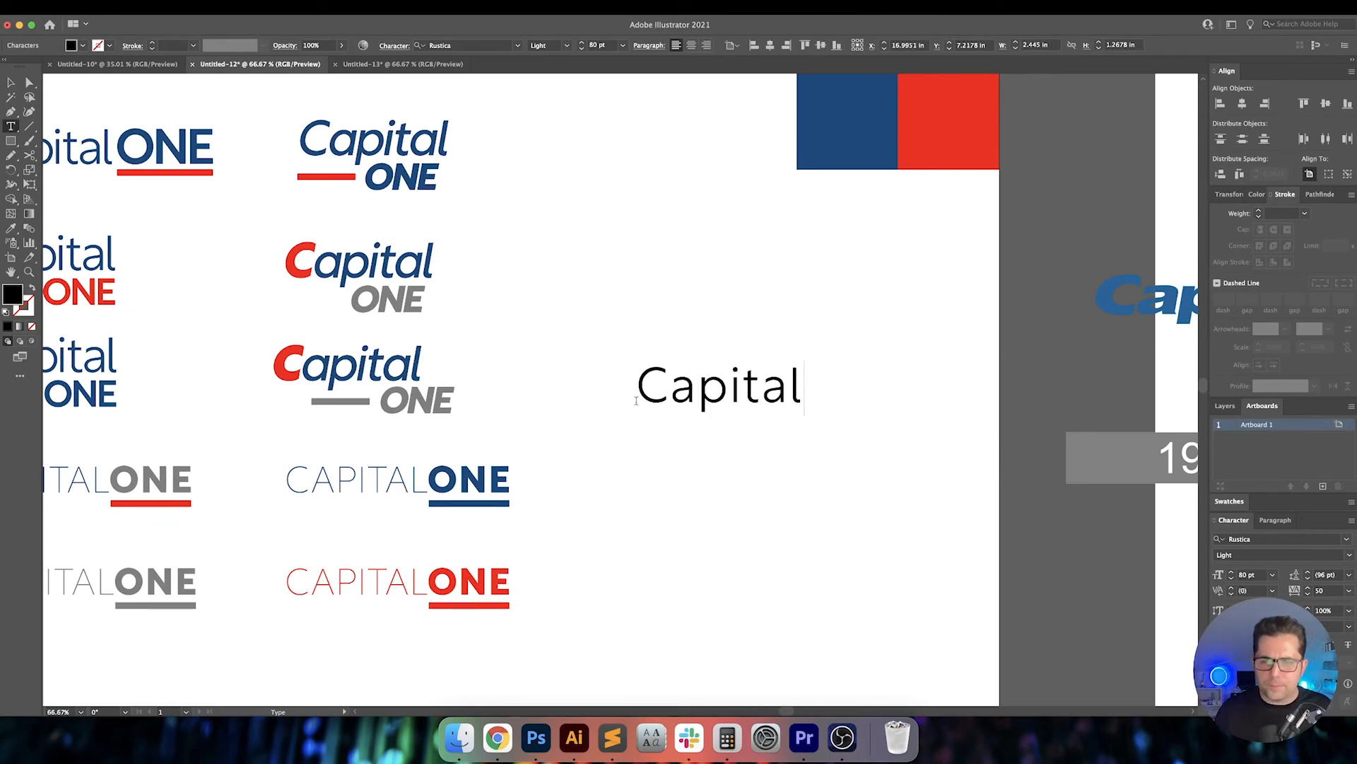
Shift the new text closer to the logo columns and make its initial lowercase so it reads "capital".
key("Escape")
left_click_drag(683, 404, 554, 399)
type("tc")
key("Escape")
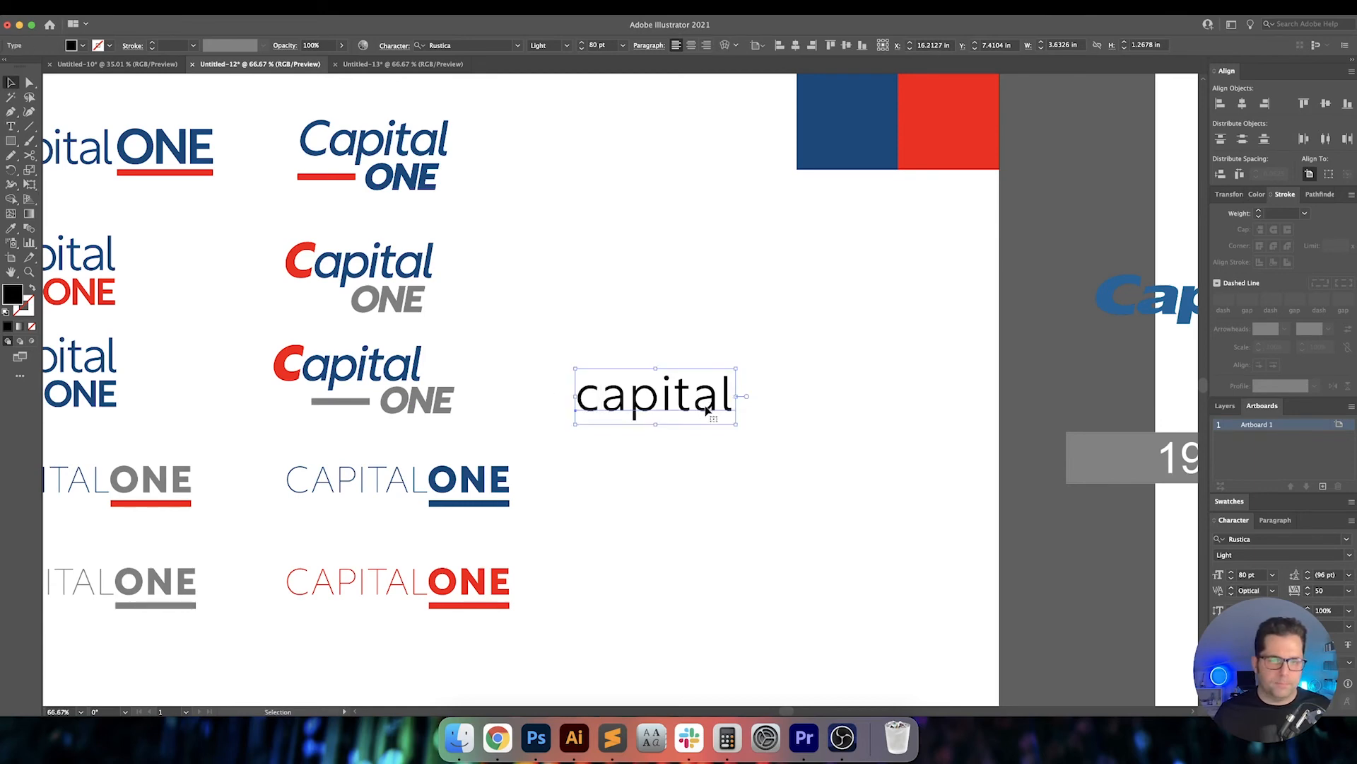
Duplicate the lowercase word directly beside itself and change the copy to "ONE".
key("v")
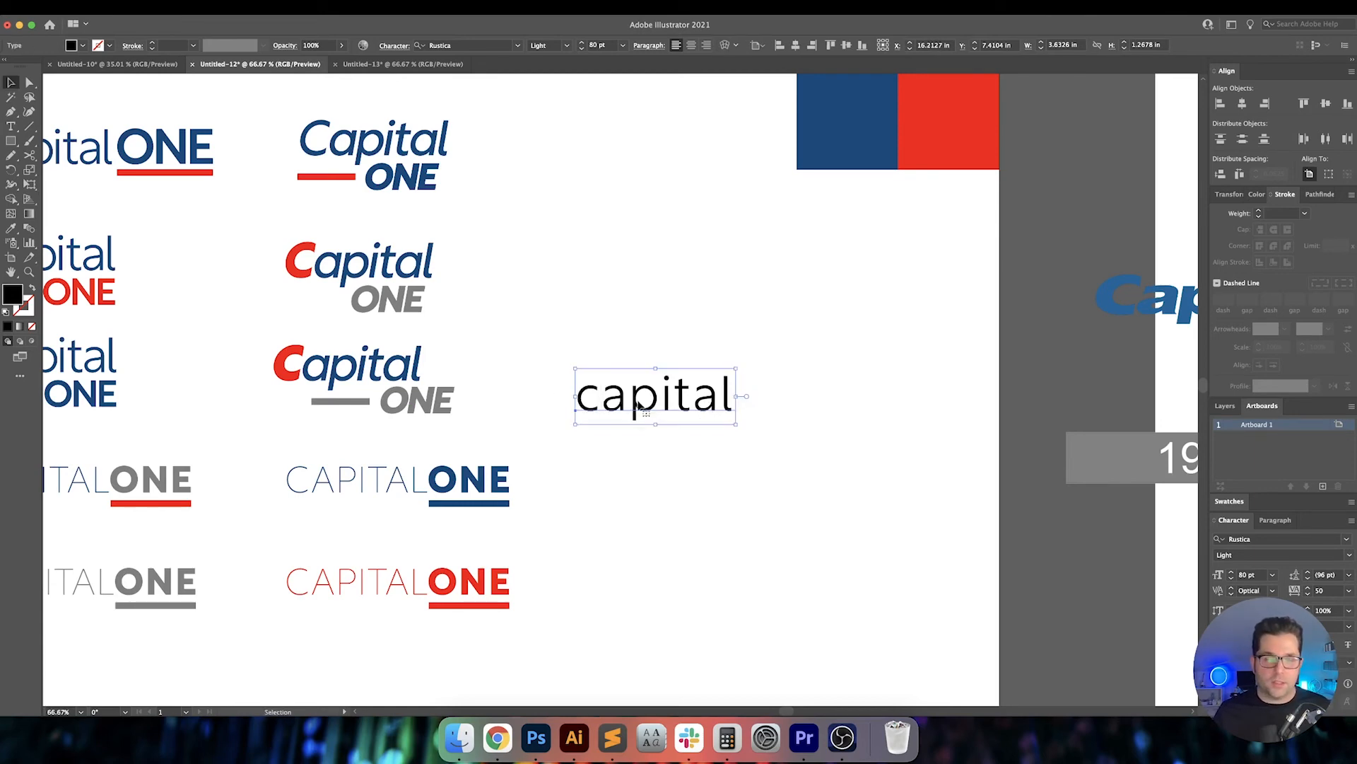
left_click_drag(645, 410, 806, 410)
key("t")
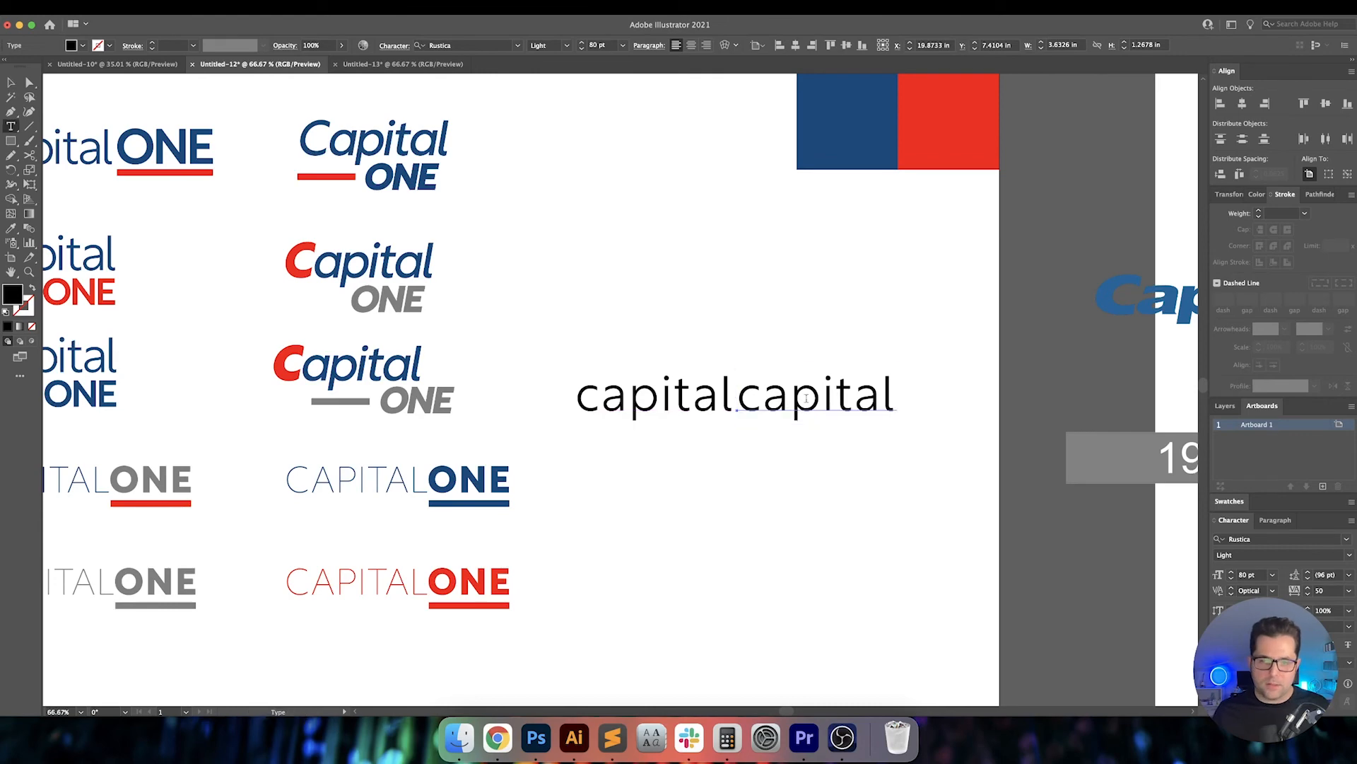
double_click(806, 398)
type("ONE")
key("Escape")
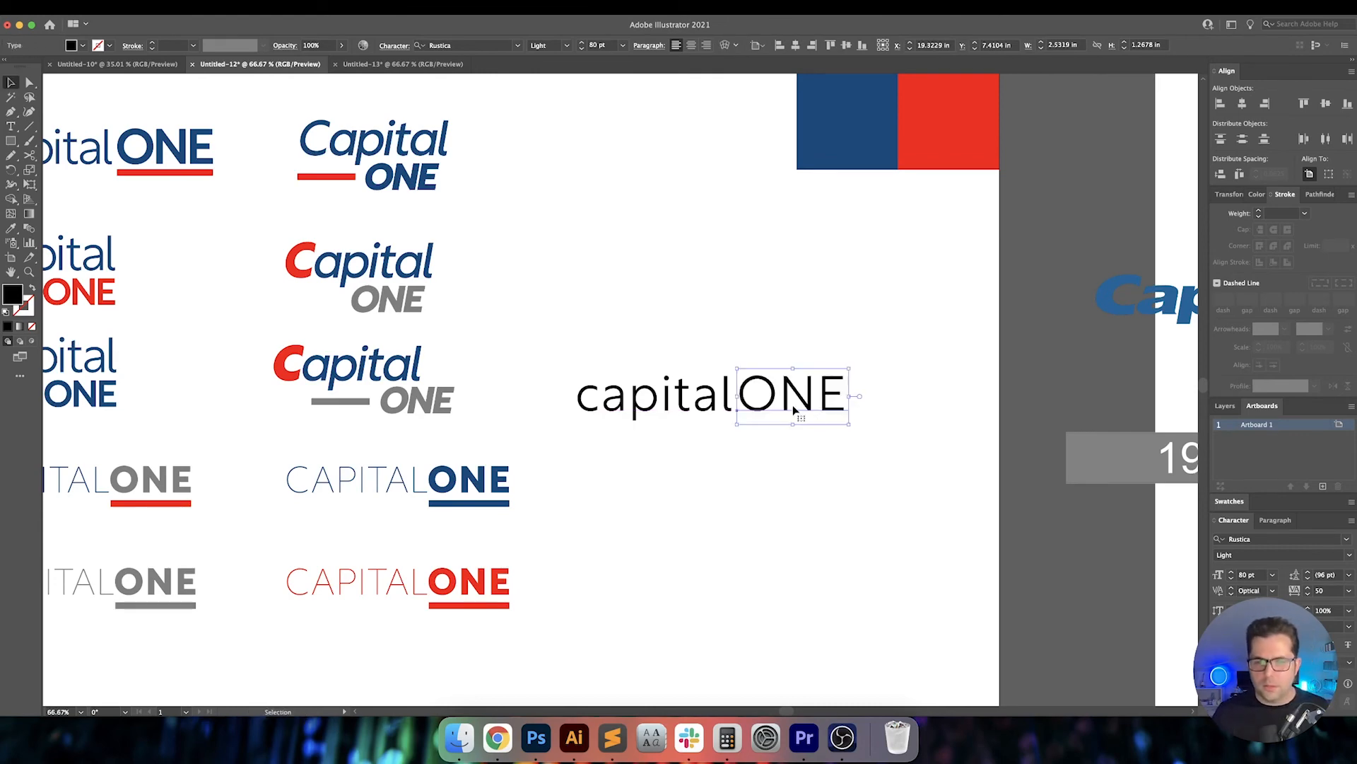
Widen the gap between capital and ONE and place a copy of the red underline bar upright in it as a divider.
left_click_drag(795, 407, 807, 404)
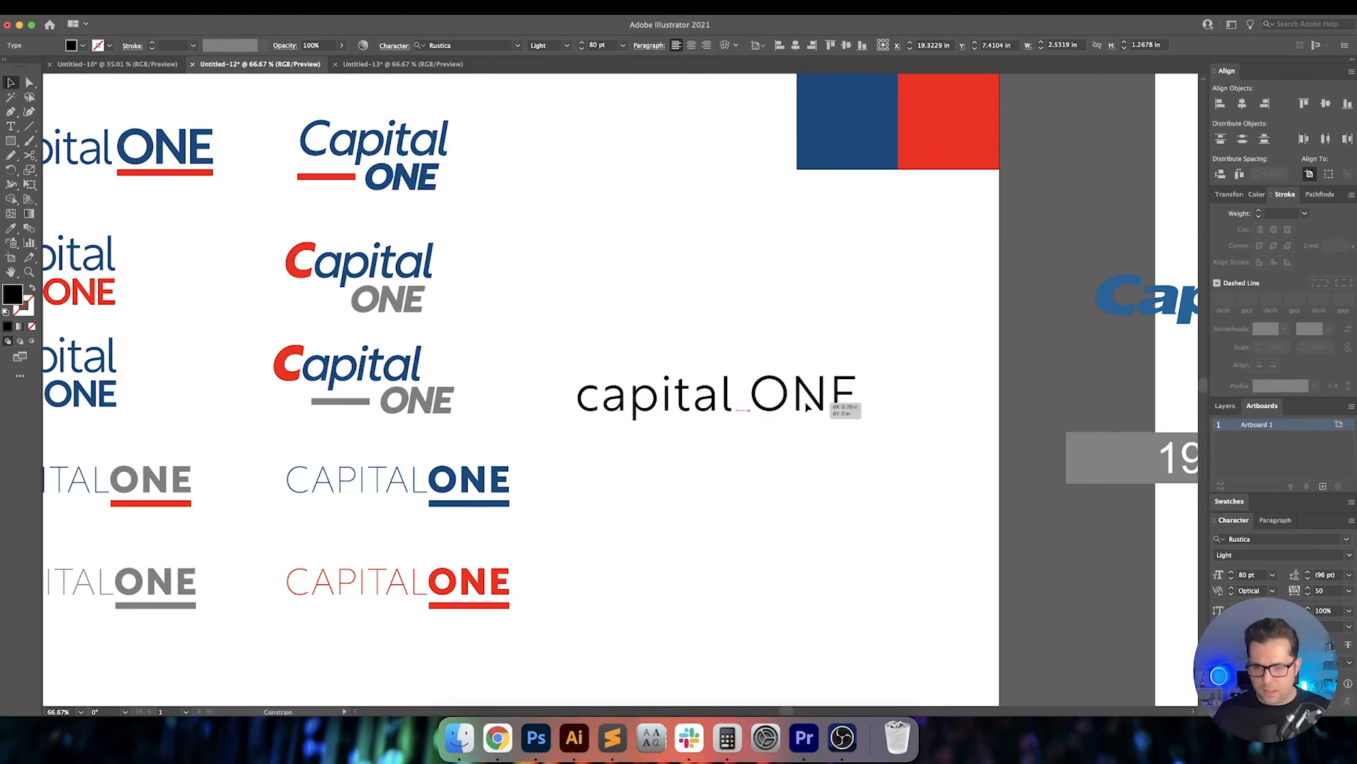
left_click(764, 333)
scroll(479, 467, "up", 1)
scroll(478, 467, "right", 1)
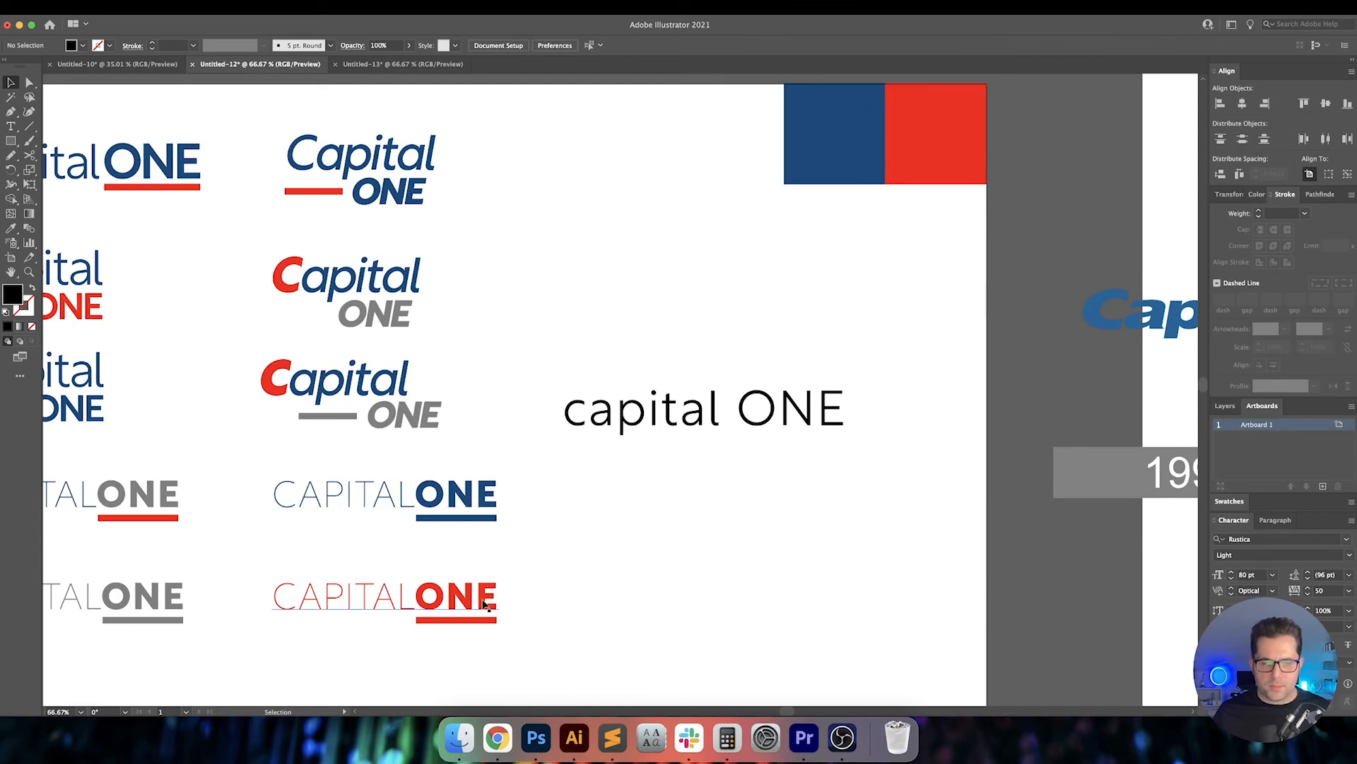
left_click_drag(485, 623, 734, 492, "alt")
left_click(745, 435)
scroll(745, 433, "up", 3)
Recolour the word capital in the swatch blue and the word ONE in the swatch red.
left_click(632, 408)
scroll(640, 417, "down", 4)
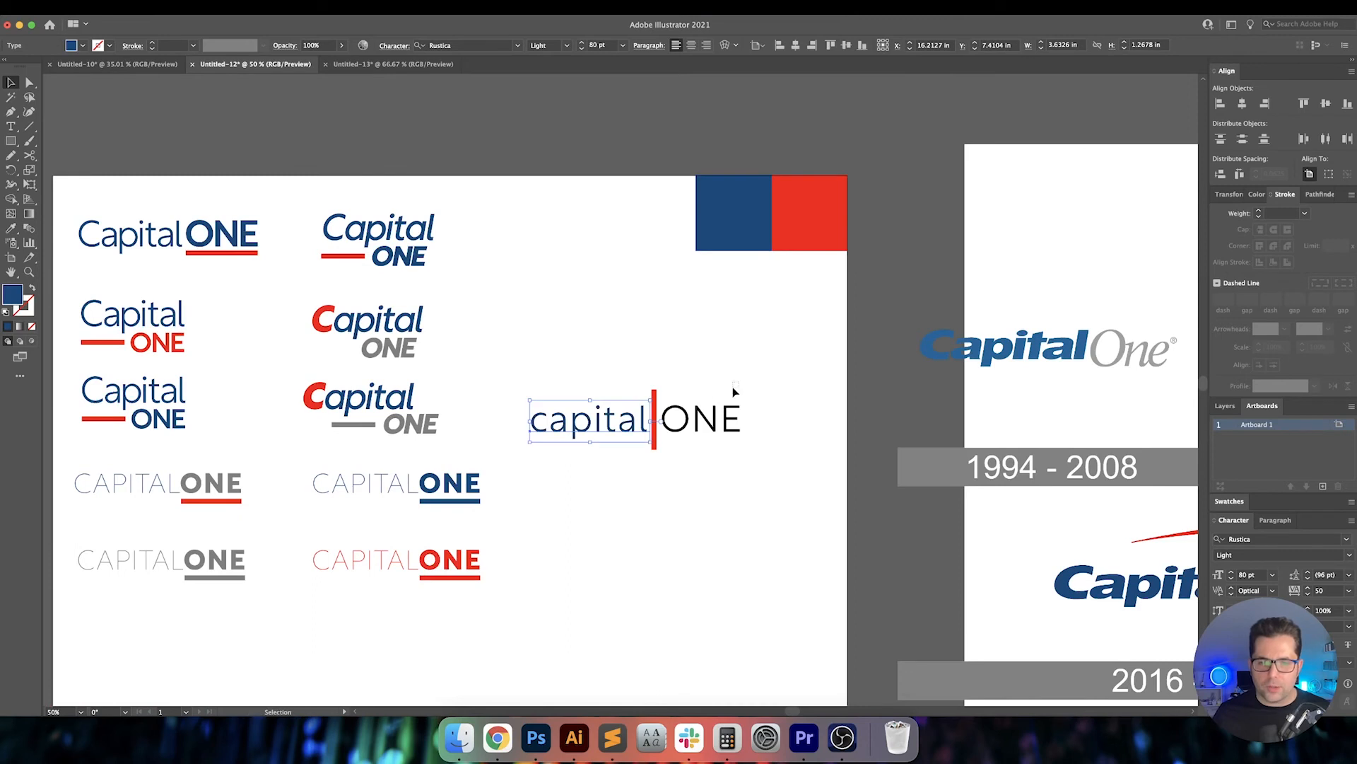
left_click(698, 437)
key("i")
left_click(810, 238)
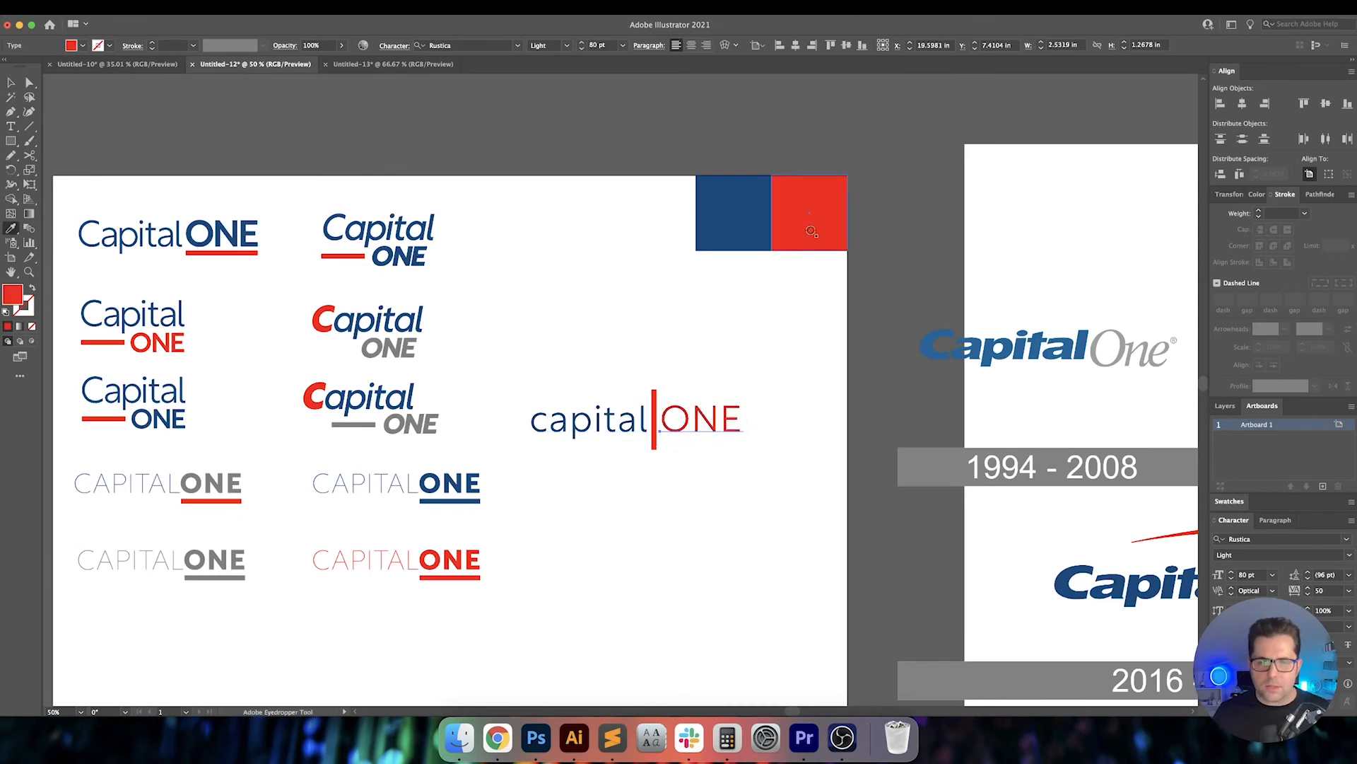
key("v")
left_click(767, 415)
Recolour the vertical divider in the grey sampled from the italic logo's ONE.
left_click(653, 410)
key("i")
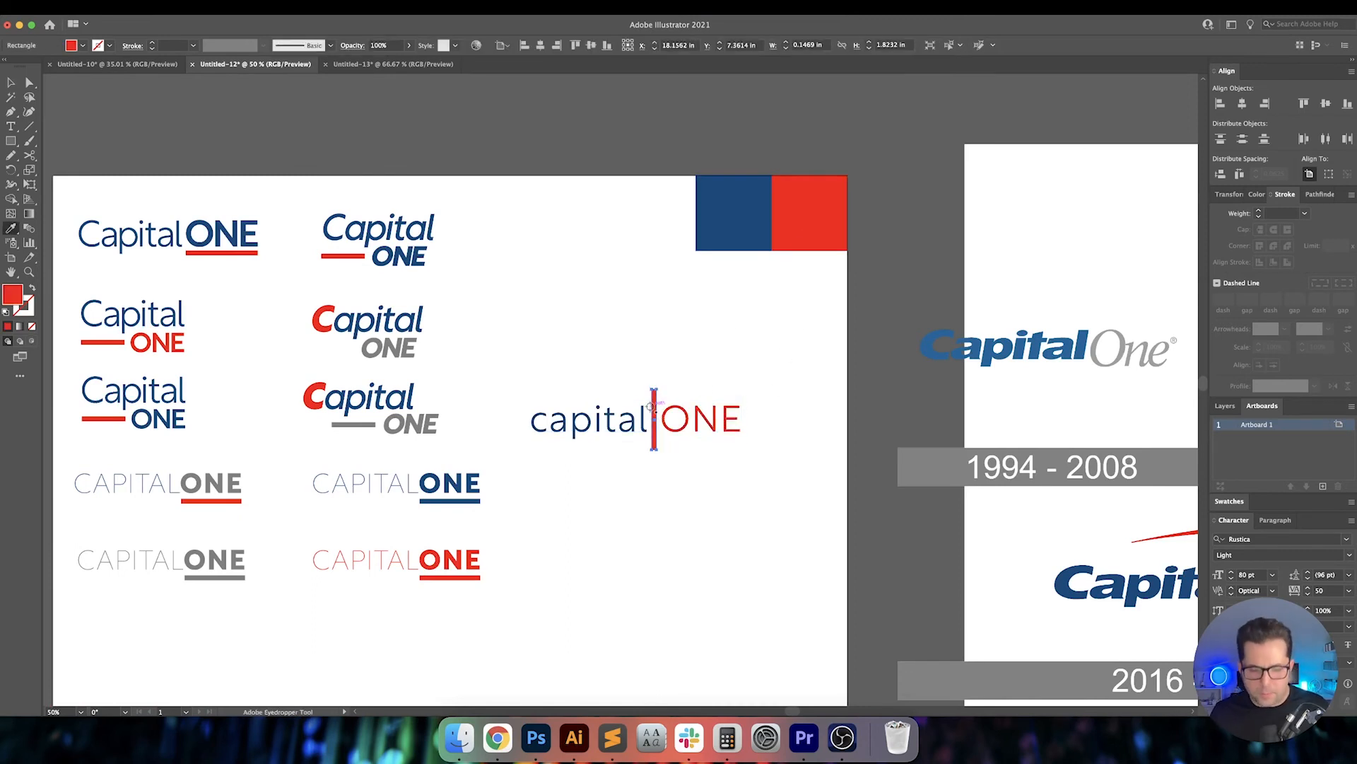
left_click(421, 427)
key("v")
left_click(668, 363)
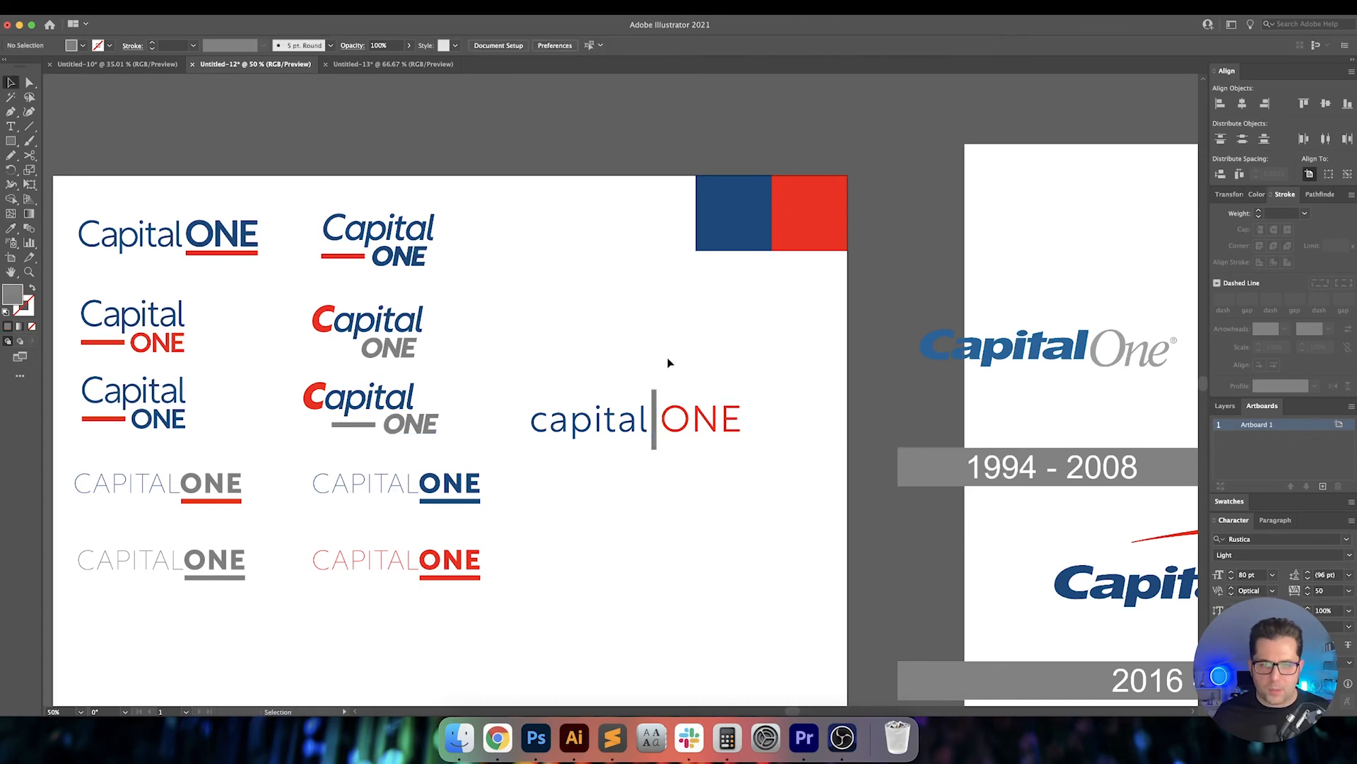
Recolour the vertical divider in the red sampled from the adjacent ONE.
scroll(663, 393, "up", 1)
left_click(654, 394)
key("i")
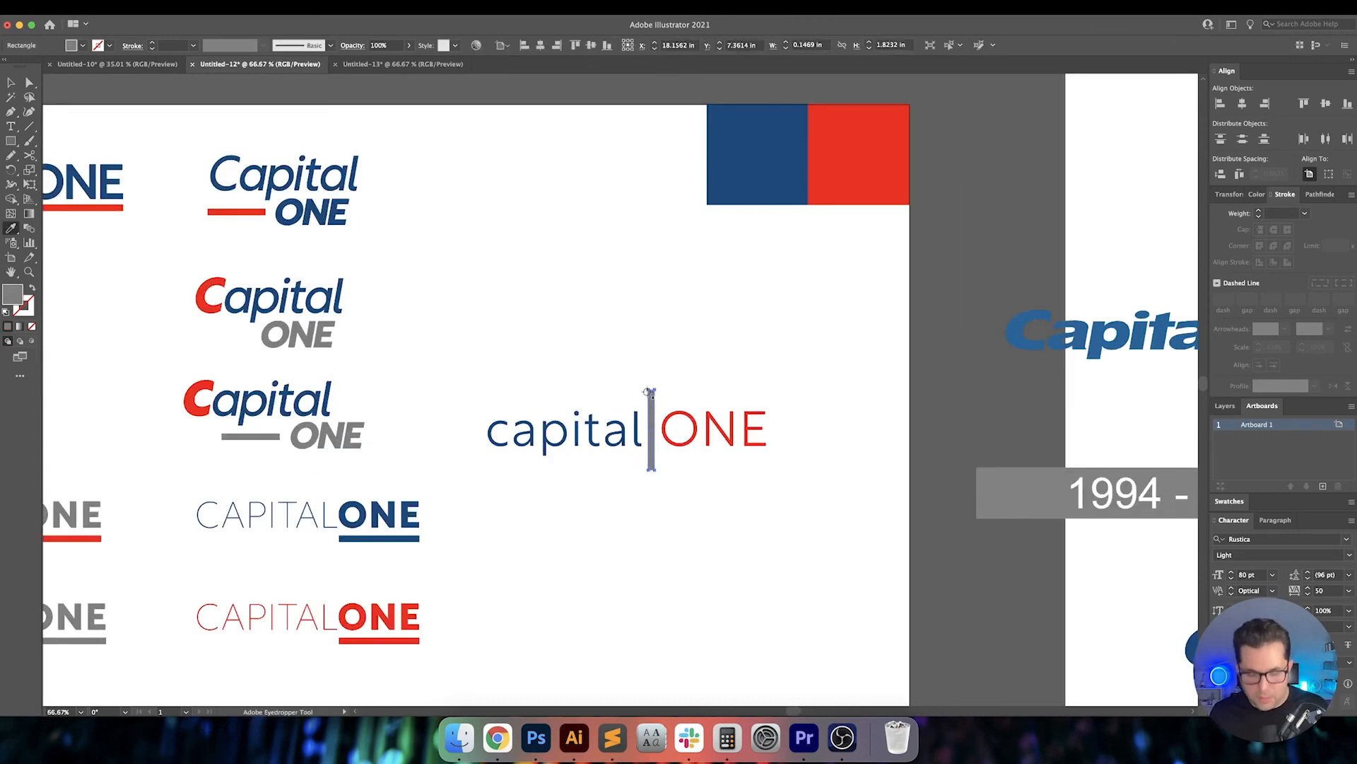
left_click(690, 412)
key("v")
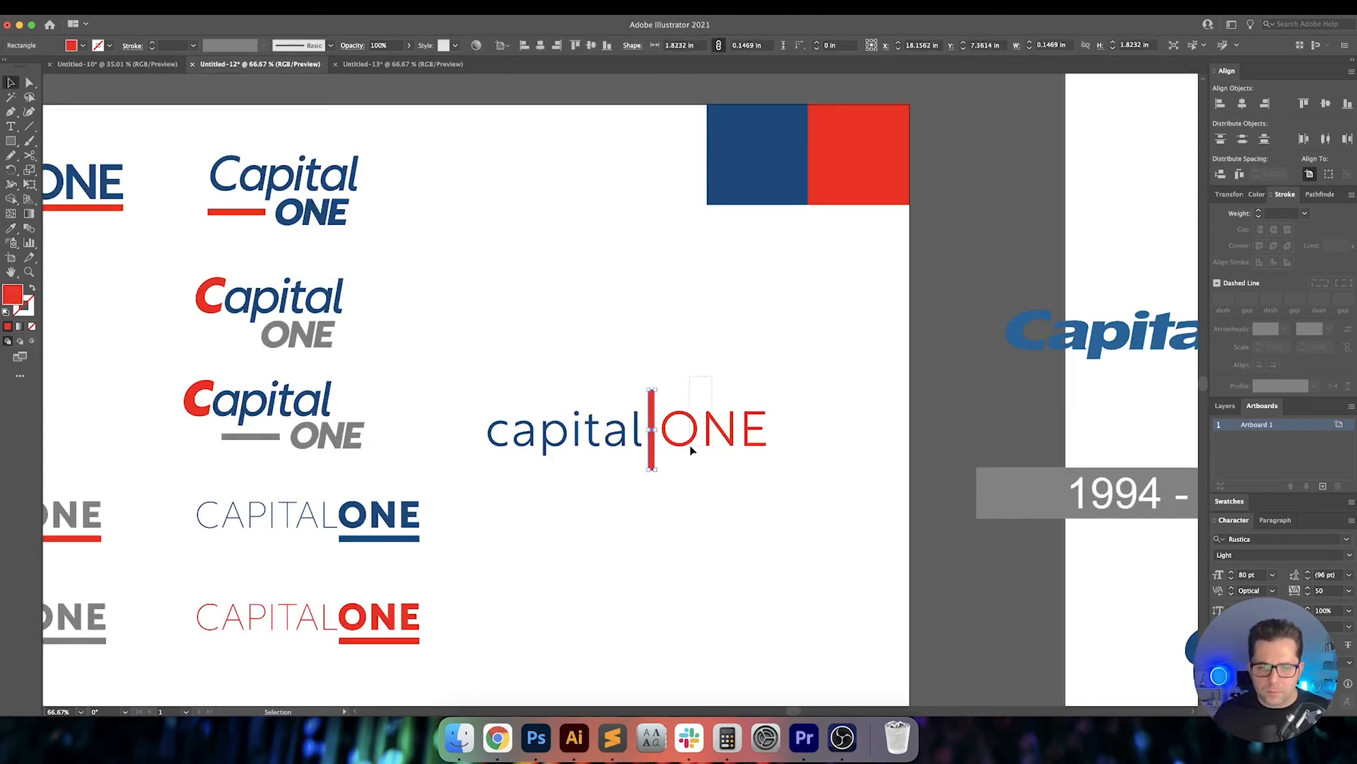
Recolour the word ONE beside the divider in the grey sampled from the italic logo's ONE.
left_click(692, 453)
key("i")
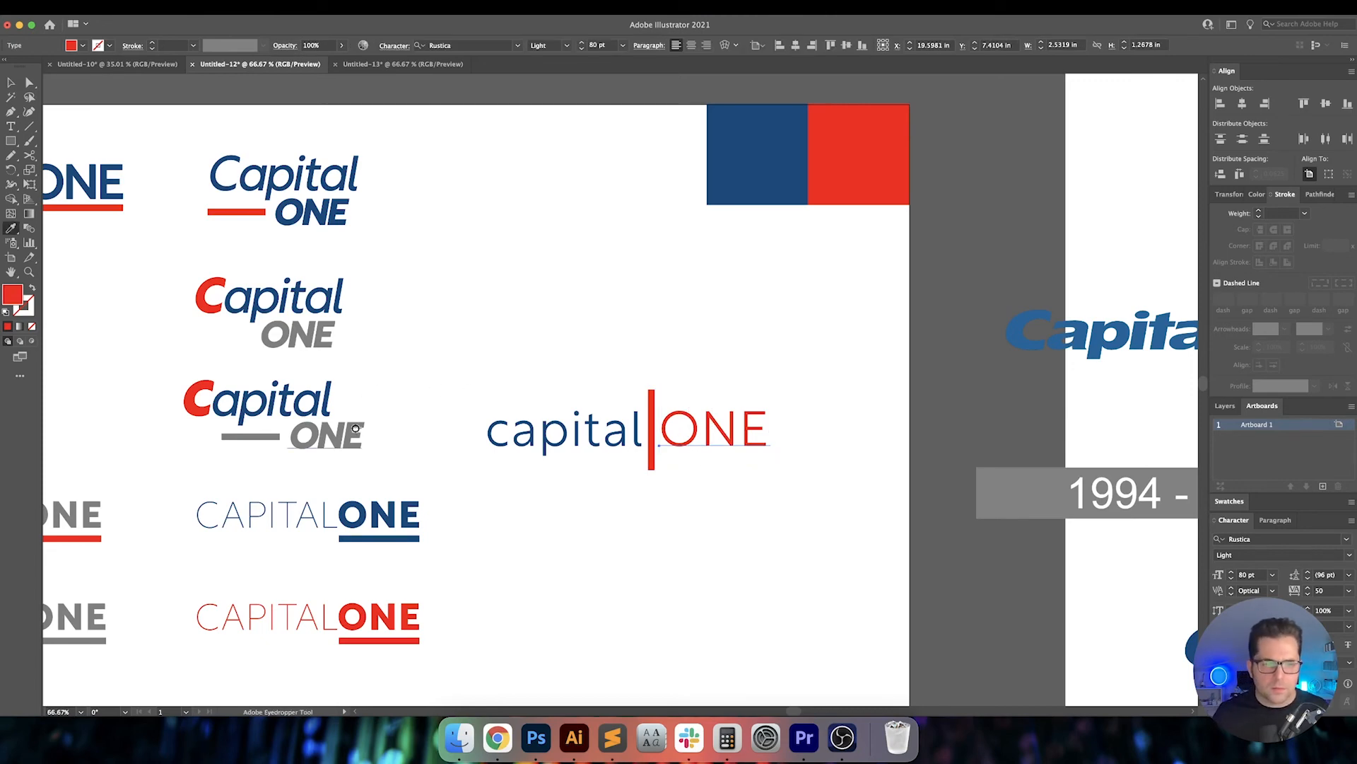
left_click(355, 428)
key("v")
left_click(588, 326)
scroll(555, 297, "down", 2)
scroll(554, 296, "right", 1)
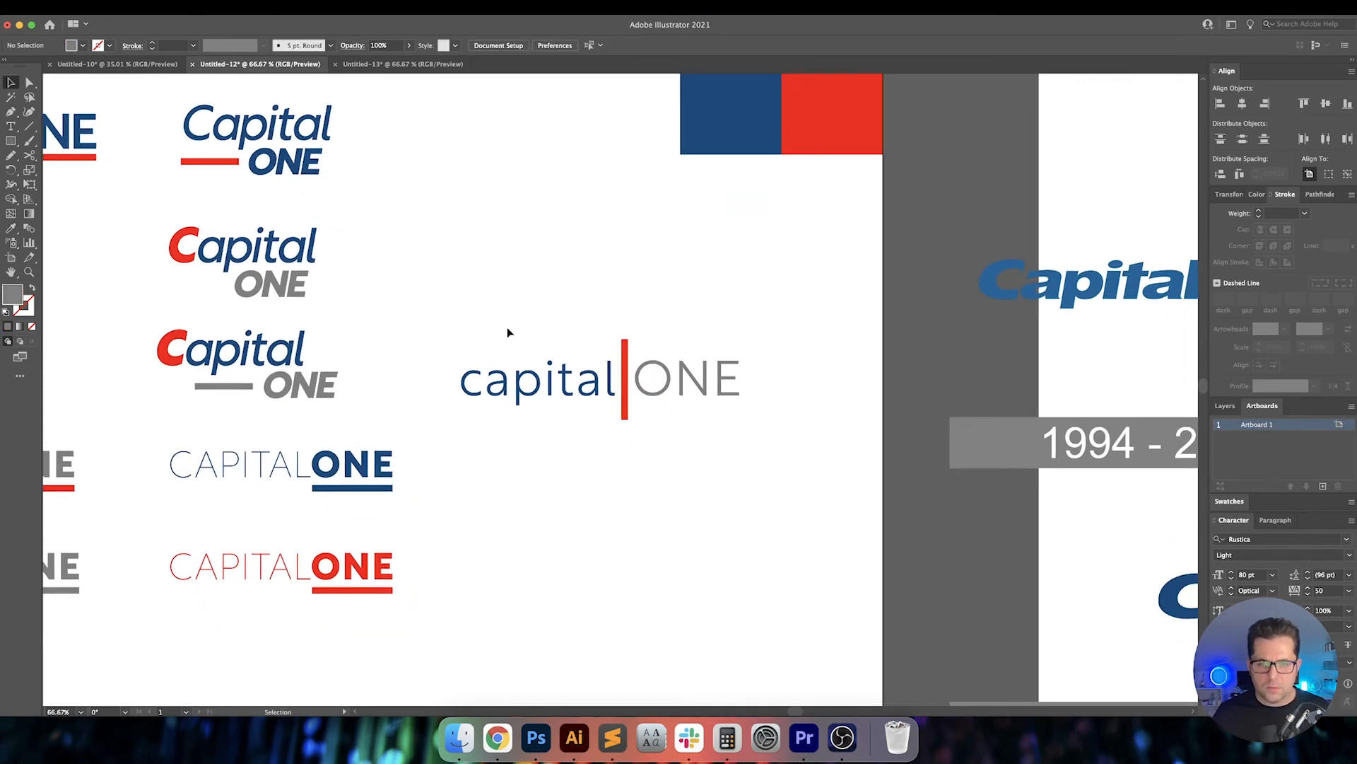
Set the tracking of the blue word capital to 0.
left_click(625, 370)
scroll(625, 371, "up", 2)
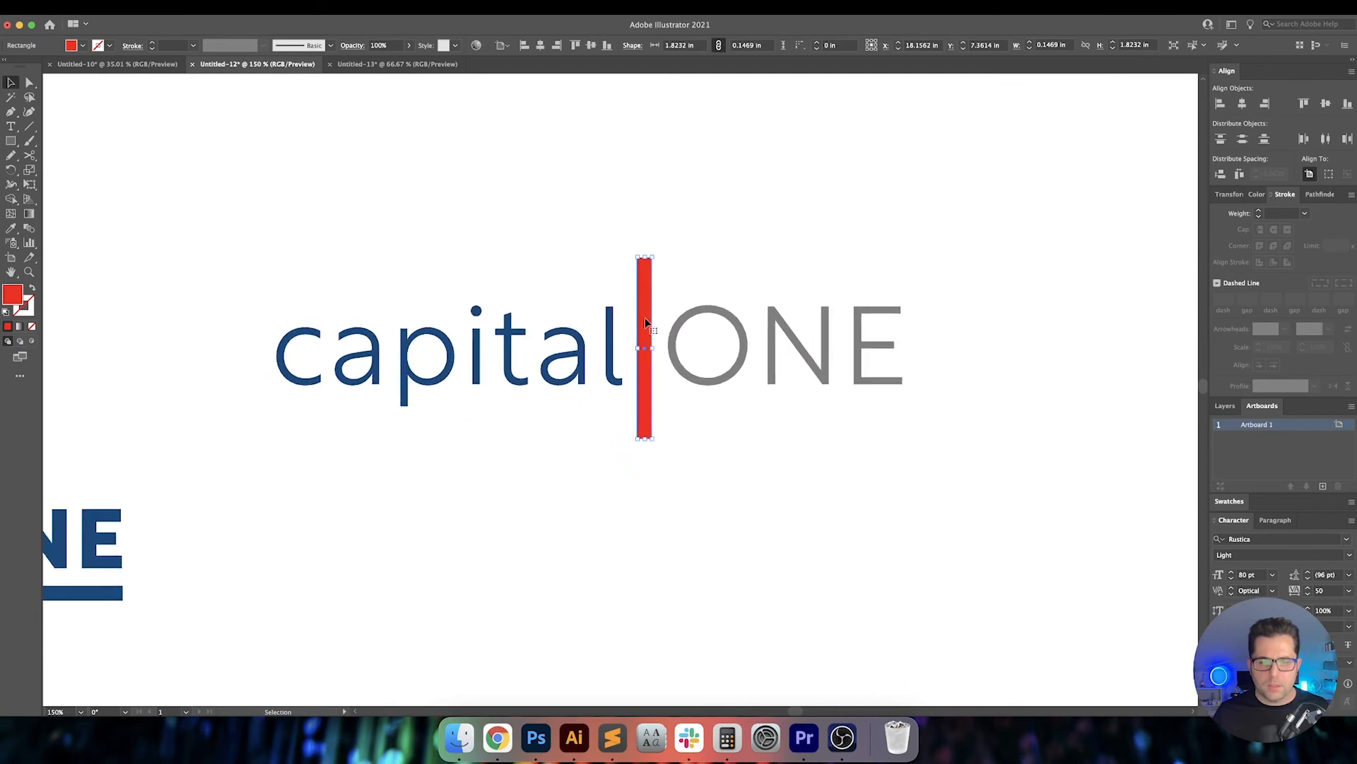
left_click(689, 355)
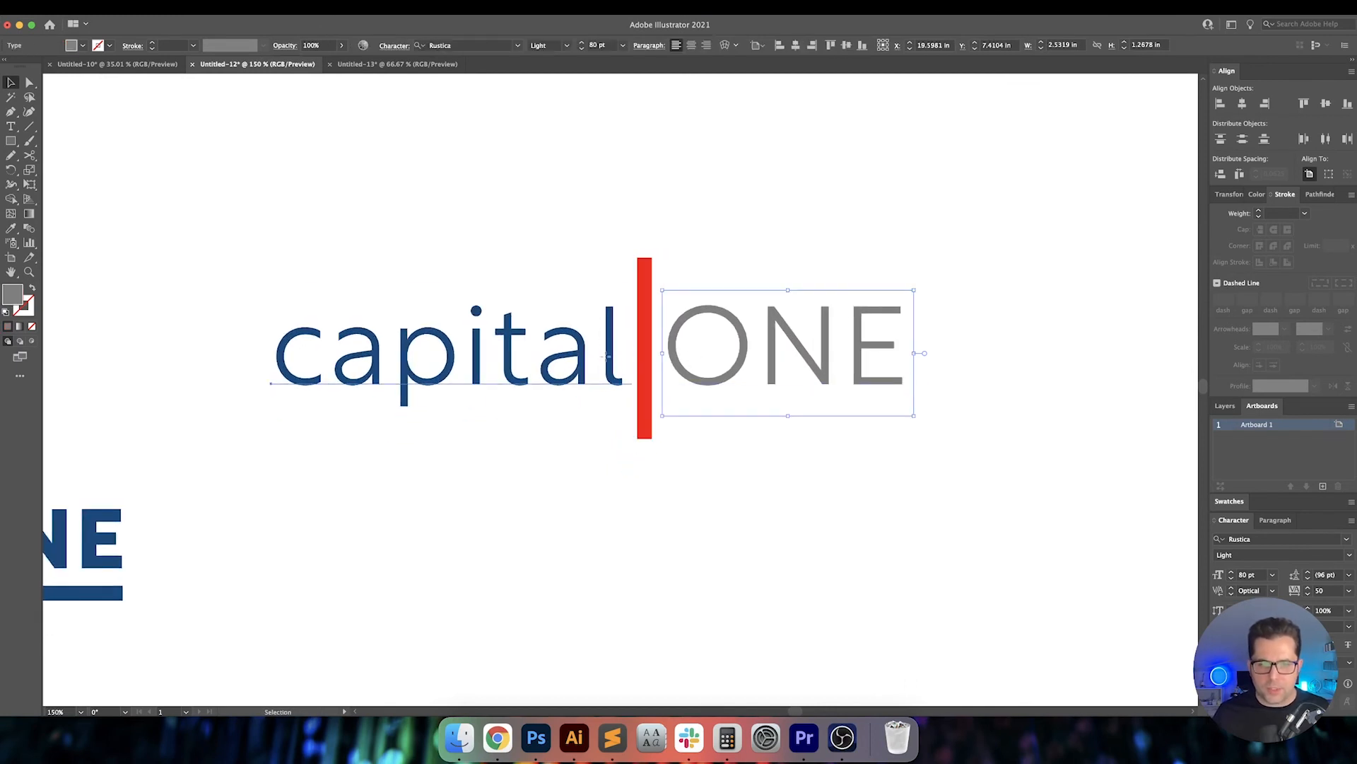
left_click(439, 354)
key("Down")
key("Down")
key("Down")
key("Down")
key("Down")
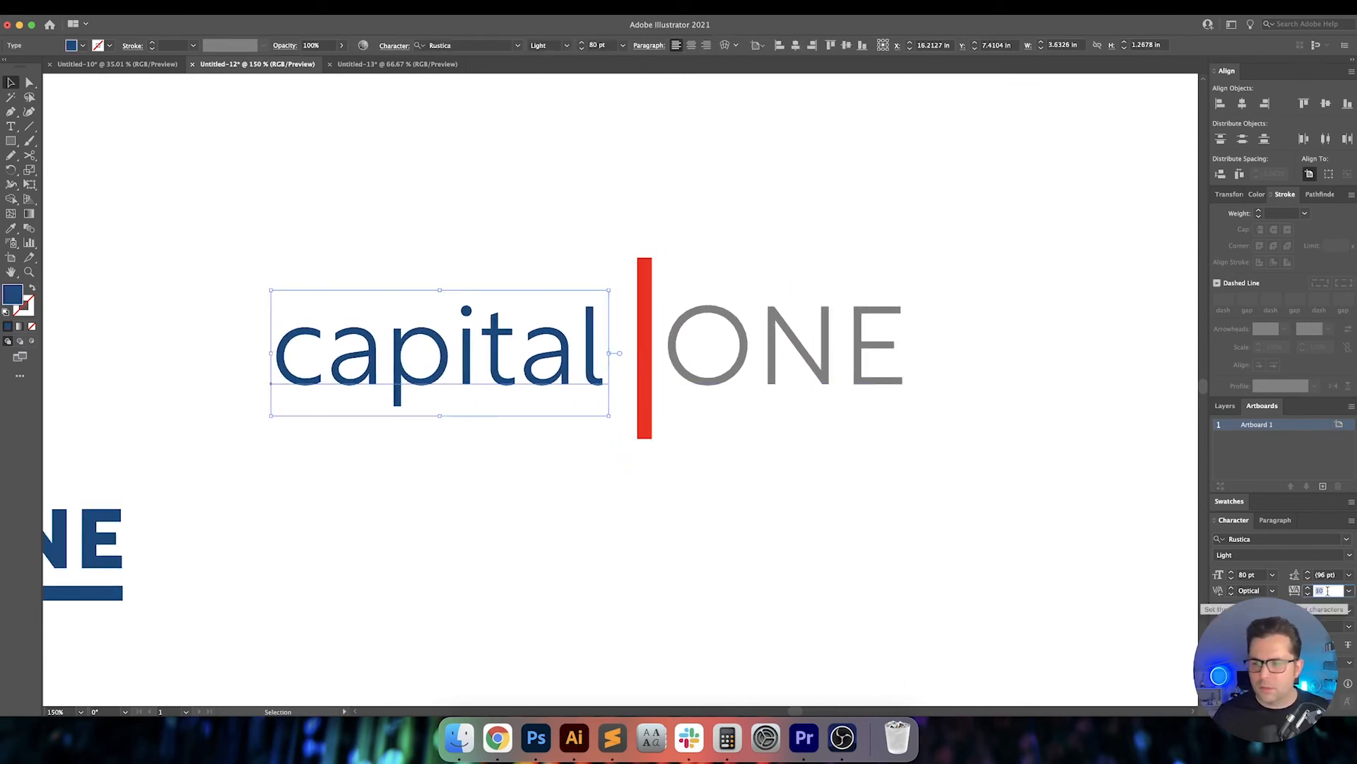
Kern the start of the word capital, setting c-a to -50 and a-p to -80.
double_click(437, 387)
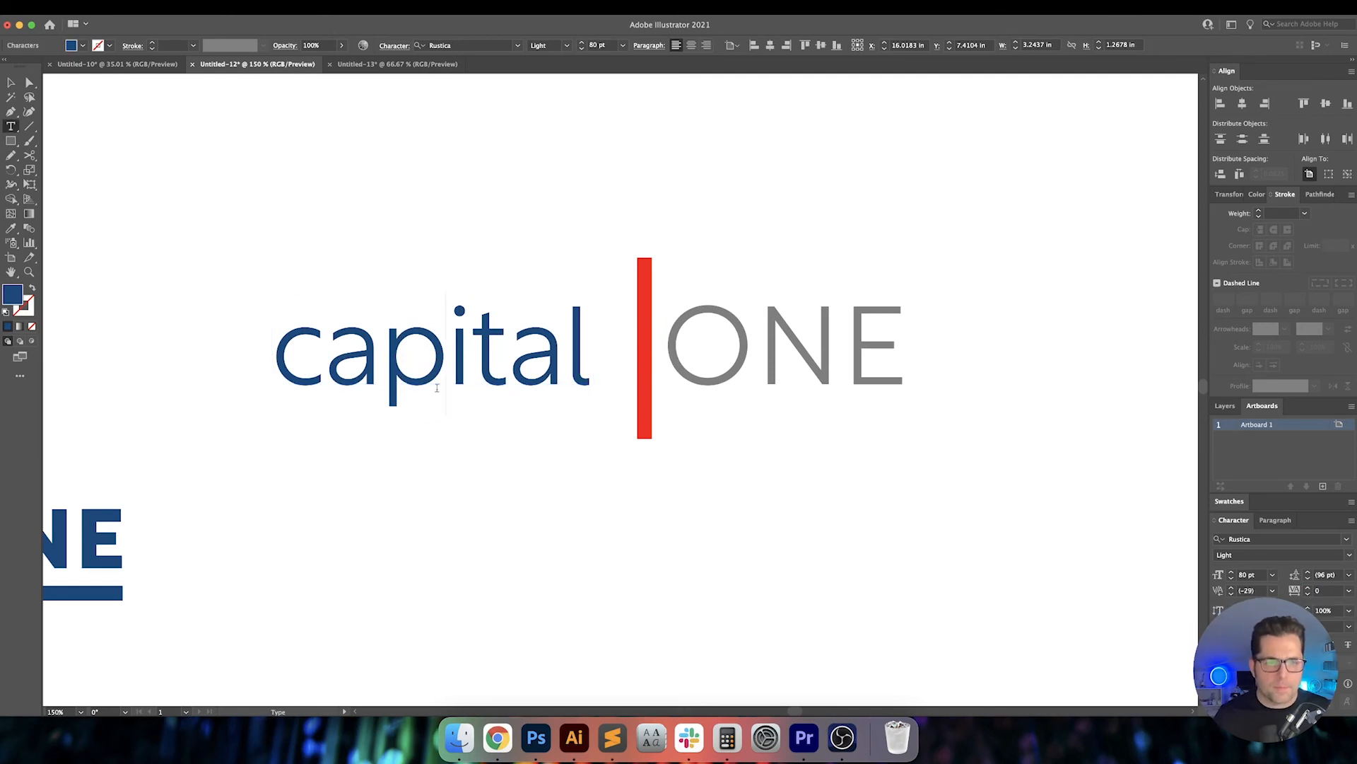
key("Up")
key("Right")
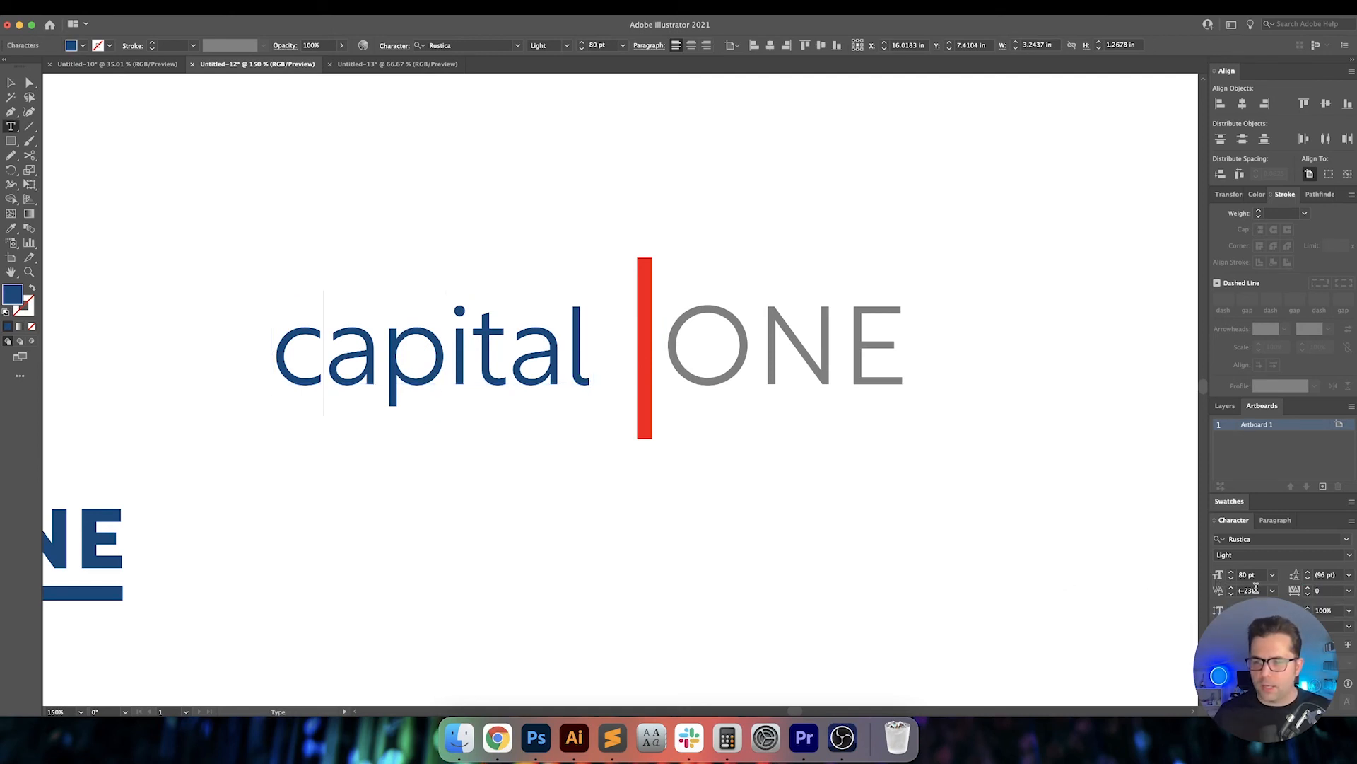
type("-50")
key("Return")
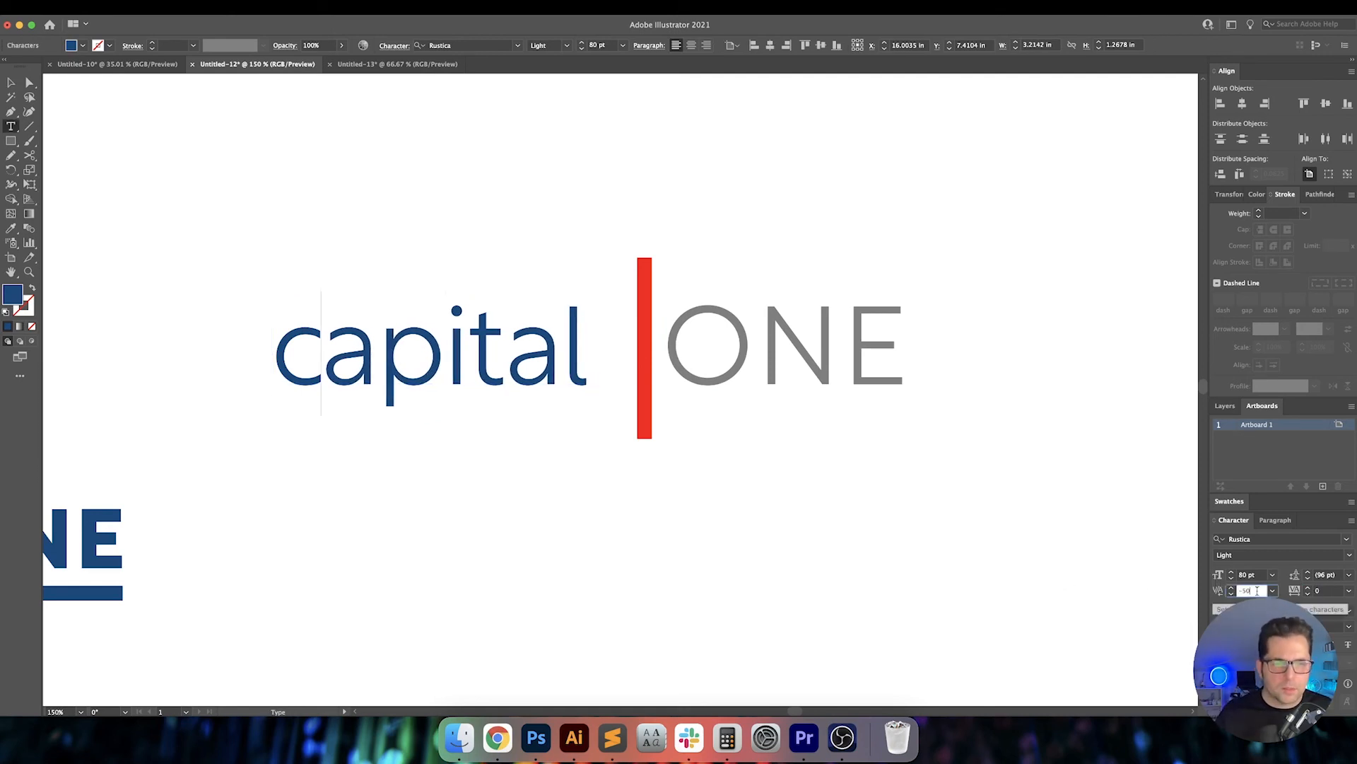
key("Down")
key("Down")
key("Down")
key("Down")
key("Down")
key("Down")
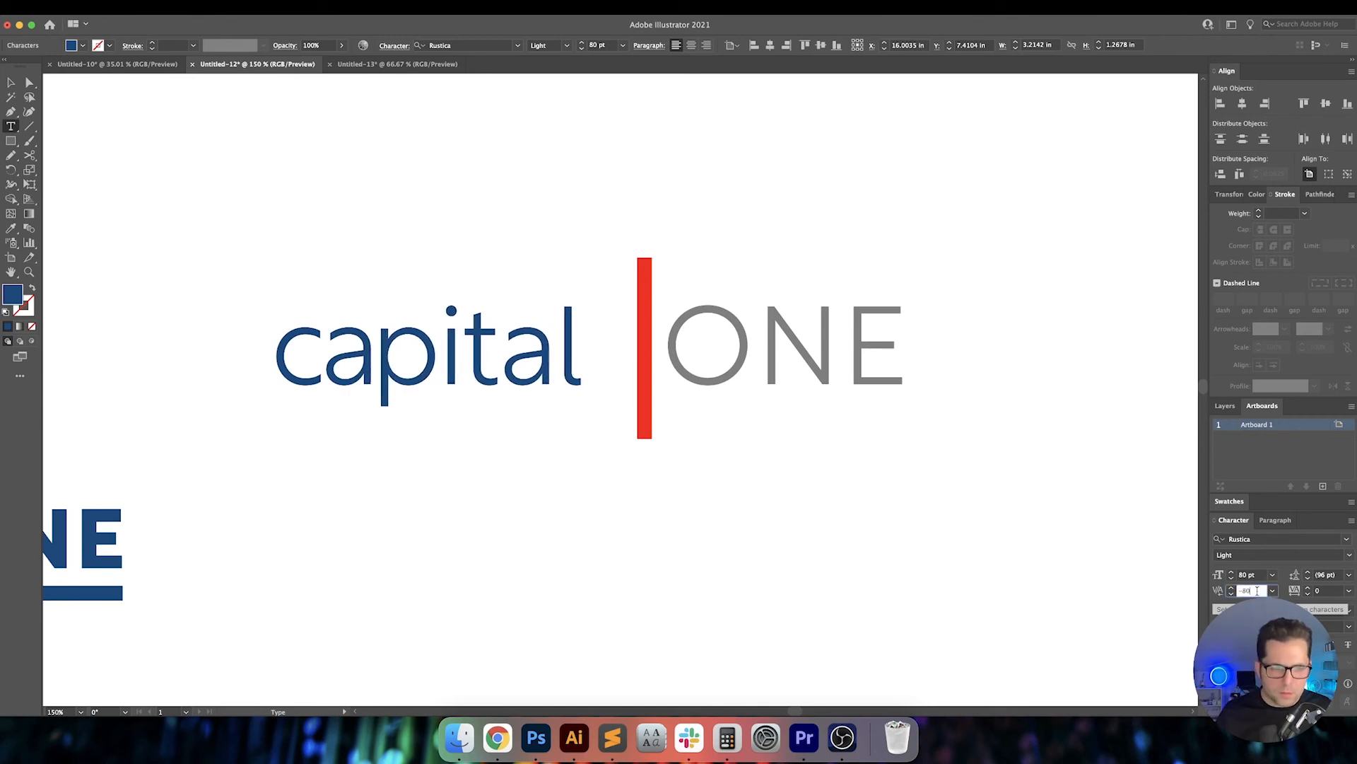
key("Return")
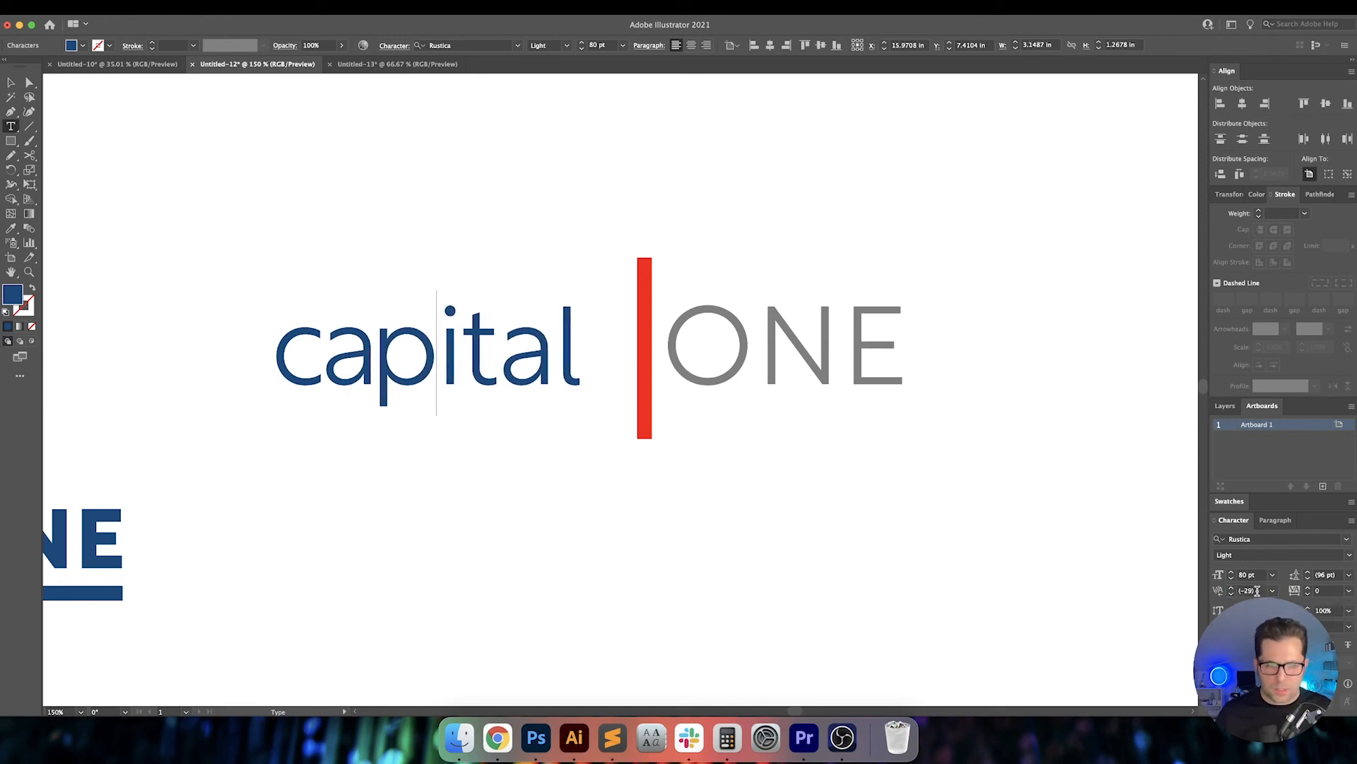
Set the kerning between p and i in the word capital to -80.
key("Down")
key("Down")
key("Down")
key("Down")
key("Down")
key("Down")
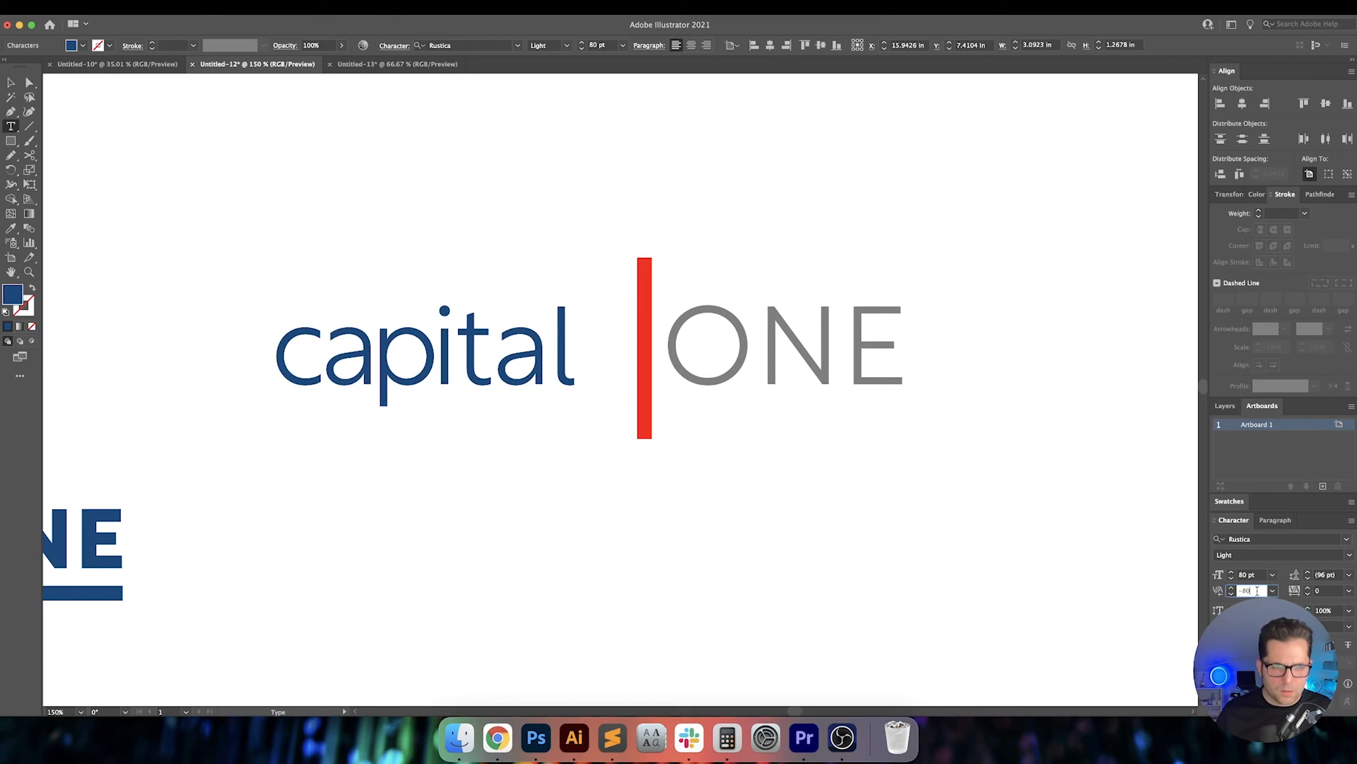
key("Return")
Tighten the kerning of the letter pairs after the first i in capital, taking the last adjusted pair to -90.
key("Right")
key("Down")
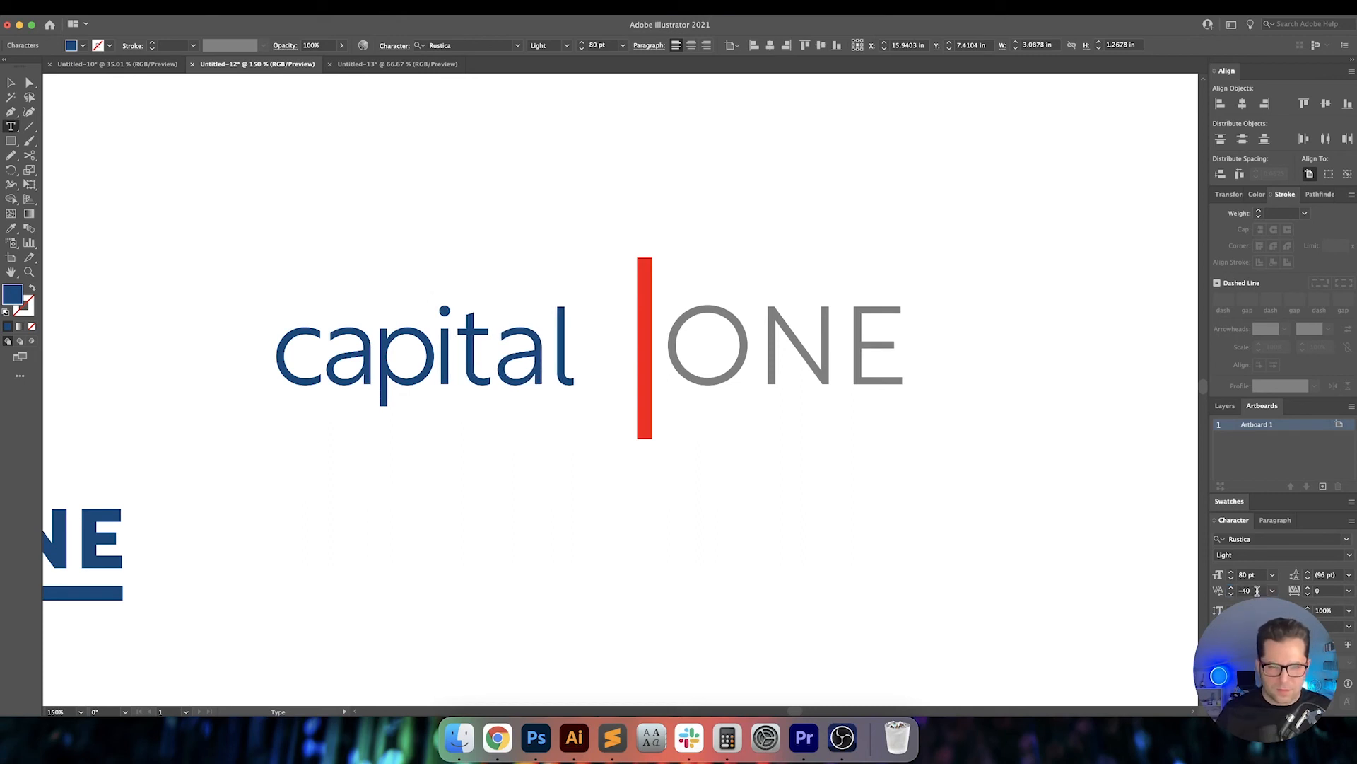
key("Down")
key("Down")
key("Down")
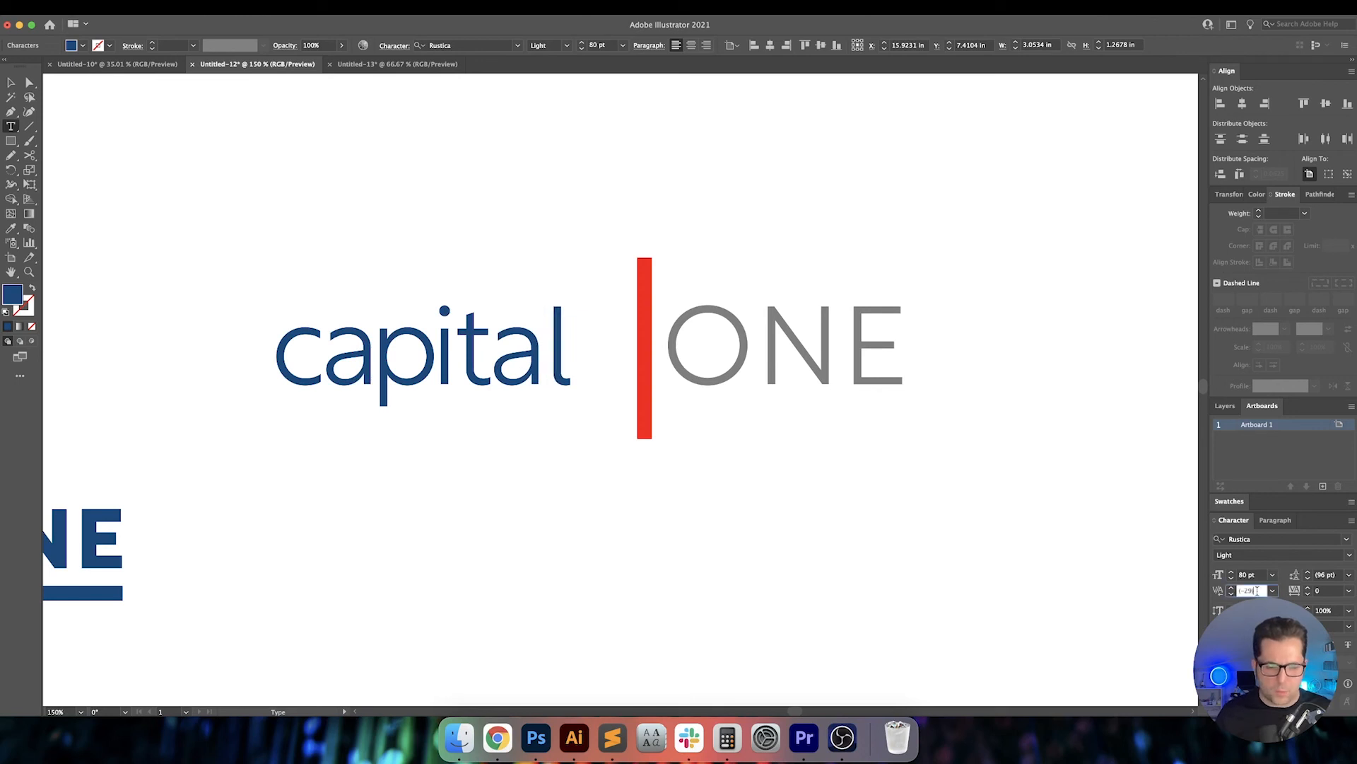
key("Down")
key("Down")
key("Down")
key("Down")
key("Down")
key("Down")
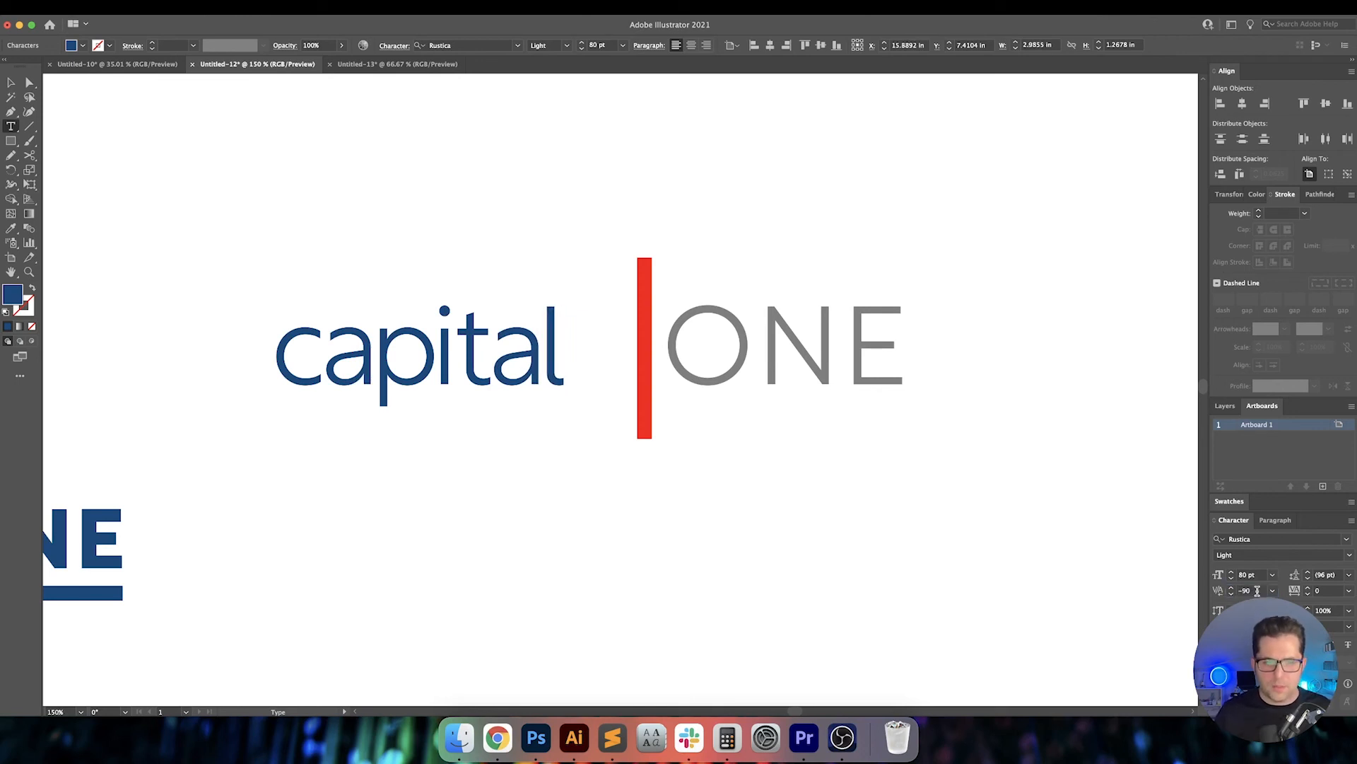
Move the tightened word capital horizontally up close to the red vertical divider.
key("Escape")
left_click(727, 457)
left_click_drag(548, 384, 606, 382)
Unlink the red divider's width and height, try a width of 0.125 in, and set it to 0.25 in.
left_click(651, 422)
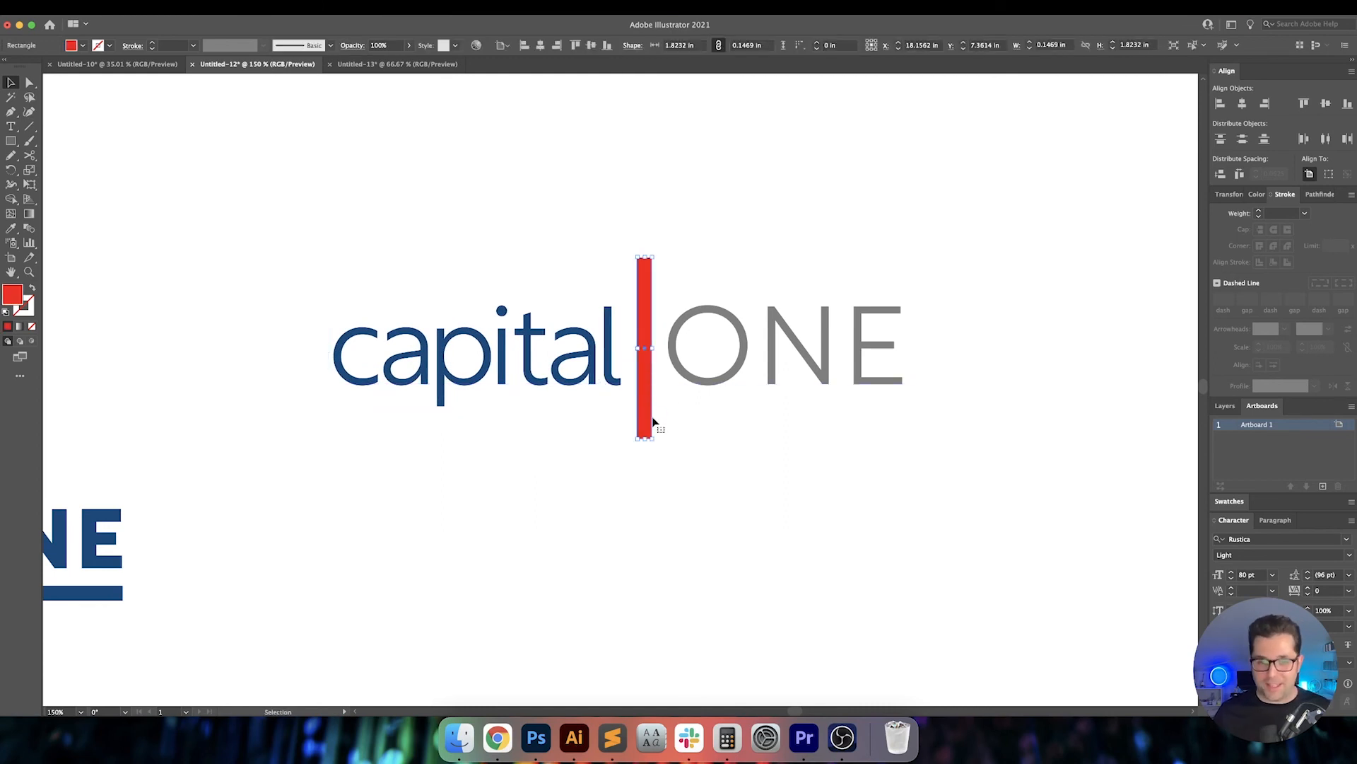
left_click(1248, 196)
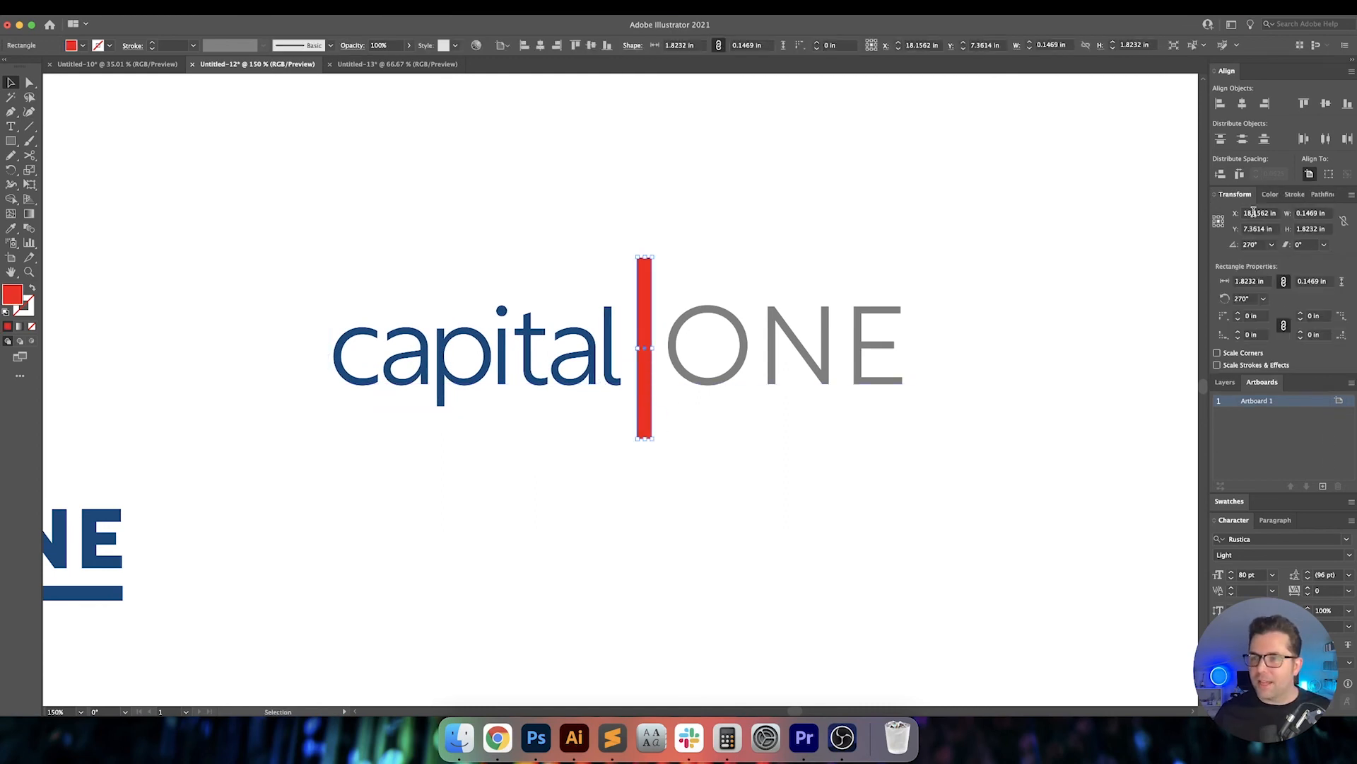
left_click(1343, 222)
left_click(1311, 213)
type("0.125")
key("Return")
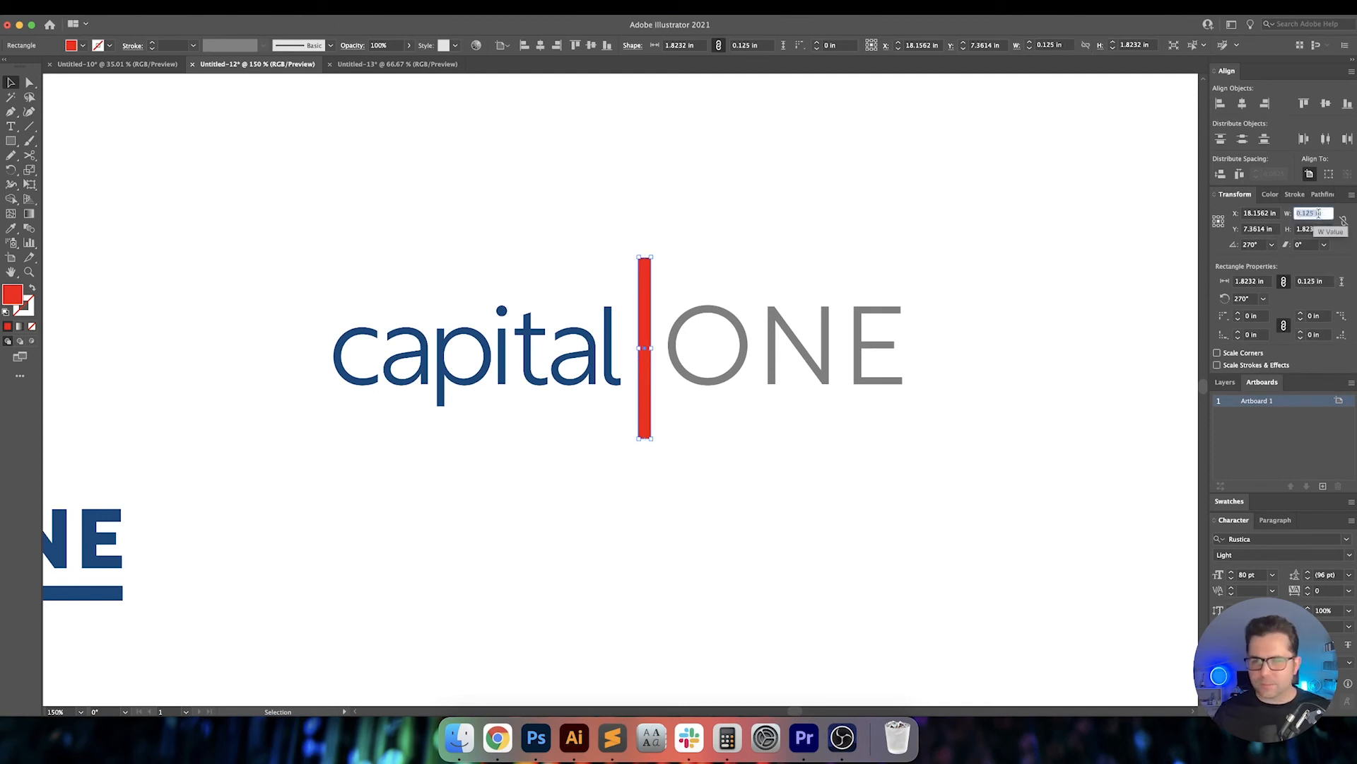
type("0.25")
key("Return")
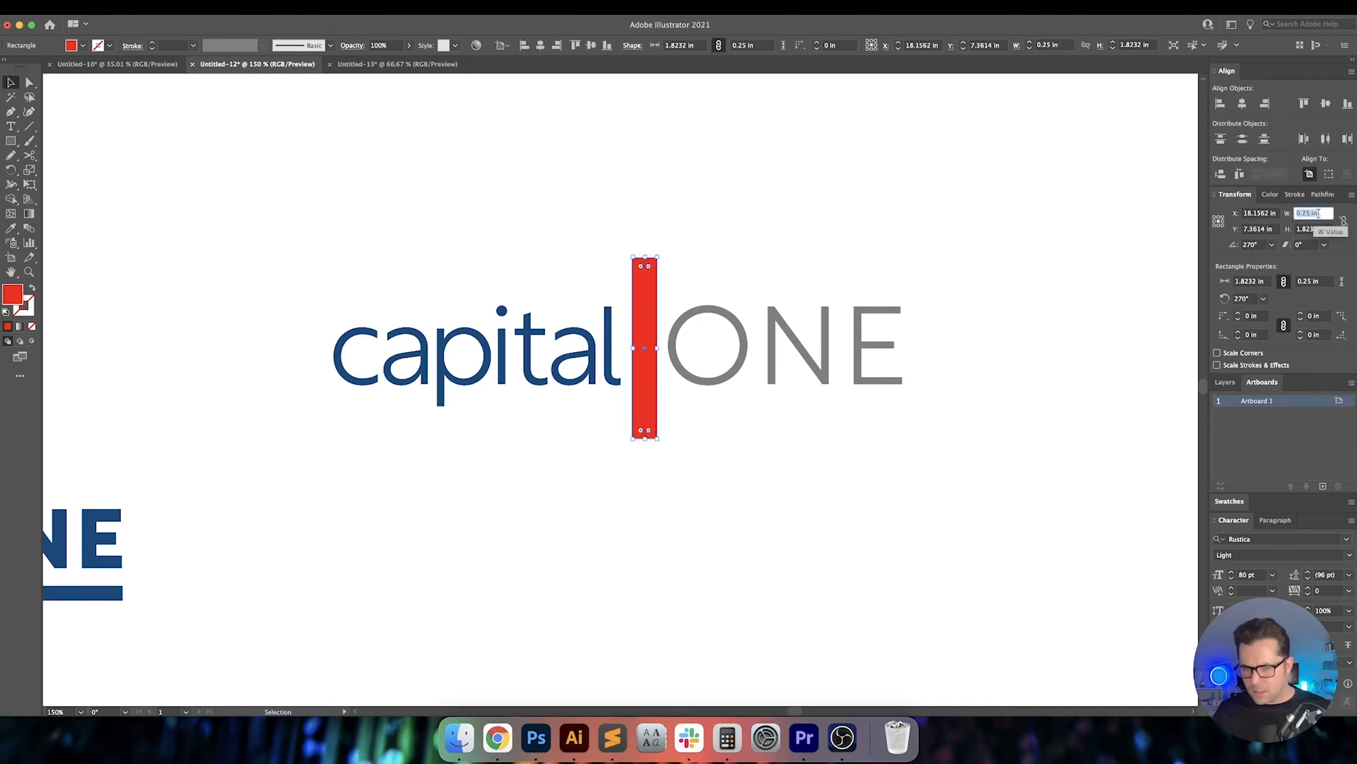
Vertically centre the red divider with the word capital and set the divider's height to 1.5 in.
left_click(605, 344, "shift")
left_click(478, 45)
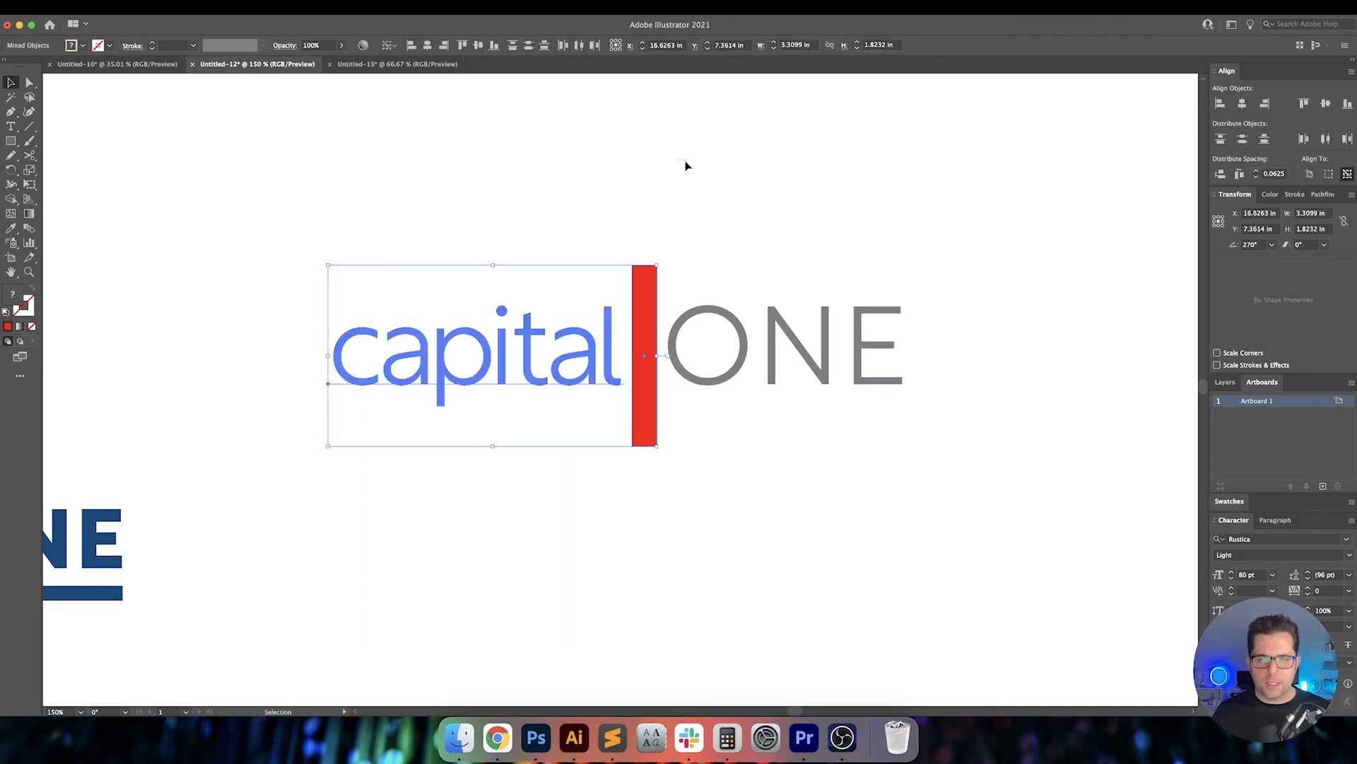
left_click(643, 273)
left_click(1311, 226)
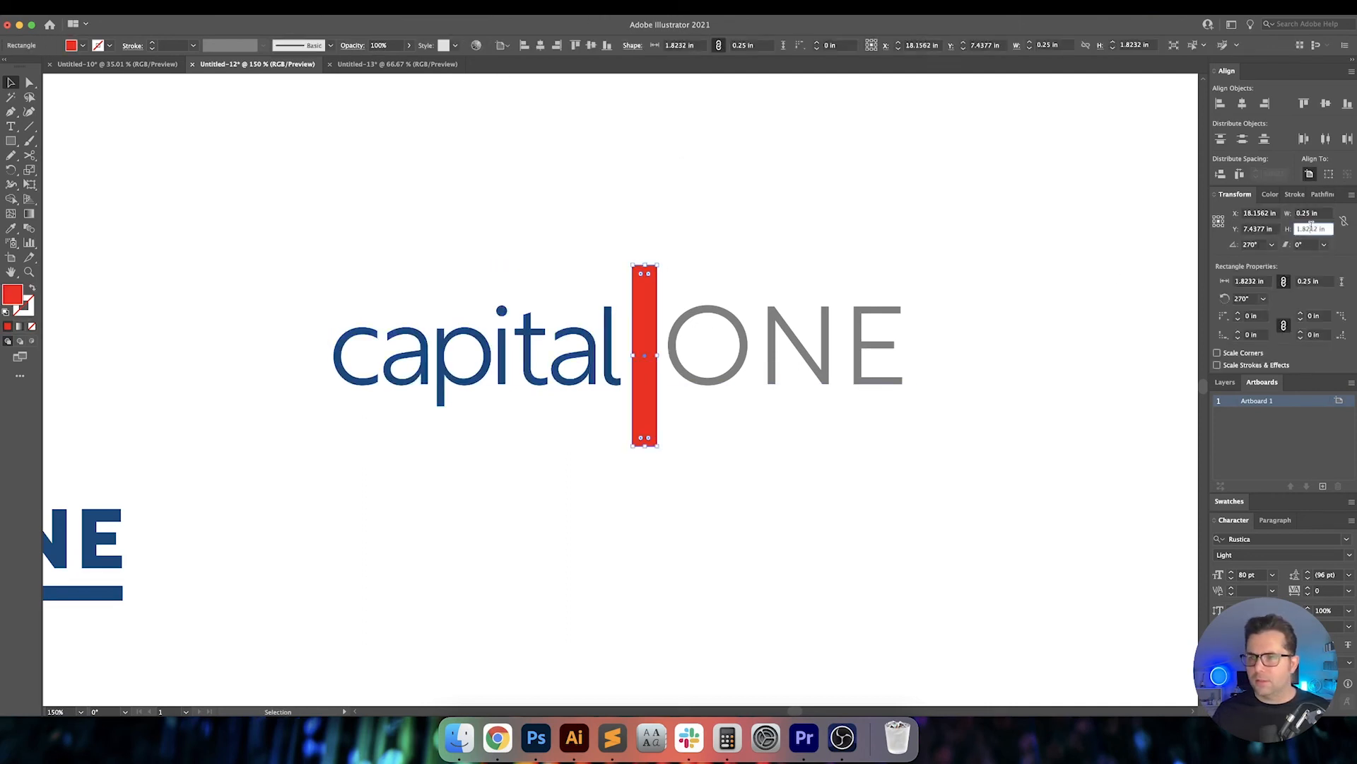
key("Down")
key("Down")
key("Down")
key("Down")
key("Down")
key("Down")
key("Down")
key("Down")
key("Down")
key("Down")
key("Down")
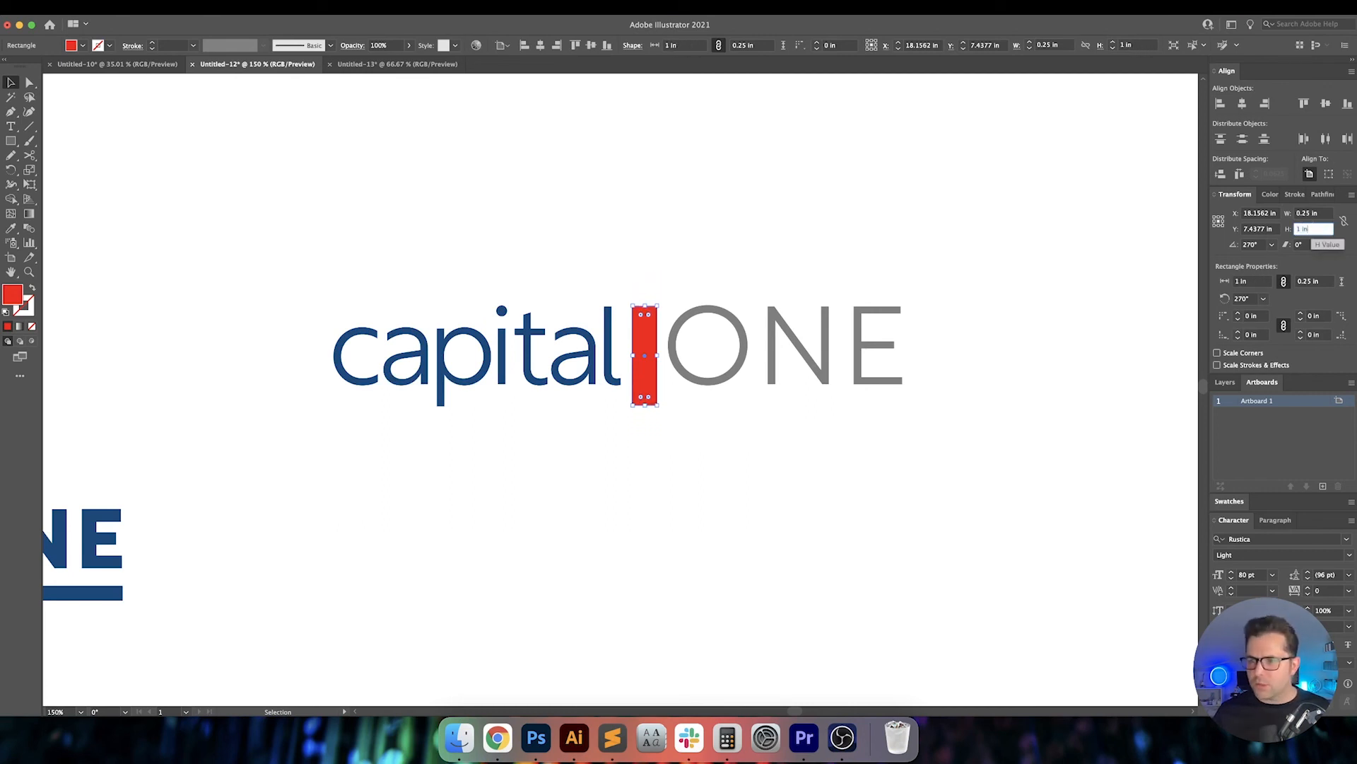
type("+.5")
key("Return")
Switch to Chrome to check the Google timer, and return to the logo document in Illustrator.
left_click(782, 332)
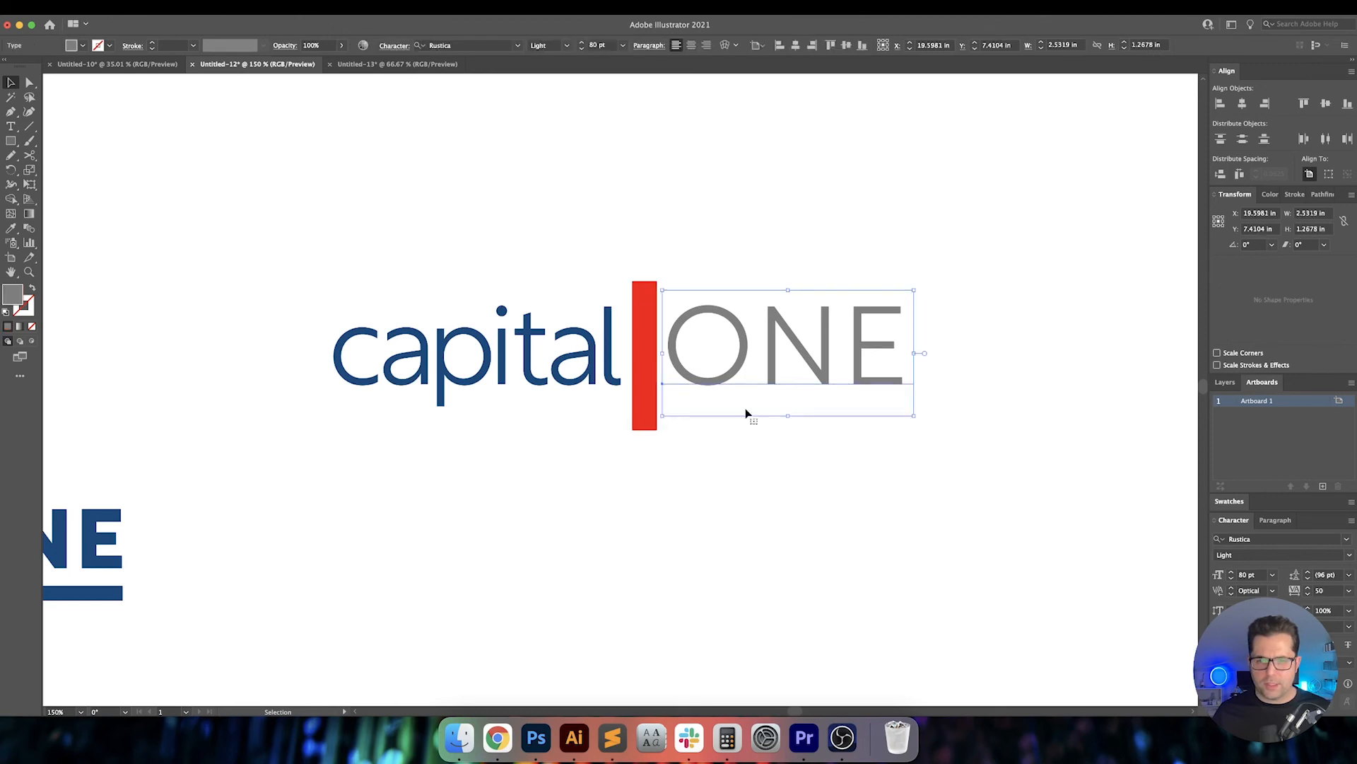
left_click(535, 693)
left_click(499, 739)
left_click(582, 739)
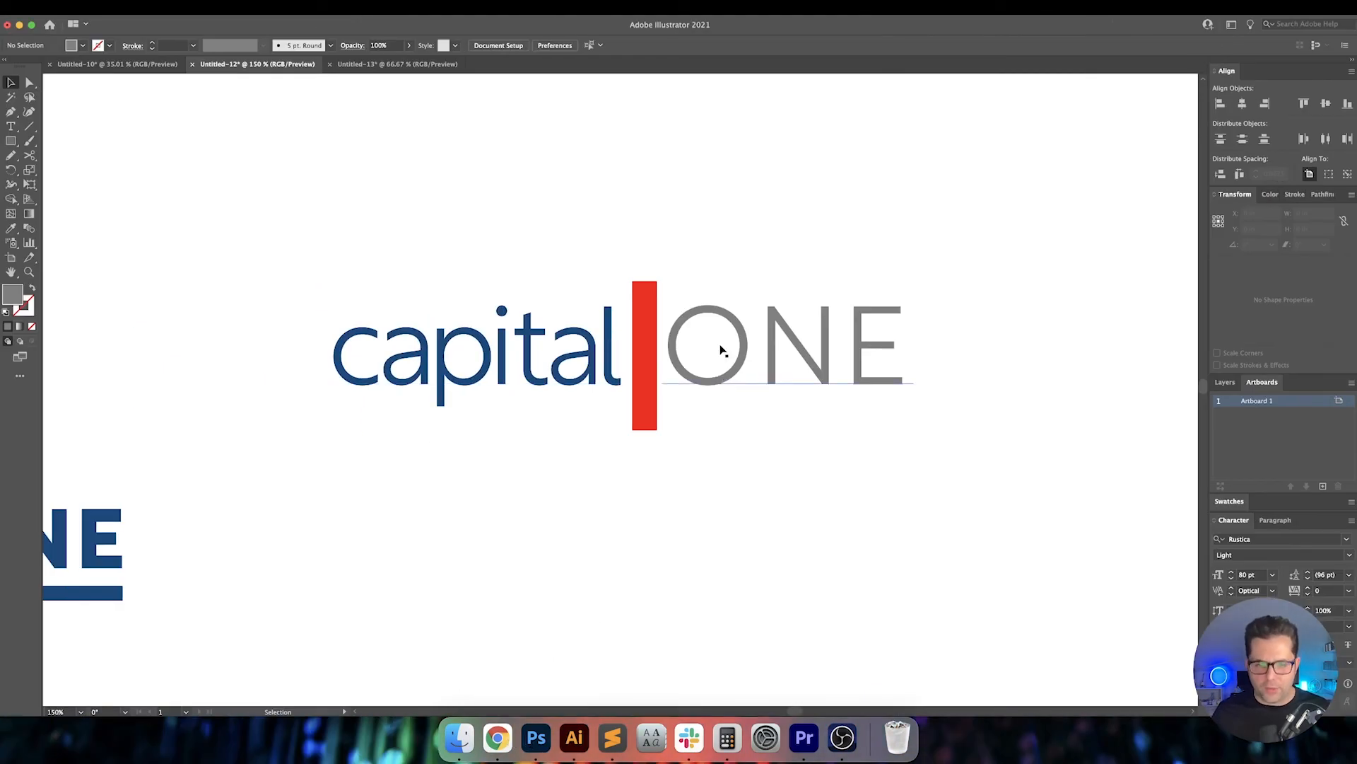
left_click(498, 737)
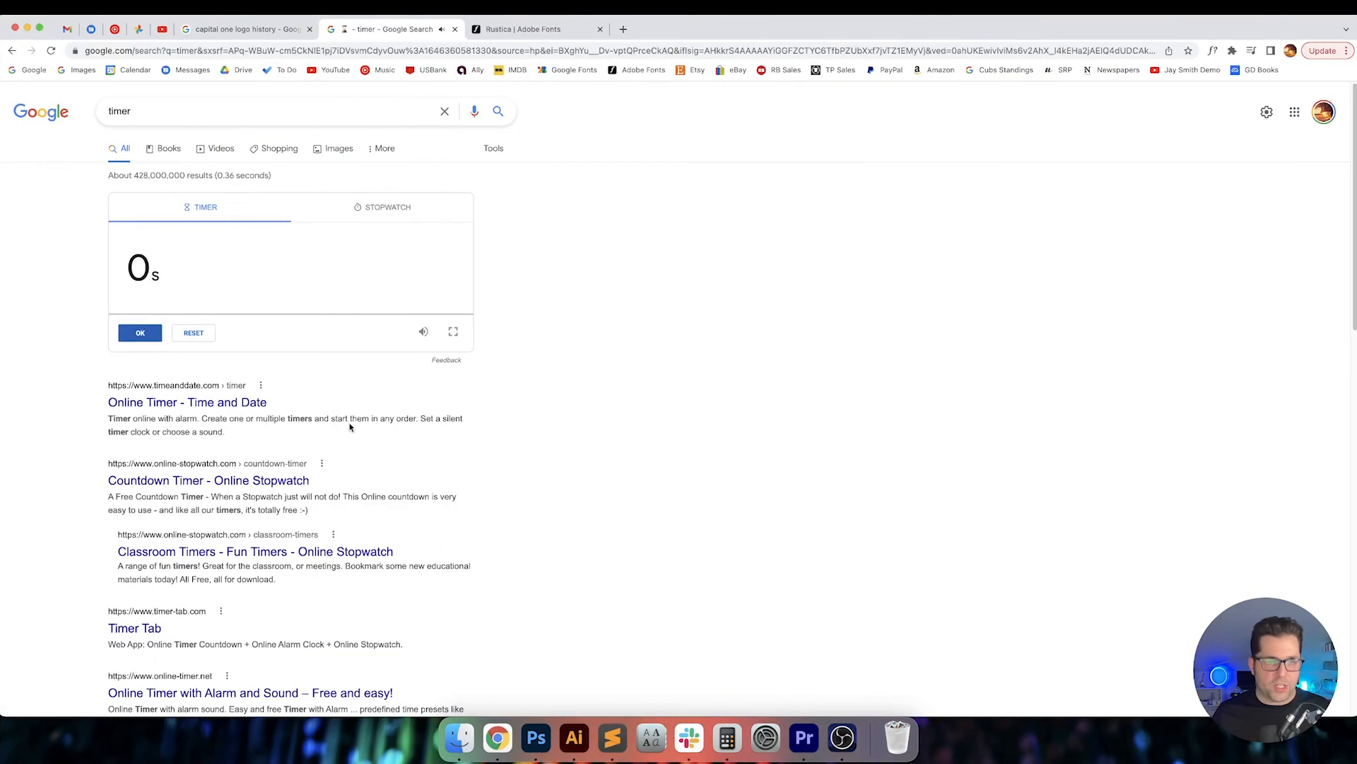
left_click(574, 737)
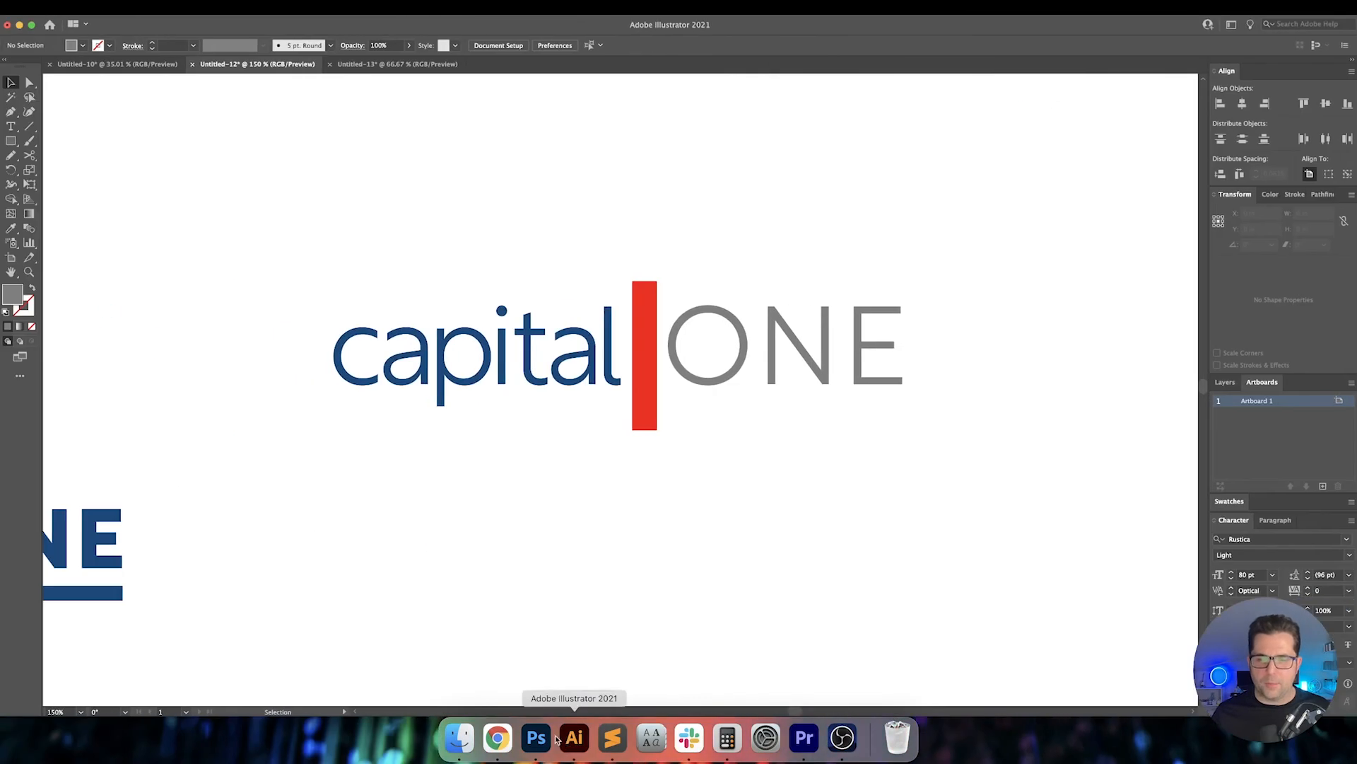
Tighten the kerning between O and N in the grey word ONE beyond -120.
left_click(738, 353)
key("t")
left_click(873, 382)
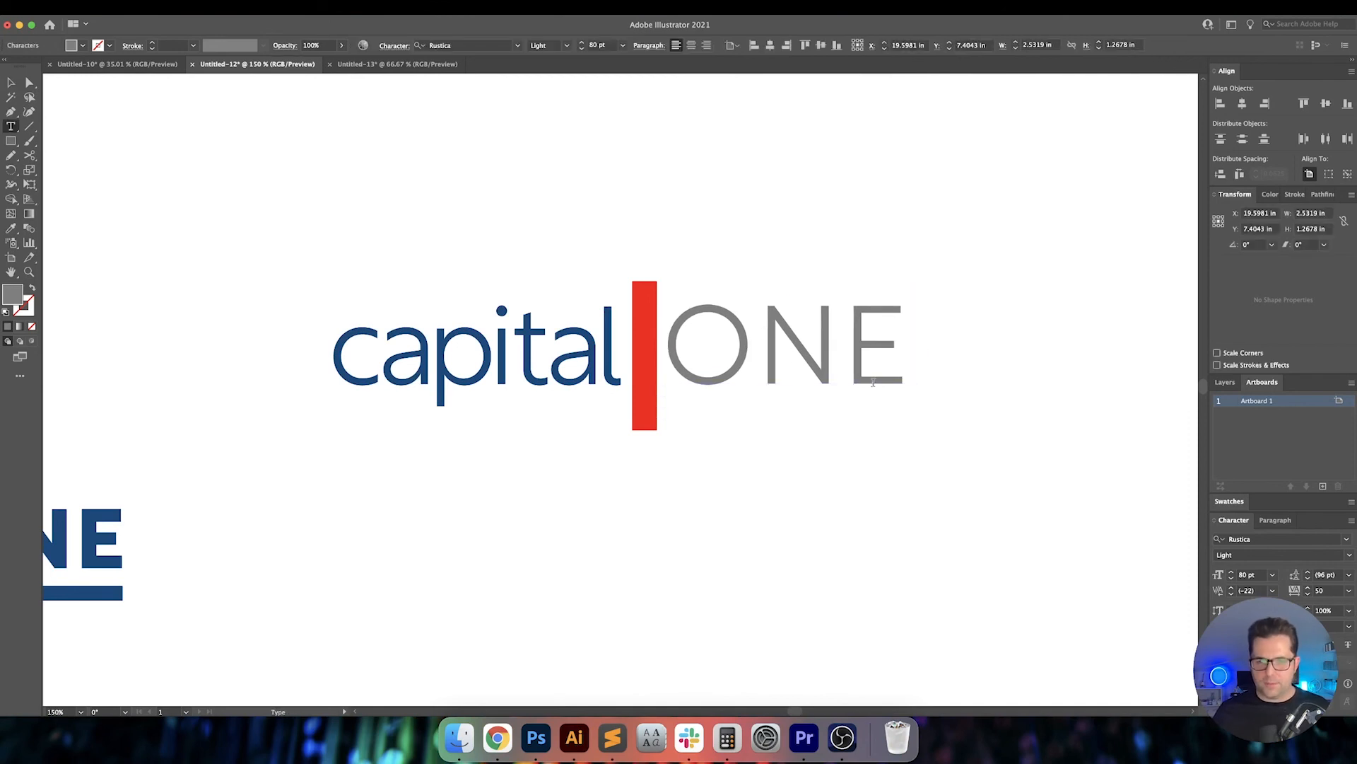
key("shift+Right")
key("shift+Right")
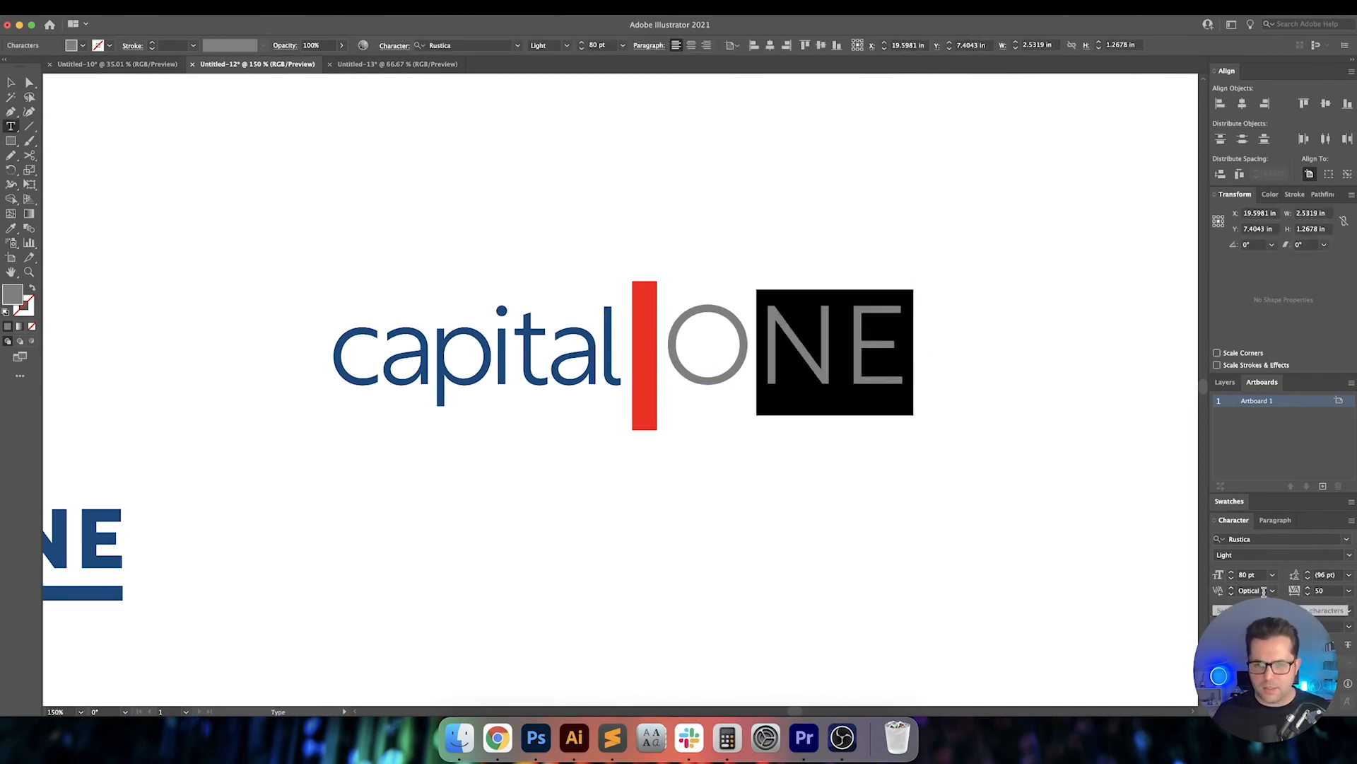
key("Left")
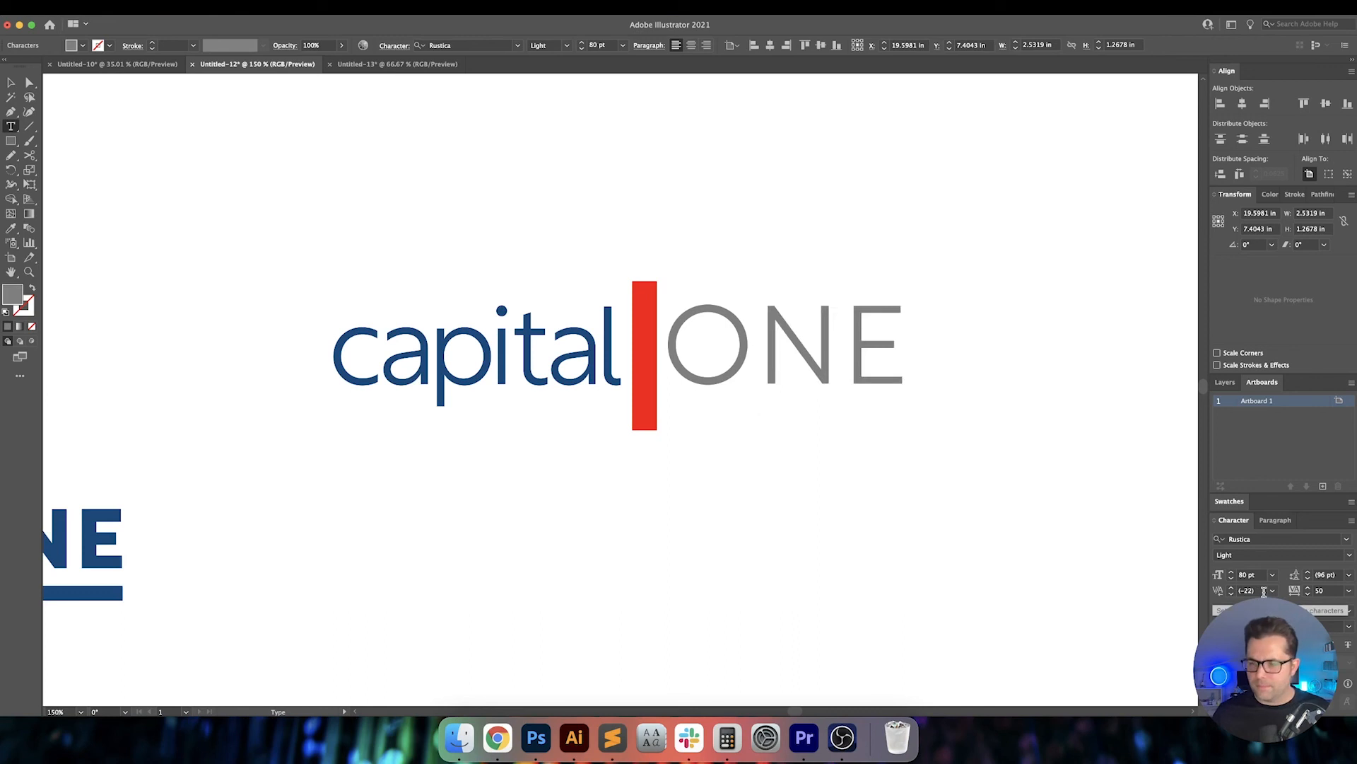
left_click(1264, 591)
key("shift+Down")
key("shift+Down")
key("shift+Down")
key("shift+Down")
key("shift+Down")
key("shift+Down")
key("shift+Down")
key("shift+Down")
key("shift+Down")
key("shift+Down")
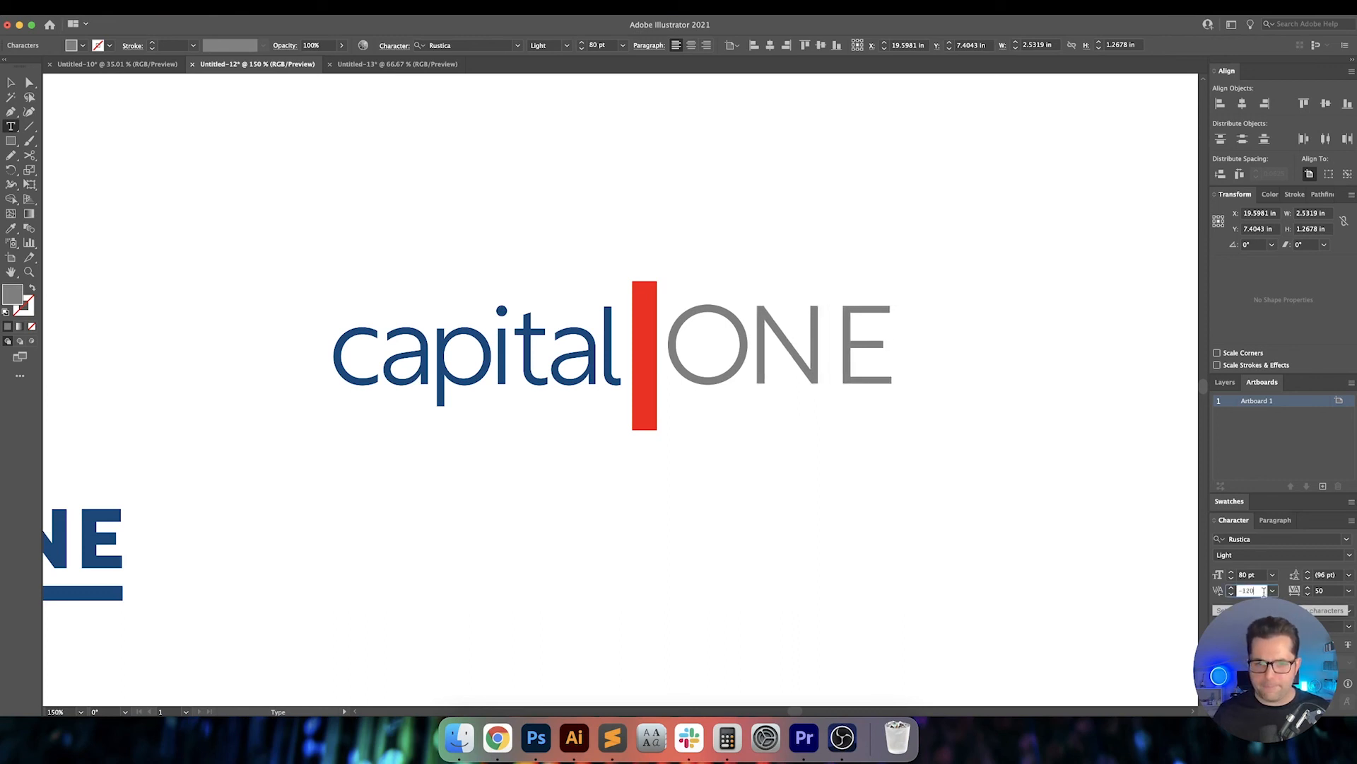
key("shift+Down")
key("shift+Down")
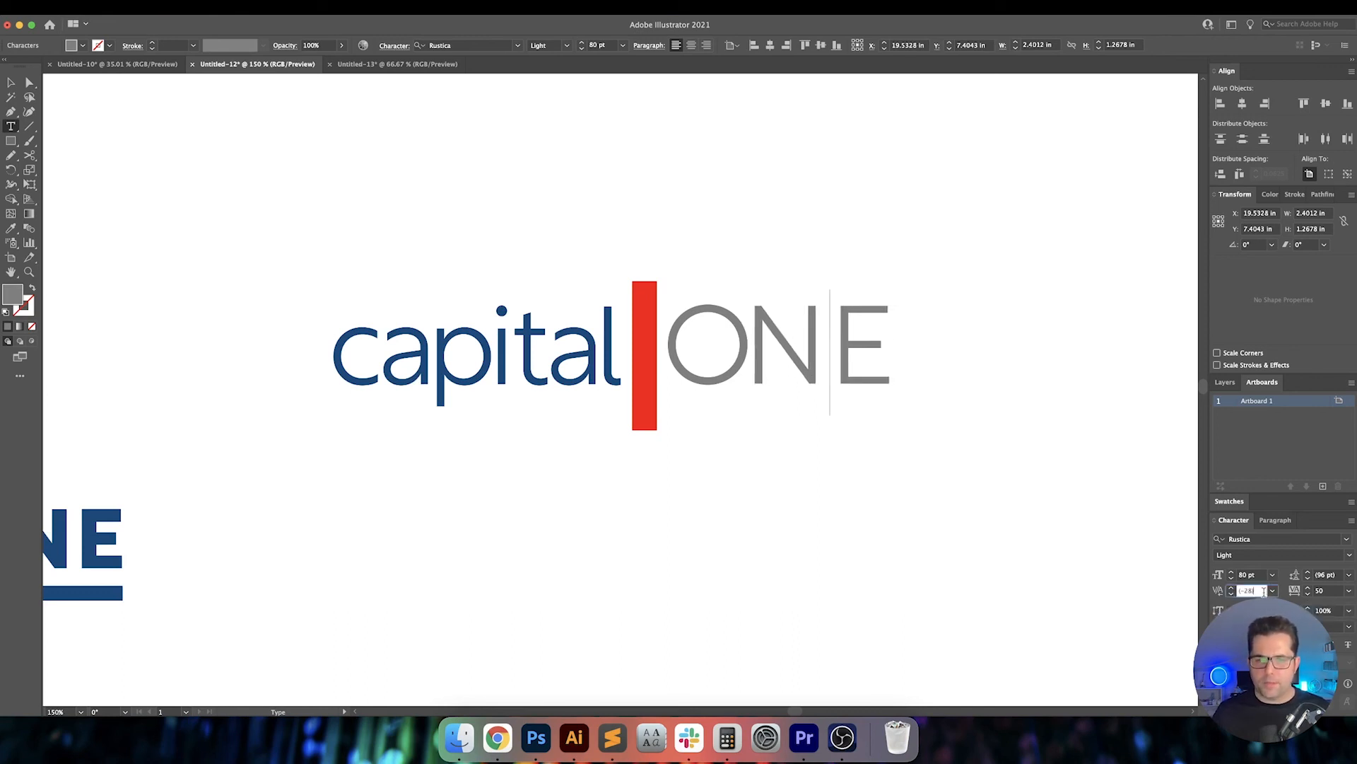
Set the kerning between N and E in the grey word ONE to -170 and deselect the text.
key("shift+Down")
key("shift+Down")
key("shift+Down")
key("shift+Down")
key("shift+Down")
key("shift+Down")
key("shift+Down")
key("shift+Down")
key("shift+Down")
key("shift+Down")
key("shift+Down")
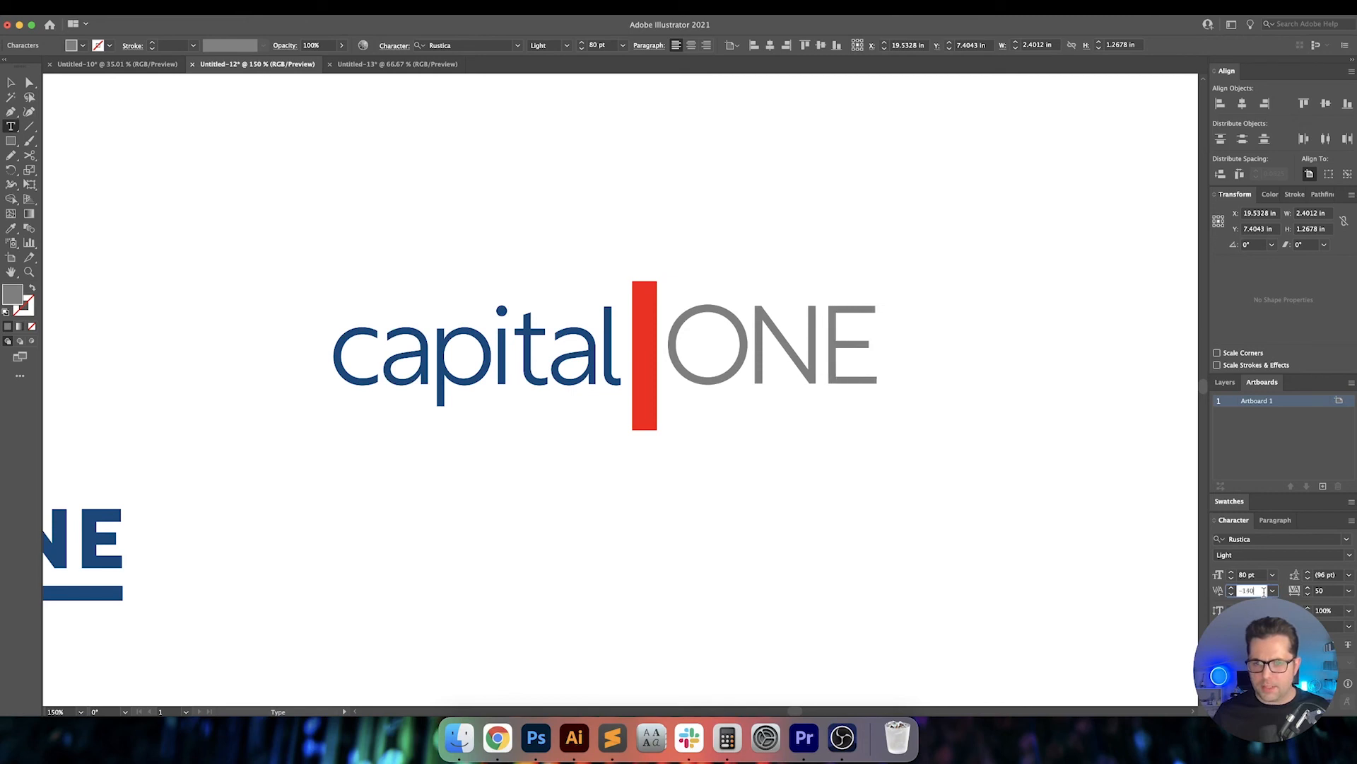
key("shift+Down")
key("shift+Down")
key("shift+Down")
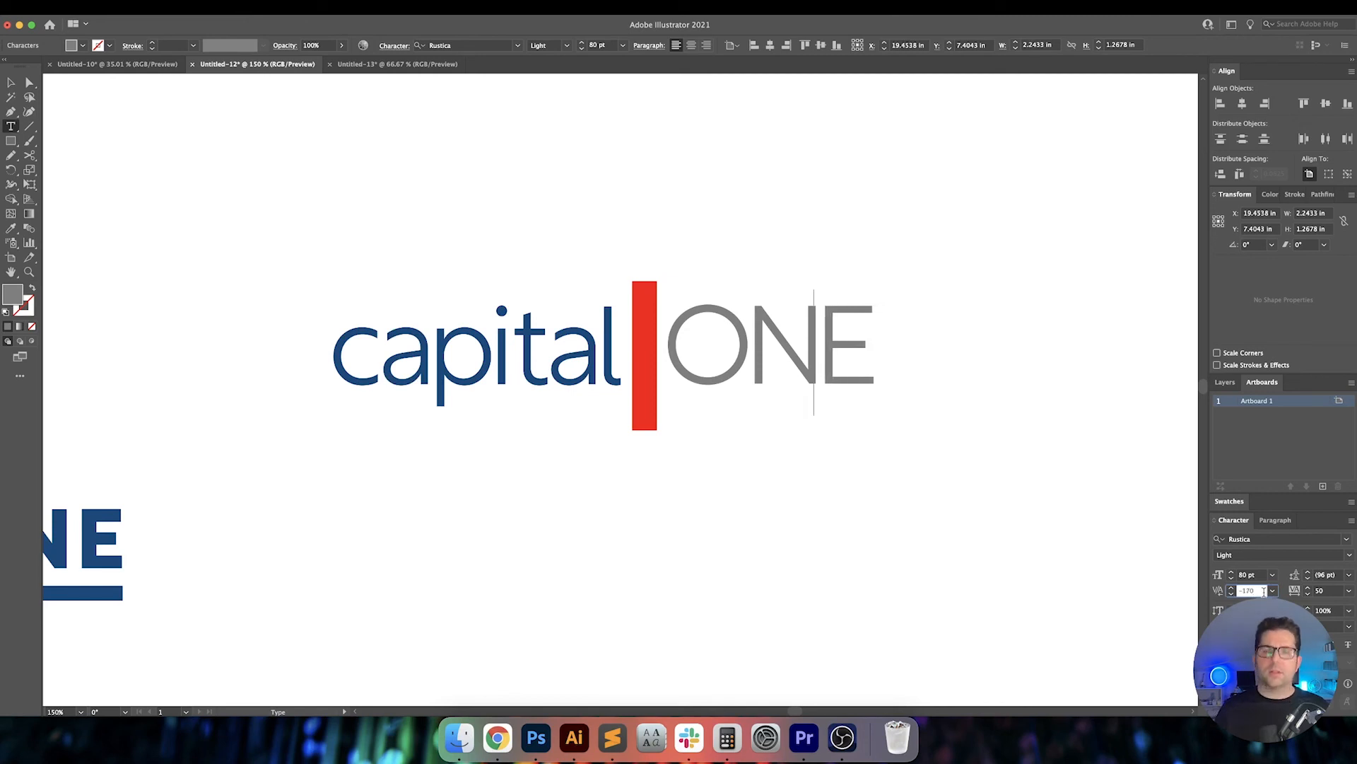
key("Escape")
scroll(1028, 480, "down", 3)
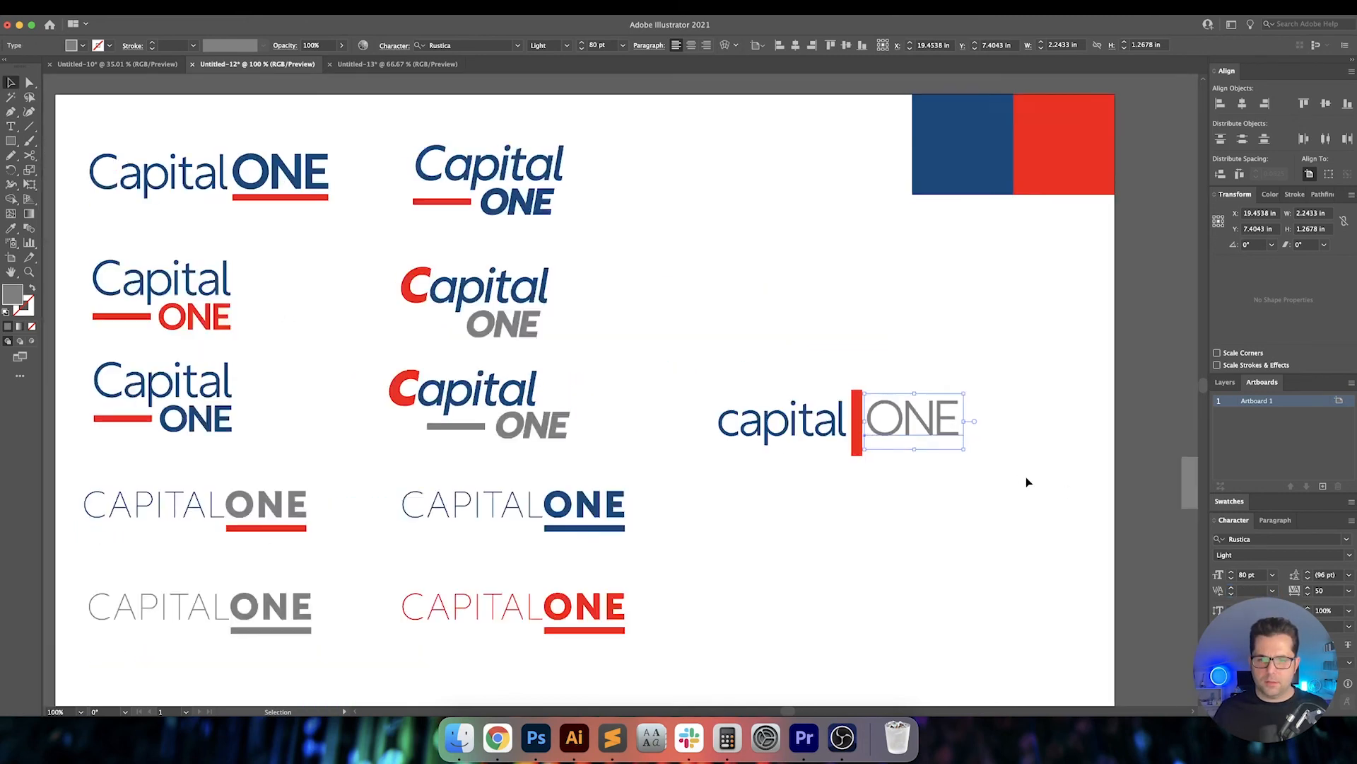
left_click(1028, 490)
Set the red divider's width to 0.125 in and deselect it.
left_click_drag(1028, 491, 870, 454)
scroll(787, 433, "up", 1)
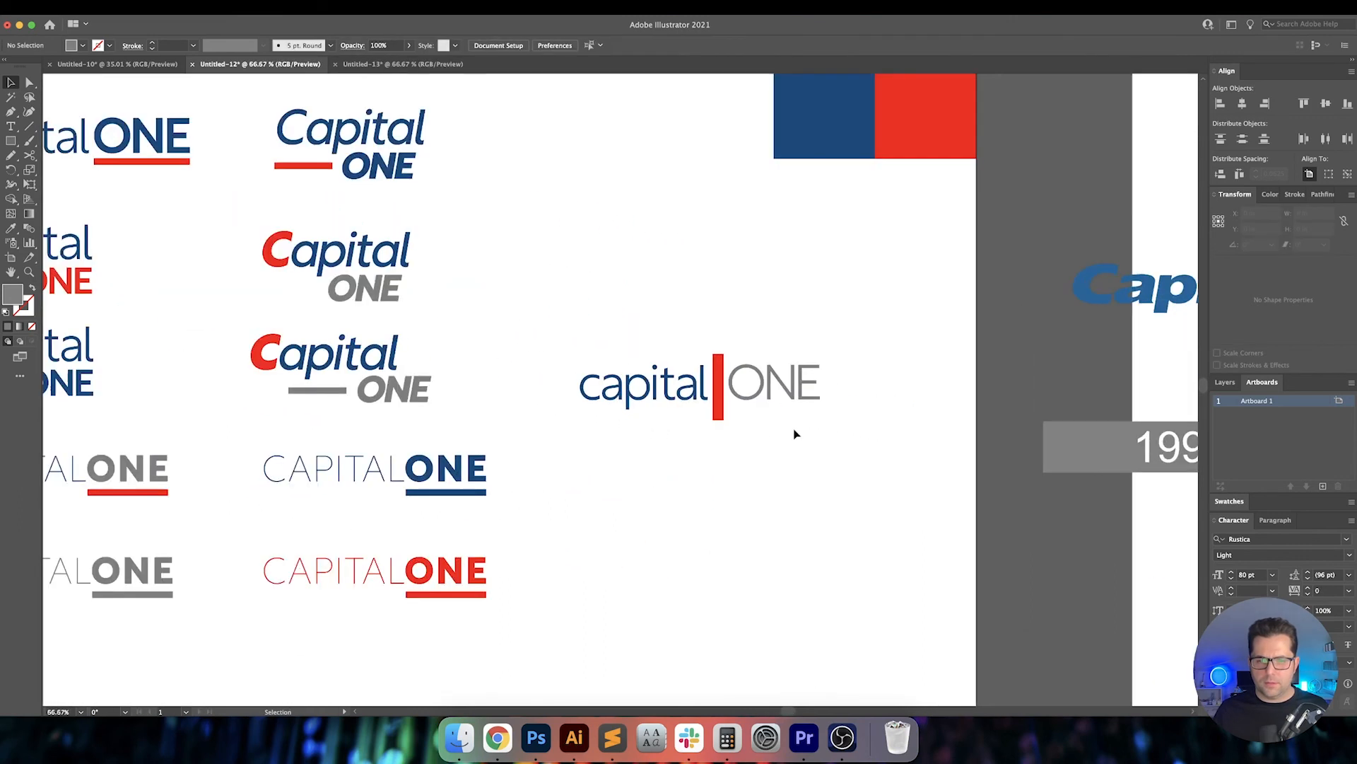
left_click_drag(794, 434, 717, 427)
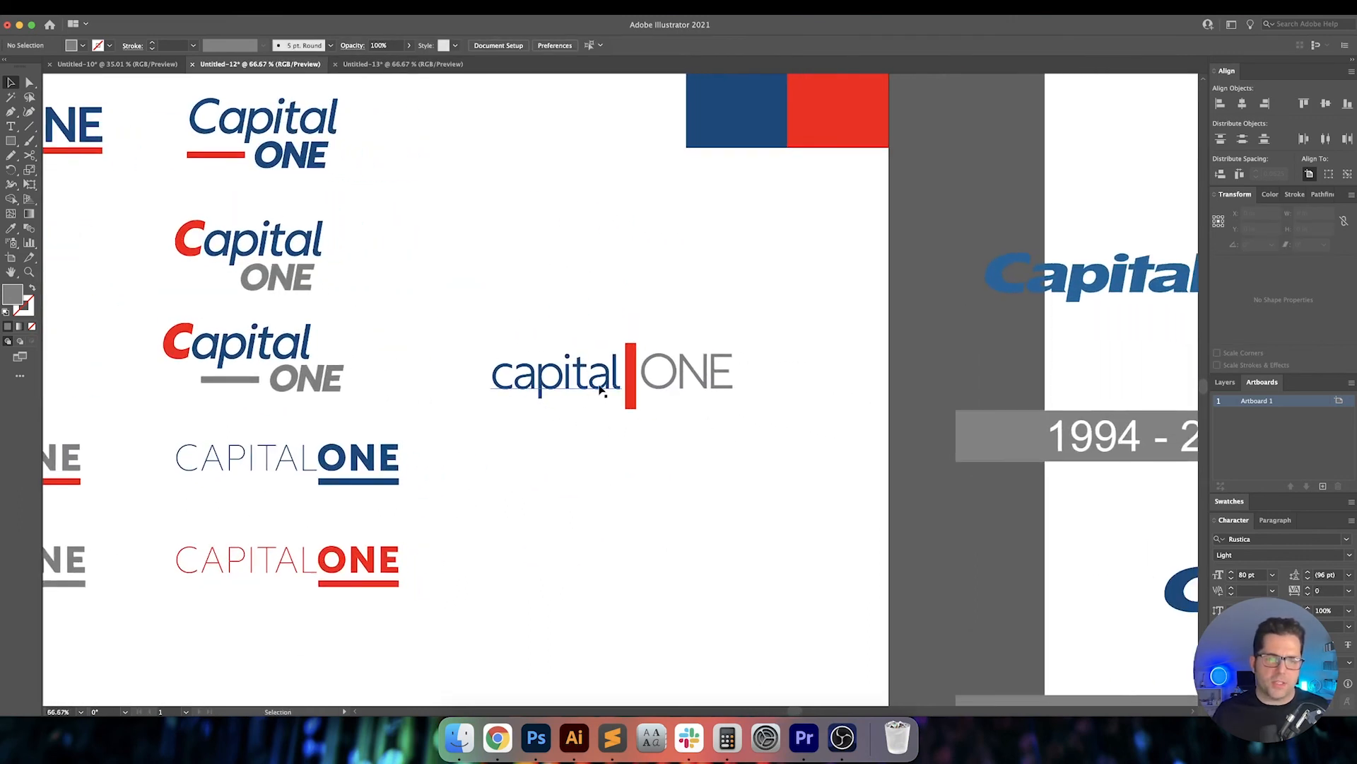
left_click(631, 390)
left_click(1315, 214)
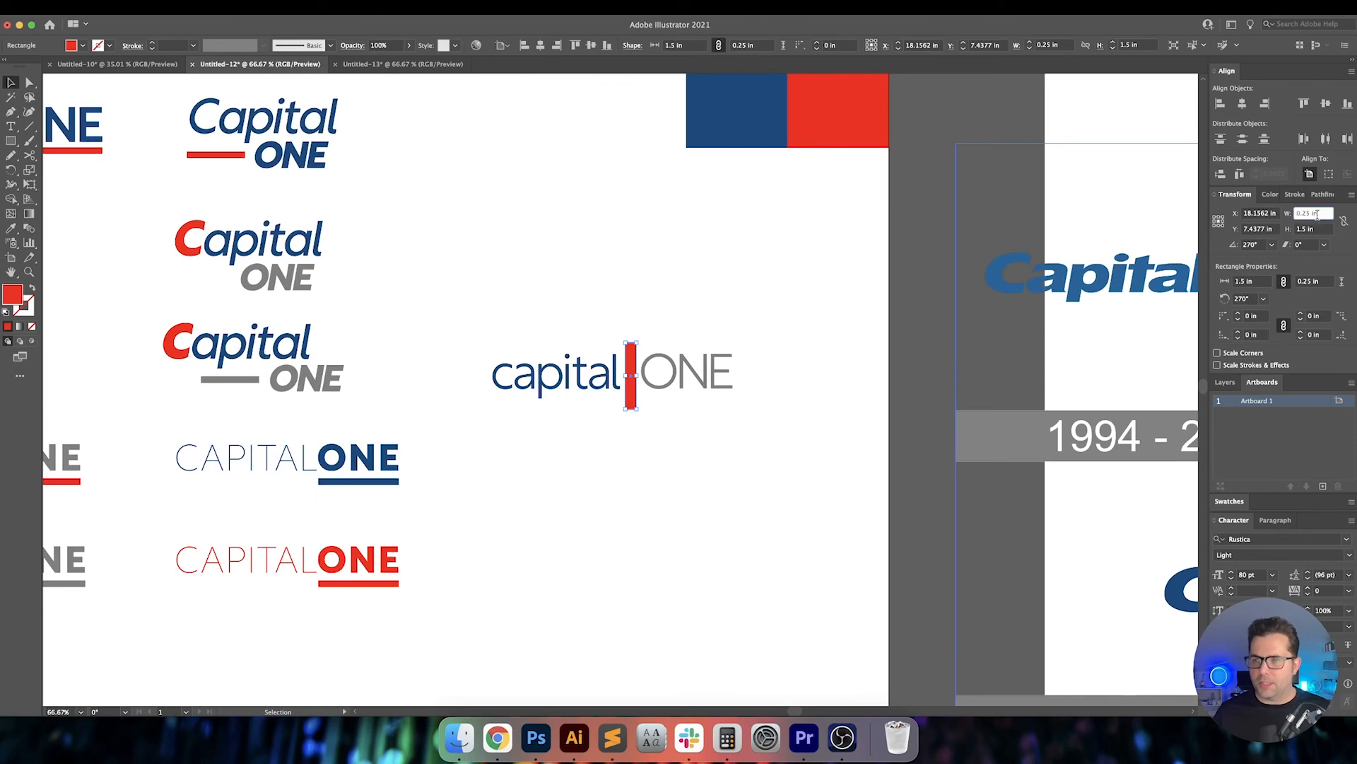
type(".125")
key("Return")
left_click(683, 481)
left_click_drag(716, 485, 733, 496)
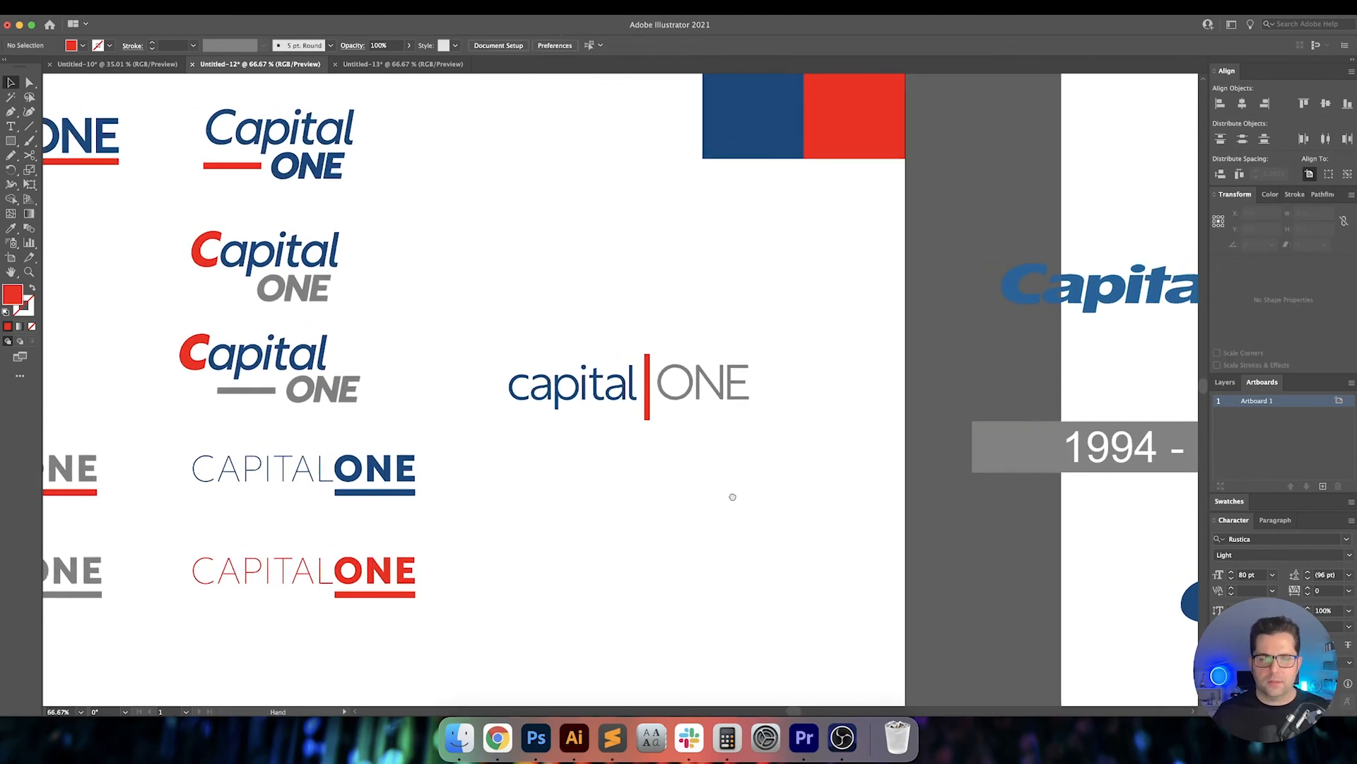
left_click(700, 387)
left_click(622, 387, "shift")
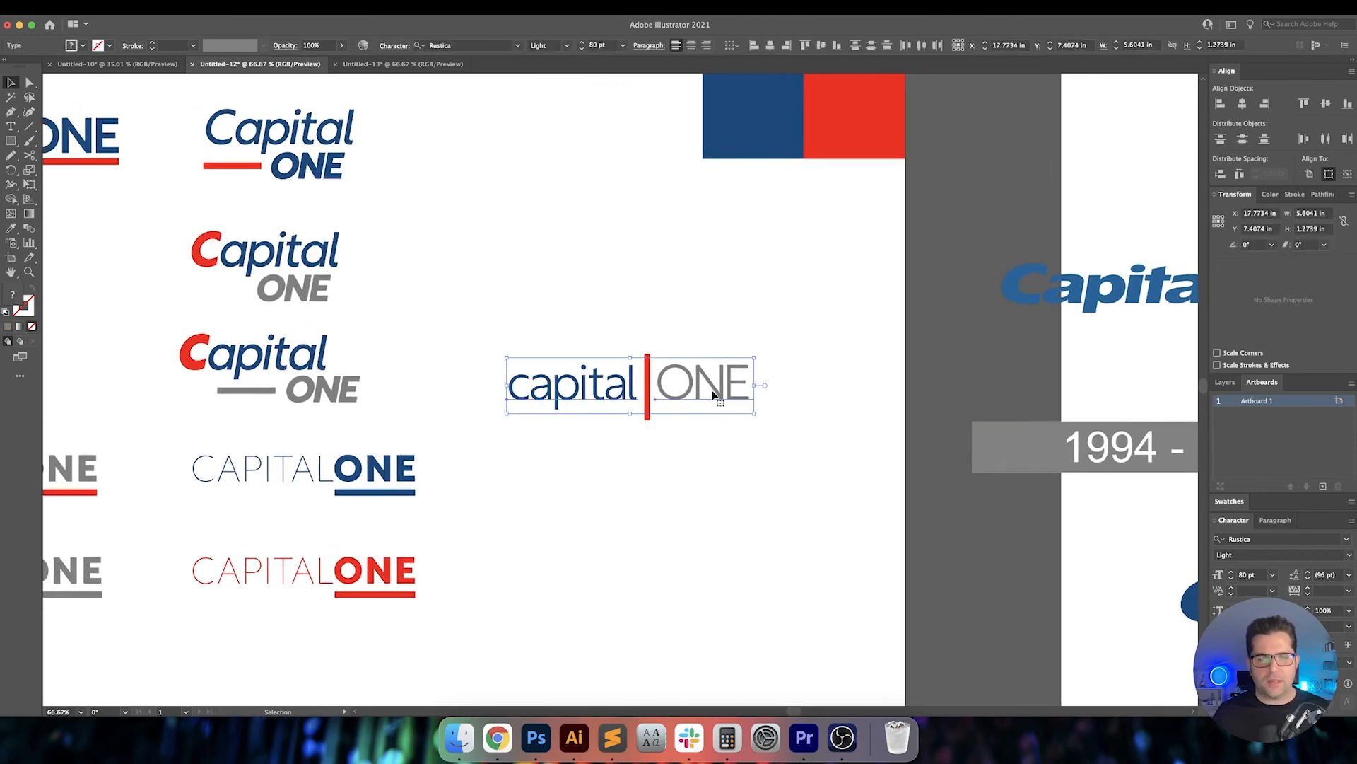
left_click(741, 449)
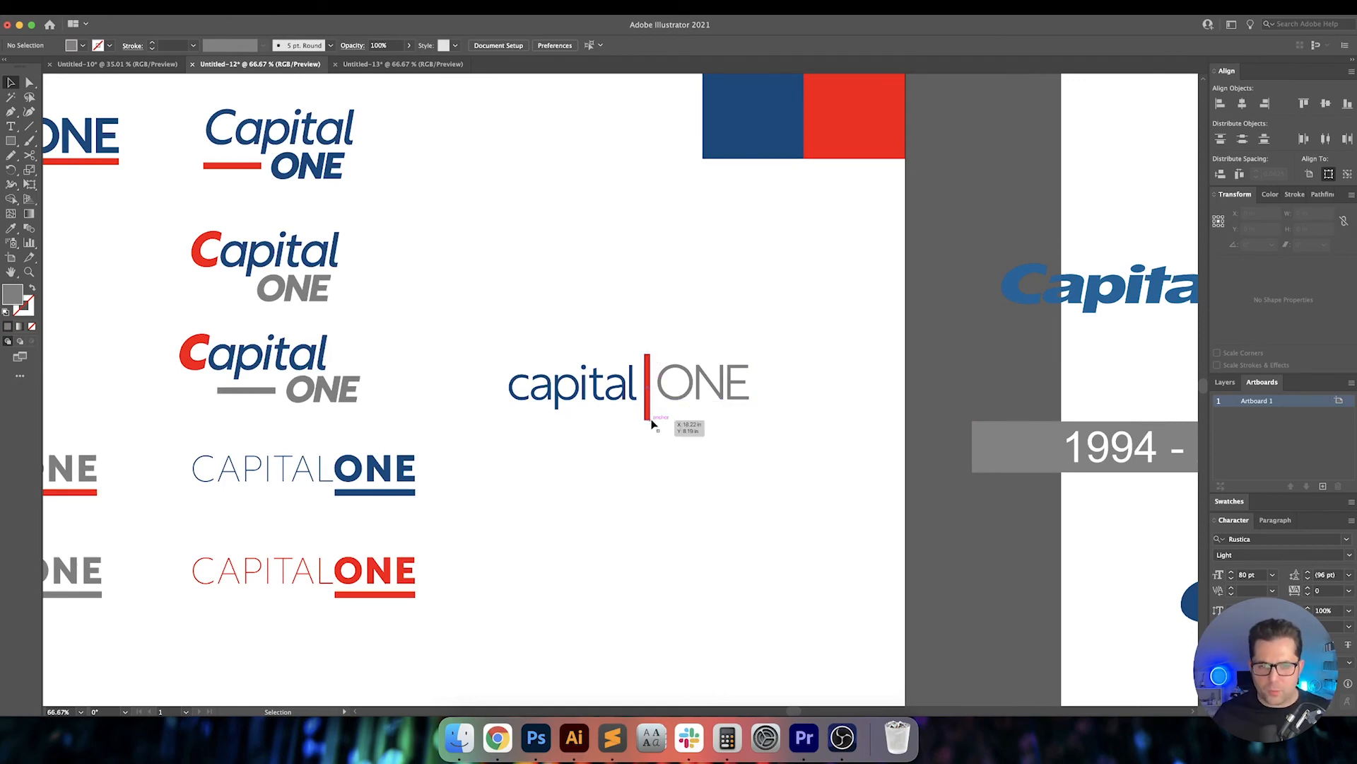
left_click(627, 400)
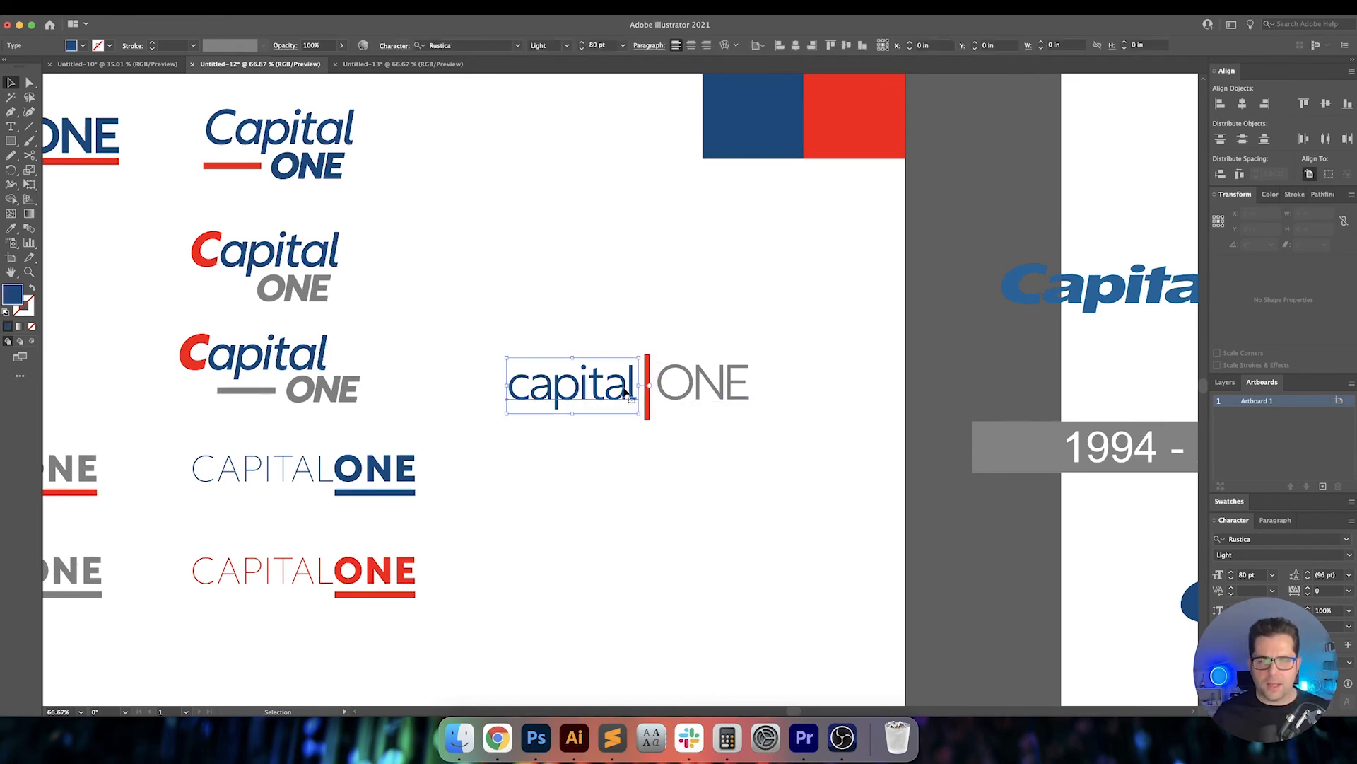
left_click(712, 431)
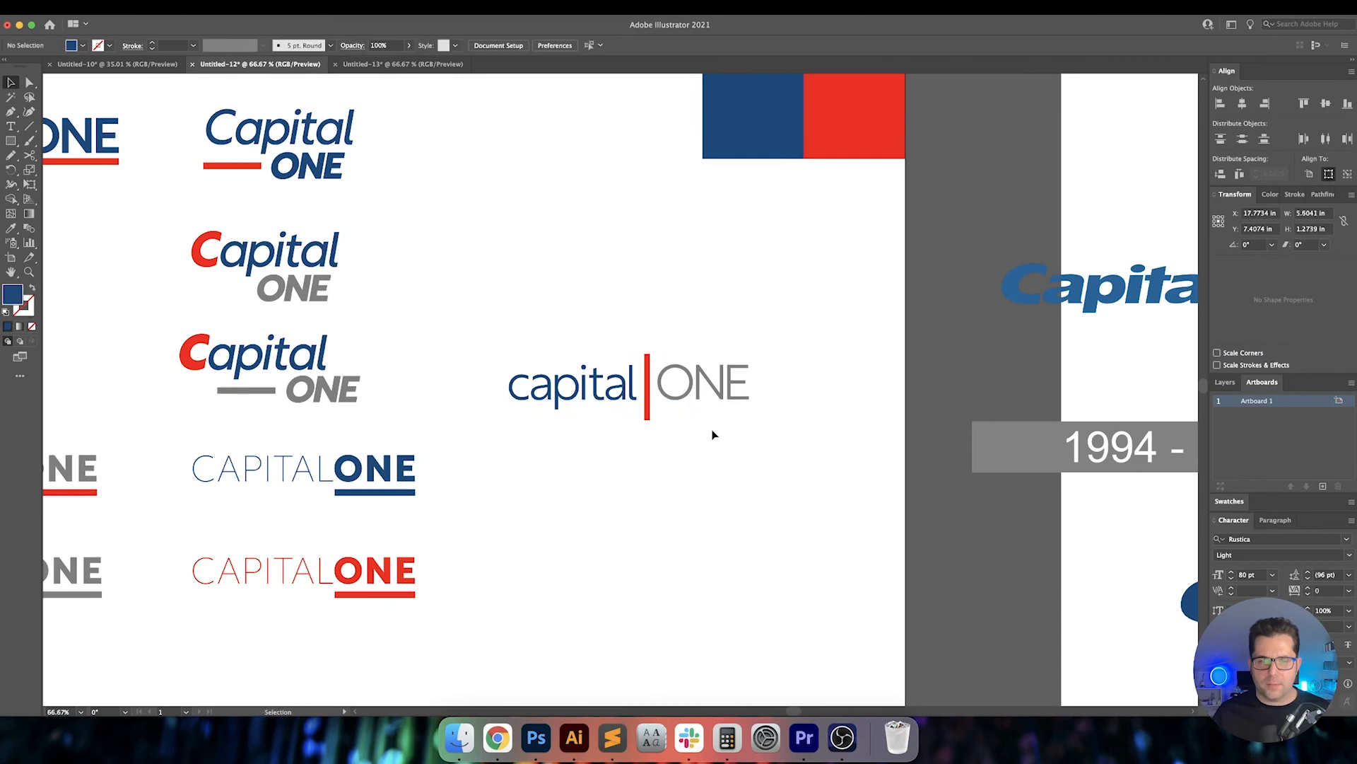
Change the grey word ONE to Rustica Bold Italic at 60 pt.
left_click(683, 378)
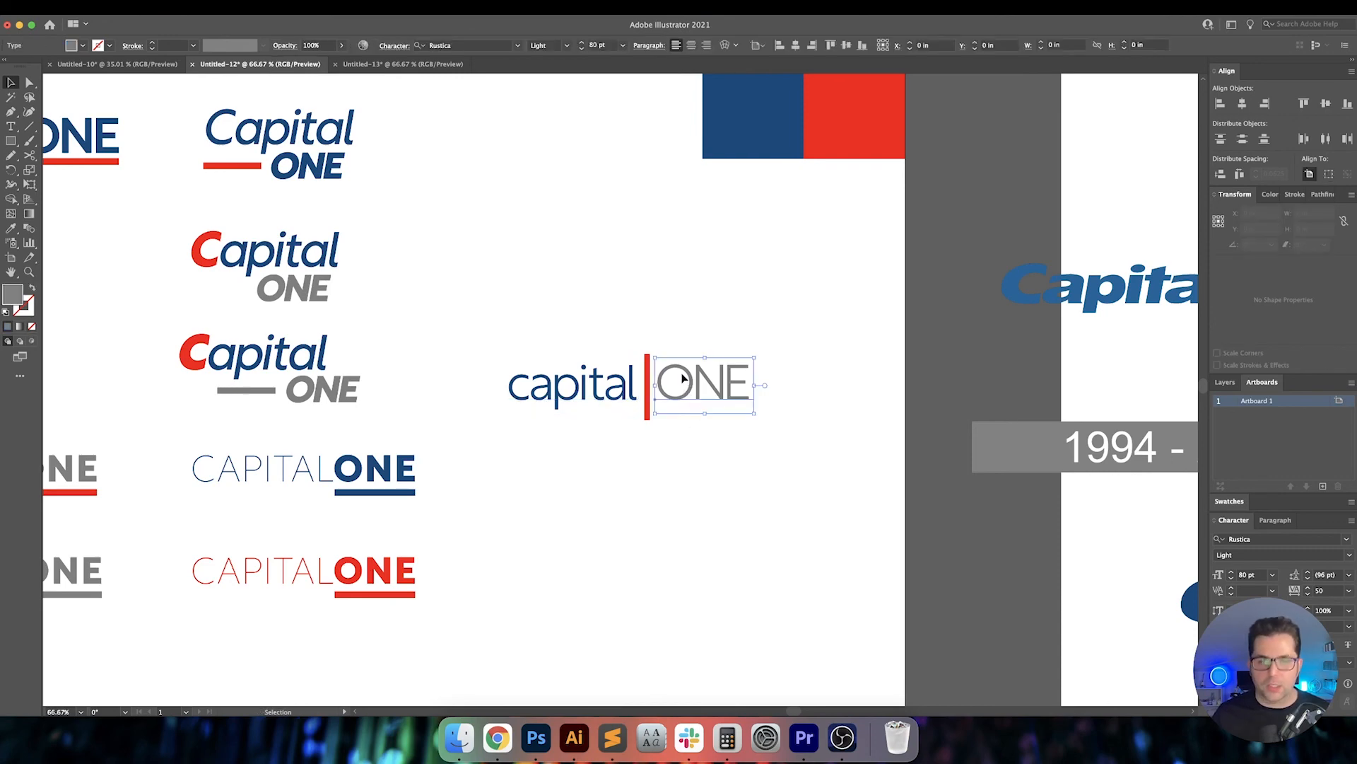
left_click(569, 47)
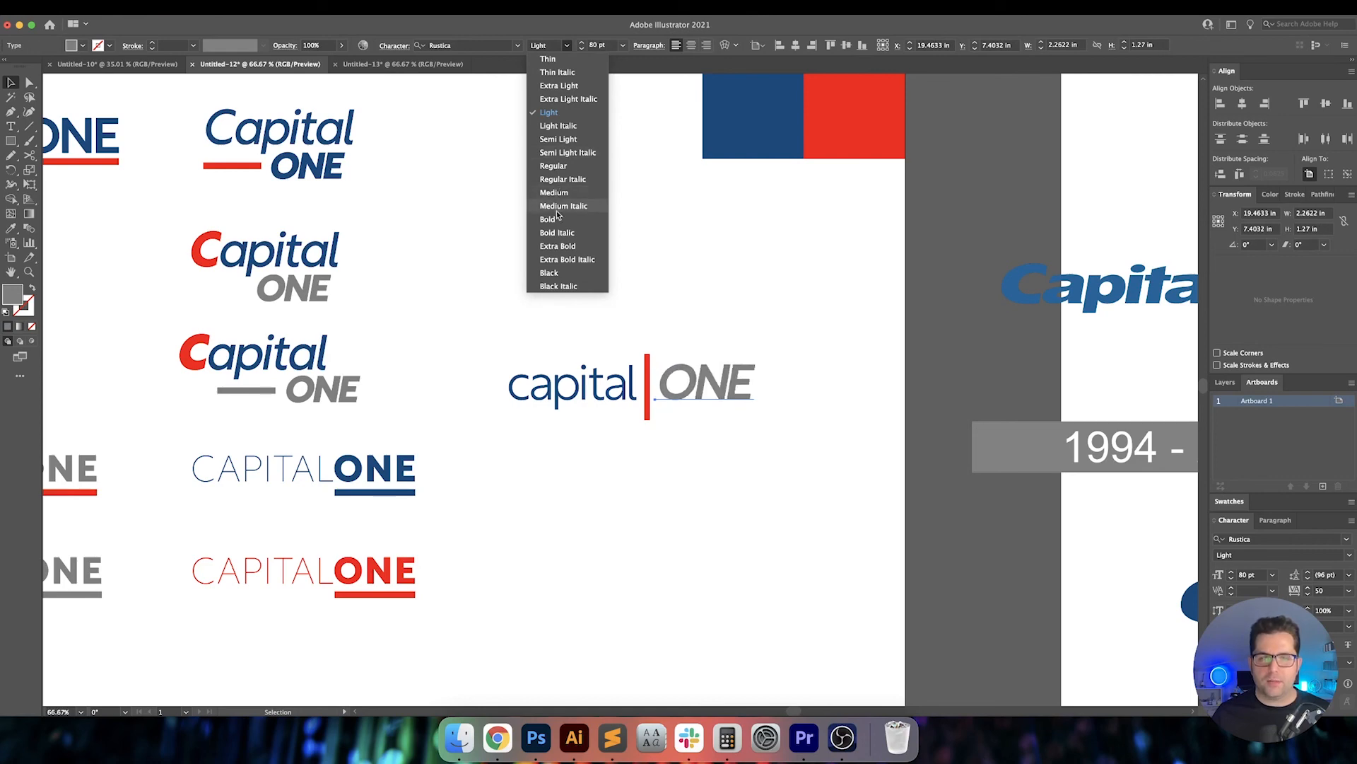
left_click(558, 233)
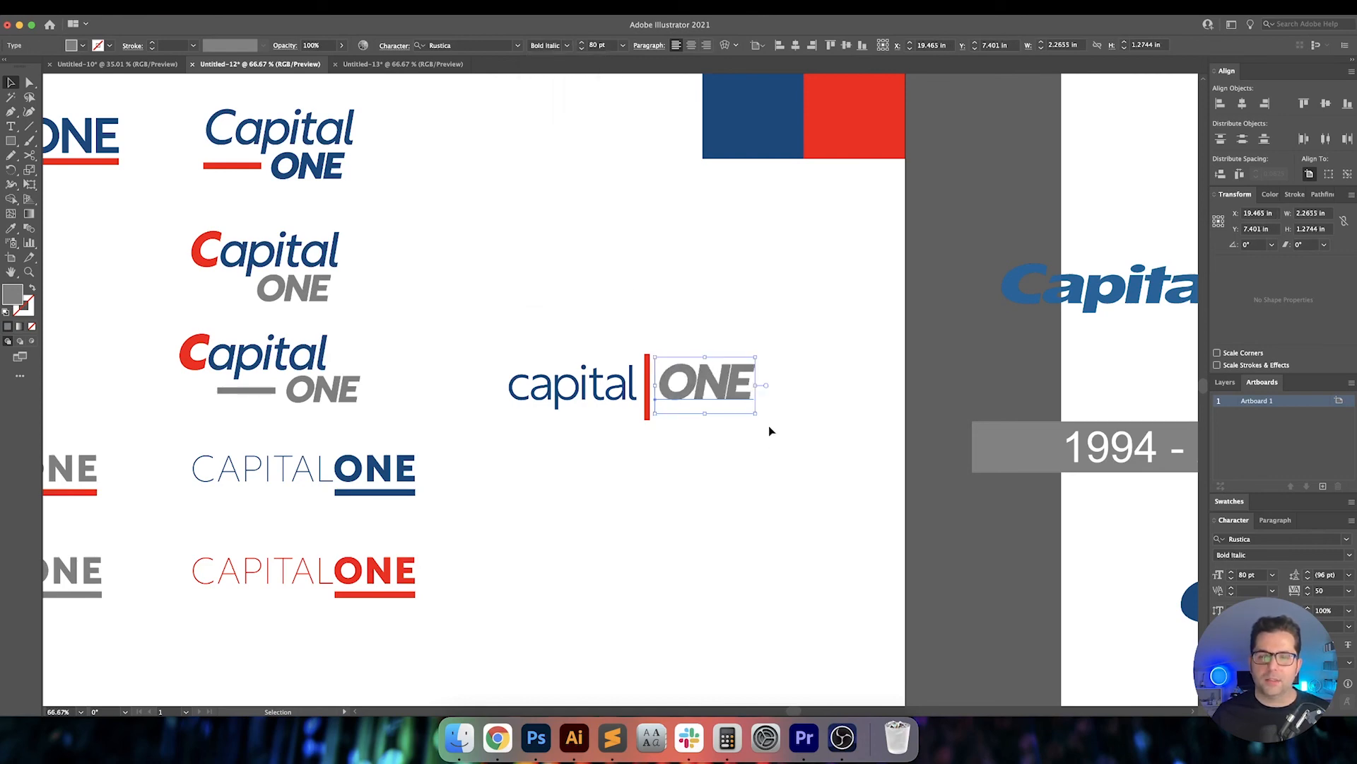
left_click(601, 44)
type("60")
key("Return")
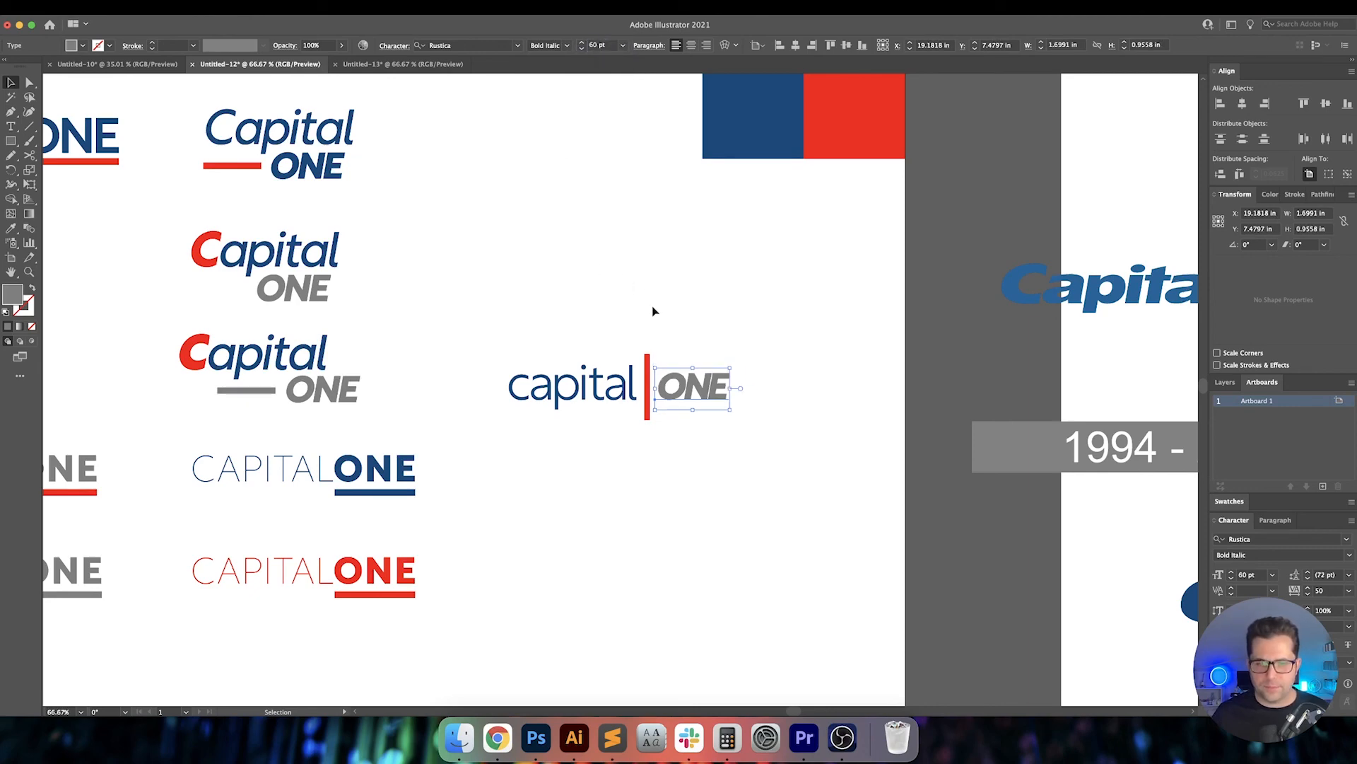
Try spacing the words capital and ONE 0.125 in from the red divider, using the divider as key object.
left_click_drag(635, 341, 706, 418)
left_click(648, 385)
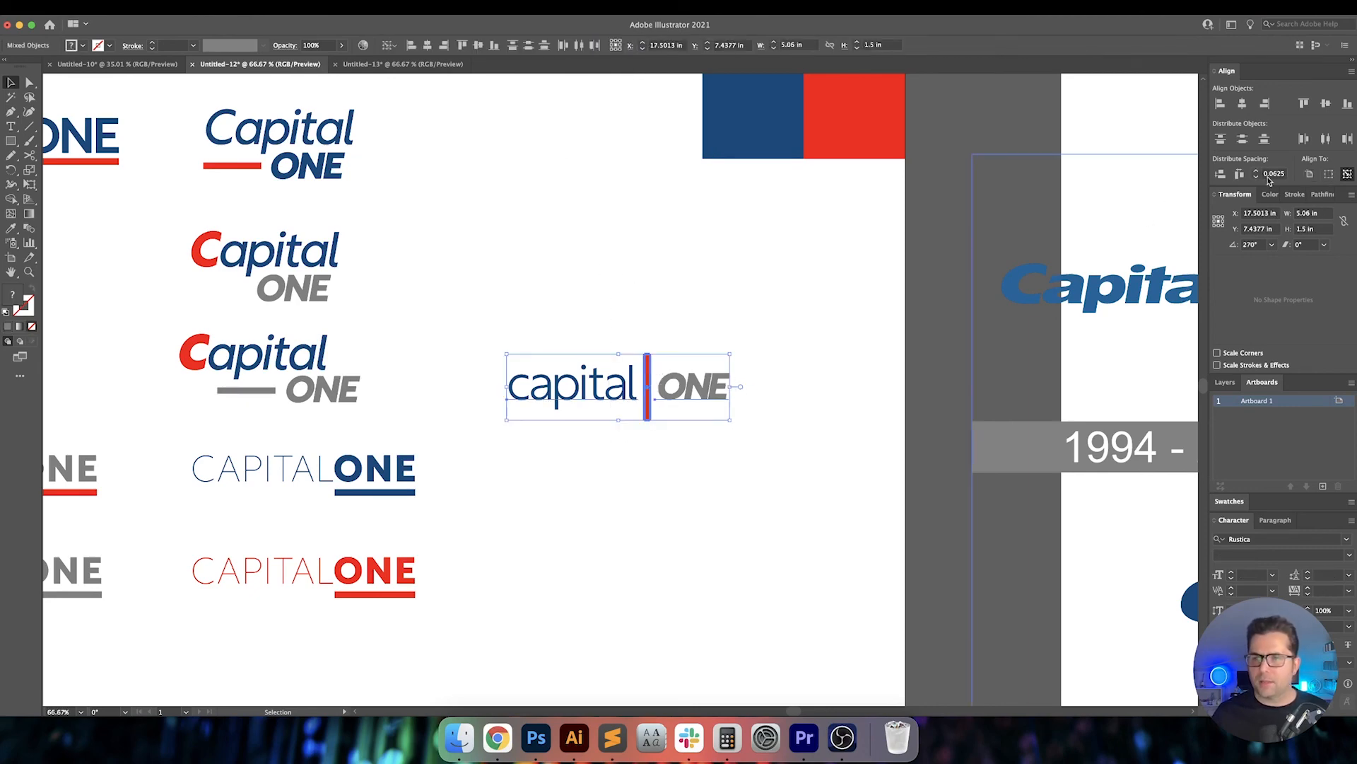
left_click(1240, 174)
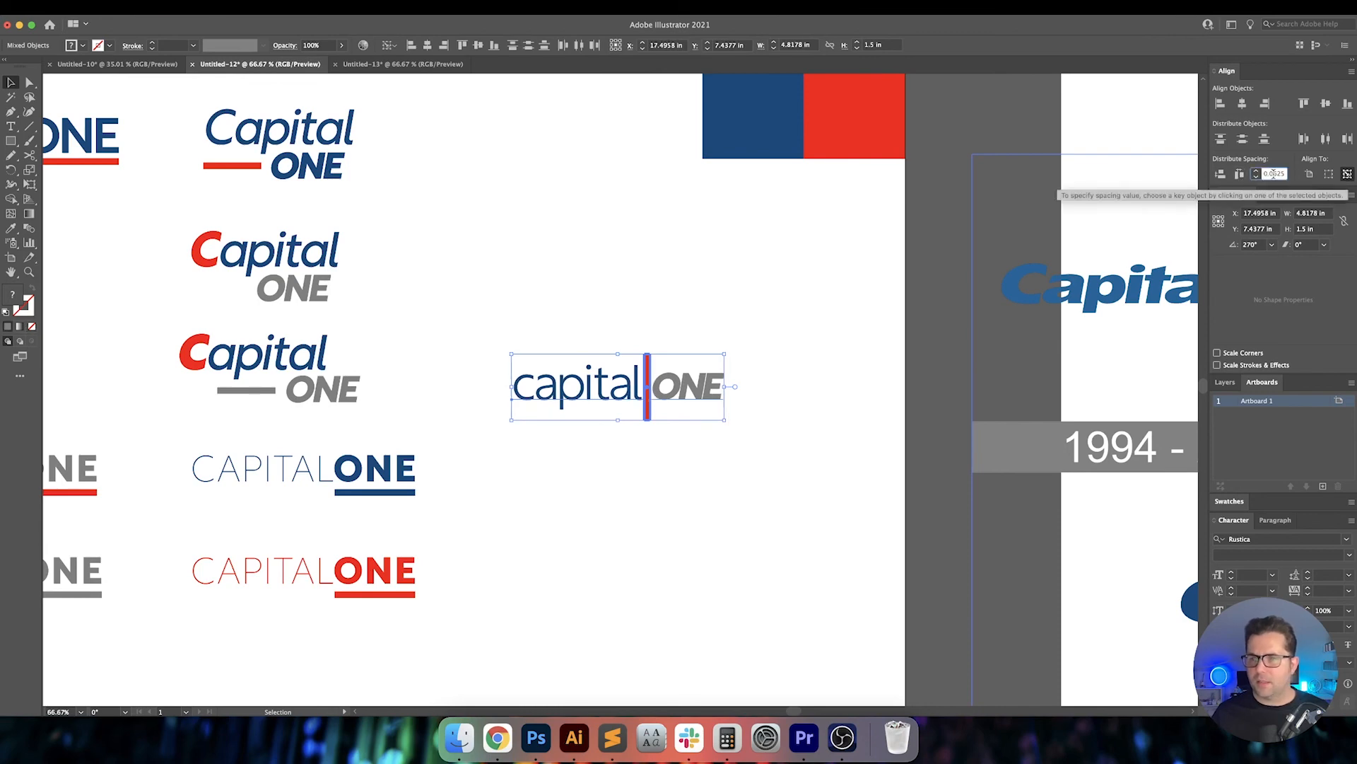
type("0.125 i")
key("Return")
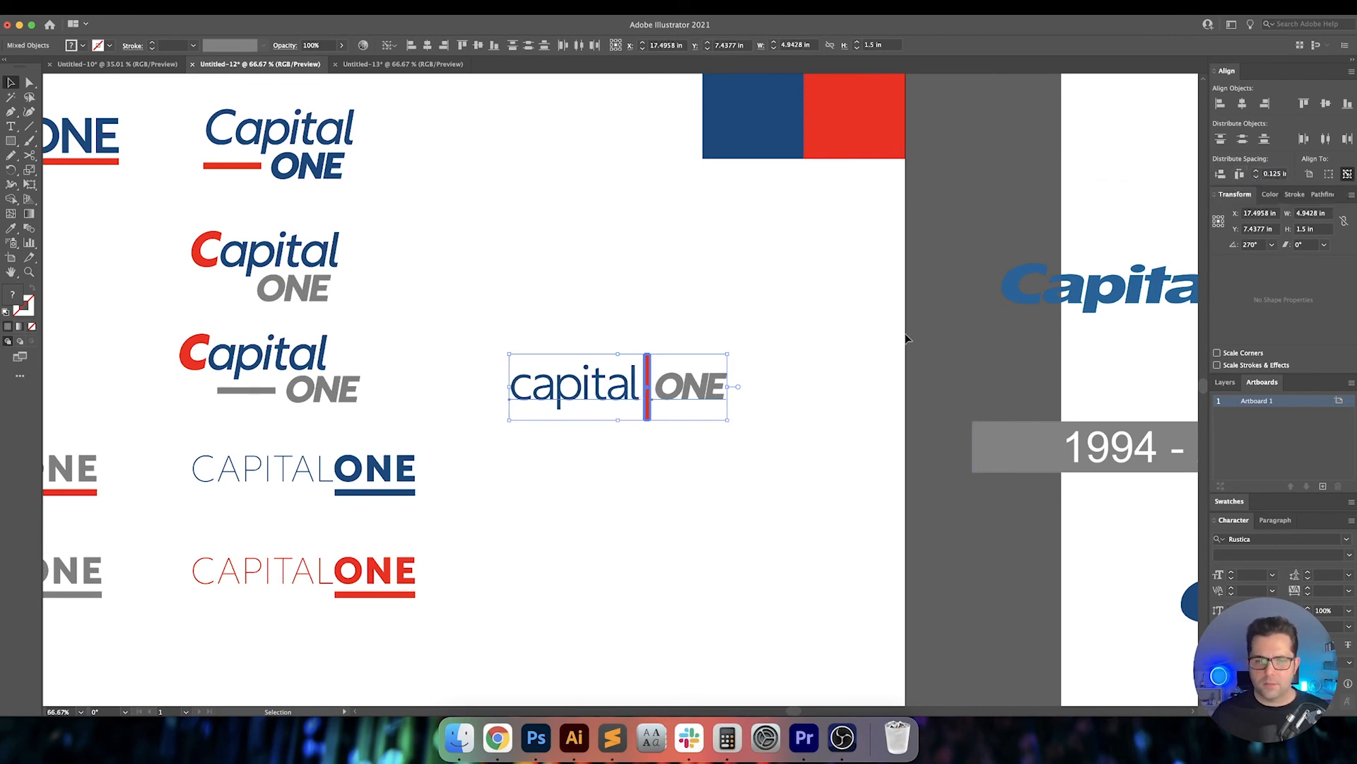
Distribute capital and ONE horizontally 0.25 in from the red divider as key object, and deselect them.
left_click(908, 338)
left_click_drag(754, 350, 615, 443)
left_click(649, 380)
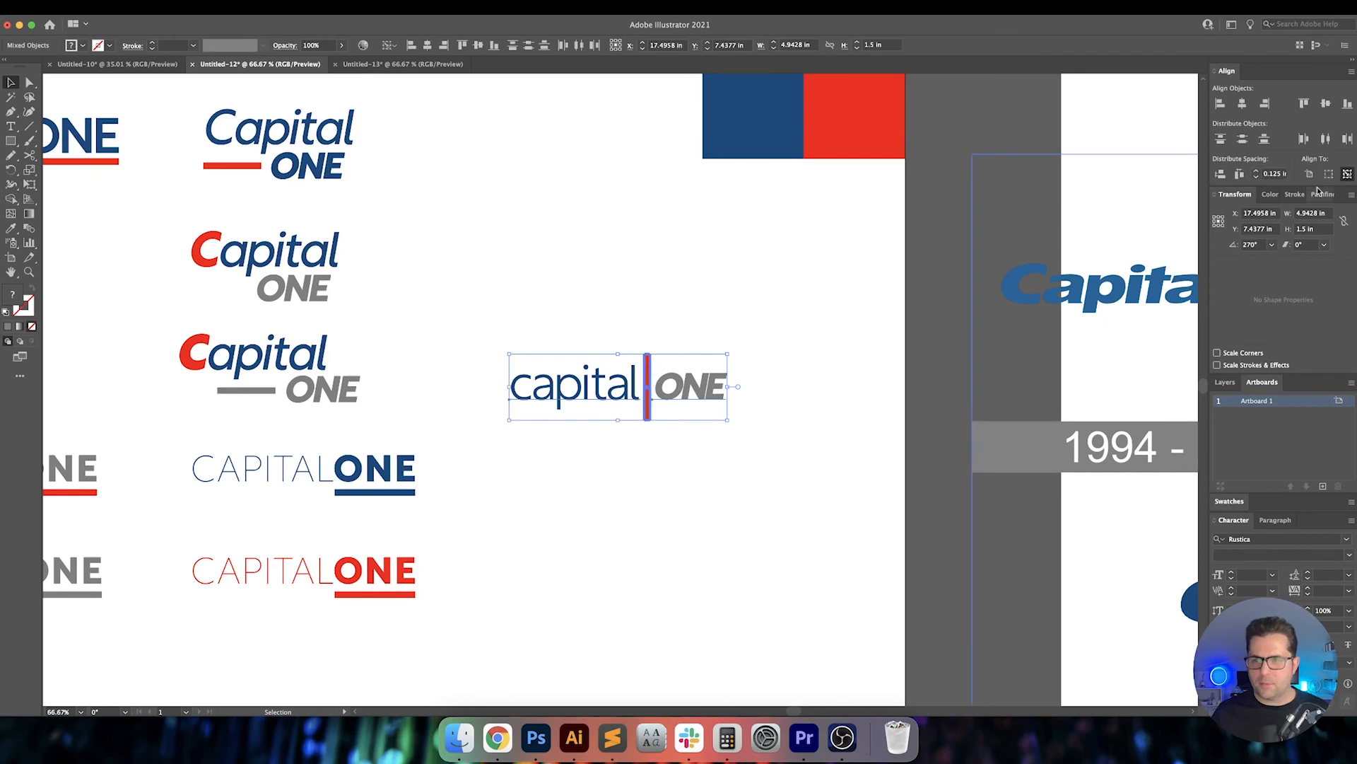
double_click(1276, 174)
type("0.25")
left_click(1239, 174)
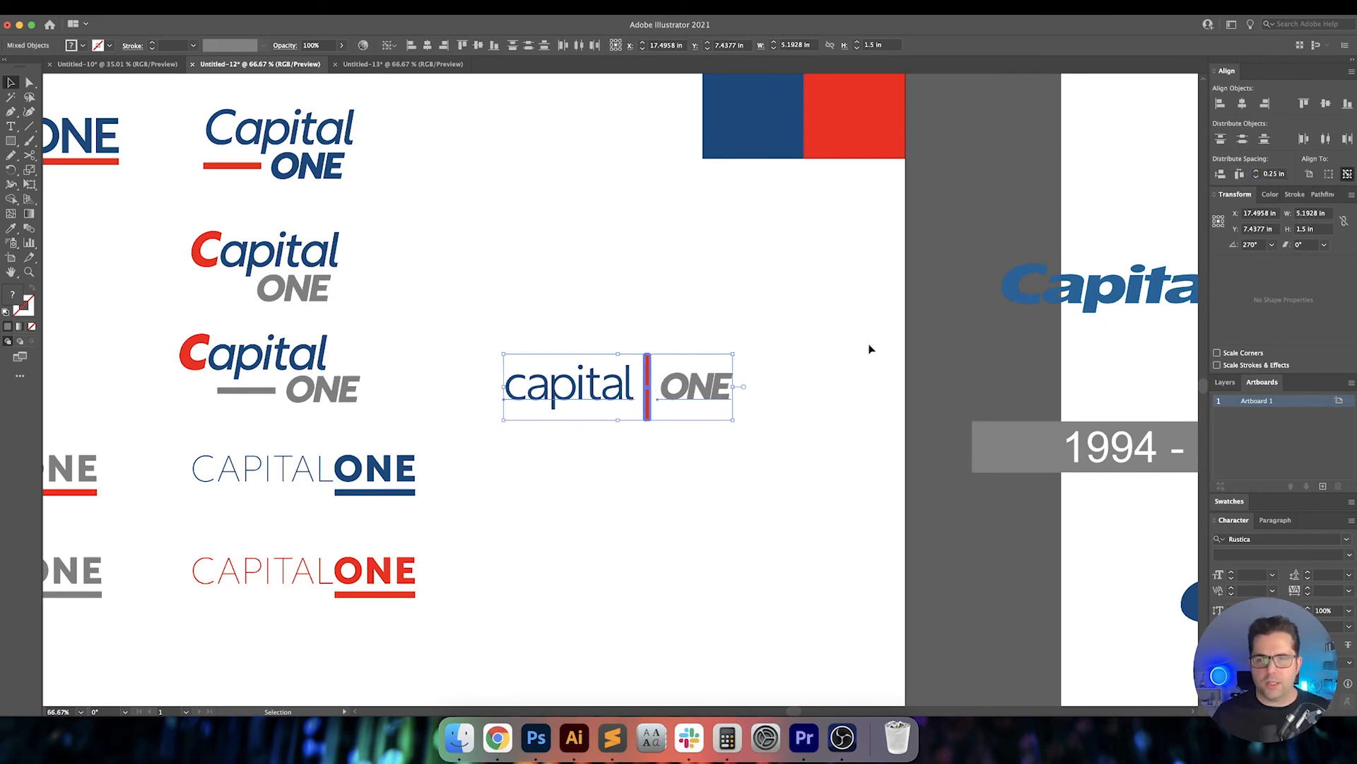
left_click(814, 350)
Duplicate the lowercase capital and grey ONE lockup directly below the original.
scroll(814, 350, "left", 3)
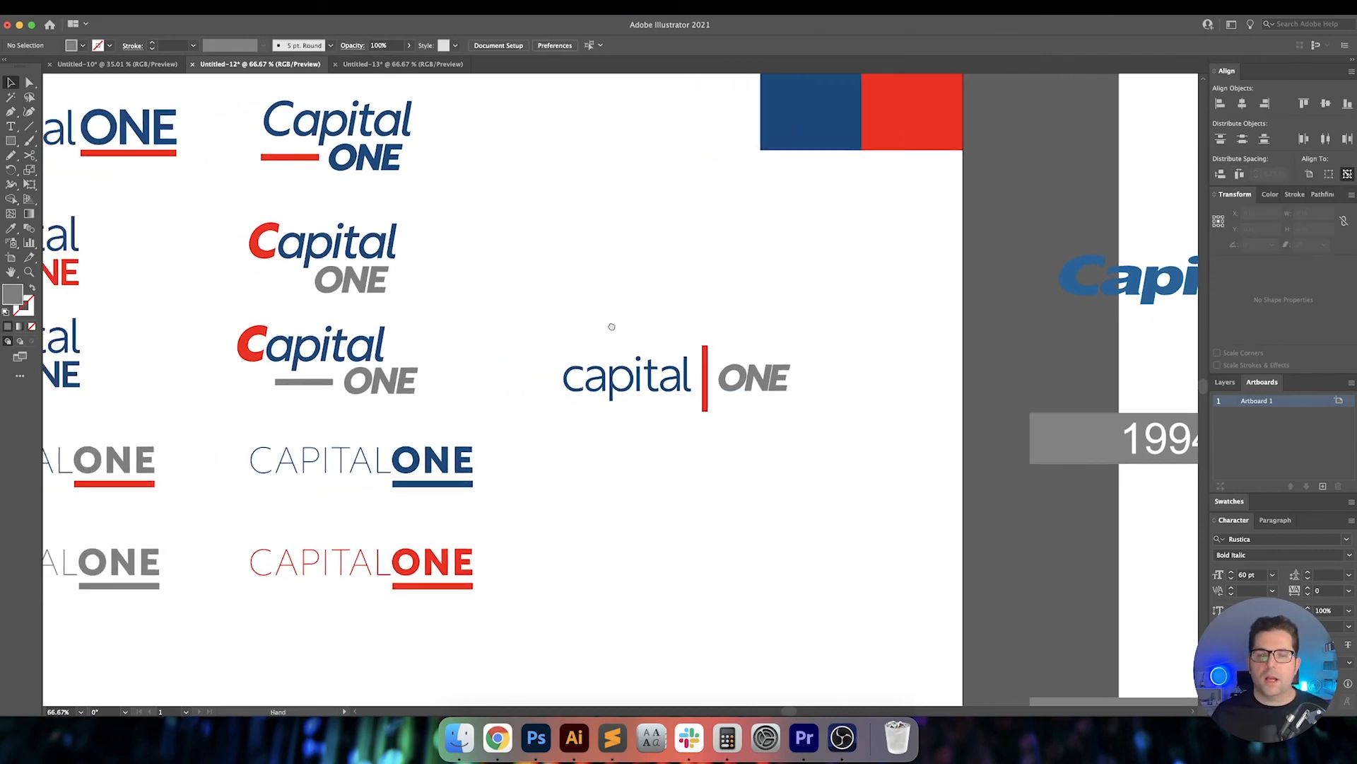
left_click_drag(611, 326, 912, 487)
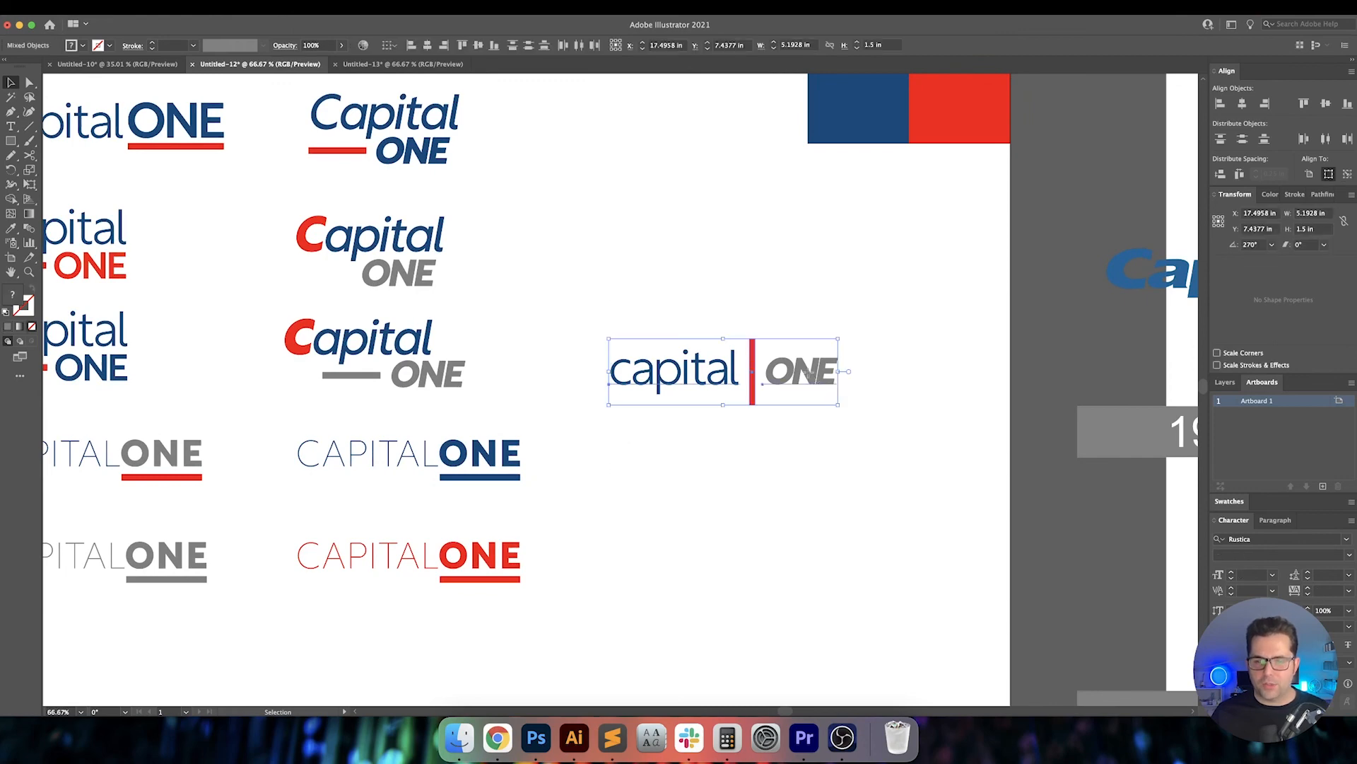
left_click_drag(810, 375, 808, 454)
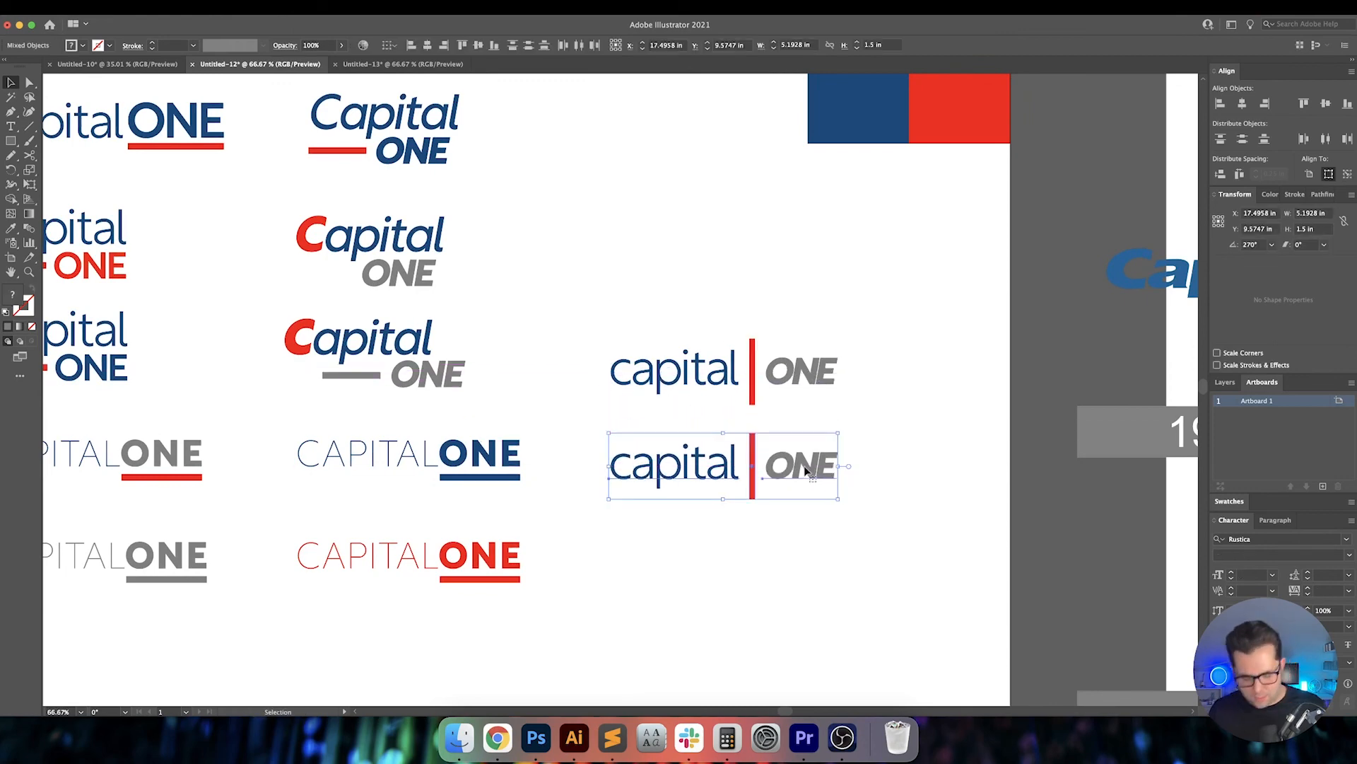
Recolor the duplicate's divider and ONE with the blue sampled from the word capital, keeping the Bold Italic formatting of ONE.
key("i")
left_click(734, 456)
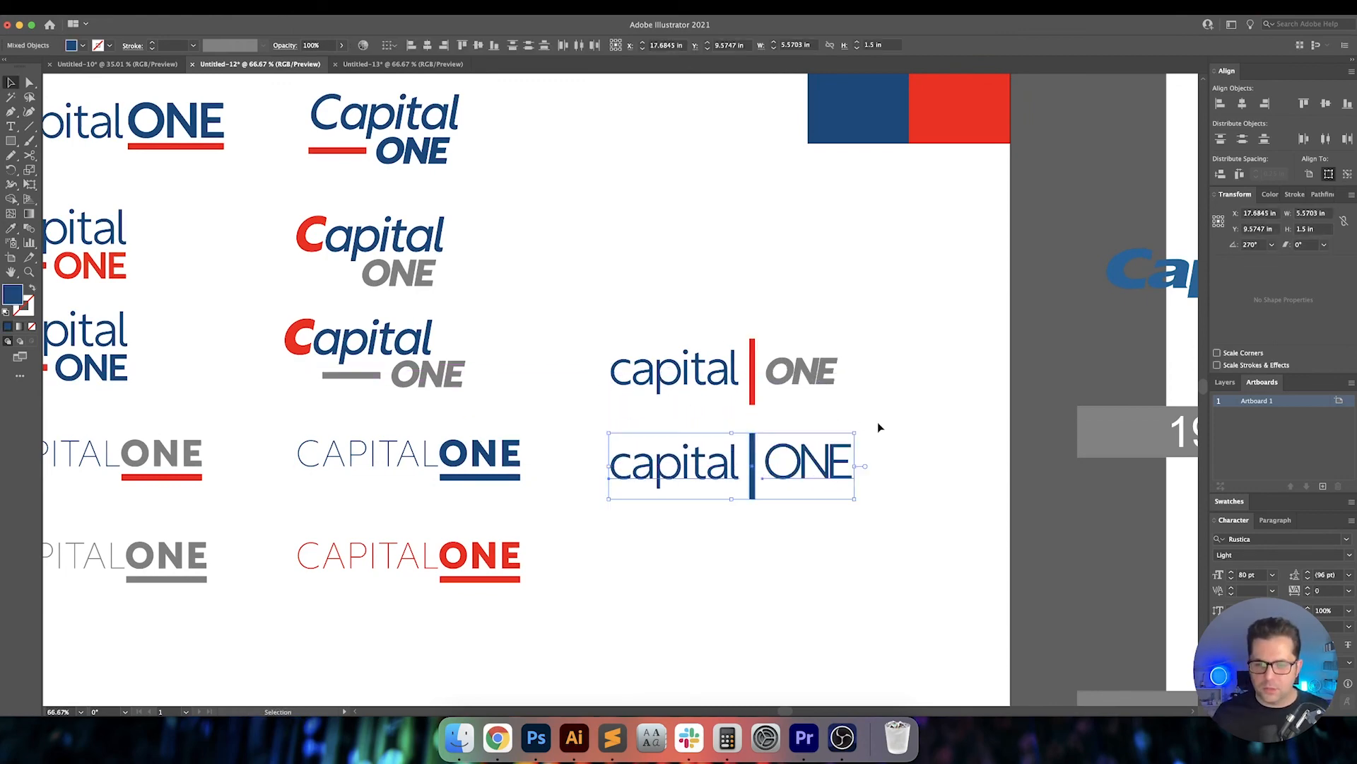
key("super+z")
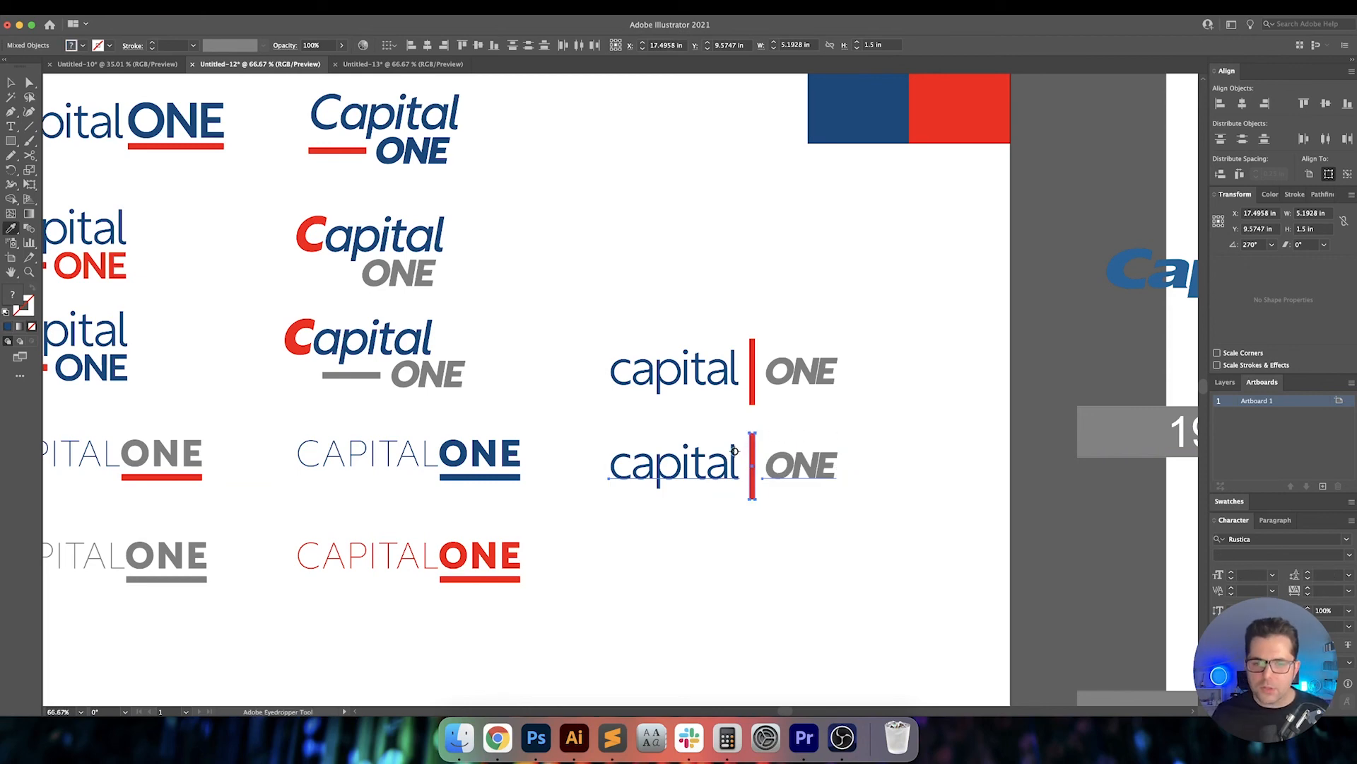
left_click(735, 453)
key("v")
left_click(888, 439)
Duplicate the all-blue lockup below itself and recolor the copy with the grey sampled from the first lockup's ONE.
scroll(888, 409, "down", 2)
left_click_drag(888, 410, 657, 461)
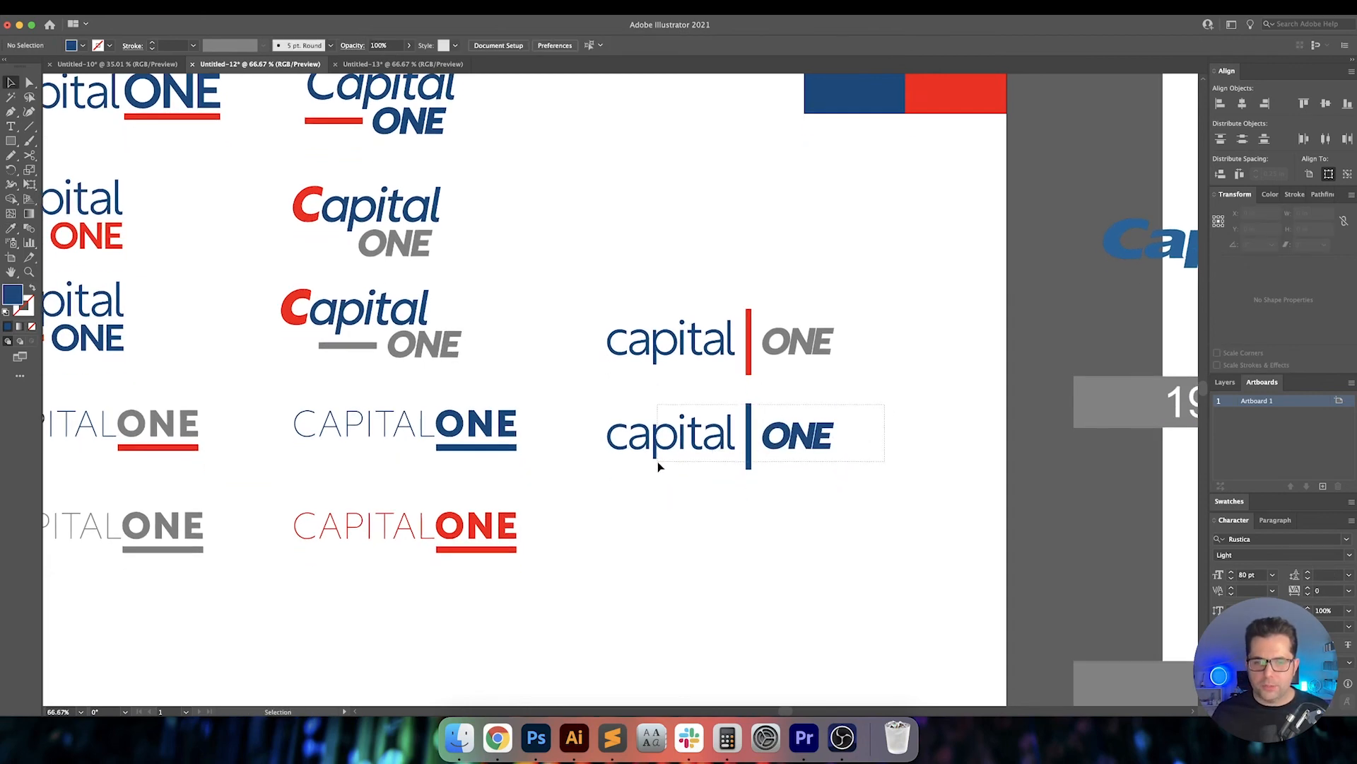
left_click_drag(790, 437, 795, 520)
key("i")
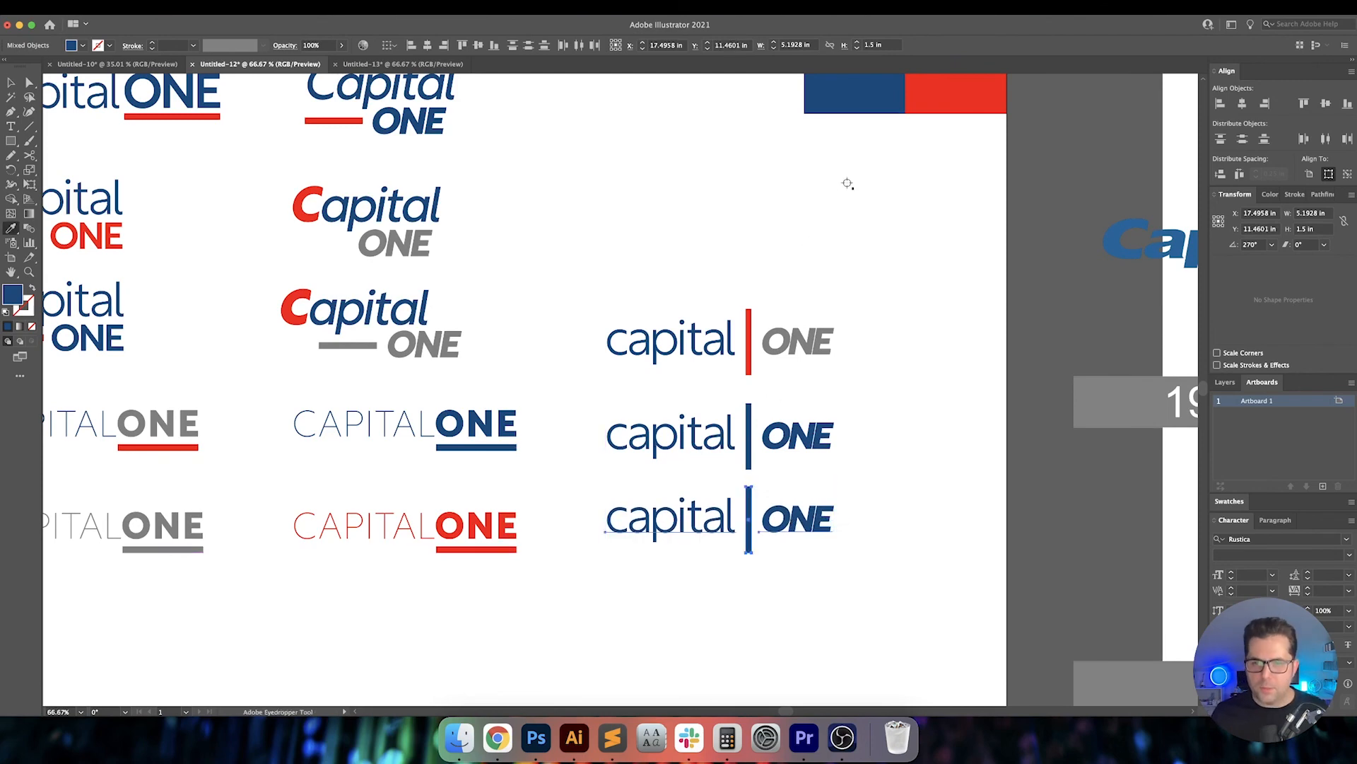
left_click(797, 341)
key("v")
left_click(898, 473)
Review all the Capital One logo variations on the artboard, comparing the divider lockups with the uppercase underlined versions.
scroll(735, 367, "up", 3)
scroll(736, 367, "left", 4)
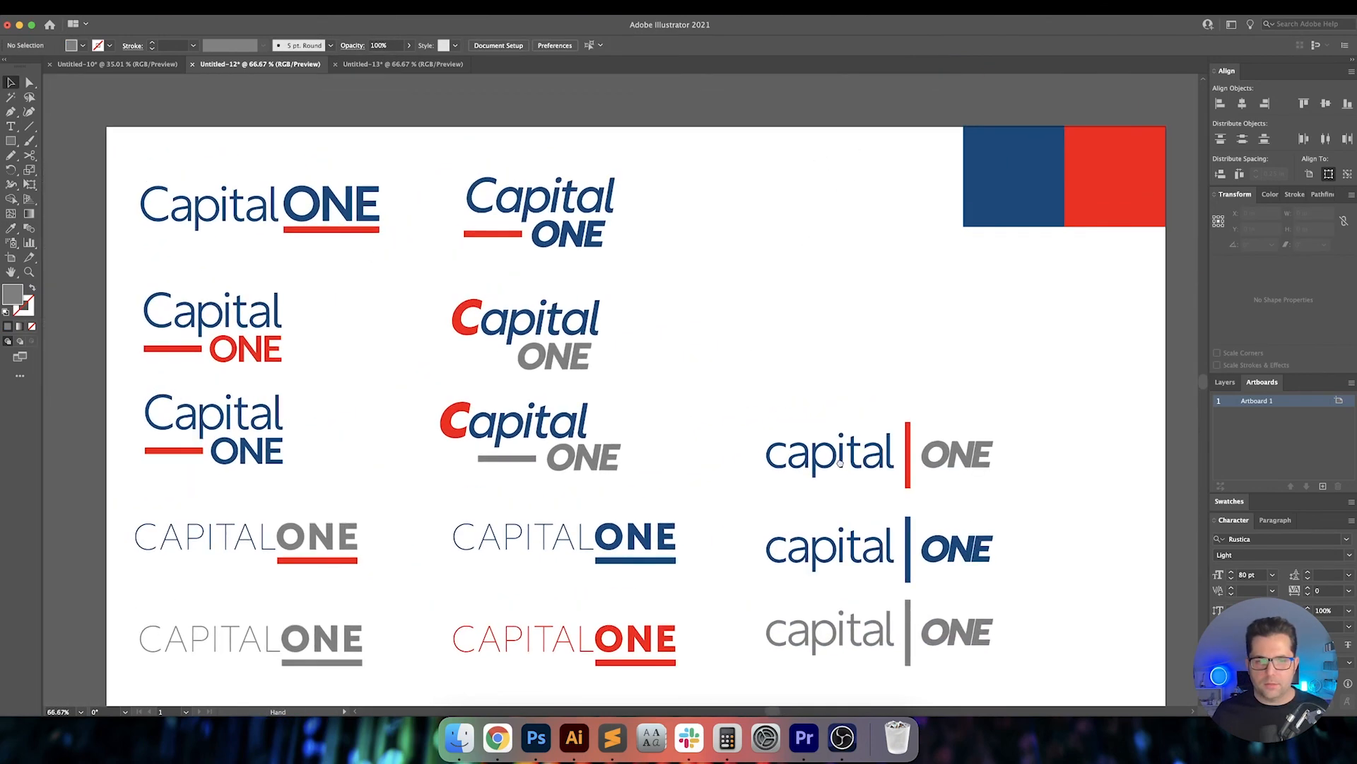
scroll(828, 328, "down", 1)
scroll(842, 333, "down", 1)
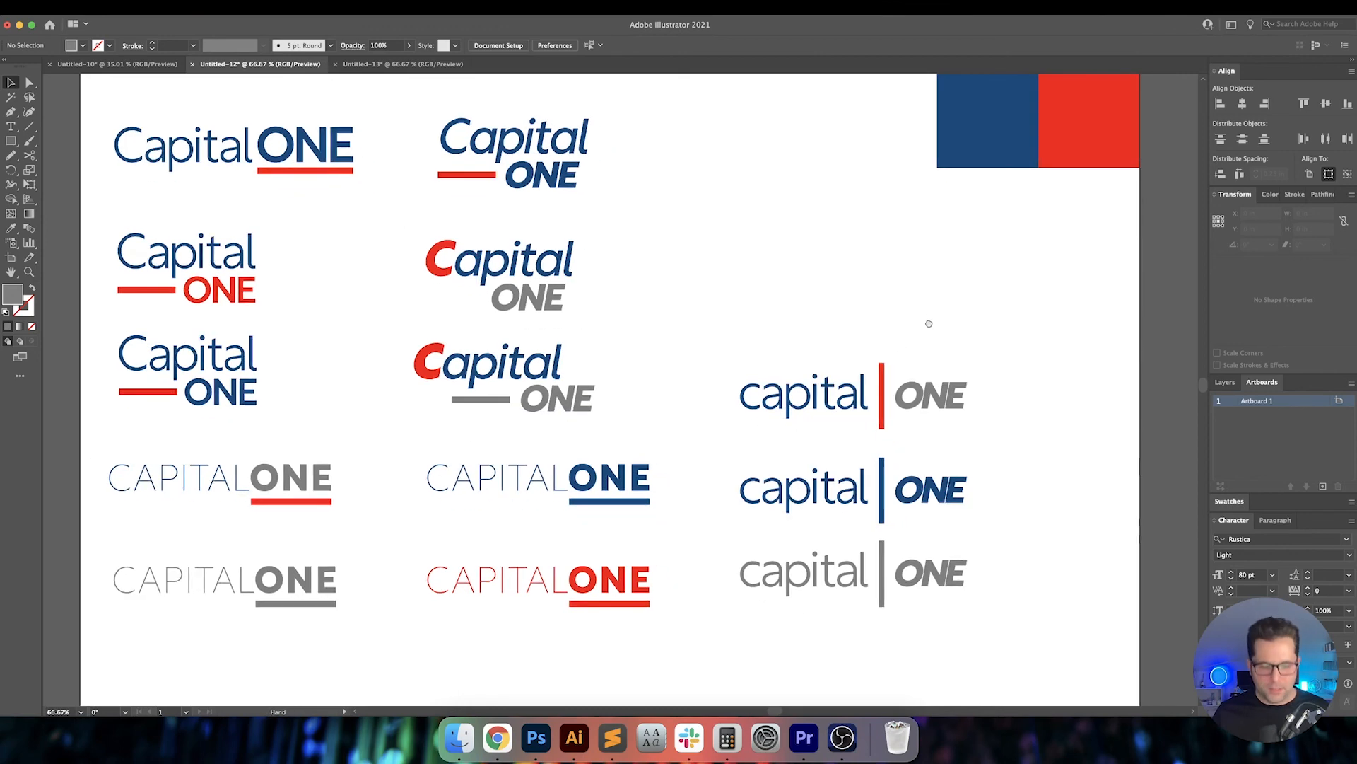
scroll(926, 329, "down", 2)
scroll(941, 322, "left", 2)
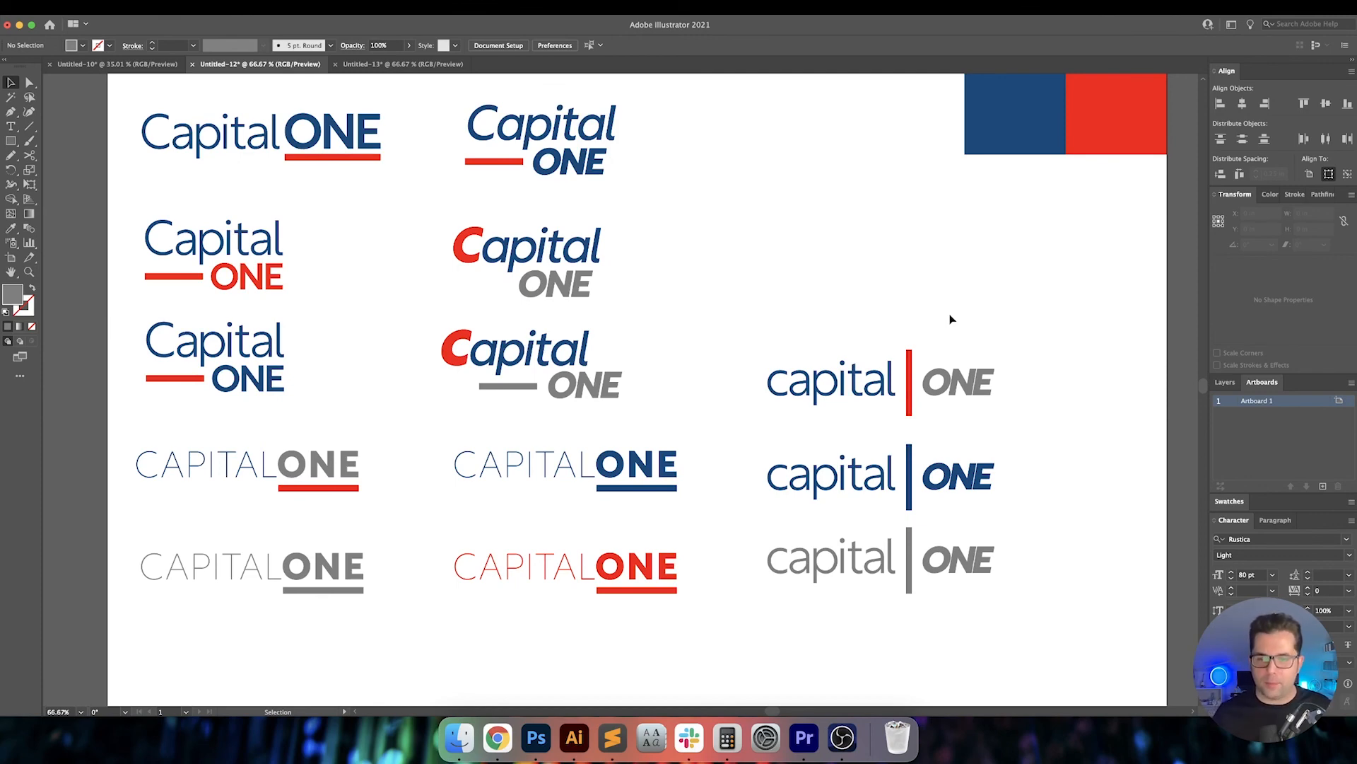
left_click_drag(1018, 594, 1059, 598)
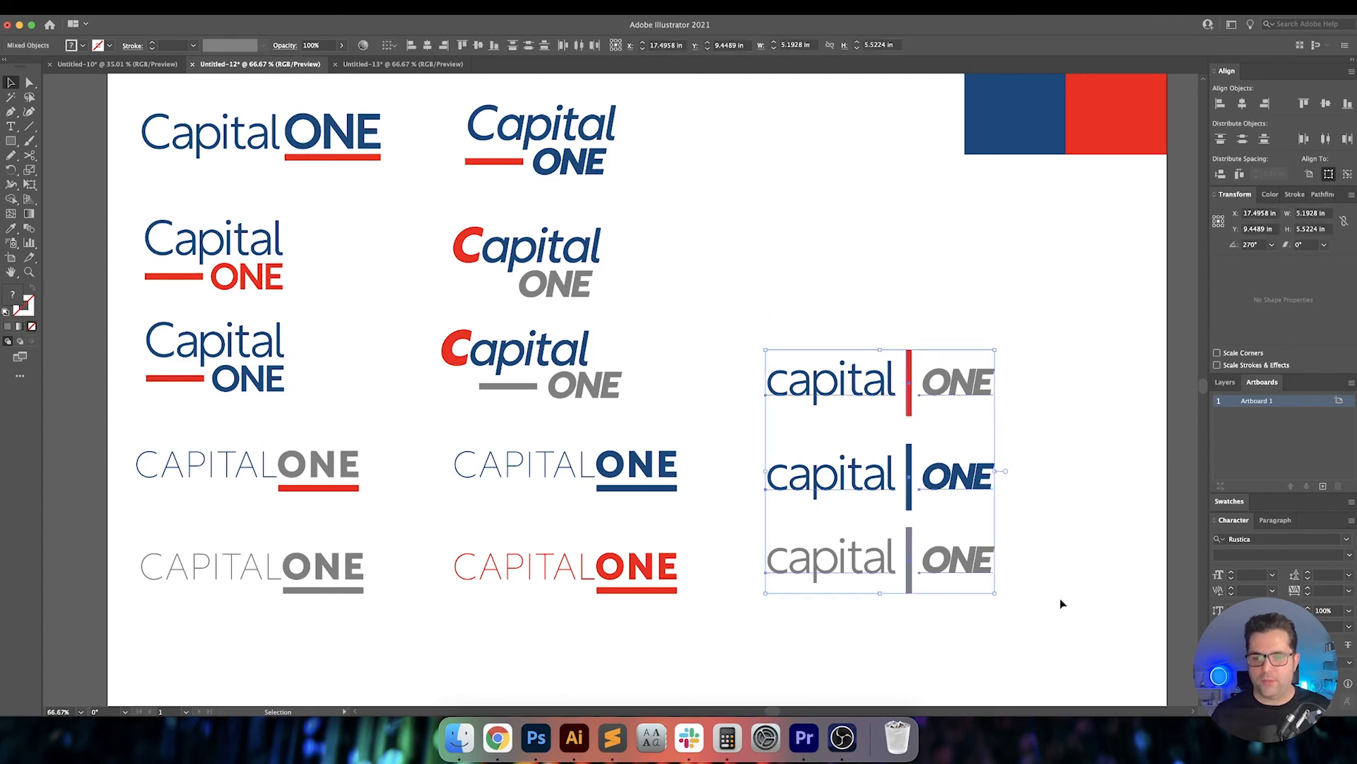
left_click(1059, 598)
scroll(1071, 583, "down", 1)
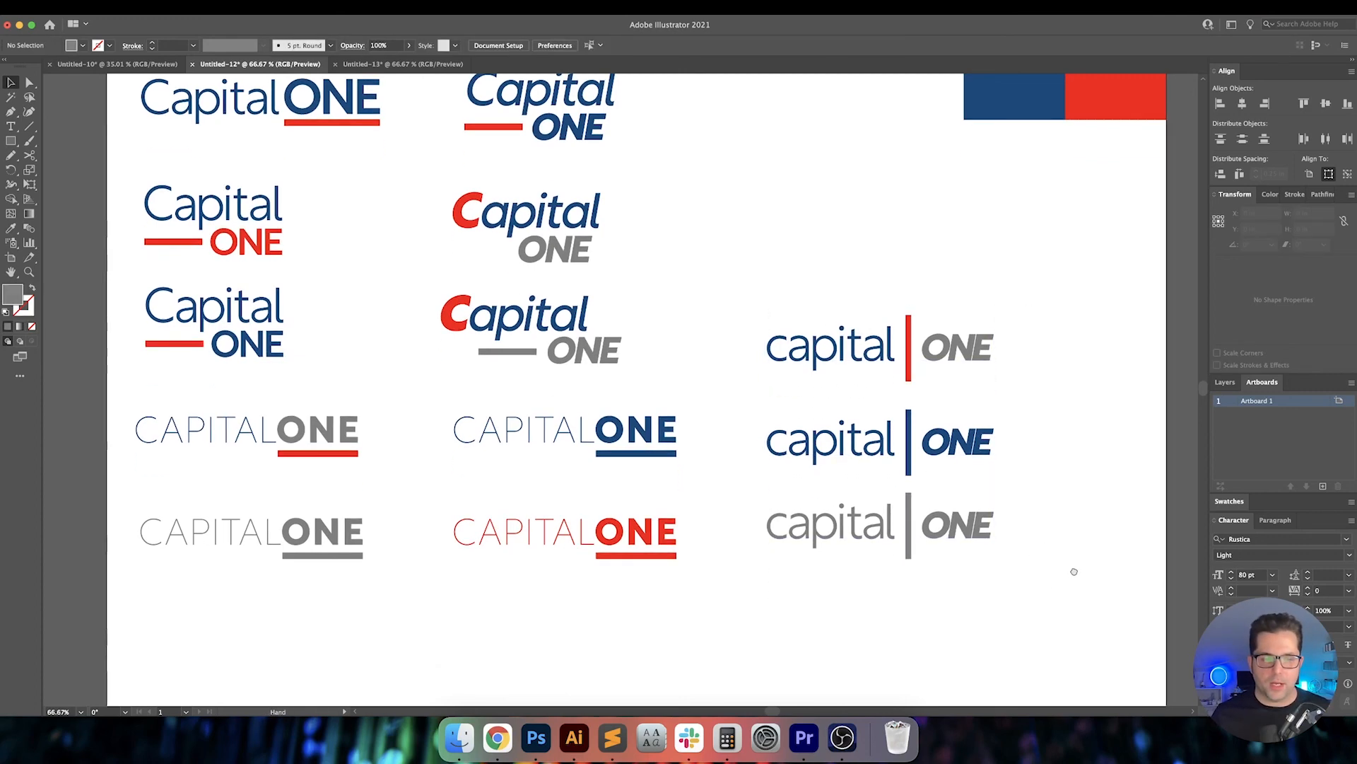
left_click_drag(125, 376, 681, 602)
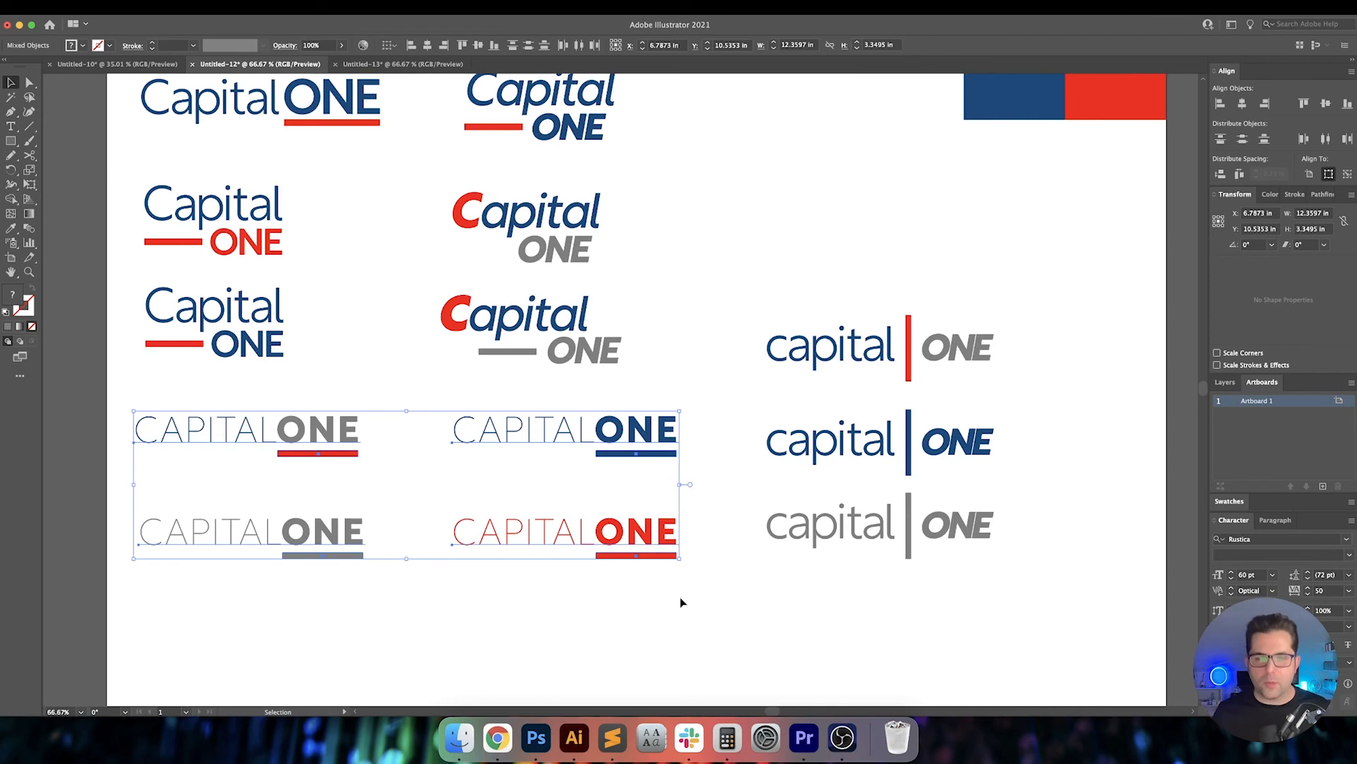
left_click(681, 602)
scroll(627, 575, "right", 3)
left_click_drag(601, 306, 574, 313)
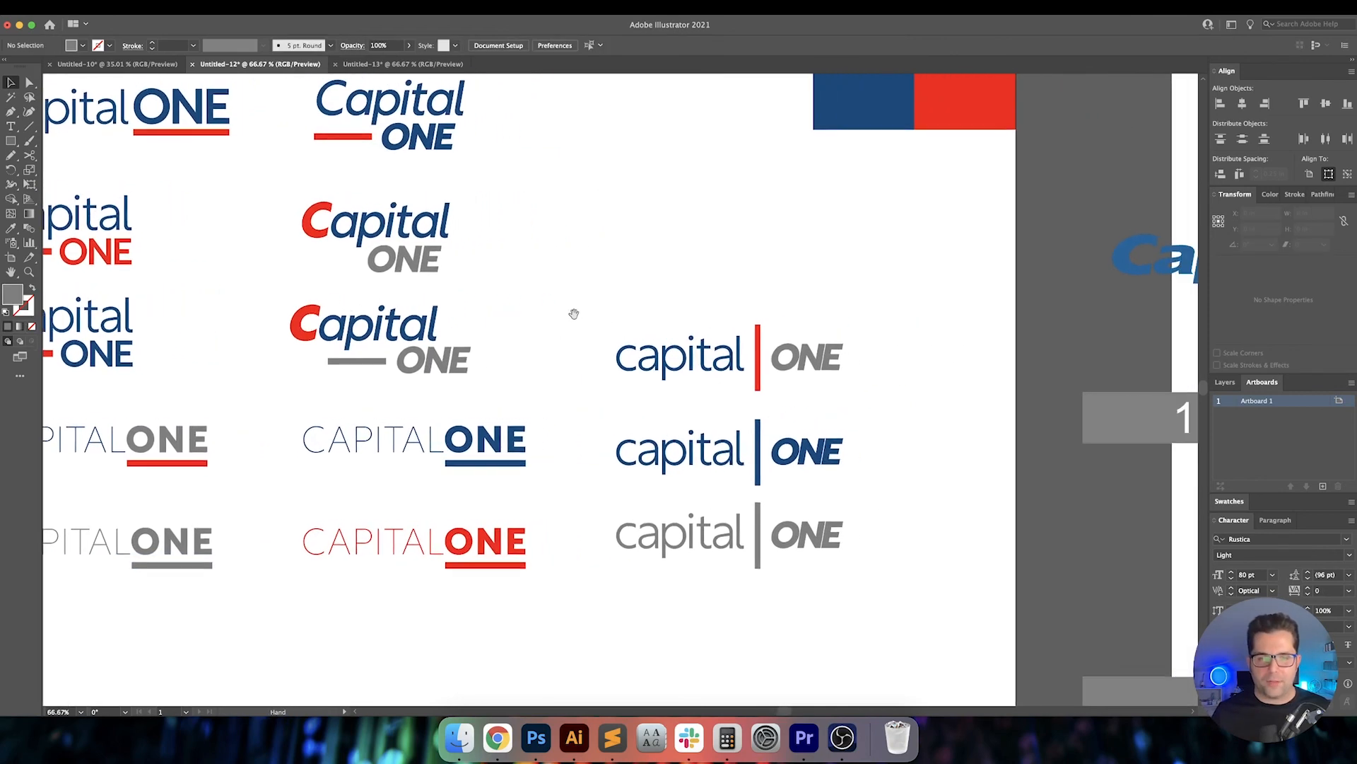
scroll(576, 290, "left", 5)
scroll(575, 290, "up", 2)
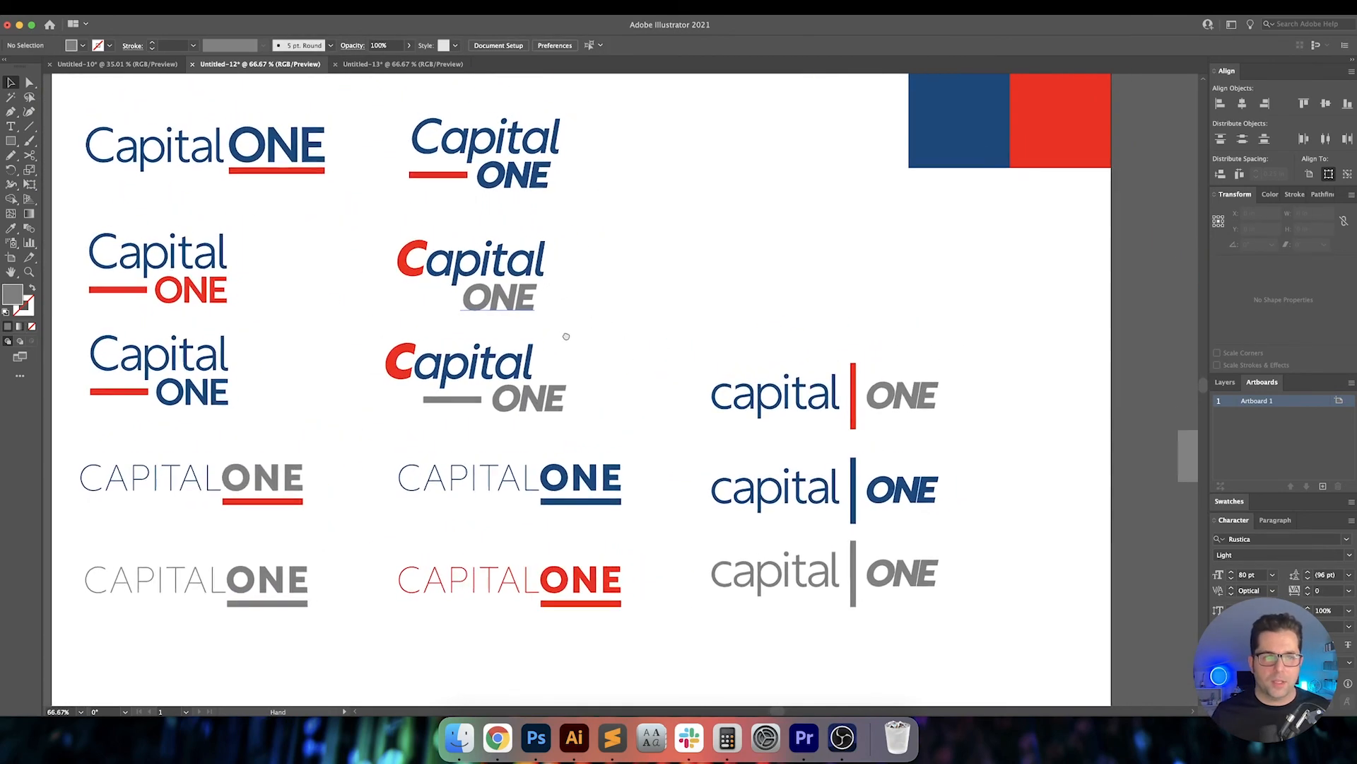
scroll(565, 336, "right", 5)
scroll(566, 336, "down", 2)
left_click_drag(496, 283, 856, 602)
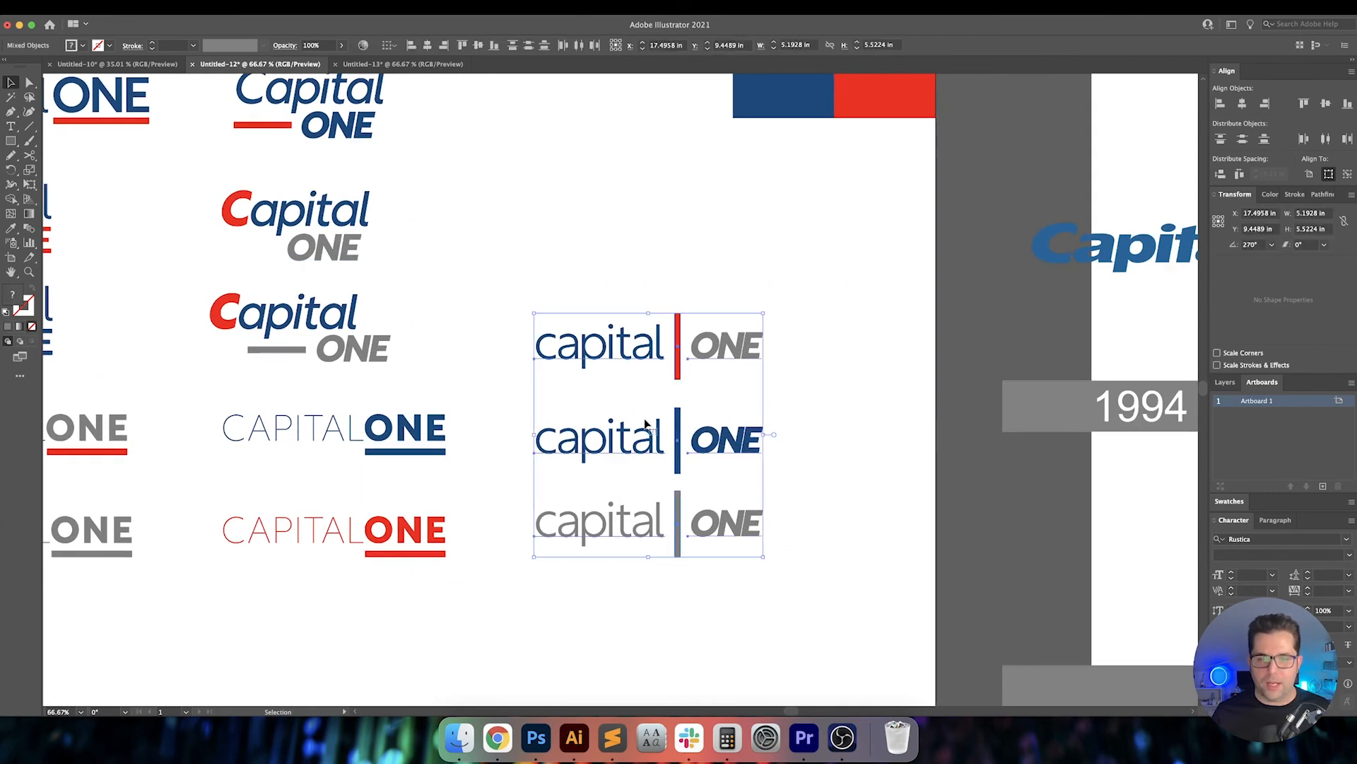
left_click(823, 430)
scroll(800, 485, "right", 3)
scroll(800, 485, "down", 1)
scroll(909, 521, "left", 5)
scroll(909, 521, "up", 2)
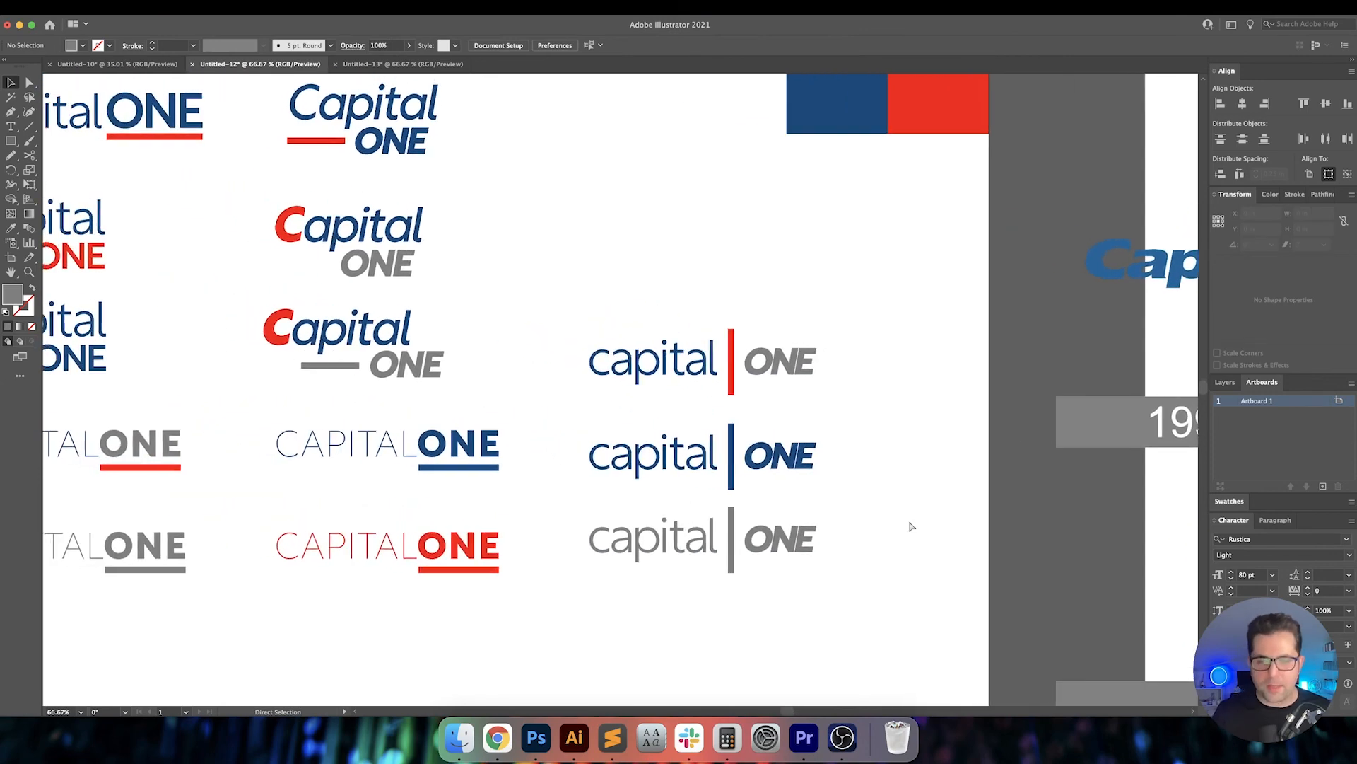
key("super+minus")
left_click_drag(909, 521, 869, 486)
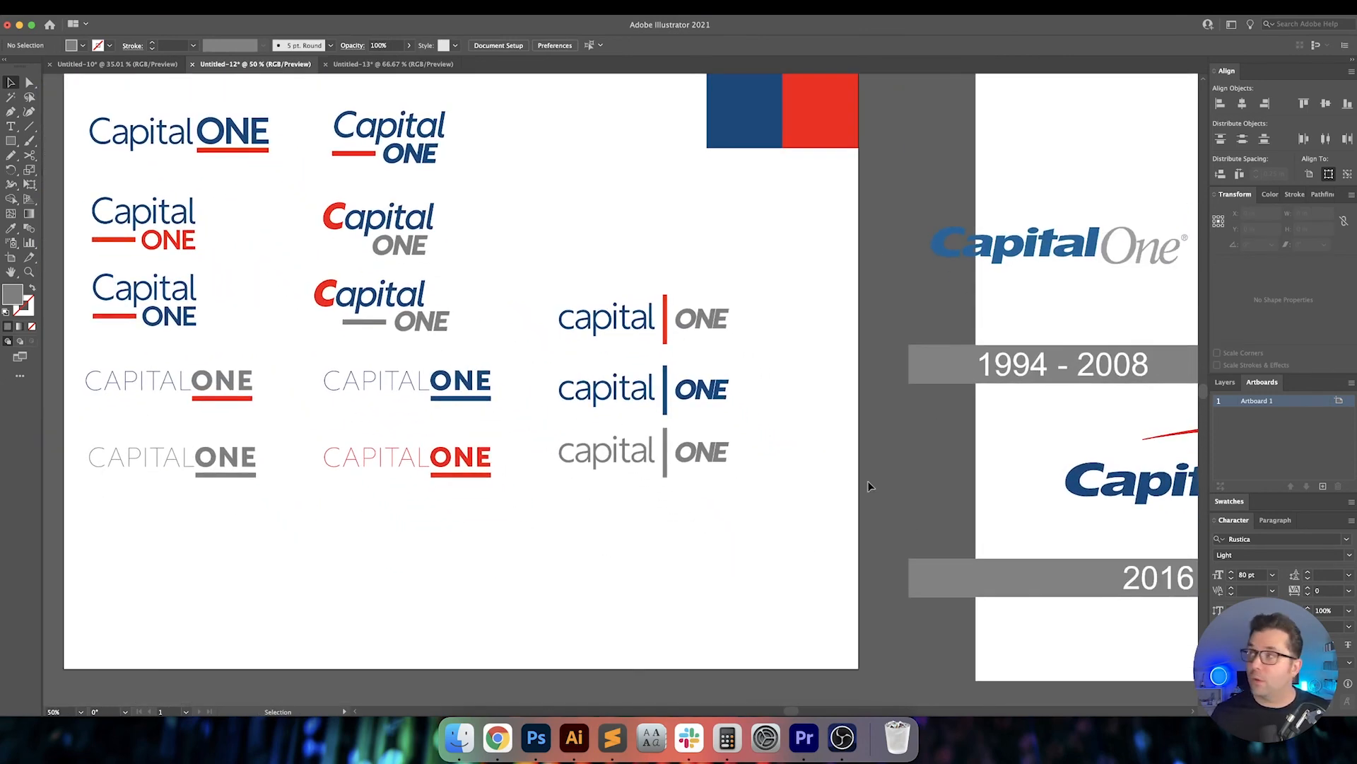